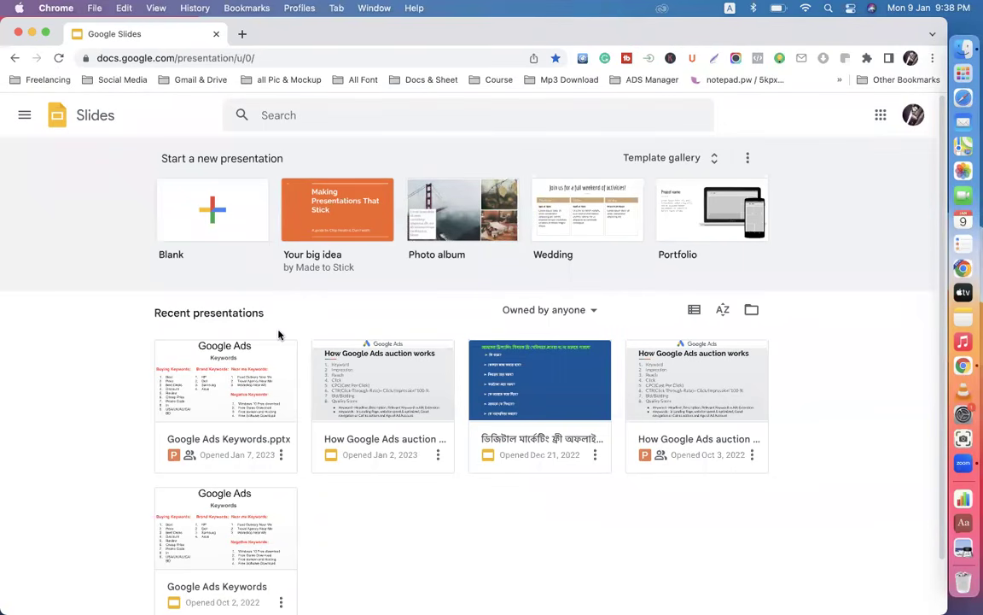
- Open the recent presentation Google Ads Keywords.pptx and show its second slide
left_click(222, 400)
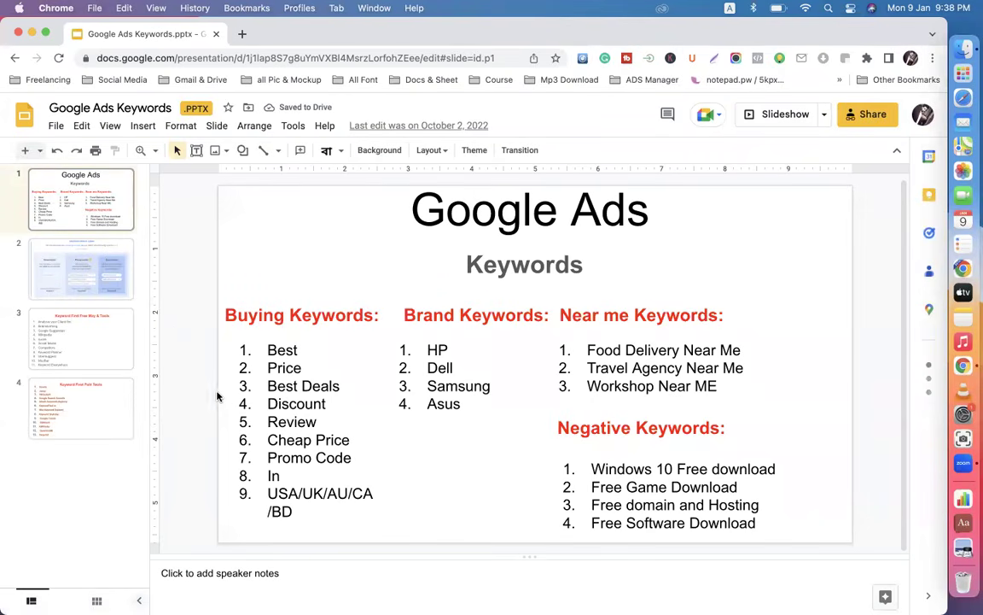
left_click(80, 288)
- Open ads.google.com in a new browser tab, sign in and choose the DM Batch-18 account
left_click(242, 35)
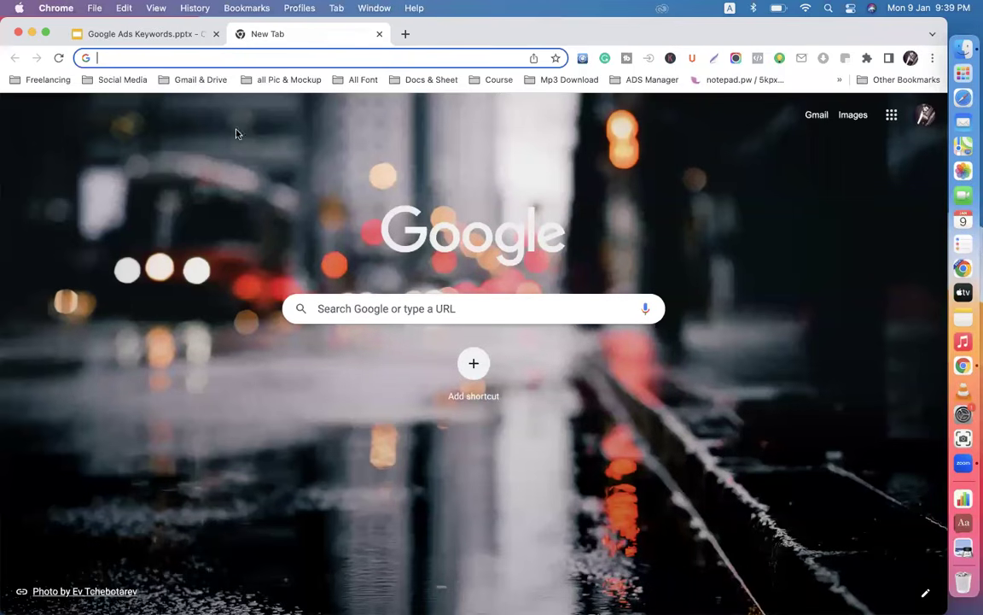
type("ad")
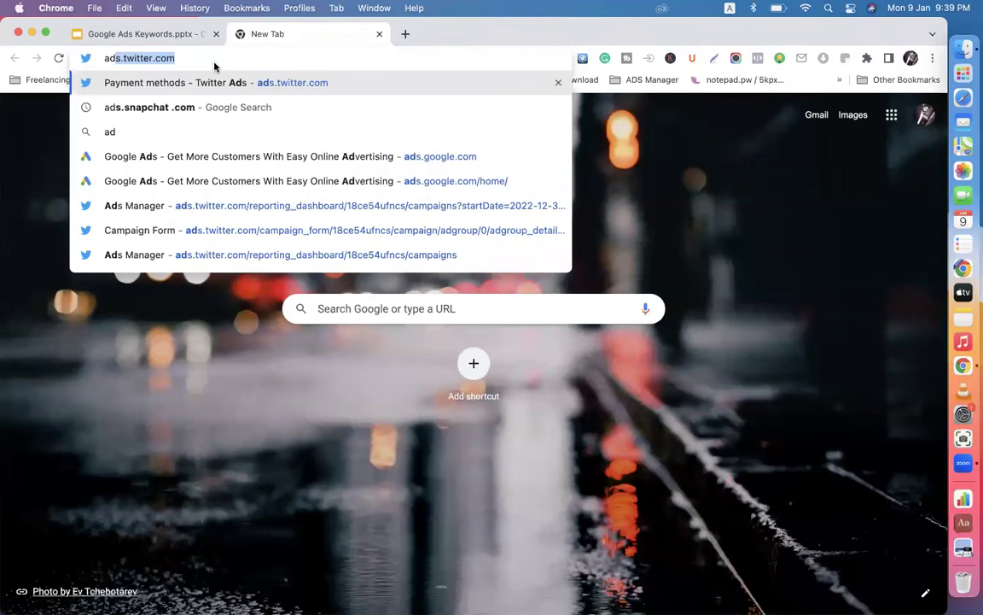
type("s.g")
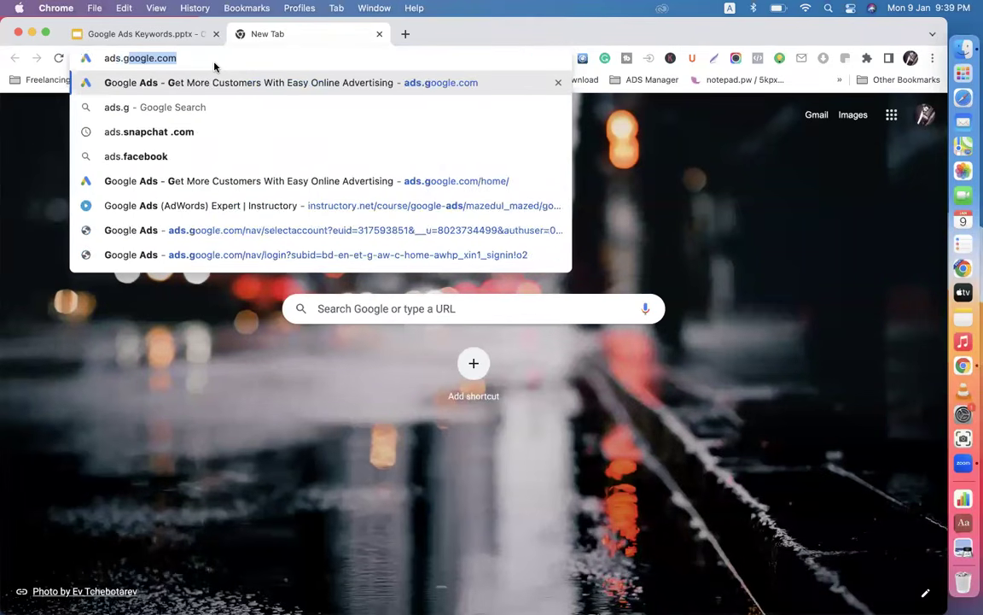
key("Return")
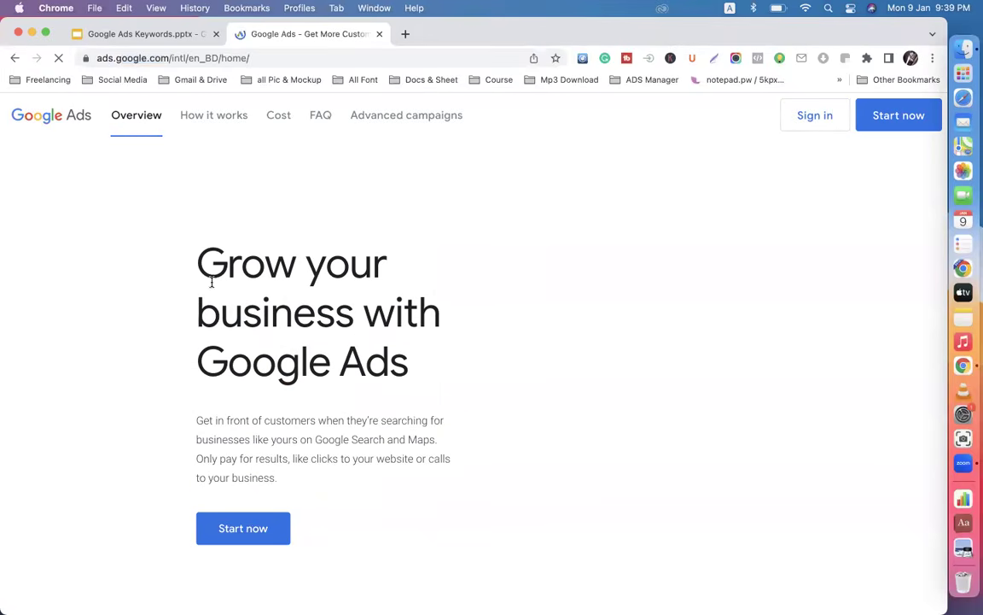
left_click(808, 120)
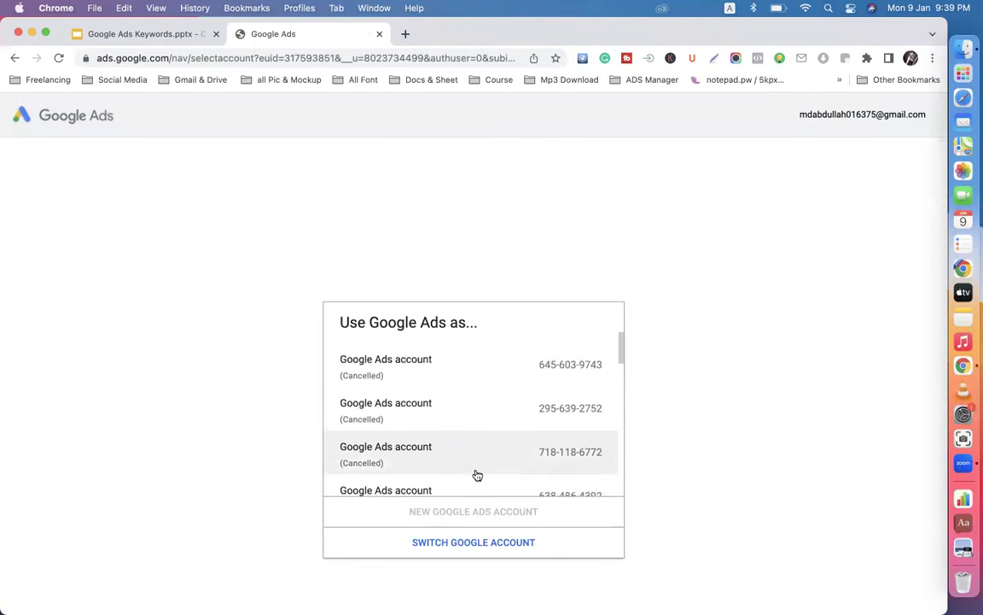
scroll(476, 472, "down", 5)
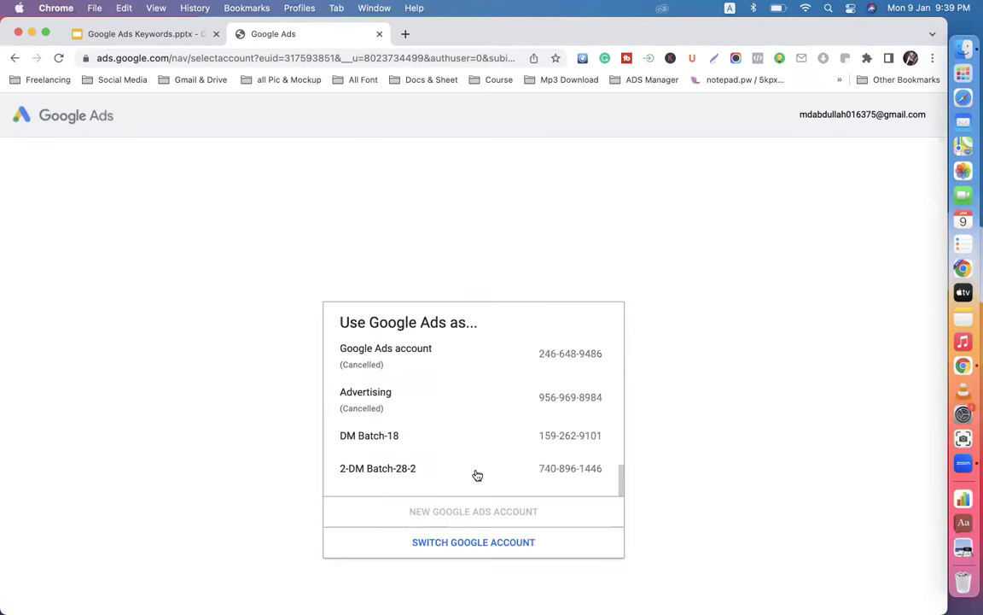
left_click(398, 445)
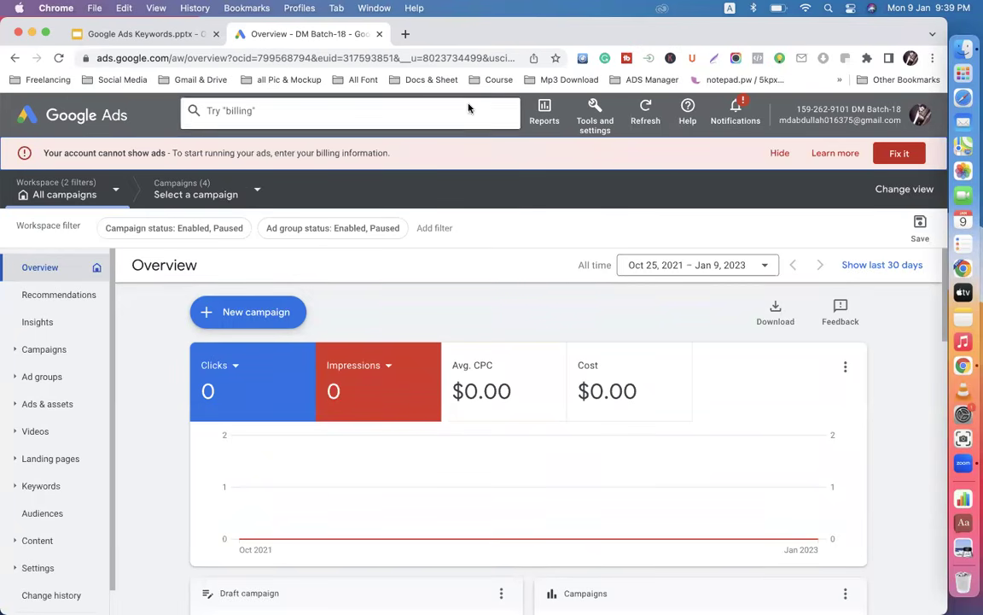
- Open the Keyword Research Batch-30 spreadsheet from Google Sheets in another browser tab and widen its Keyword column
left_click(405, 34)
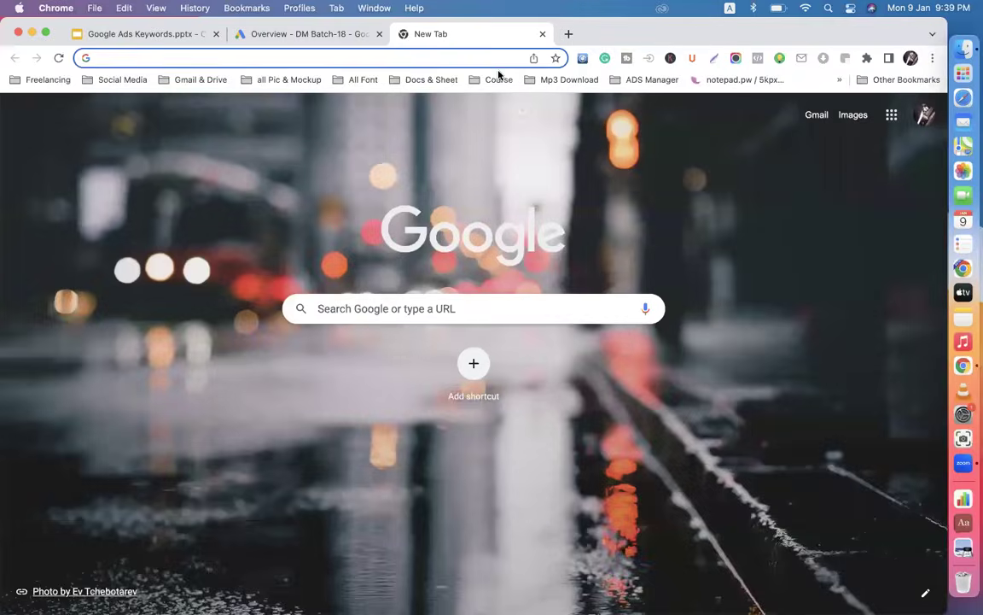
left_click(422, 82)
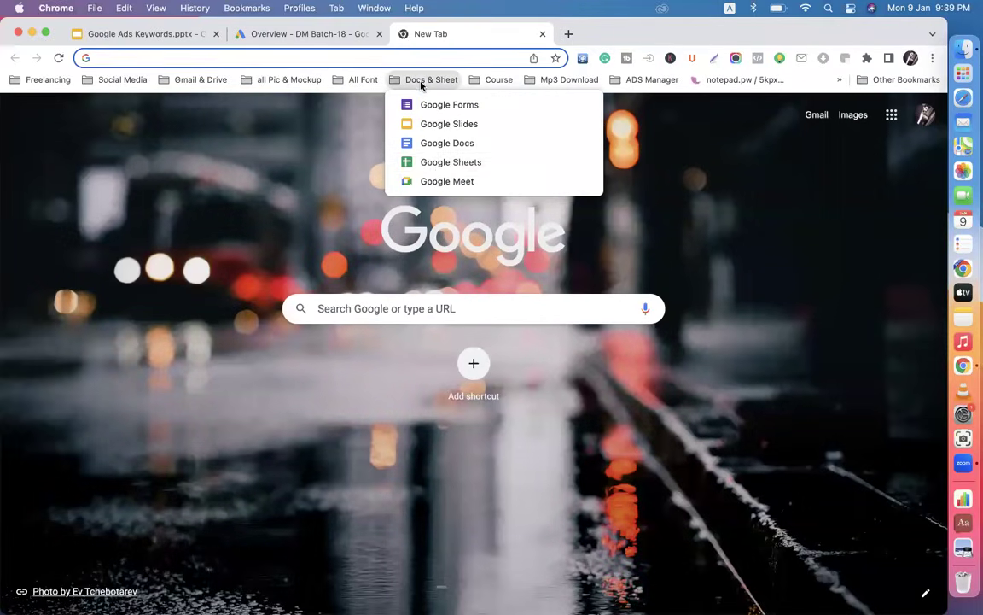
left_click(451, 162)
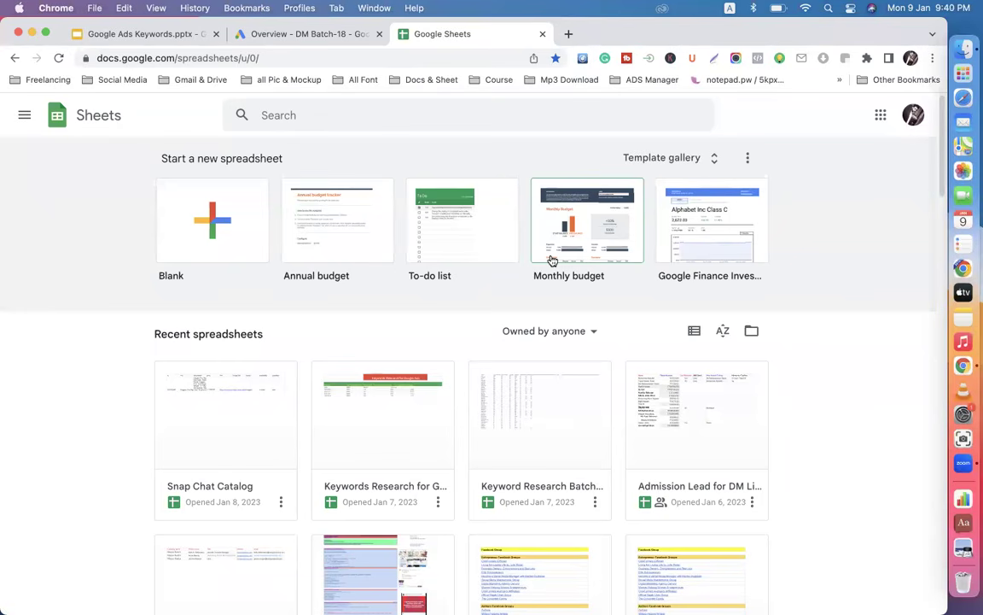
left_click(516, 410)
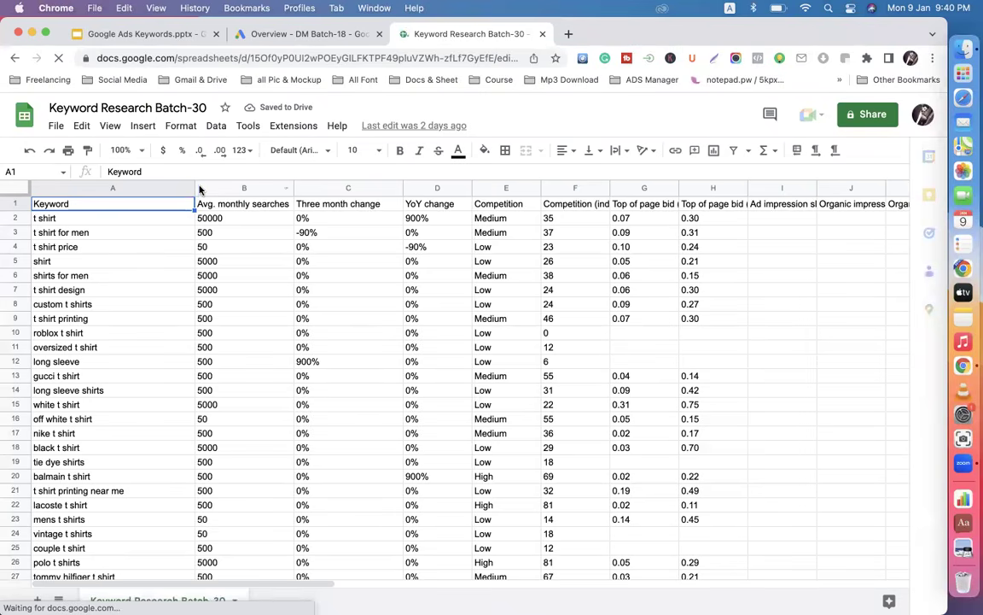
left_click_drag(196, 188, 224, 187)
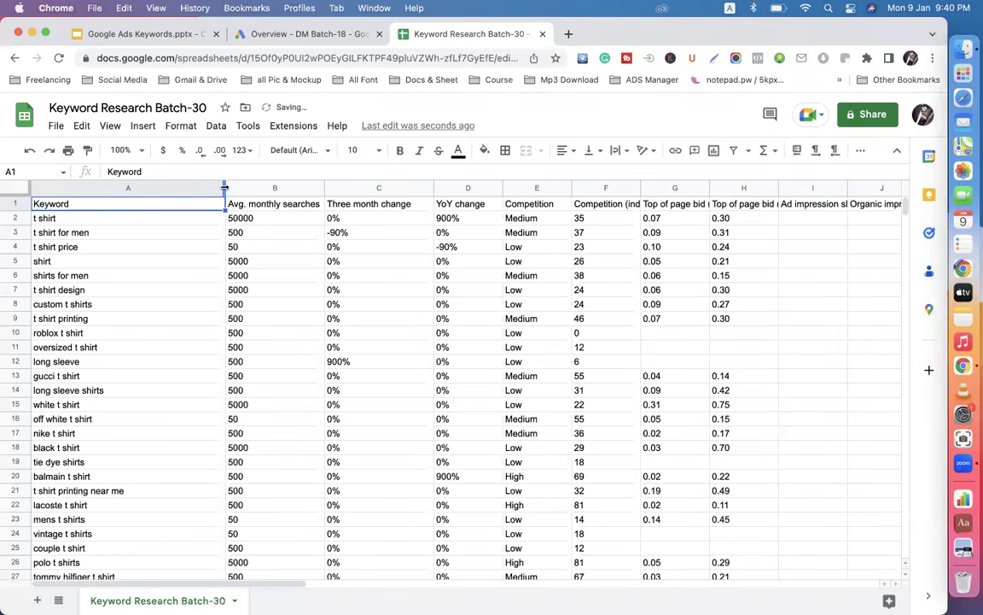
left_click(279, 39)
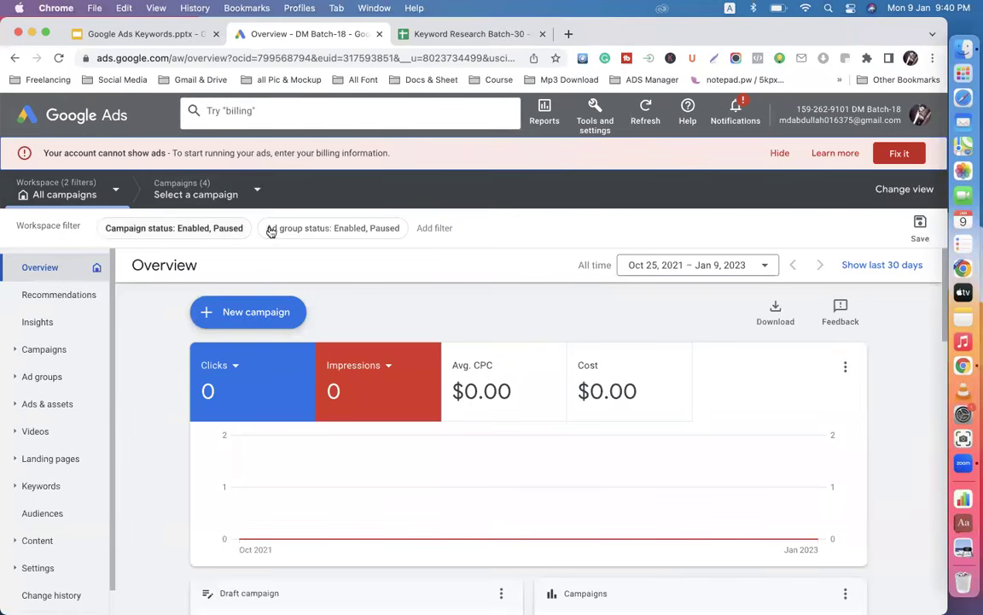
left_click(440, 38)
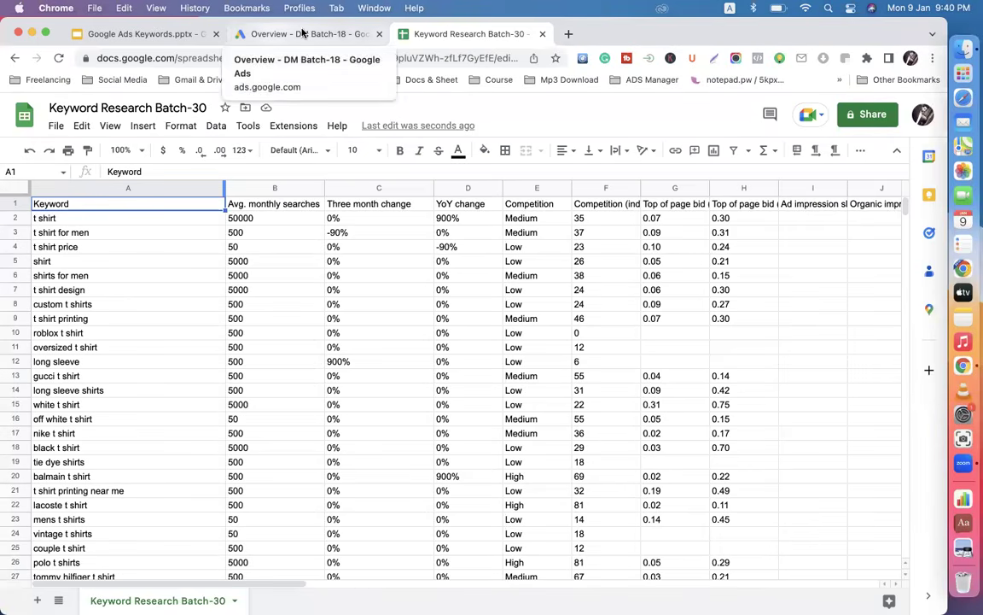
left_click(274, 34)
left_click(427, 34)
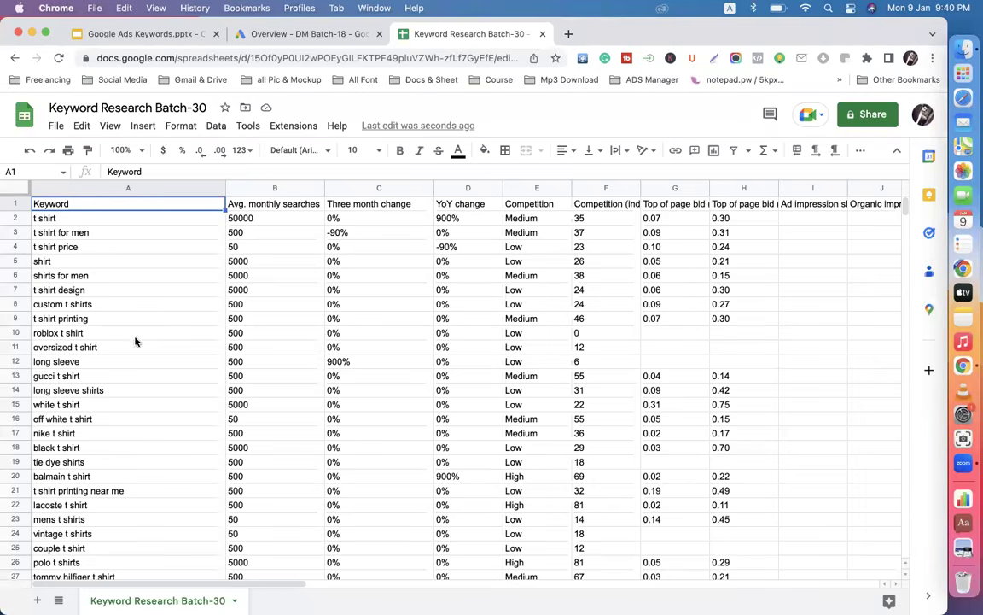
- Copy the keywords in cells A2:A14, from "t shirt" to "long sleeve shirts"
left_click_drag(142, 220, 157, 398)
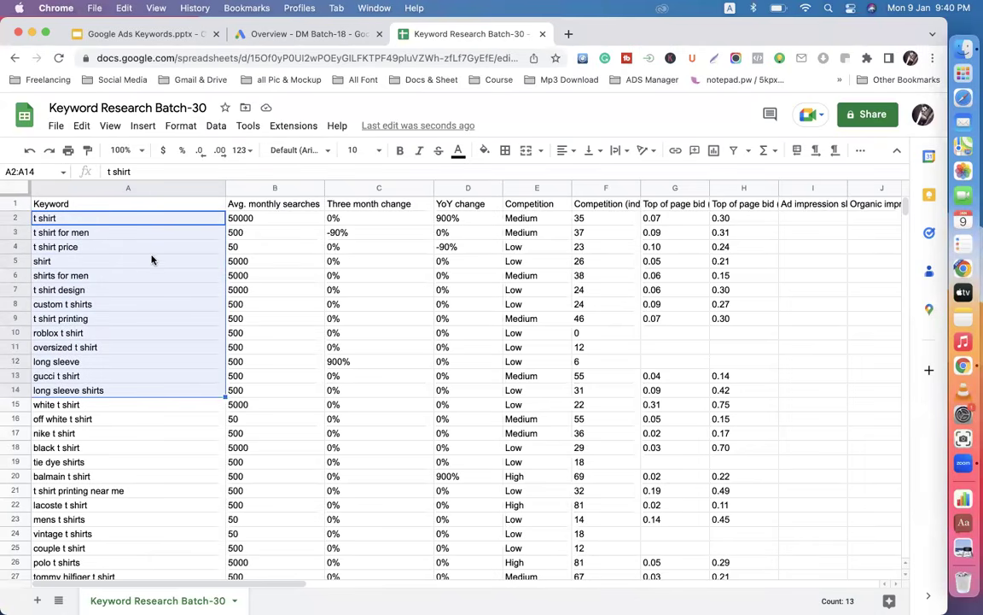
right_click(126, 219)
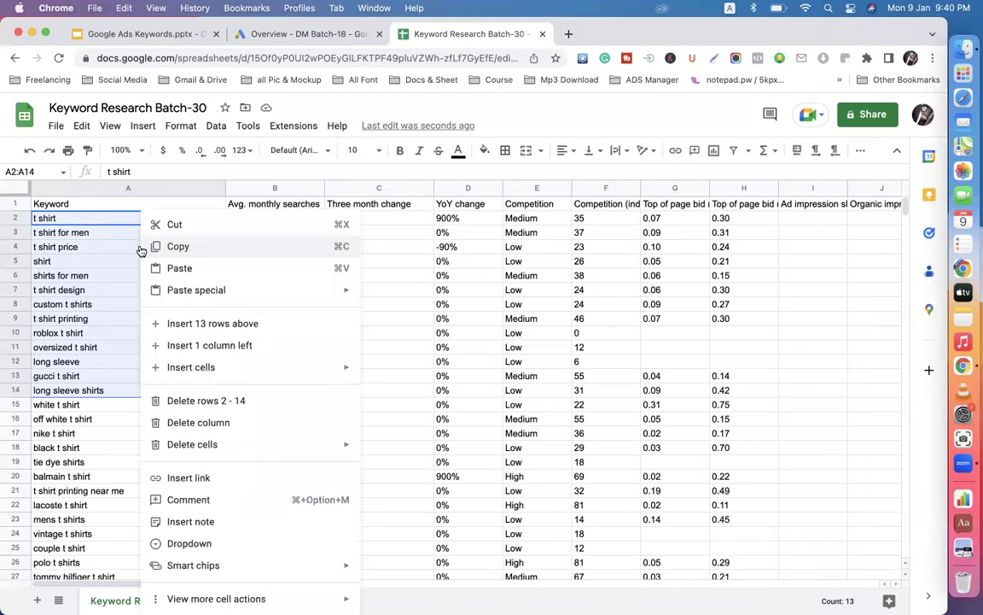
left_click(155, 247)
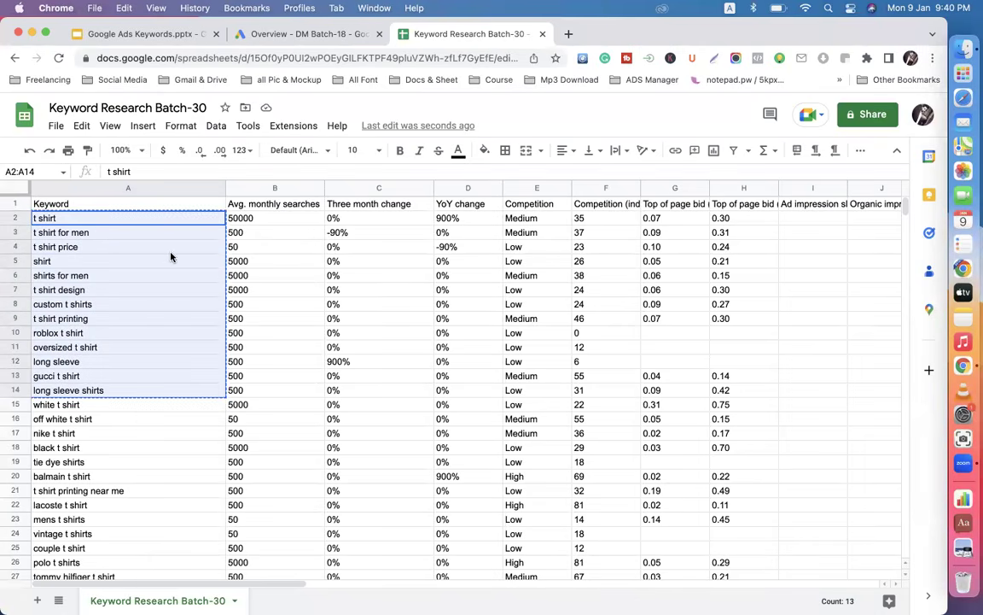
- Switch back to Google Ads and open the Keyword Planner
left_click(291, 35)
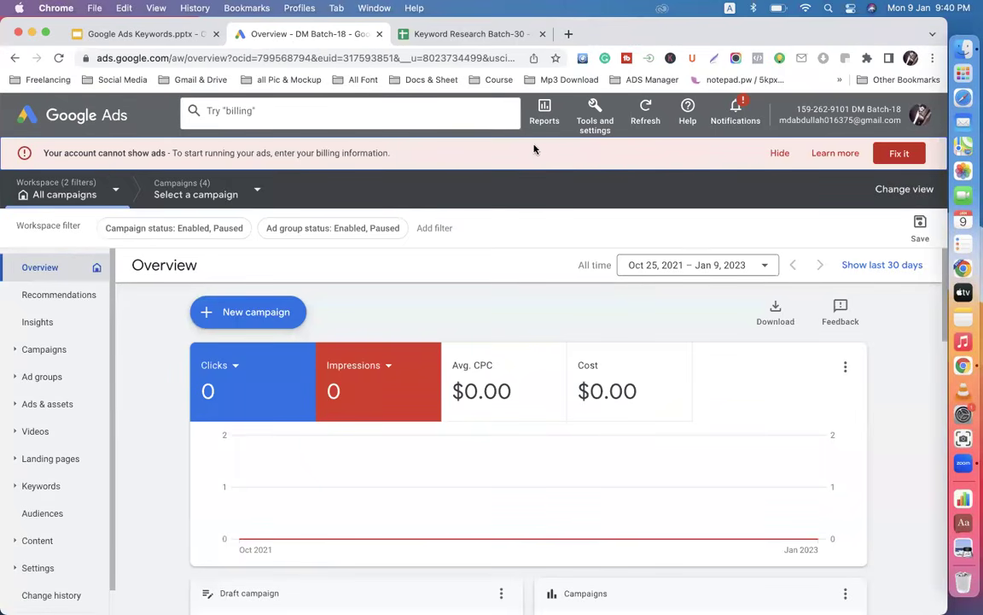
left_click(595, 113)
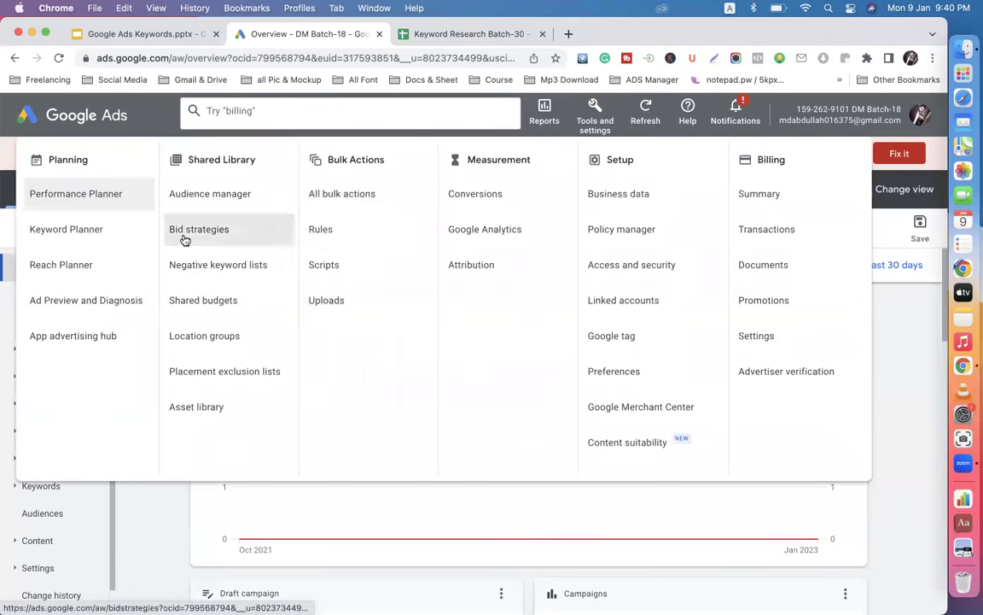
left_click(100, 239)
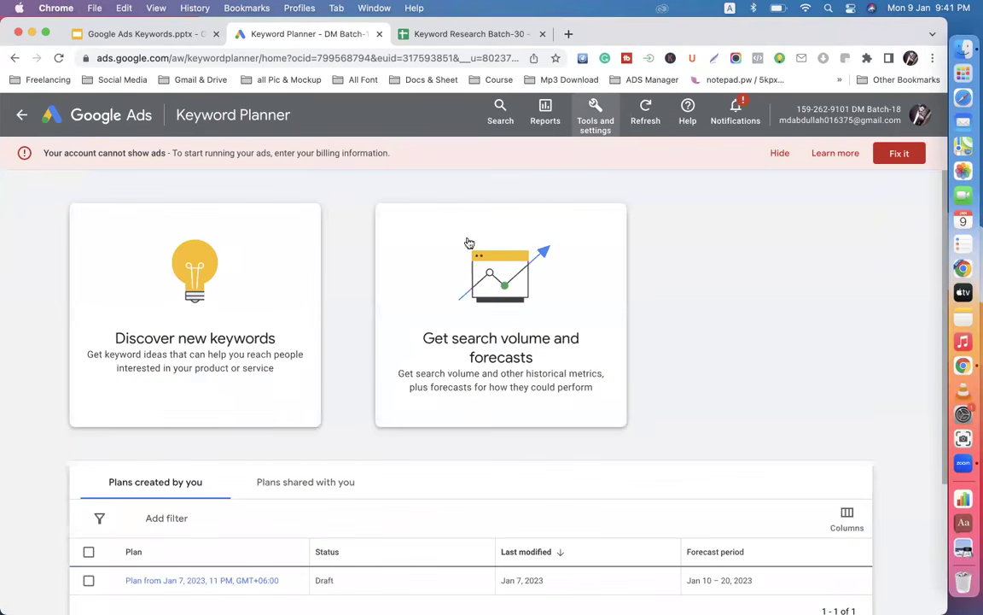
- Get search volume and forecasts for the copied t-shirt keywords by pasting them as the keyword list
left_click(474, 284)
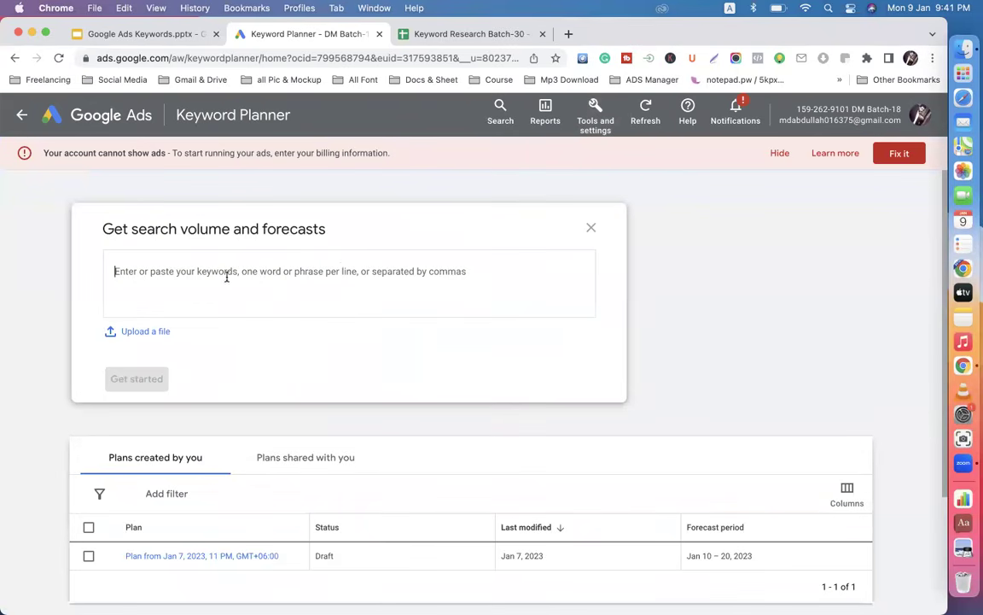
key("super+v")
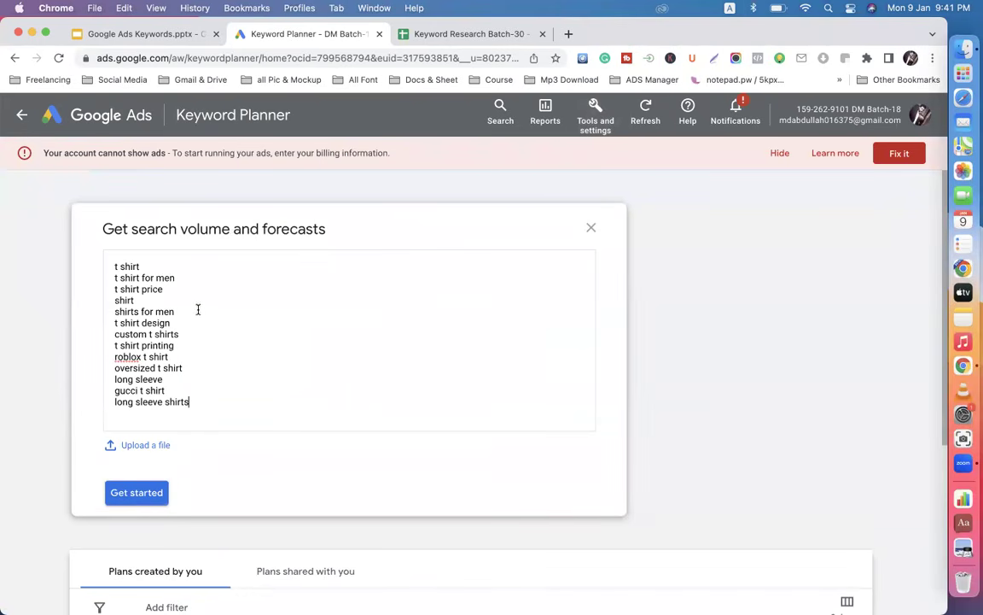
left_click(148, 494)
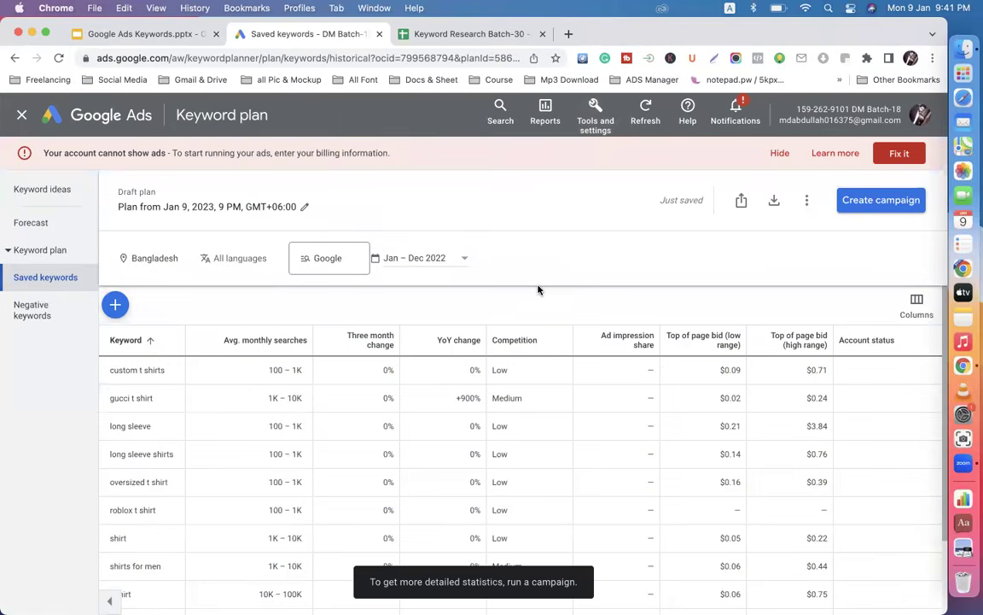
- Open the new plan's forecast and set its average daily budget to $10
scroll(538, 290, "down", 2)
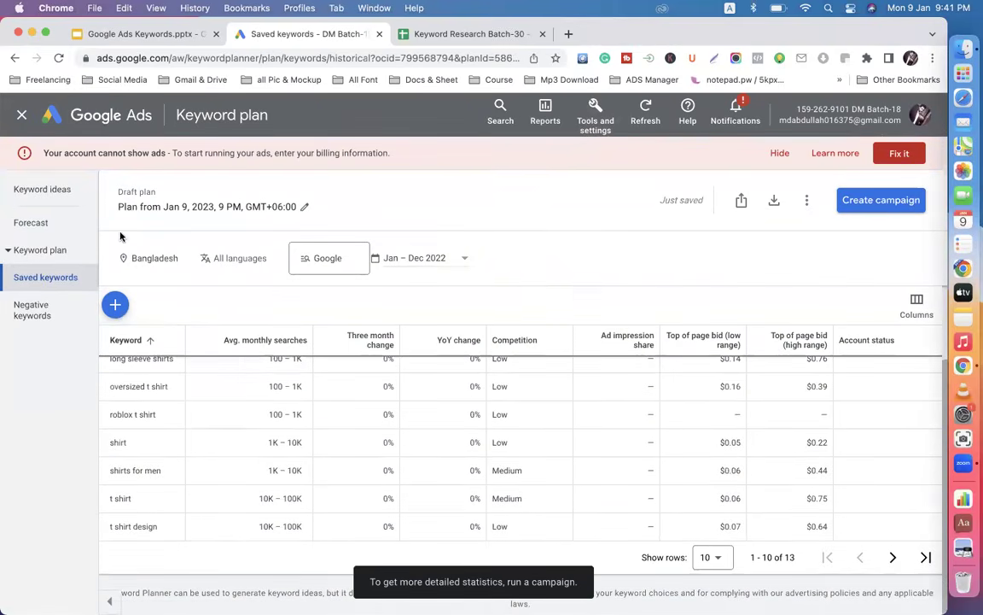
left_click(34, 223)
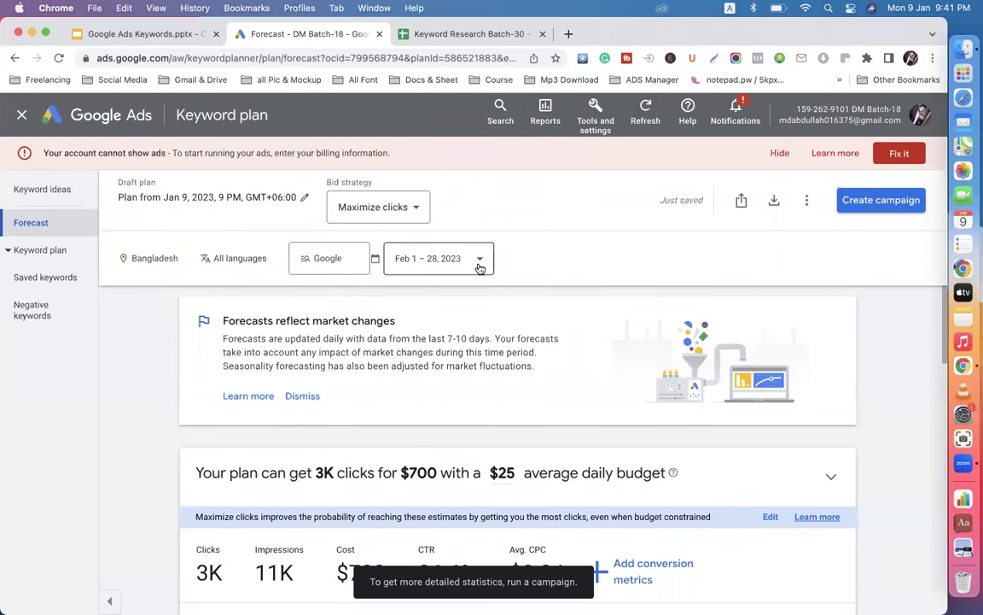
scroll(536, 438, "down", 3)
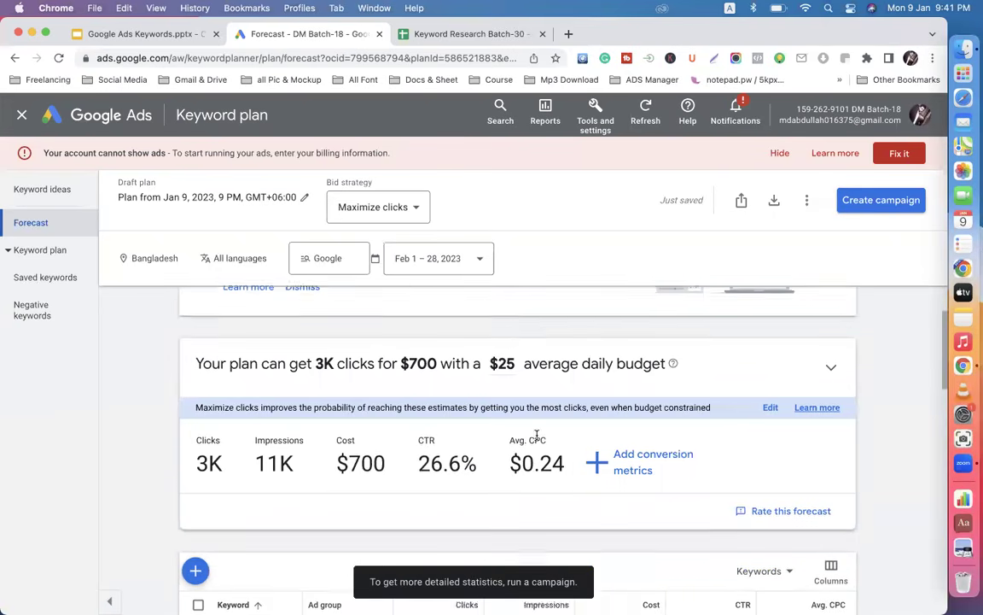
left_click(510, 328)
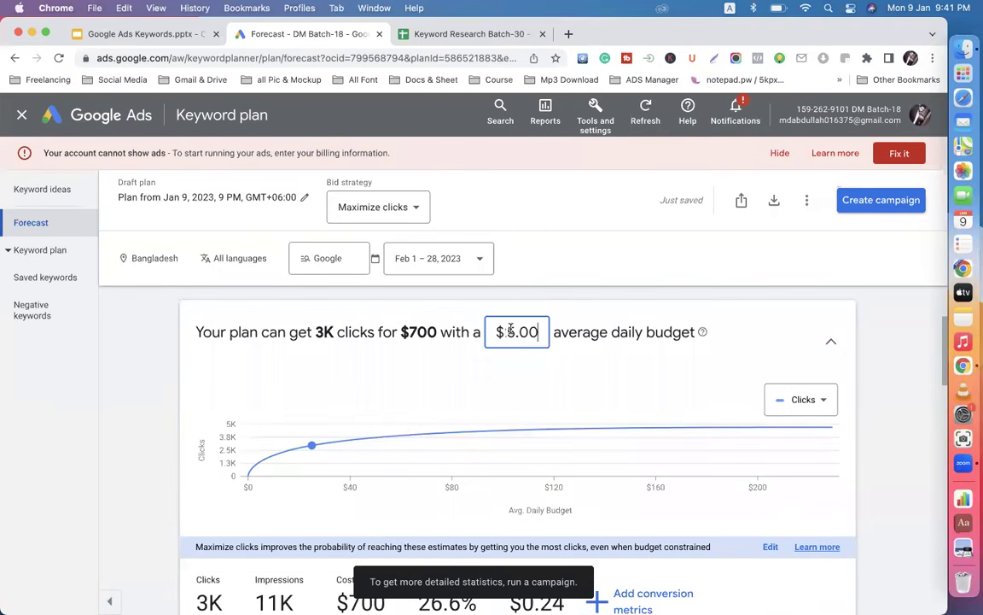
key("BackSpace")
key("BackSpace")
key("BackSpace")
key("BackSpace")
type("10")
key("Return")
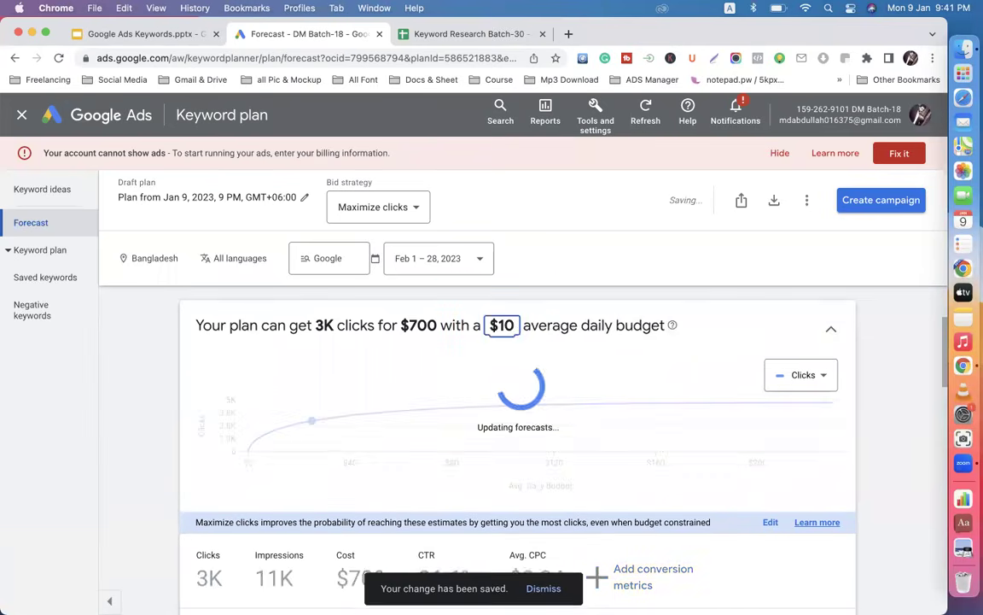
- Apply Maximize clicks as the forecast's automated bid strategy
scroll(873, 397, "down", 3)
scroll(873, 397, "up", 2)
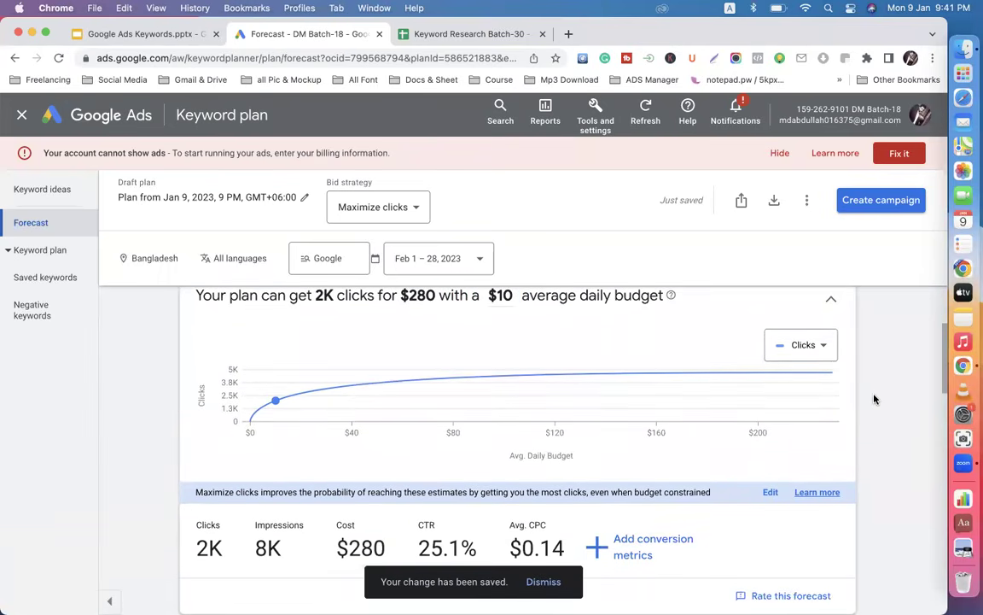
left_click(408, 207)
left_click(397, 250)
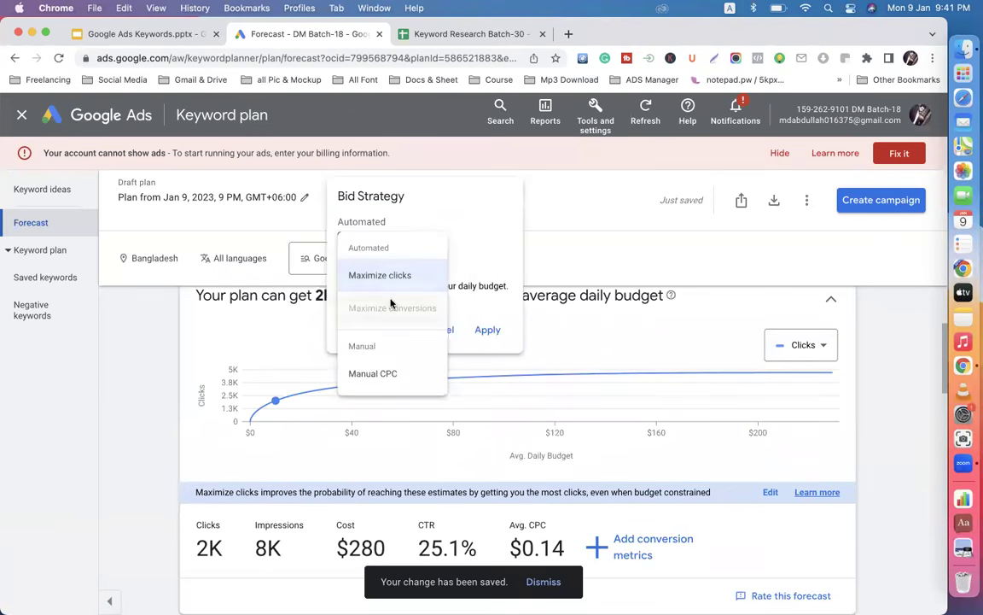
left_click(386, 276)
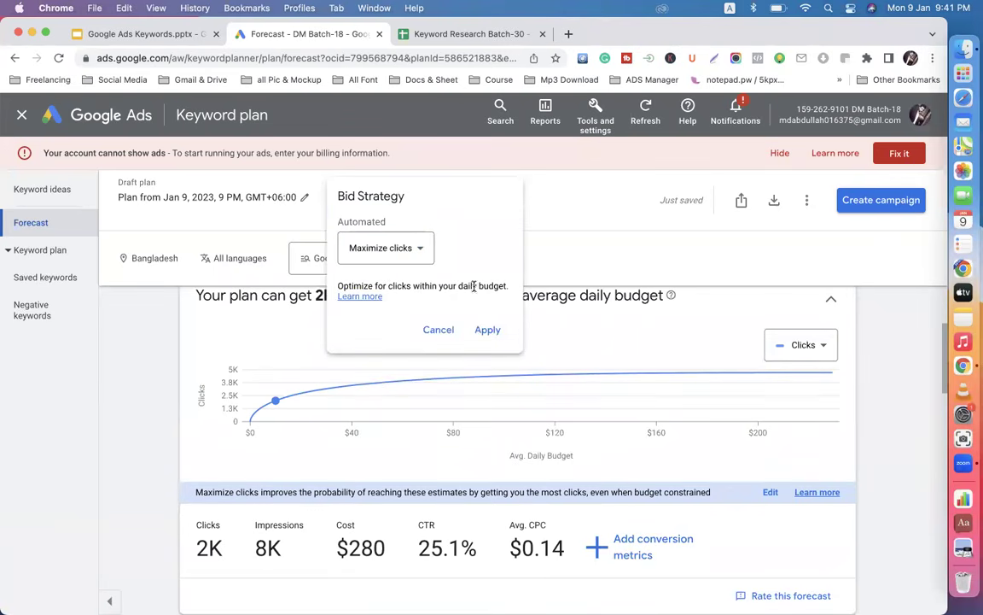
left_click(482, 331)
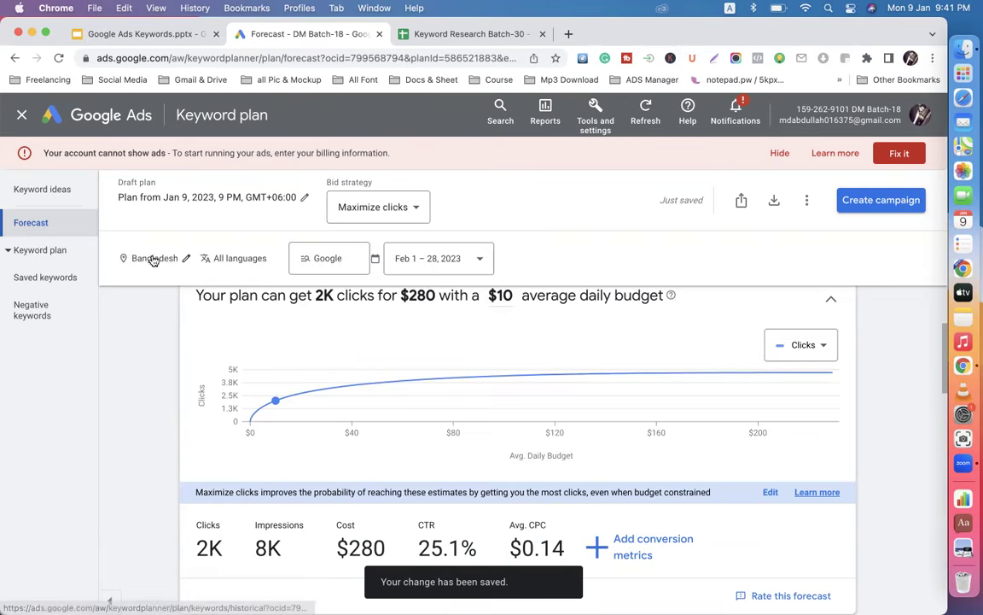
- Replace the forecast's targeted location with the United States and save the change
left_click(184, 262)
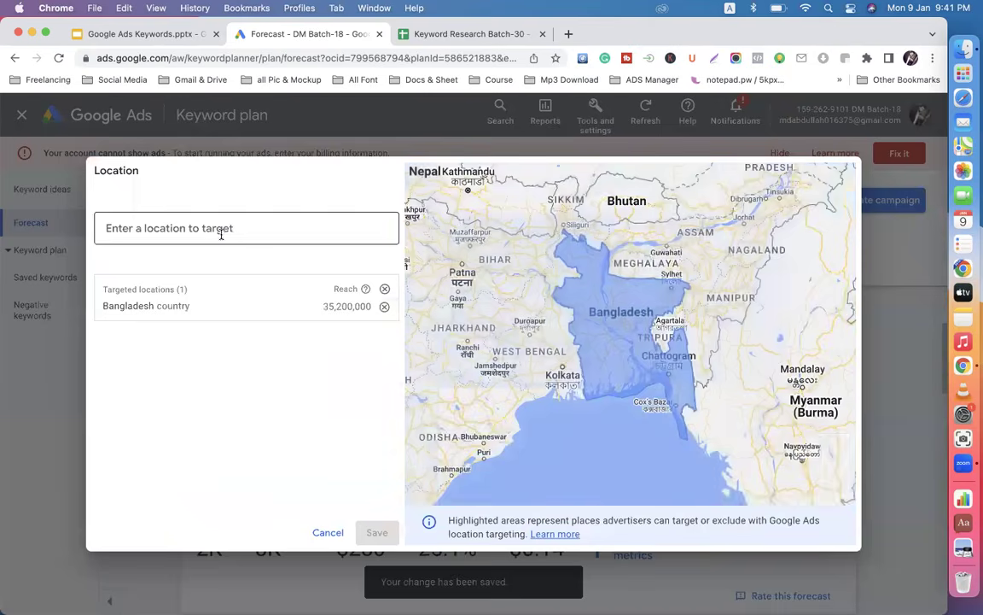
left_click(385, 292)
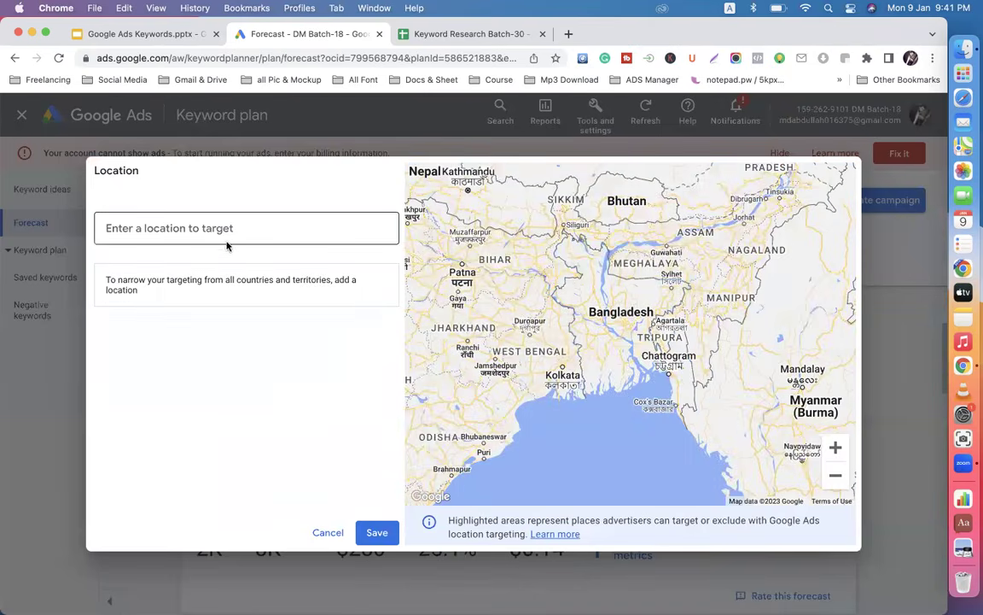
left_click(219, 229)
type("unit")
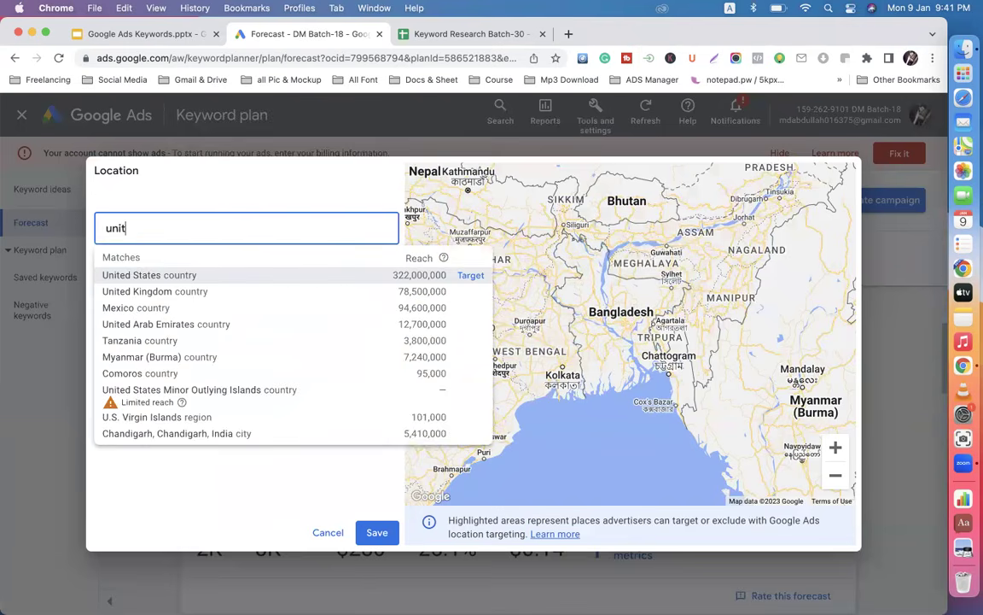
left_click(468, 275)
left_click(377, 532)
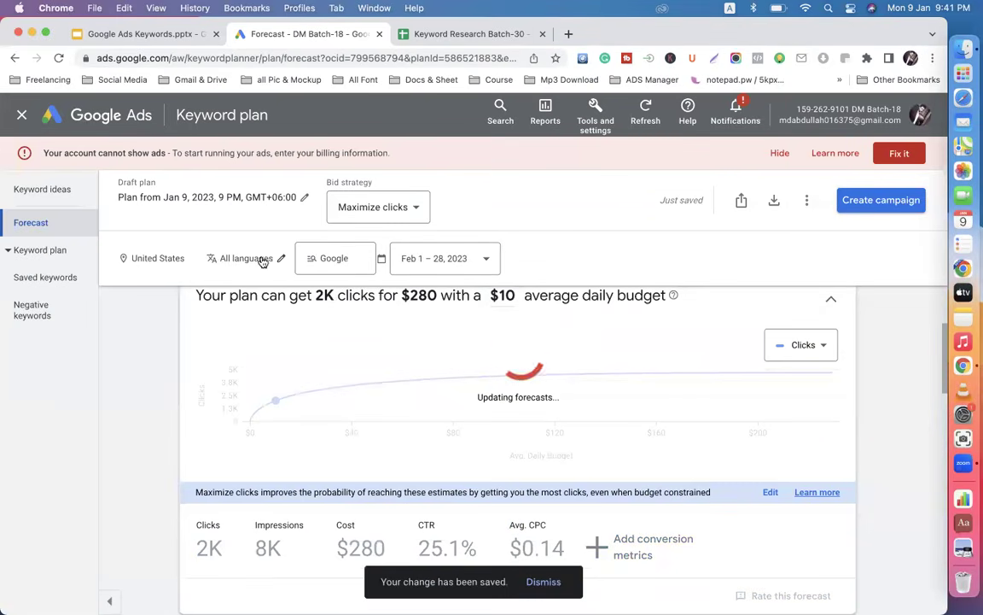
- Set the forecast's language to English
left_click(279, 259)
left_click(273, 296)
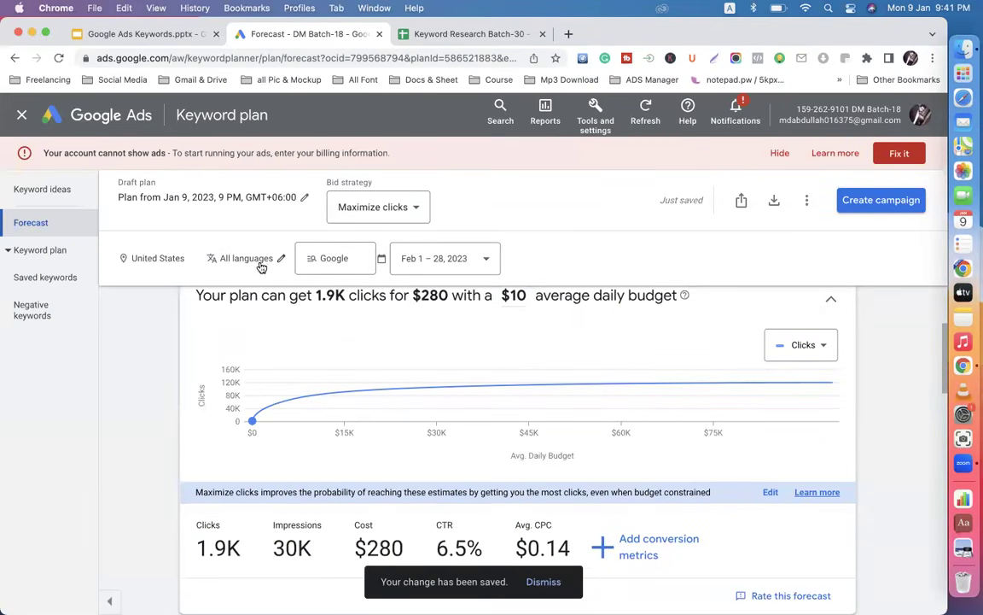
left_click(280, 263)
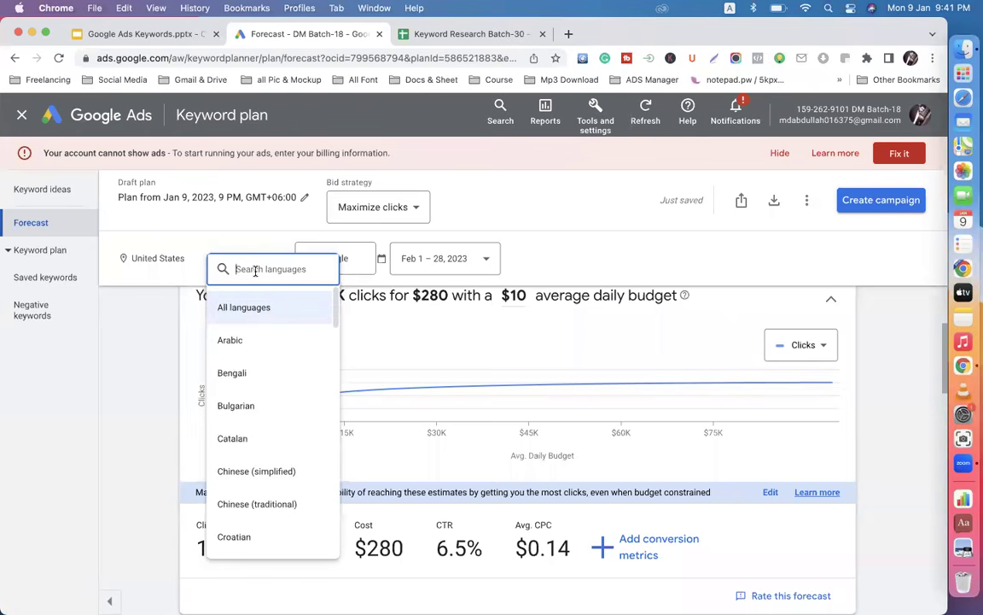
type("en")
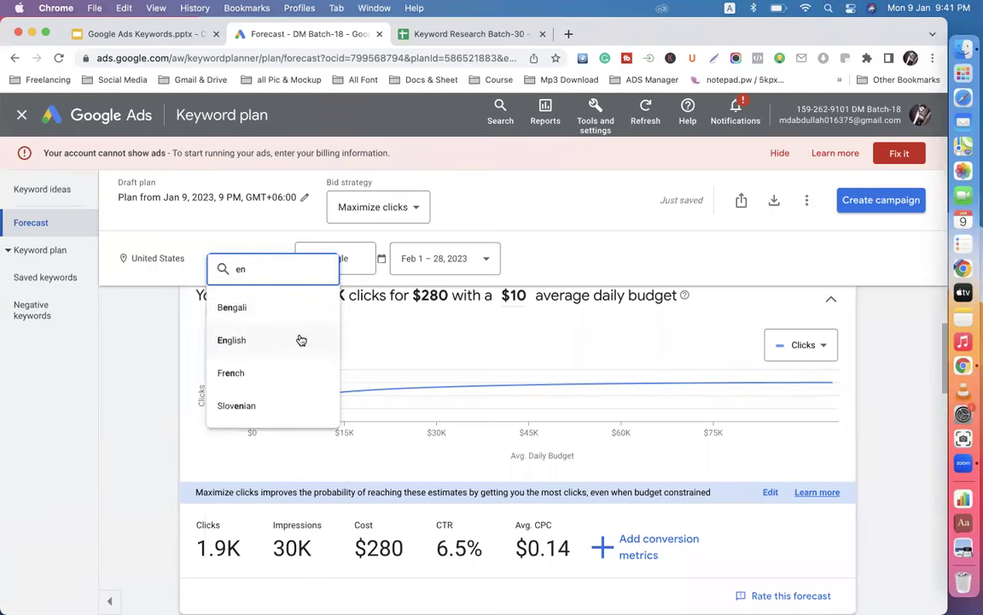
left_click(261, 342)
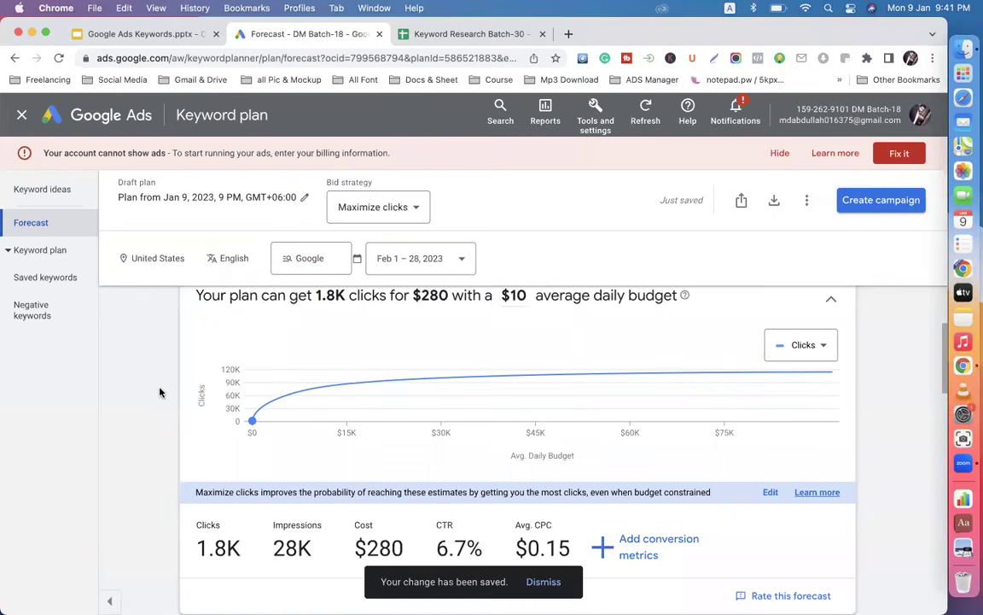
- Set the forecast's custom date range to March 1 – April 2, 2023 and apply it
scroll(160, 392, "down", 3)
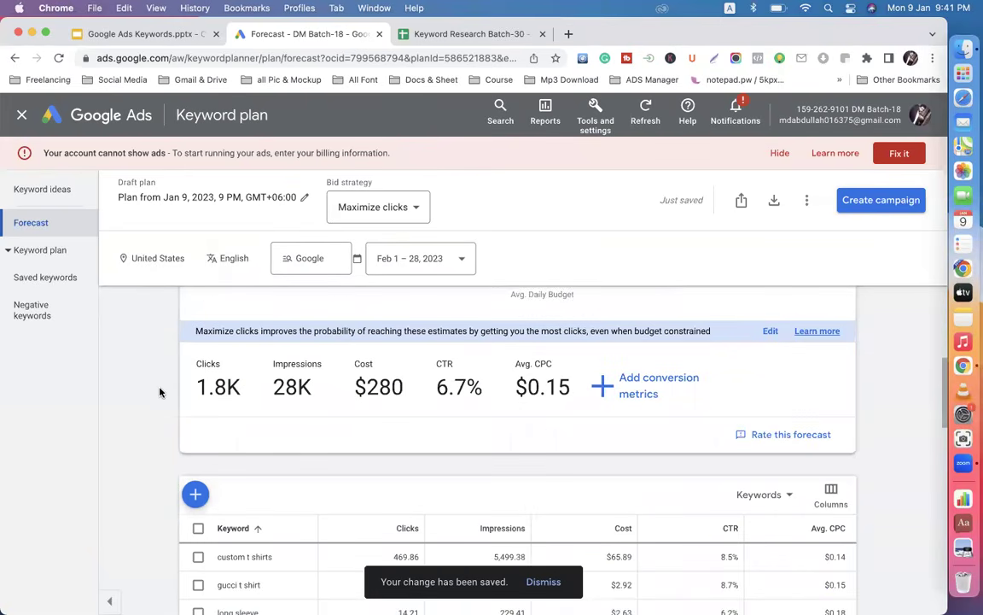
scroll(160, 392, "up", 1)
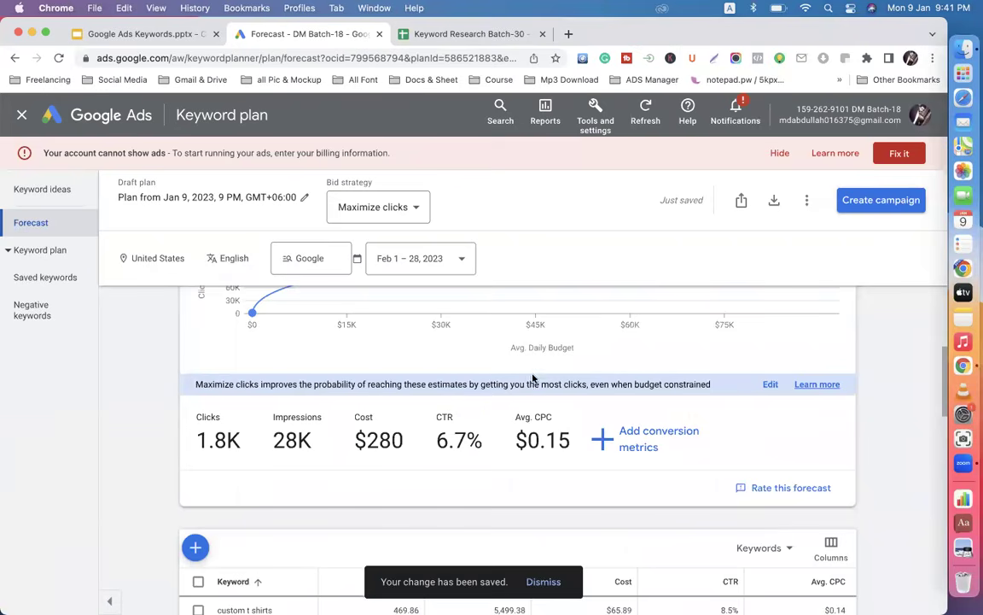
scroll(519, 376, "up", 3)
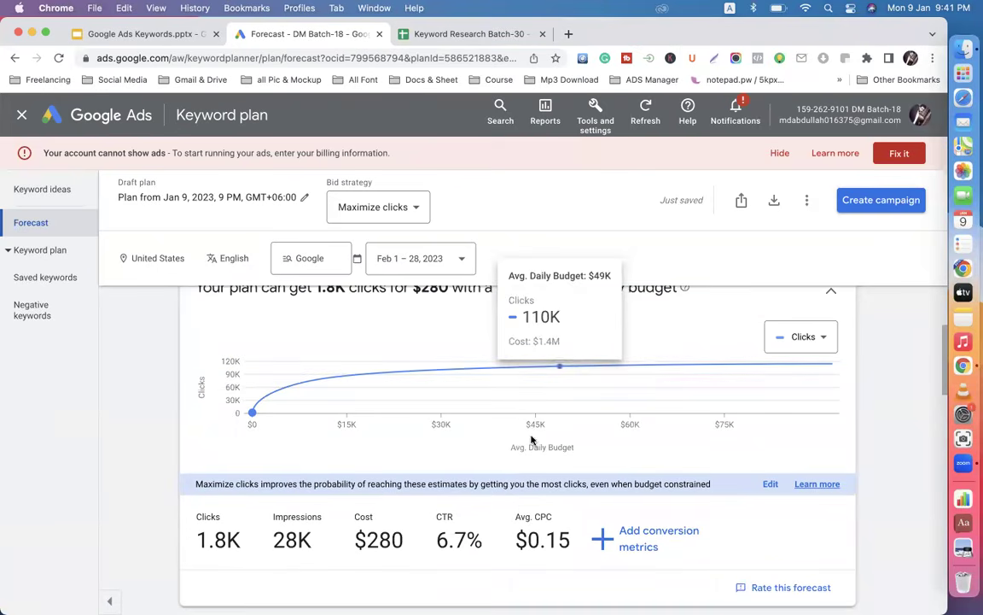
scroll(516, 466, "up", 2)
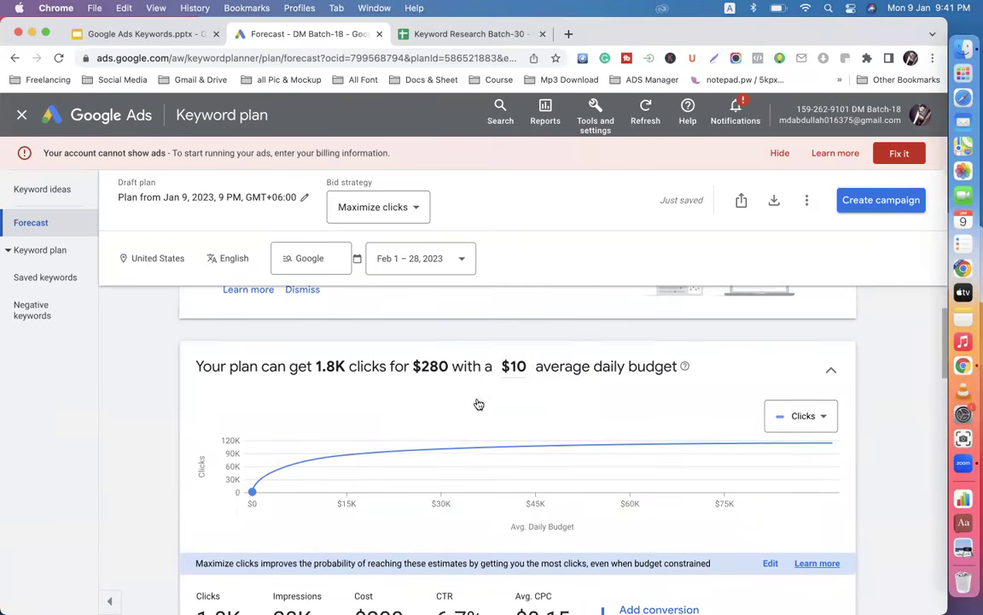
left_click(457, 258)
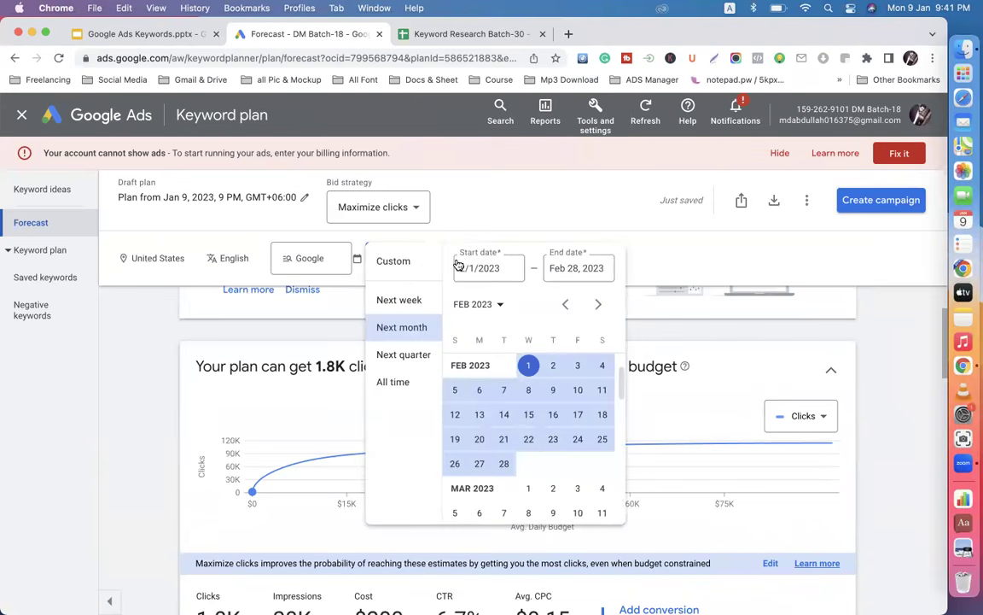
left_click(553, 488)
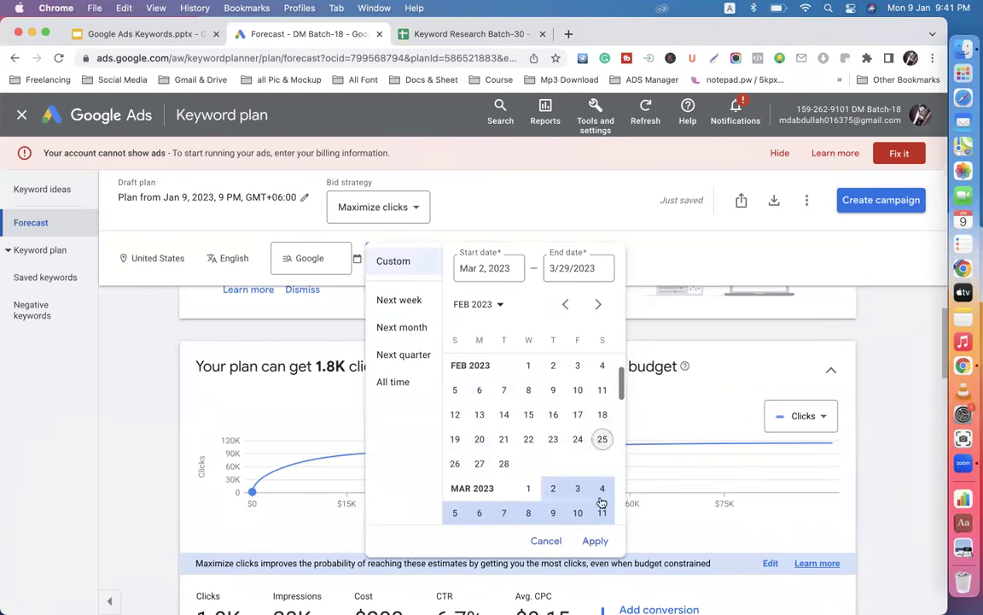
left_click(553, 490)
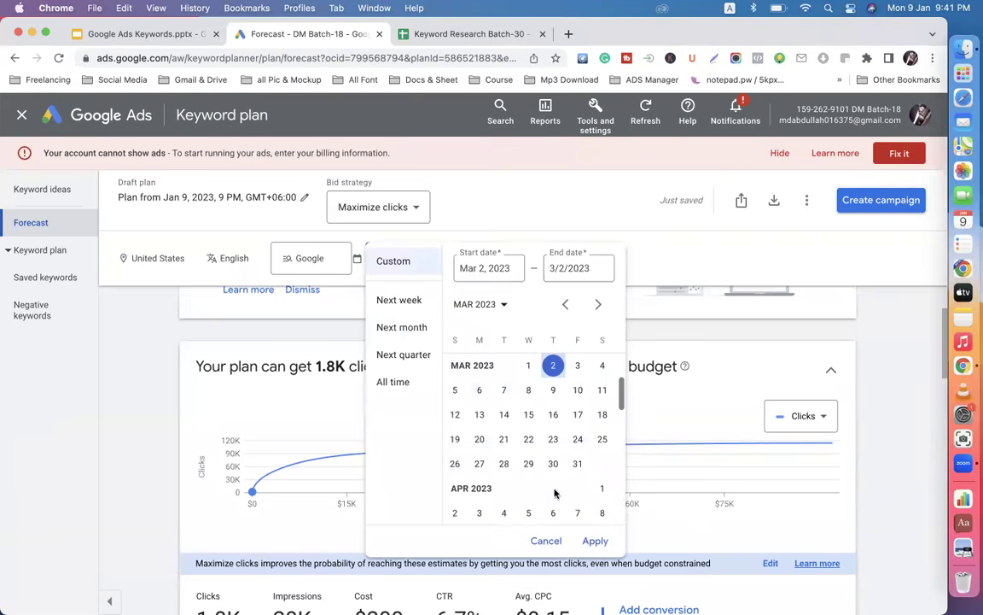
left_click(528, 366)
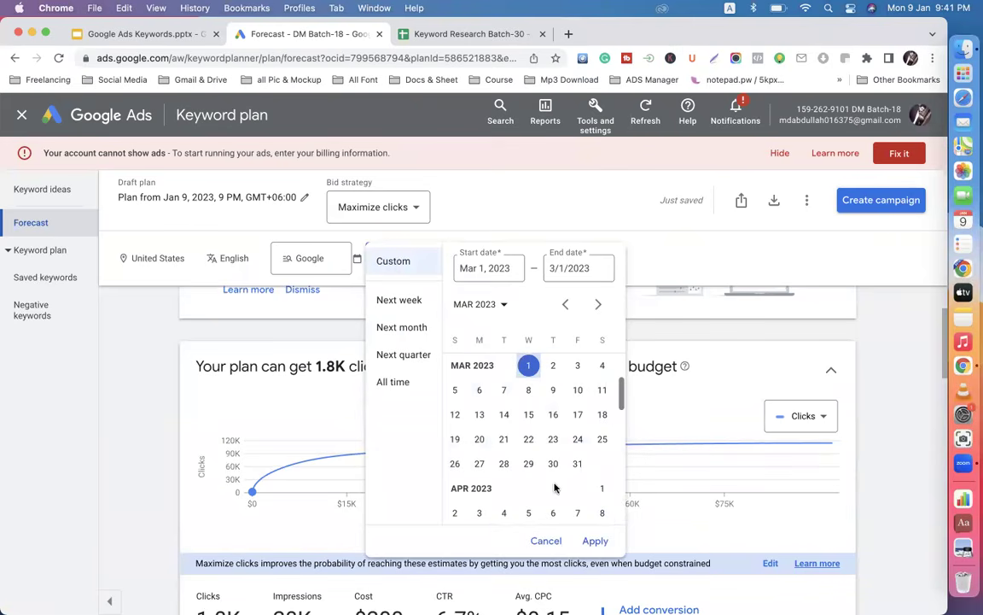
left_click(457, 511)
left_click(596, 540)
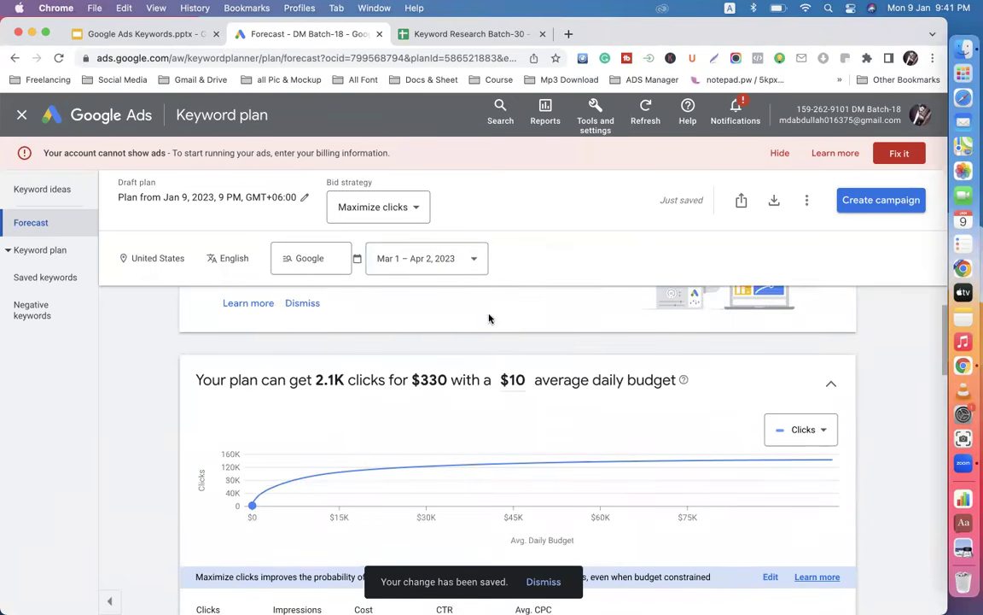
- Change the forecast's custom date range to February 1 – March 2, 2023 and apply it
left_click(473, 263)
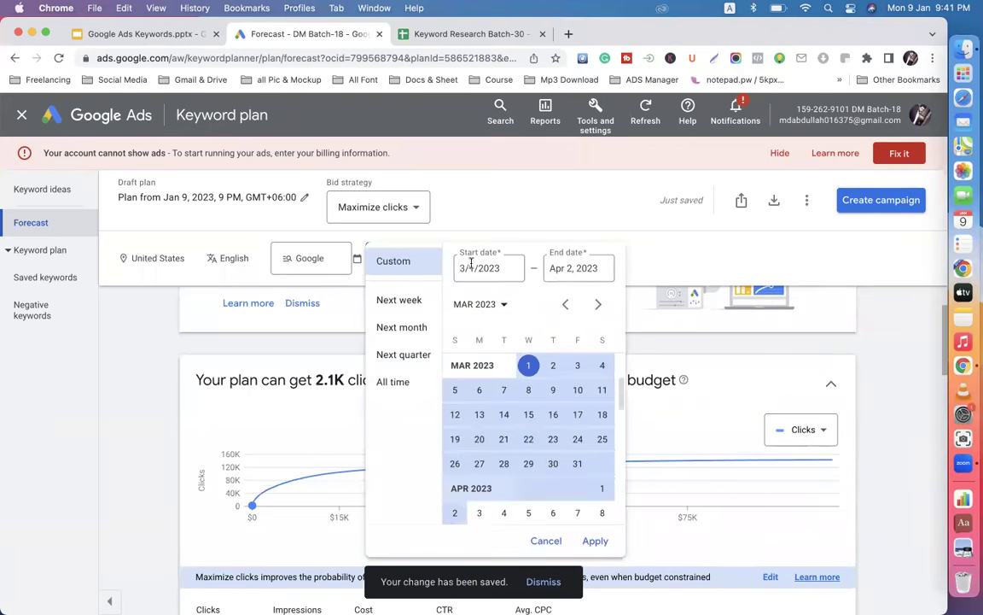
scroll(512, 395, "up", 5)
scroll(514, 393, "up", 2)
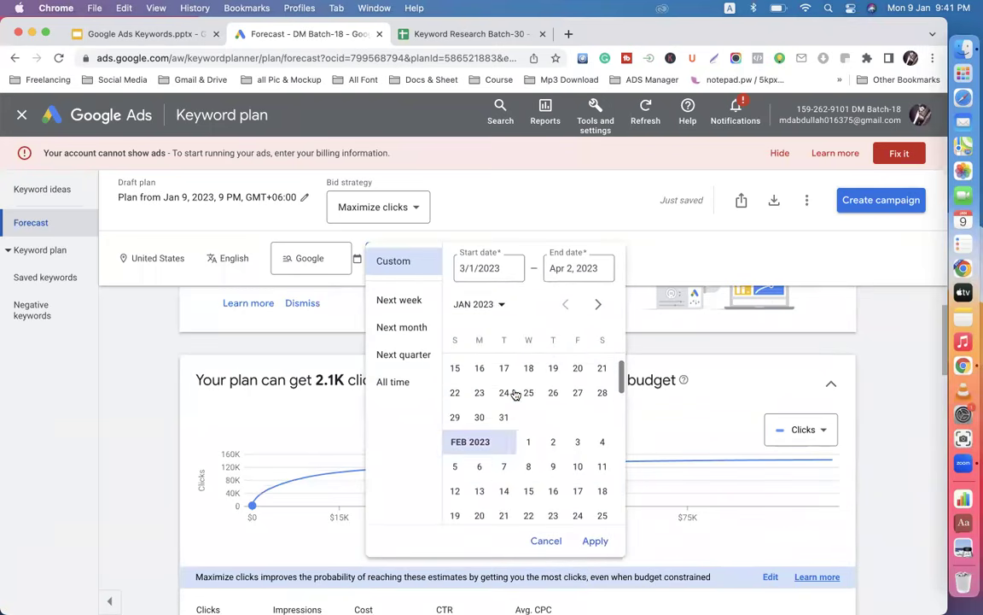
left_click(527, 443)
scroll(520, 455, "down", 1)
scroll(527, 453, "down", 2)
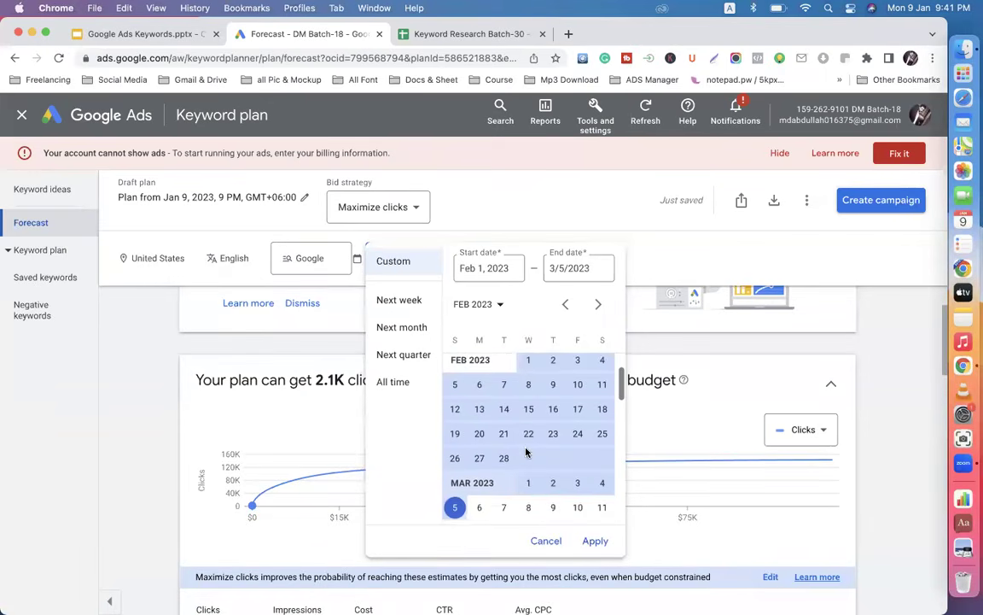
left_click(553, 458)
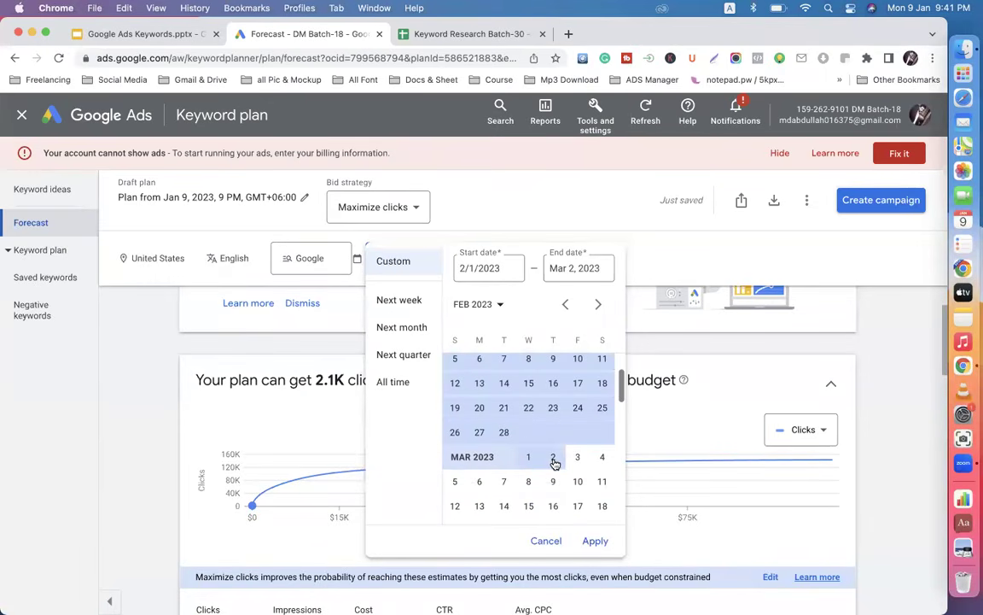
left_click(593, 540)
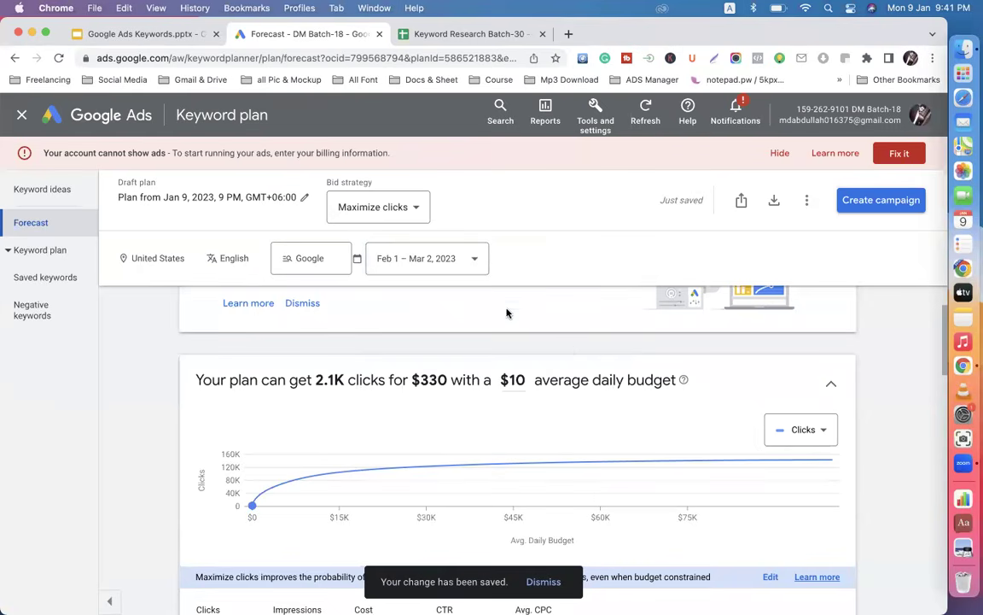
- Examine the forecast's daily budget curve and its clicks, impressions, cost, CTR and average CPC figures
scroll(566, 351, "down", 5)
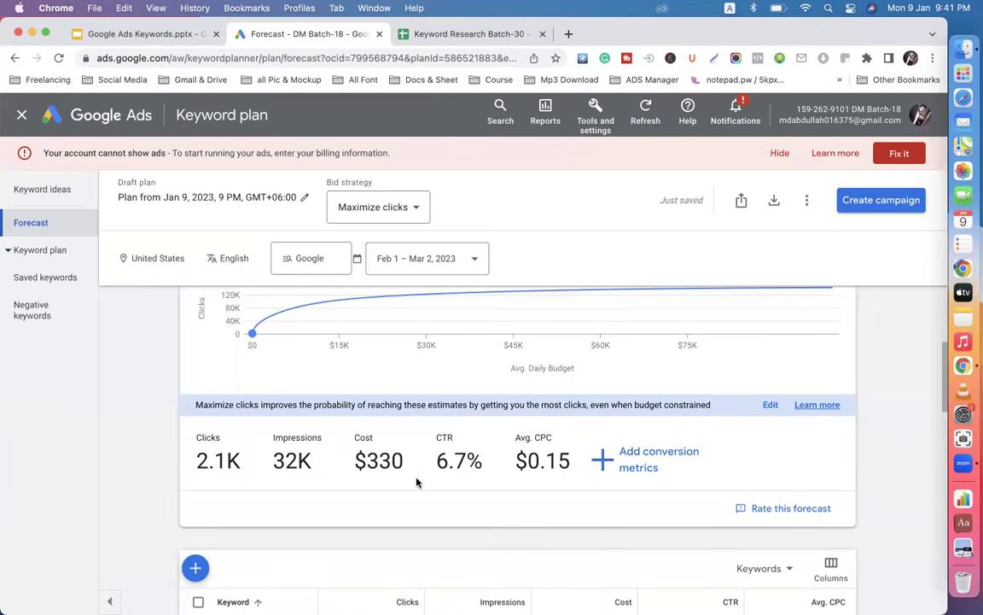
scroll(417, 482, "up", 3)
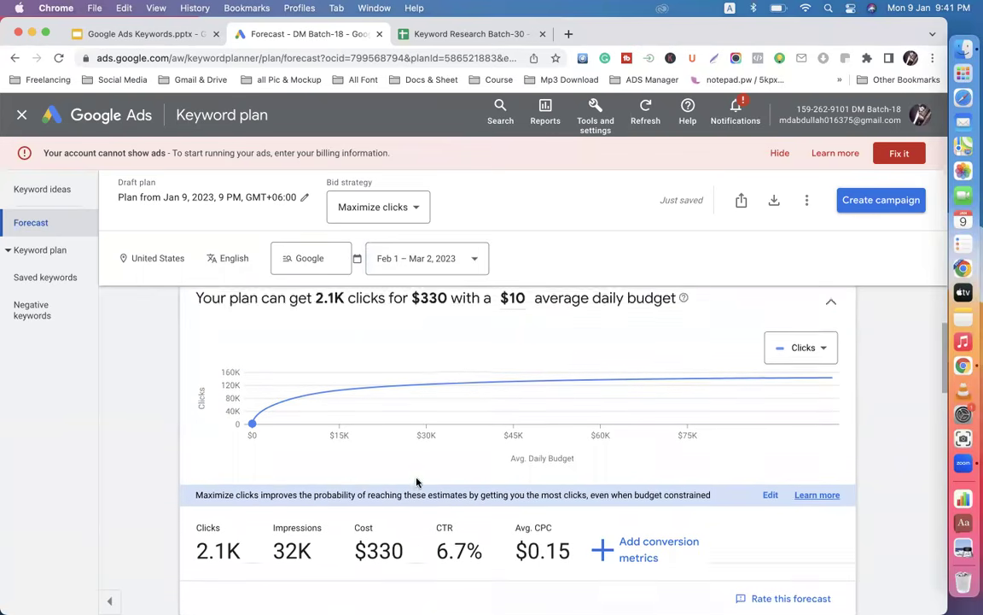
scroll(417, 483, "down", 2)
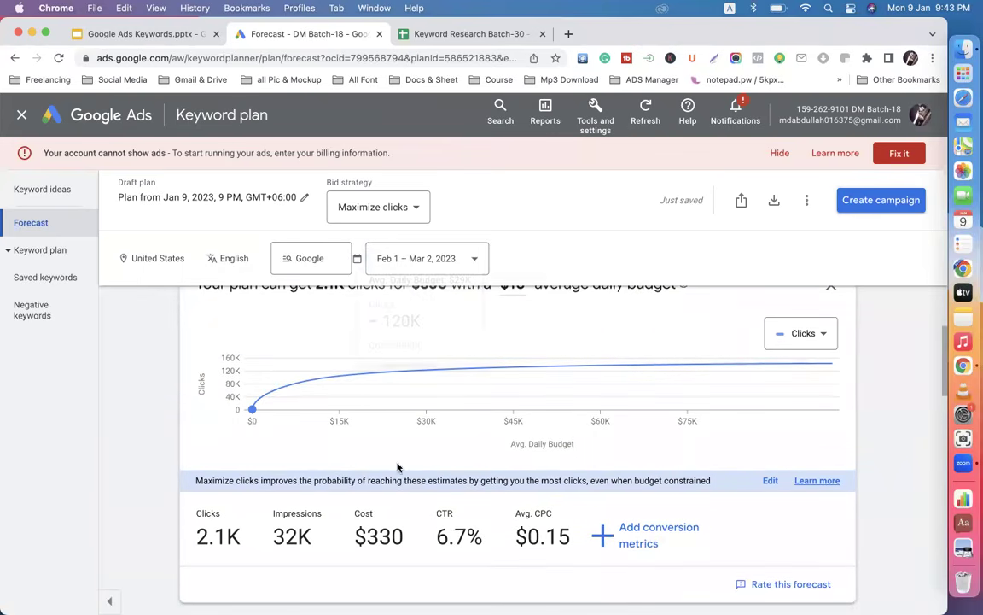
scroll(413, 491, "down", 2)
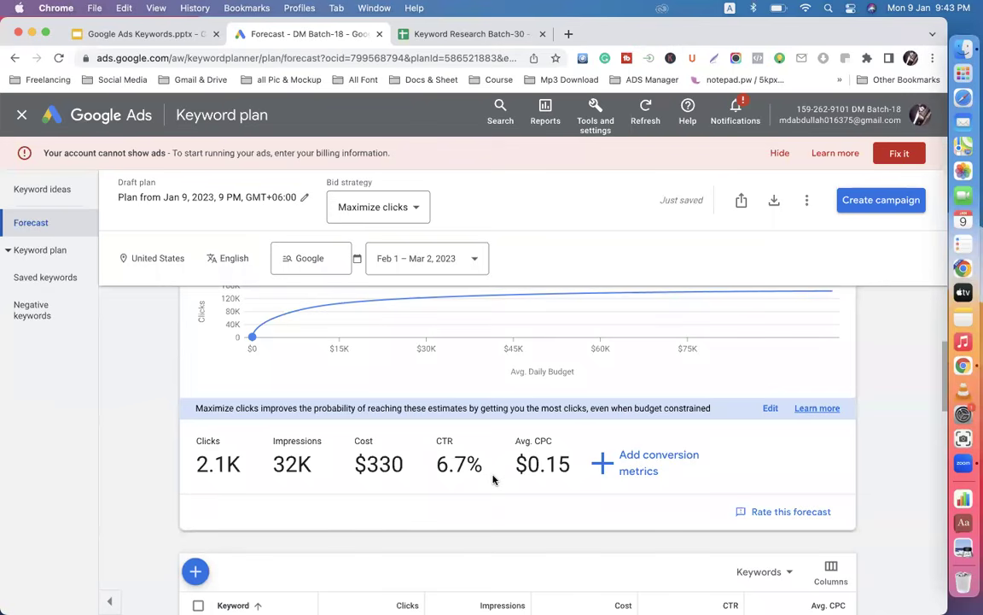
scroll(493, 480, "up", 3)
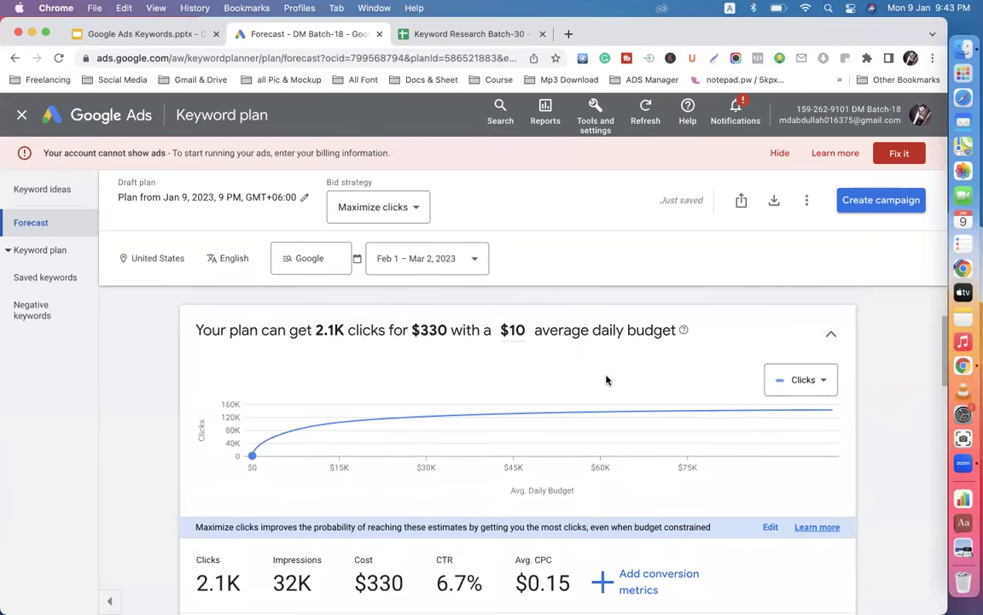
scroll(606, 380, "down", 3)
scroll(606, 380, "up", 3)
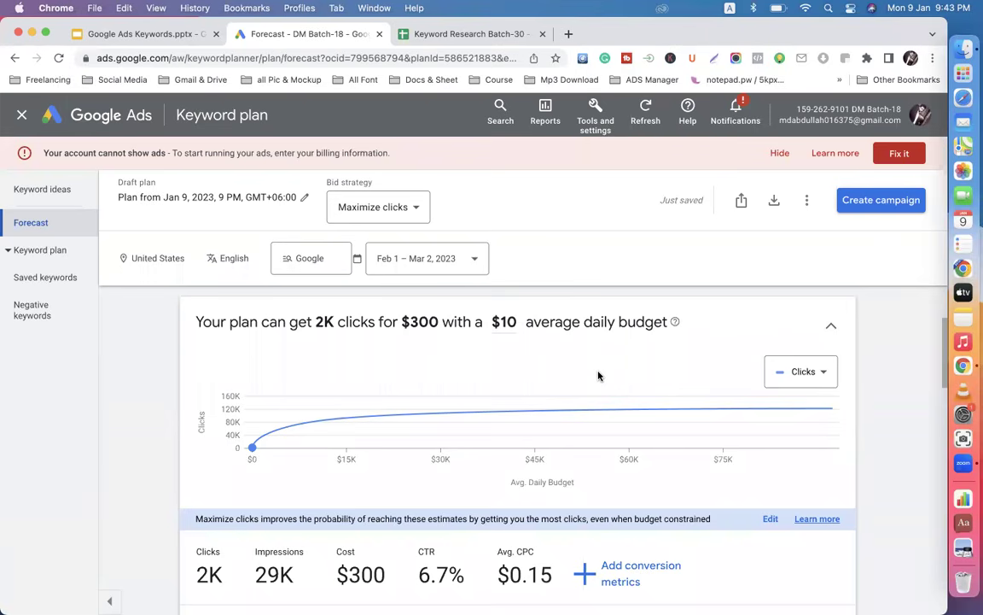
scroll(597, 375, "down", 4)
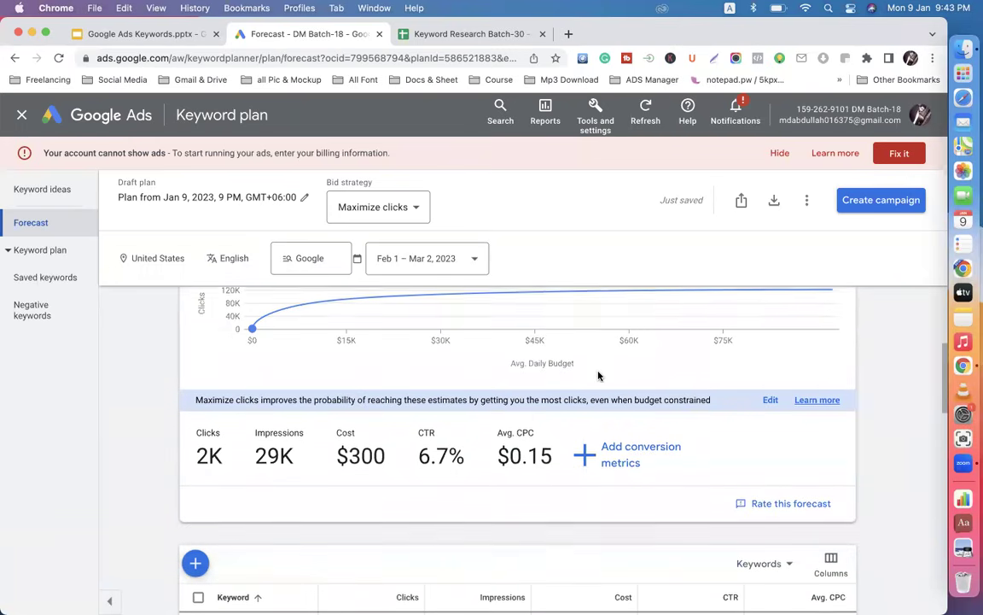
- Add conversion metrics to the forecast with a 2% conversion rate and review the updated conversions and average CPA
left_click(626, 415)
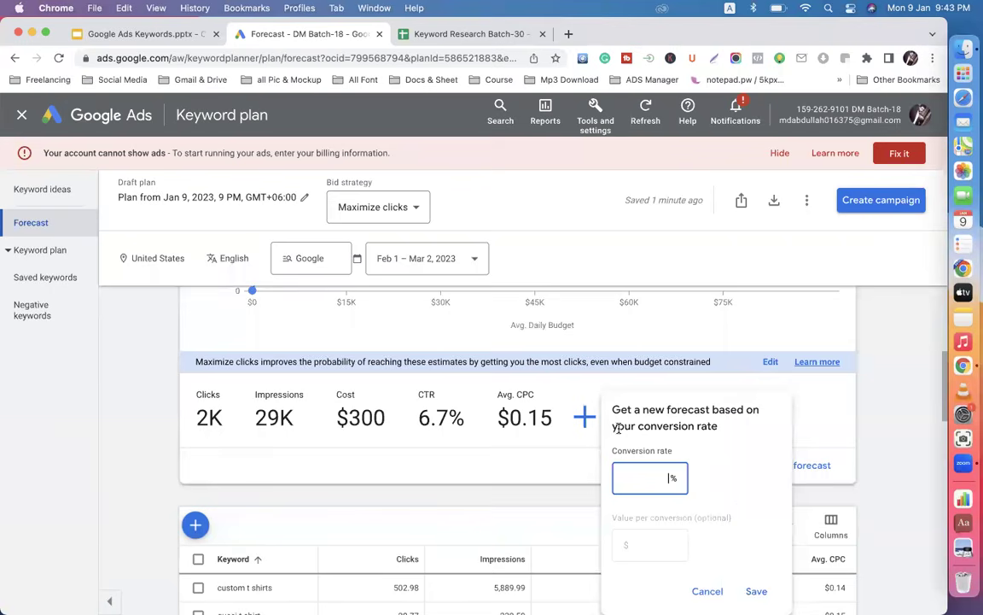
type("2")
scroll(741, 508, "down", 1)
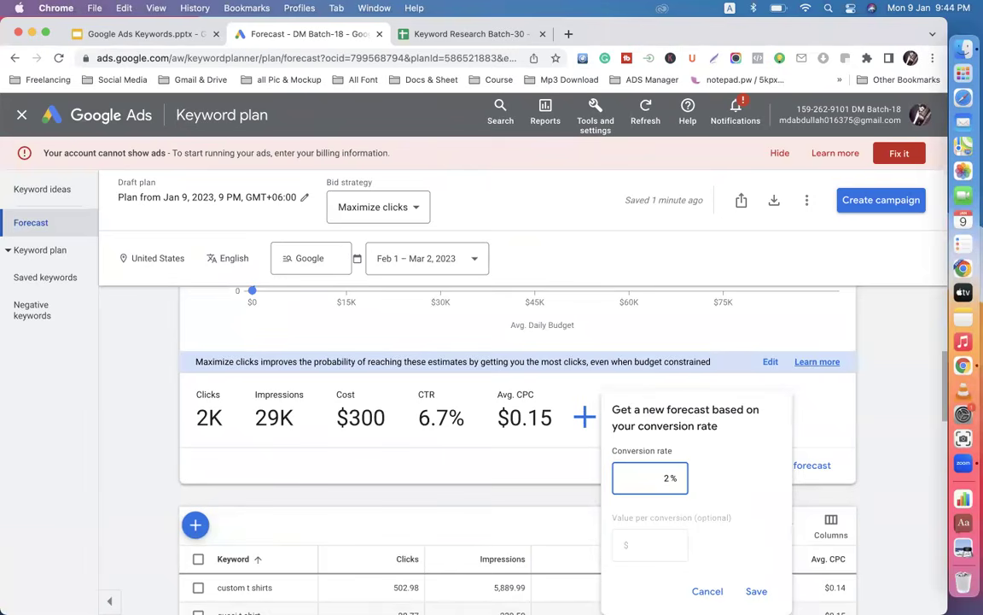
left_click(757, 591)
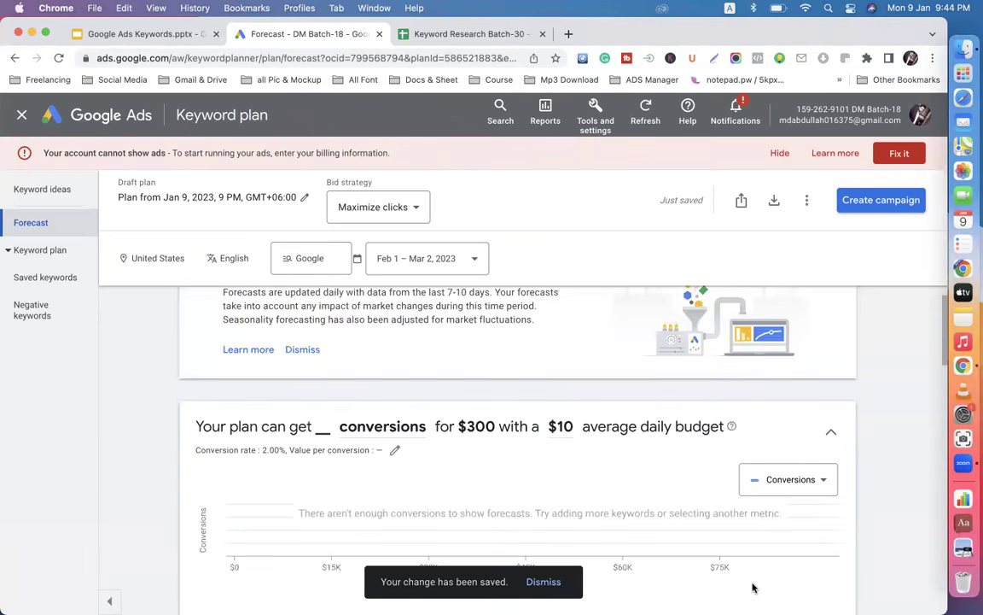
scroll(592, 407, "down", 3)
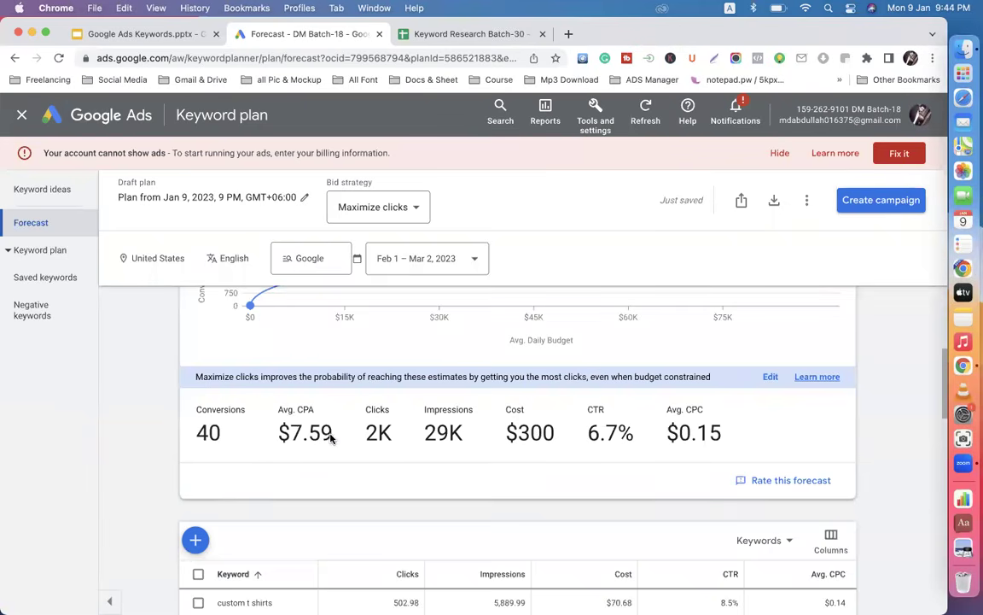
scroll(329, 432, "up", 4)
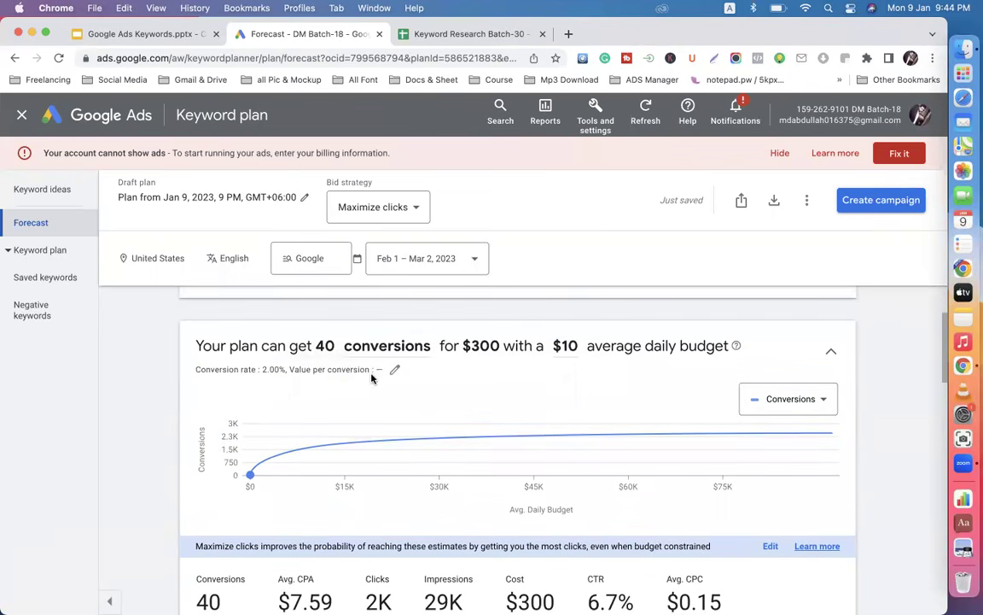
scroll(395, 389, "down", 5)
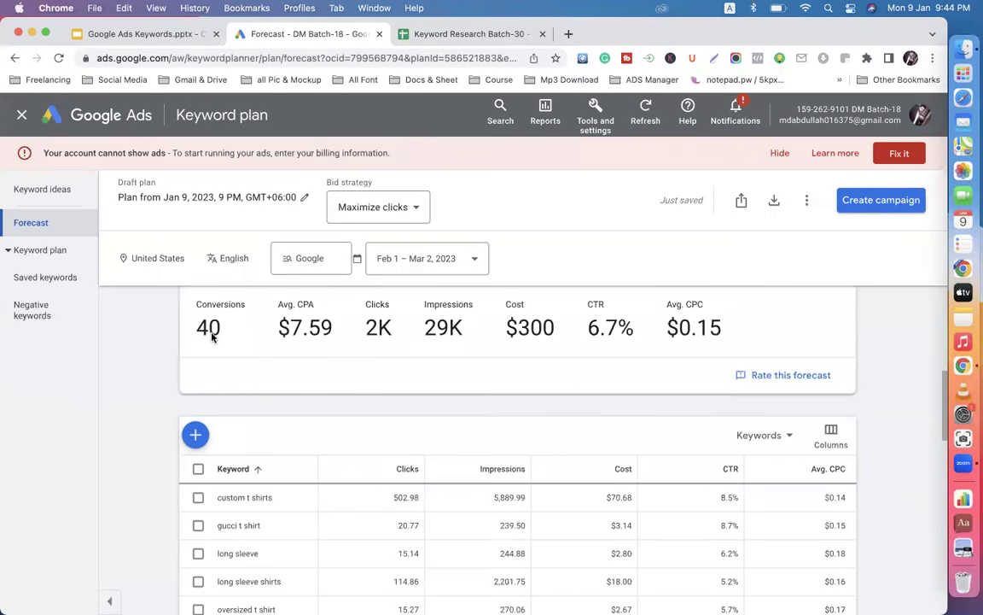
- Examine the forecast's conversions, average CPA and daily budget summary alongside the clicks, impressions and cost of each t-shirt keyword
scroll(211, 337, "up", 5)
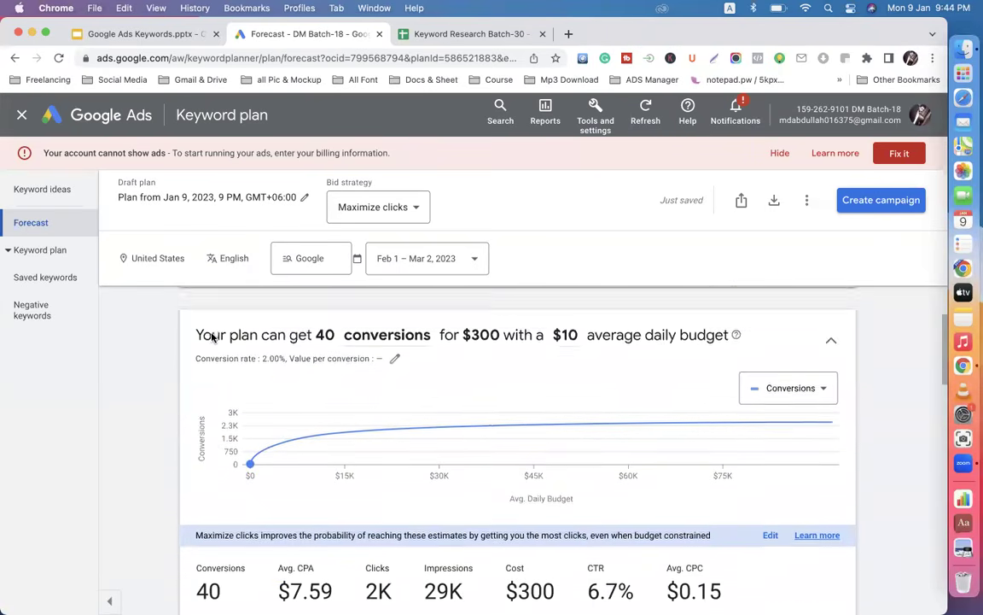
scroll(212, 338, "down", 2)
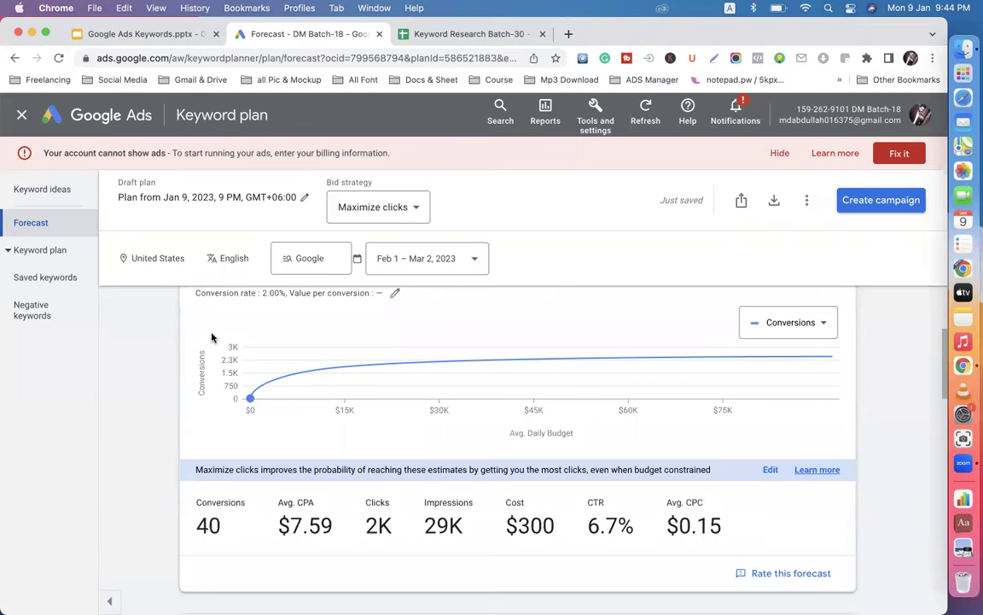
scroll(212, 337, "up", 3)
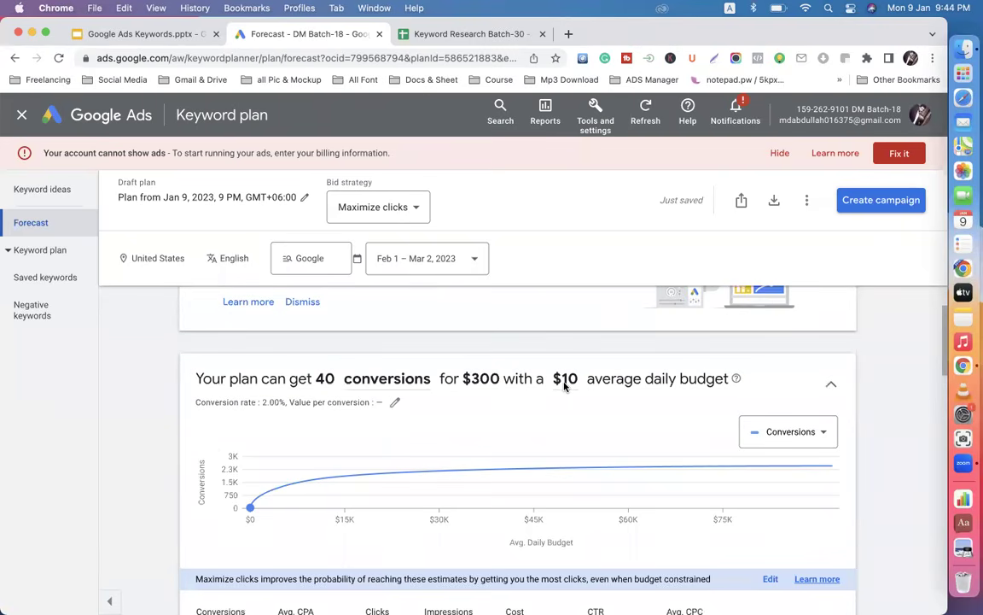
scroll(514, 406, "down", 4)
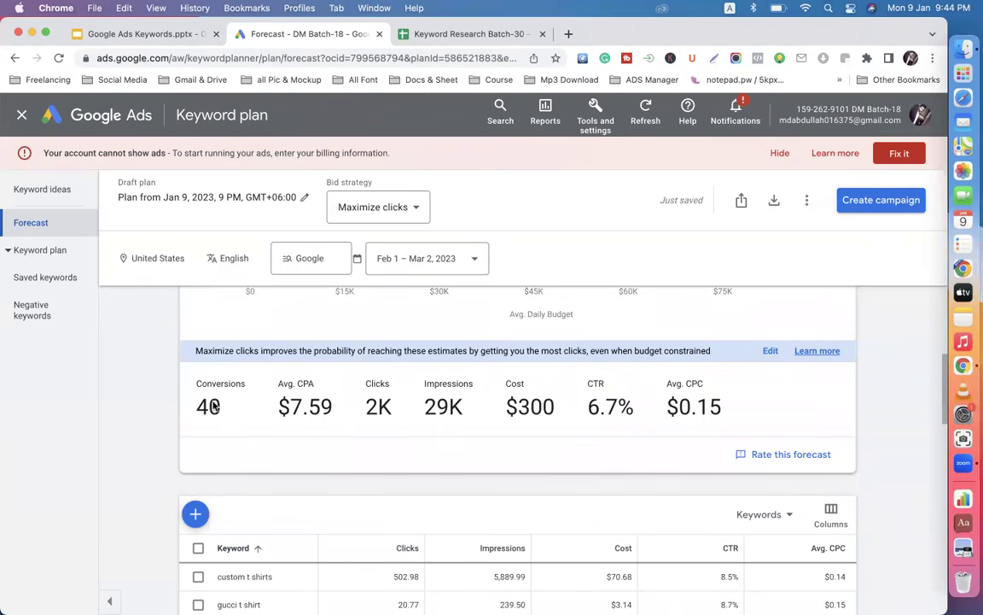
scroll(270, 457, "down", 5)
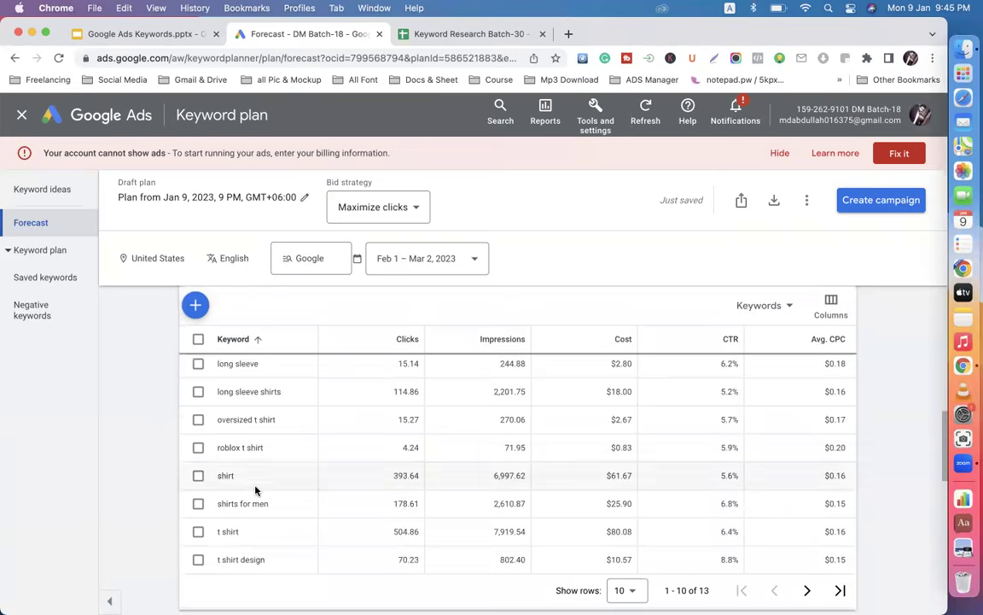
scroll(255, 490, "down", 5)
scroll(254, 491, "up", 8)
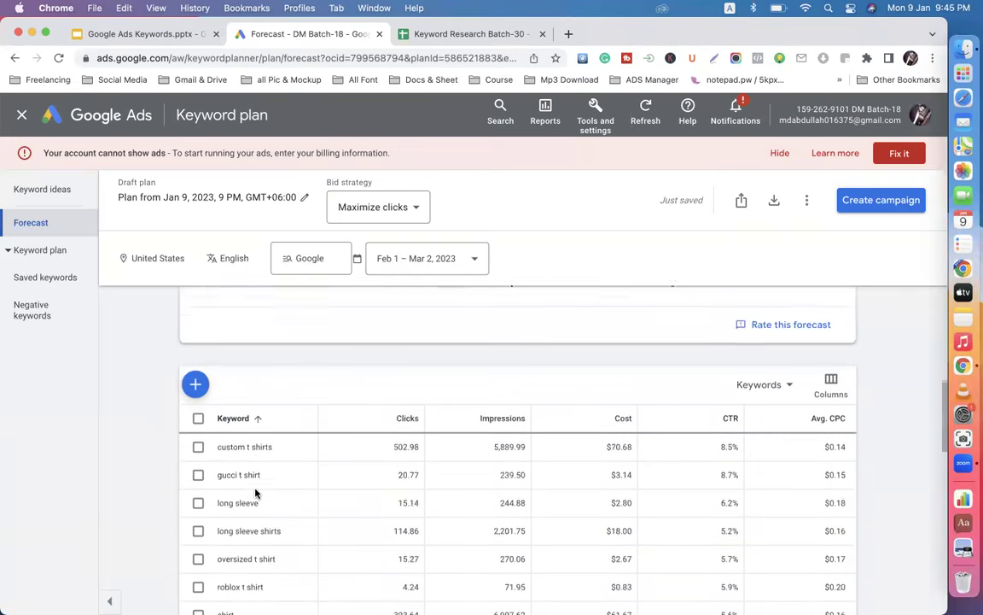
scroll(255, 492, "up", 1)
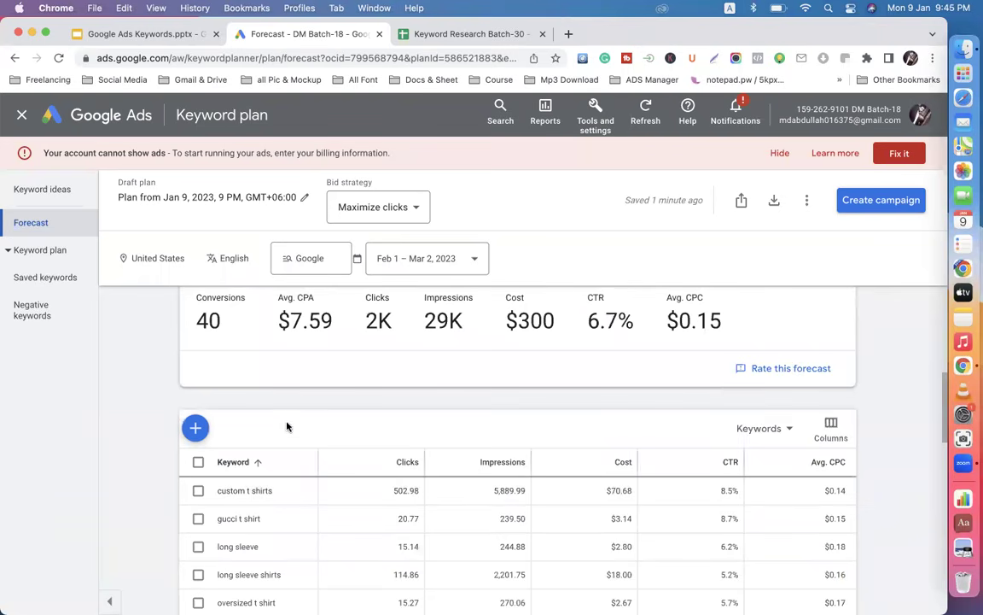
scroll(249, 353, "up", 2)
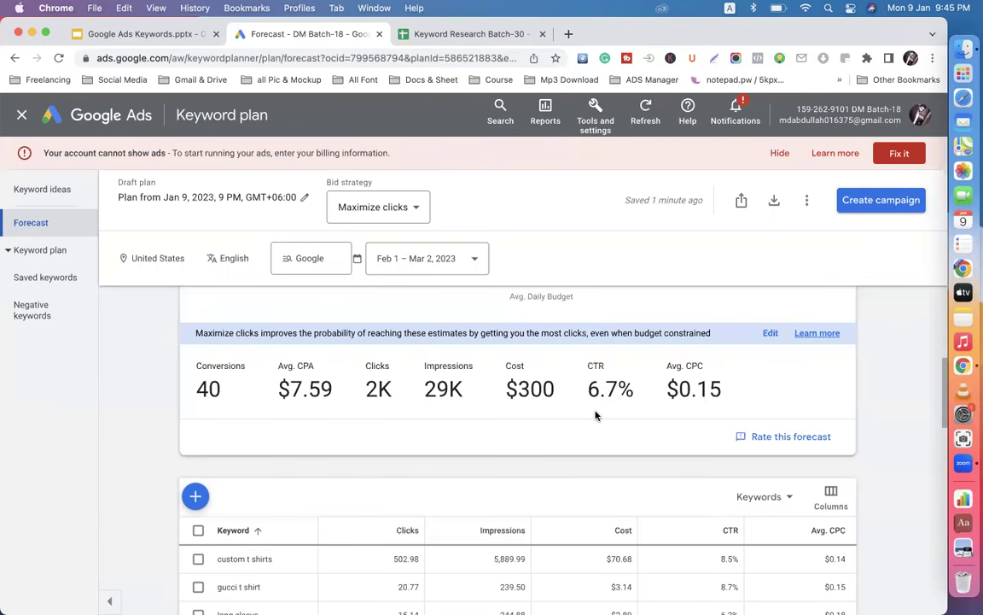
scroll(589, 414, "down", 5)
scroll(350, 410, "up", 6)
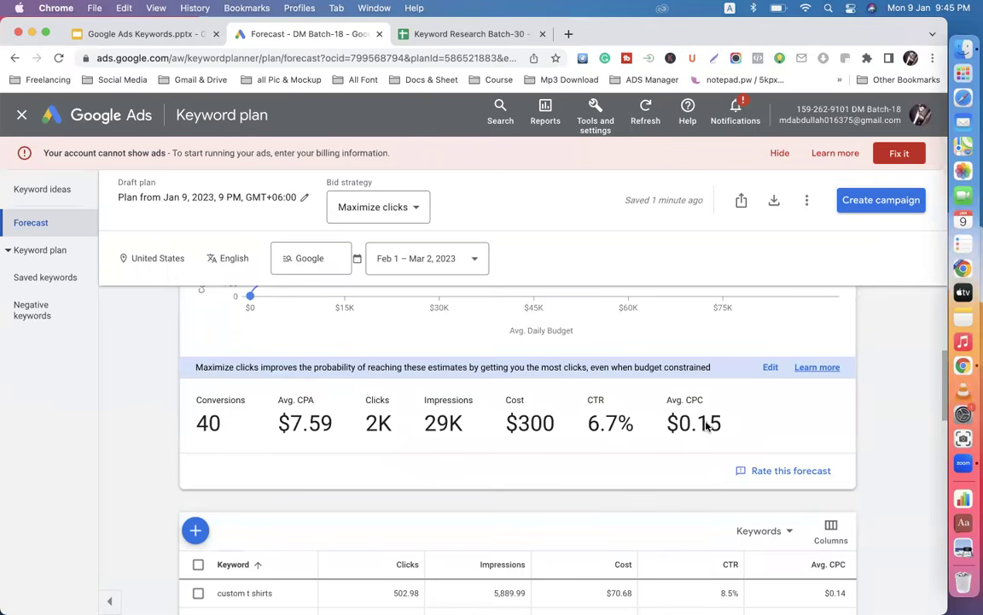
- Review the forecast's average CPC figure against the keyword table, conversion rate and daily budget curve
left_click_drag(724, 424, 680, 424)
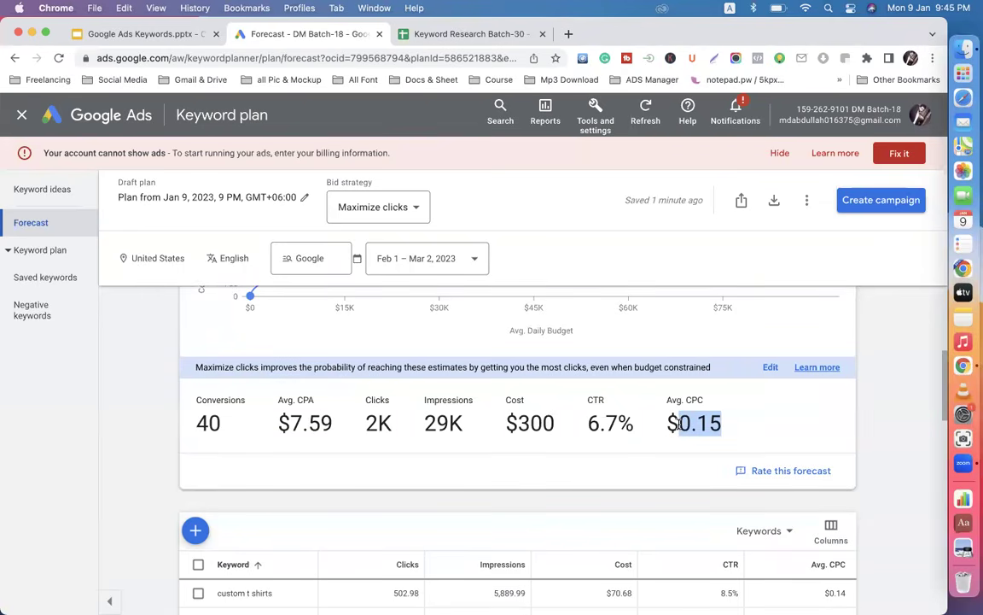
left_click(728, 421)
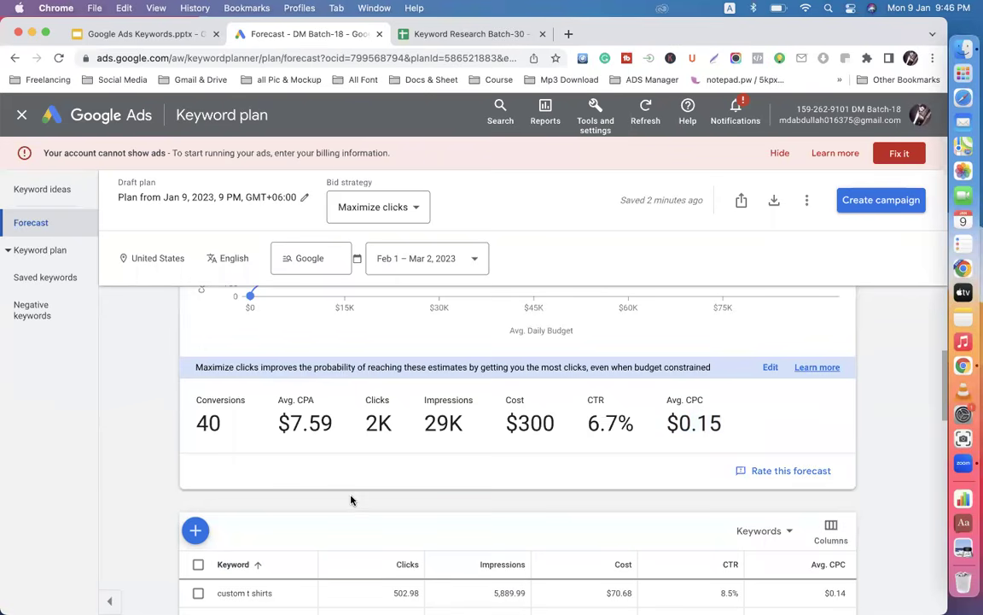
scroll(350, 500, "down", 5)
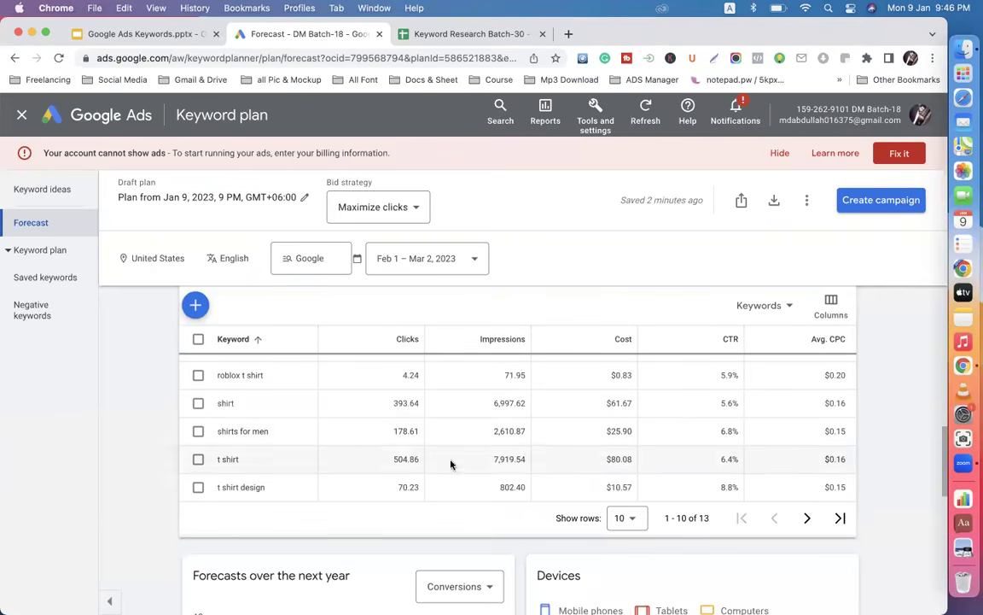
scroll(325, 447, "up", 8)
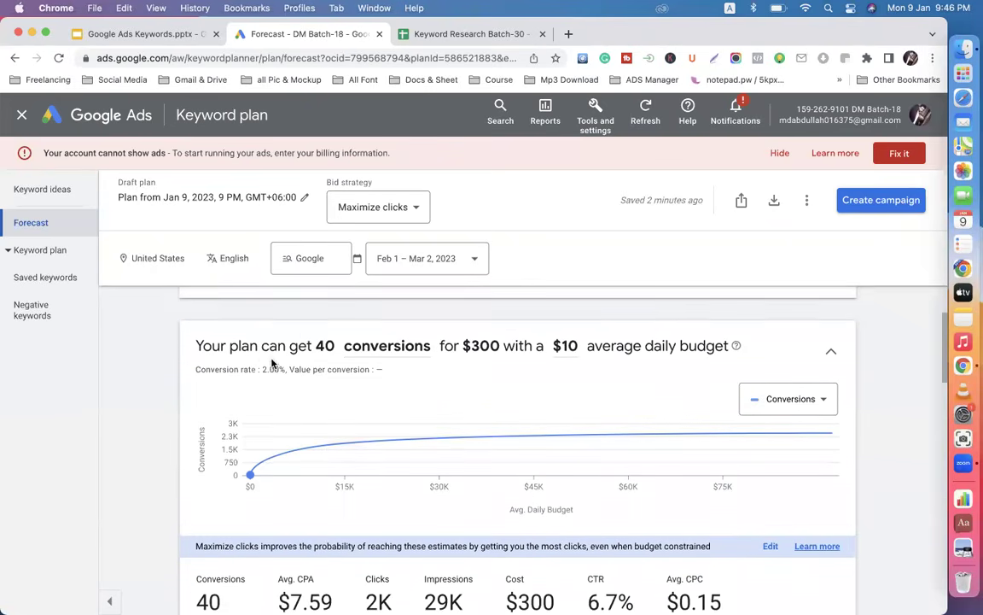
scroll(282, 332, "up", 2)
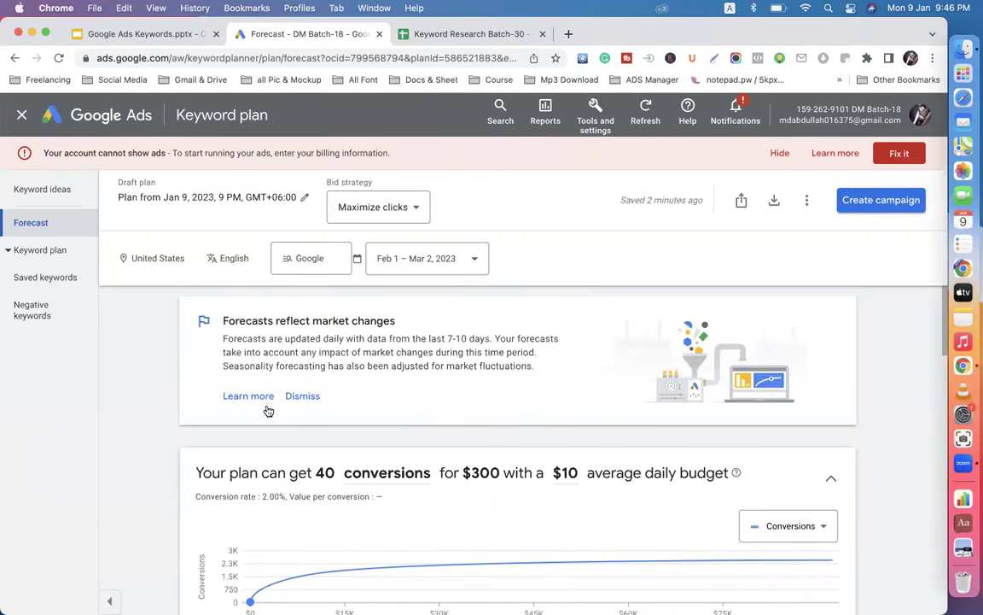
scroll(281, 418, "down", 3)
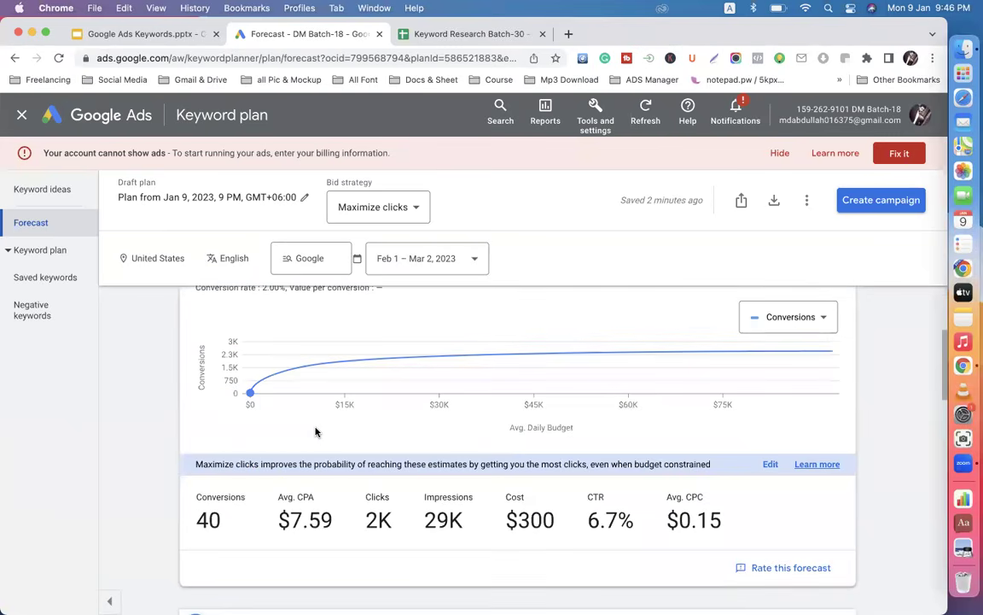
scroll(315, 432, "down", 1)
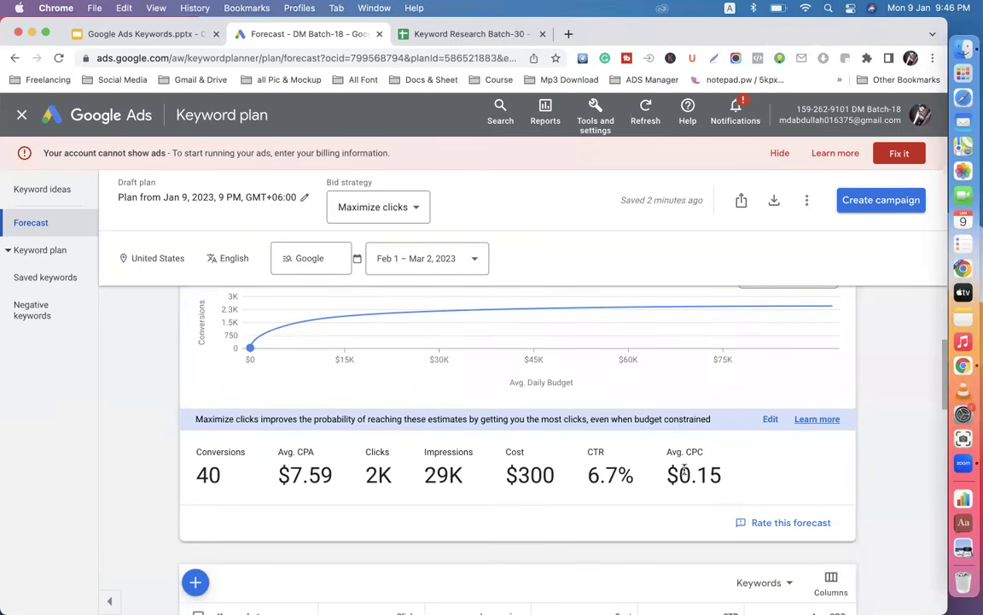
left_click_drag(680, 474, 727, 480)
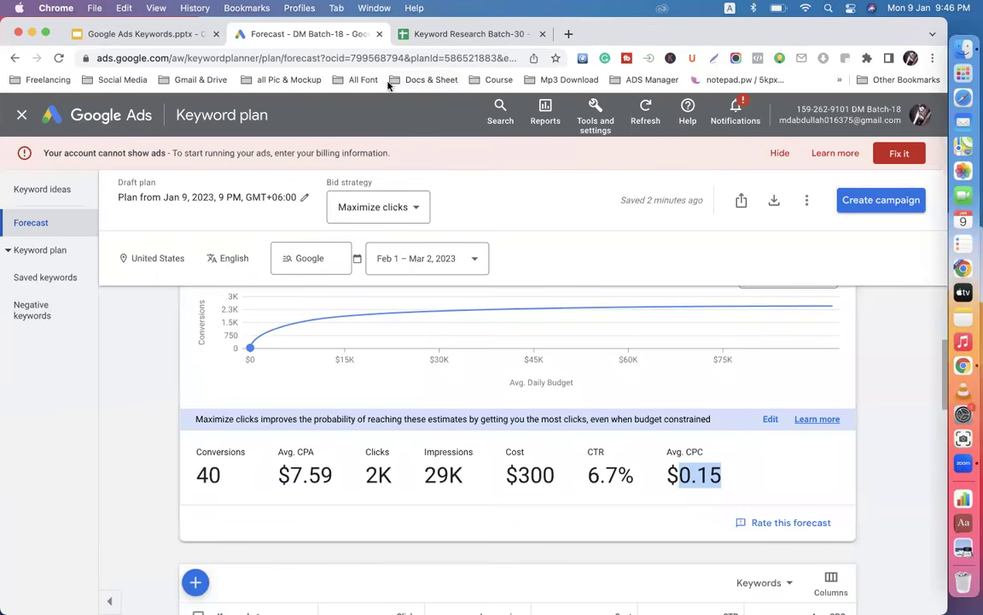
- Glance at the Keyword Research Batch-30 spreadsheet, open a blank browser tab and return to the Google Ads forecast
left_click(453, 36)
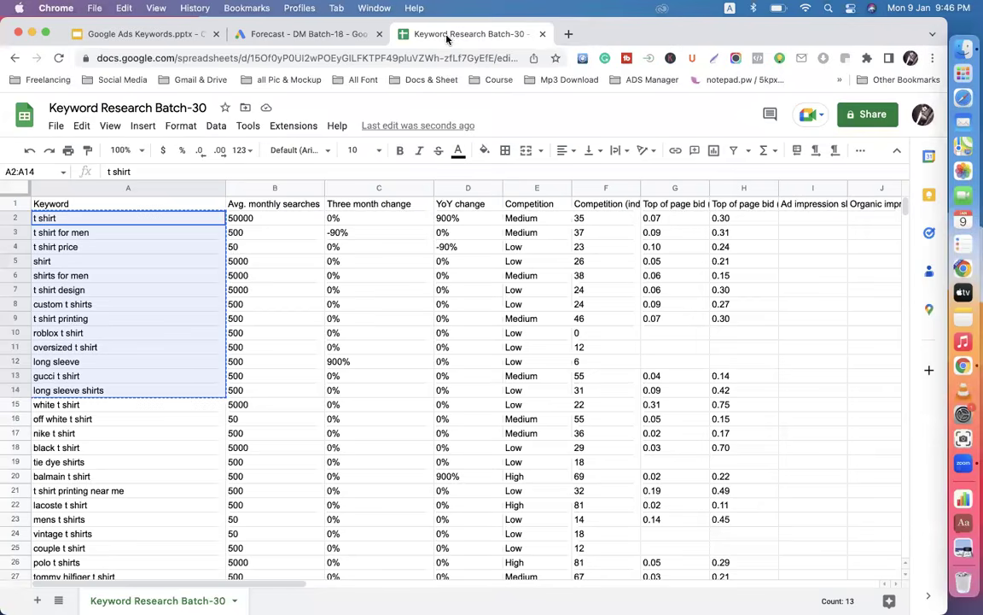
left_click(568, 34)
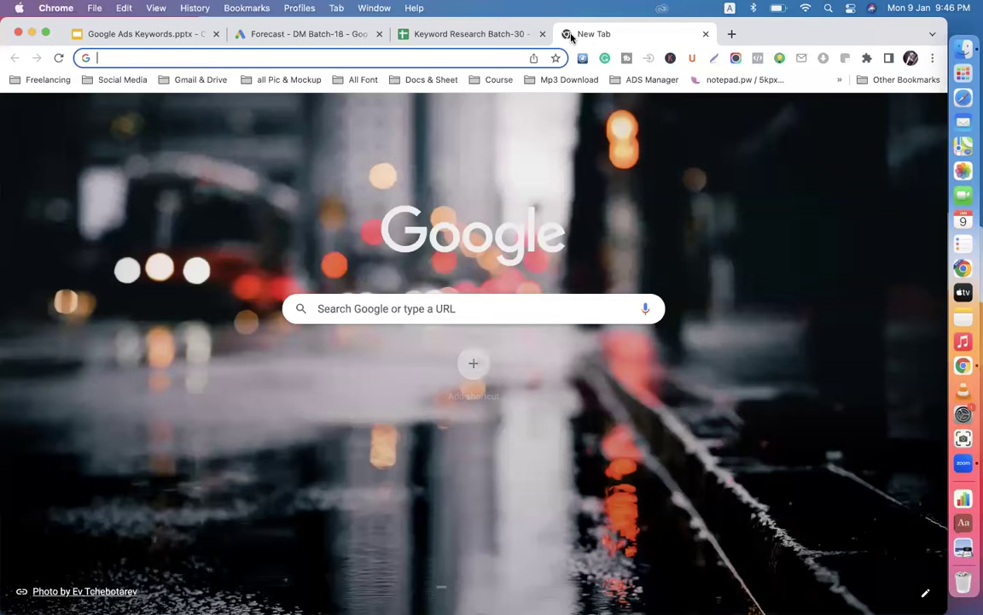
left_click(300, 36)
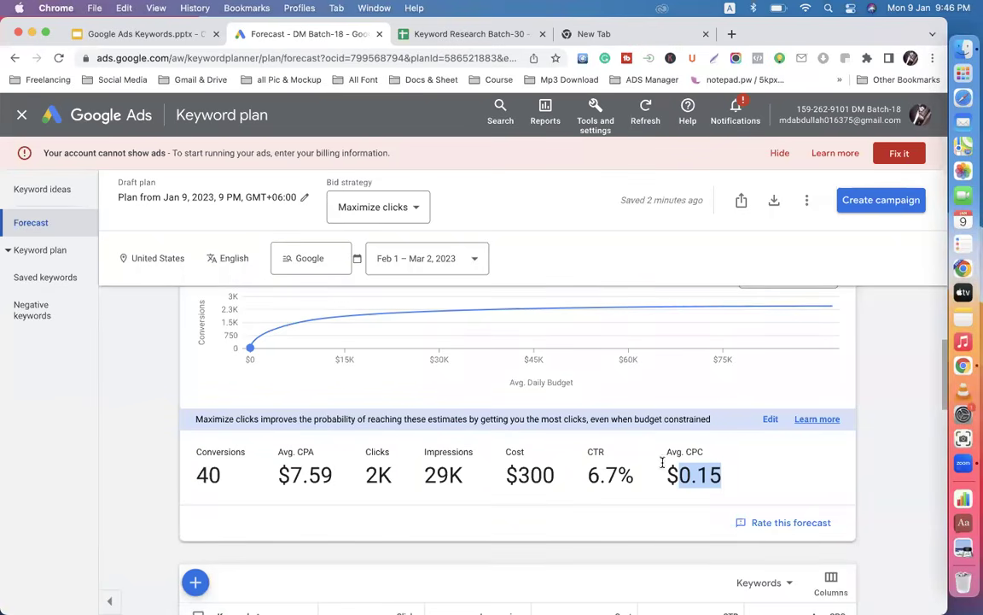
- Check the forecast's custom date range without changing it and re-examine the plan's conversions, budget curve and click metrics
left_click(469, 258)
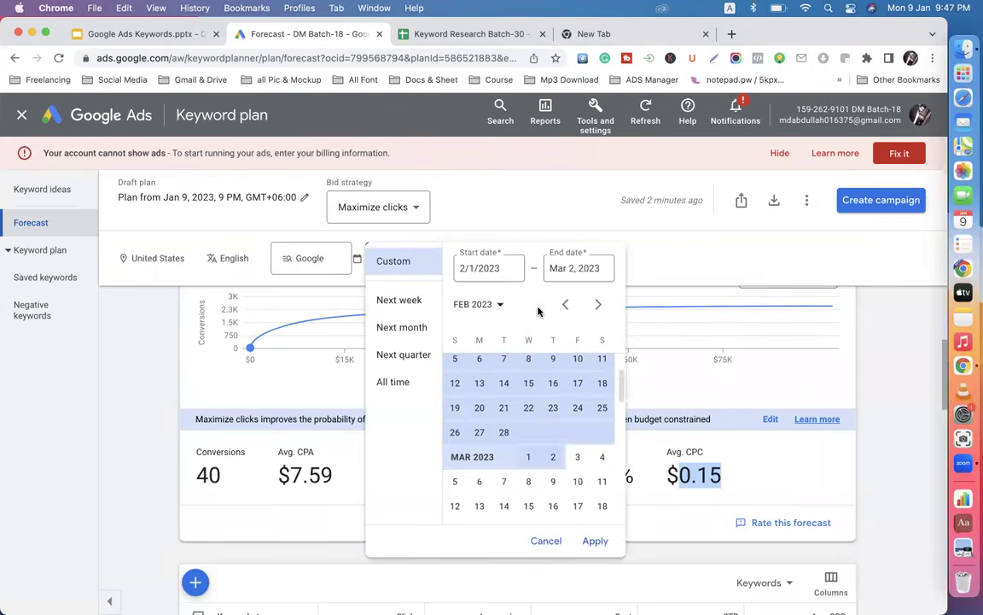
left_click(126, 358)
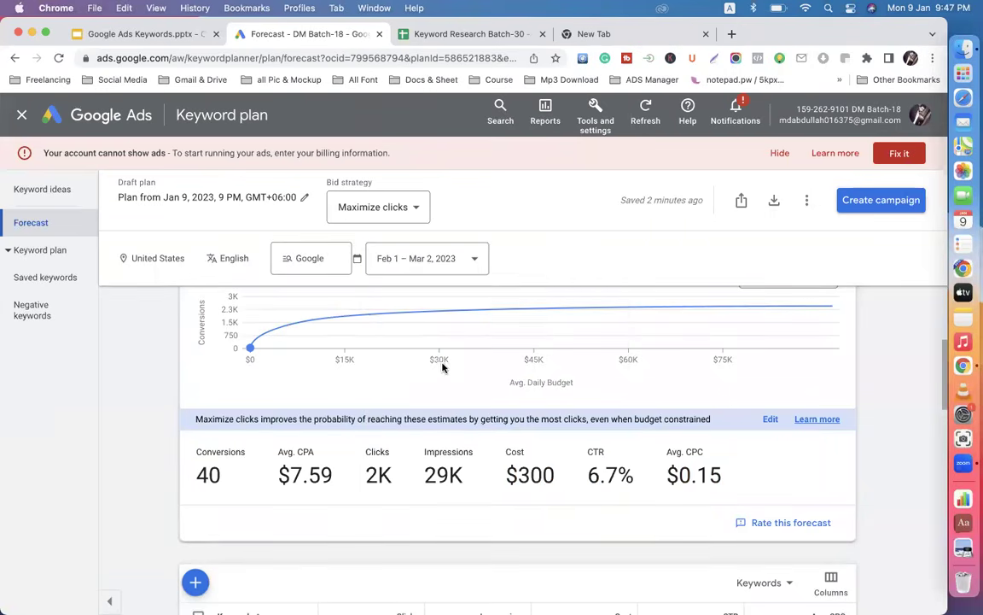
scroll(468, 373, "up", 5)
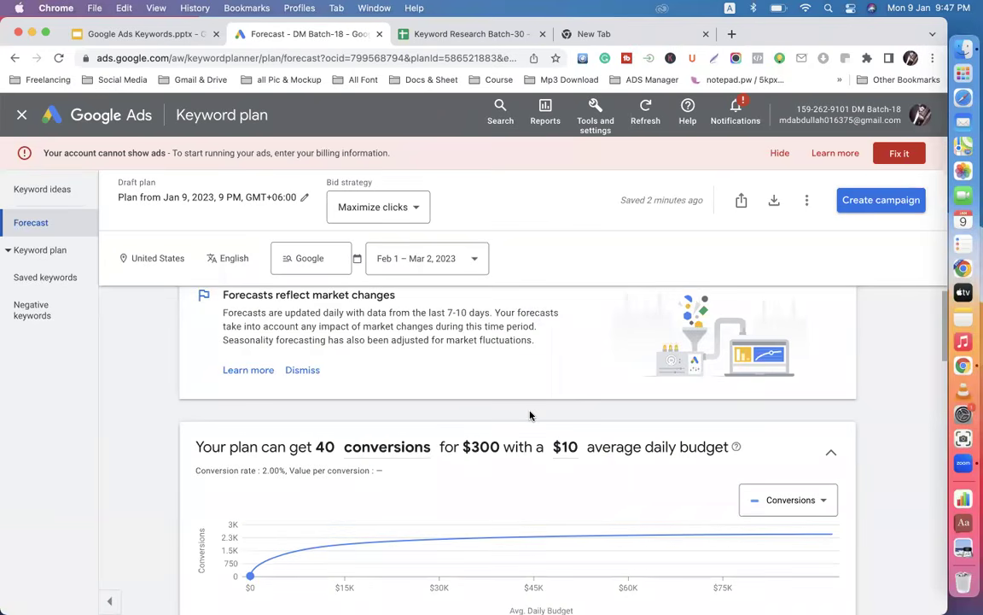
scroll(528, 413, "down", 5)
scroll(530, 415, "down", 2)
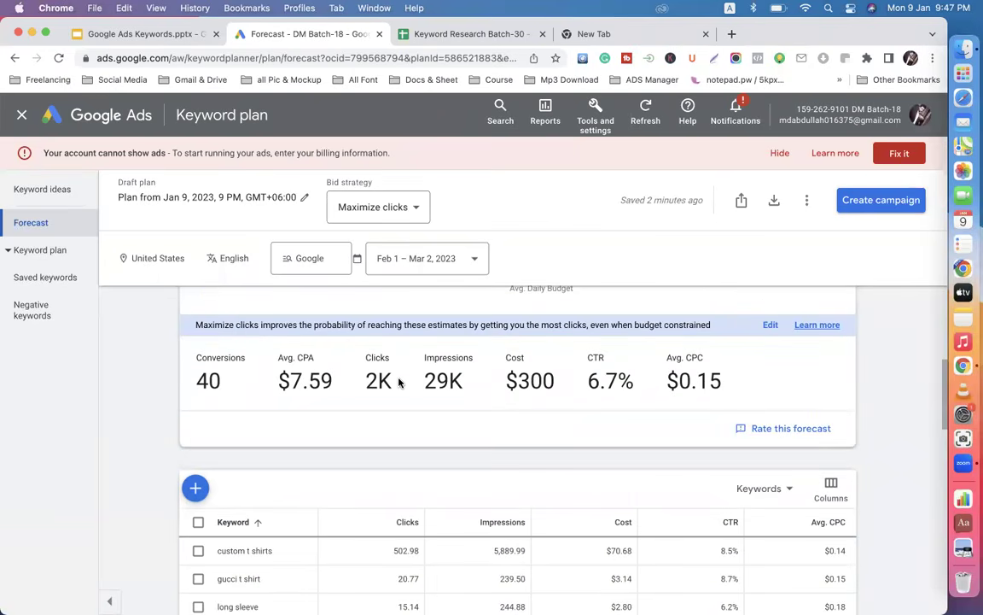
scroll(589, 362, "up", 5)
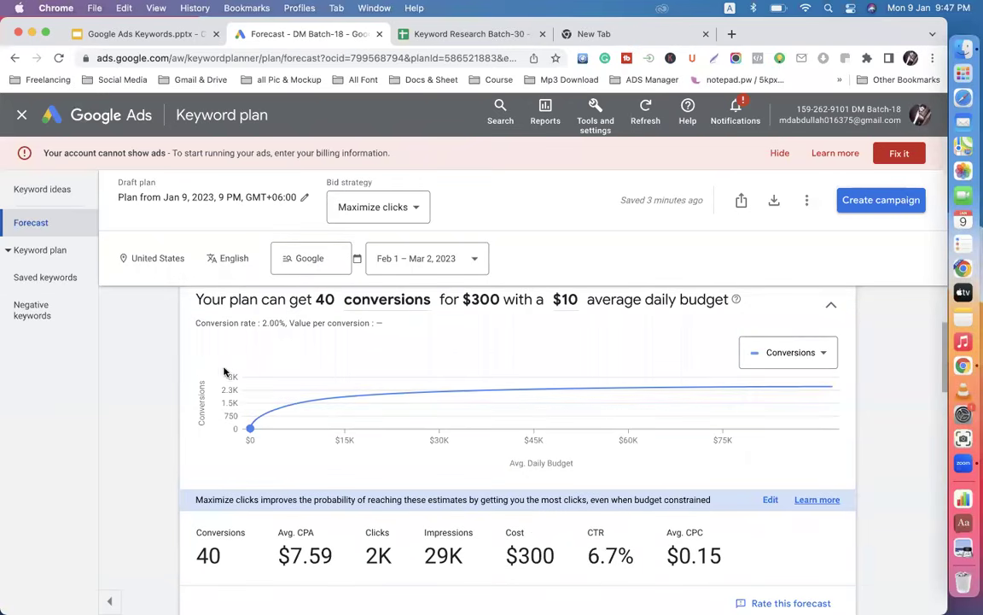
scroll(197, 426, "down", 5)
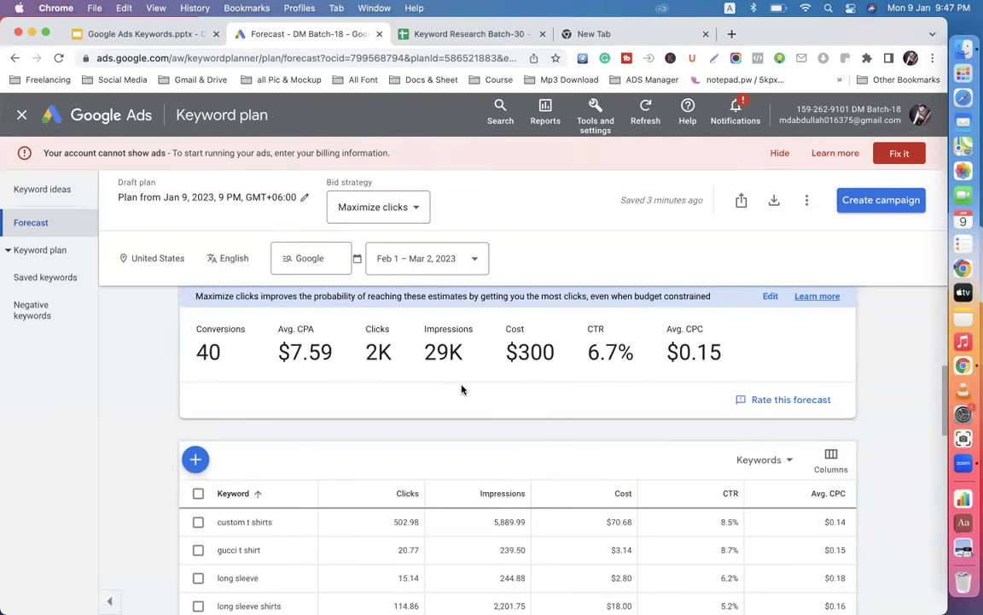
scroll(462, 389, "up", 5)
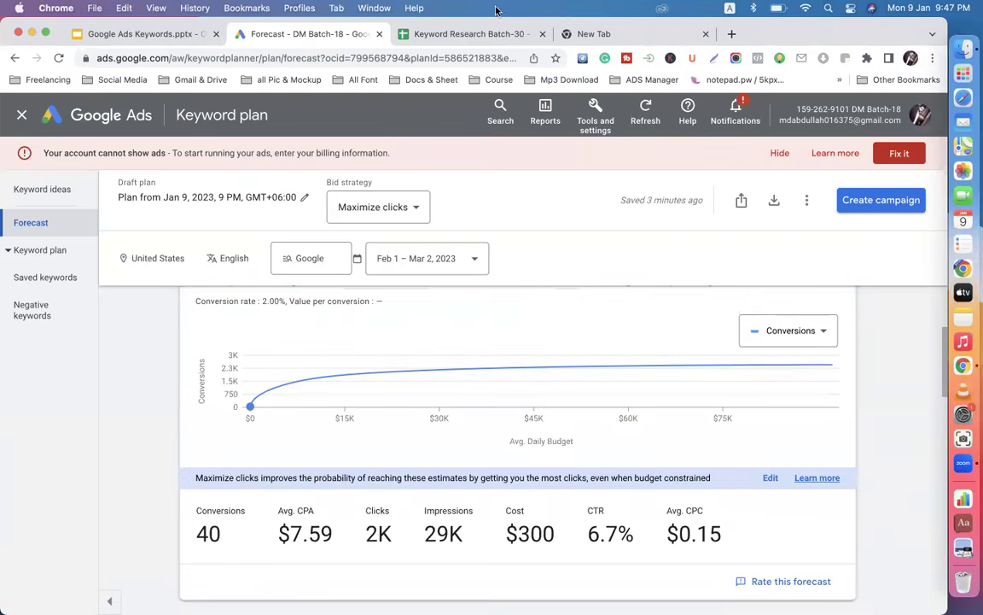
- Review the Keyword Research Batch-30 spreadsheet and the Keyword Match Types slide, and switch back to the blank browser tab
left_click(462, 34)
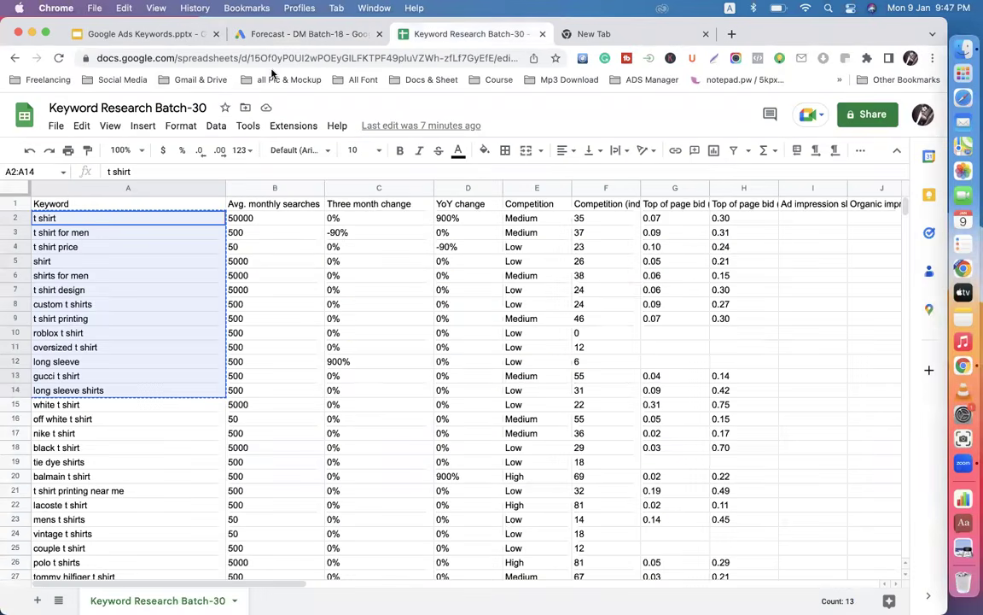
left_click(147, 34)
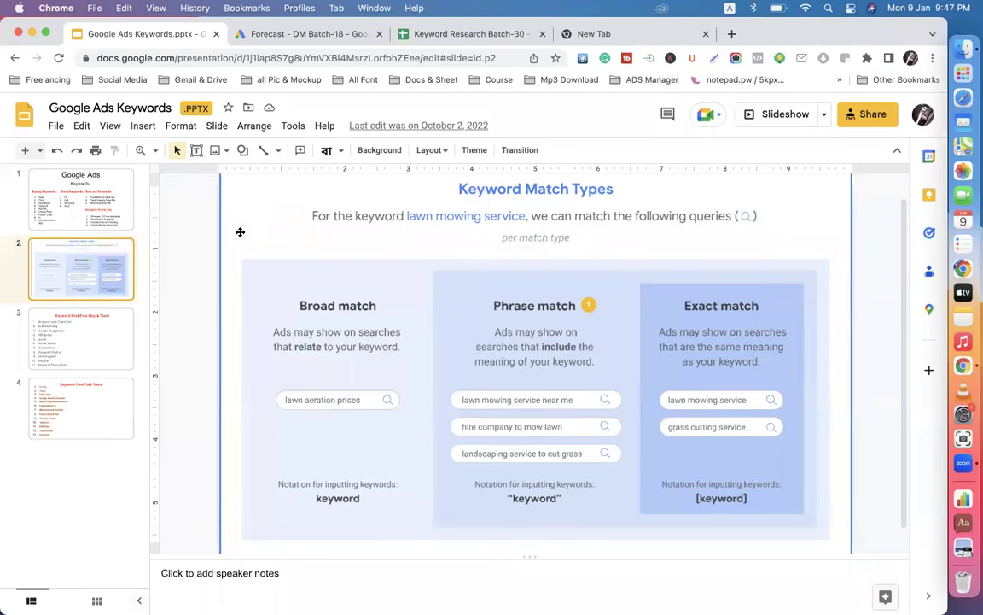
left_click(588, 35)
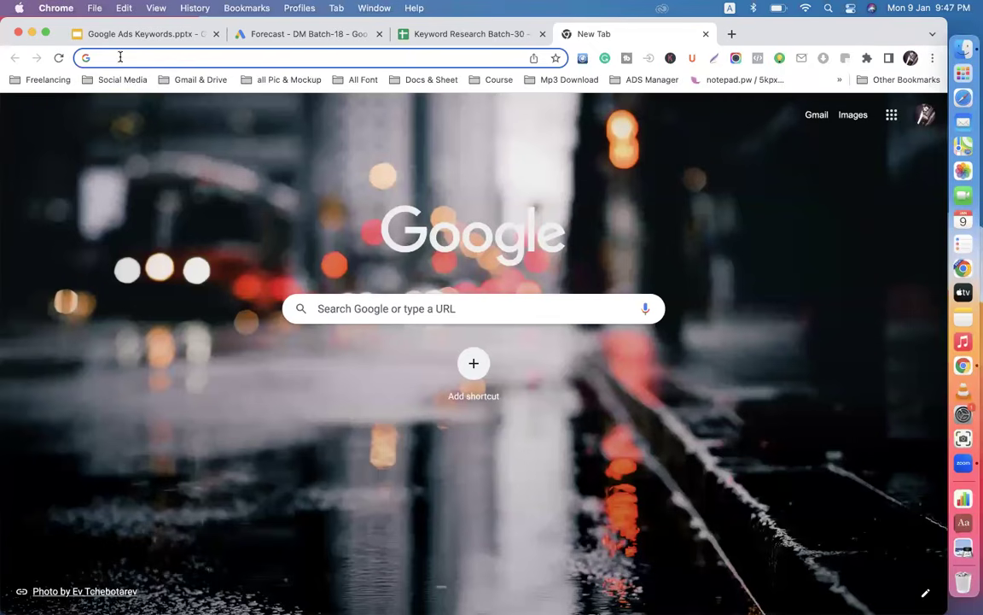
left_click(417, 37)
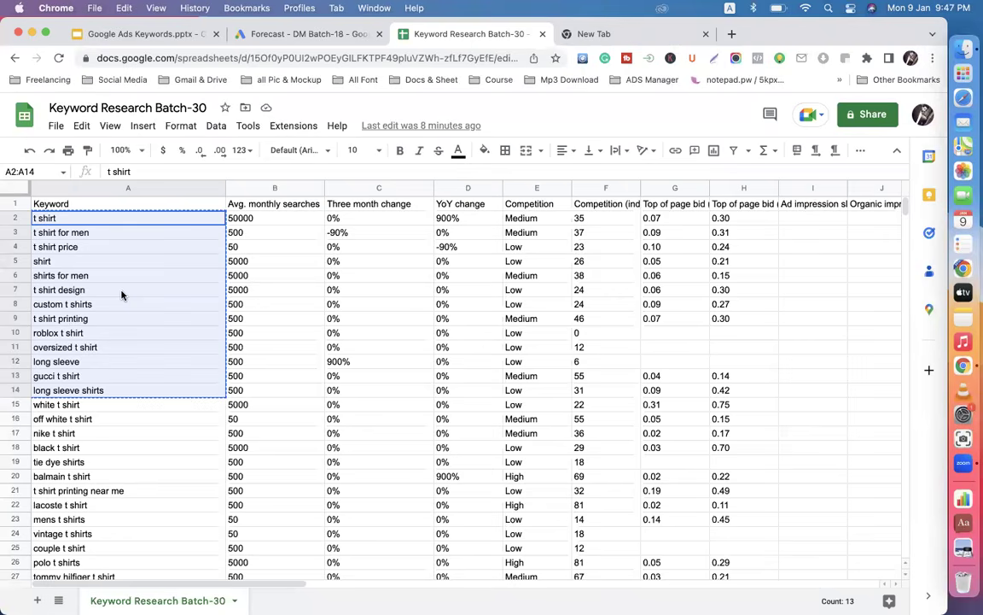
left_click(132, 38)
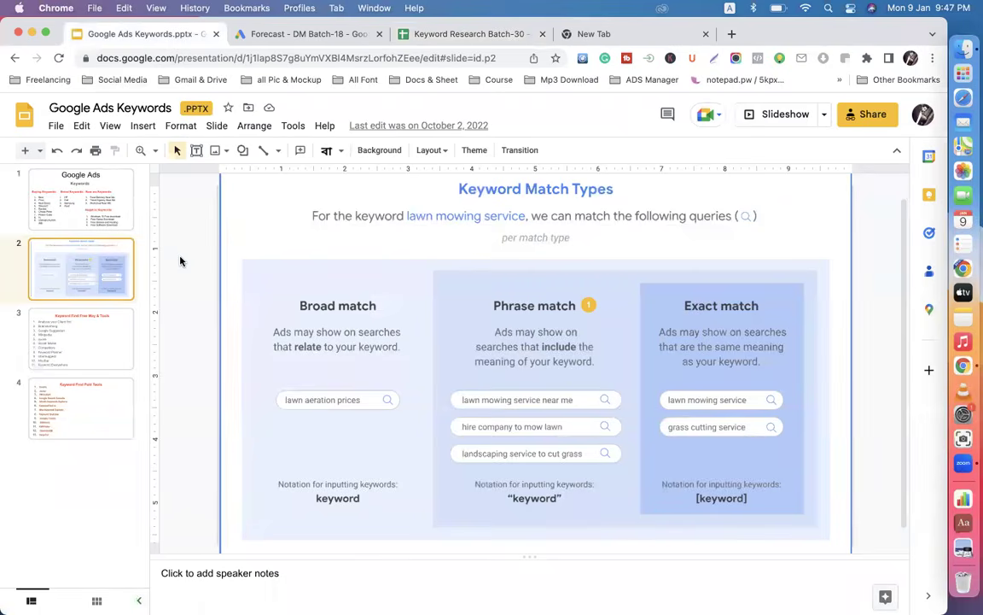
left_click(594, 34)
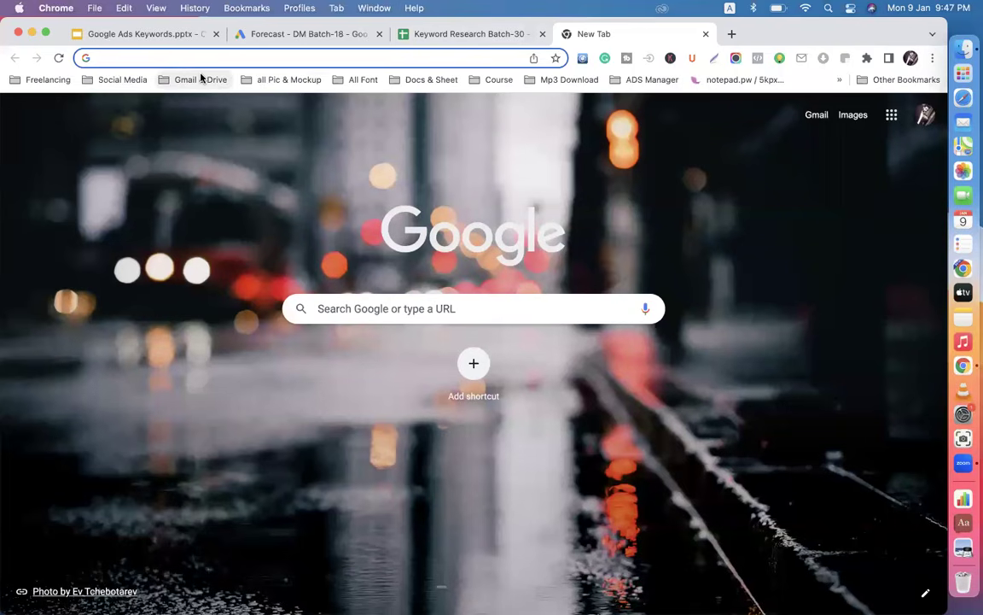
left_click(145, 35)
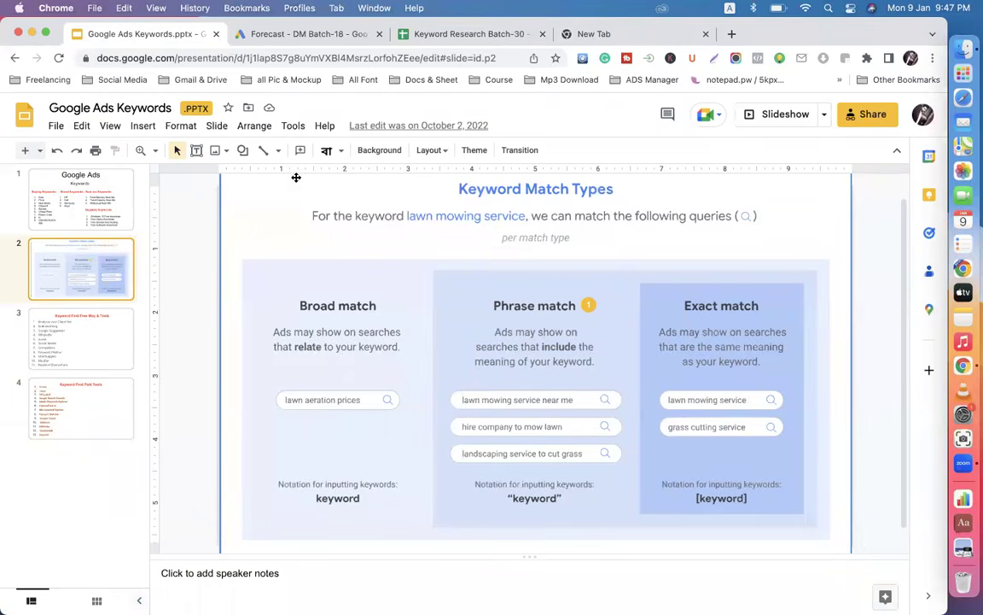
left_click(597, 34)
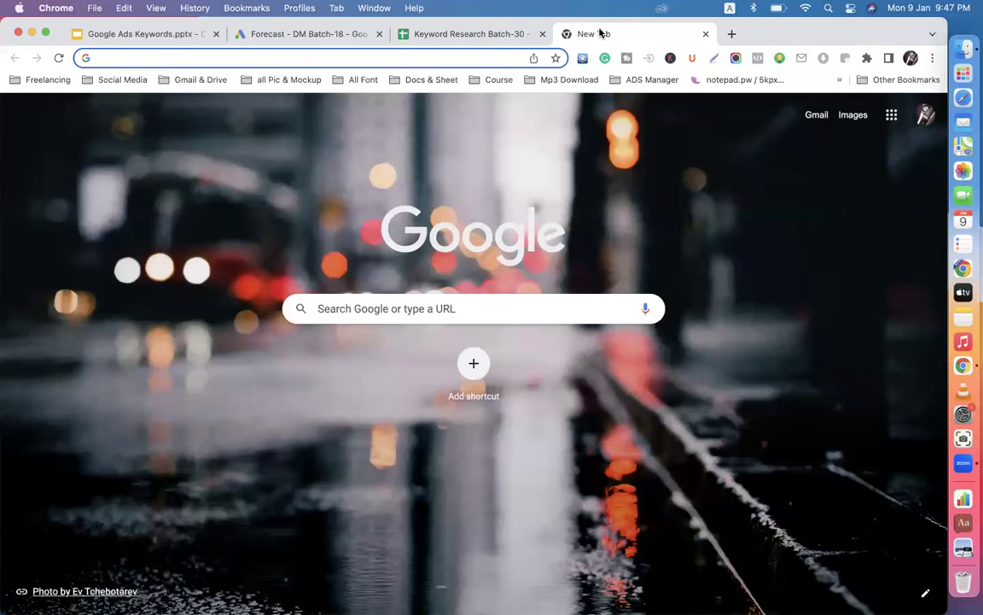
- Review the Keyword Match Types slide alongside the keyword list in the Keyword Research Batch-30 spreadsheet
left_click(167, 33)
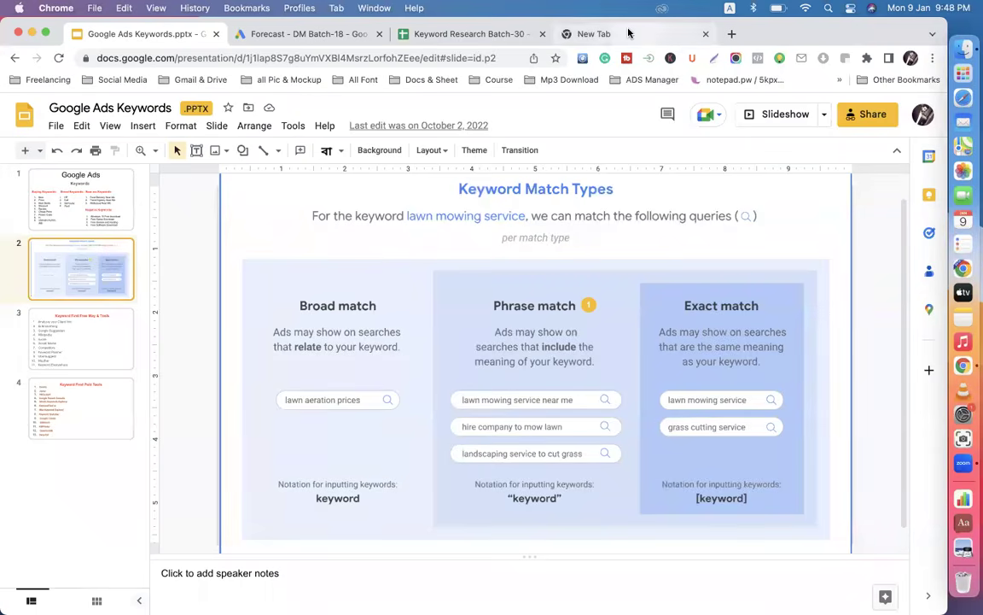
left_click(589, 33)
left_click(141, 32)
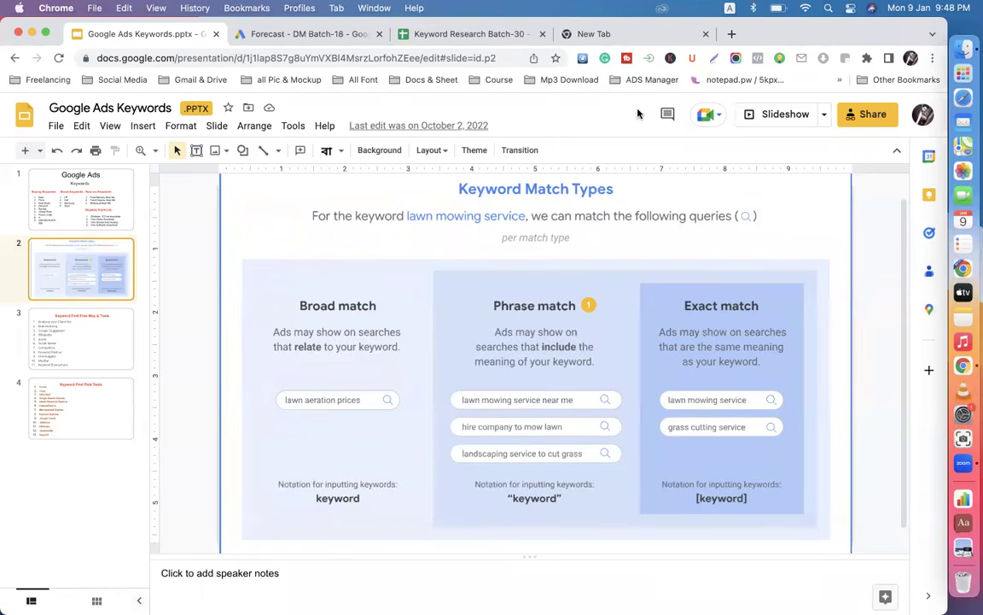
left_click(470, 34)
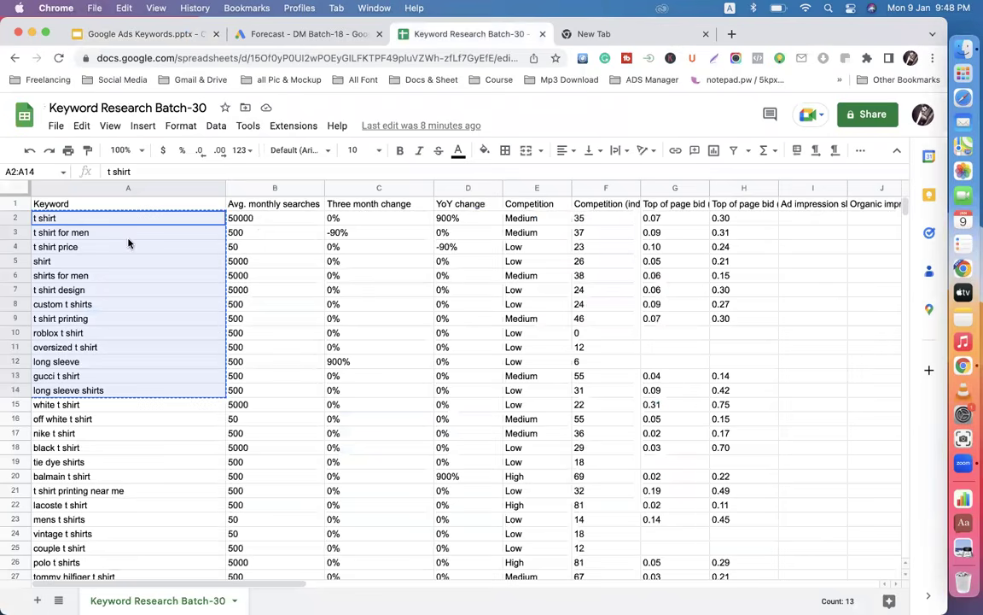
key("Down")
key("Down")
key("Down")
key("Down")
key("Down")
left_click(134, 353)
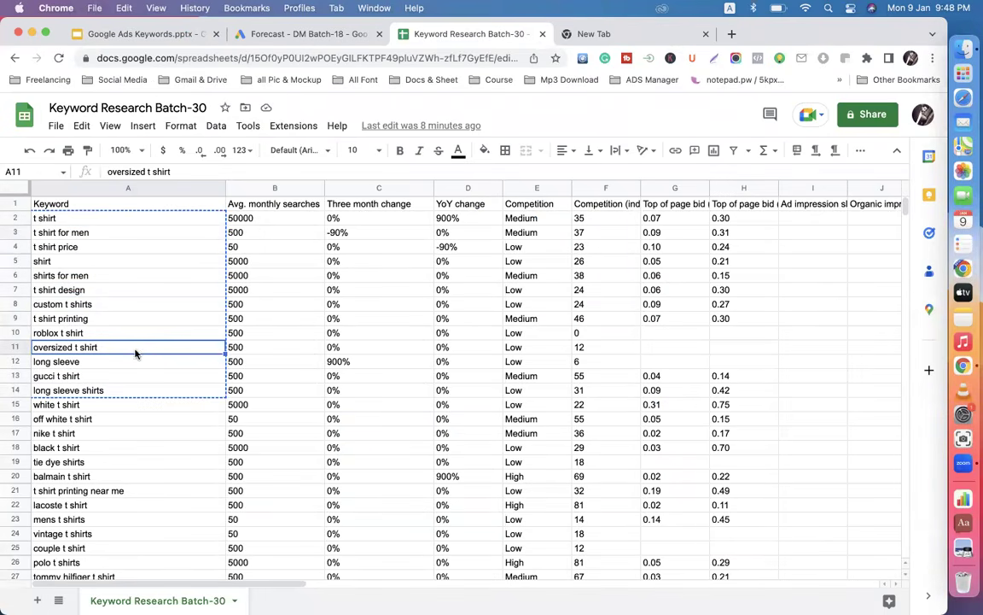
left_click(155, 37)
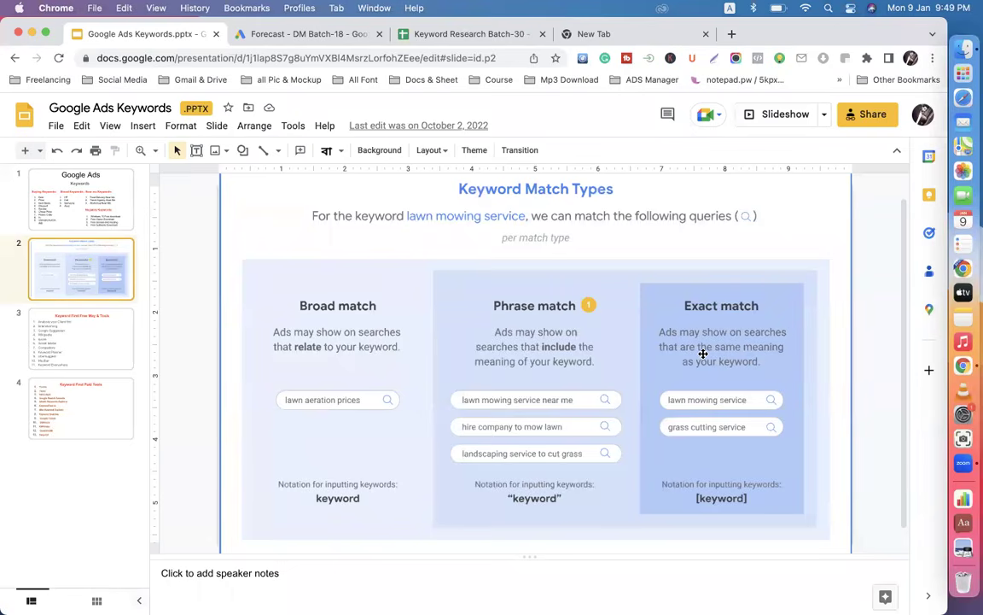
- Switch to the Notes app and create a new blank note
left_click(614, 31)
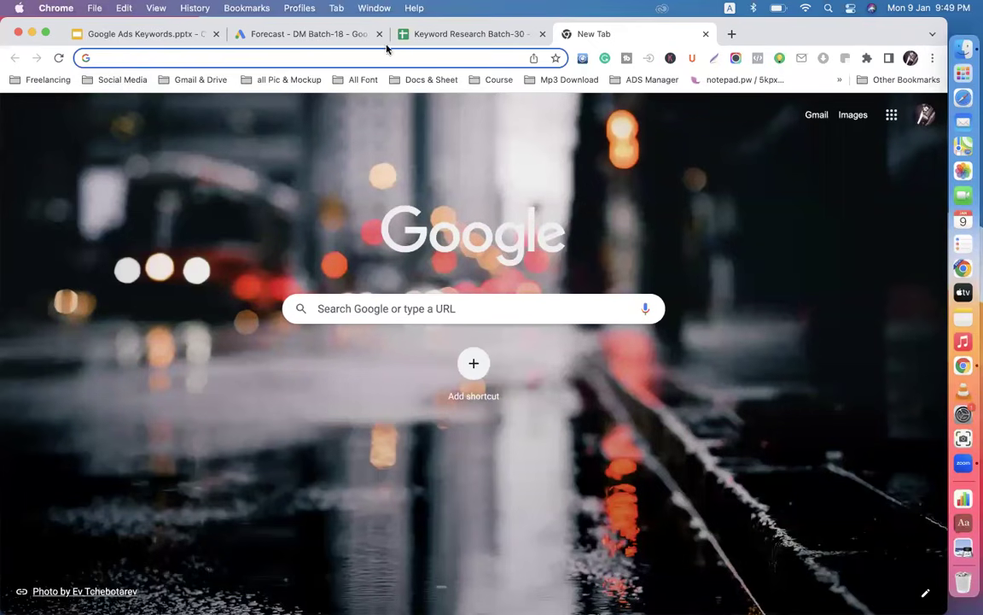
left_click(954, 319)
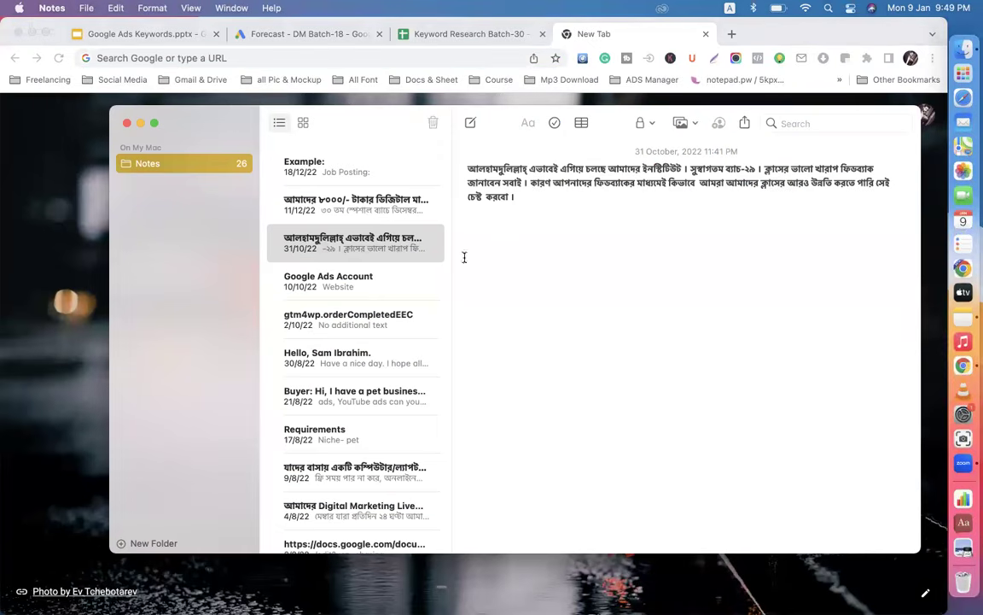
left_click(469, 124)
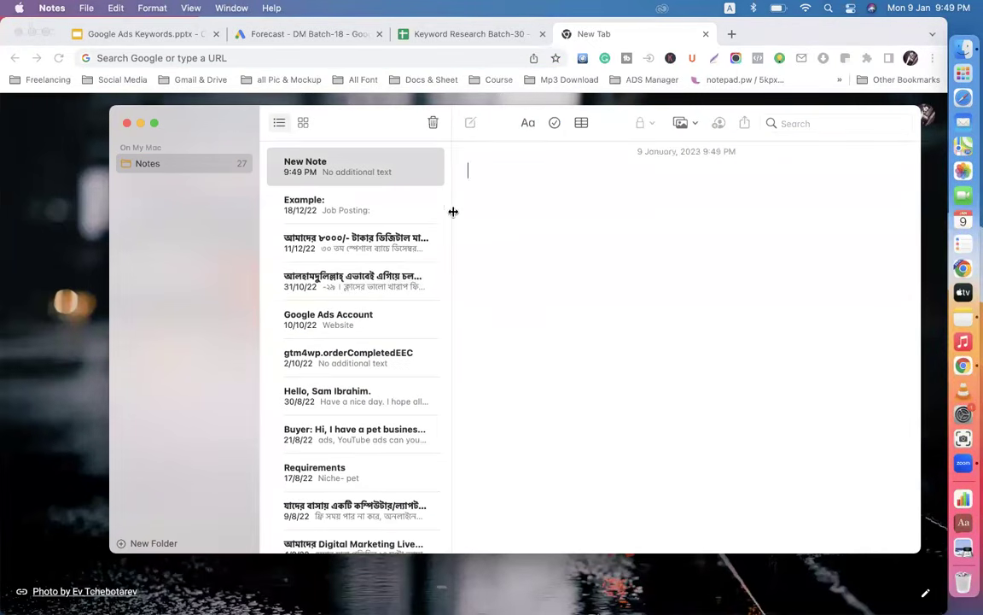
- Copy the keywords in A2:A14, from t shirt to long sleeve shirts, in the Keyword Research Batch-30 spreadsheet
left_click(422, 34)
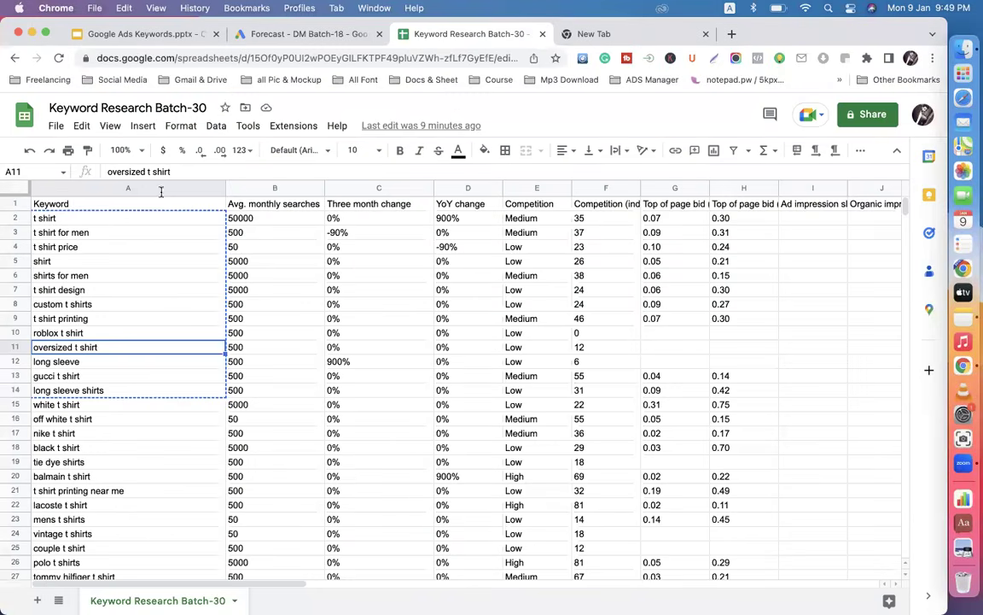
left_click(107, 219)
left_click_drag(106, 220, 98, 384)
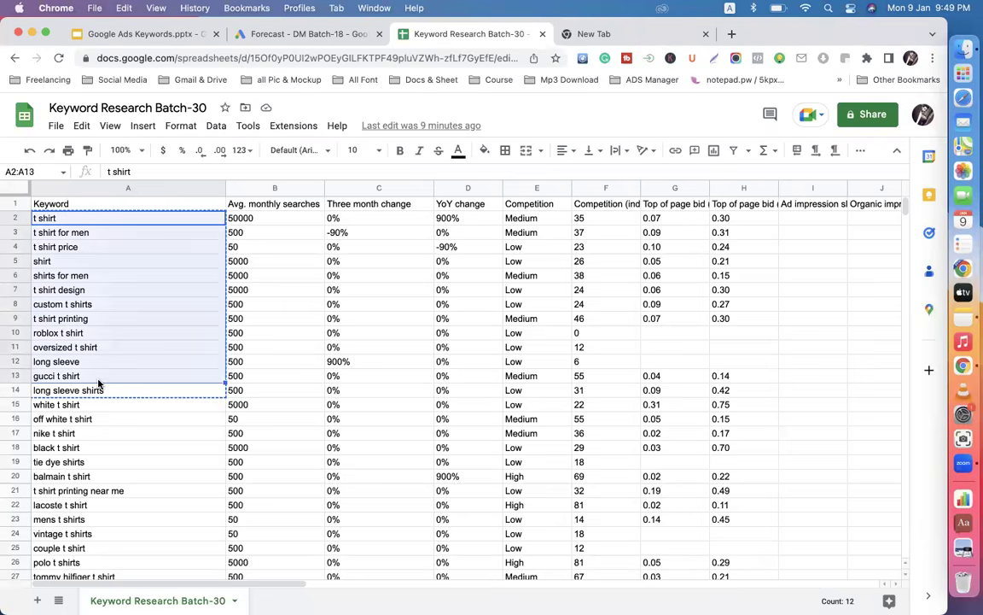
right_click(92, 280)
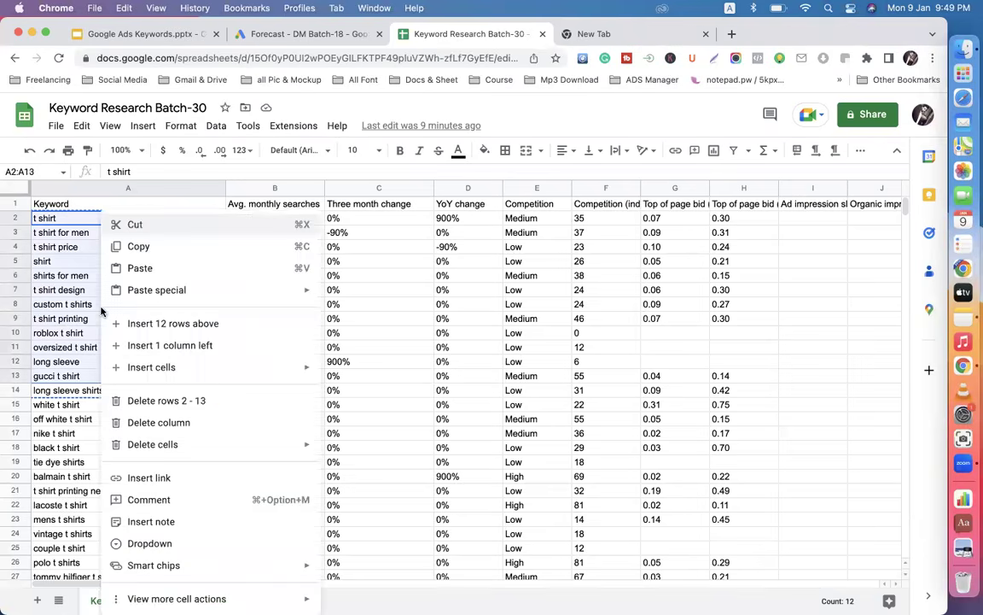
left_click(139, 247)
left_click(143, 250)
left_click_drag(141, 221, 158, 390)
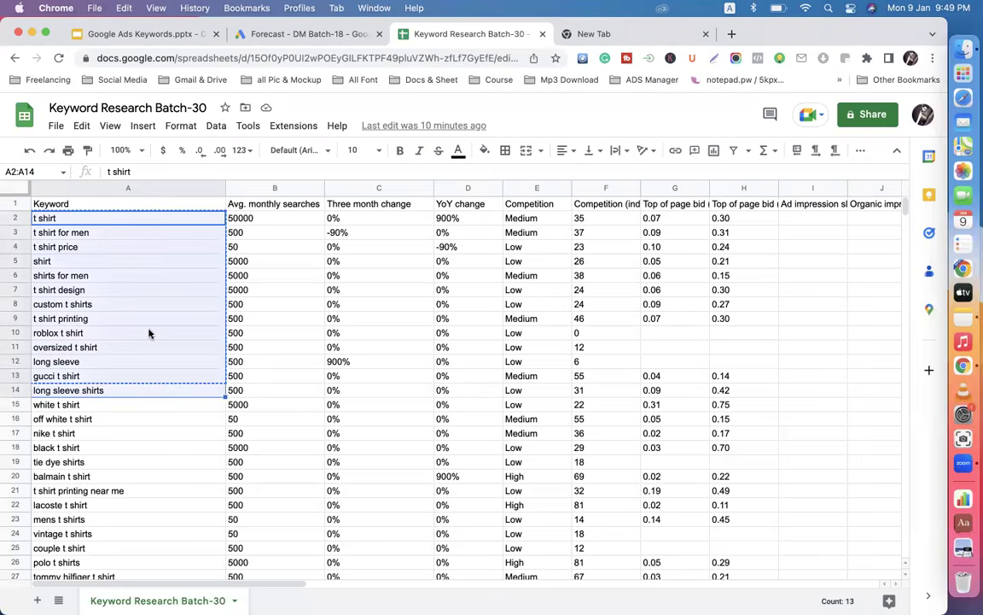
right_click(135, 297)
left_click(187, 248)
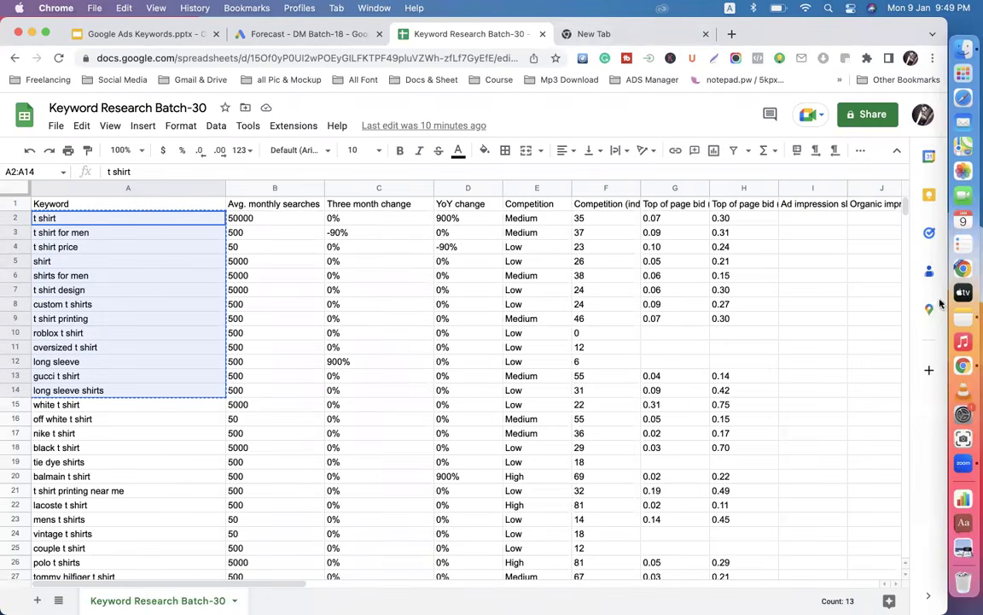
- Paste the copied keywords into the new note in Notes, undo the paste and close Notes
left_click(963, 318)
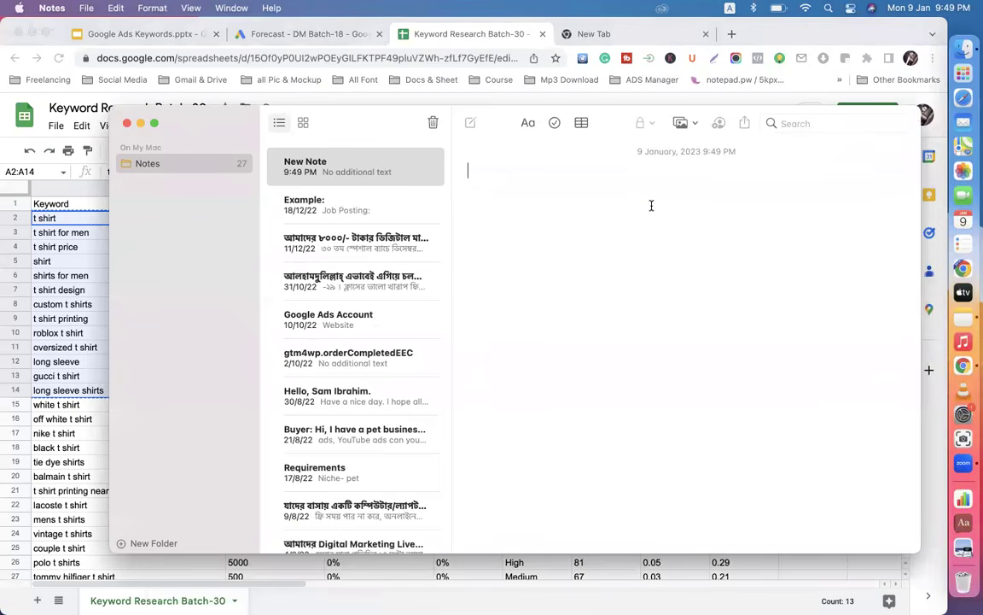
key("super+v")
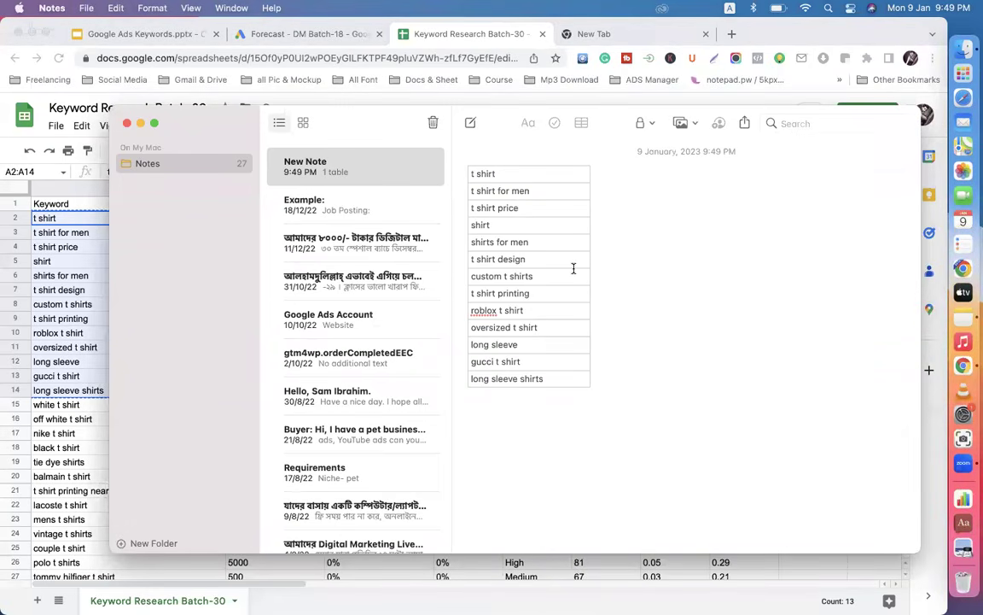
left_click(543, 189)
key("super+z")
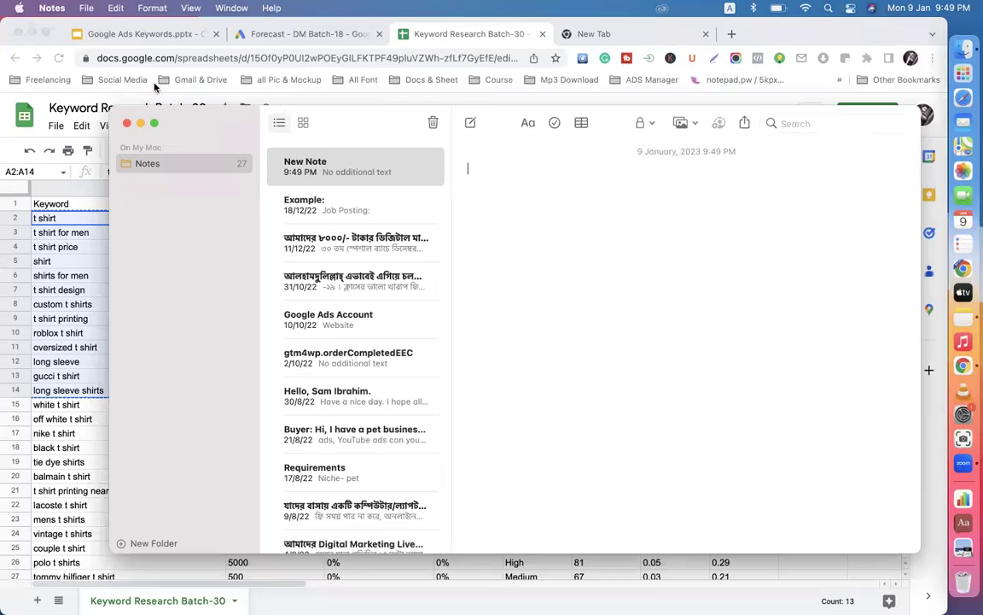
left_click(127, 123)
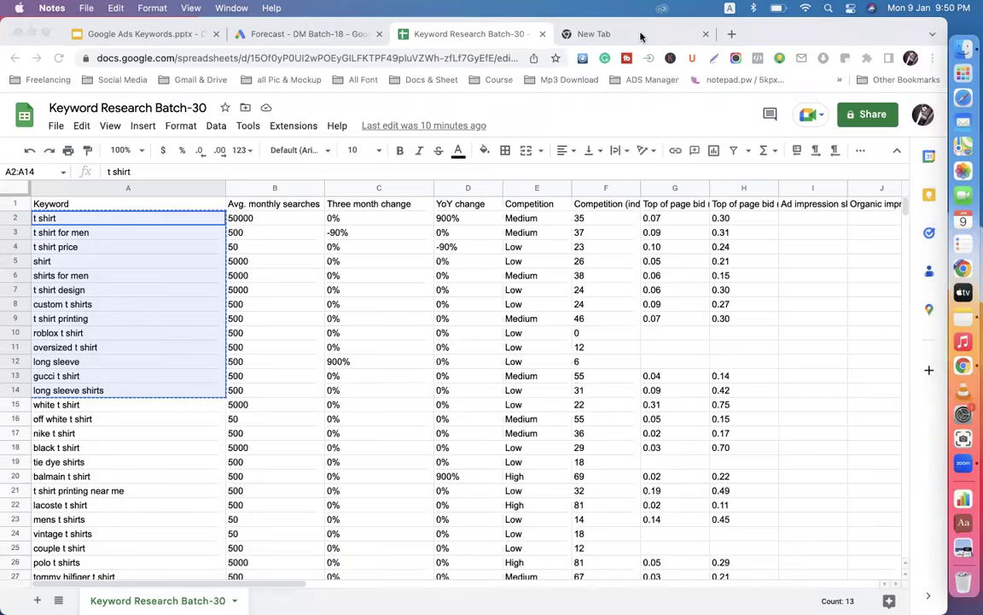
- Open the Google Docs home page in the blank browser tab
left_click(579, 34)
left_click(440, 79)
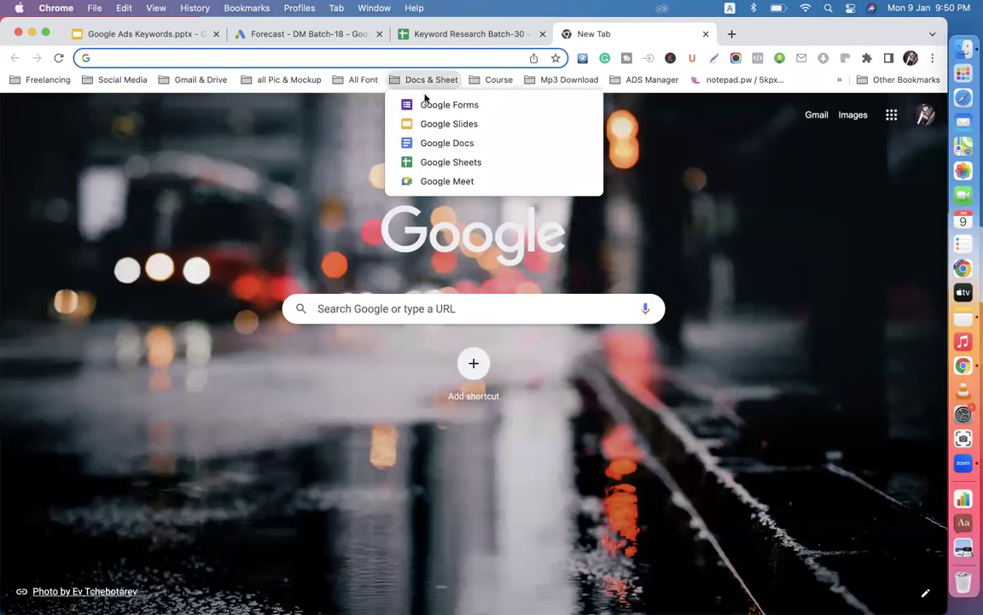
left_click(443, 145)
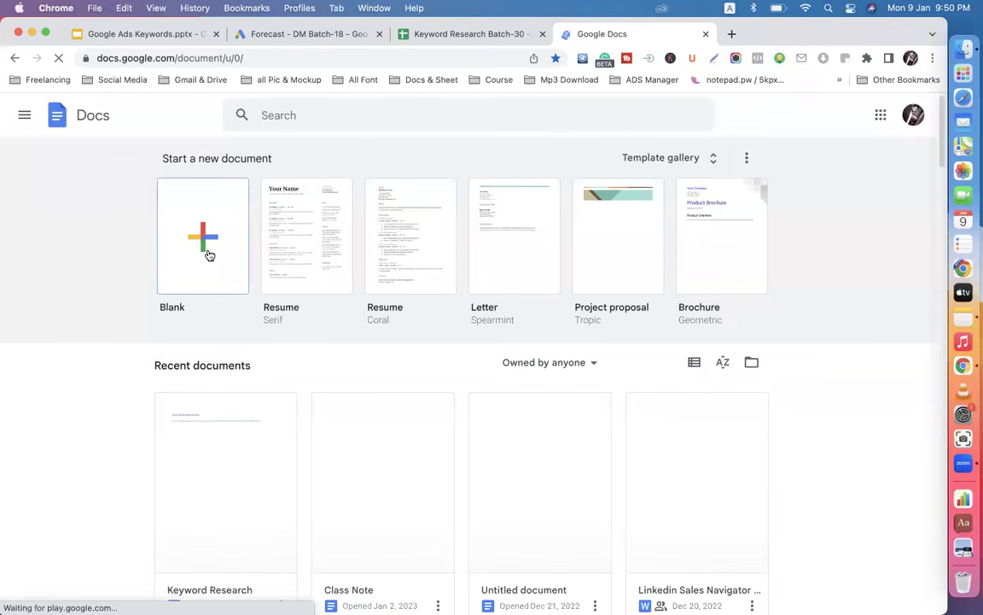
- Look through the saved keywords and the forecast's keyword table in the Google Ads keyword plan
left_click(282, 33)
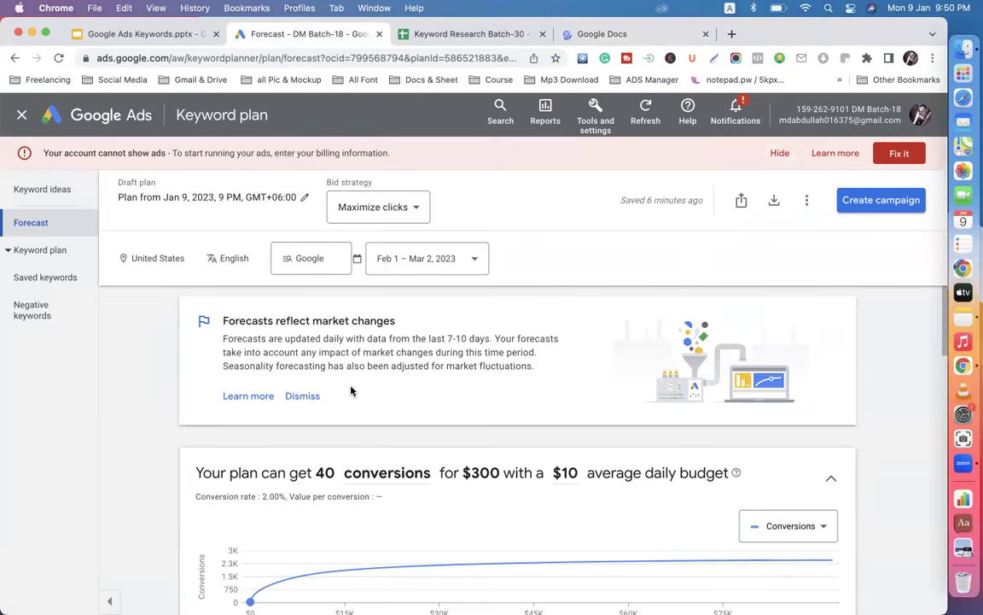
left_click(37, 279)
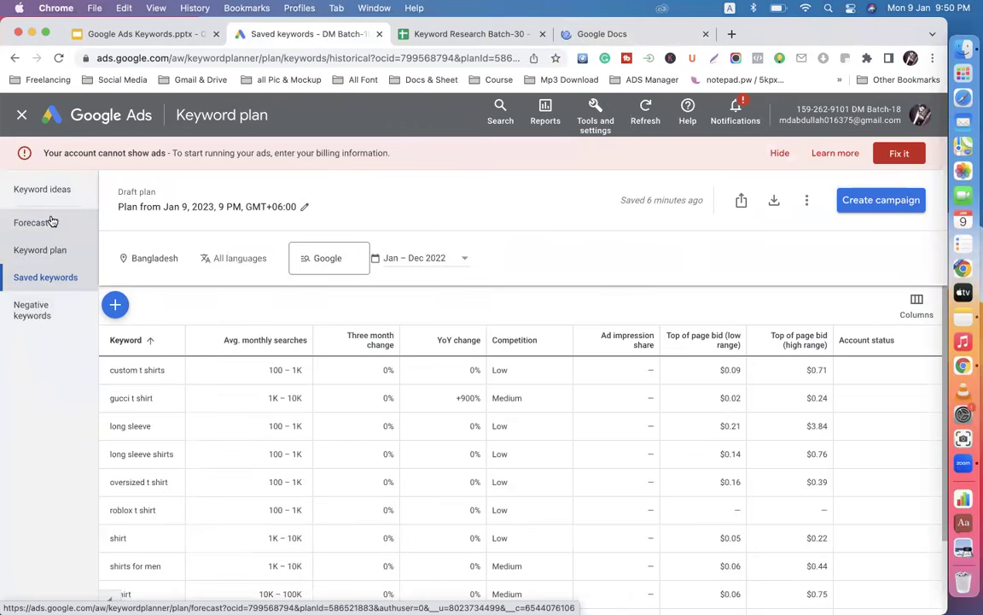
left_click(49, 222)
scroll(408, 405, "down", 3)
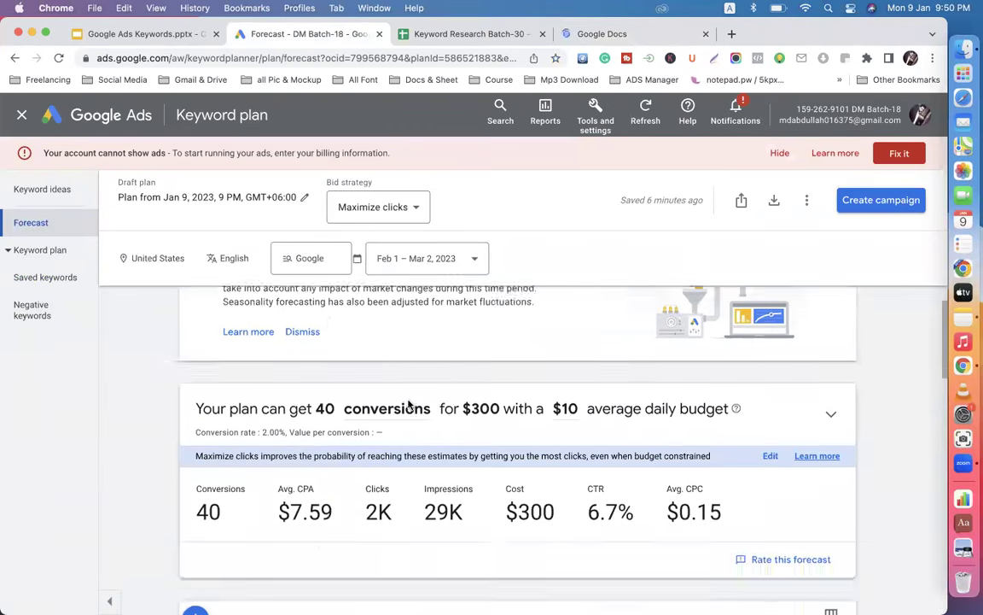
scroll(408, 404, "down", 3)
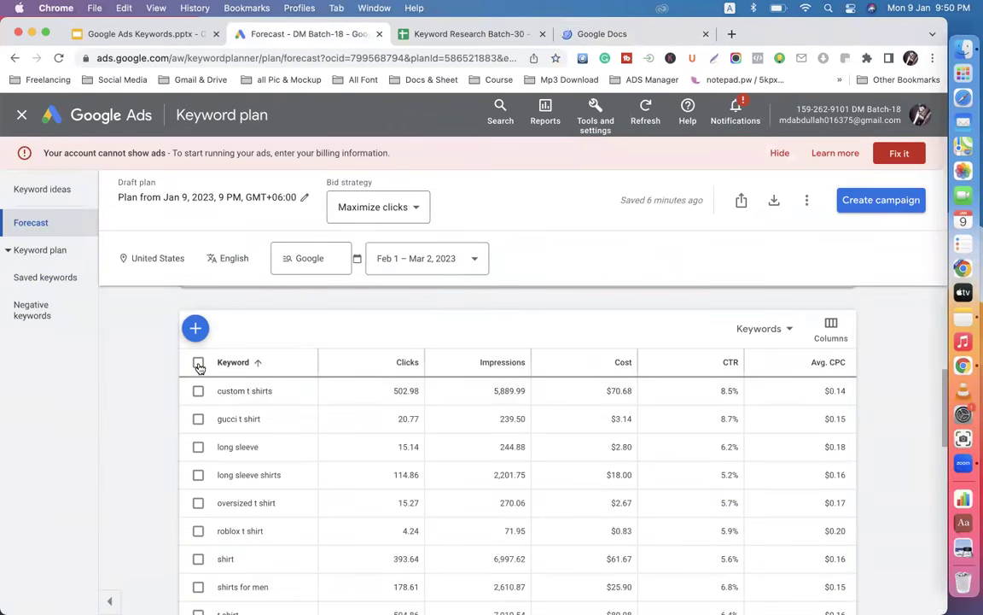
- Copy keywords A2:A14 again from the Keyword Research Batch-30 spreadsheet and open the Keyword Research document in Google Docs
left_click(449, 34)
right_click(141, 261)
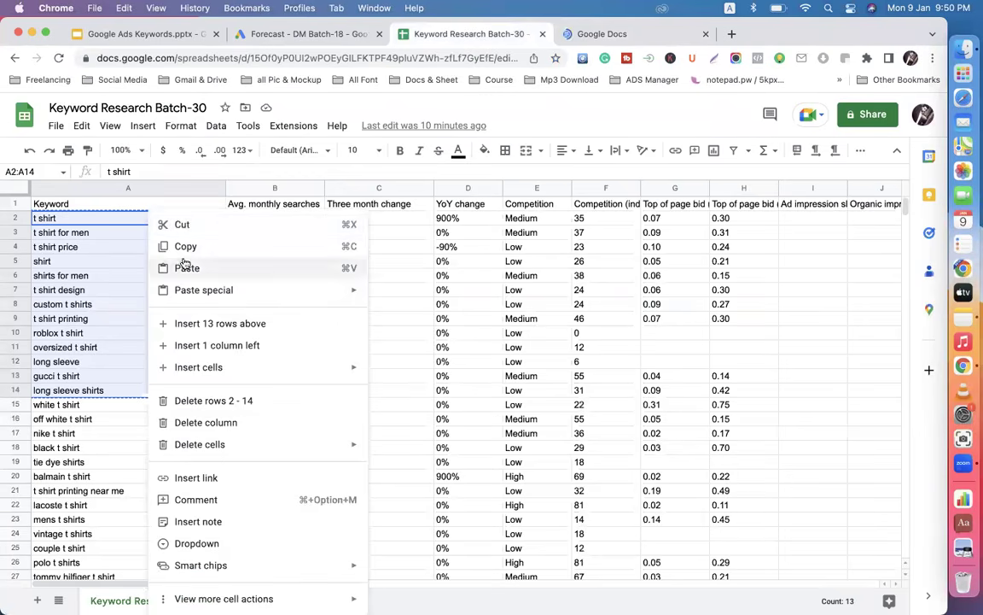
left_click(164, 246)
left_click(600, 34)
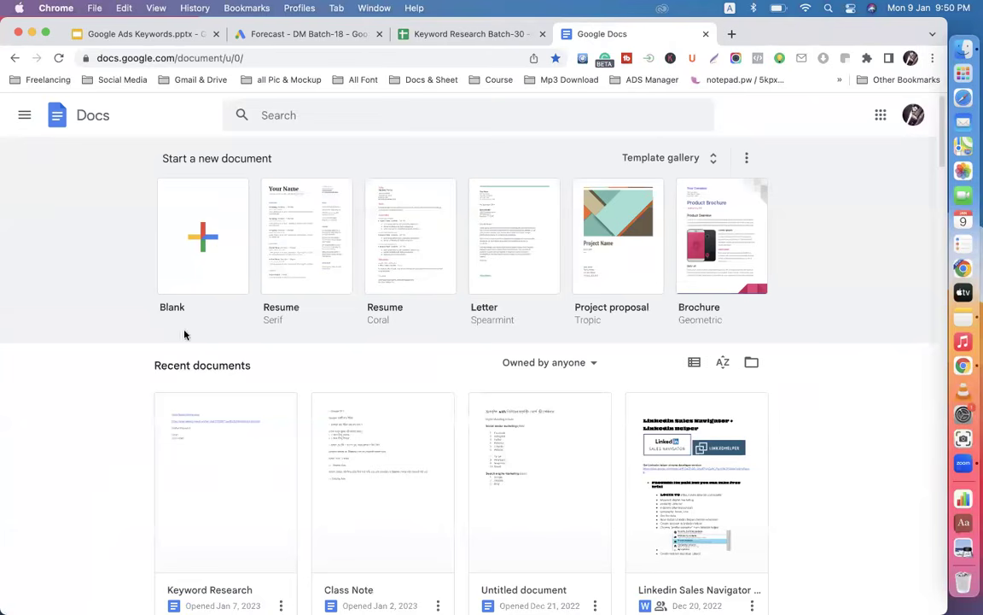
left_click(228, 447)
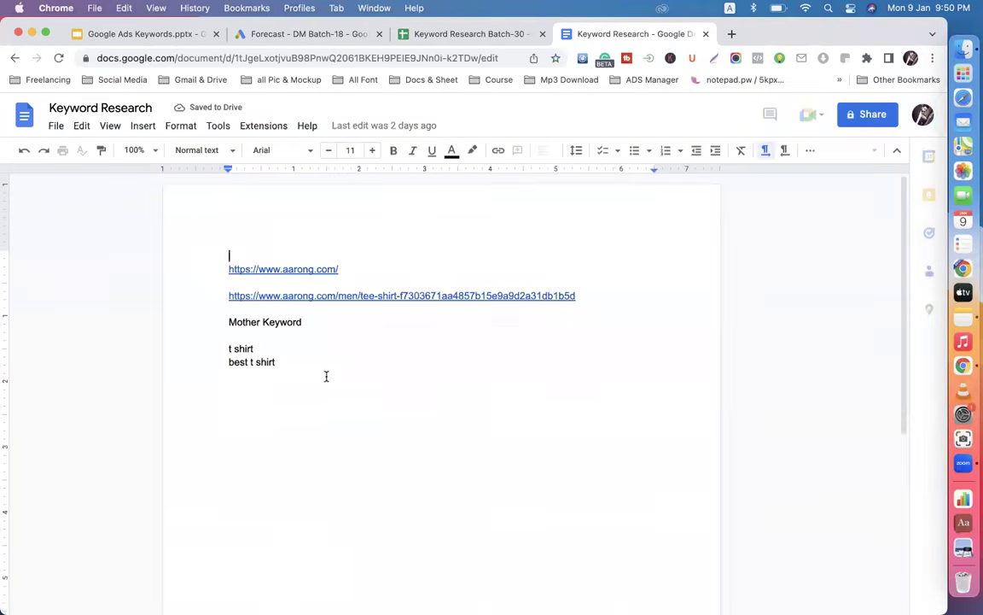
- Add blank lines after "best t shirt" and paste the copied keywords there as a table
left_click(310, 365)
key("Return")
key("Return")
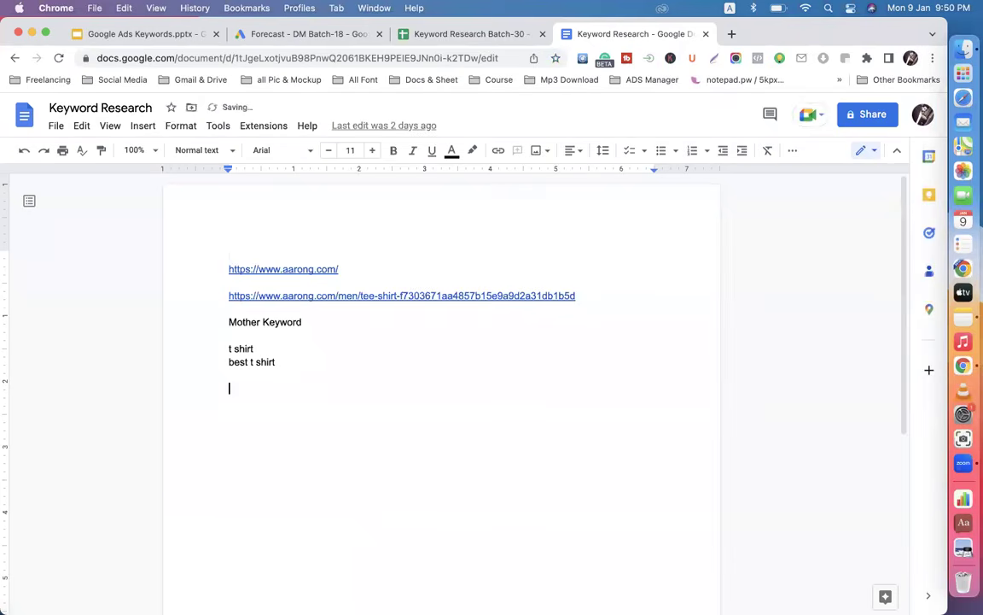
key("super+v")
left_click(568, 410)
scroll(446, 403, "down", 2)
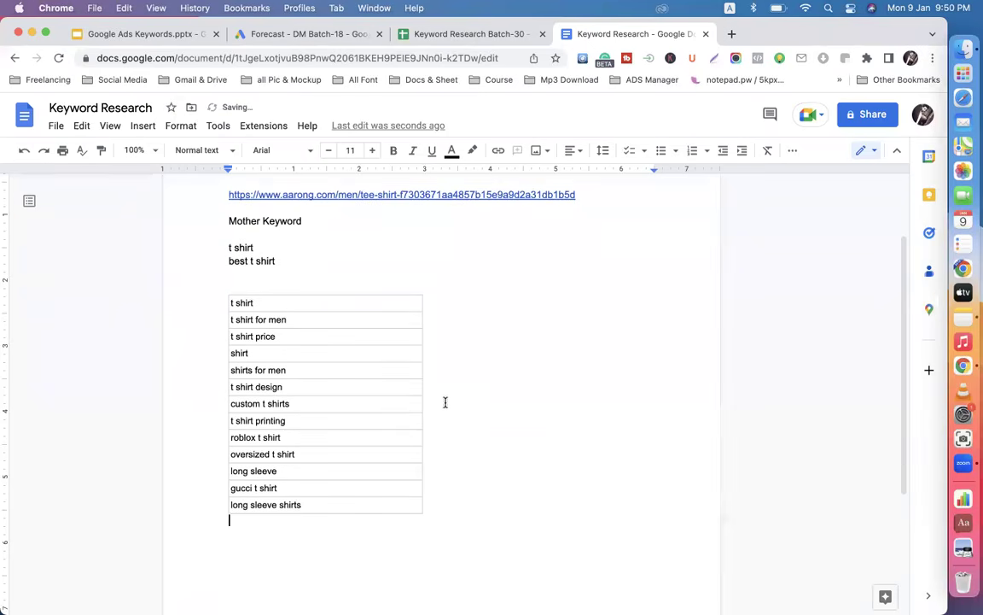
- Paste the keywords without formatting on the empty line above the keyword table
left_click(294, 309)
mouse_move(318, 295)
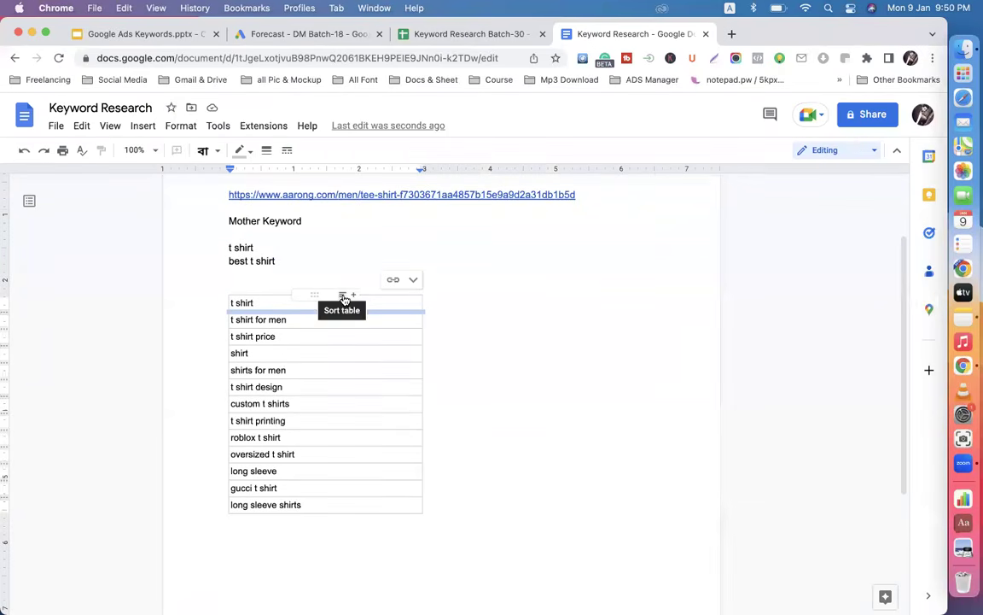
left_click(343, 295)
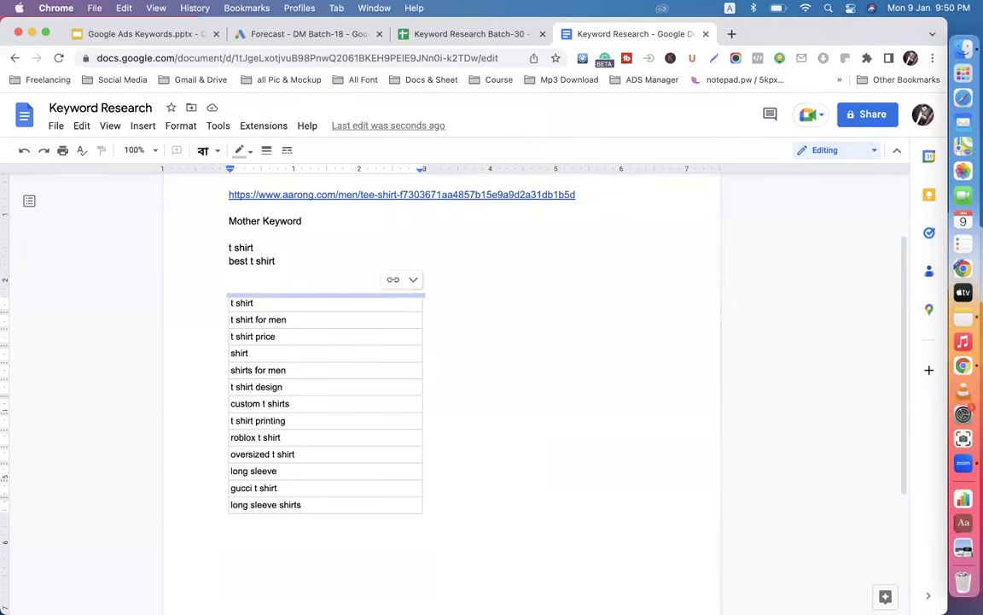
right_click(276, 297)
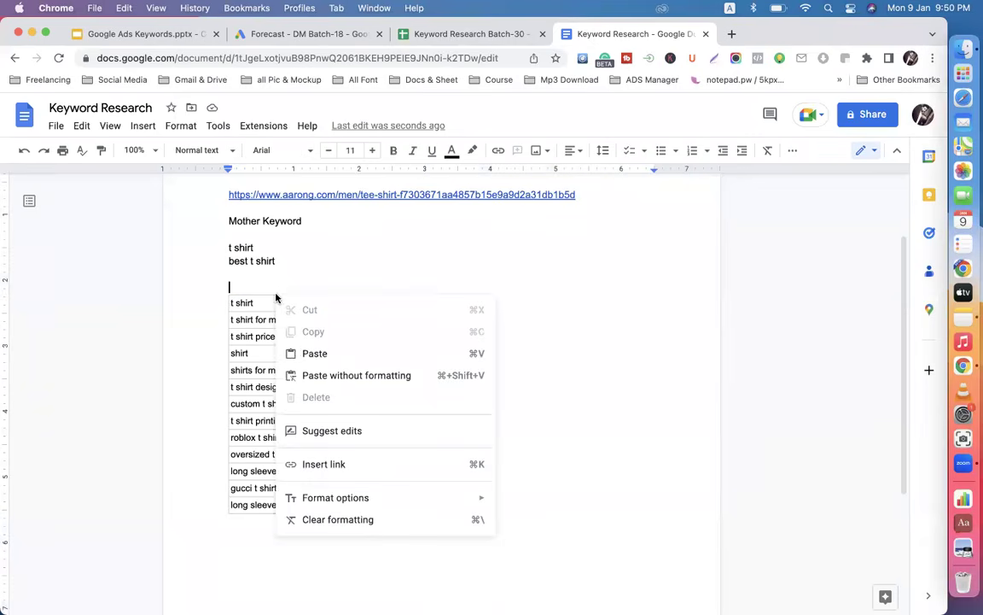
left_click(327, 376)
scroll(365, 455, "down", 3)
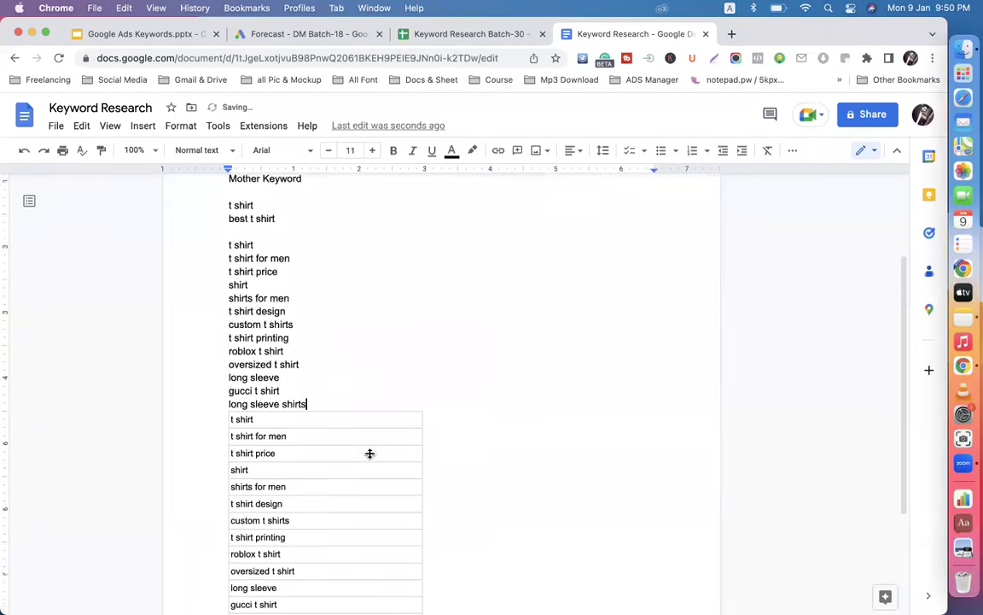
- Try to delete the pasted keyword table below the plain-text keyword list
left_click(369, 418)
left_click(426, 477)
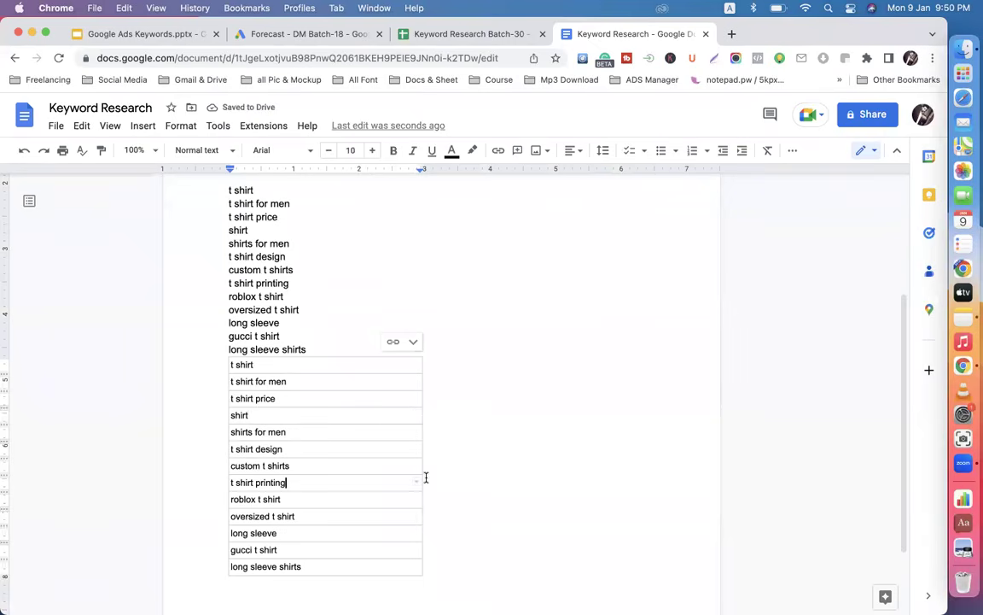
key("BackSpace")
left_click_drag(226, 365, 424, 463)
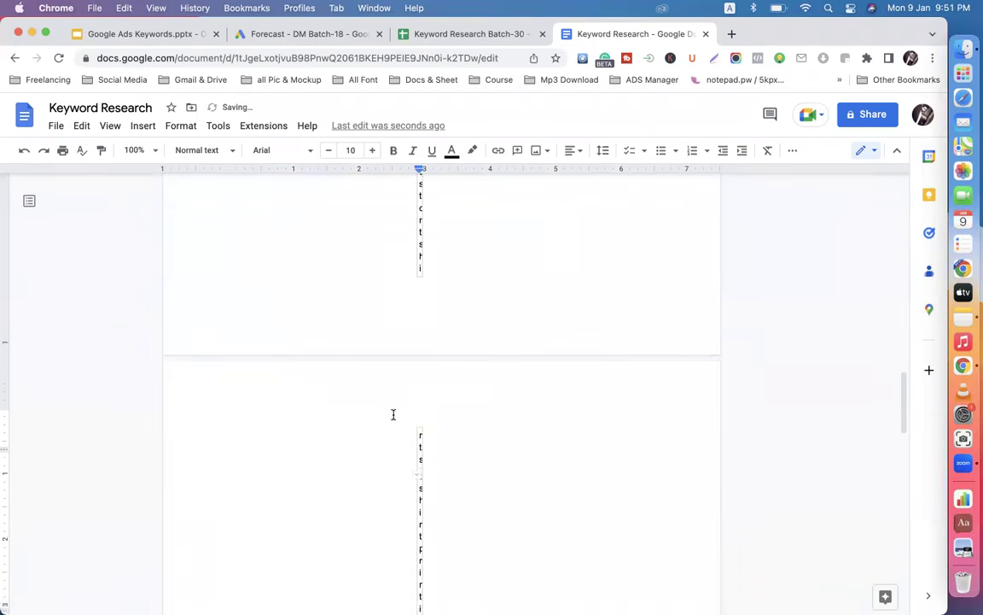
scroll(393, 414, "up", 20)
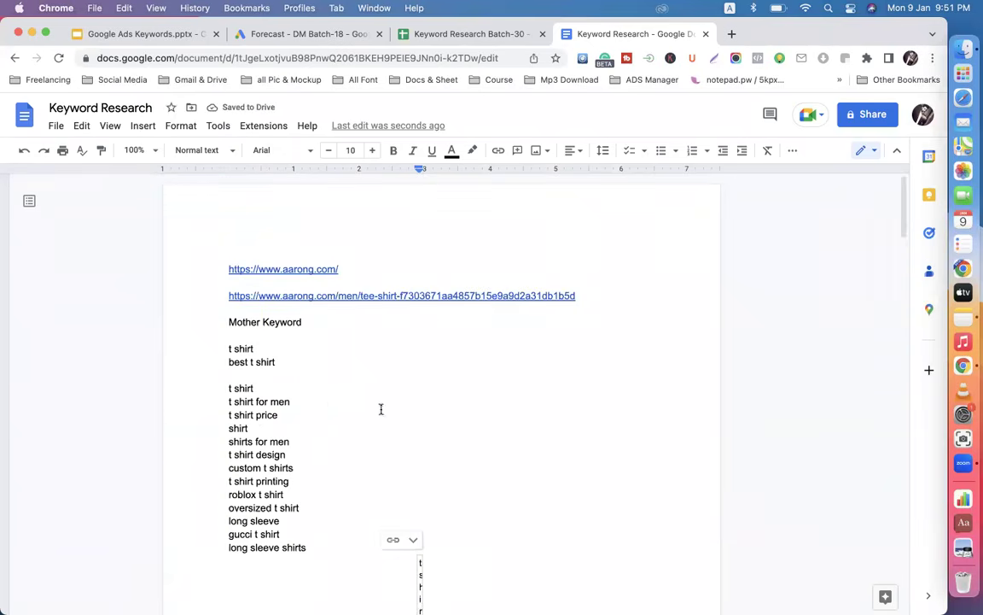
scroll(335, 511, "down", 3)
left_click(315, 442)
left_click(435, 482)
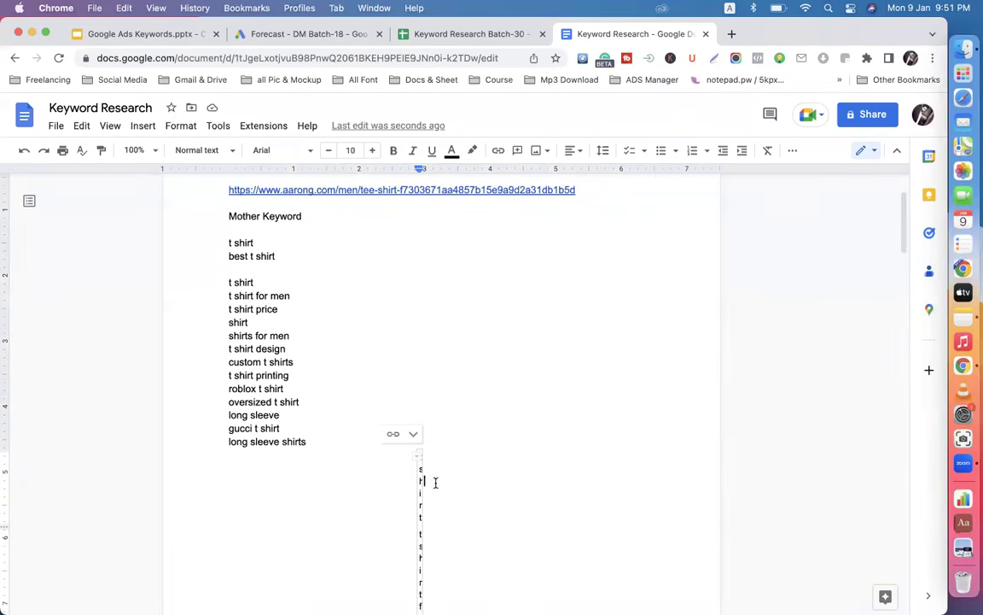
key("BackSpace")
key("super+a")
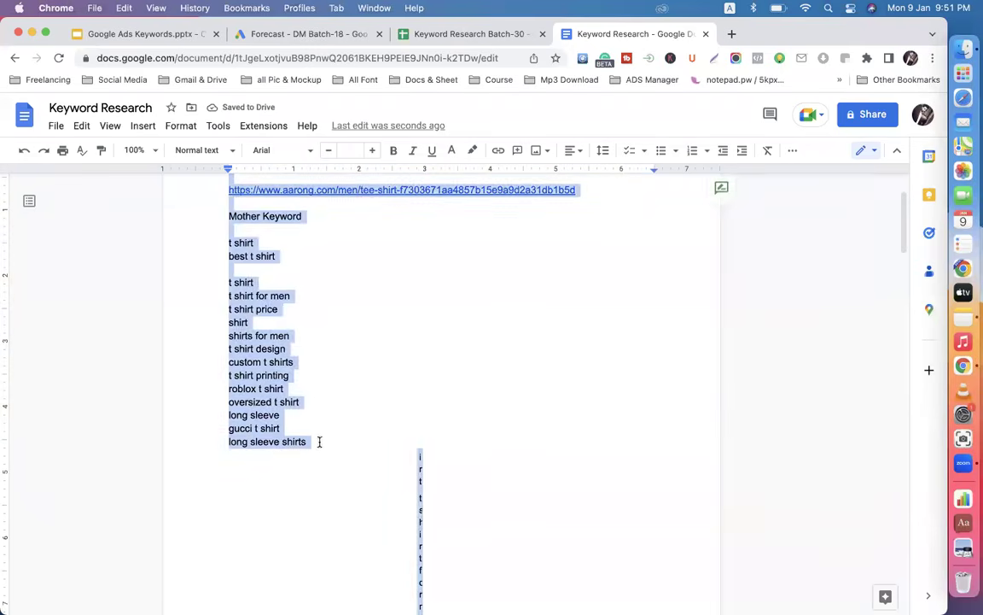
- Get rid of the keyword table by clearing the document and restoring only the links and plain-text keywords
left_click(323, 442)
left_click_drag(325, 442, 157, 168)
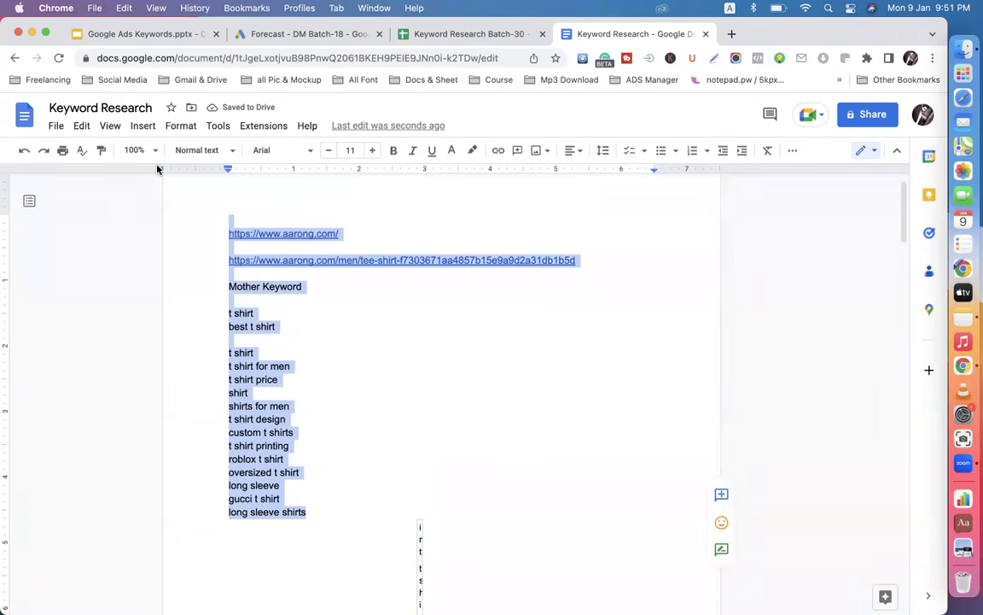
key("BackSpace")
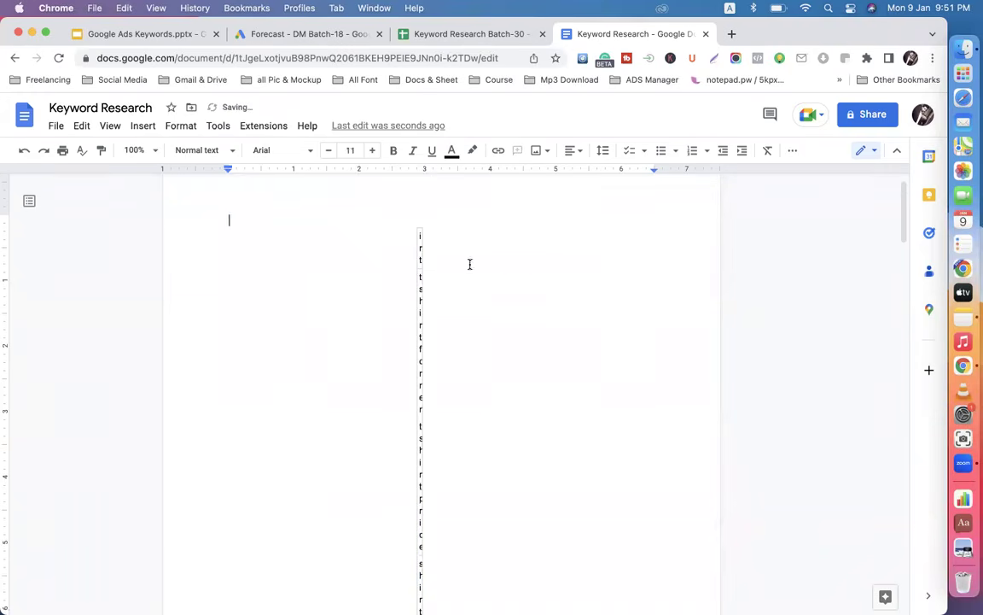
left_click(466, 323)
key("super+z")
key("super+z")
key("super+z")
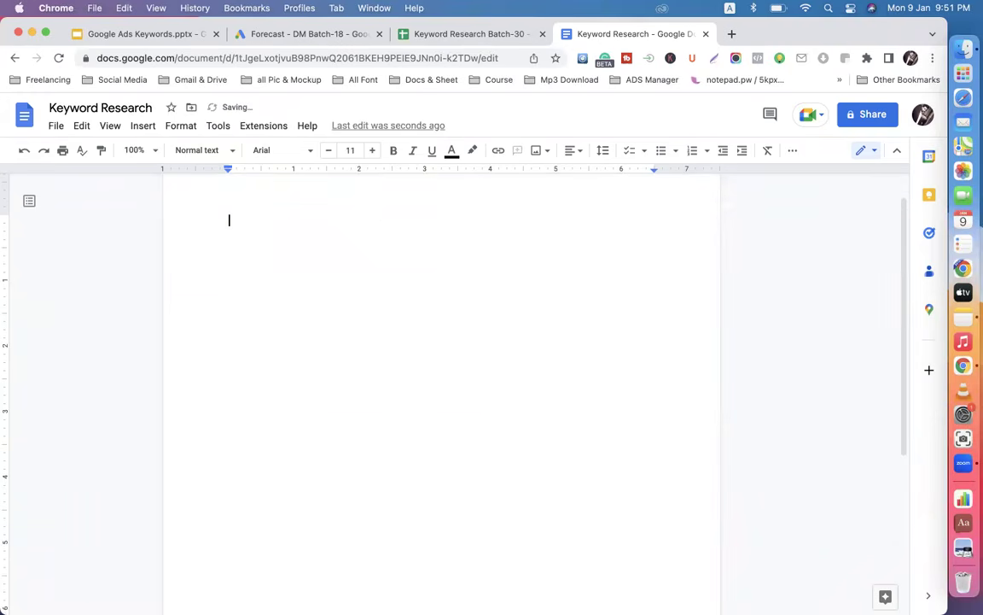
- Remove the blank line between "best t shirt" and the second "t shirt" so the keywords form one list
left_click_drag(224, 352, 320, 479)
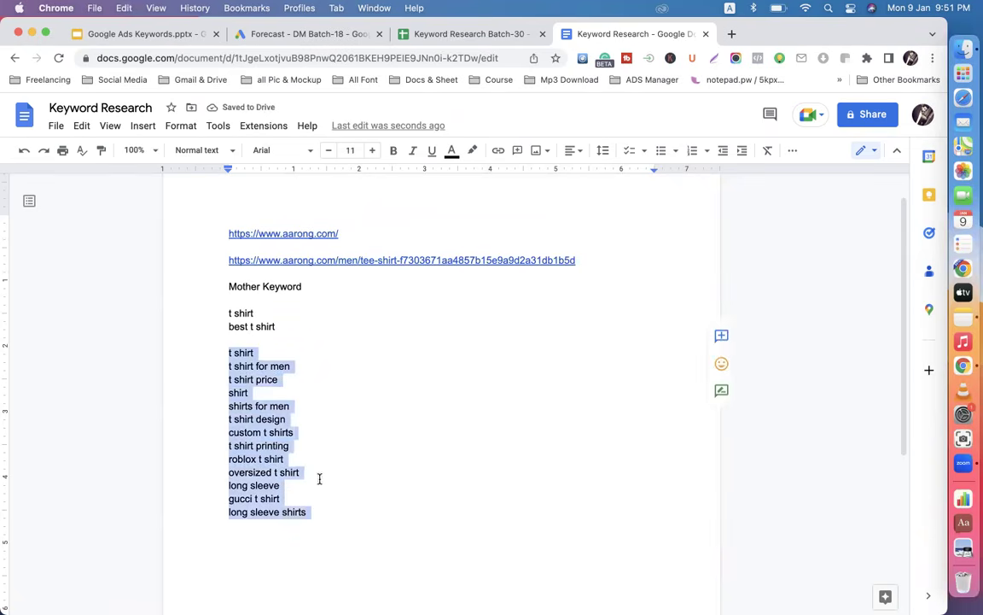
left_click(226, 350)
key("BackSpace")
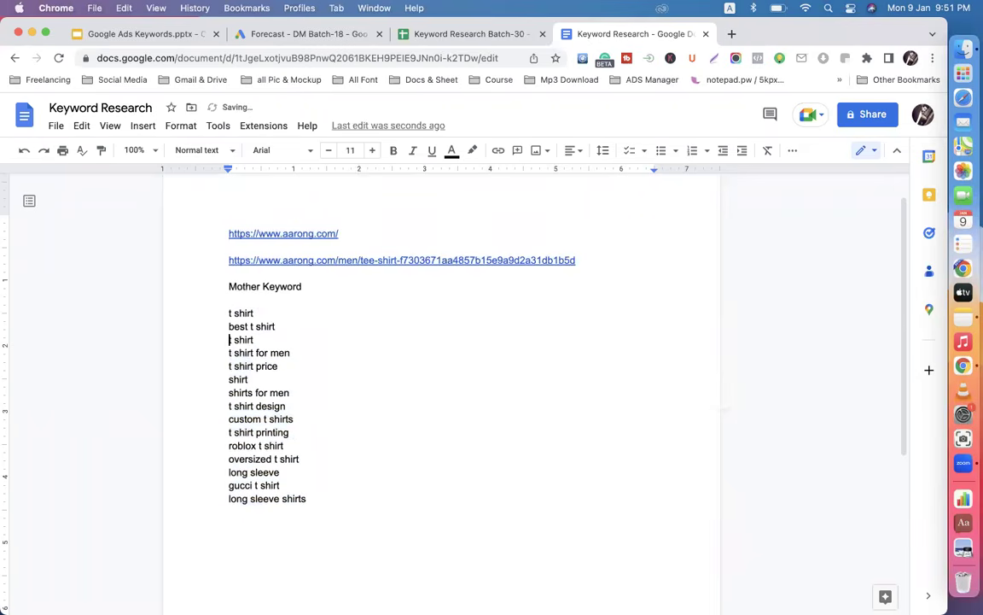
- Add a bold "Keyword type" heading above the keyword list, with a blank line below it
left_click(223, 312)
key("Return")
key("Return")
left_click(229, 313)
type("Keyword type")
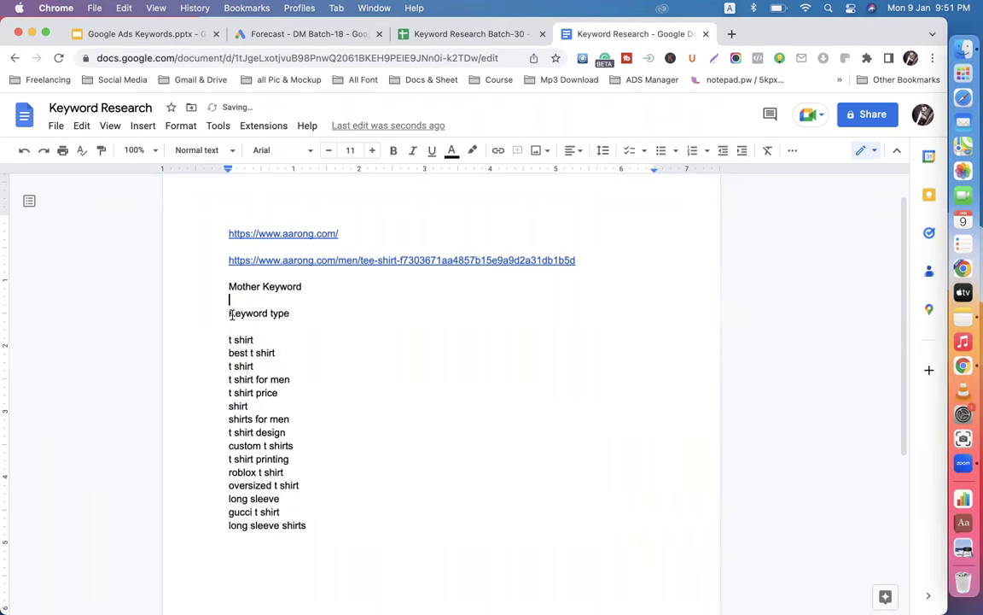
left_click_drag(228, 301, 287, 317)
left_click(394, 151)
- Add the line "Broad match" under "Keyword type", checking the match-types slide for the wording, and set it off with blank lines
left_click(238, 325)
type("Br")
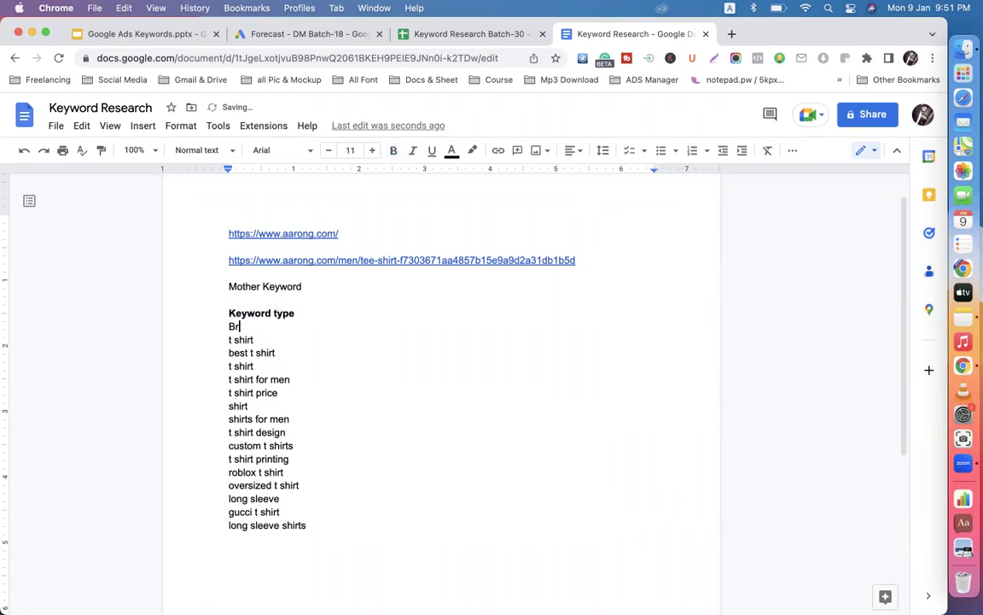
left_click(173, 36)
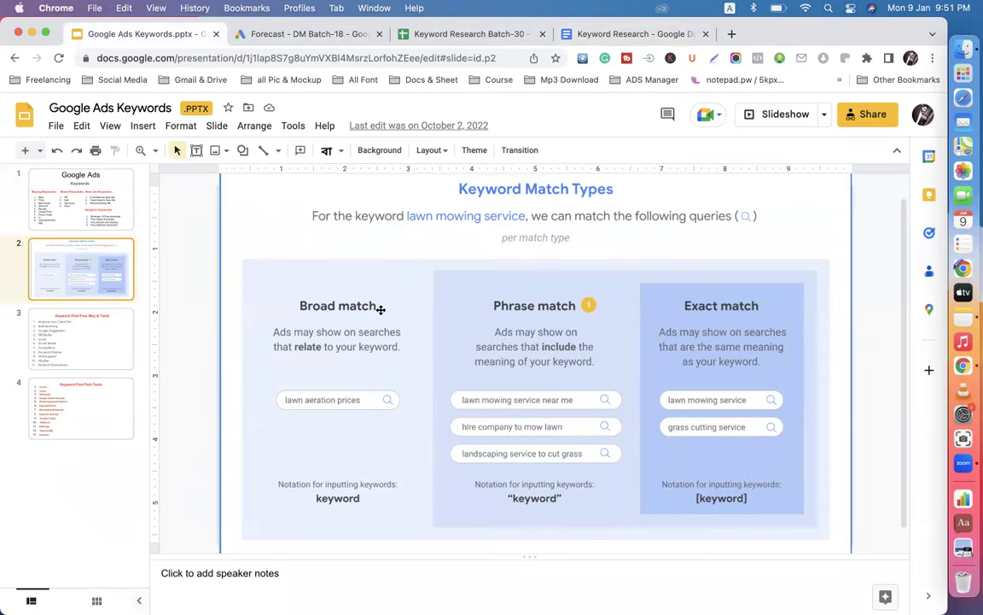
left_click(585, 39)
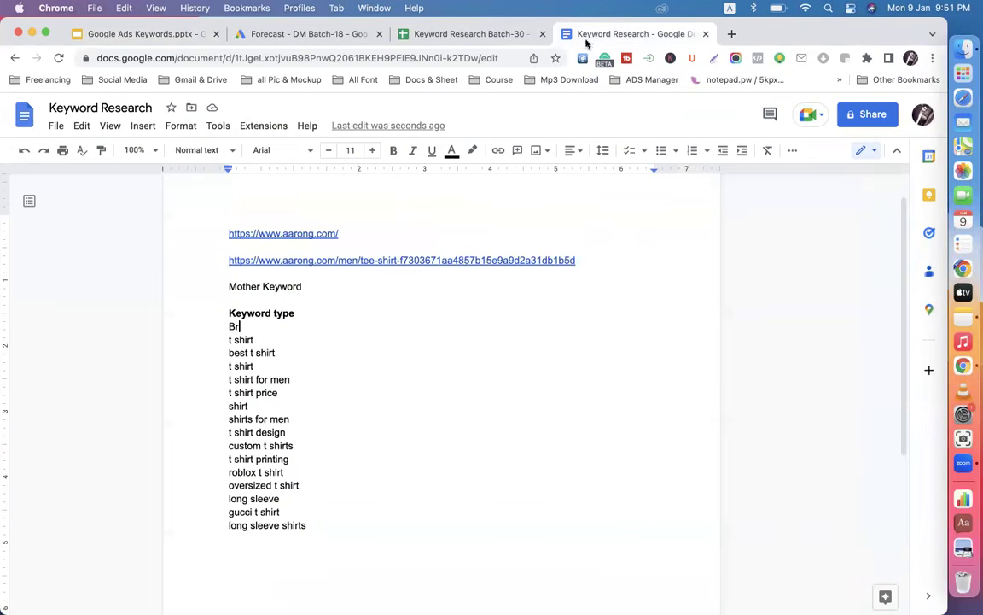
type("oad match")
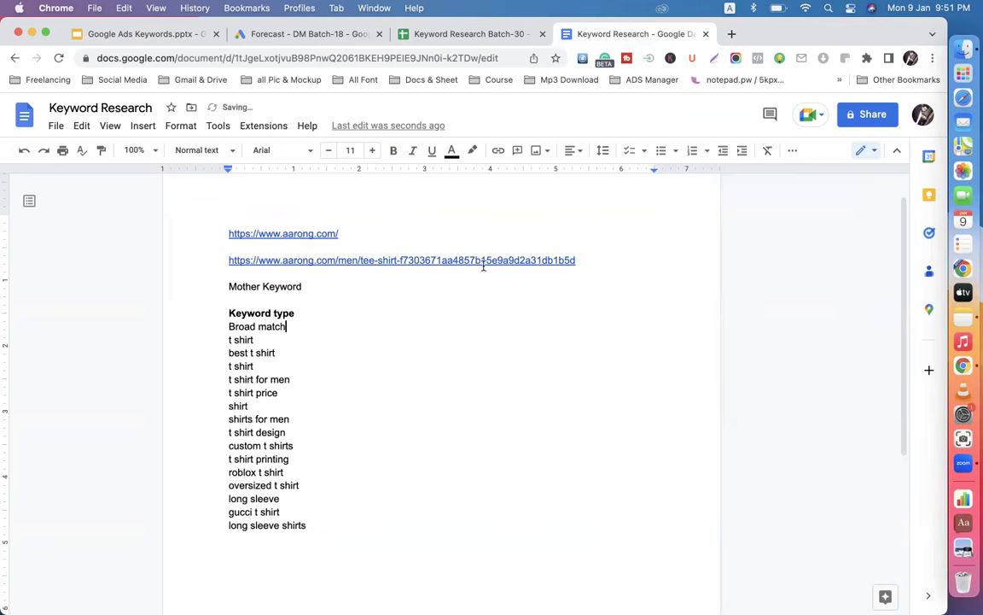
left_click(304, 316)
key("Return")
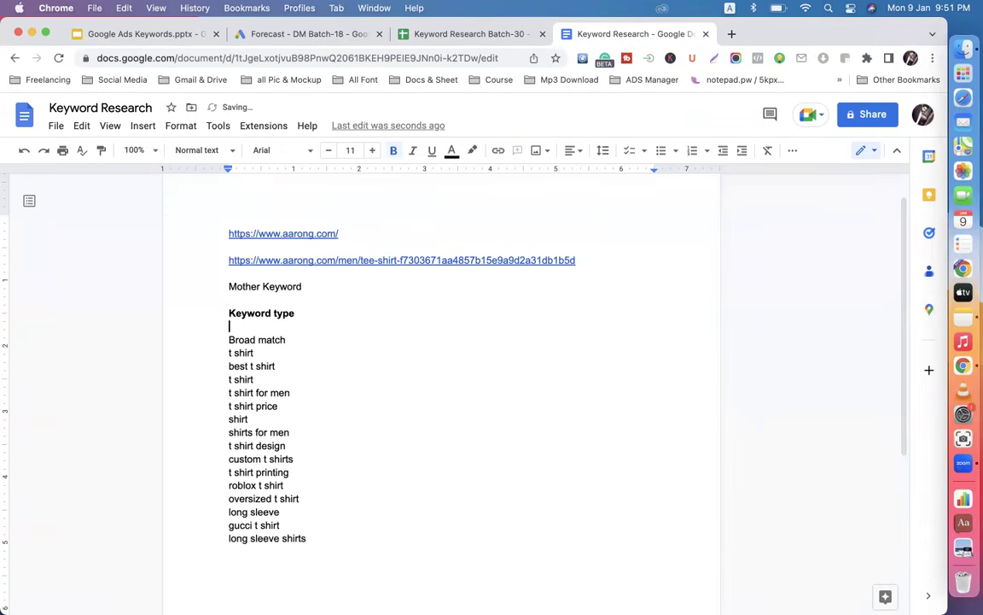
left_click(289, 340)
key("Return")
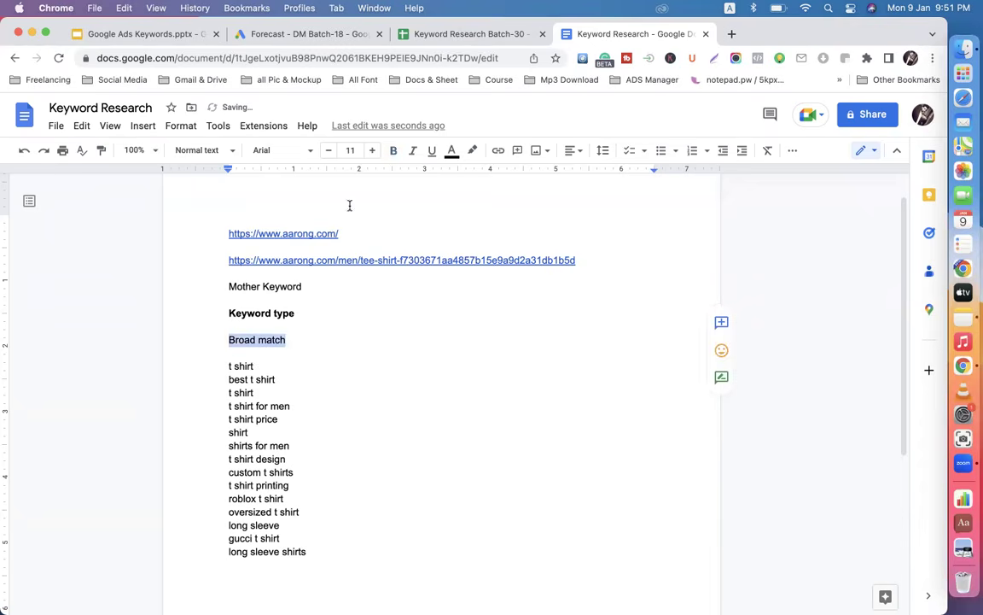
- Format the "Broad match" line as bold, italic and red
left_click(412, 152)
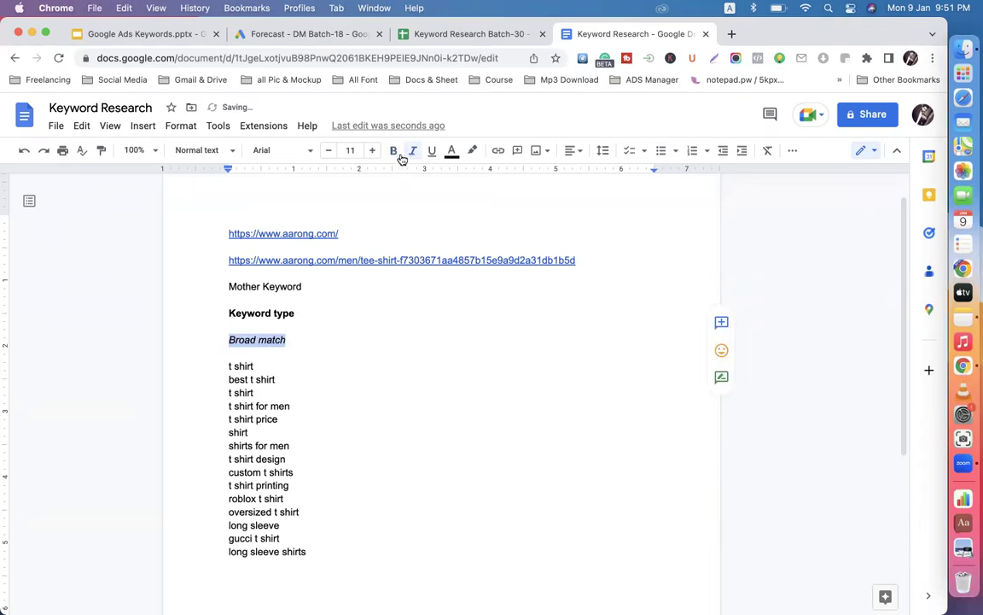
left_click(451, 151)
left_click(472, 192)
left_click(305, 340)
left_click_drag(292, 339, 224, 339)
left_click(392, 151)
- Highlight the keywords from "t shirt" to "long sleeve shirts" under "Broad match" to review them
scroll(340, 304, "down", 2)
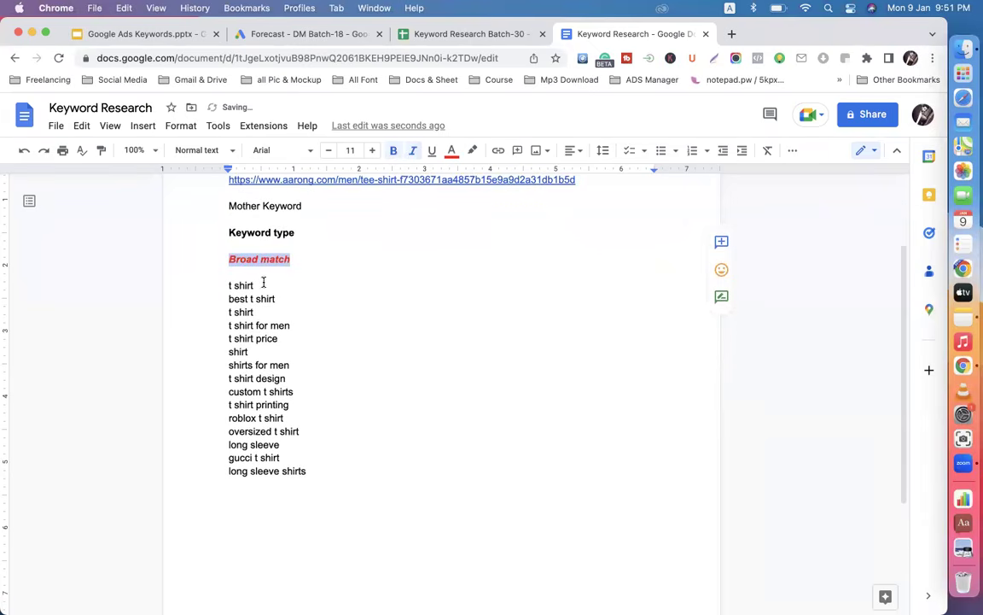
left_click(264, 282)
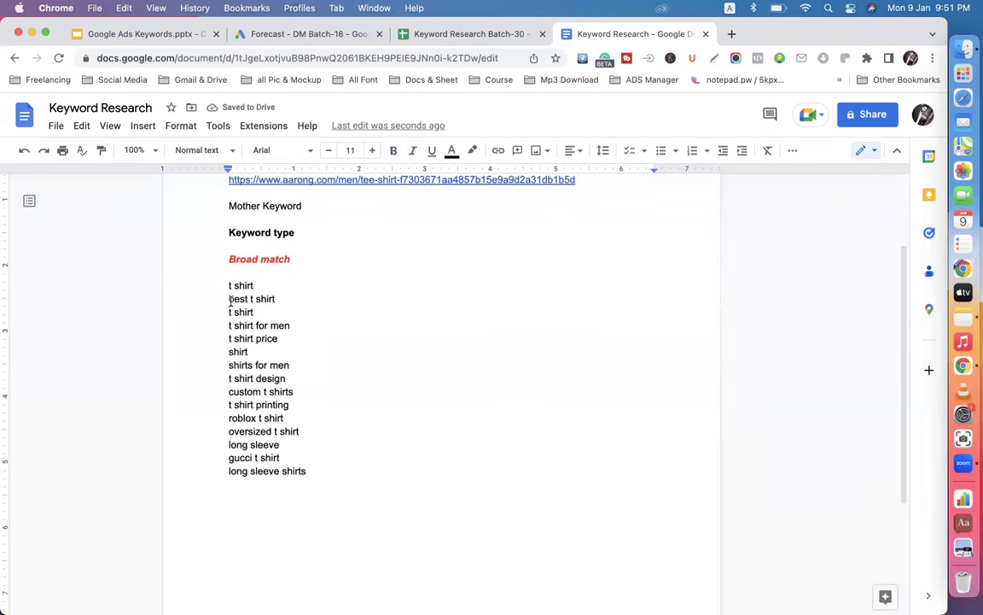
left_click_drag(225, 281, 312, 471)
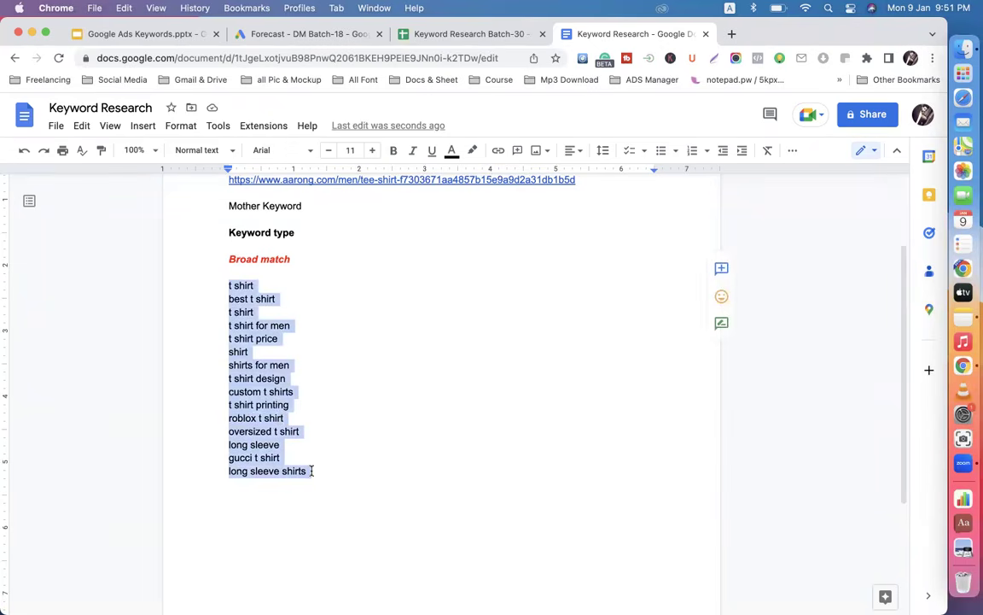
left_click(308, 451)
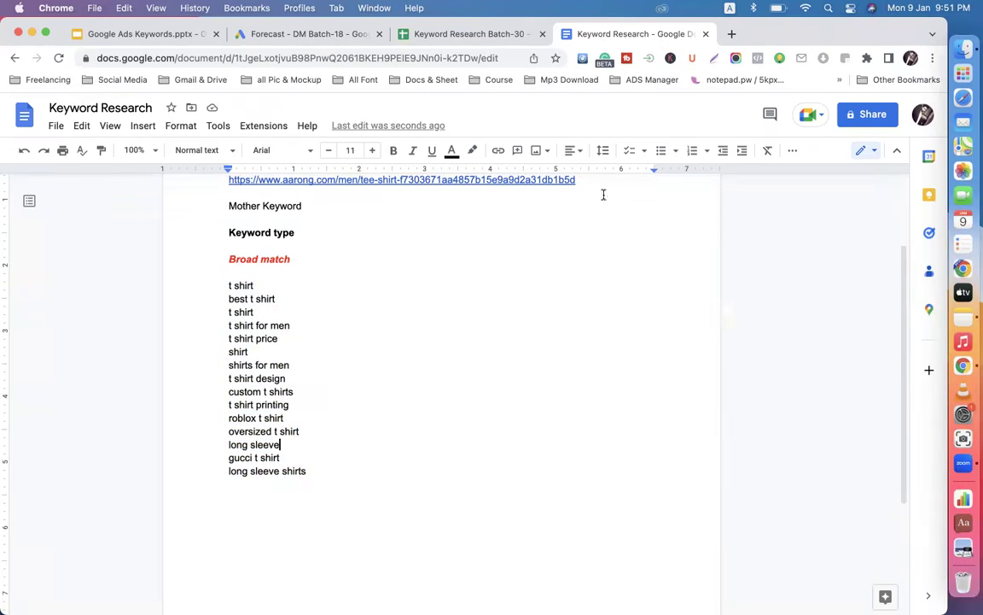
- Search Google for "t shit" in a new browser tab
left_click(732, 34)
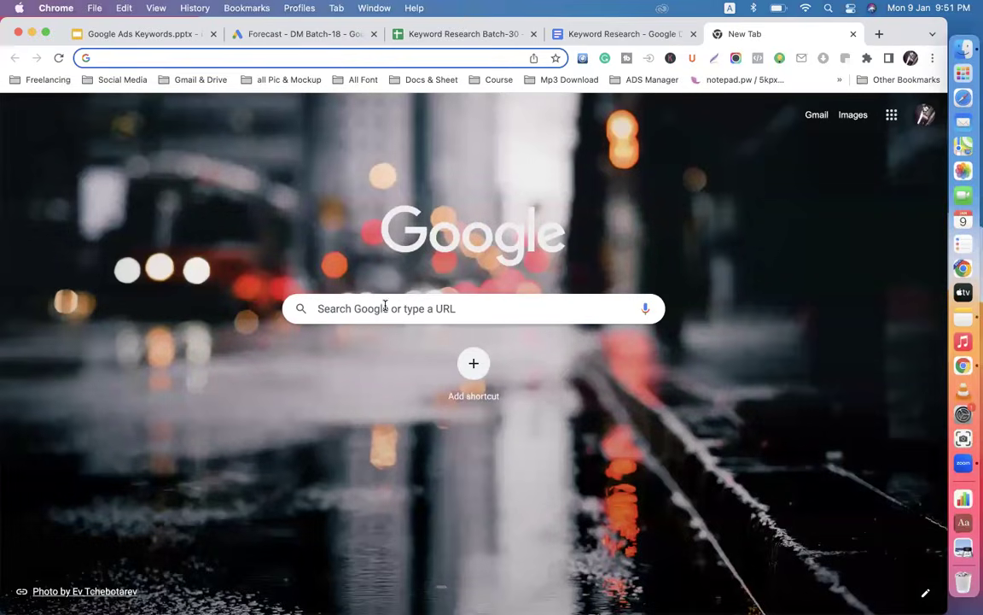
left_click(384, 308)
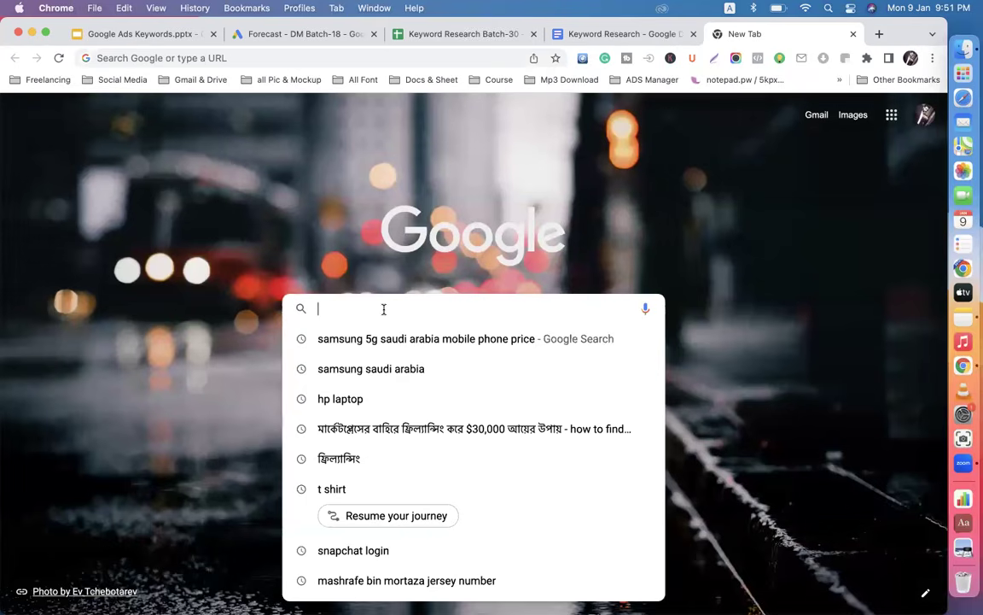
type("t shit")
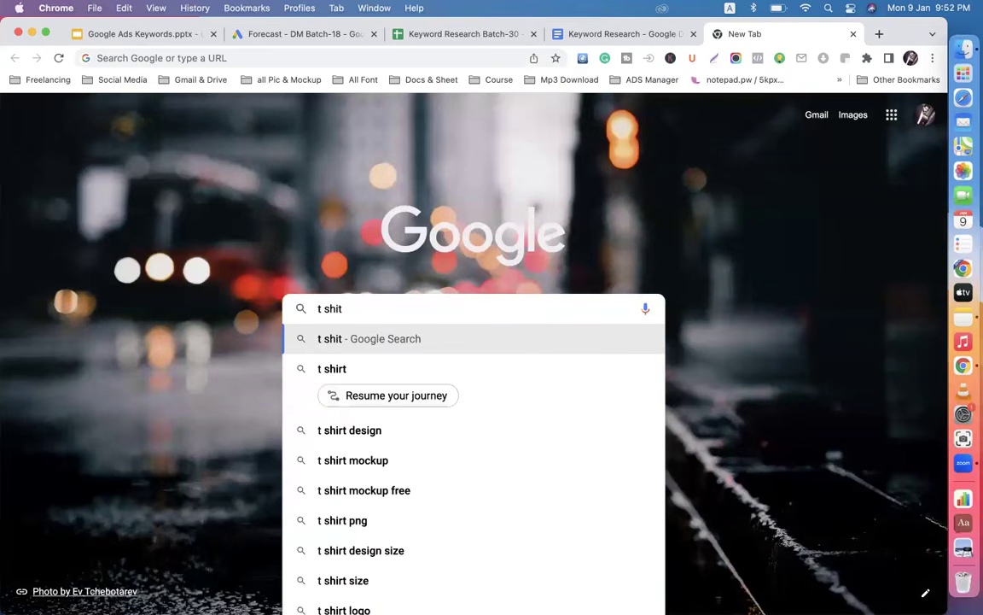
key("Return")
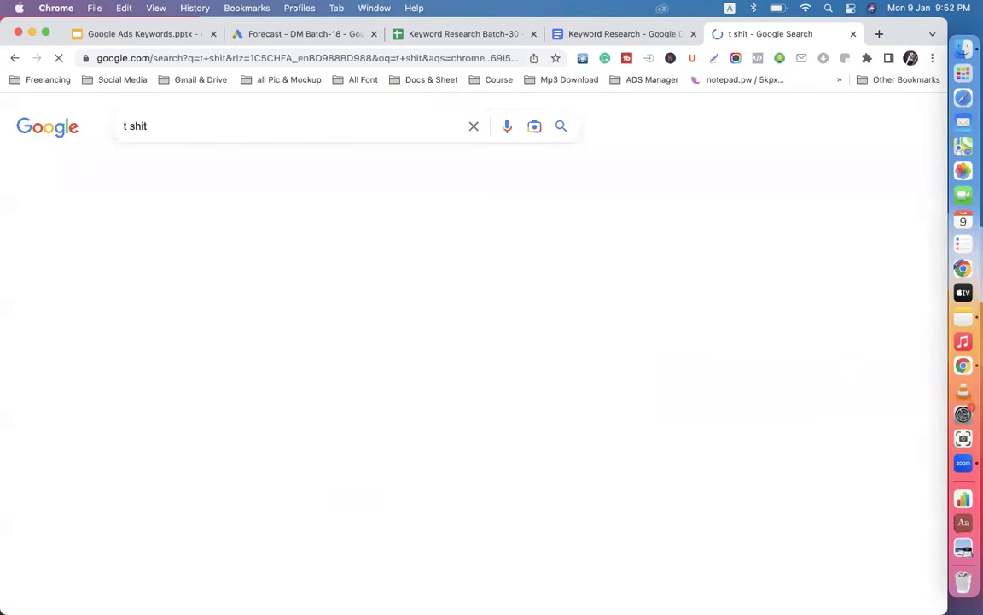
- Extend the Google search to "white t shit" and run it
left_click(181, 127)
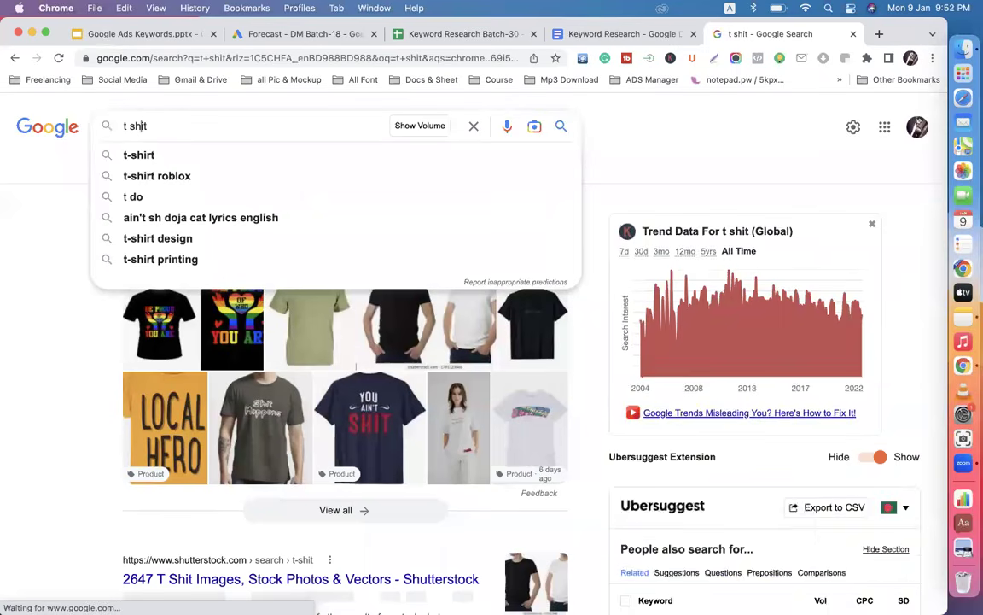
type("whi")
key("Right")
type("e")
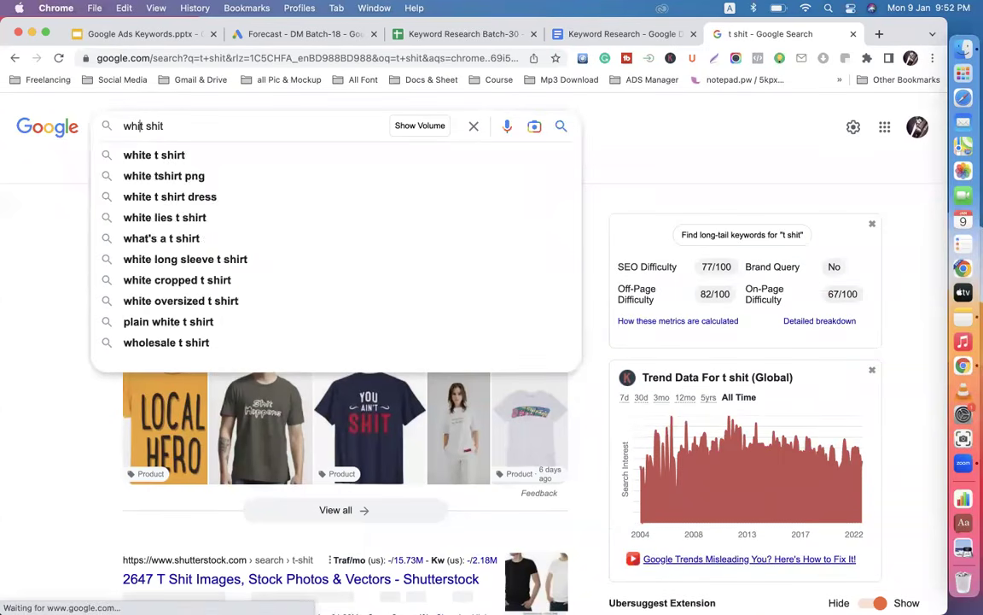
type(" t")
key("Return")
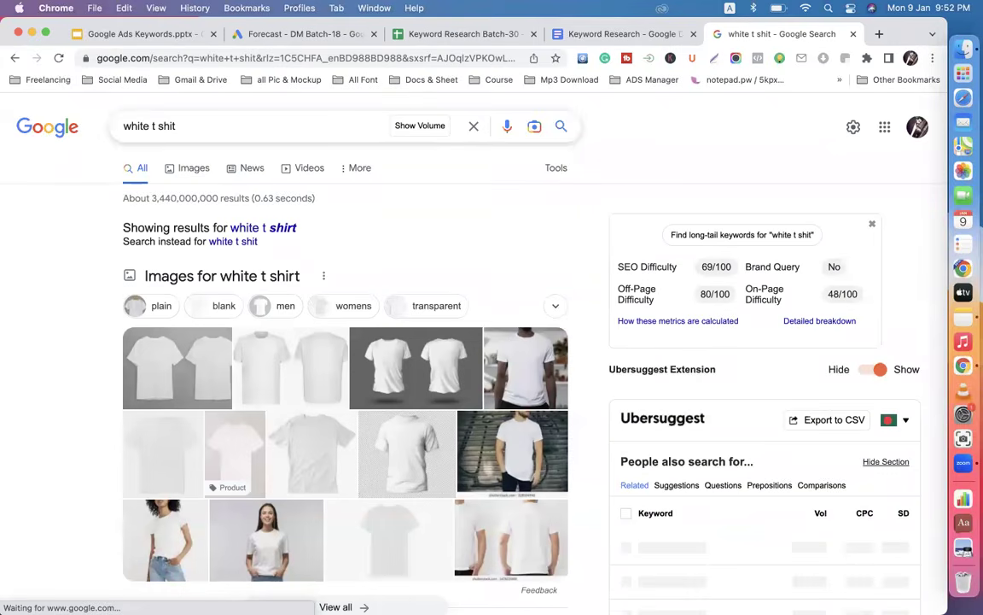
- Highlight the full keyword list in the Keyword Research document for comparison, and return to the Google results
left_click(585, 35)
mouse_move(229, 285)
left_mouse_down()
mouse_move(314, 470)
mouse_move(290, 471)
mouse_move(202, 343)
mouse_move(214, 285)
left_mouse_up()
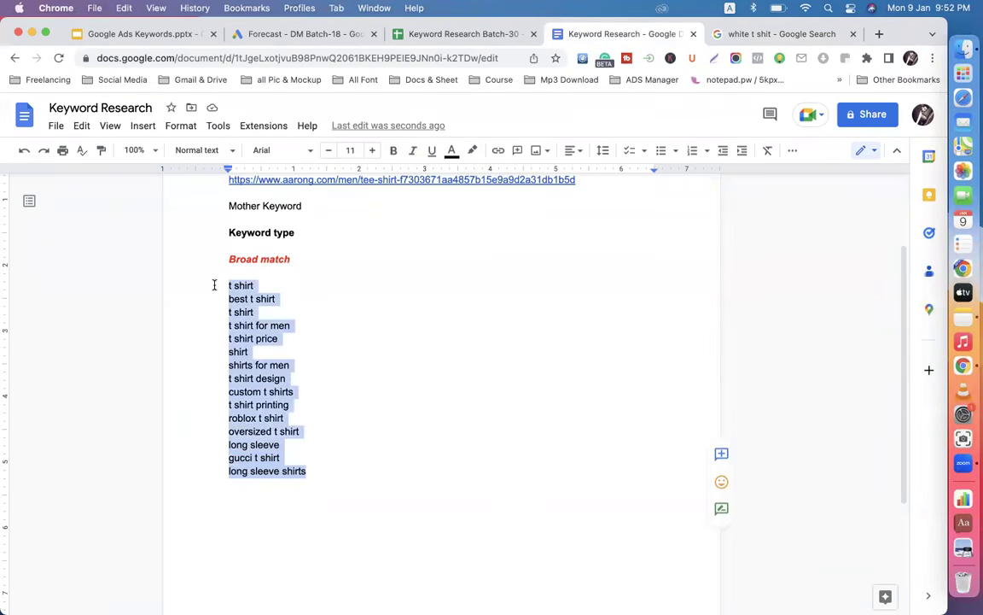
left_click(750, 35)
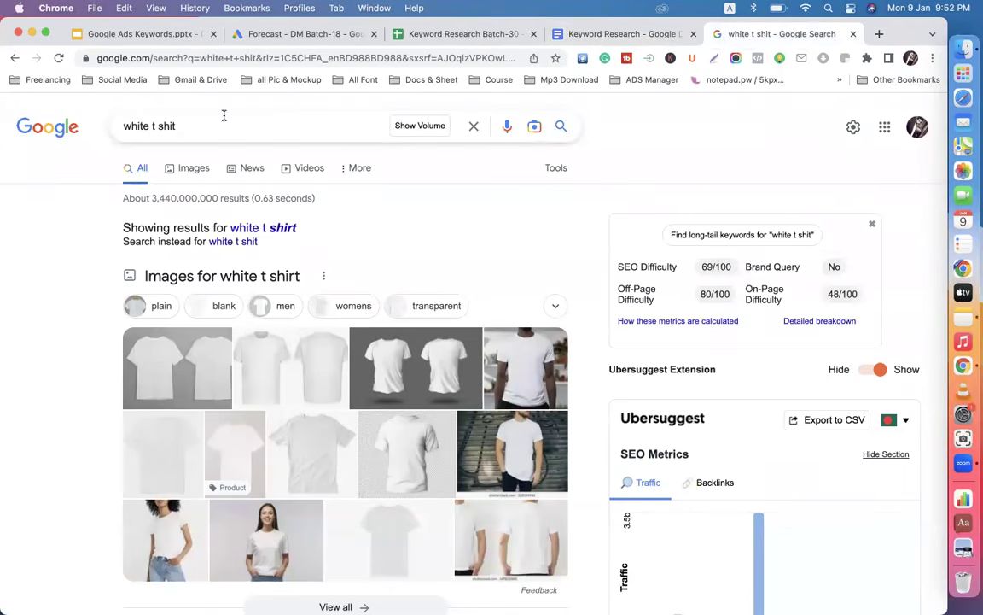
- Change the Google search to "white shirt" and run it
left_click_drag(182, 125, 154, 126)
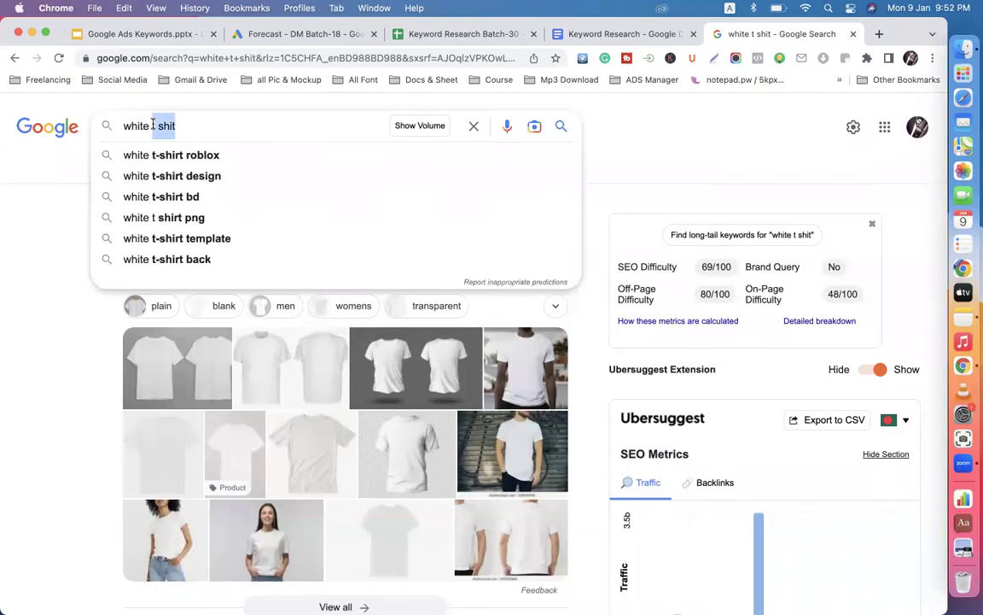
left_click(181, 127)
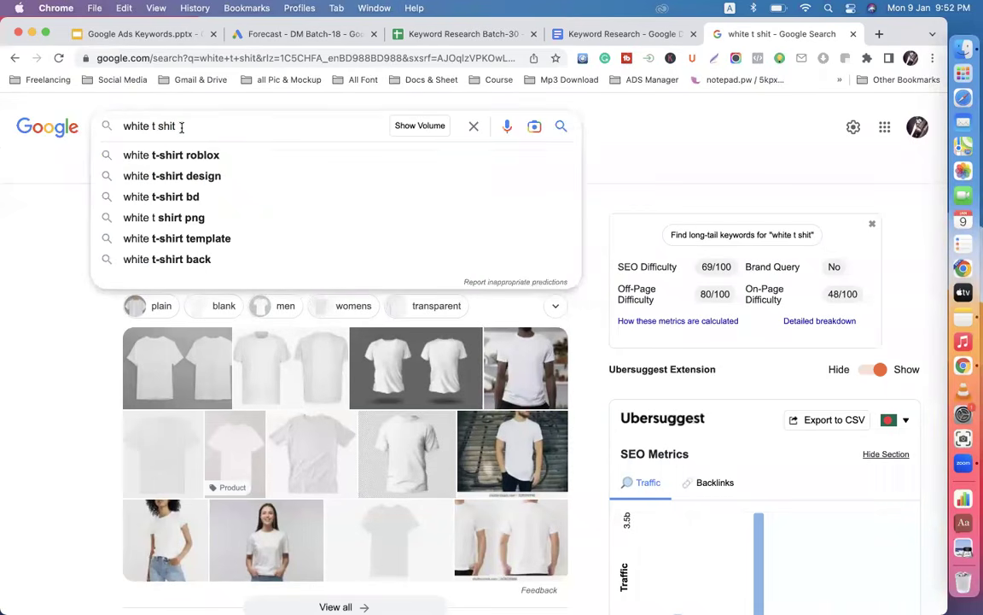
key("BackSpace")
key("BackSpace")
key("BackSpace")
key("BackSpace")
key("BackSpace")
key("BackSpace")
key("BackSpace")
type("shirt")
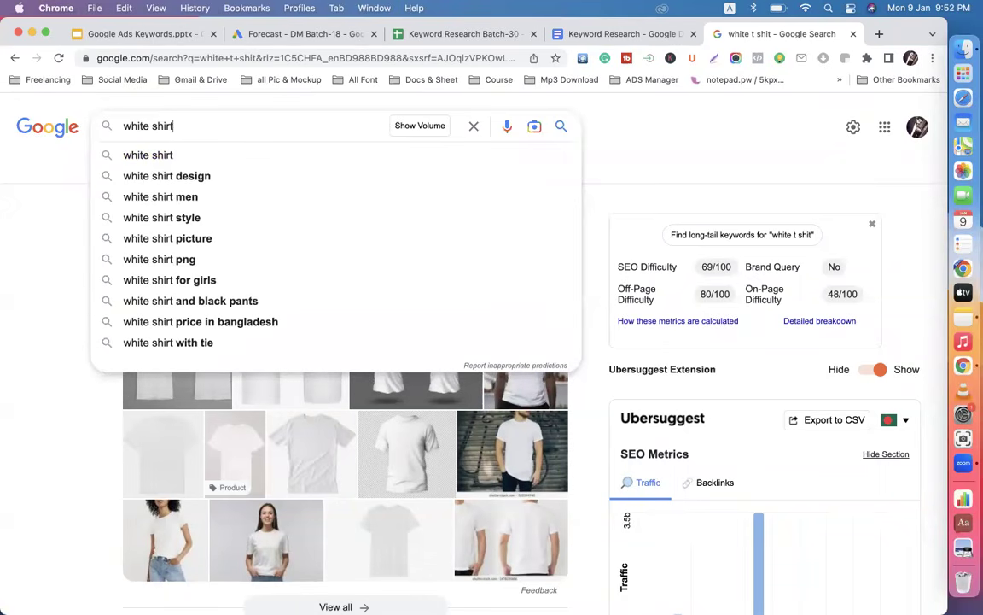
key("Return")
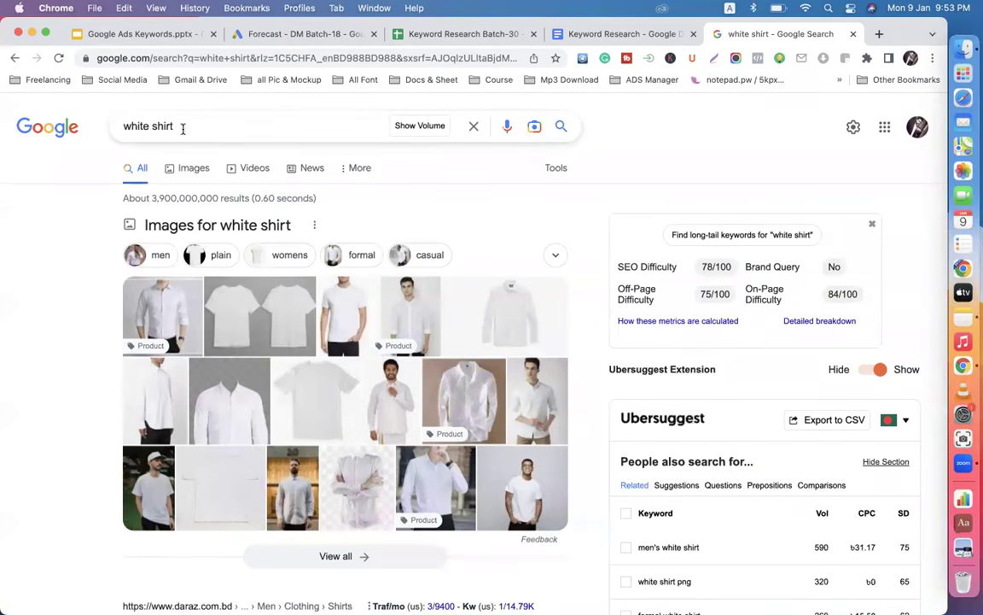
- Highlight the keywords from "t shirt" through "gucci t shirt" in the Keyword Research document, and return to the Google results
left_click(598, 34)
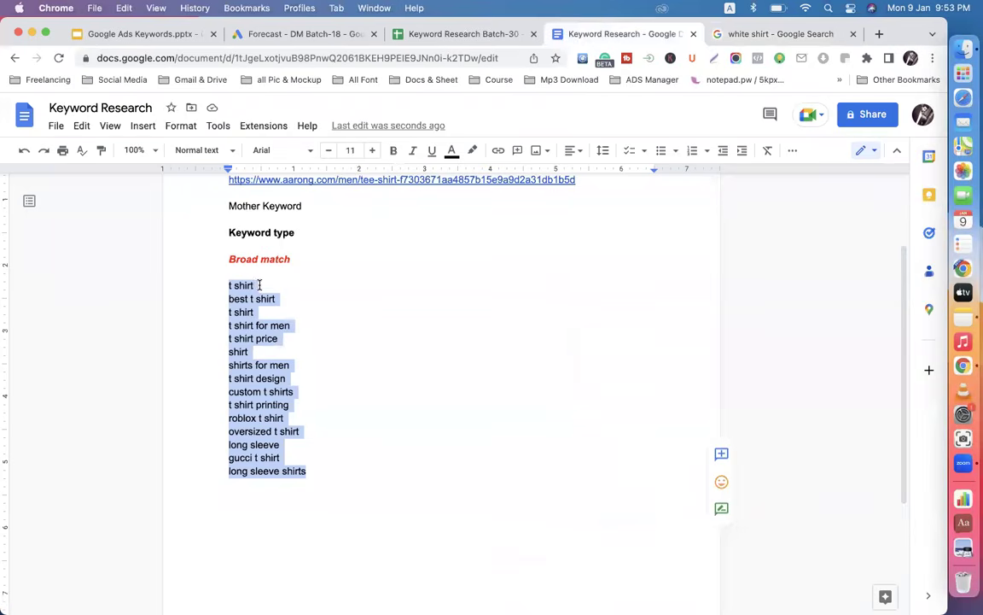
left_click(259, 285)
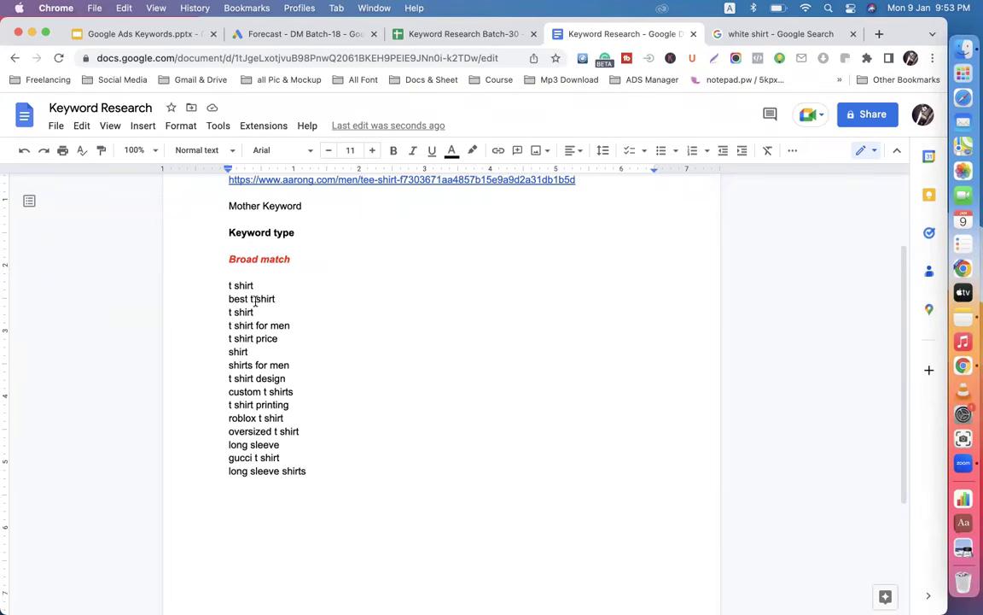
left_click_drag(228, 285, 326, 459)
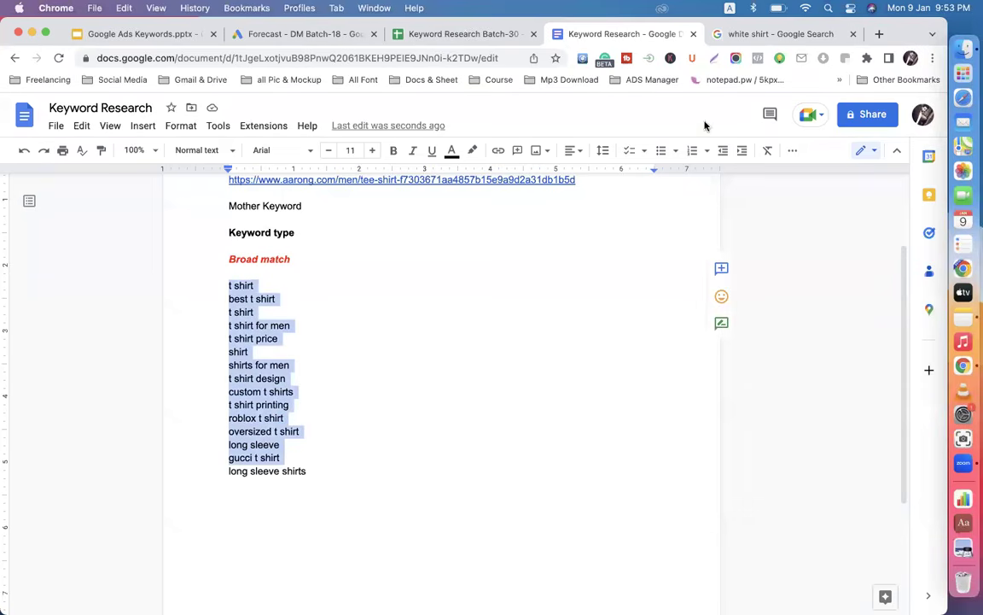
left_click(291, 434)
left_click(764, 34)
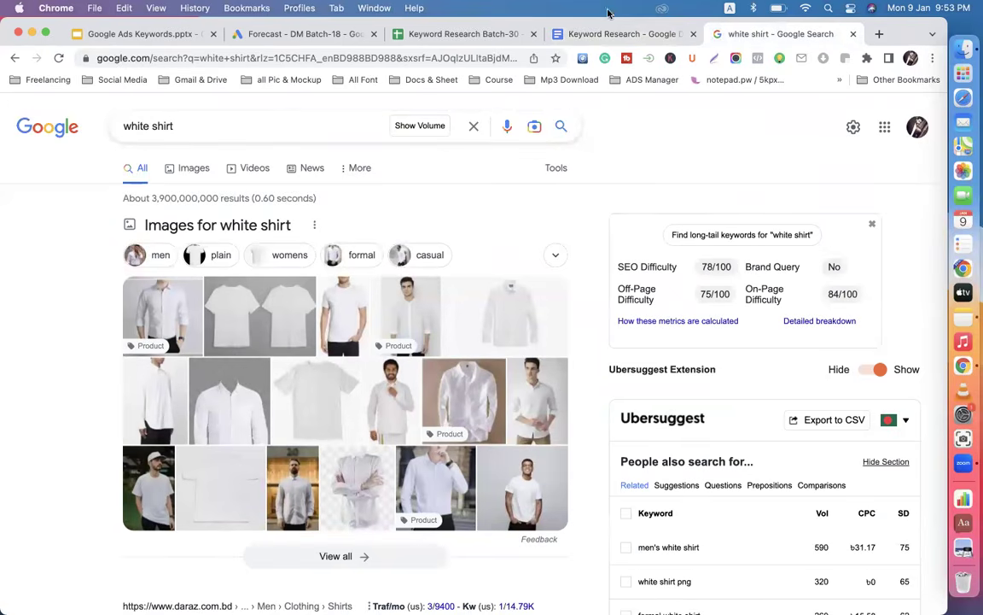
- Highlight the whole broad match keyword list in the Keyword Research document, and go back to the Google search query
left_click(607, 35)
left_click_drag(228, 285, 229, 473)
left_click(313, 472)
left_click_drag(324, 472, 222, 291)
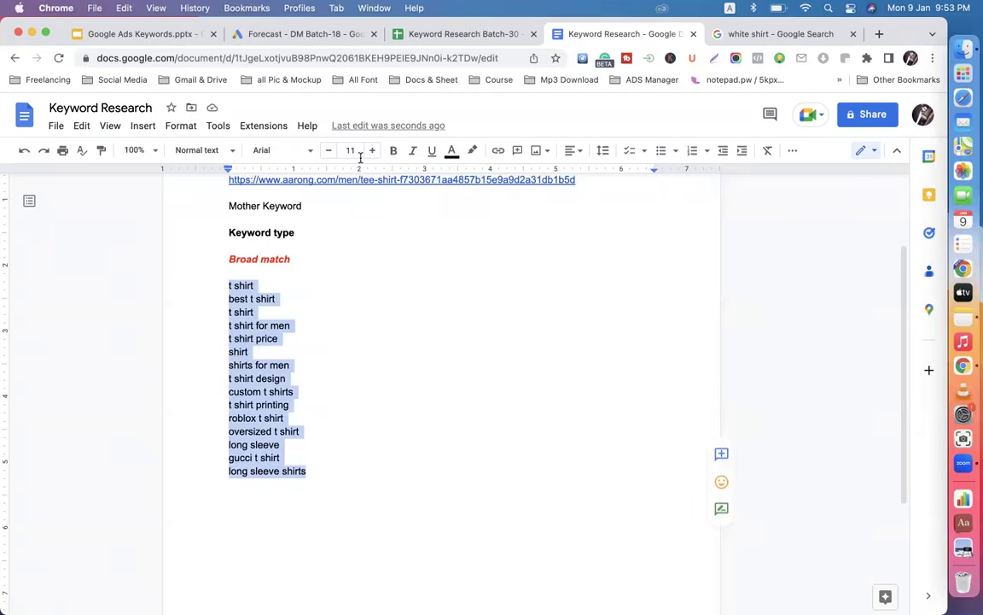
left_click(811, 33)
left_click(178, 126)
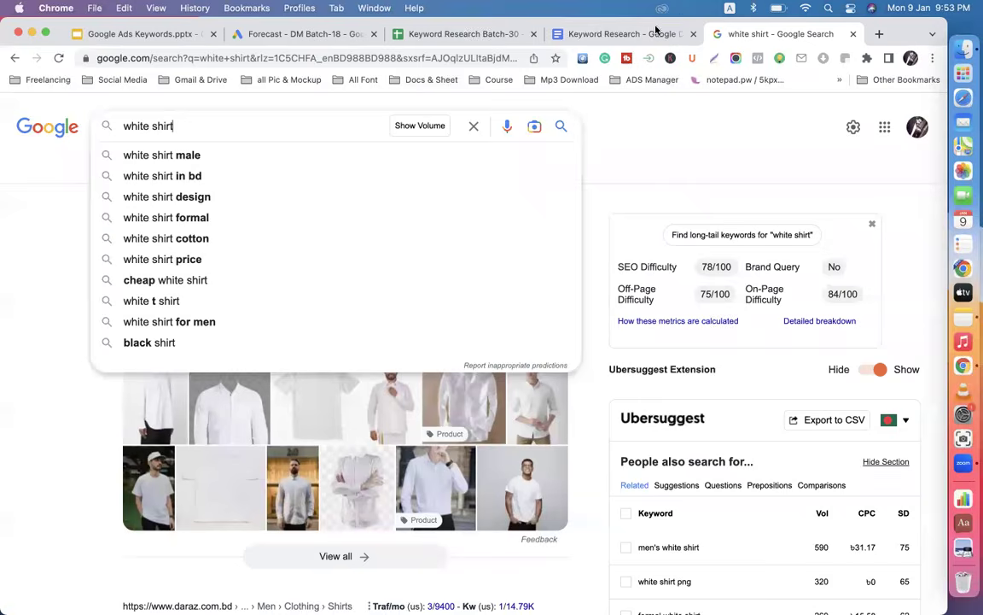
- Highlight the keyword "long sleeve shirts" in the Keyword Research document, and rerun the Google search for "white shirt"
left_click(611, 34)
left_click_drag(312, 475, 228, 475)
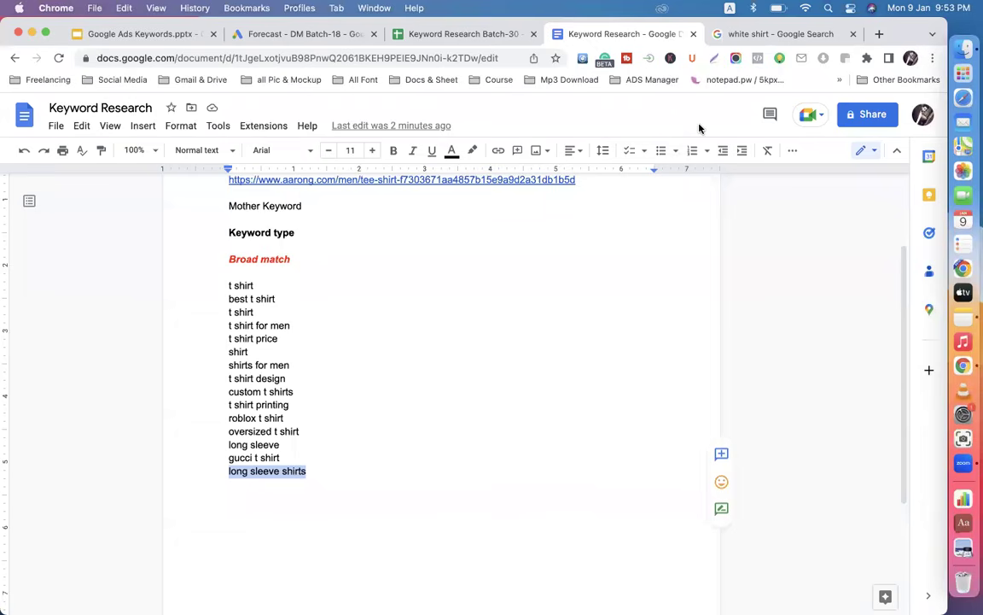
left_click(733, 34)
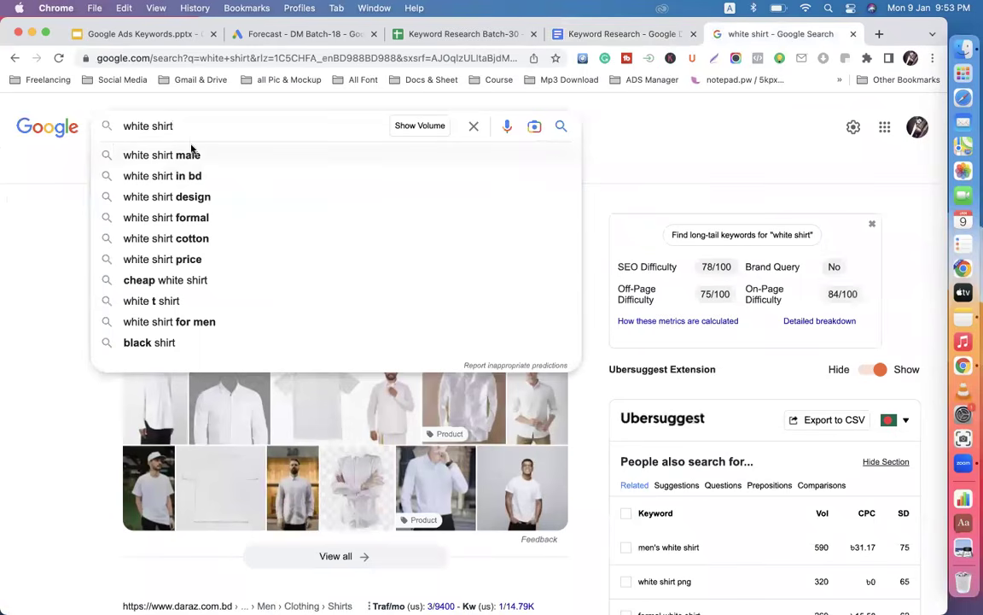
key("Return")
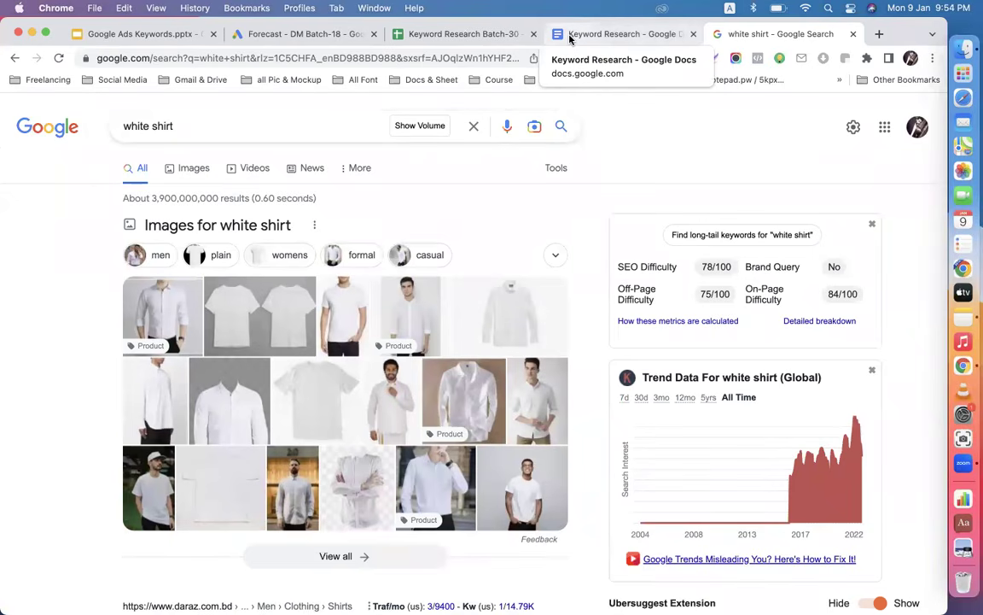
- Change the Google search to "white shirts", run it, and check the query against the keyword list in the Keyword Research document
left_click(180, 126)
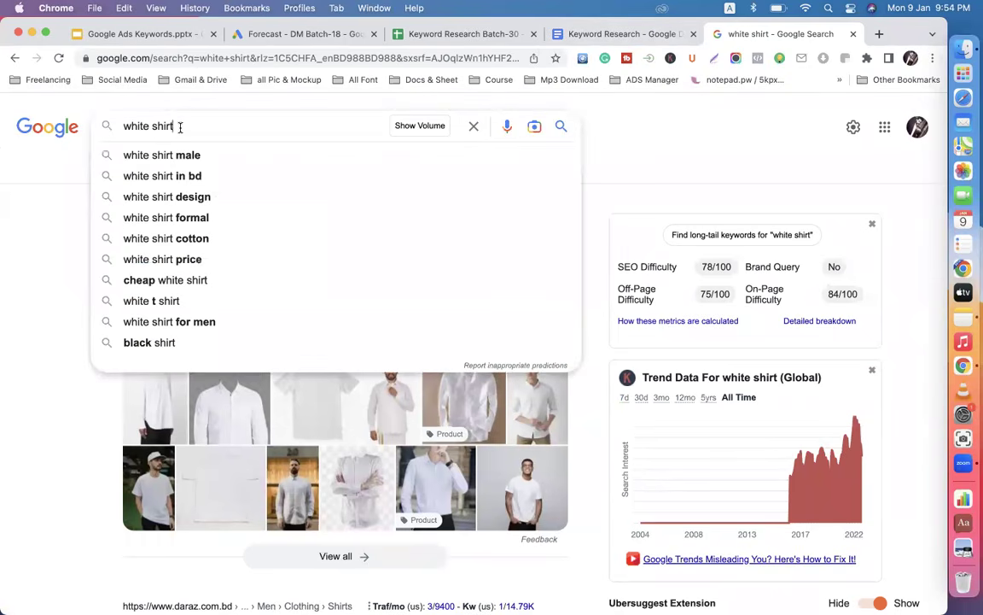
type("s")
key("Return")
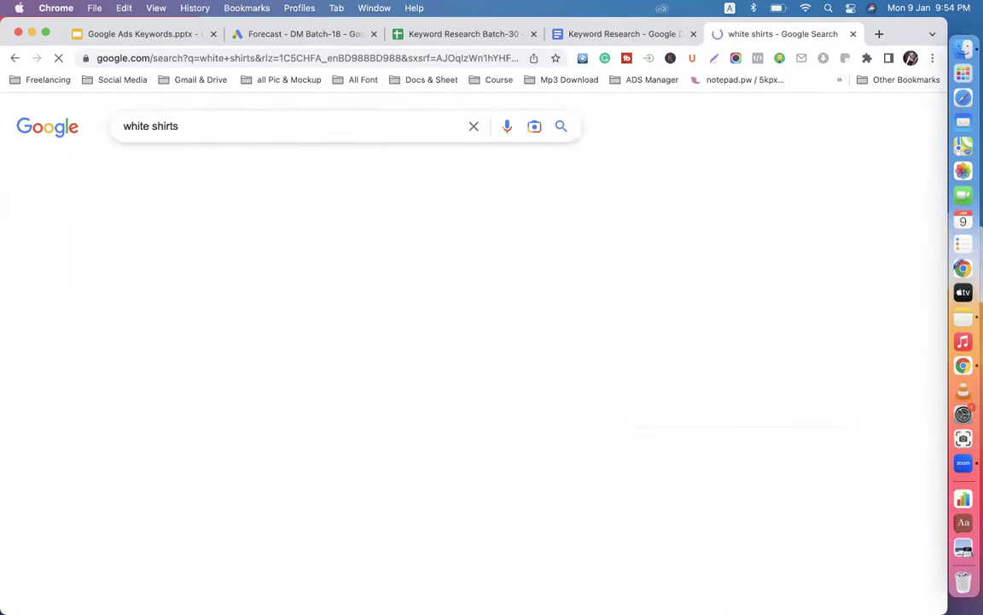
left_click(615, 36)
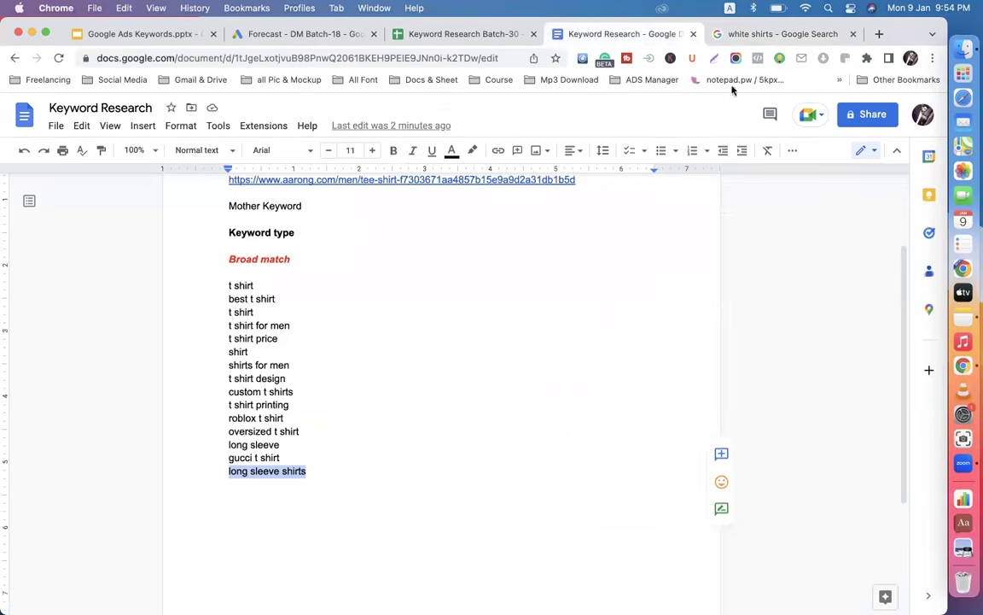
left_click(721, 36)
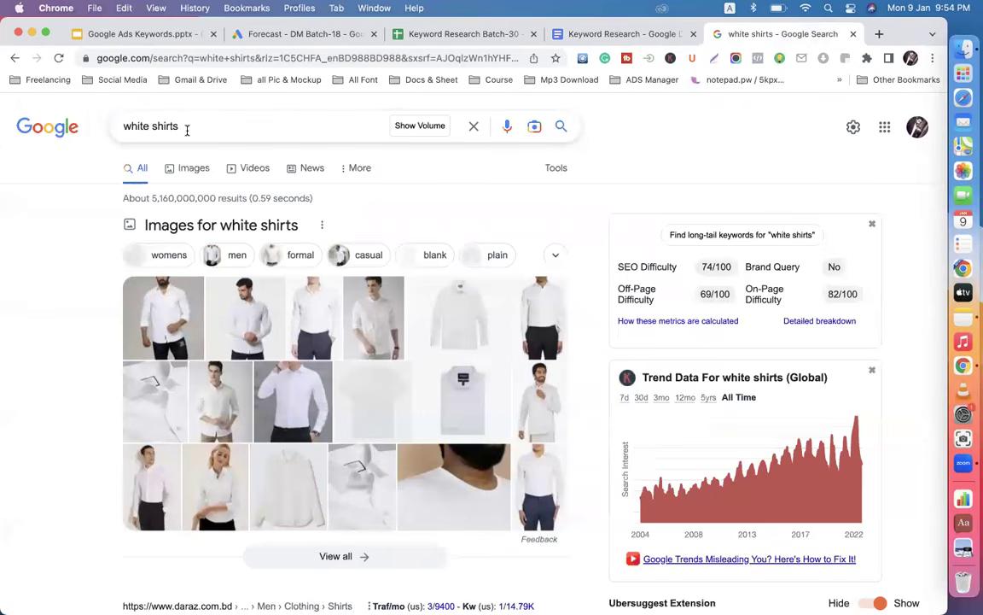
- Change the Google search to "white sleeve" and run it
left_click_drag(181, 126, 154, 126)
key("BackSpace")
type("sleeve")
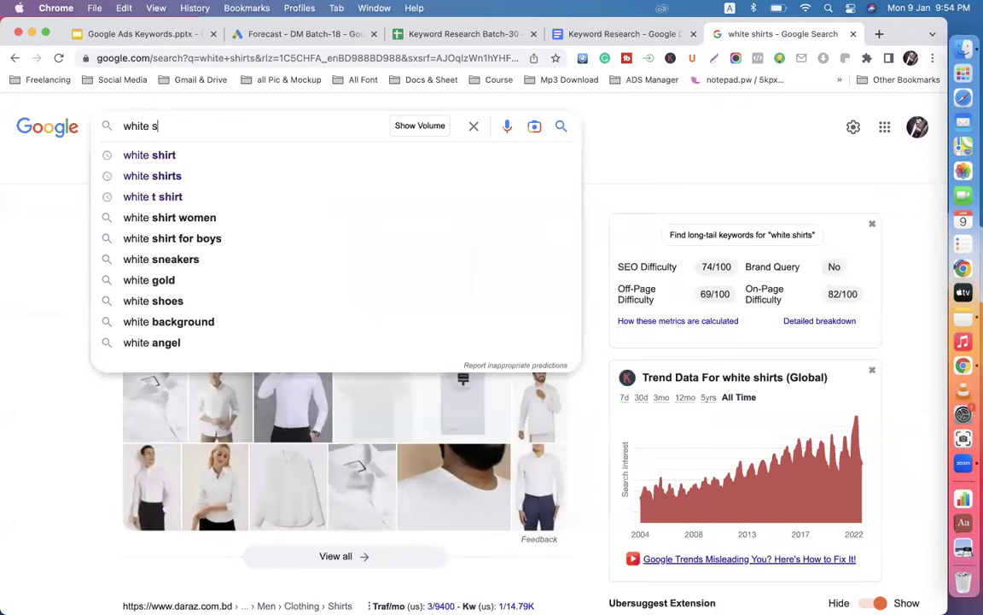
key("Return")
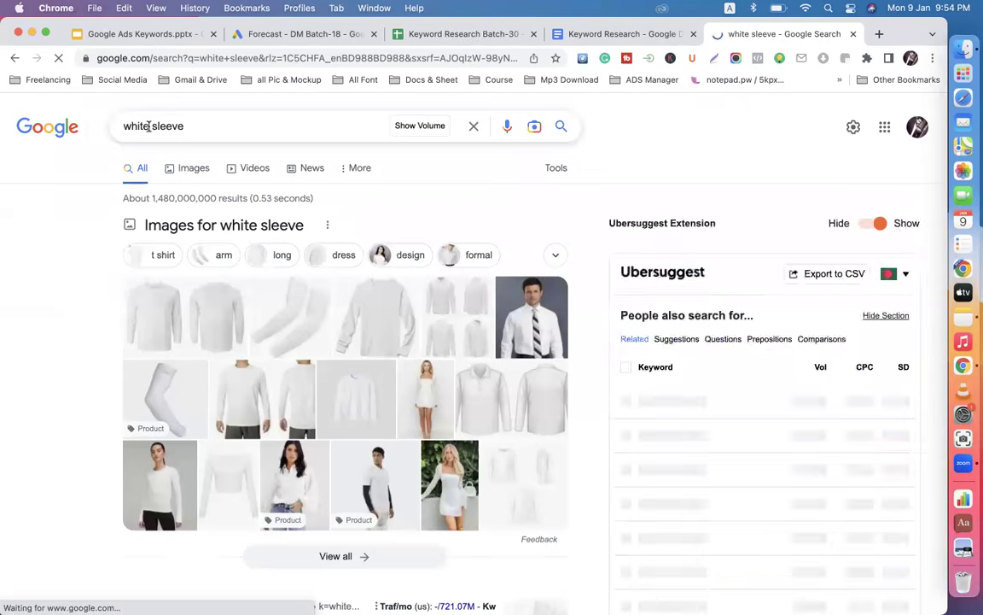
- Change the Google search to "black sleeve" and run it
left_click_drag(150, 127, 121, 127)
type("black")
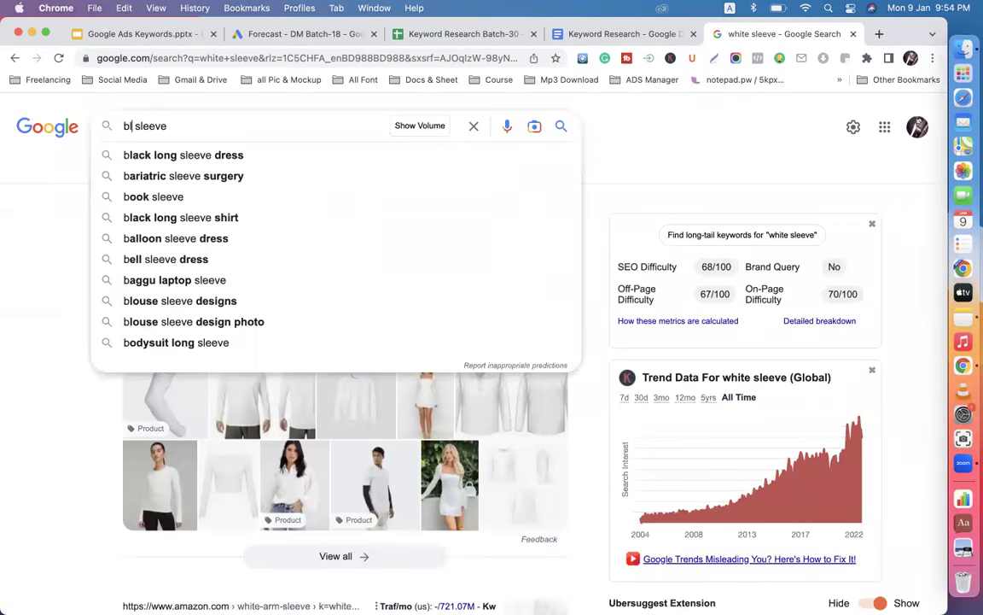
key("Return")
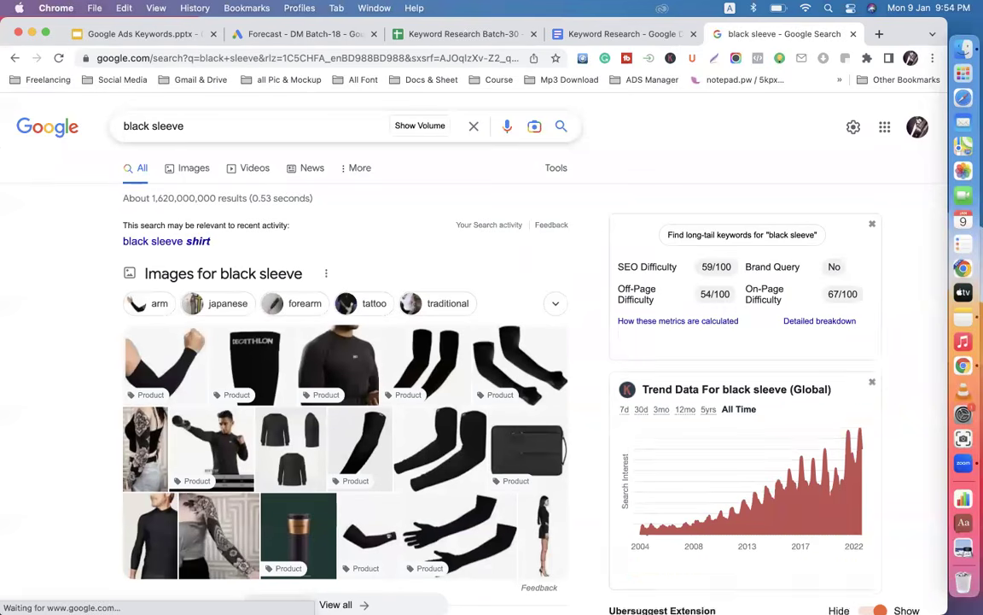
- Compare the "black sleeve" query with the document's keywords, highlighting "shirts" in "long sleeve shirts", and return to Google
left_click(597, 34)
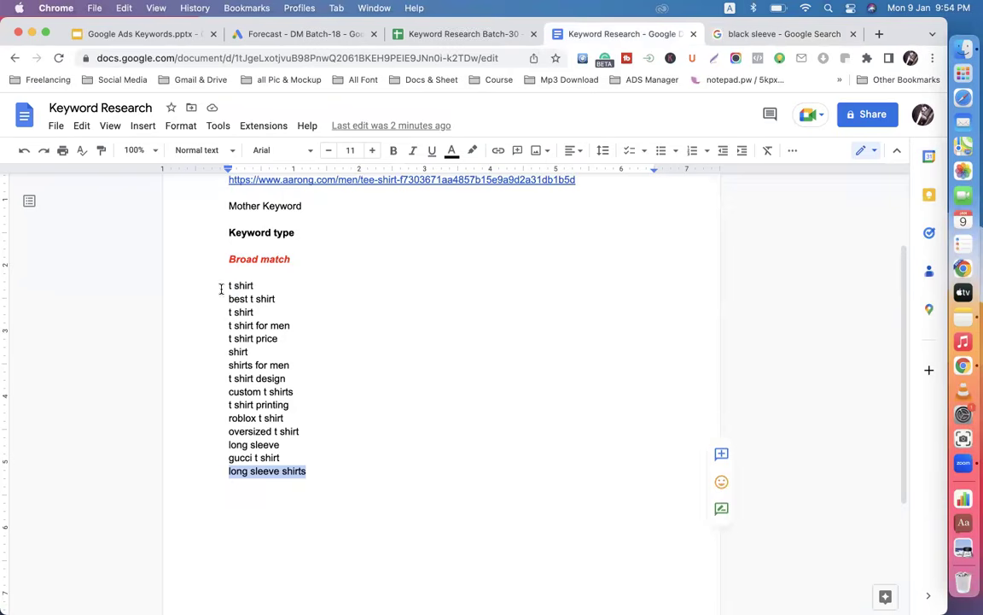
left_click_drag(227, 285, 282, 436)
left_click_drag(307, 472, 284, 472)
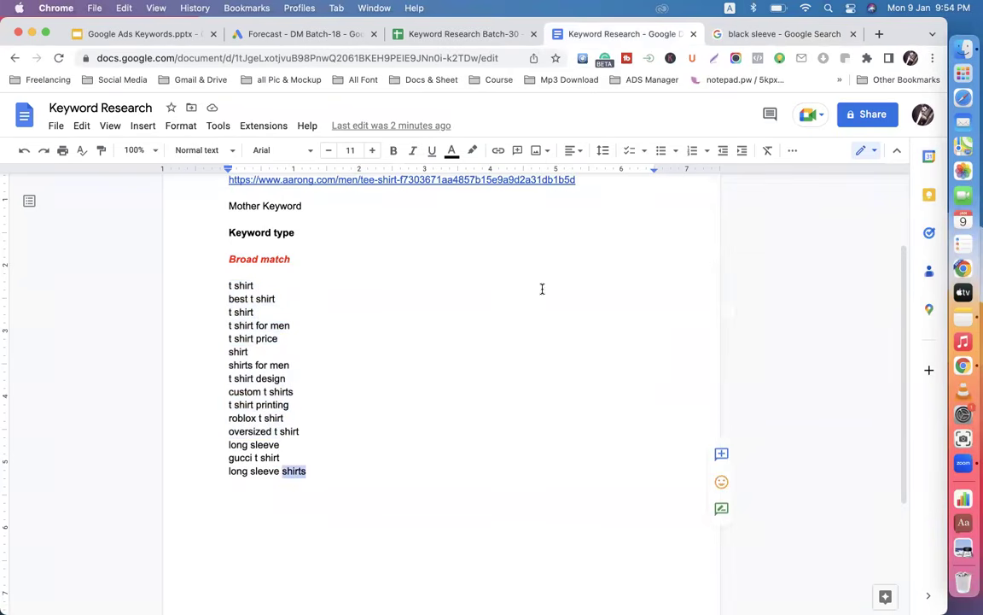
left_click(746, 35)
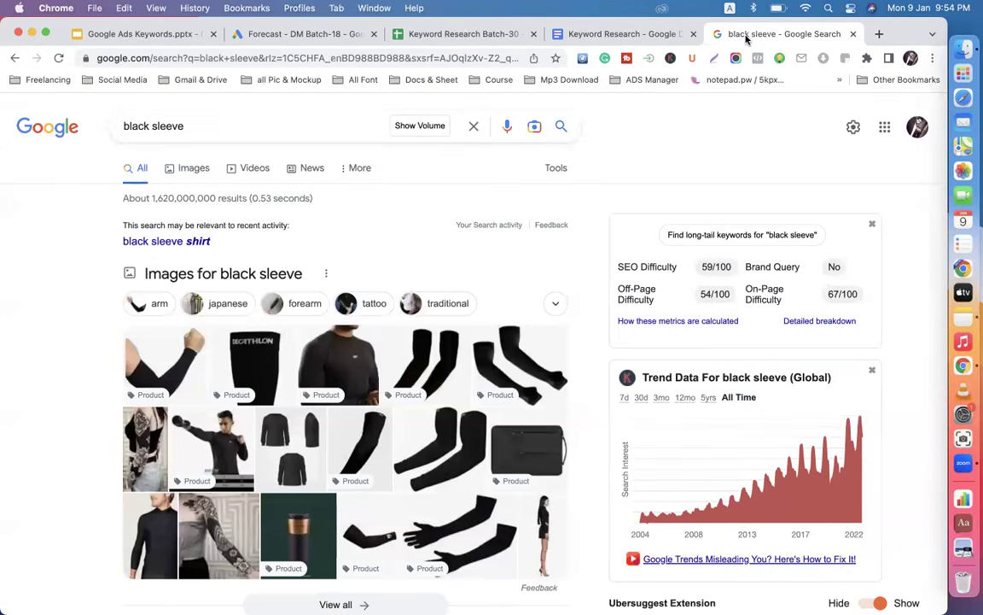
left_click(213, 124)
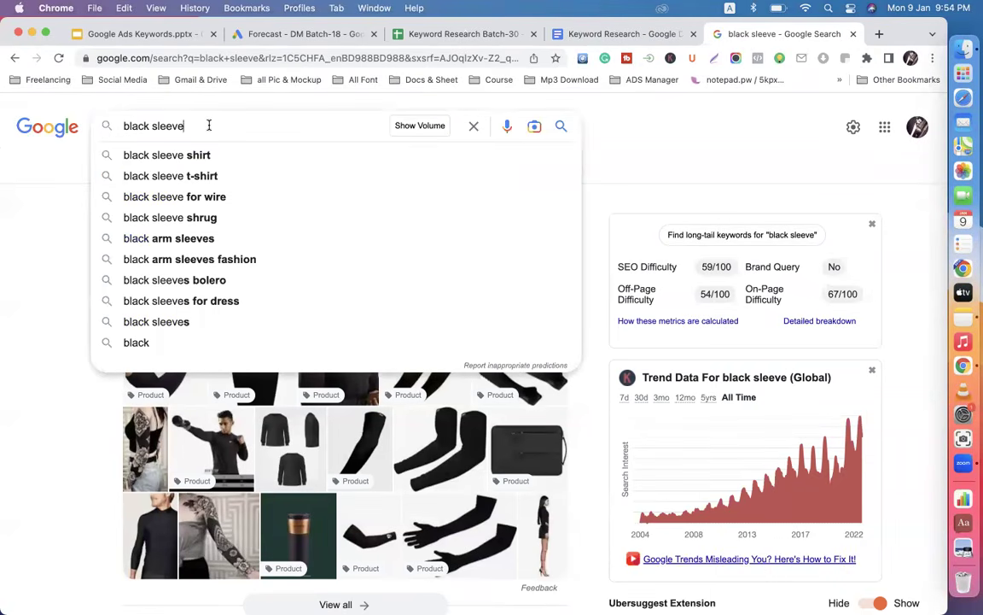
left_click(644, 34)
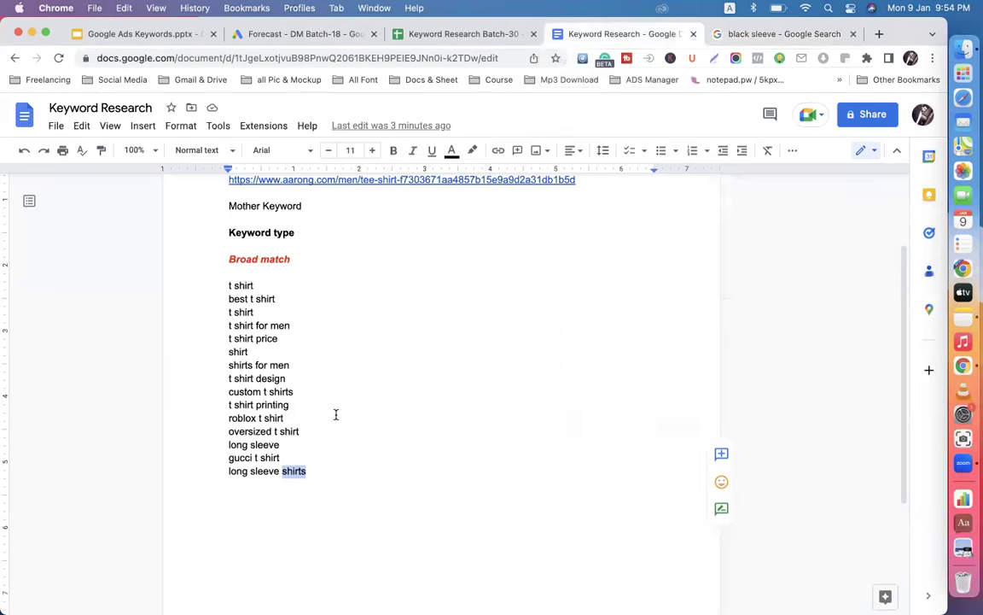
left_click(784, 33)
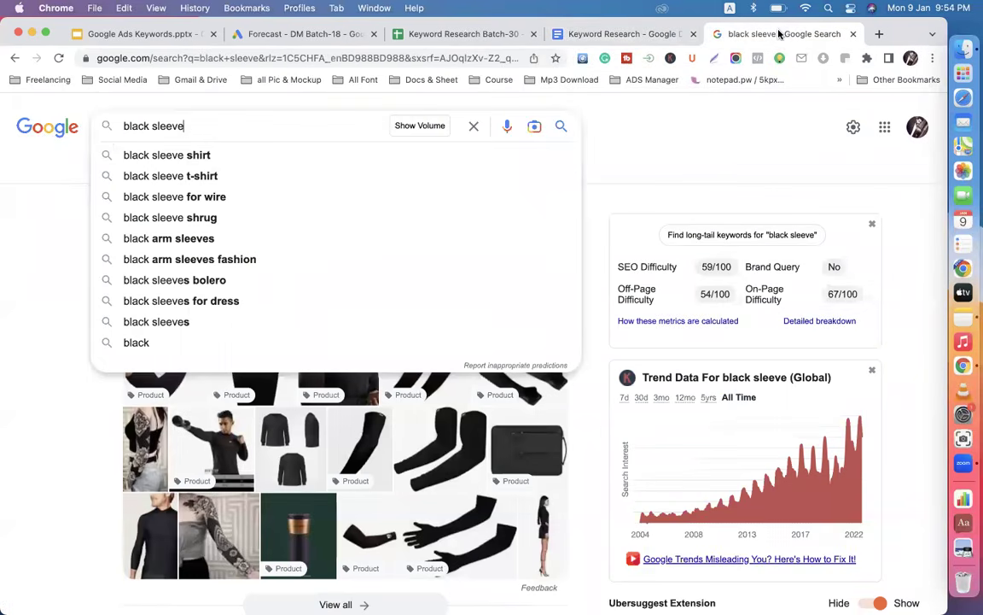
- Change the Google search to "black long" and run it
left_click_drag(189, 128, 151, 124)
type("long")
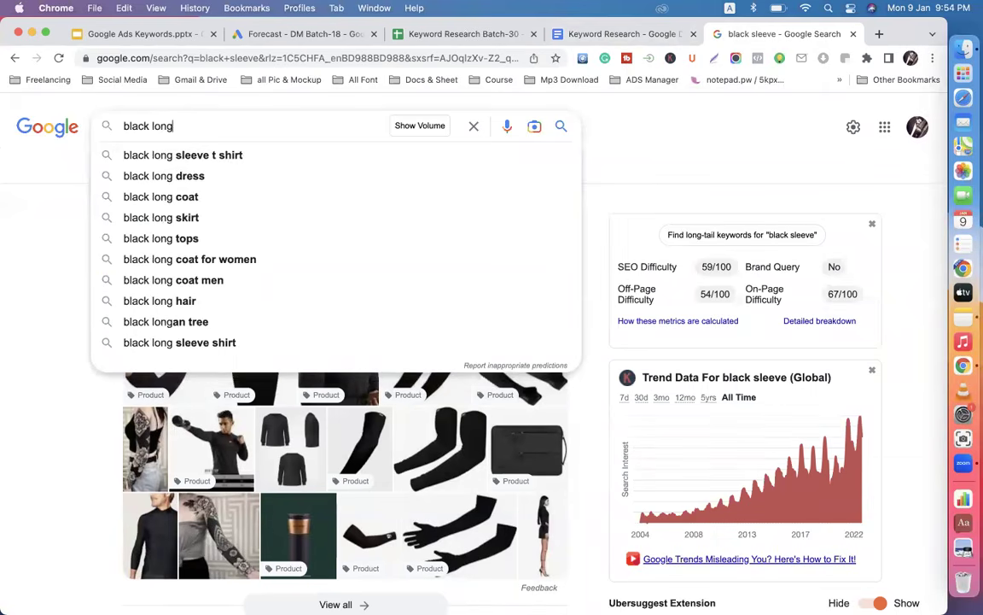
key("Return")
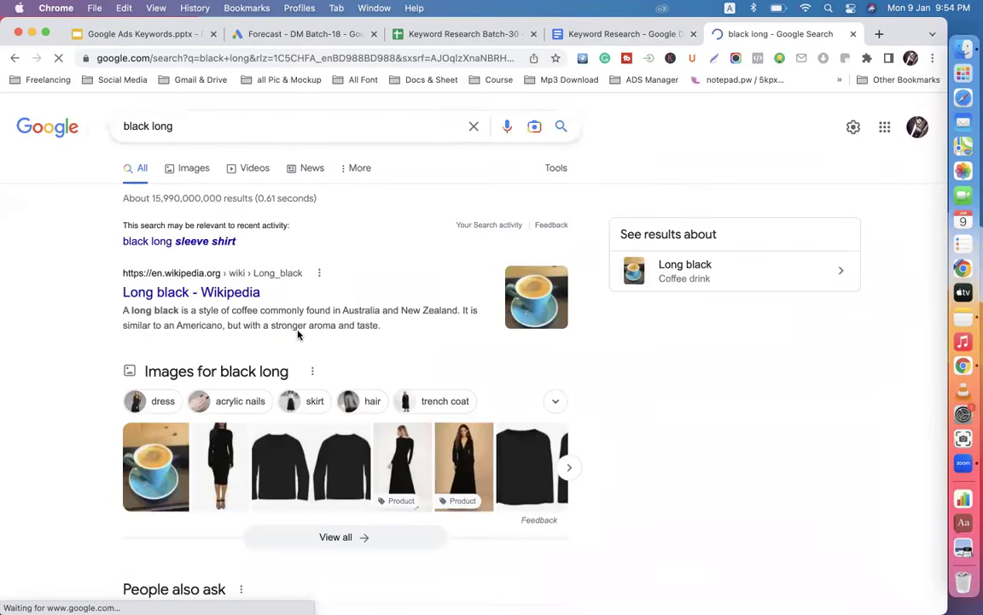
- Highlight "long" in the last keyword of the Keyword Research document, and review the Google suggestions for "black long"
left_click(620, 35)
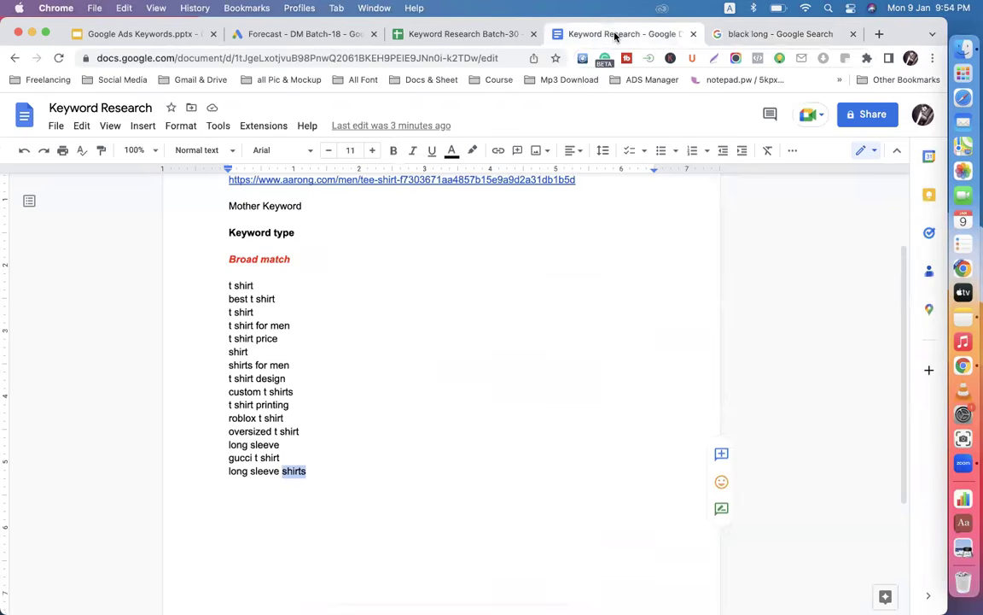
left_click_drag(229, 471, 244, 472)
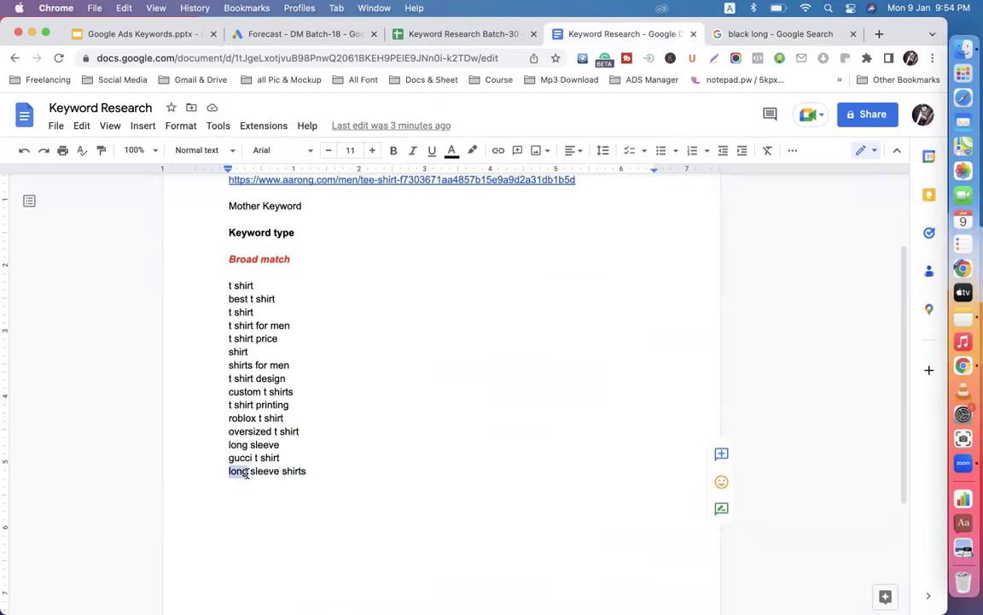
left_click(744, 38)
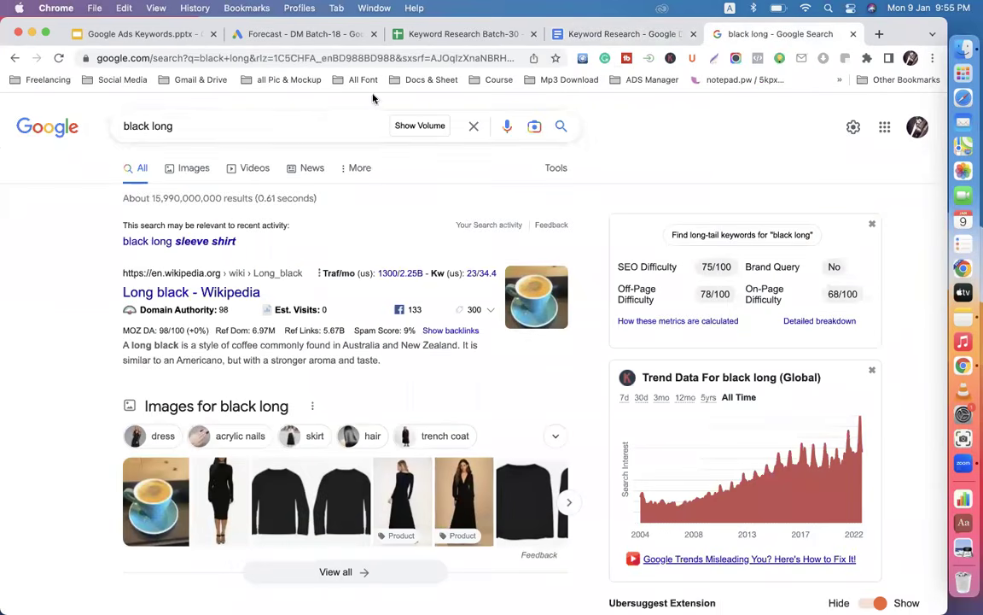
left_click(196, 126)
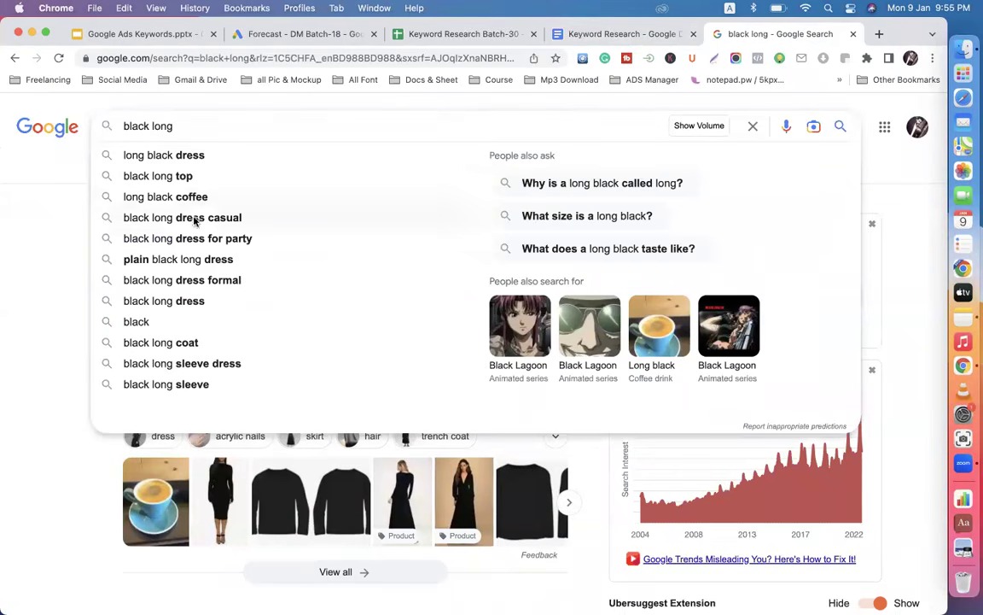
left_click(53, 358)
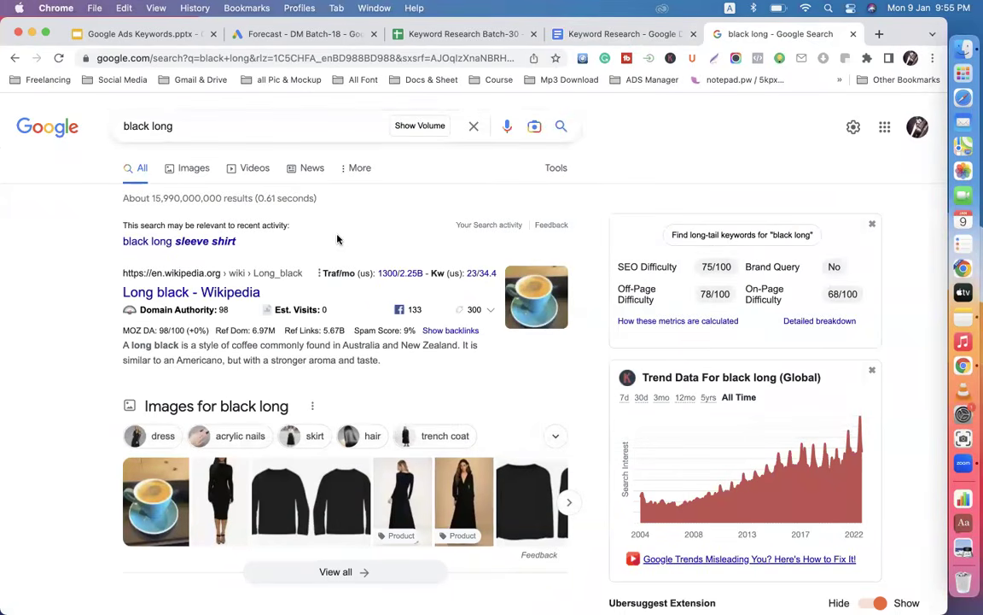
- Highlight "long sleeve shirts", "gucci" and the full keyword list in the Keyword Research document, and return to the "black long" results
left_click(632, 36)
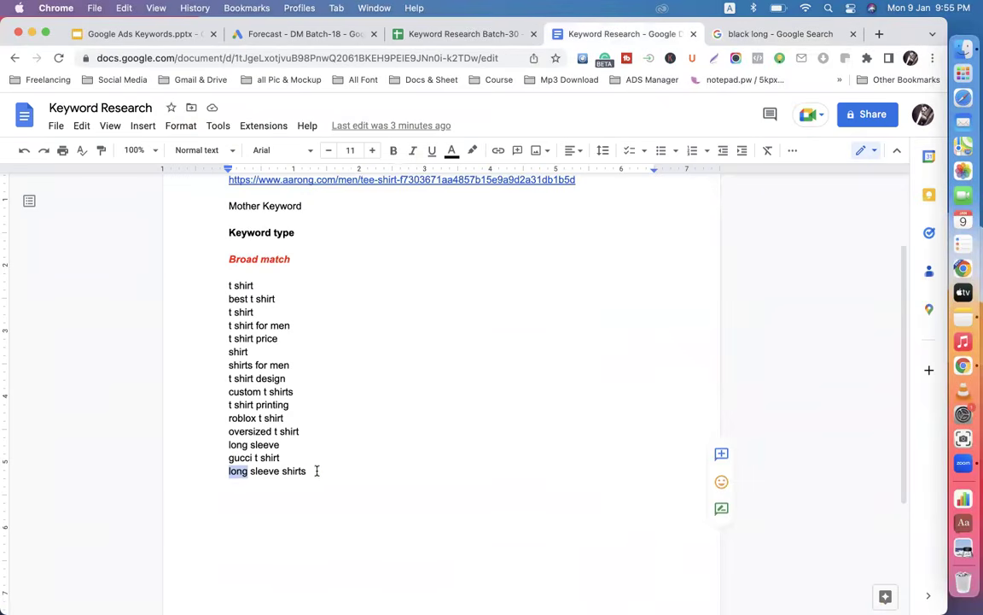
left_click_drag(314, 471, 207, 471)
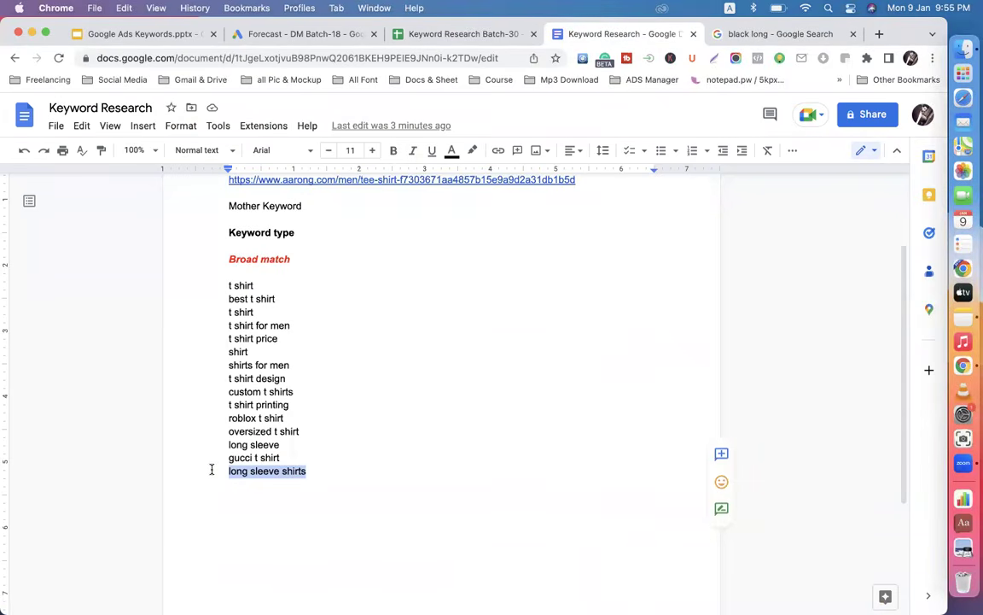
left_click_drag(202, 458, 253, 459)
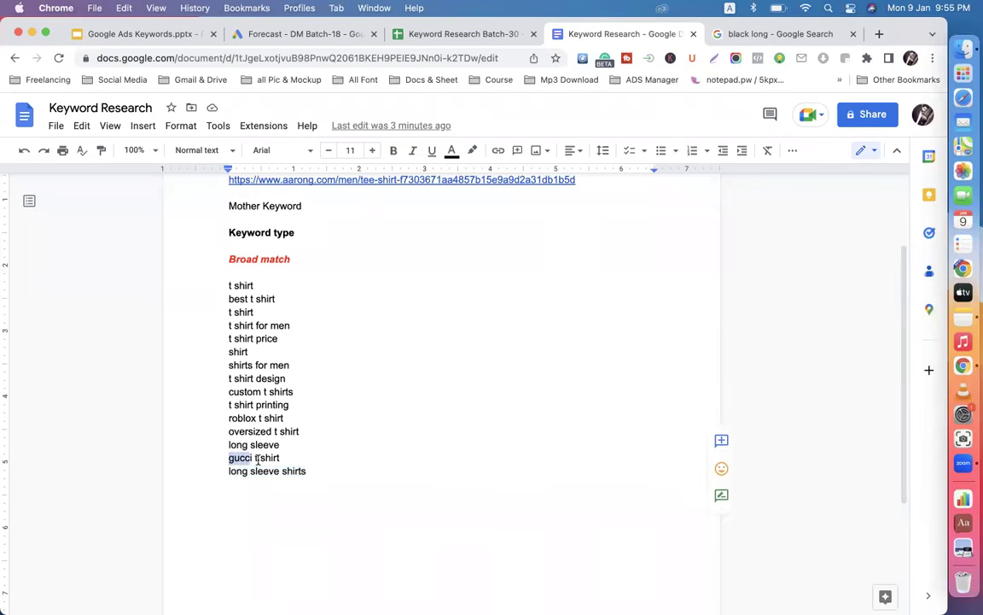
left_click_drag(221, 279, 329, 472)
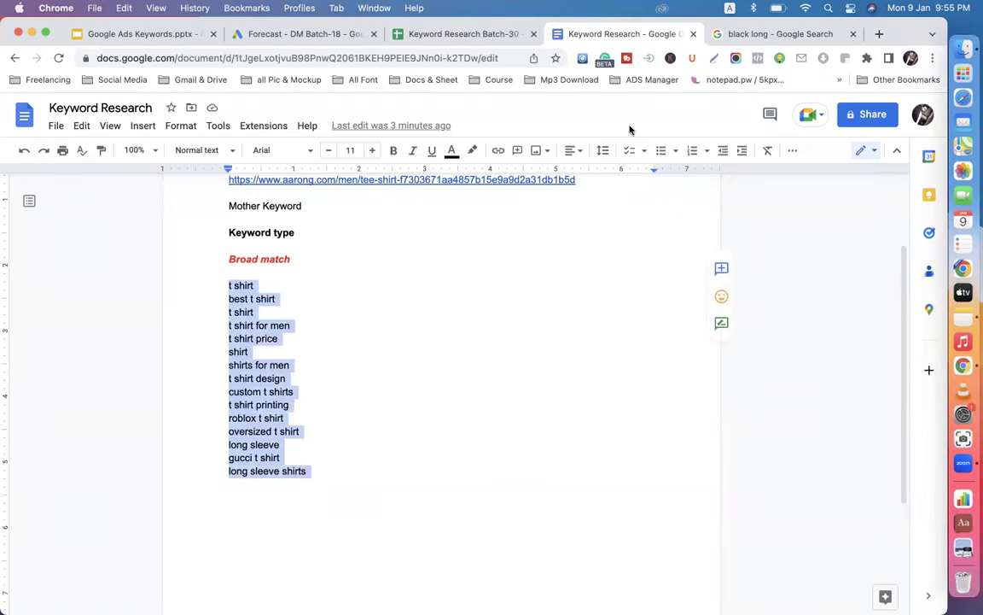
left_click(731, 33)
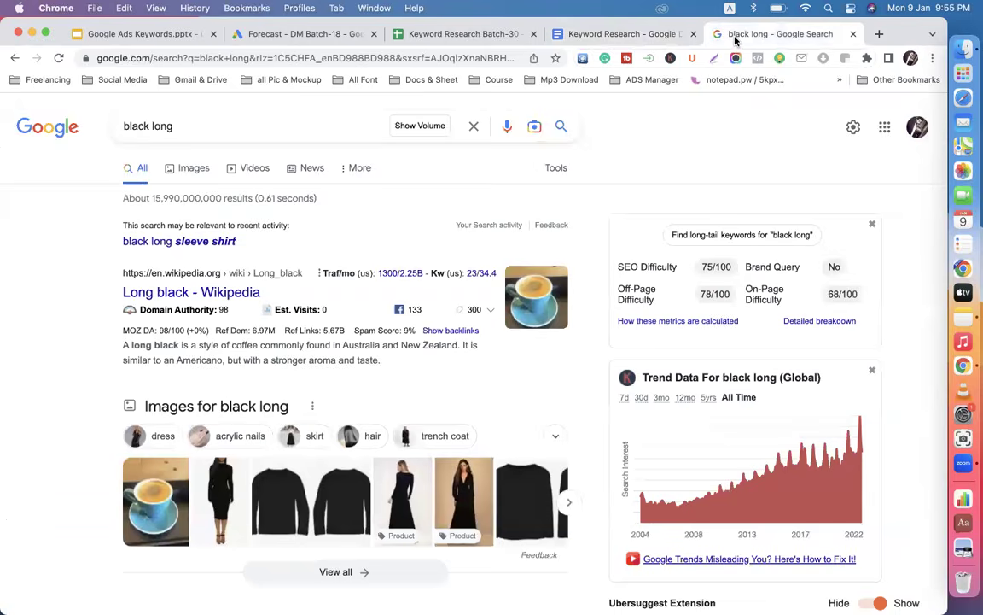
- Copy "long sleeve shirts" from the end of the Keyword Research document's keyword list and run it as the Google search
left_click(187, 125)
double_click(137, 126)
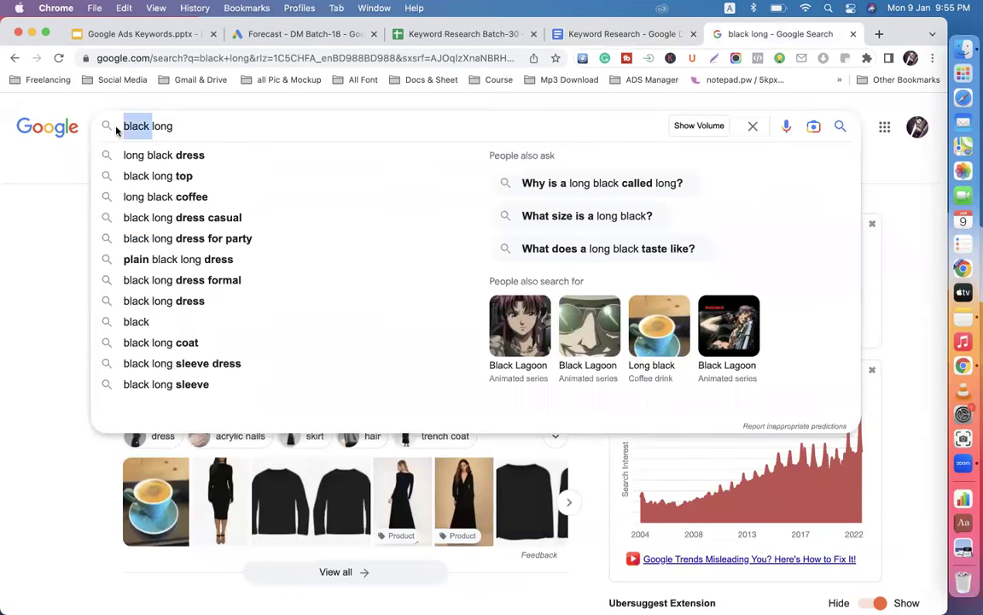
left_click(608, 32)
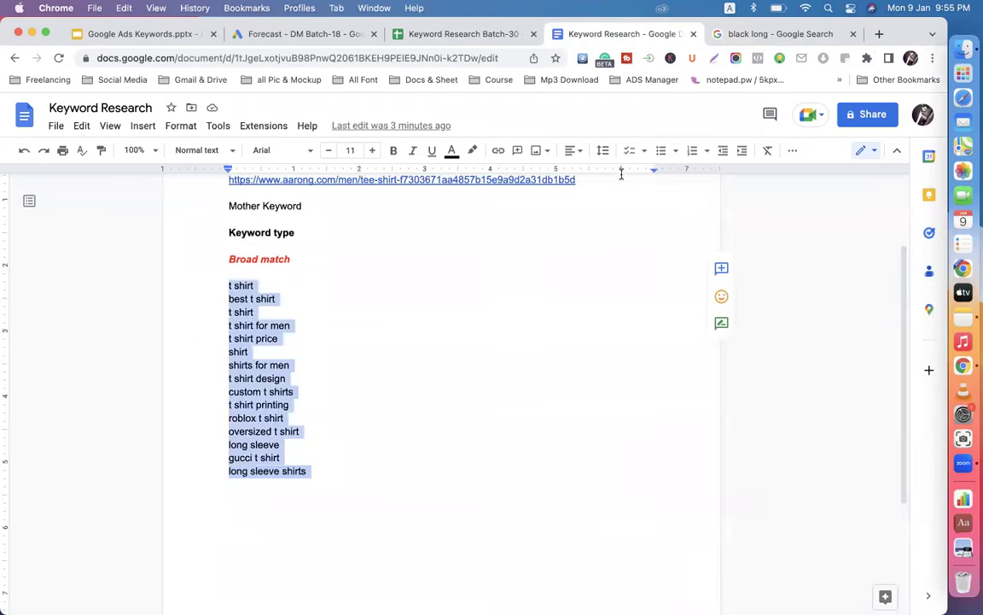
left_click(408, 395)
left_click_drag(309, 472, 229, 474)
key("super+c")
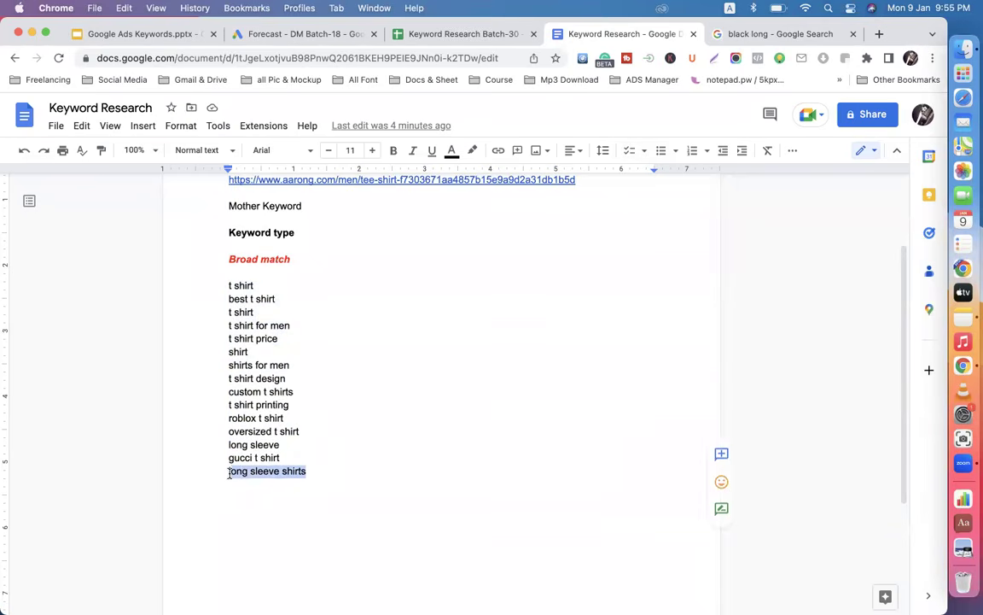
left_click(739, 35)
key("super+a")
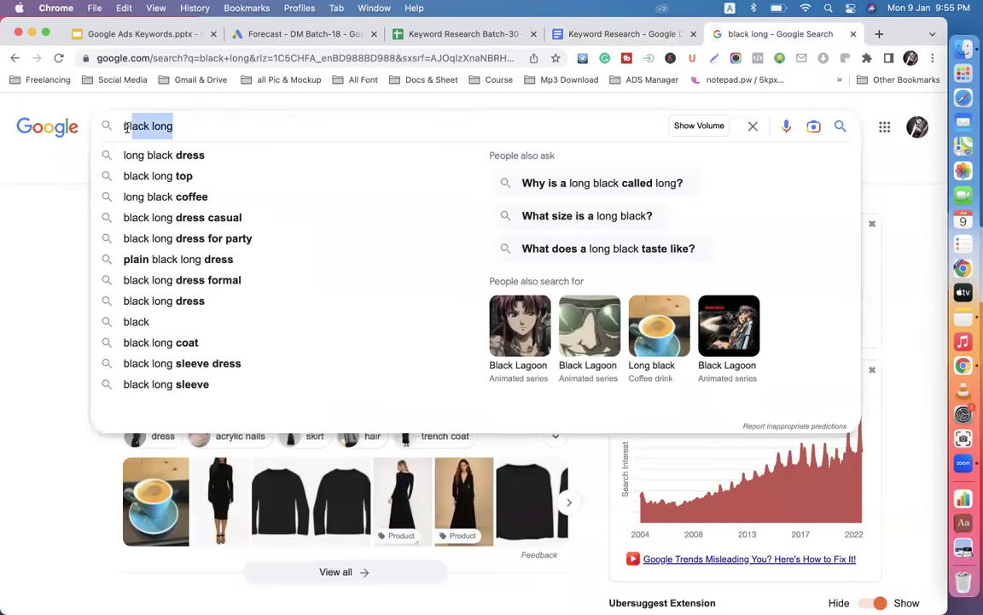
key("super+v")
key("Return")
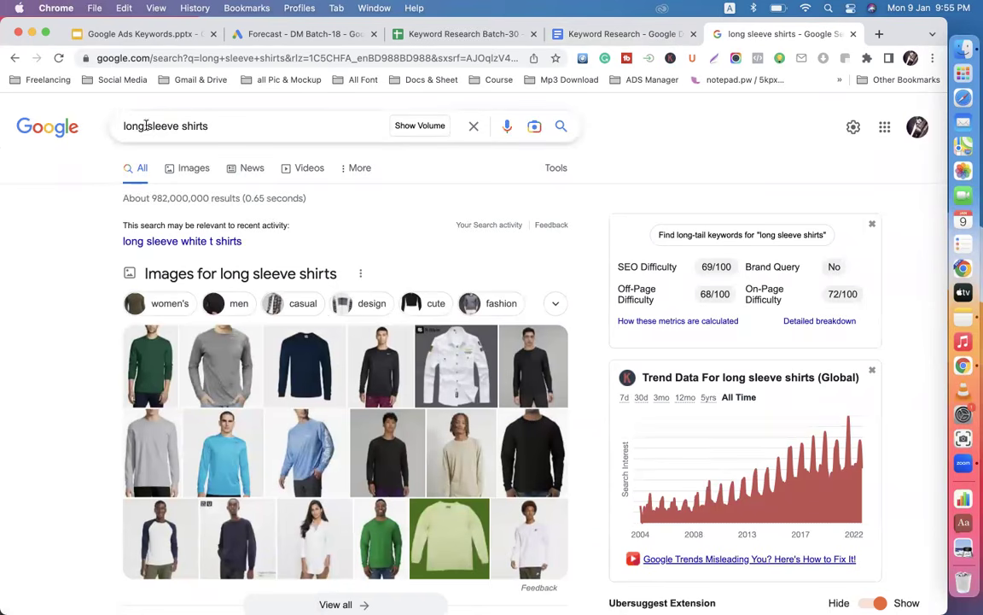
- Replace "sleeve shirts" with "black" in the Google query and run the search "long black"
left_click_drag(147, 126, 276, 132)
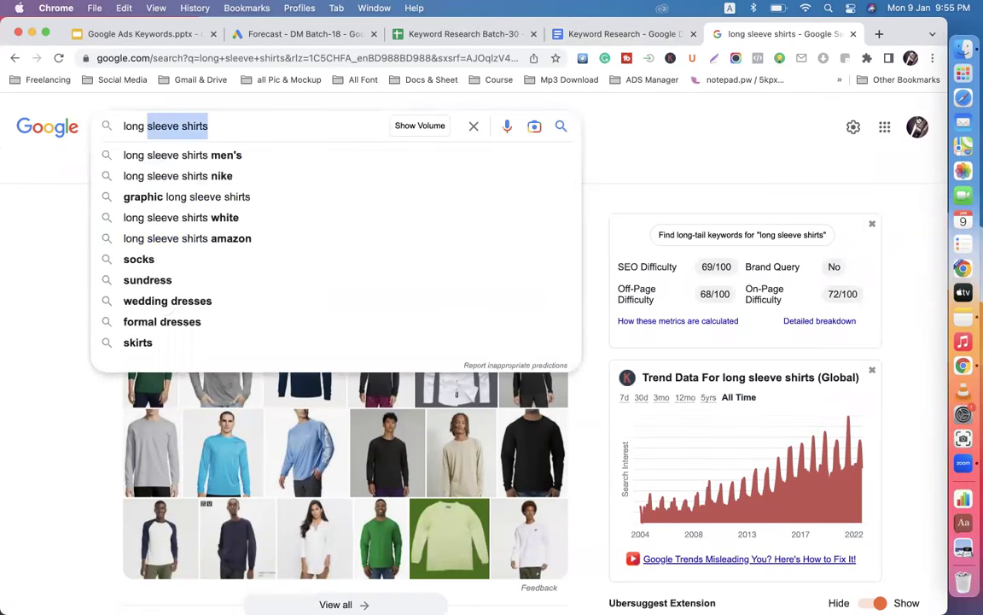
type("black")
key("Return")
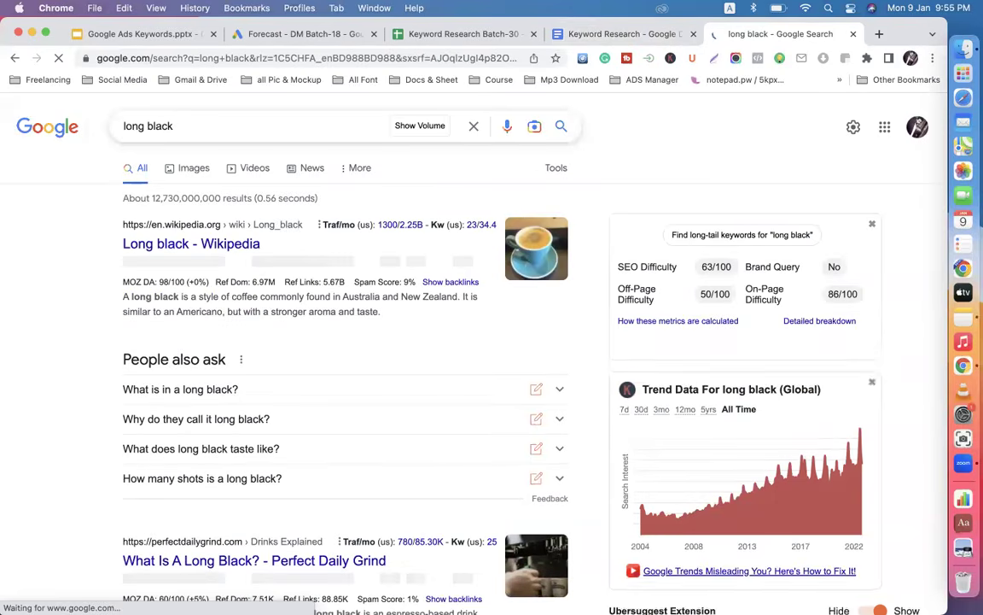
- Compare the "long black" query with the keywords in the Keyword Research document, and review the Keyword Match Types slide
left_click(122, 124)
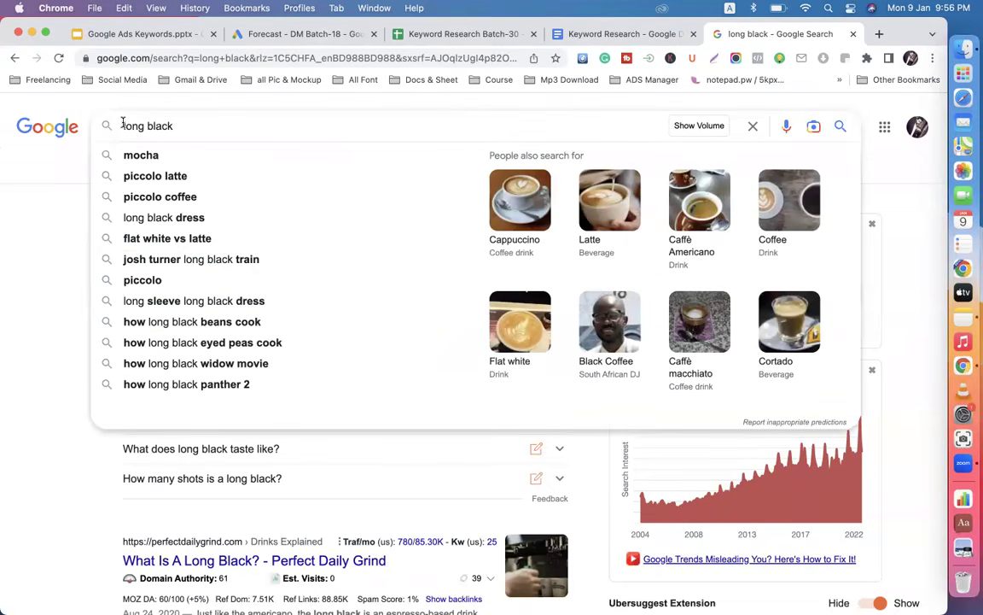
left_click(613, 34)
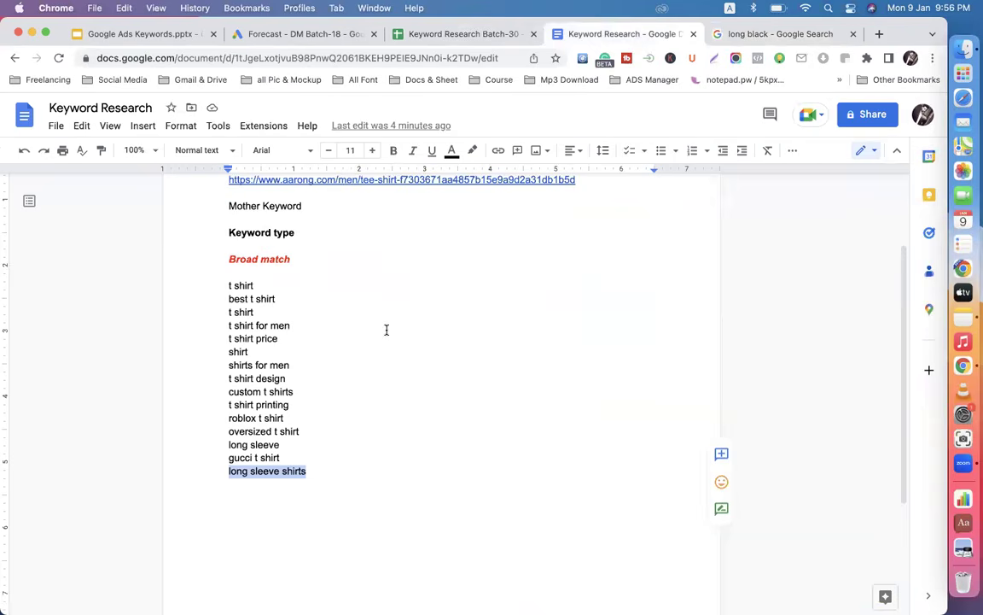
mouse_move(228, 284)
left_mouse_down()
mouse_move(314, 469)
mouse_move(246, 416)
mouse_move(221, 289)
left_mouse_up()
left_click(773, 33)
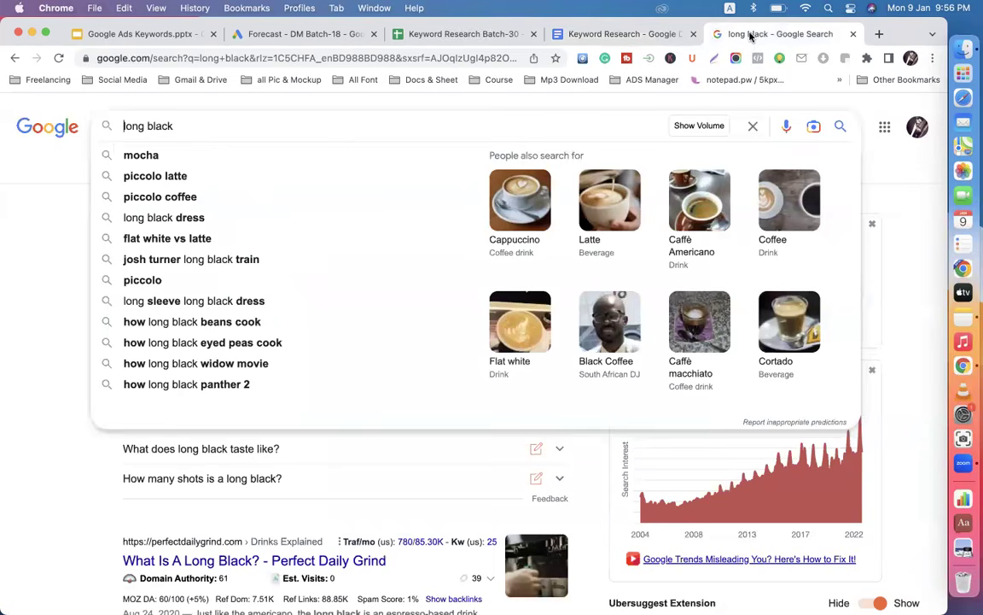
double_click(159, 126)
left_click(141, 35)
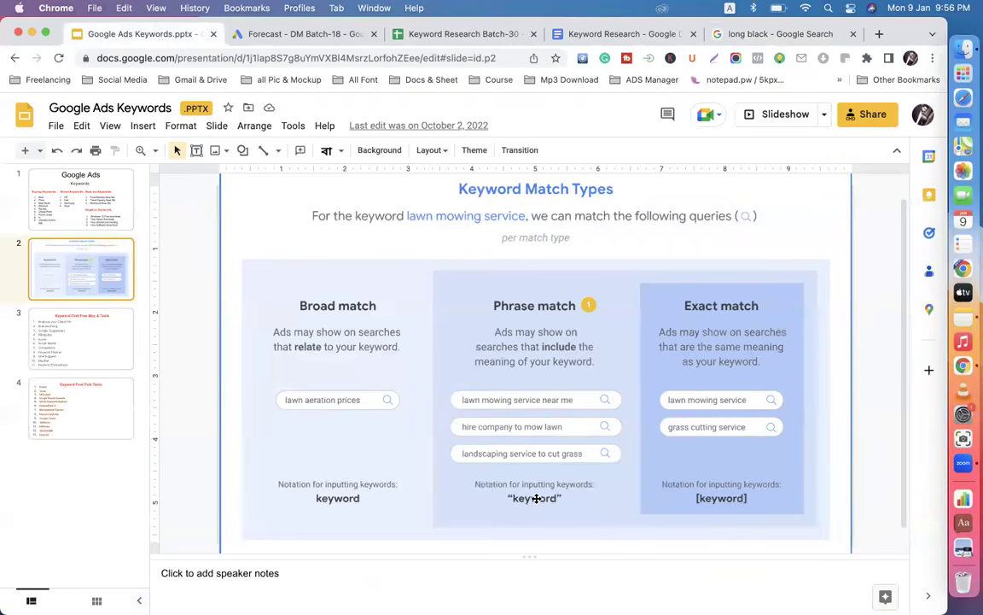
- Add the heading "Pharse Match" below the broad match keyword list in the Keyword Research document, leaving a blank line between them
left_click(621, 34)
left_click_drag(320, 464, 231, 244)
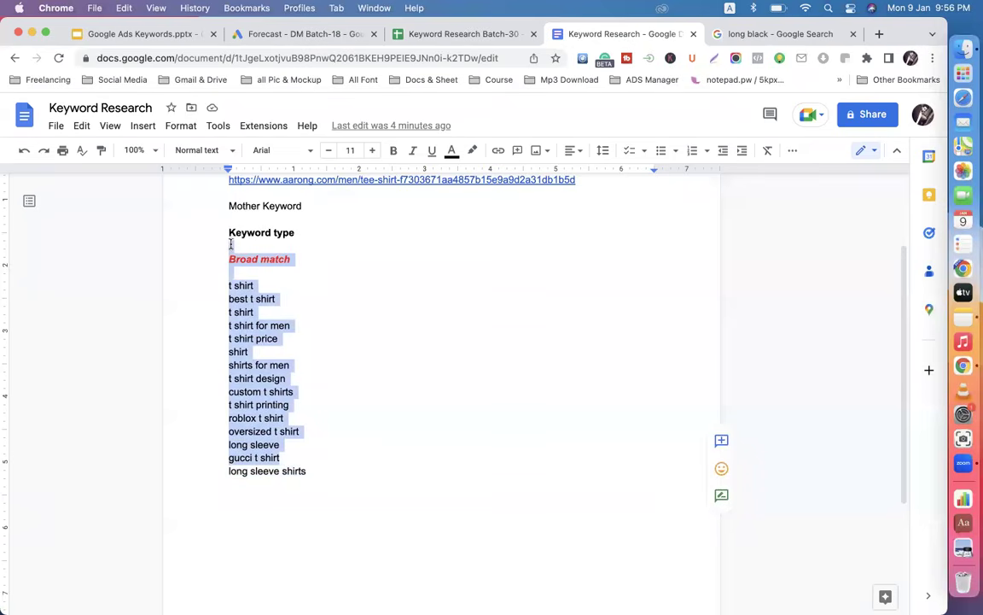
left_click(331, 457)
scroll(332, 457, "down", 2)
left_click(323, 416)
key("Return")
key("Return")
type("Phar")
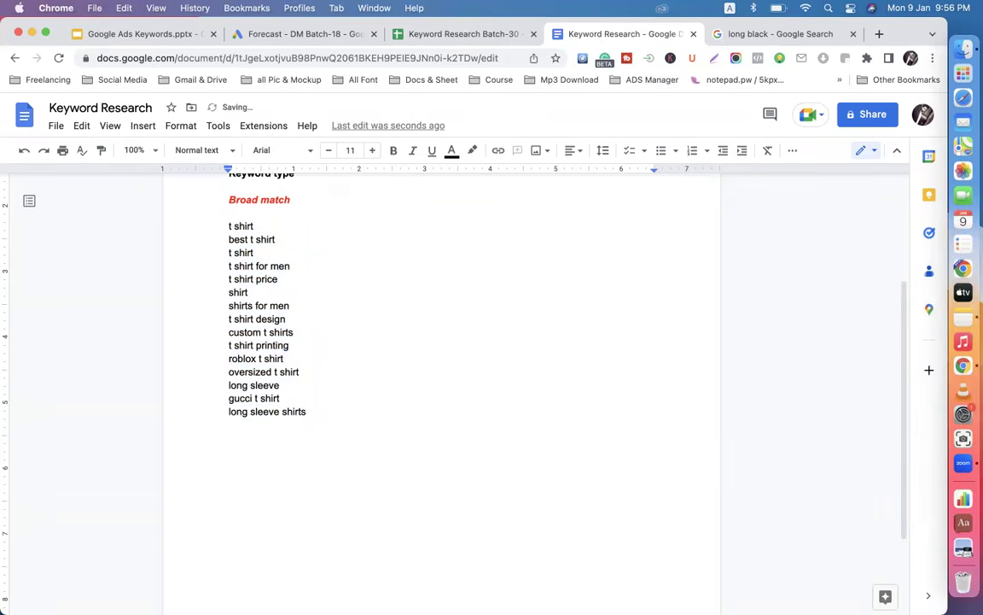
type("se Match")
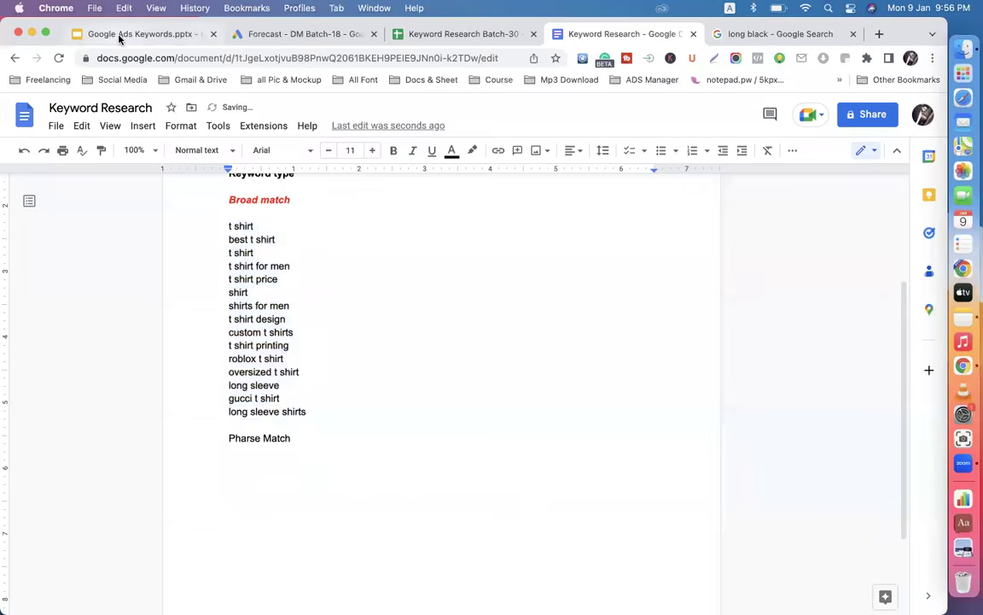
- Check the phrase match column on the Keyword Match Types slide, and format the document's "Pharse Match" heading in italic red
left_click(120, 34)
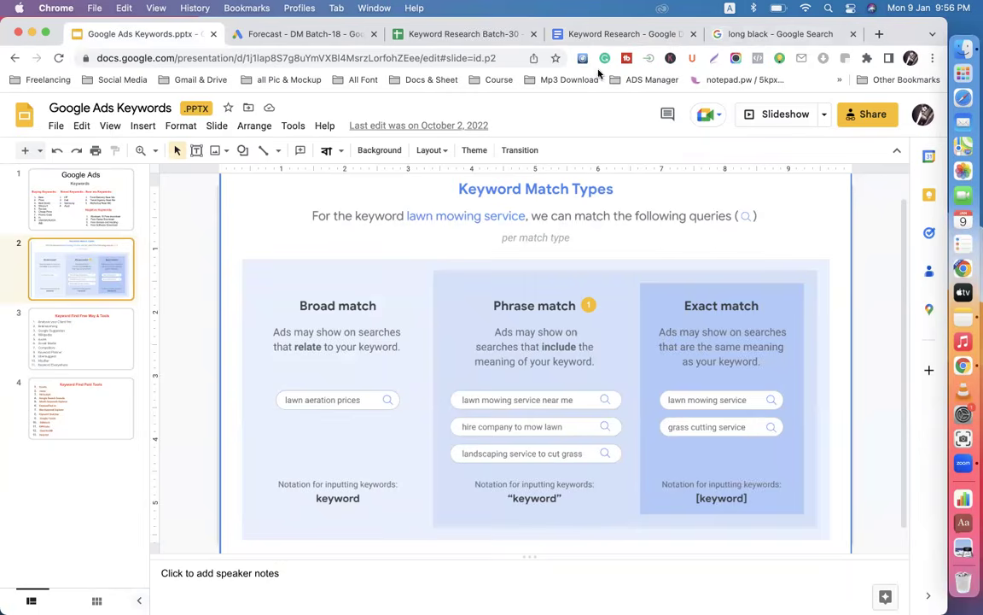
left_click(603, 35)
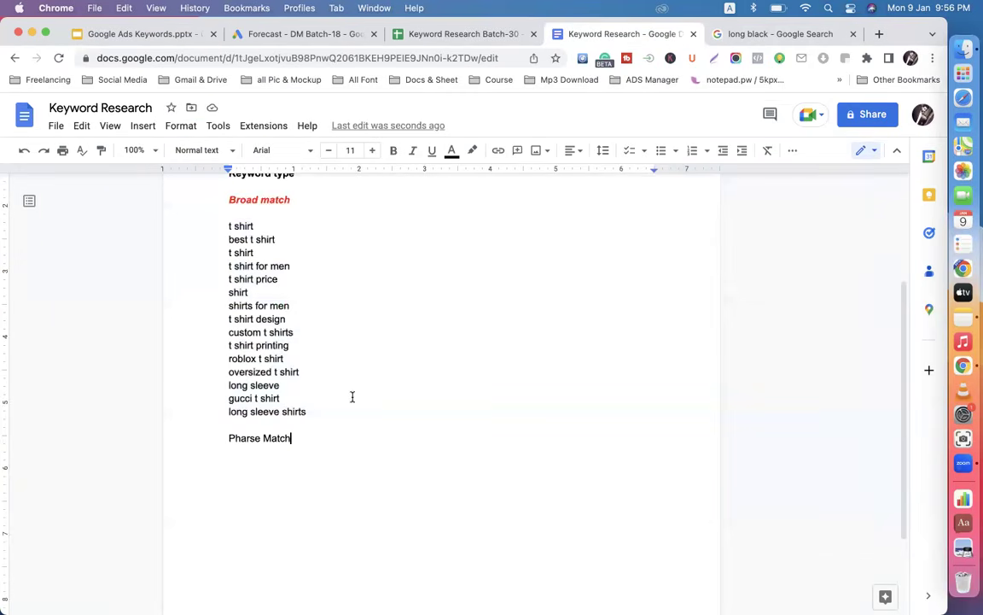
left_click_drag(308, 433, 228, 438)
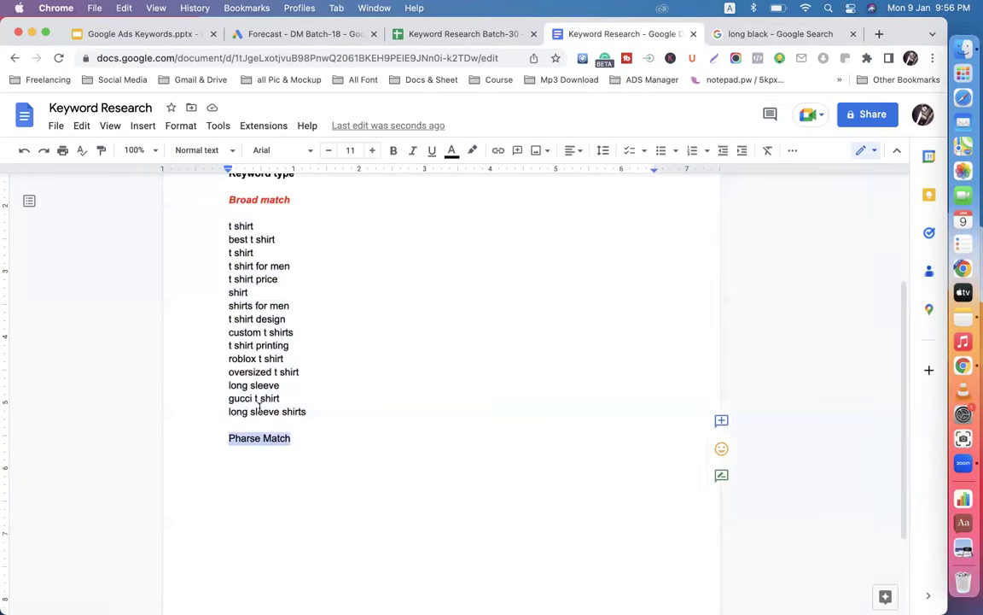
left_click(413, 150)
left_click(450, 154)
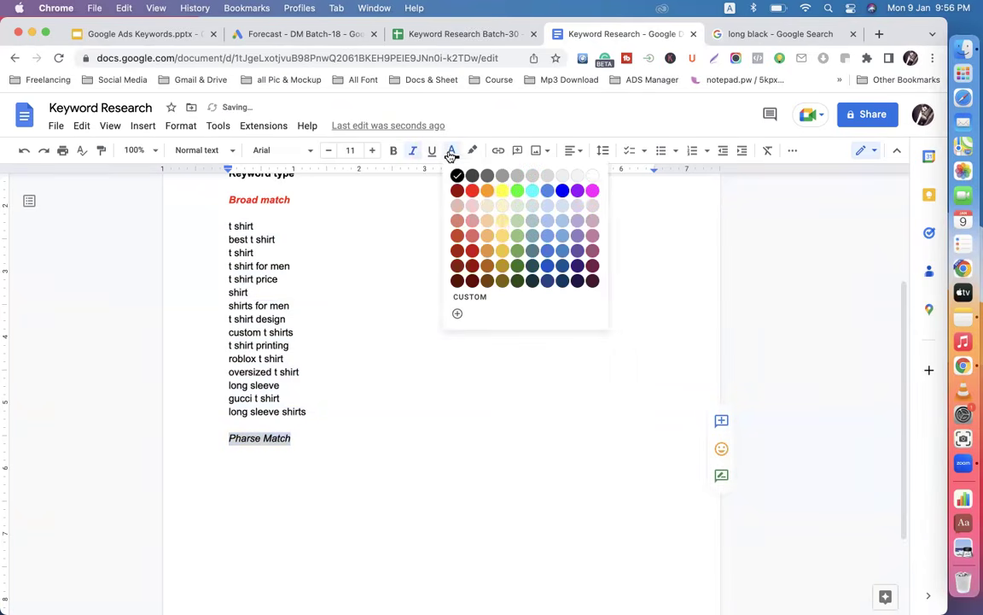
left_click(474, 190)
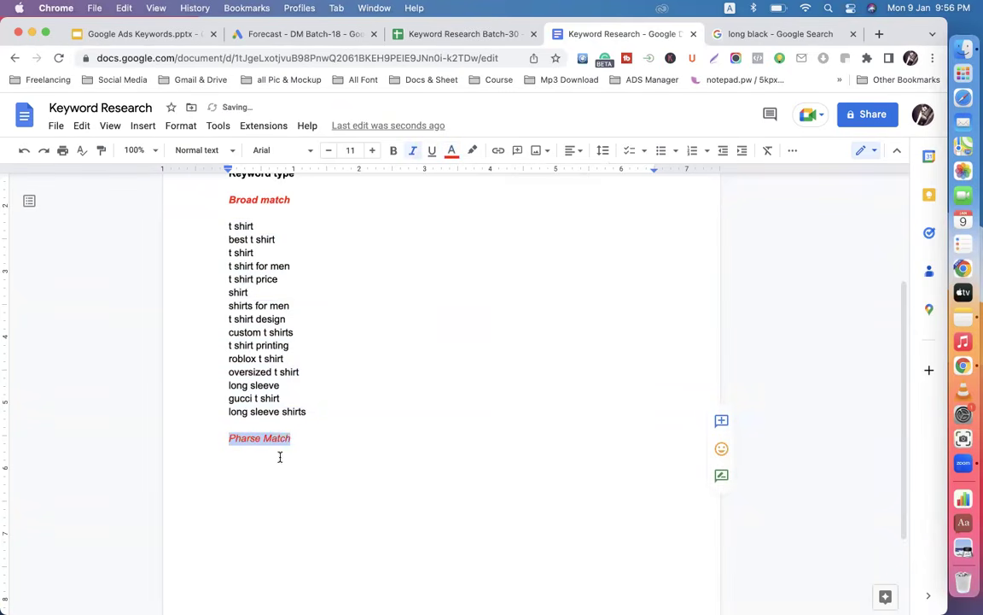
- Start a new line below the "Pharse Match" heading after a blank line, with the text colour set to black
left_click(287, 446)
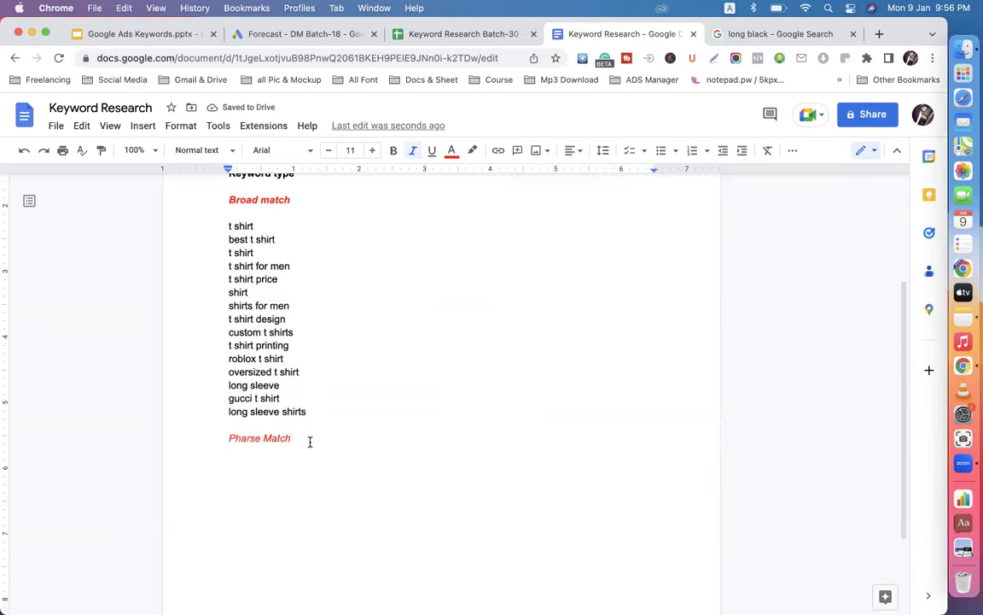
key("Return")
key("Return")
left_click(452, 151)
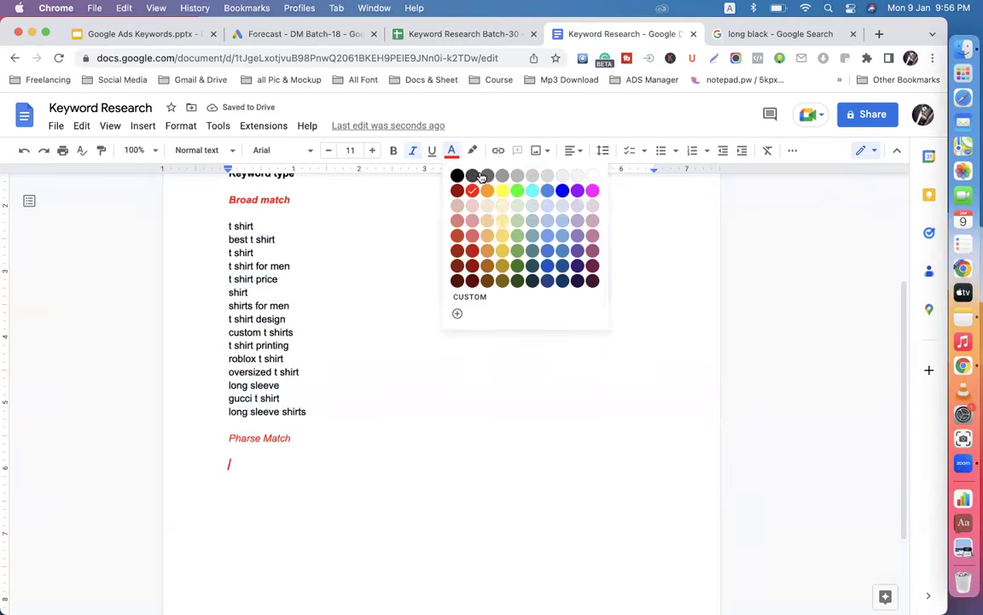
left_click(480, 176)
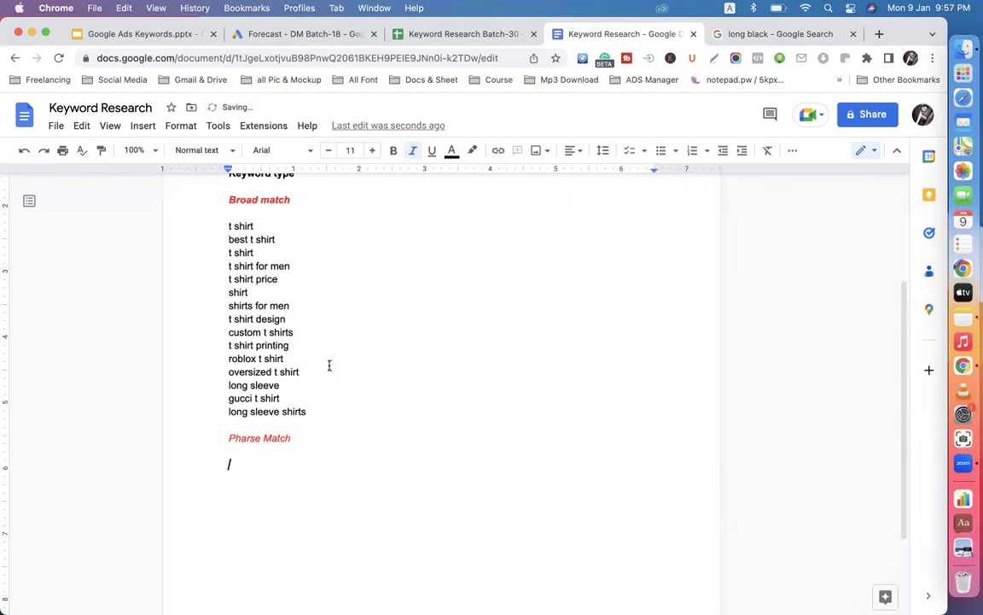
- Copy "t shirt for men" from the broad match list to the line below "Pharse Match", with italics turned off
left_click(294, 266)
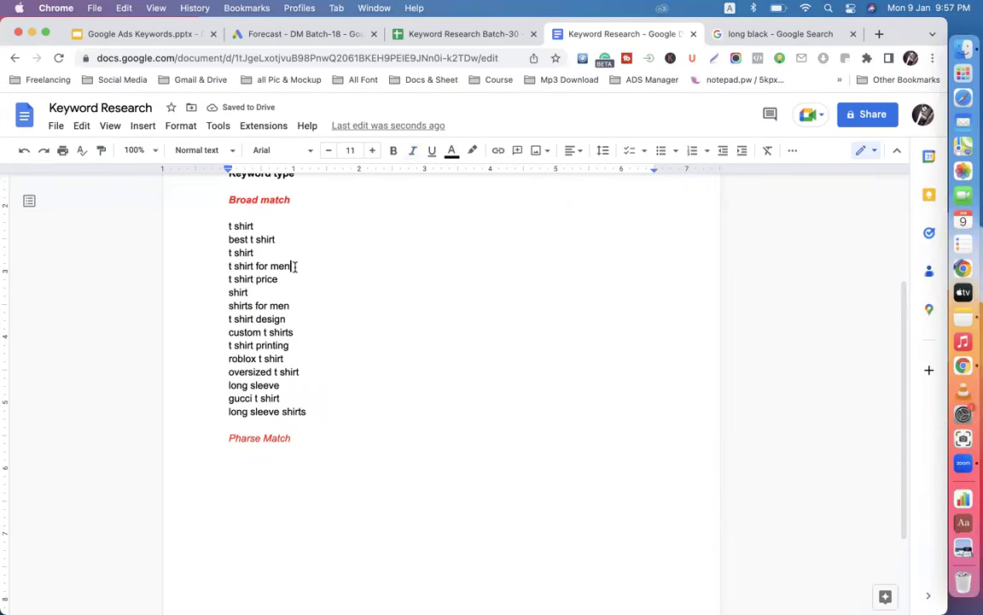
left_click_drag(295, 266, 226, 266)
key("super+c")
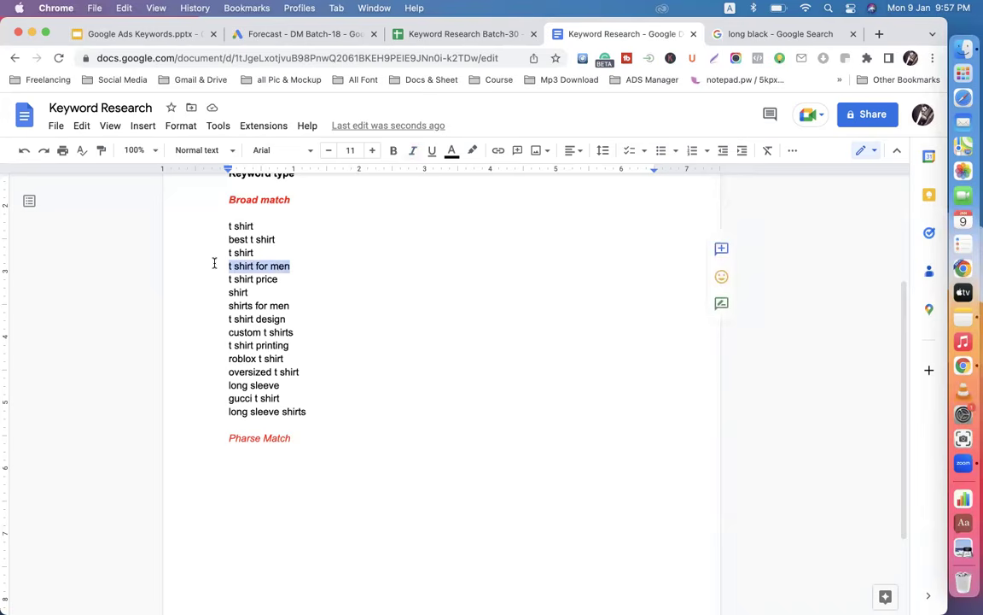
left_click(248, 475)
type("V")
key("BackSpace")
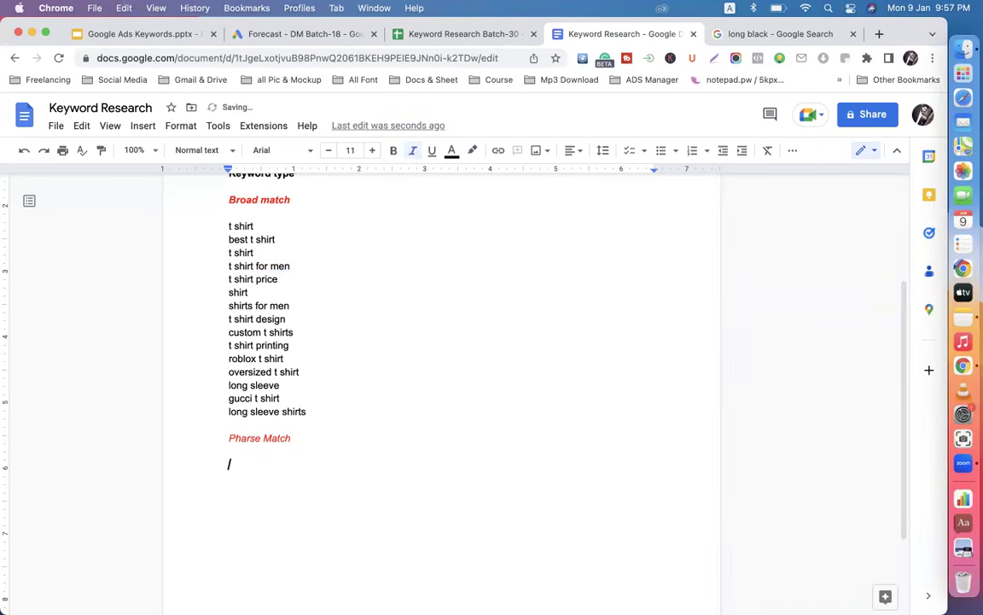
left_click(413, 156)
key("super+v")
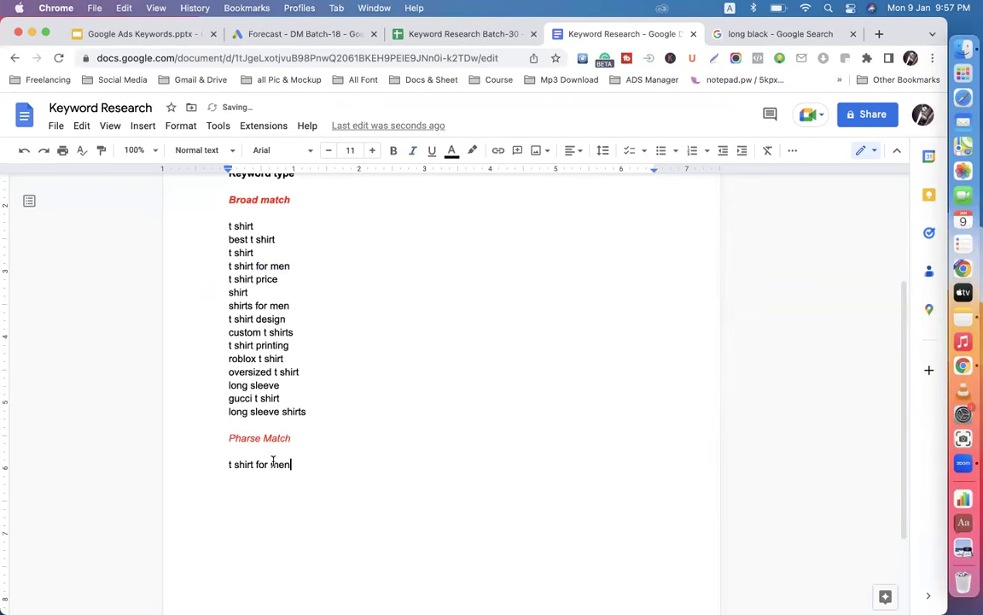
- Enclose the phrase match keyword "t shirt for men" in double quotation marks and start a new line below it
type("\"")
left_click(227, 464)
type("\"")
left_click(314, 466)
key("Return")
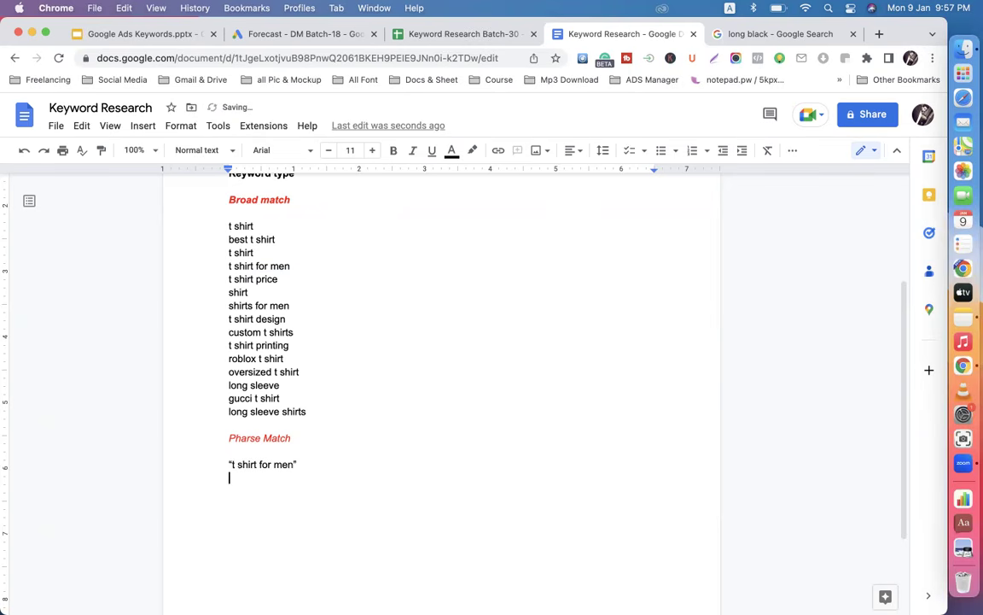
- Add "best t shirt" in double quotation marks as the second phrase match keyword
type("\" bes")
type("t t shirt")
type("\"")
key("Return")
- Add "long sleeve shirt" in double quotation marks as the third phrase match keyword, with a lowercase "l"
type("\"long")
type(" slee")
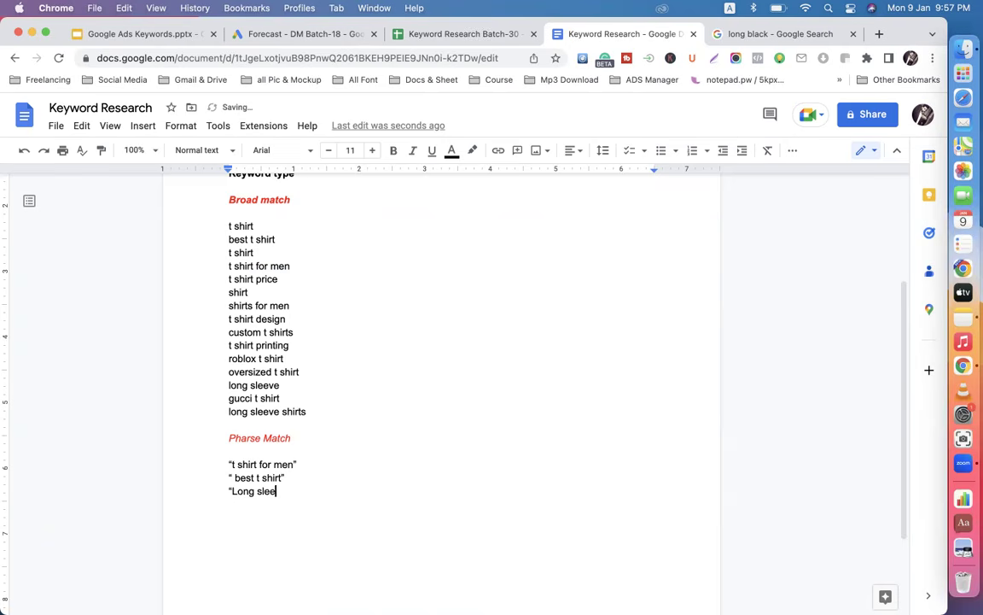
type("ve")
type(" shir")
type("t\"")
left_click(235, 492)
key("BackSpace")
type("l")
left_click(325, 491)
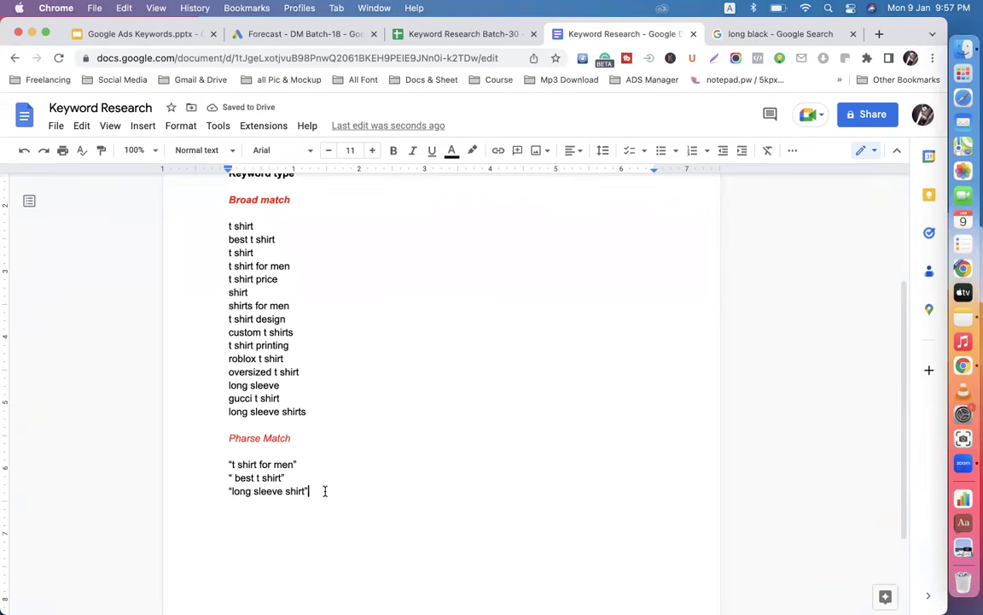
- Add "t shirt price" in double quotation marks as the fourth phrase match keyword
key("Return")
type("\"")
type(" t shir")
type("t price")
type("\"")
- Highlight the quoted phrase match keywords, compare them with the "long black" Google query, and return to the Keyword Match Types slide
scroll(260, 455, "down", 3)
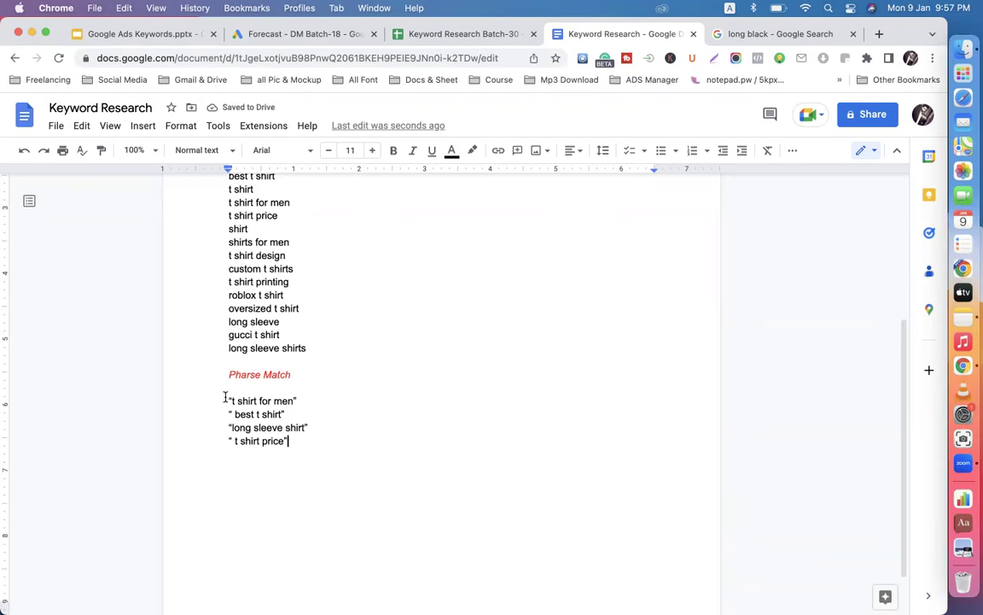
left_click_drag(226, 398, 286, 446)
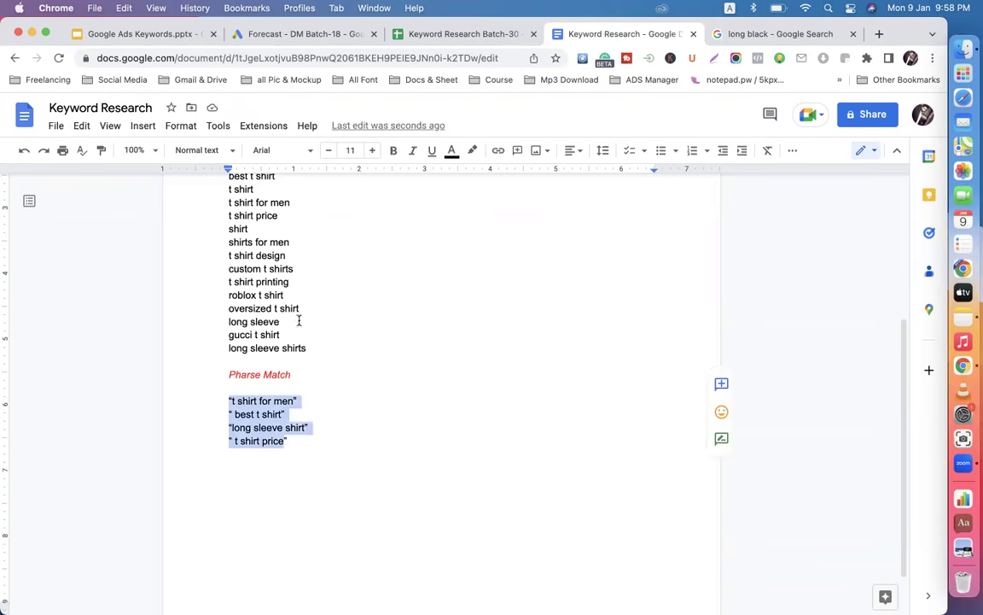
left_click(719, 35)
left_click(231, 128)
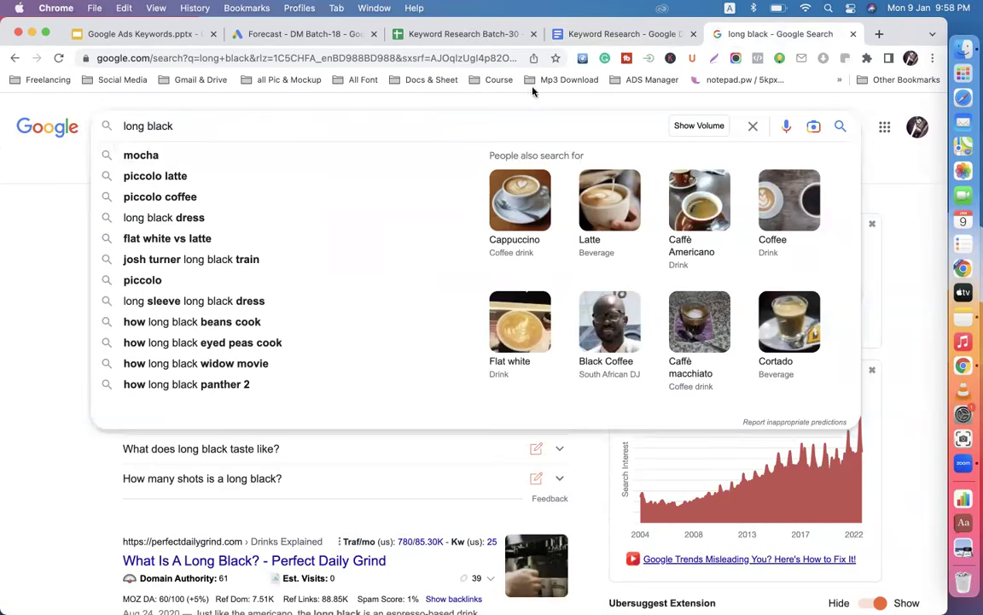
left_click(595, 36)
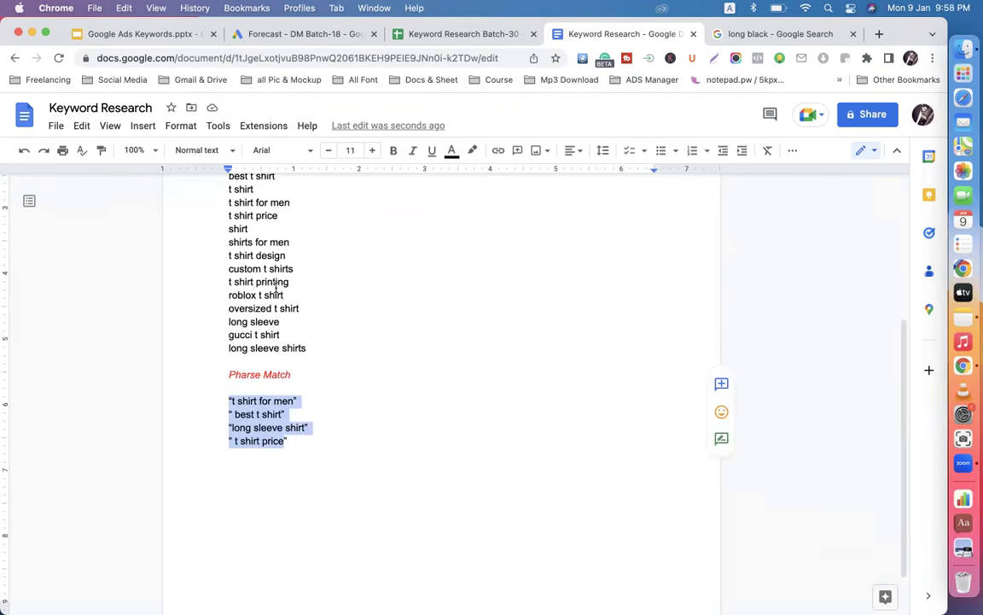
left_click(290, 442)
left_click_drag(289, 442, 235, 415)
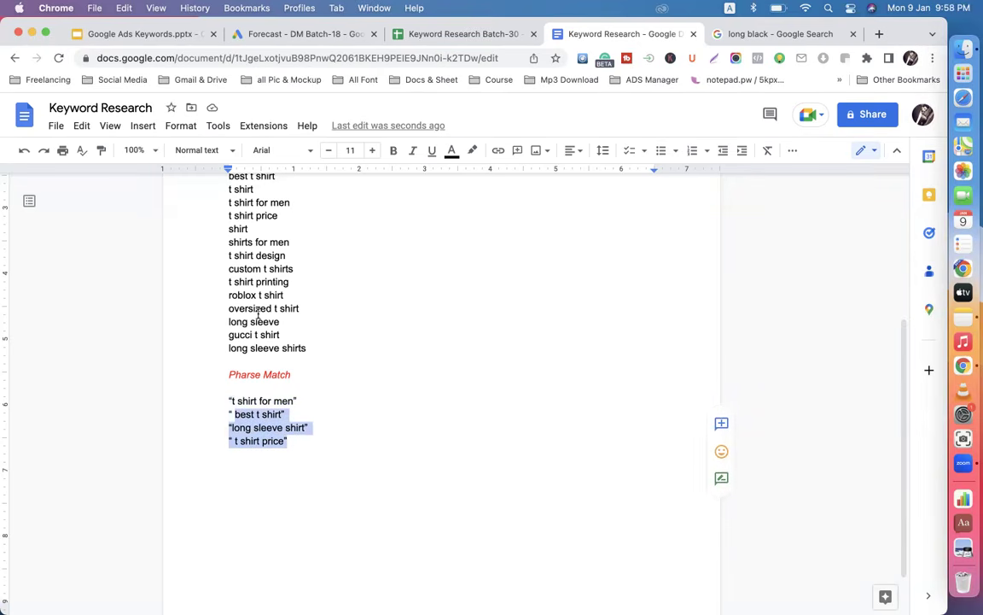
left_click(141, 34)
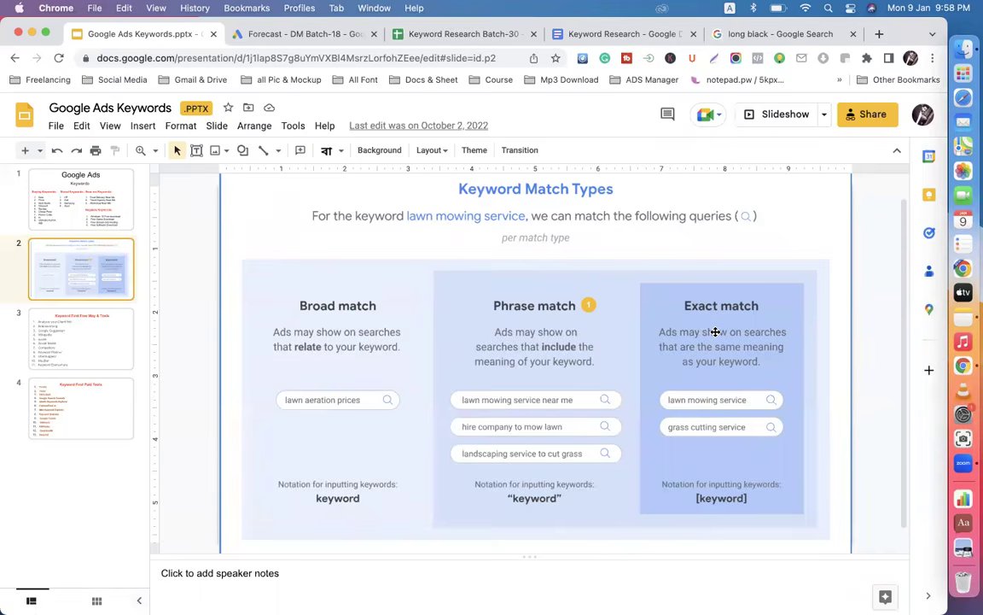
- Review the broad match keyword list and the quoted phrase match keywords in the Keyword Research document
left_click(637, 35)
scroll(322, 290, "up", 2)
scroll(322, 290, "up", 1)
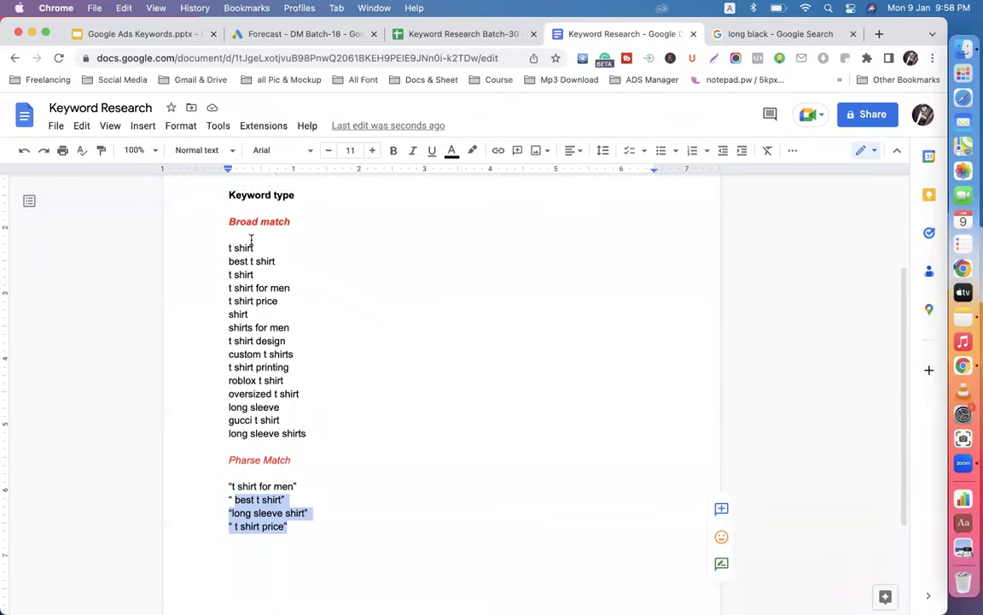
left_click_drag(220, 249, 326, 405)
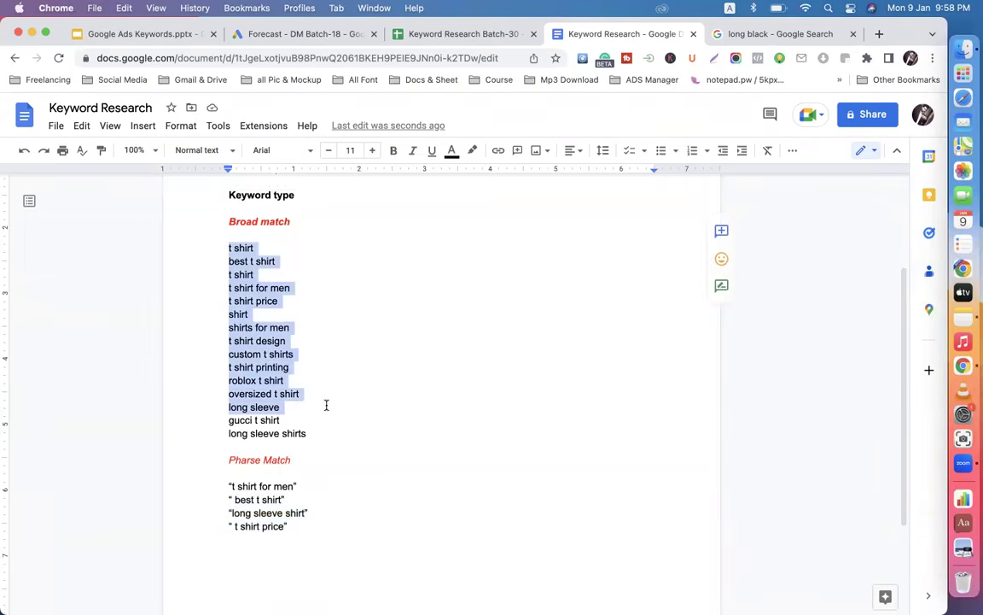
scroll(325, 404, "down", 2)
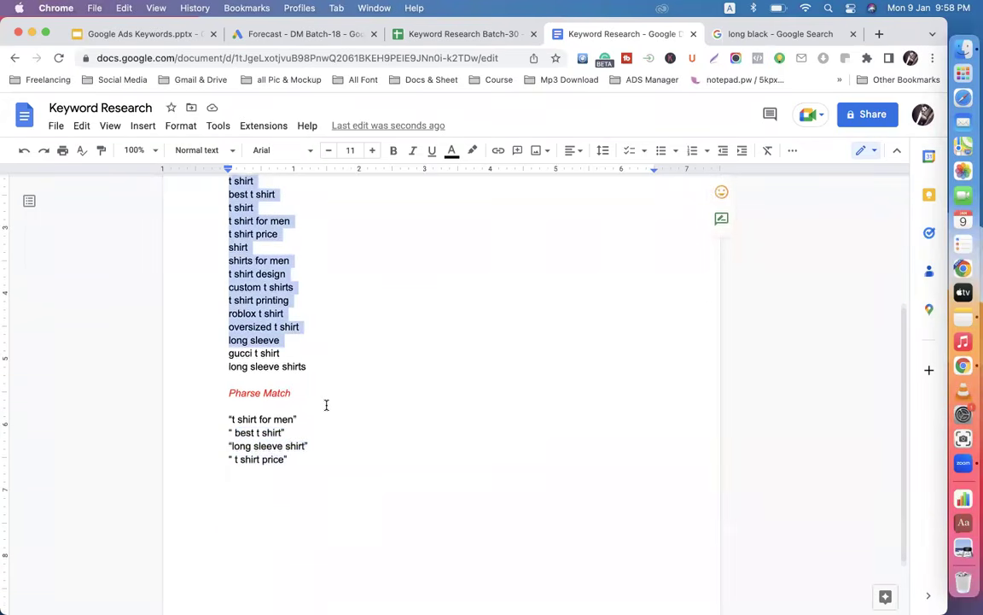
scroll(316, 434, "down", 2)
left_click(286, 407)
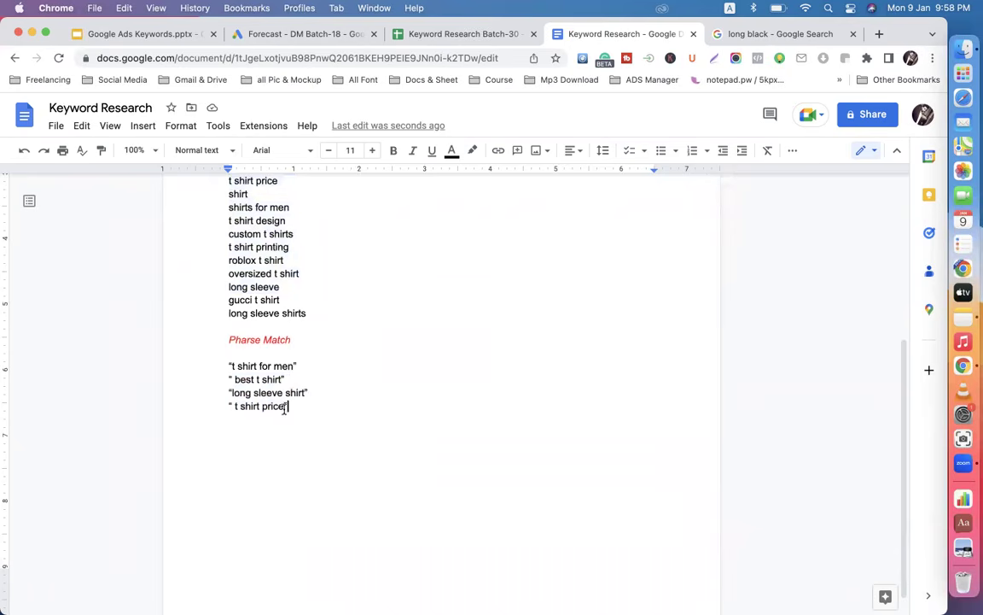
left_click_drag(225, 335, 307, 410)
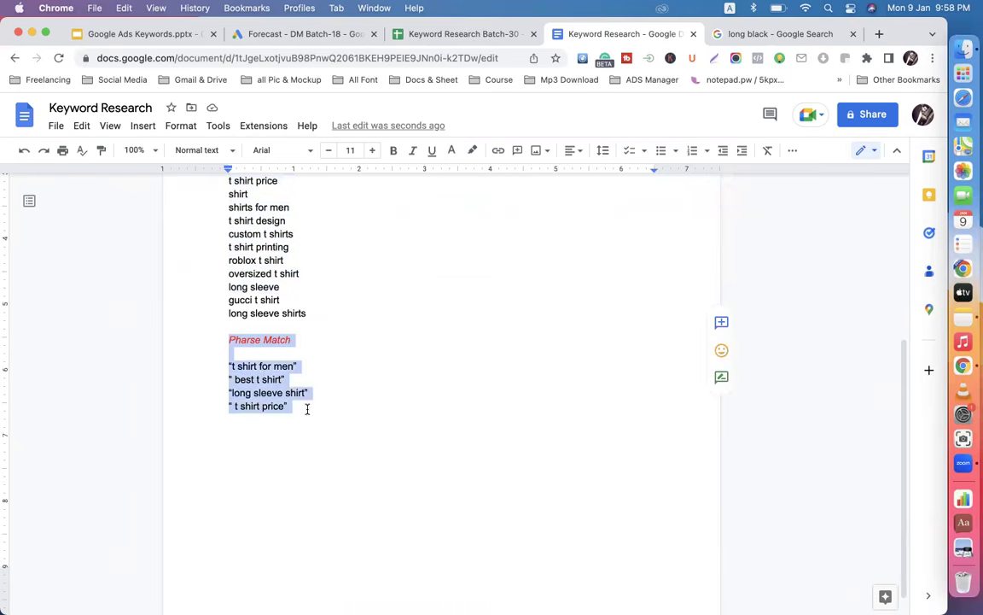
left_click(305, 409)
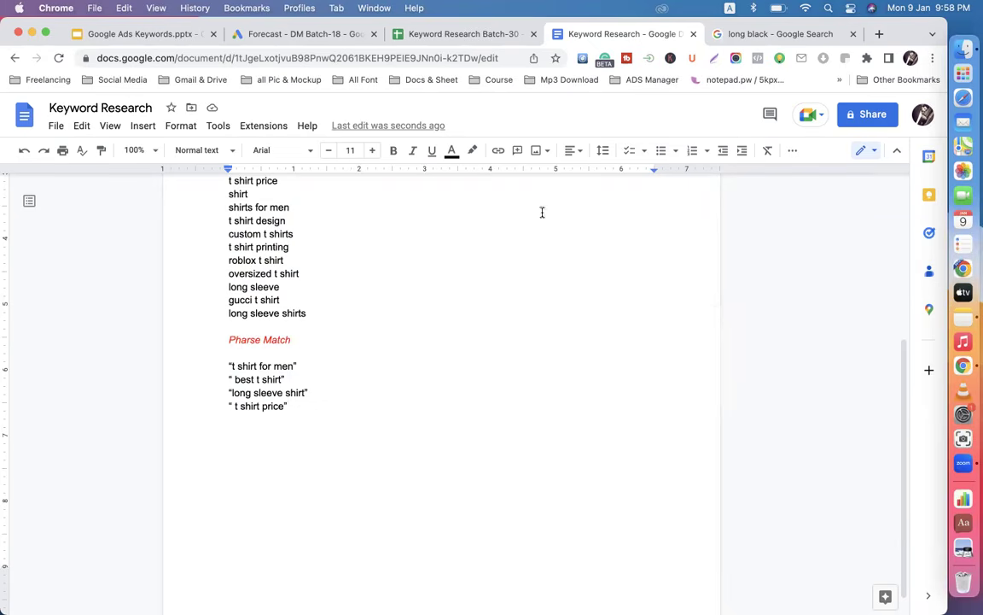
- Search Google for "best t shirt price in bd" in place of the "long black" query
left_click(739, 34)
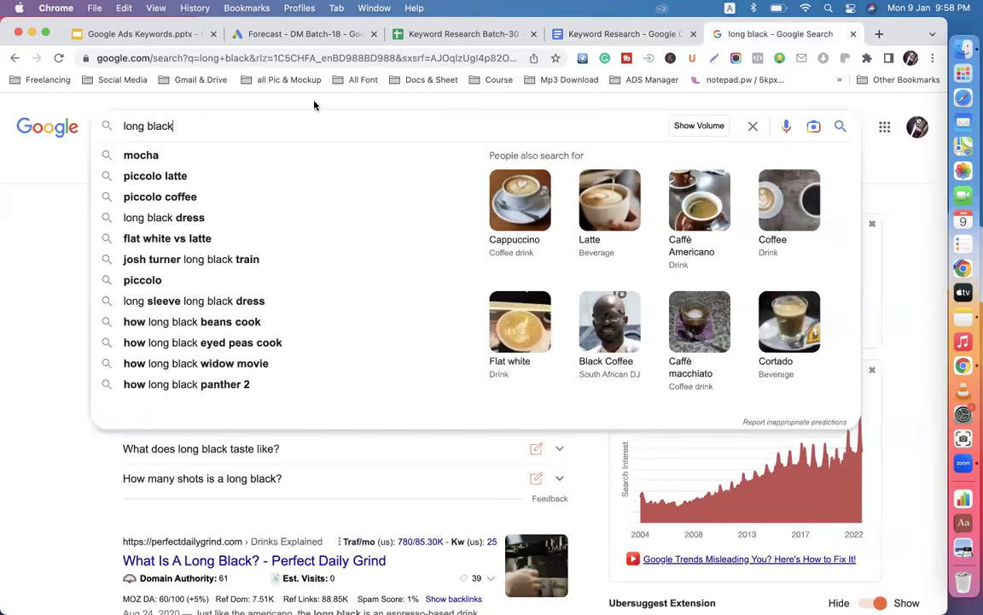
left_click_drag(177, 126, 117, 129)
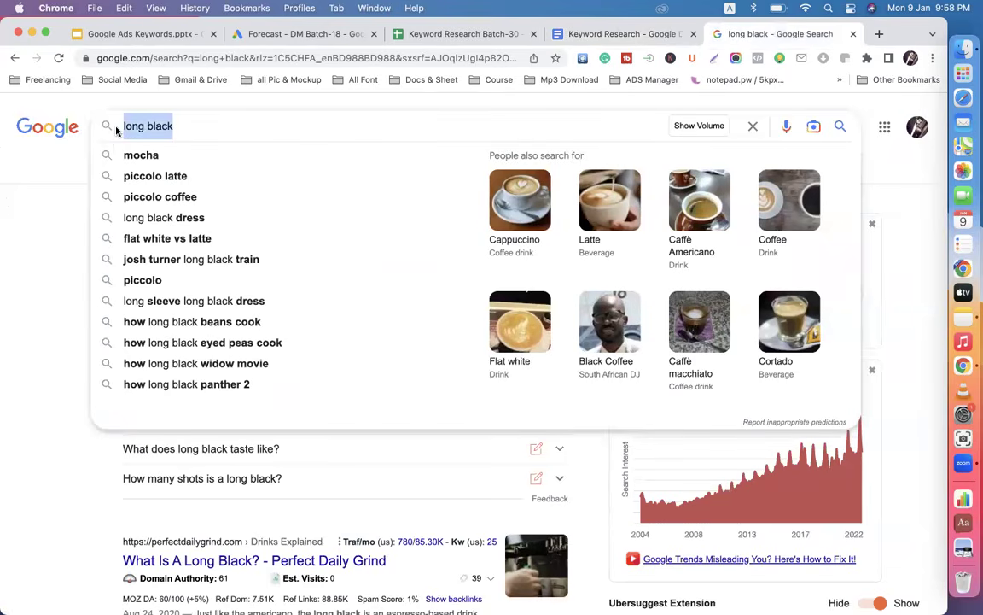
type("best t shirt p")
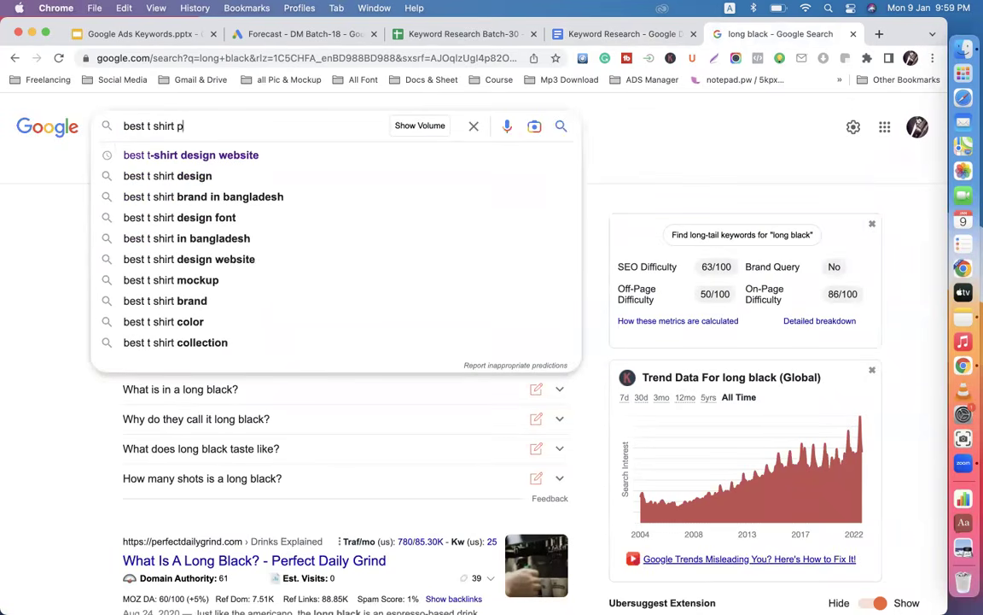
type("ri")
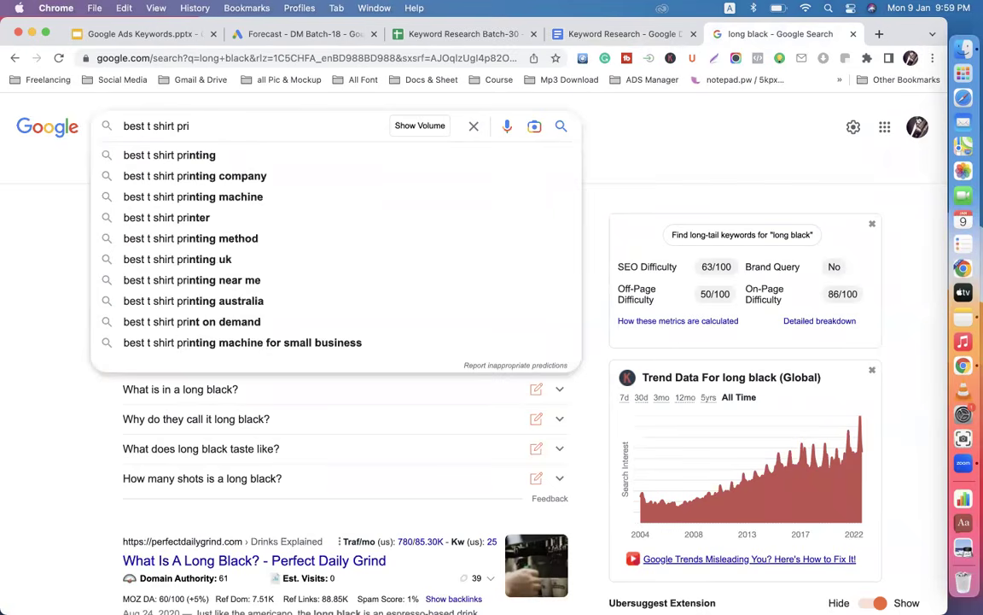
type("ce in bd")
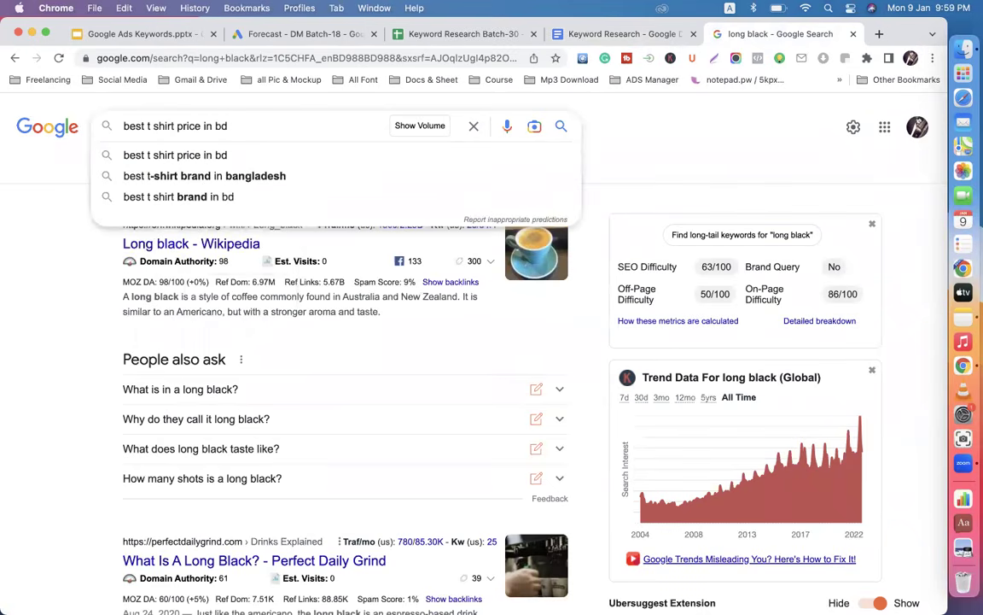
key("Return")
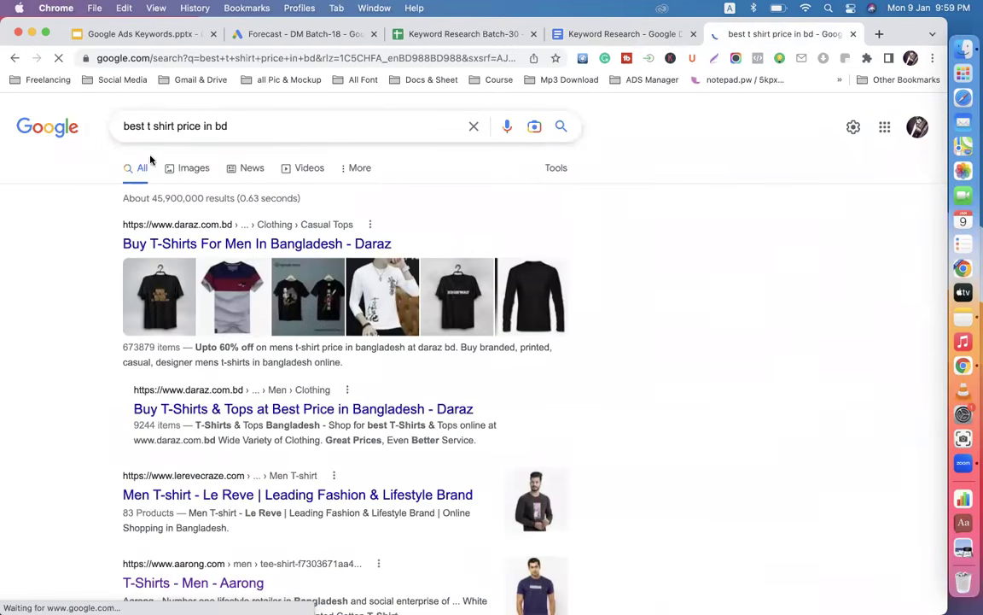
- Compare the "best t shirt price in bd" query with the quoted "best t shirt" phrase match keyword in the document
left_click_drag(231, 125, 116, 125)
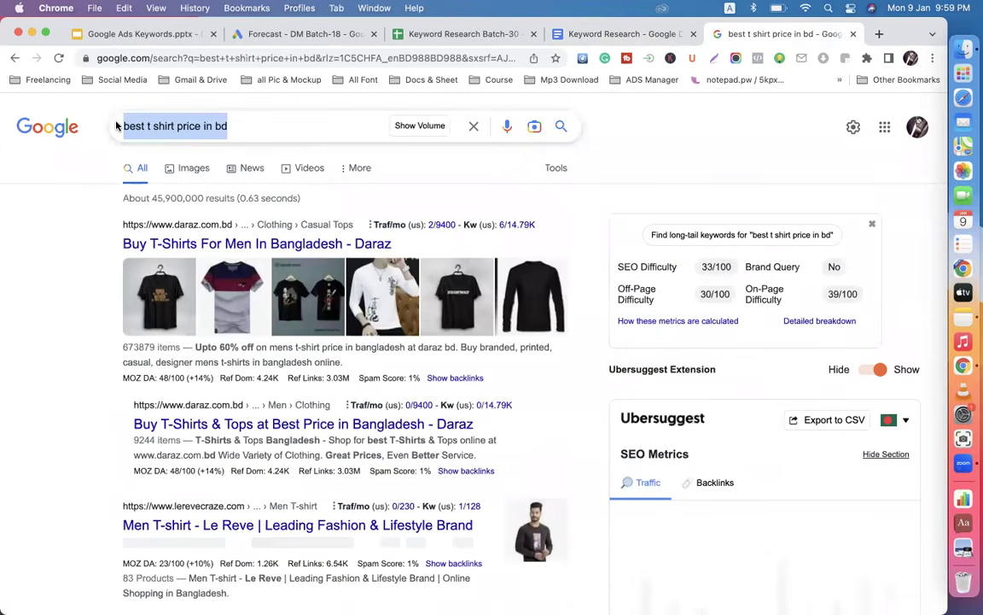
left_click(231, 126)
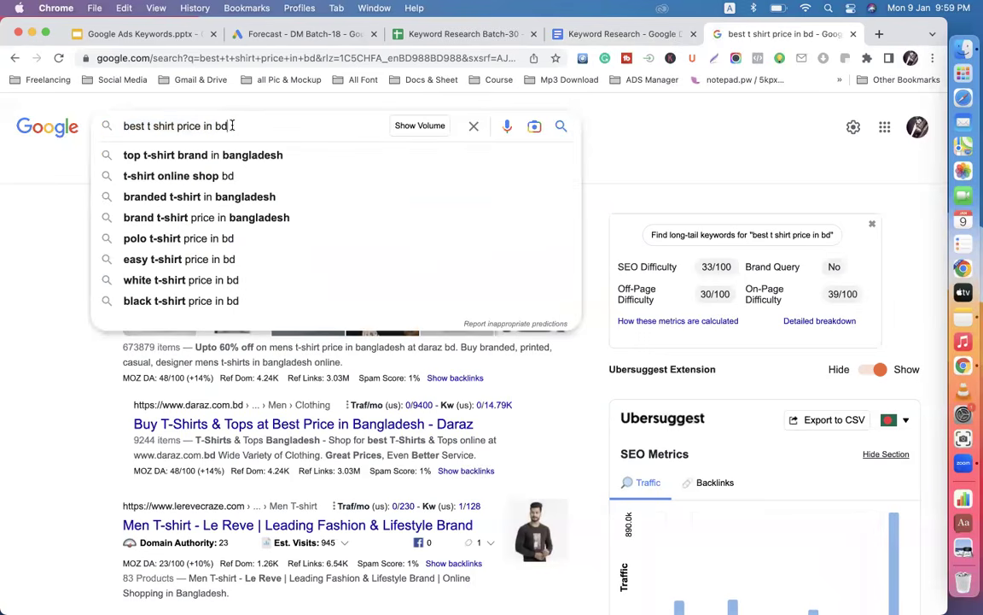
left_click_drag(231, 125, 107, 126)
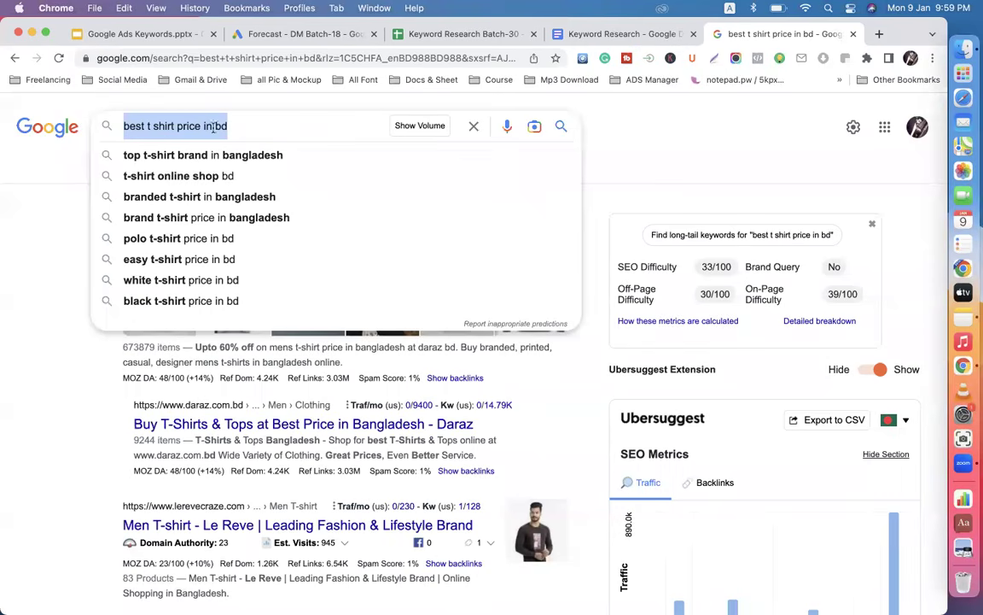
left_click(589, 34)
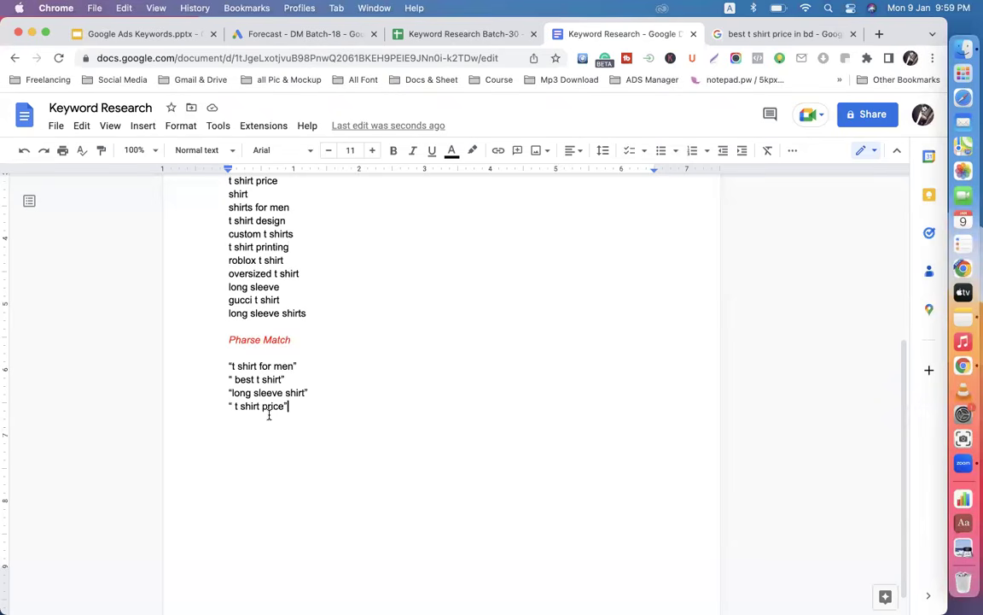
left_click(751, 34)
left_click(229, 126)
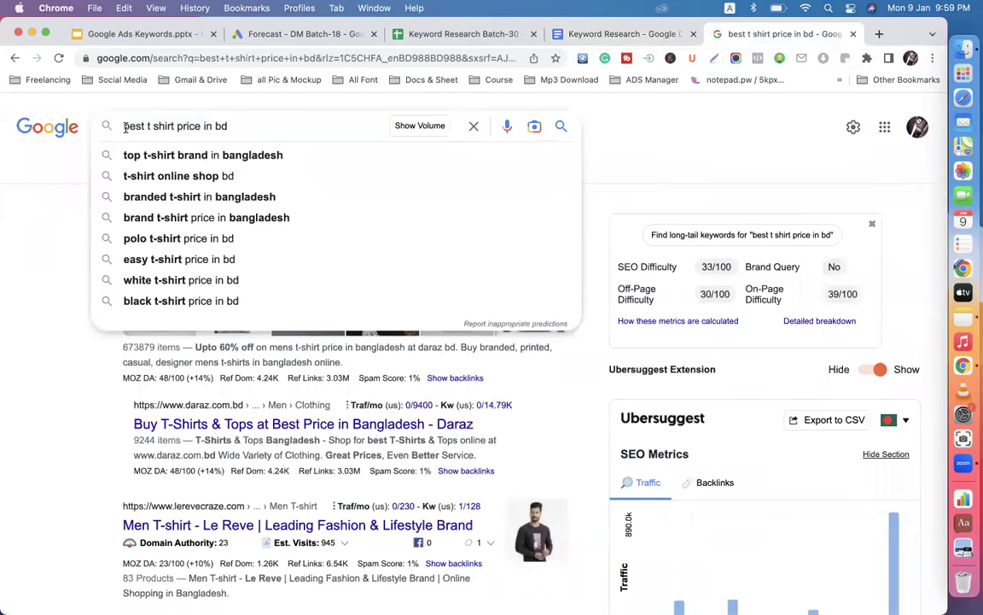
left_click_drag(122, 125, 178, 127)
left_click(588, 36)
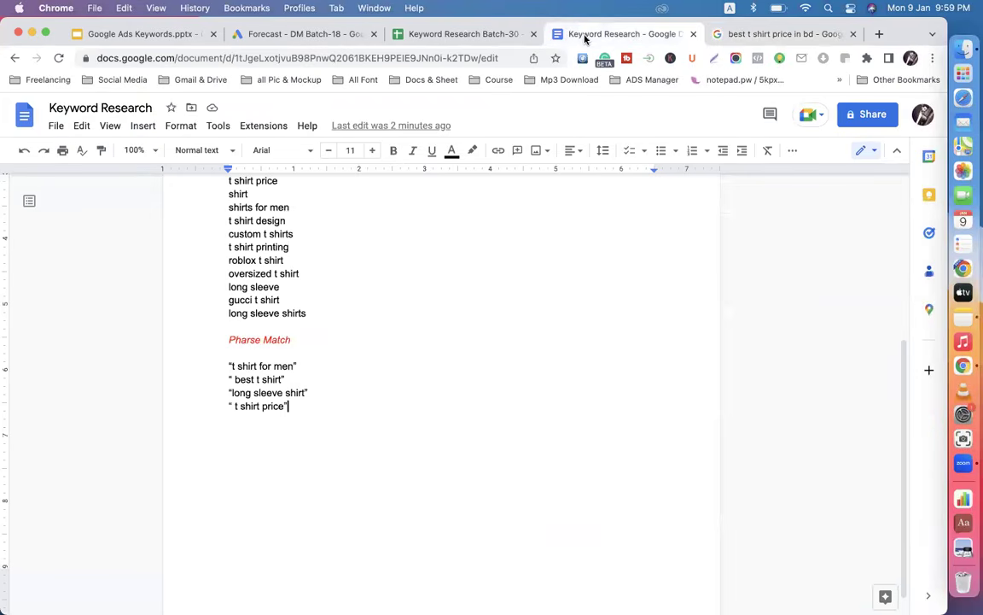
left_click_drag(235, 379, 282, 379)
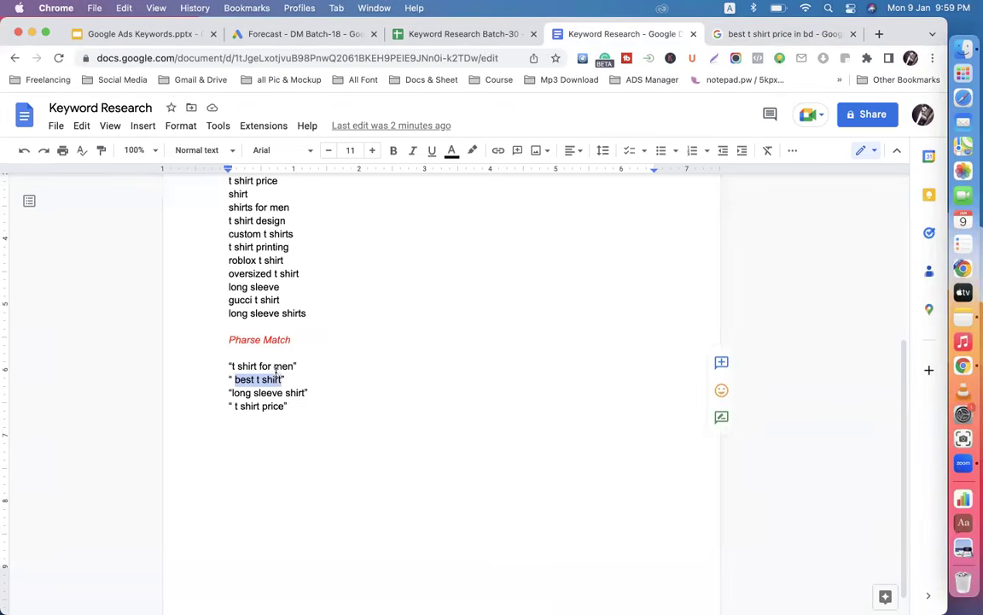
- Check the Keyword Match Types slide and highlight "best t shirt" and "price in bd" separately in the Google query
left_click(139, 35)
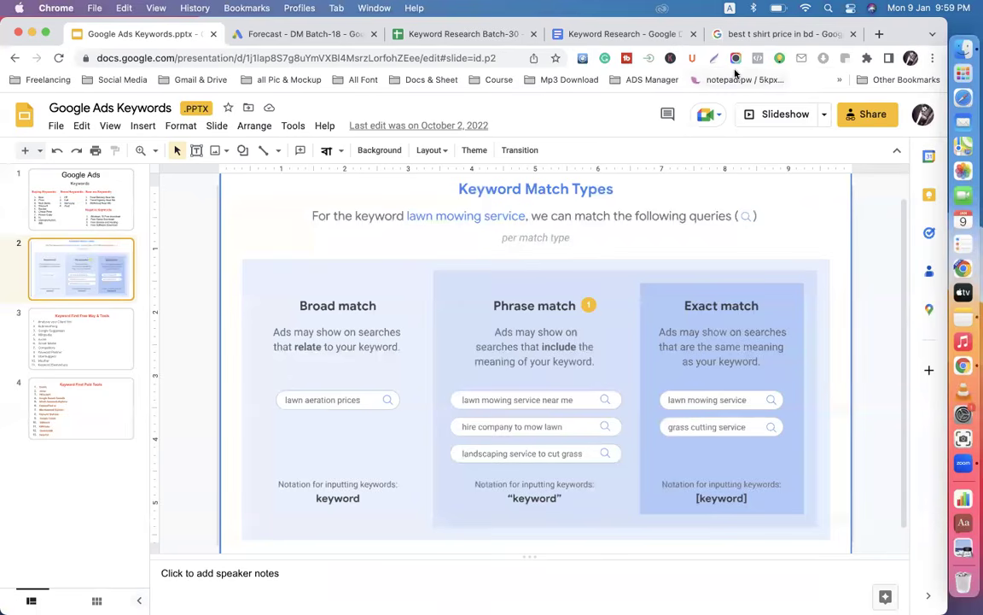
left_click(630, 36)
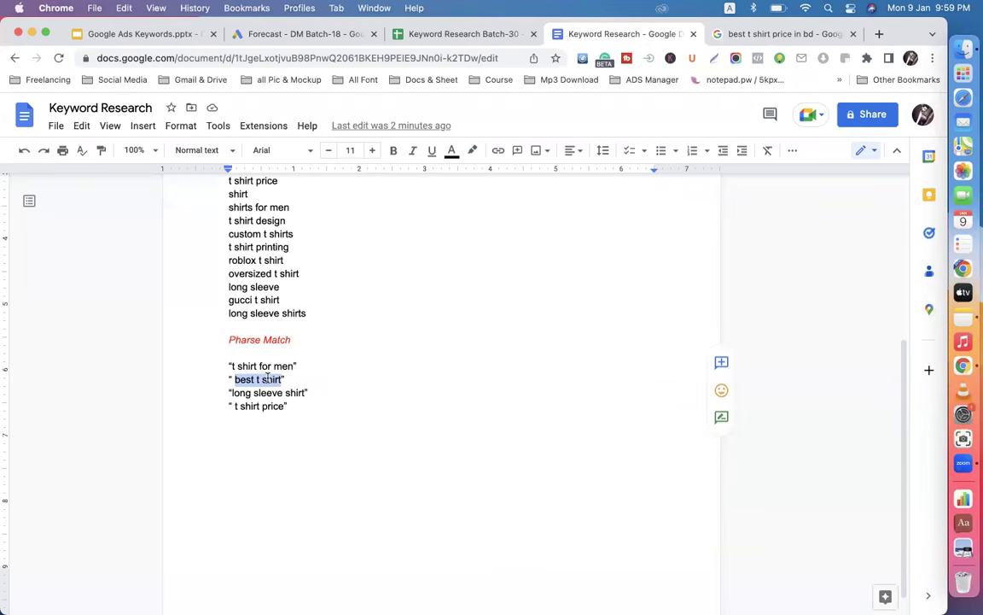
left_click_drag(234, 379, 282, 380)
key("ctrl+Tab")
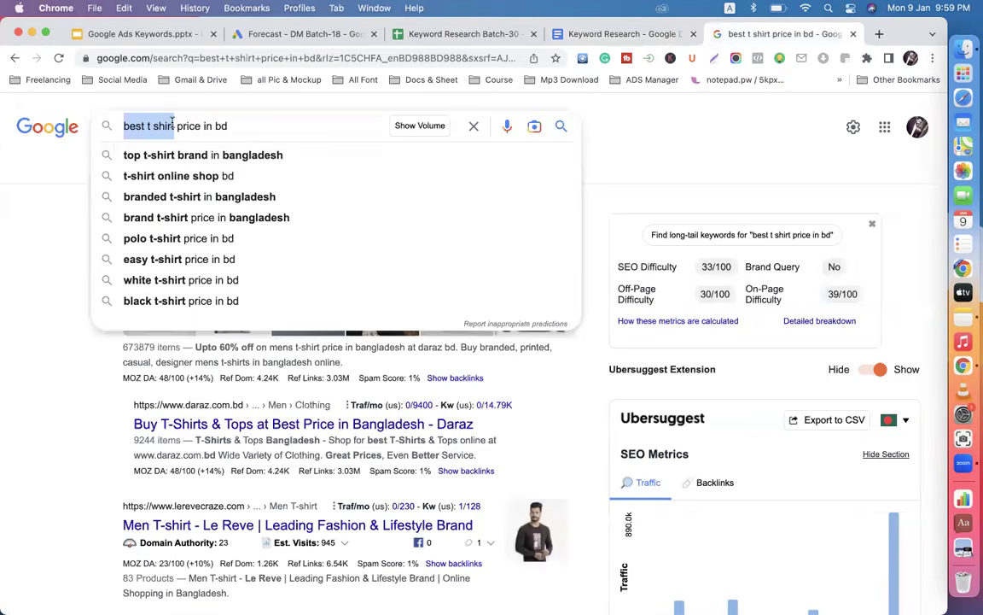
left_click_drag(175, 125, 237, 125)
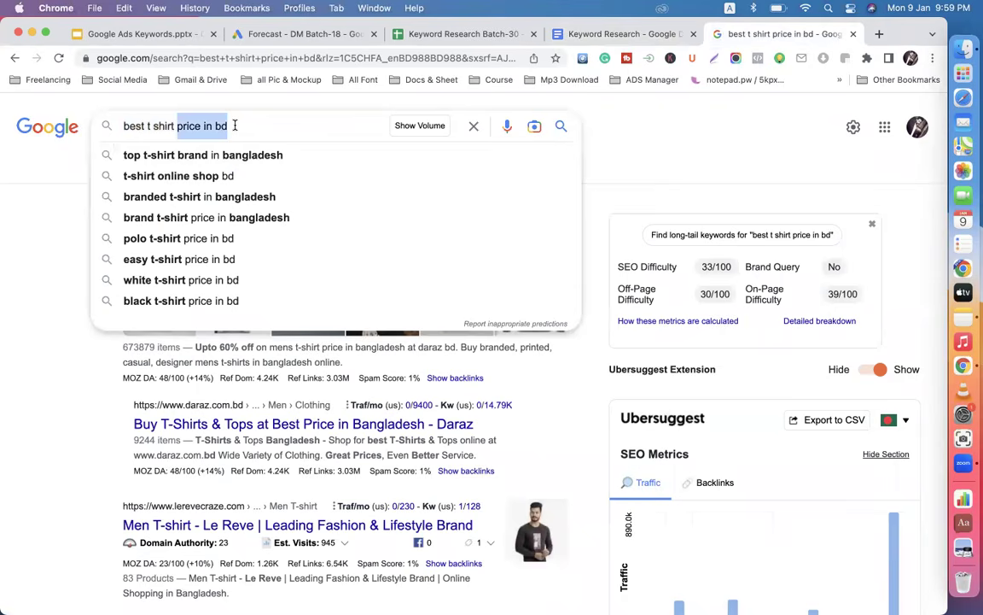
left_click_drag(174, 127, 124, 125)
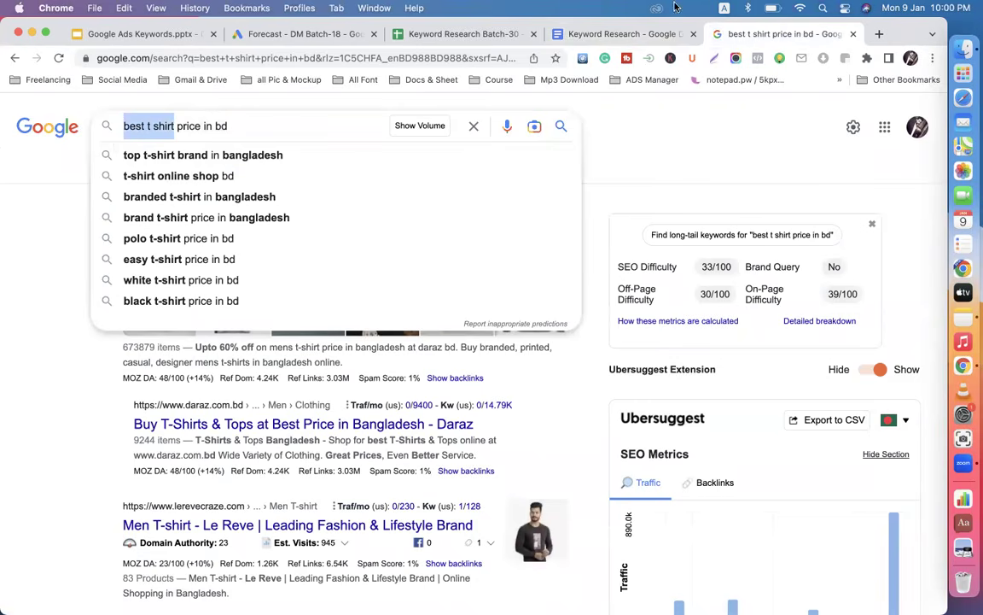
left_click(595, 35)
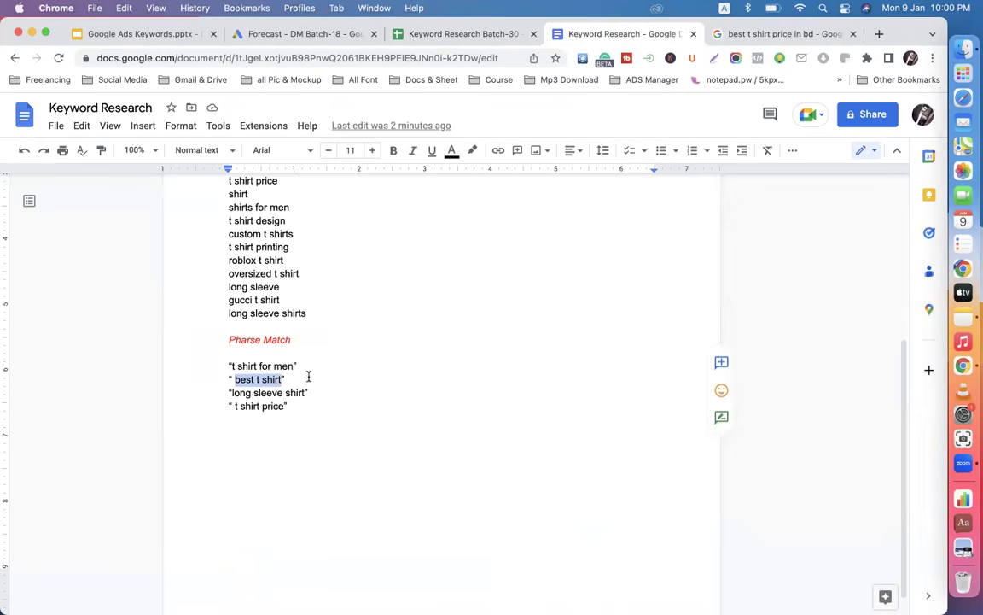
left_click(768, 34)
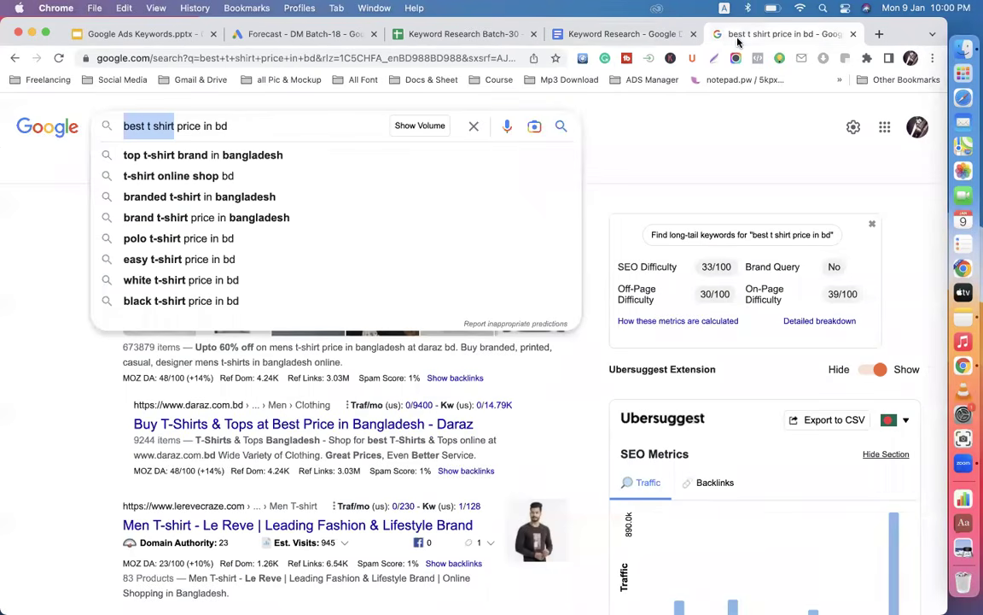
left_click_drag(226, 126, 178, 125)
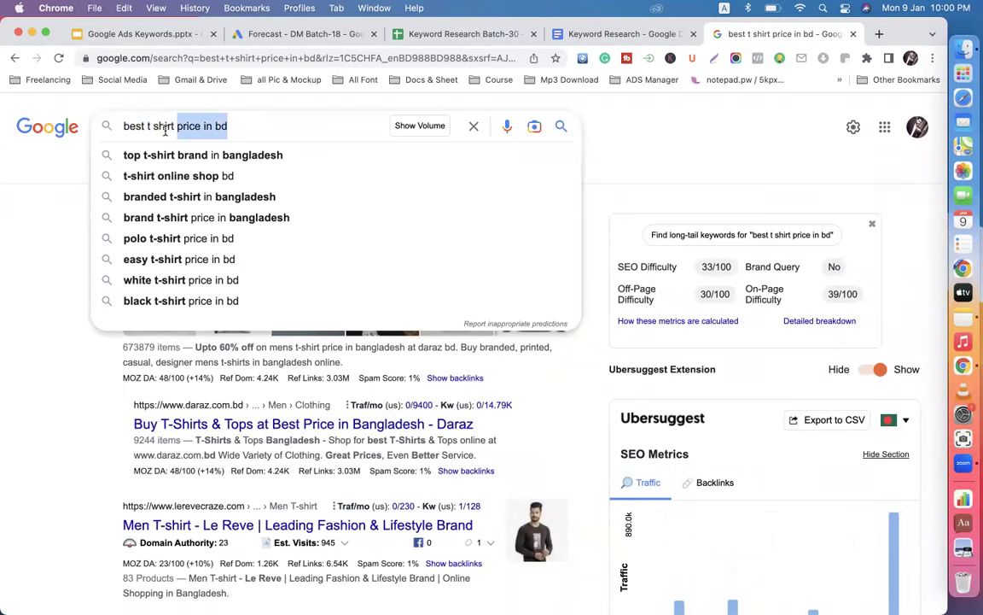
left_click_drag(126, 125, 128, 126)
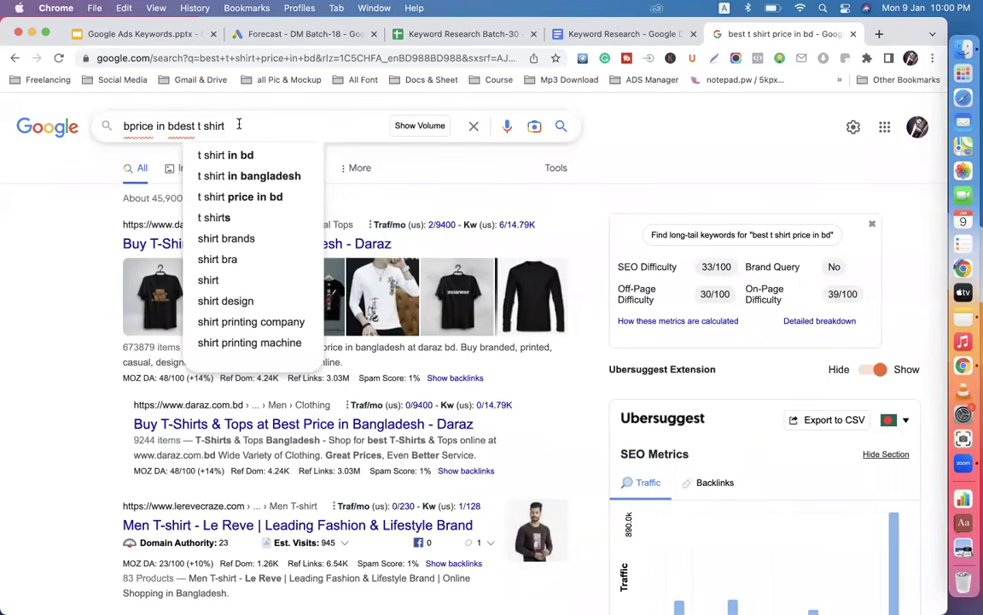
key("super+z")
left_click(239, 126)
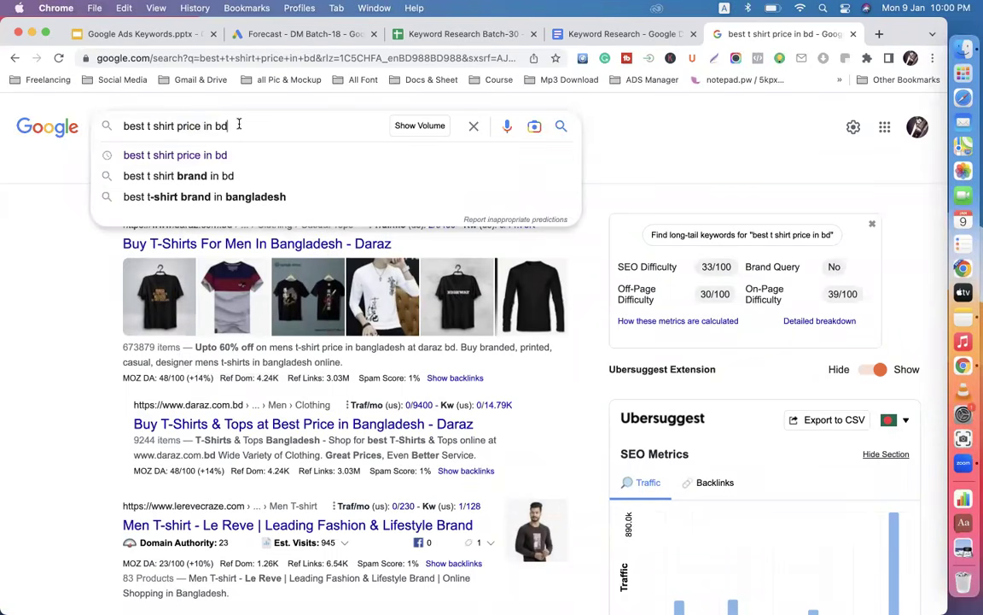
- Remove "price in bd" from the query, put "bd" before "best t shirt", and run the Google search
left_click_drag(176, 125, 265, 118)
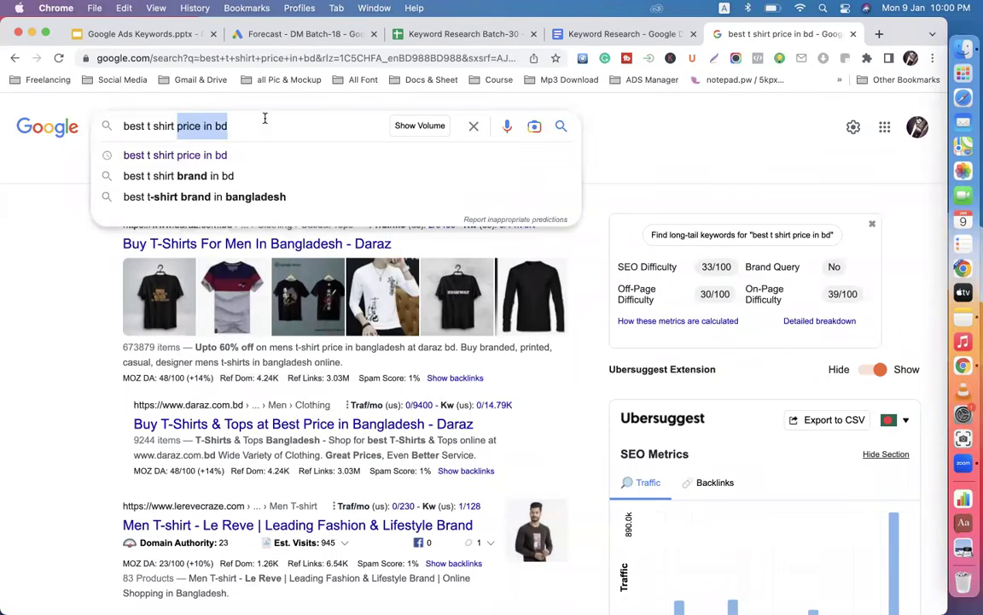
key("BackSpace")
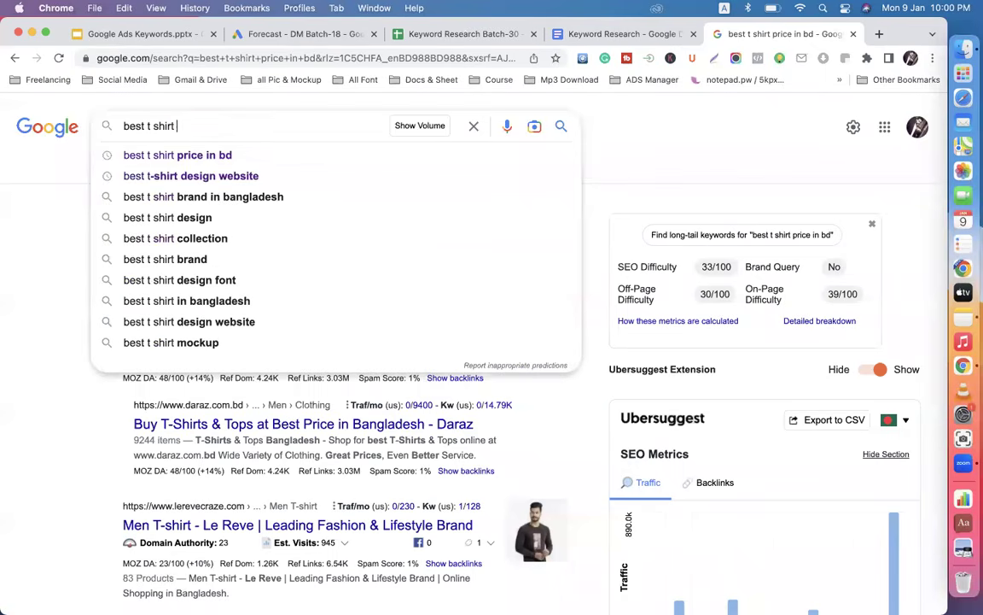
left_click(123, 126)
type("bd")
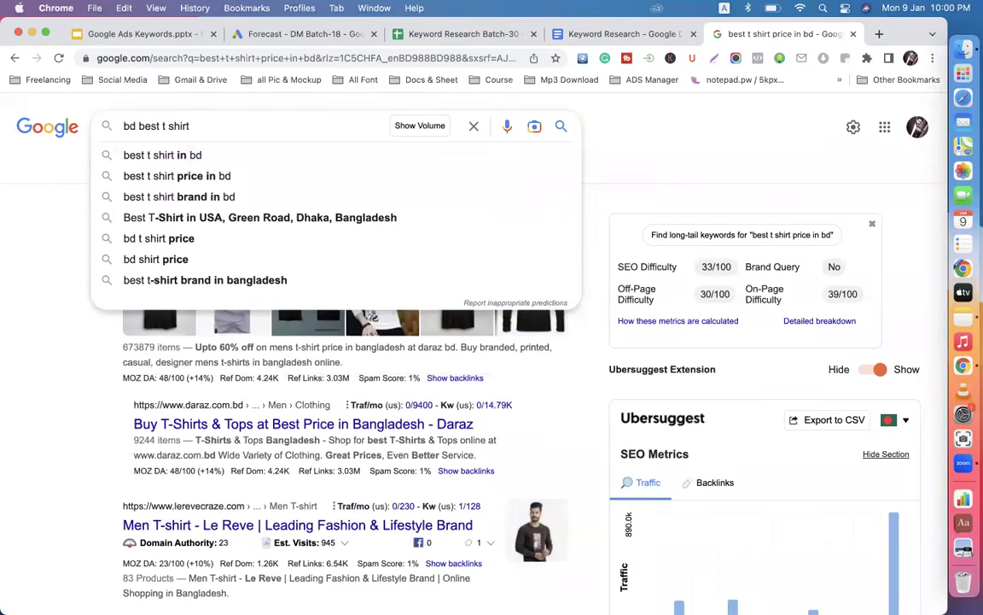
key("Return")
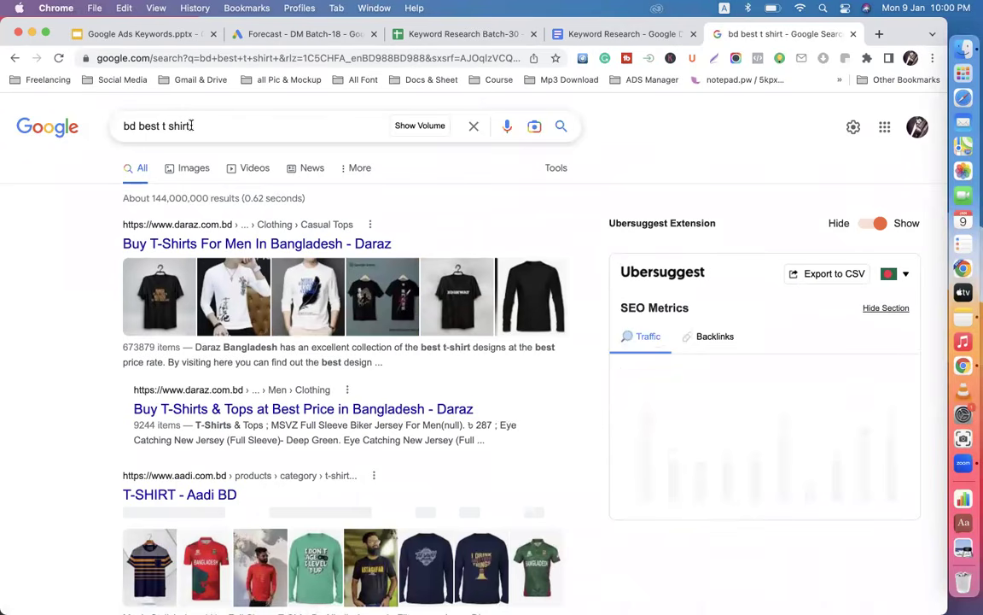
- Return to the Keyword Research document and place the cursor before "best" in the quoted "best t shirt" keyword
left_click(568, 34)
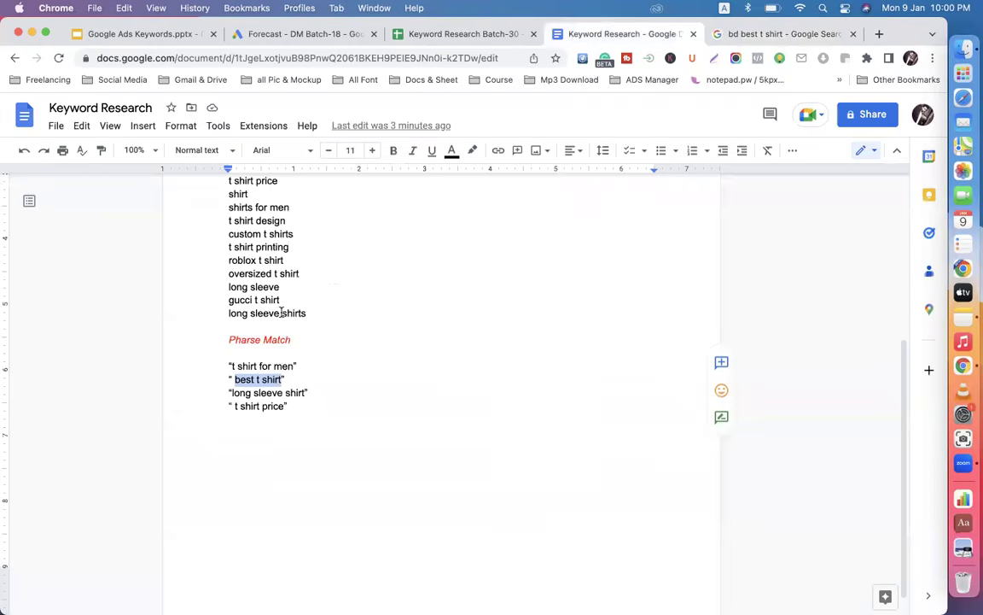
left_click_drag(237, 379, 234, 379)
left_click(234, 379)
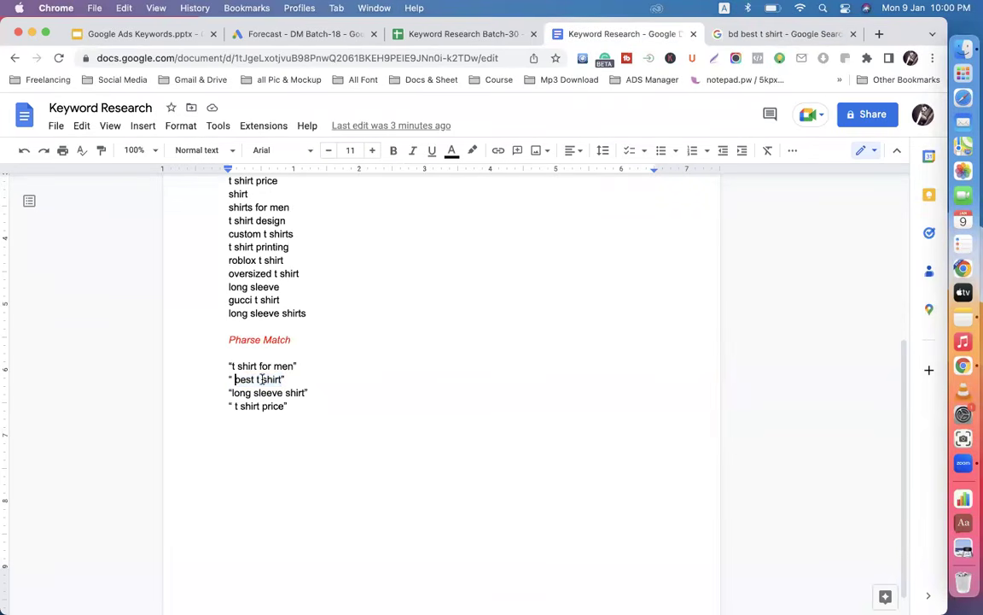
- Return to the Google search, remove the "t" from the "bd best t shirt" query, and search for "bd best shirt"
left_click(733, 33)
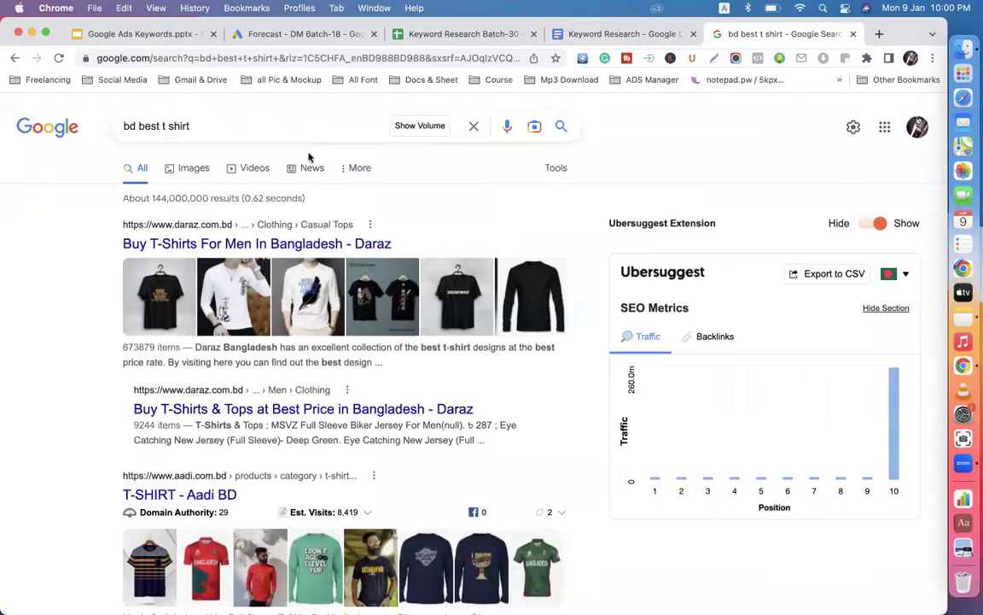
left_click_drag(206, 126, 140, 120)
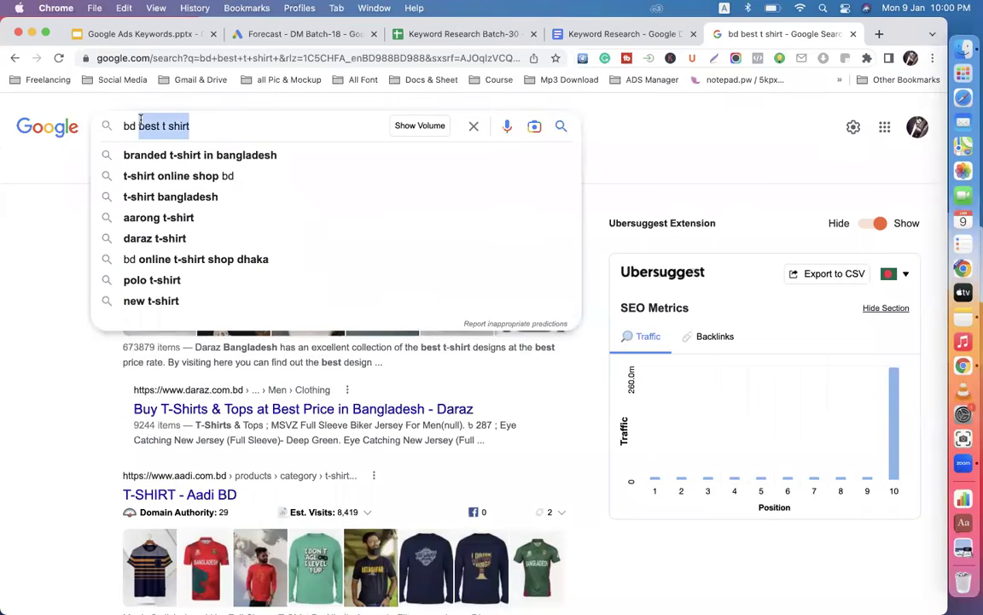
left_click(188, 125)
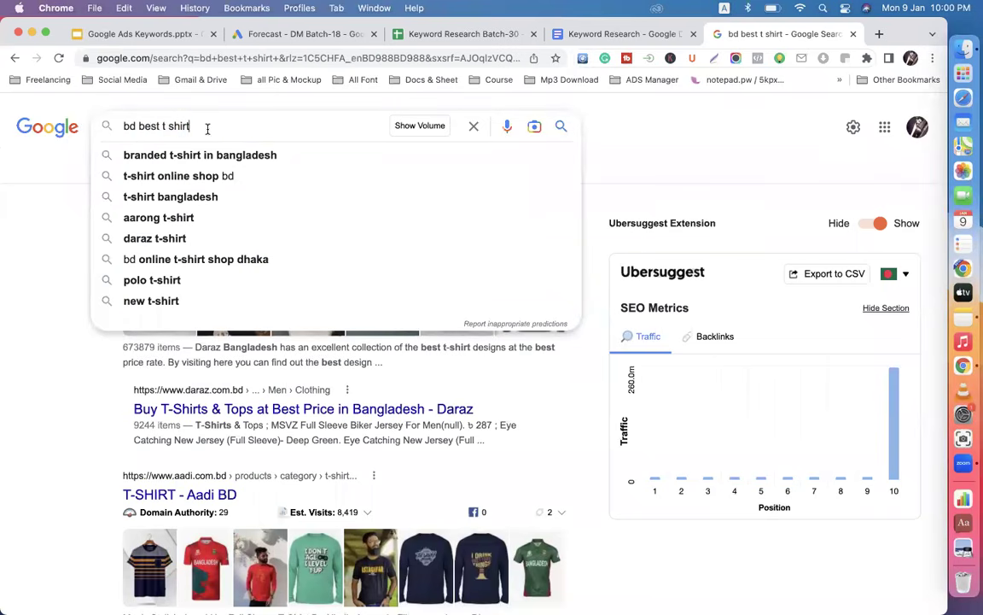
double_click(162, 126)
key("BackSpace")
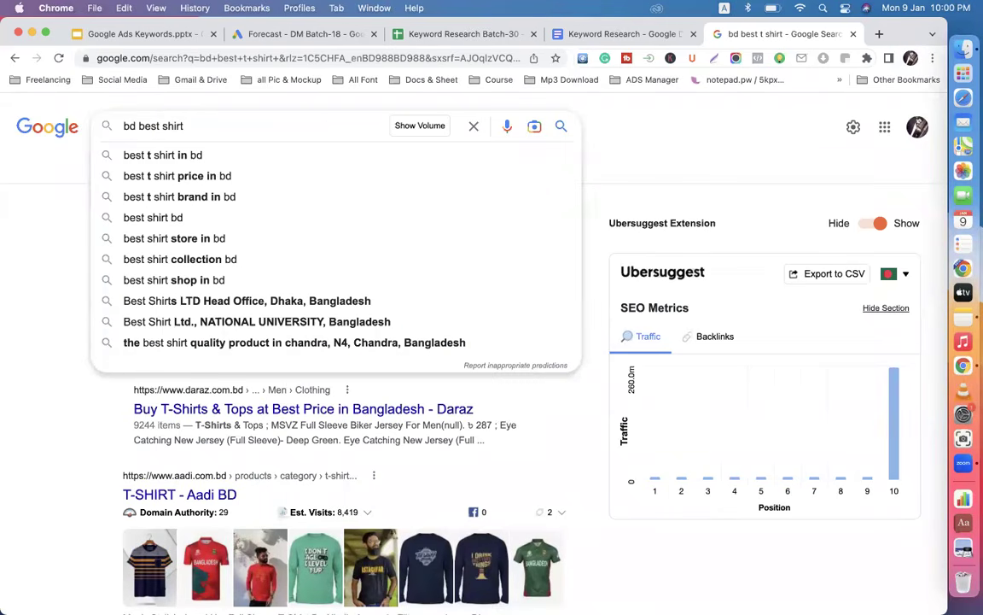
key("Return")
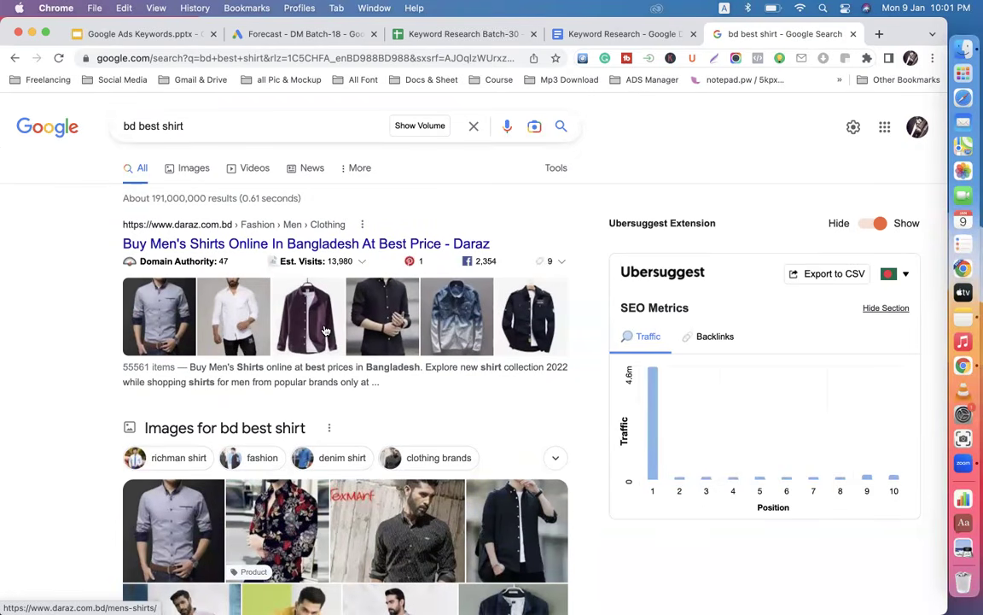
- Compare "best shirt" in the Google query with the "best t shirt" keywords under phrase match and broad match in the document
left_click_drag(137, 126, 187, 127)
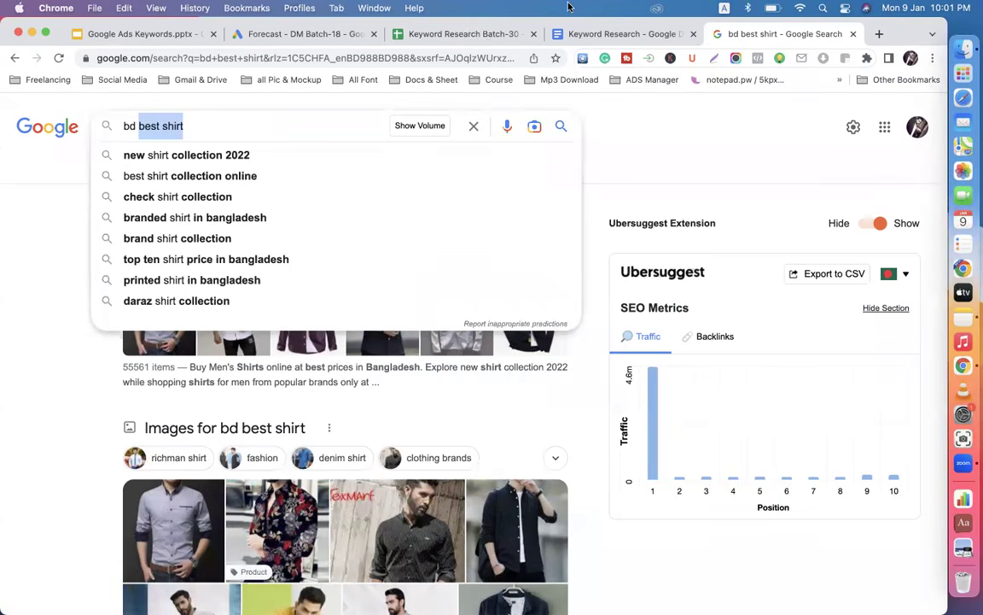
left_click(582, 32)
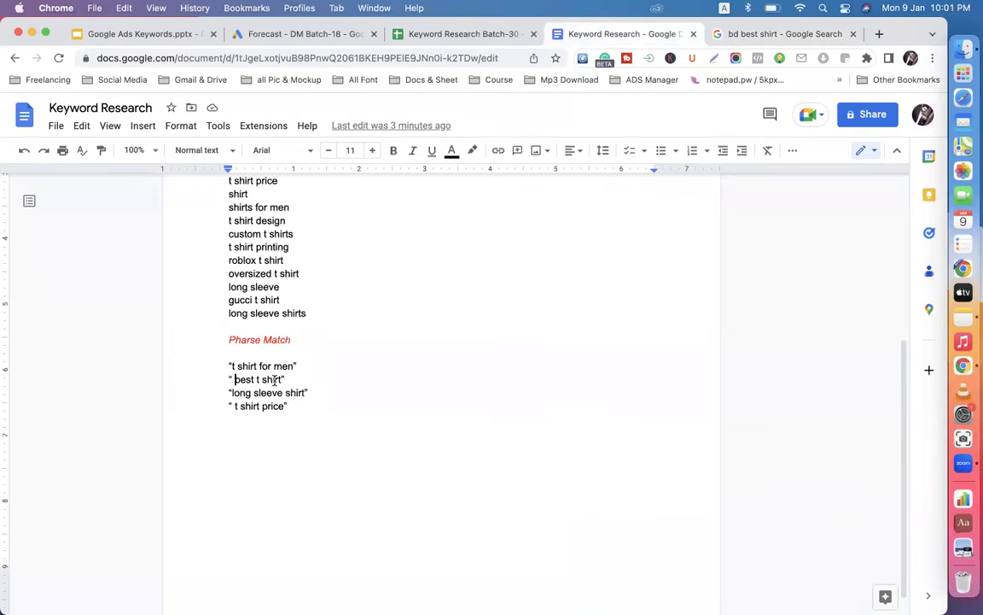
left_click(724, 34)
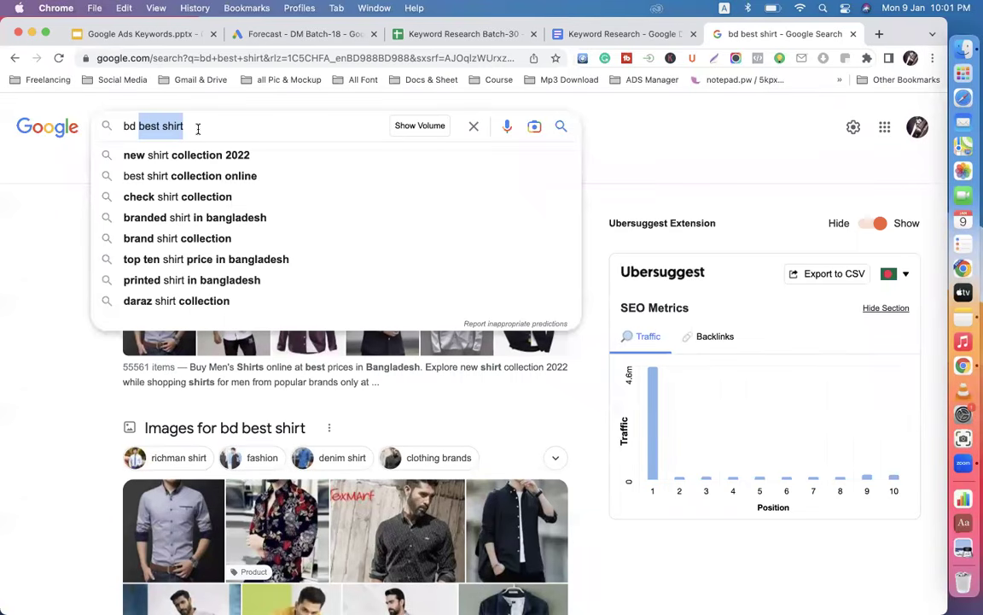
left_click(66, 187)
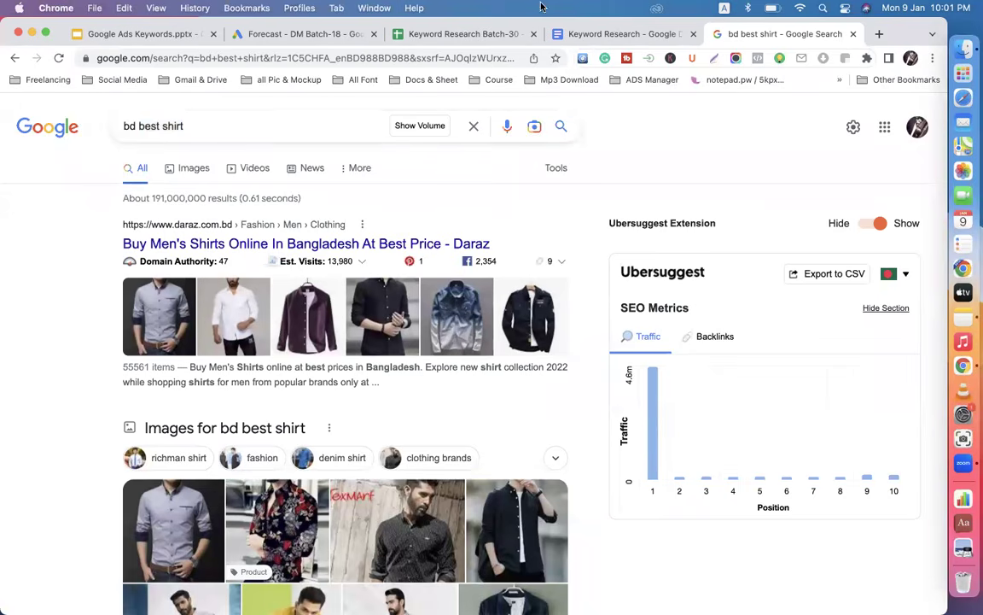
double_click(143, 125)
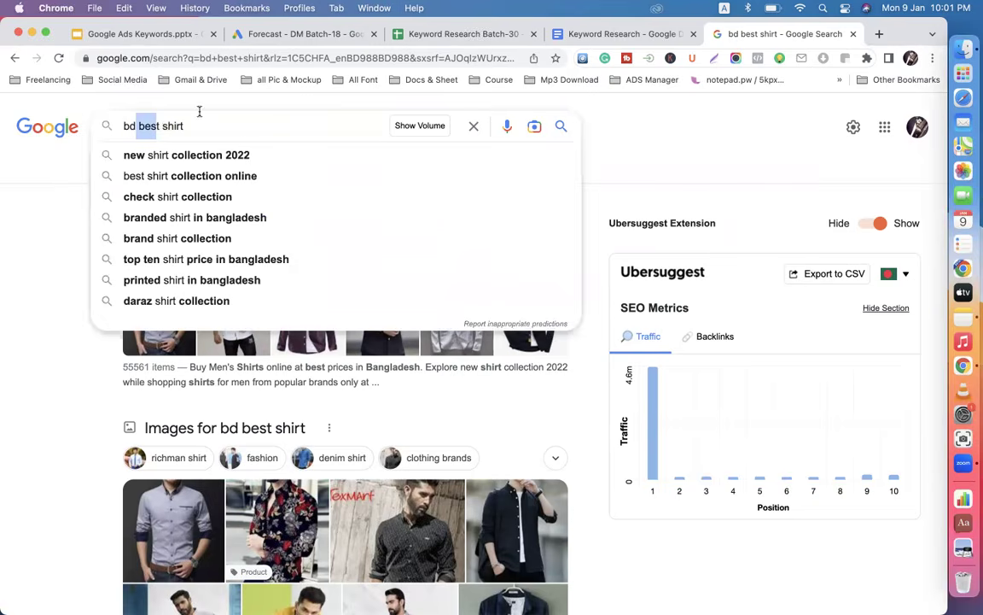
left_click(565, 34)
scroll(352, 261, "up", 3)
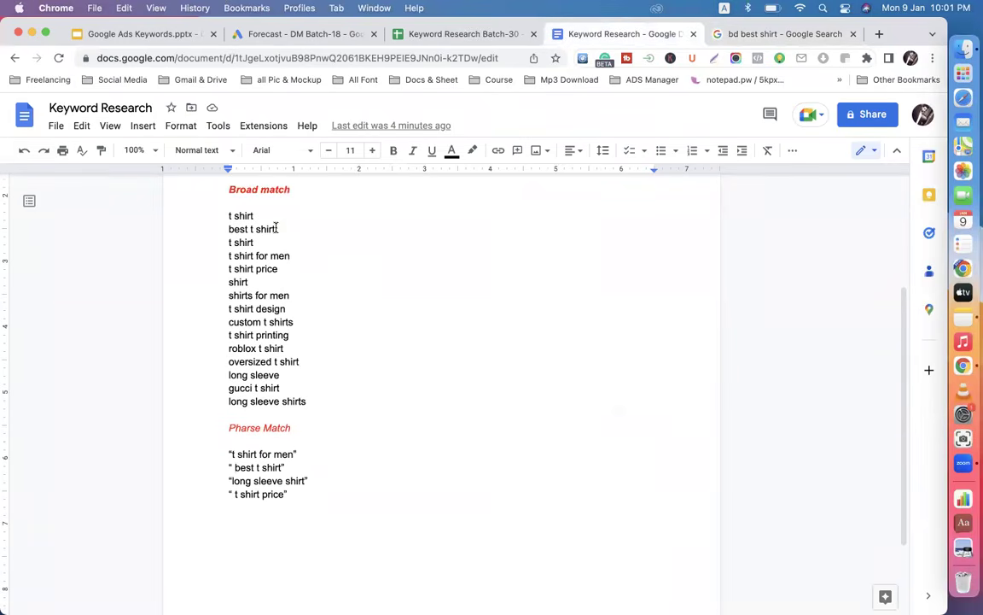
- Rerun the "bd best shirt" Google search and look through its results
left_click(725, 34)
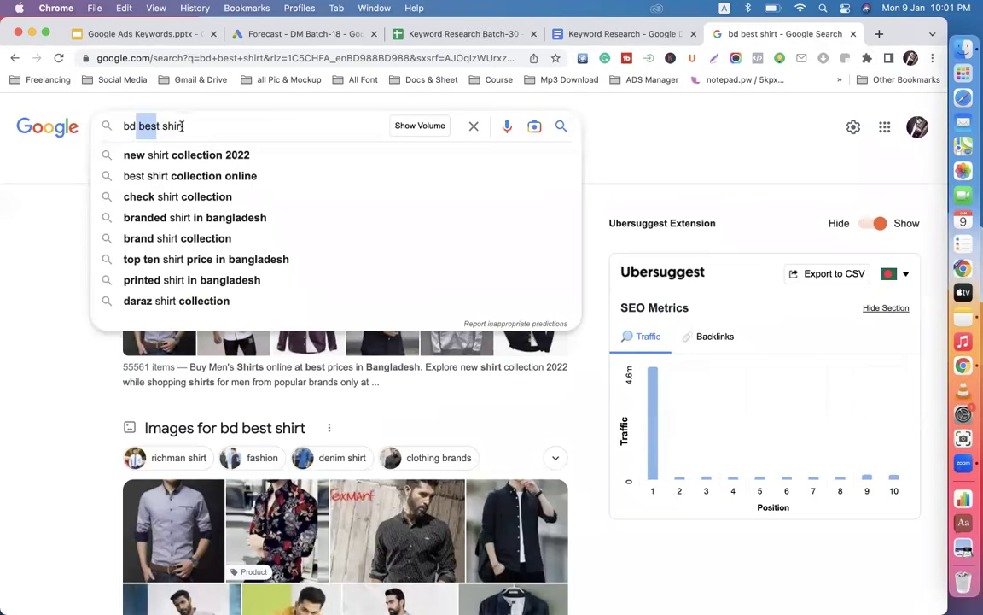
left_click(187, 126)
key("Return")
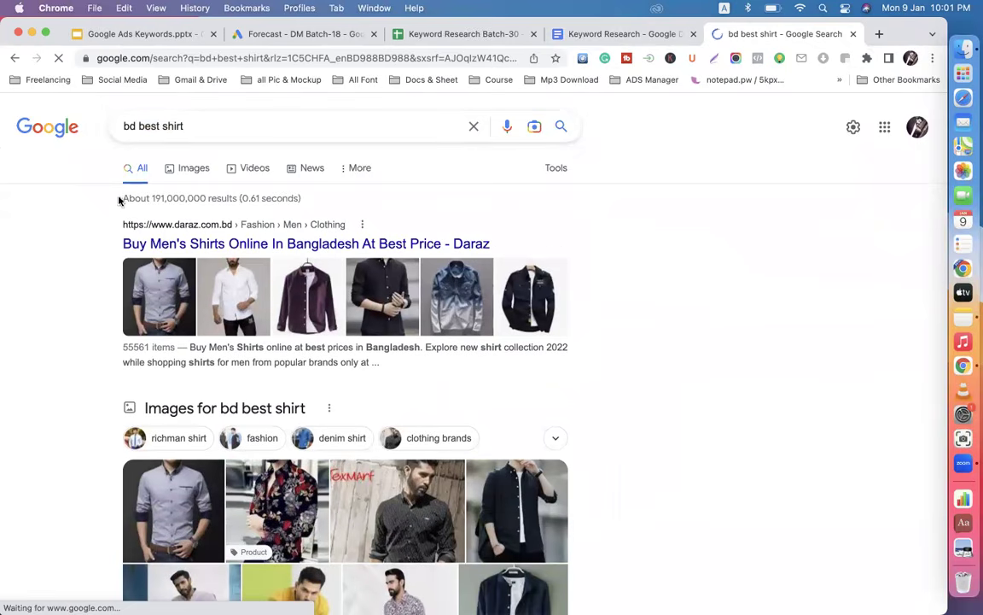
scroll(167, 345, "down", 5)
scroll(168, 345, "down", 10)
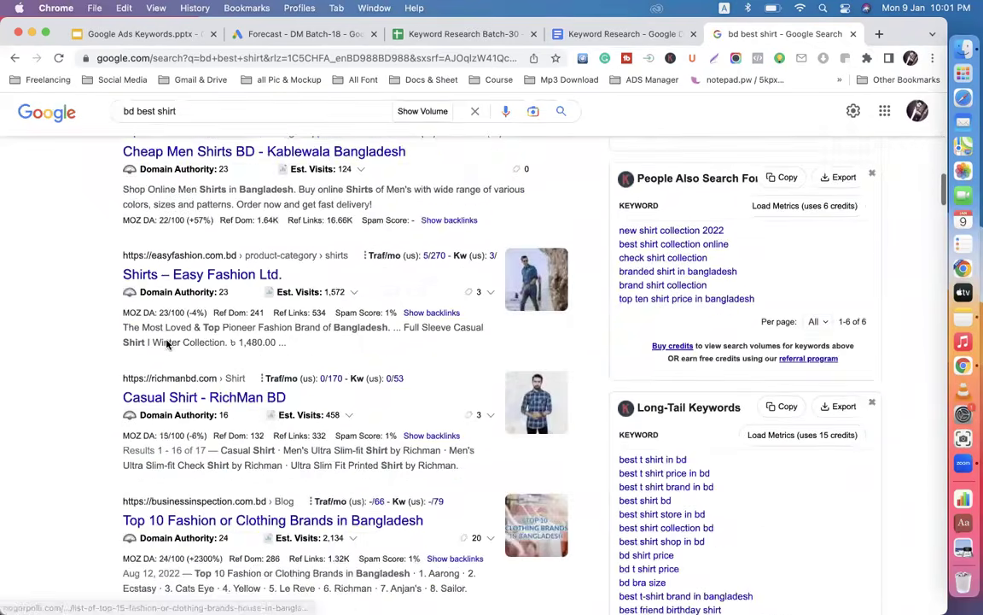
scroll(167, 345, "up", 6)
scroll(167, 345, "up", 10)
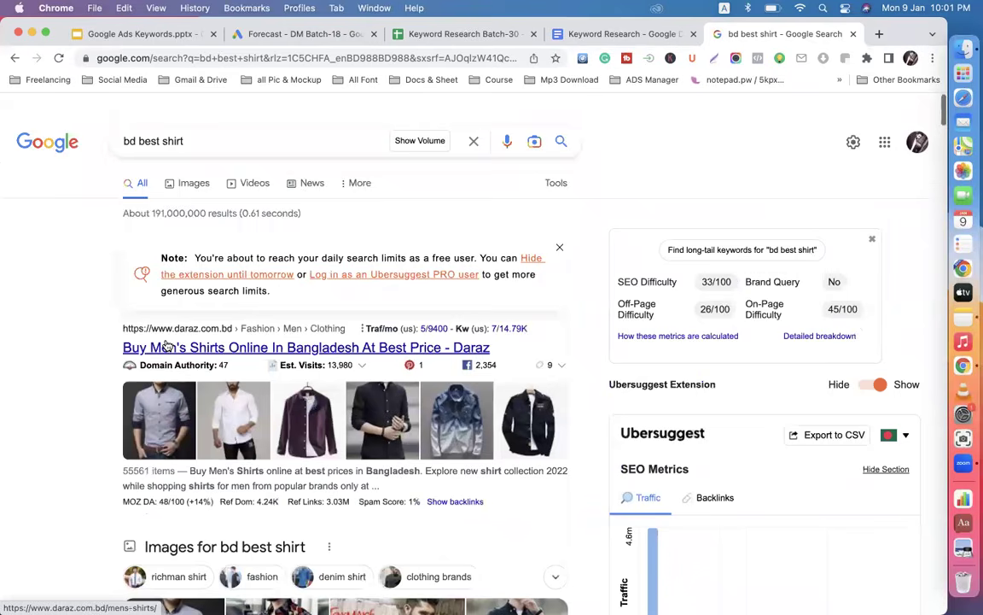
- Highlight the whole "bd best shirt" query and compare it with the "custom t shirts" broad match keyword in the document
left_click_drag(190, 125, 121, 129)
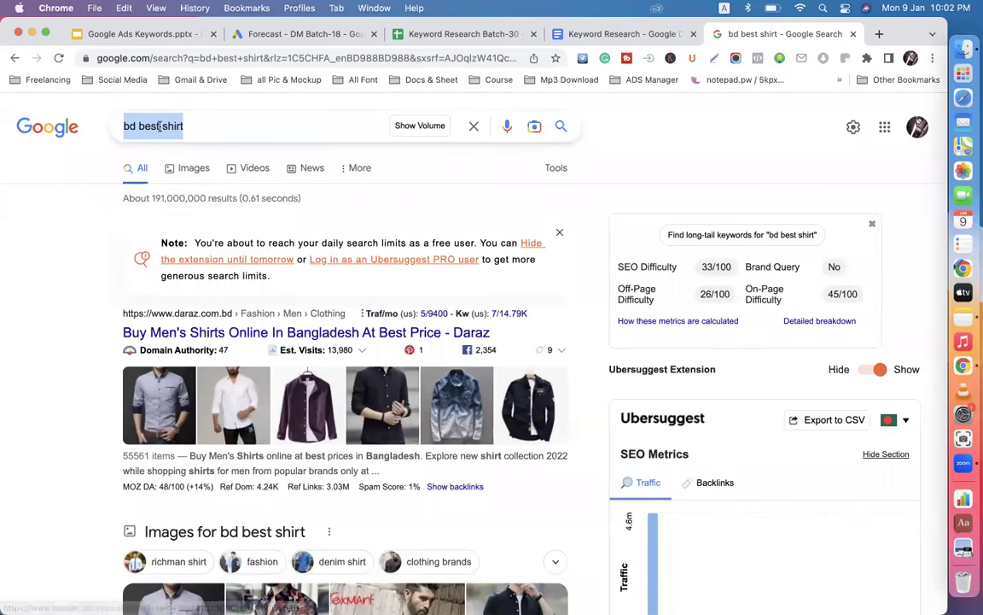
left_click(581, 35)
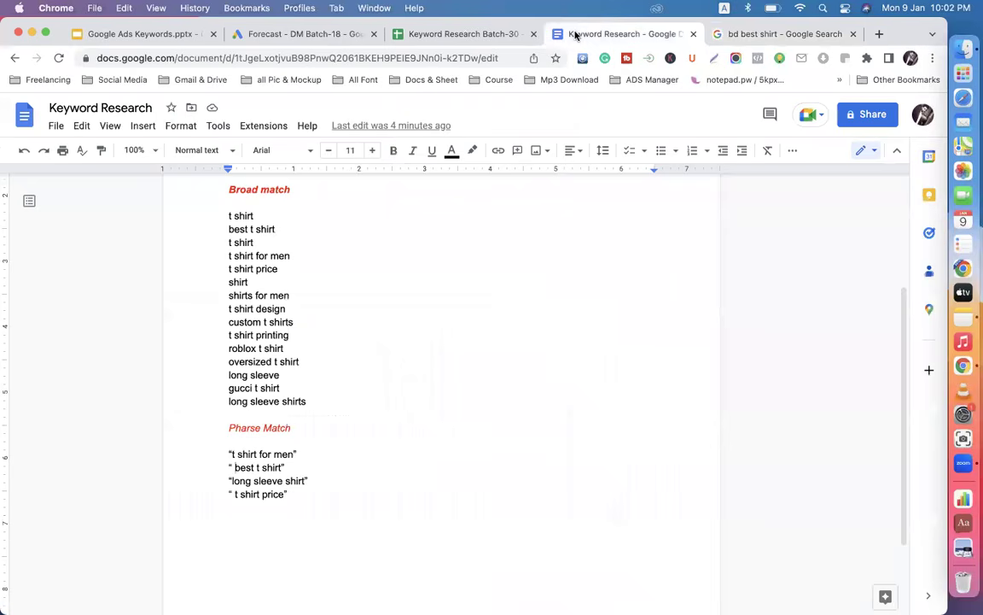
double_click(256, 321)
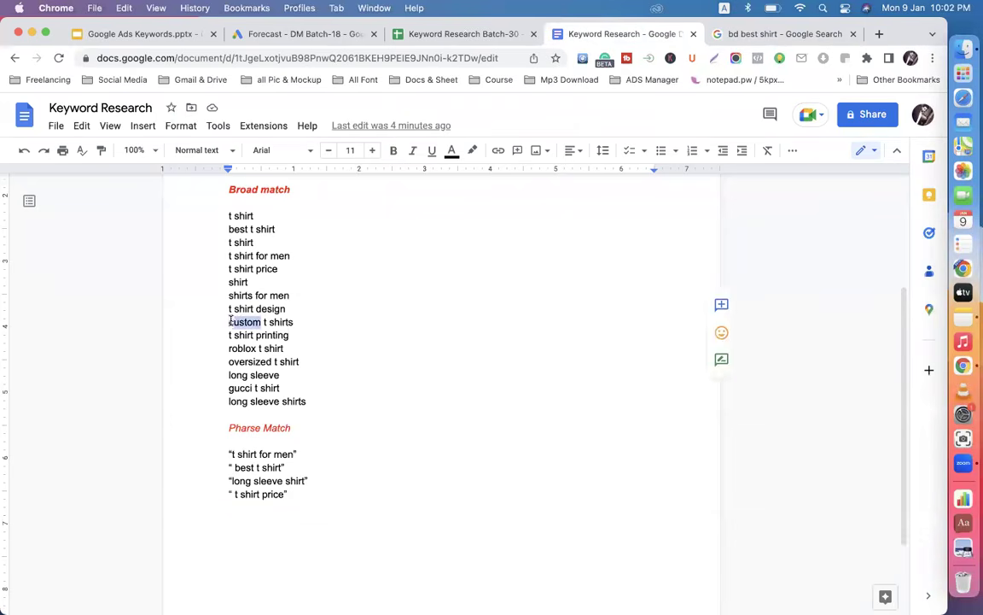
double_click(282, 322)
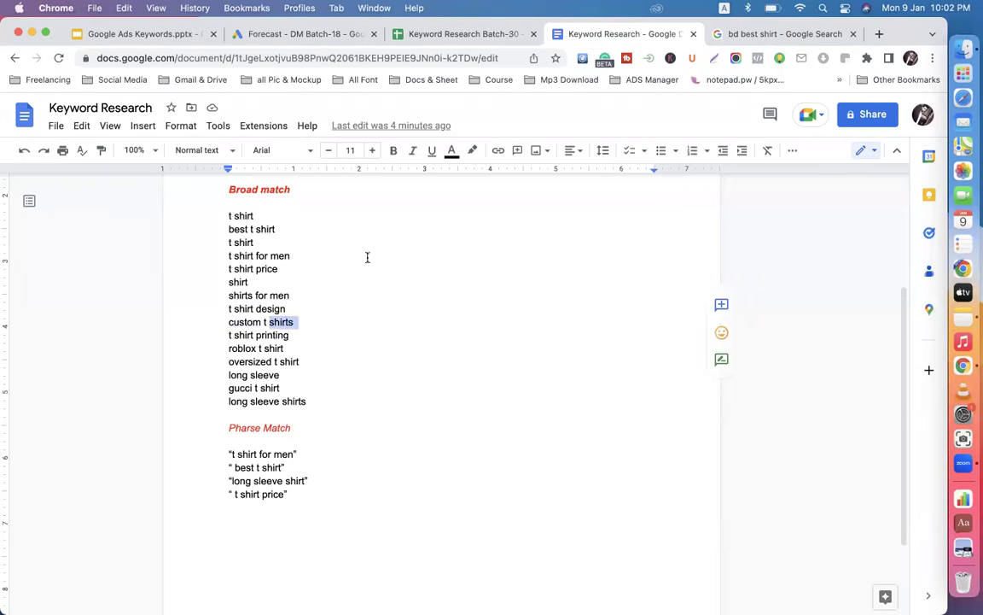
left_click(743, 35)
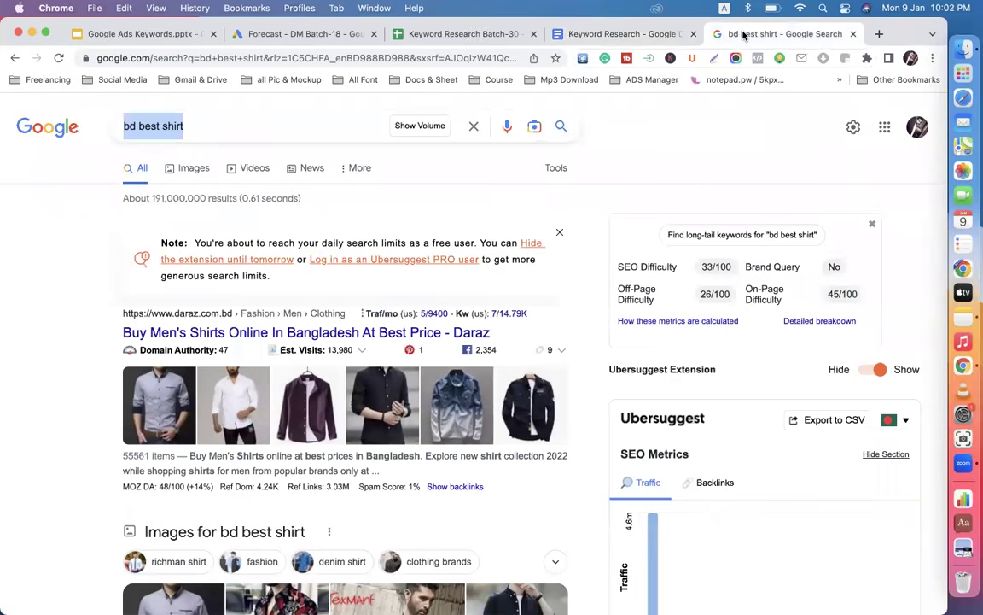
- Copy "t shirt for men" without its quotes from the phrase match list and search for it on Google
left_click(584, 38)
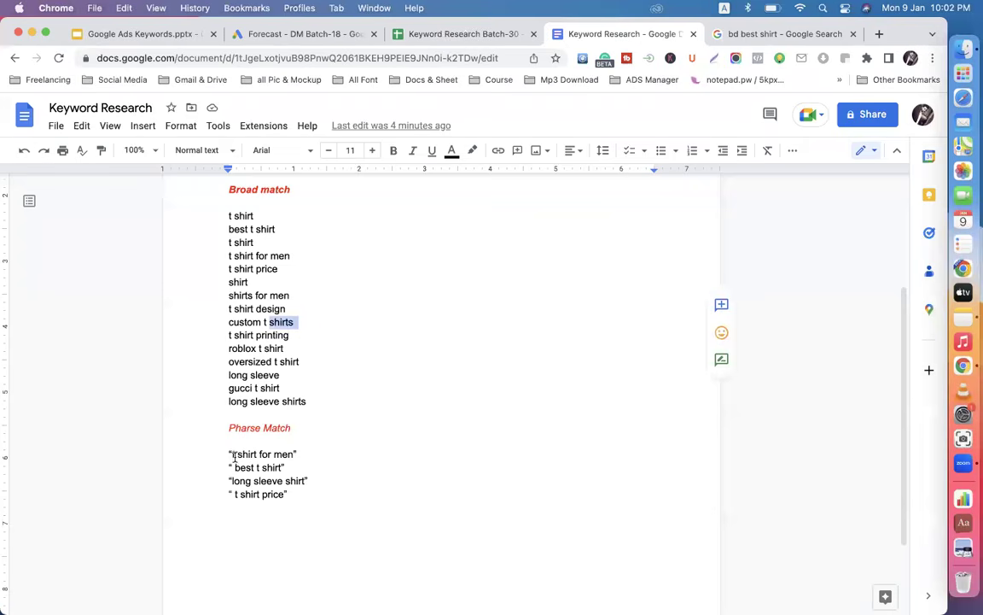
left_click_drag(231, 454, 295, 453)
key("super+c")
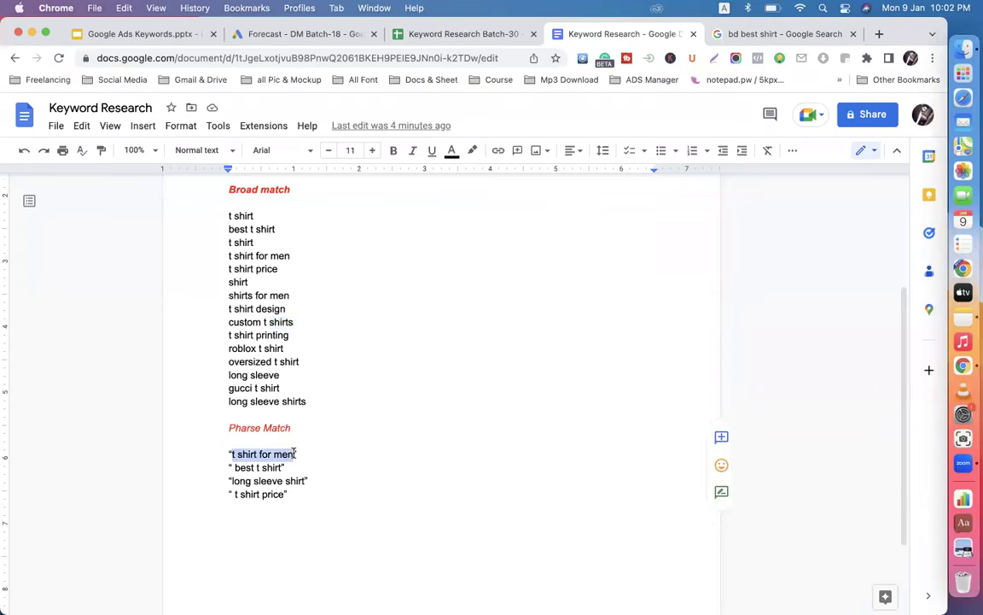
left_click(735, 34)
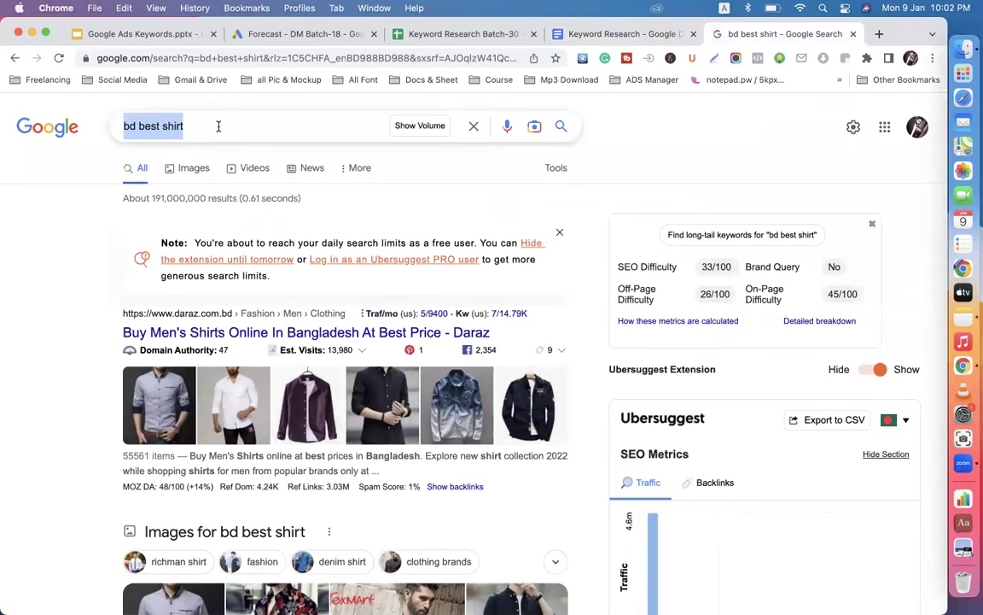
left_click(589, 33)
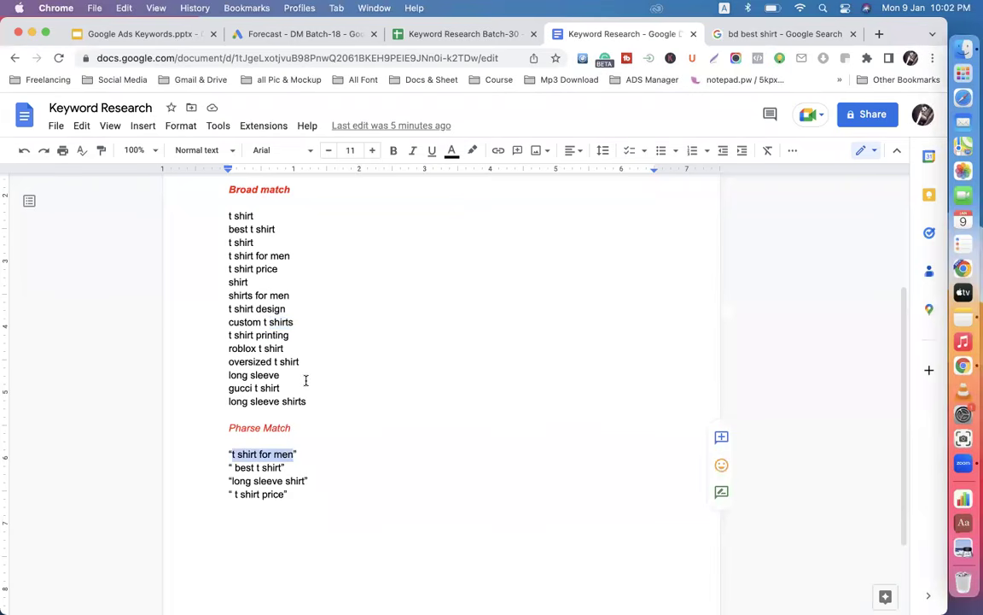
left_click(751, 35)
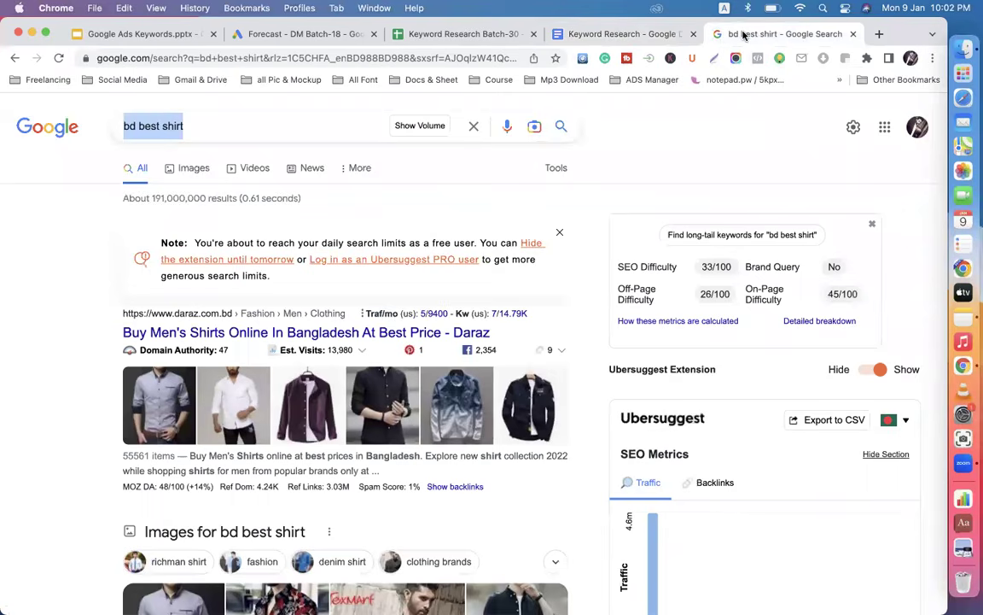
key("super+v")
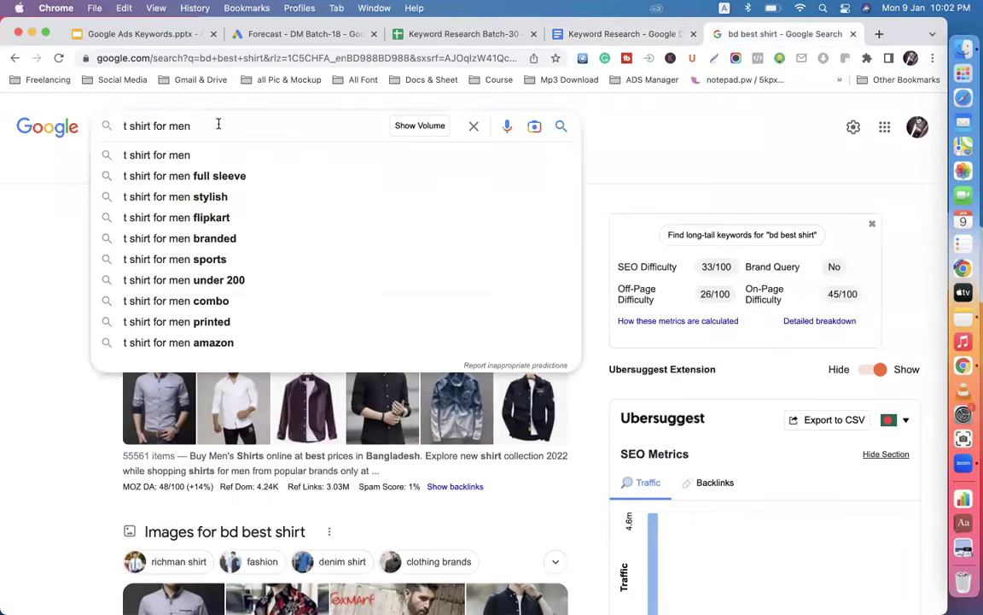
key("Return")
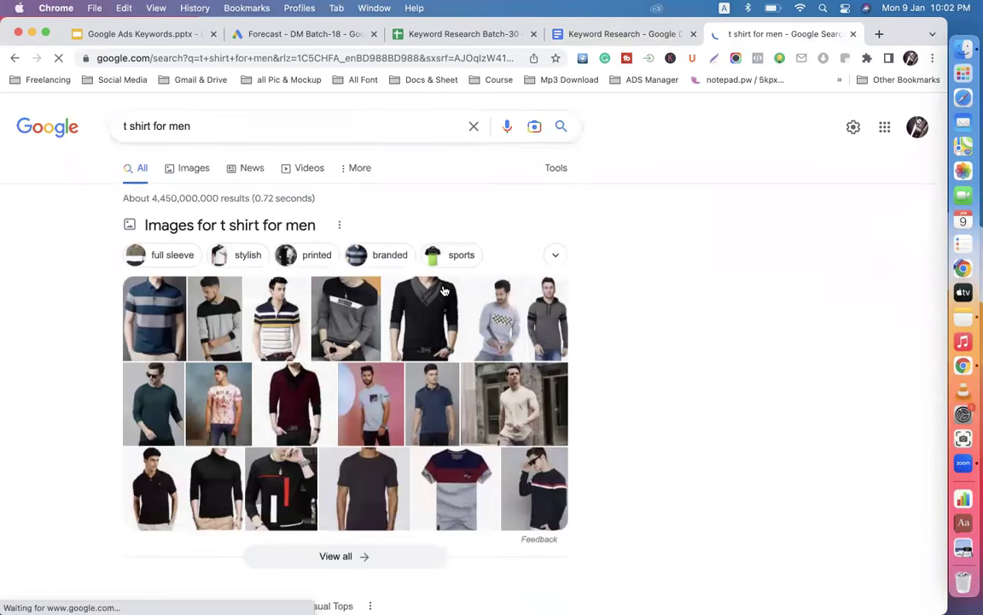
- Check the phrase match list, add "price" before "t shirt for men" in the Google query, and run the search
left_click(606, 36)
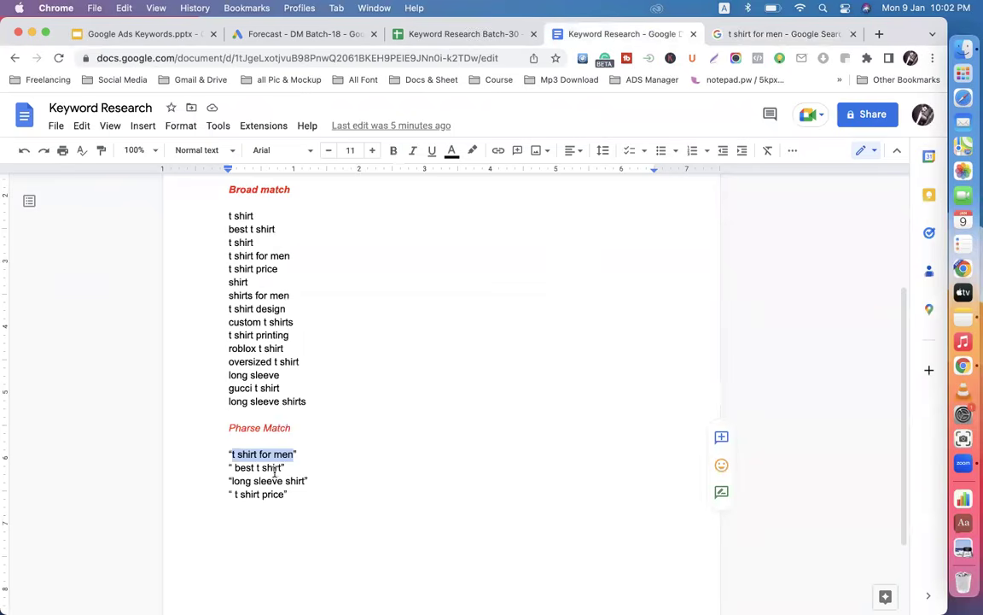
left_click(740, 35)
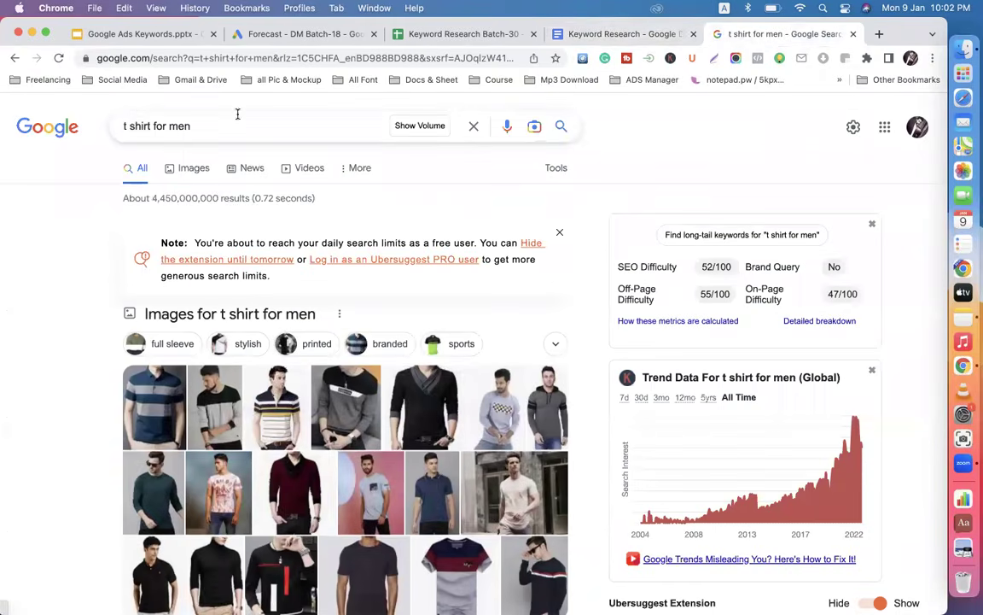
left_click(123, 126)
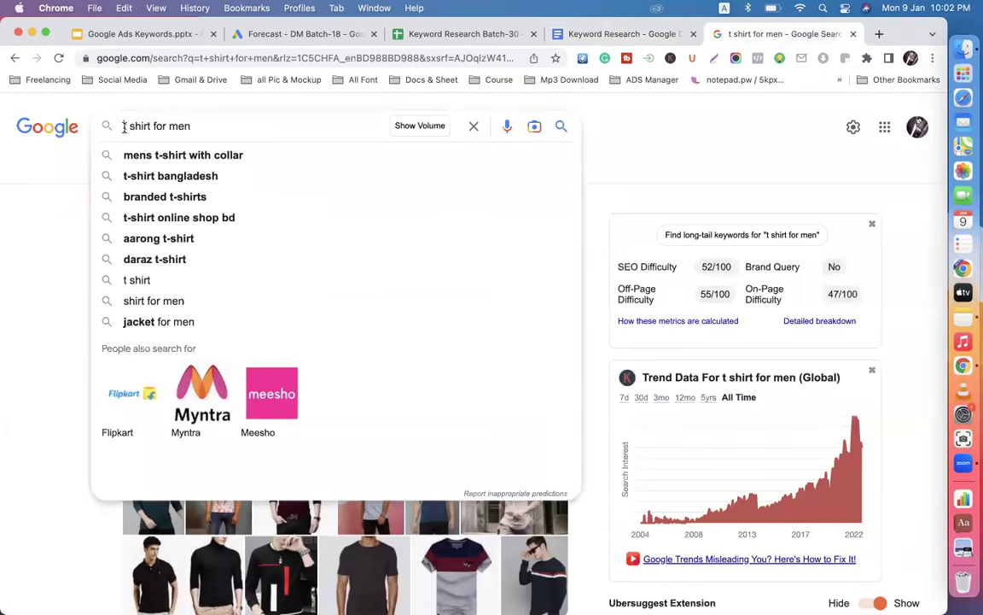
type("price")
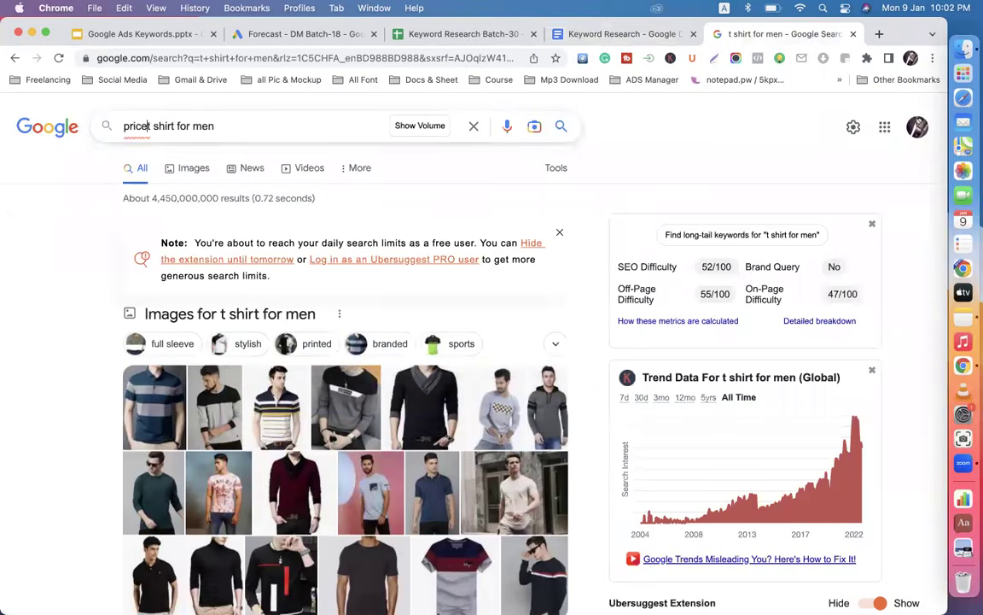
key("Return")
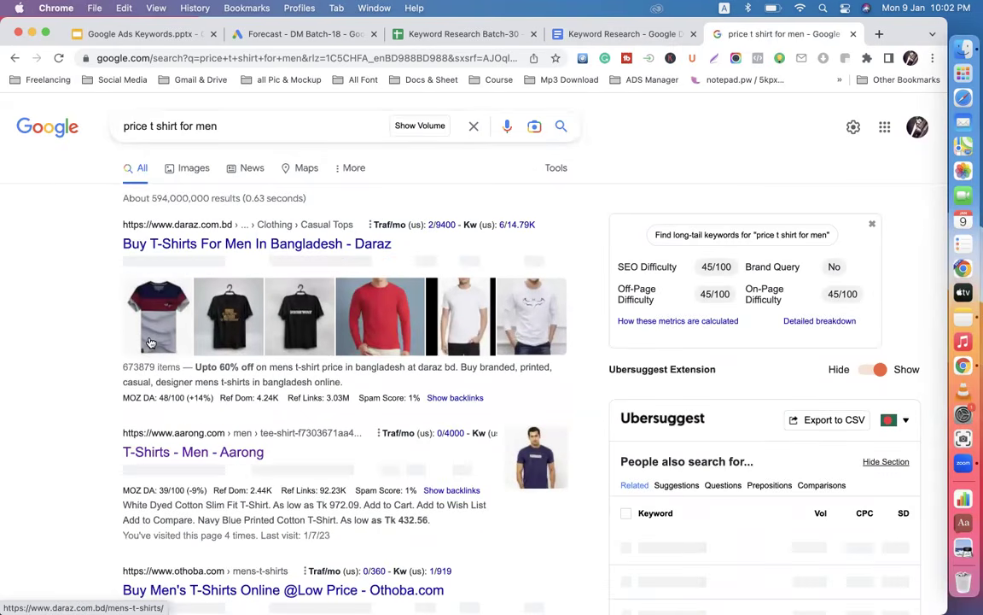
- Highlight "price" and "t shirt for men" separately in the Google query, and return to the phrase match keywords in the document
double_click(135, 126)
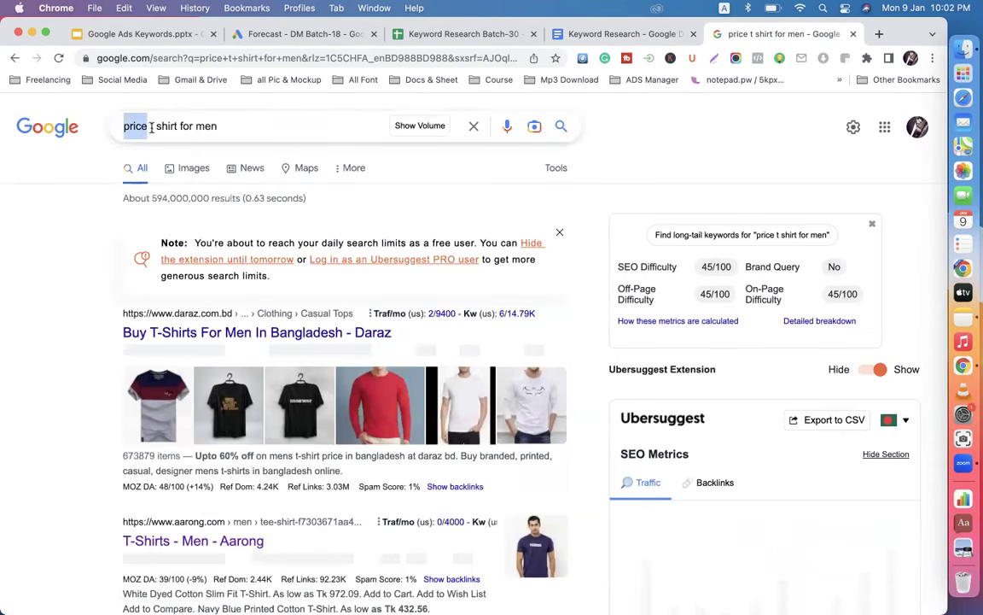
left_click(137, 126)
left_click_drag(151, 126, 222, 126)
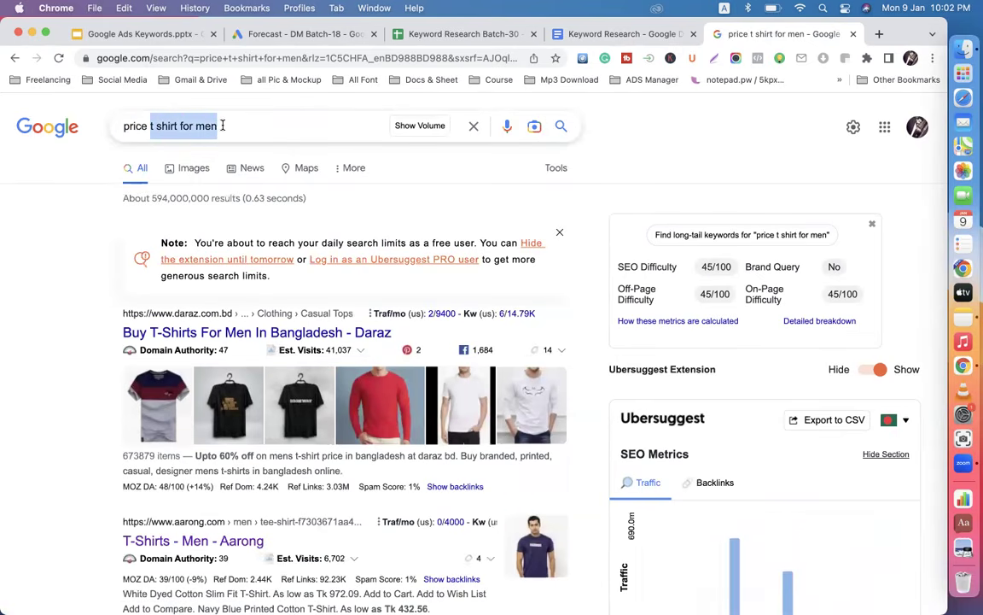
left_click(577, 34)
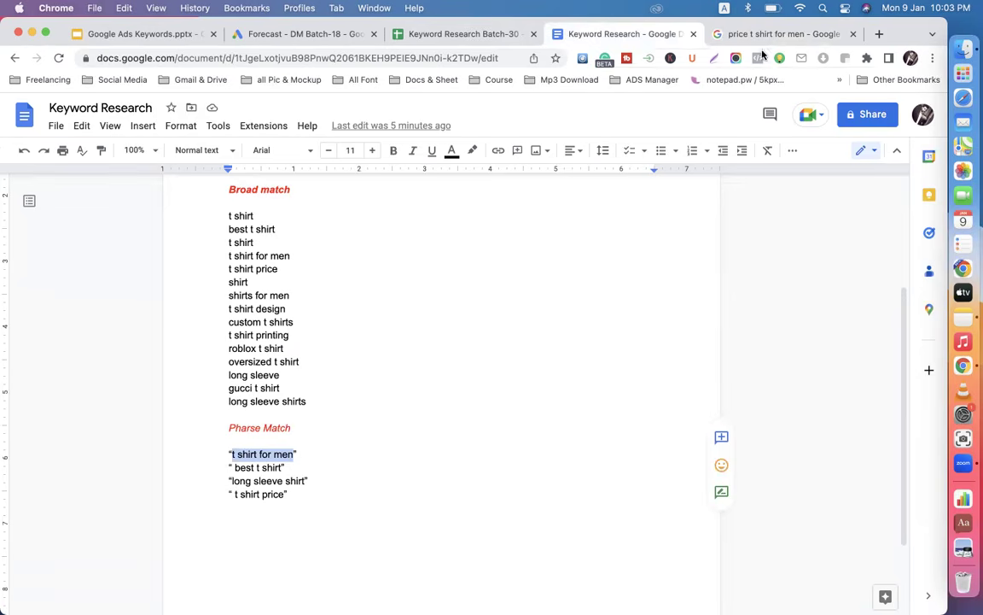
- Add "black" after "price t shirt for men" in the Google query and run the search
left_click(737, 35)
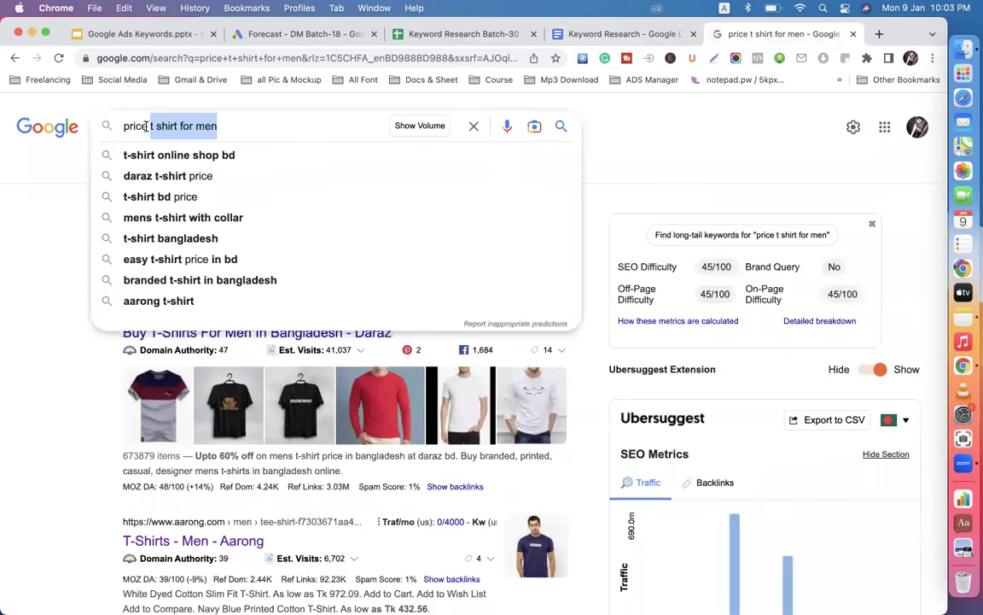
left_click(243, 127)
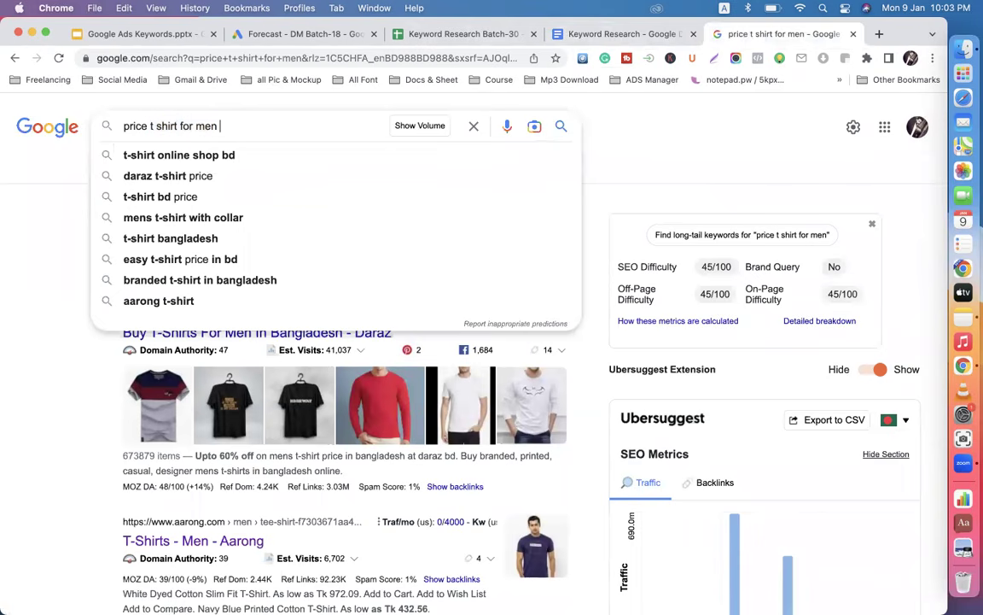
key("Return")
type("bd")
key("BackSpace")
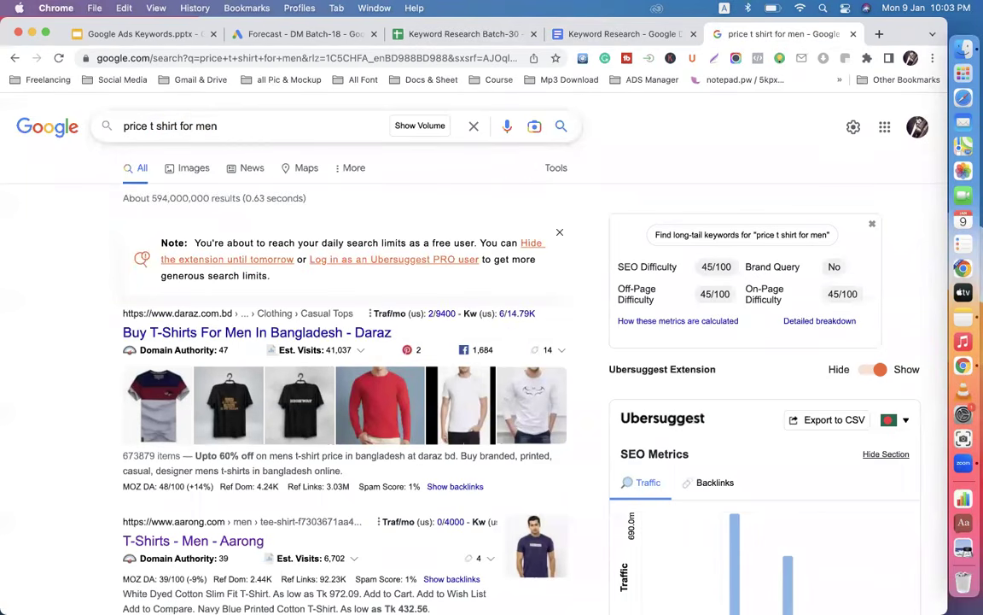
type("black")
key("Return")
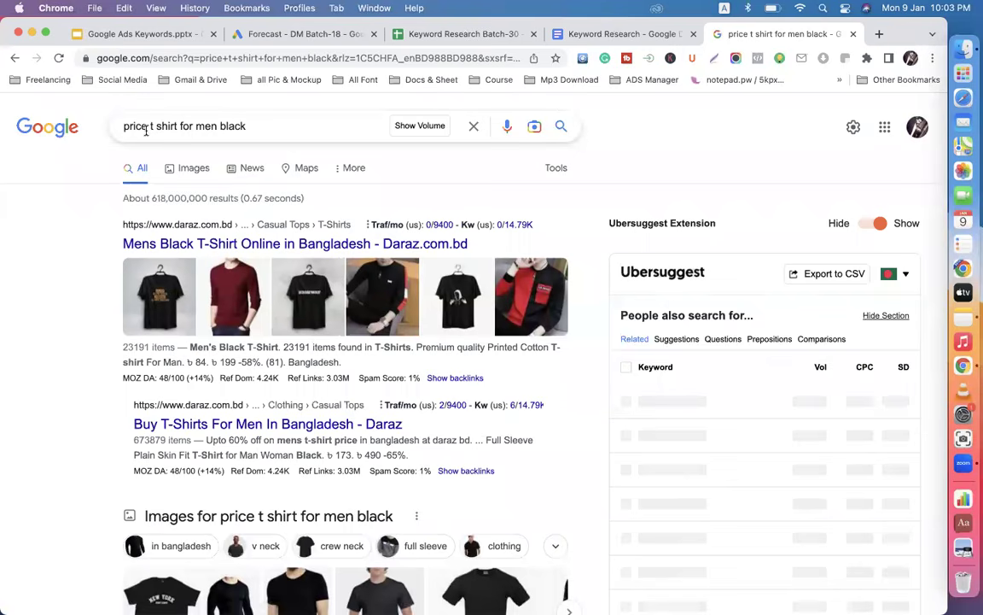
- Highlight "t shirt for men" within the Google query and compare it with the same phrase match keyword in the Keyword Research document
left_click_drag(150, 126, 214, 125)
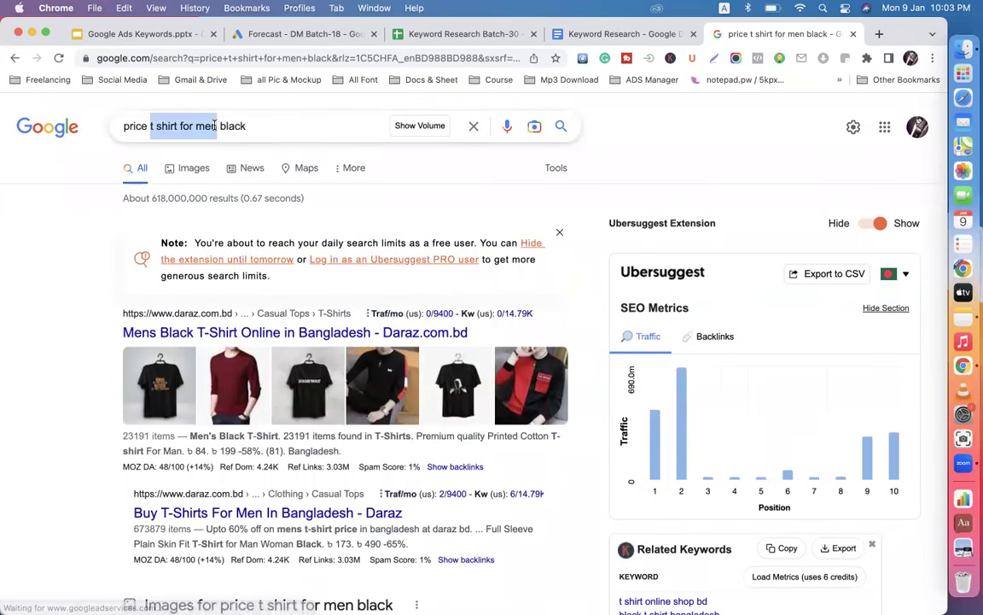
left_click(580, 34)
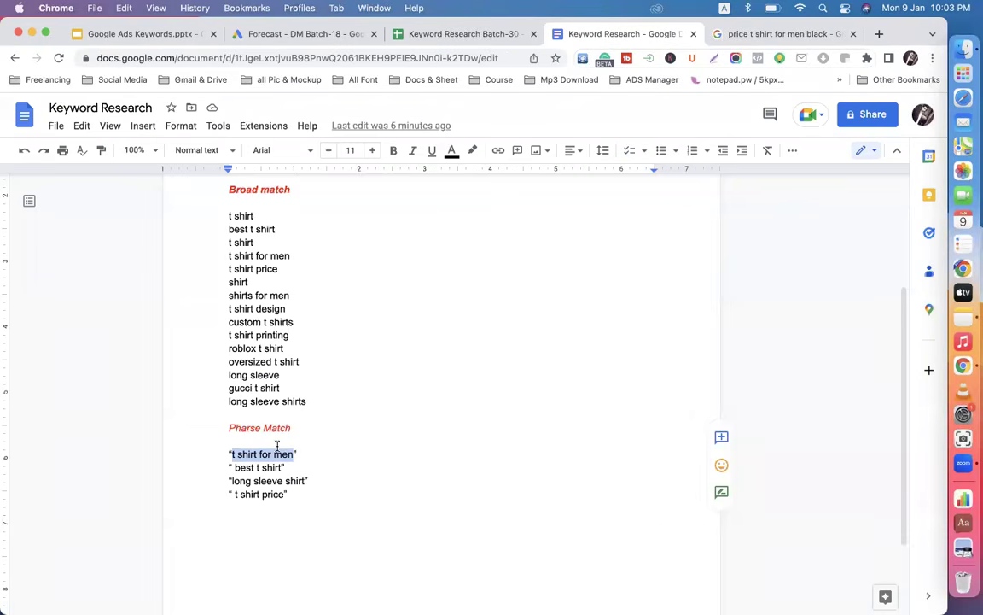
left_click(739, 35)
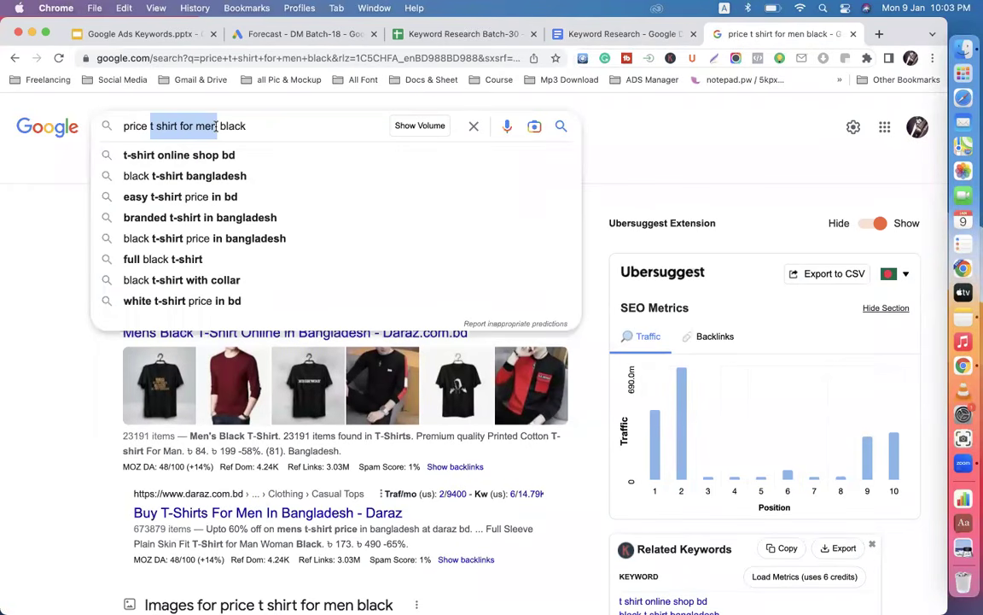
left_click(249, 126)
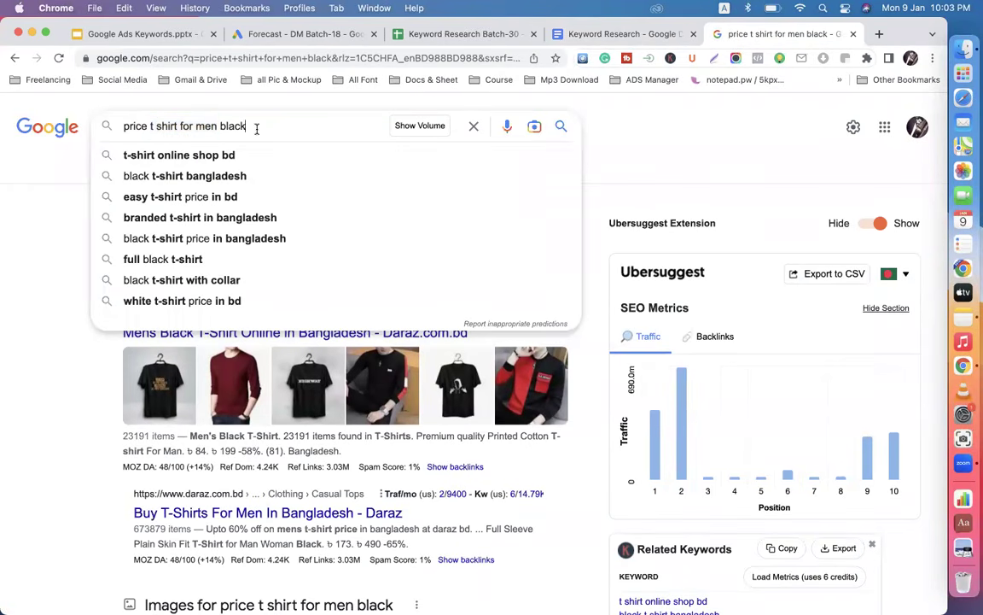
left_click(149, 125)
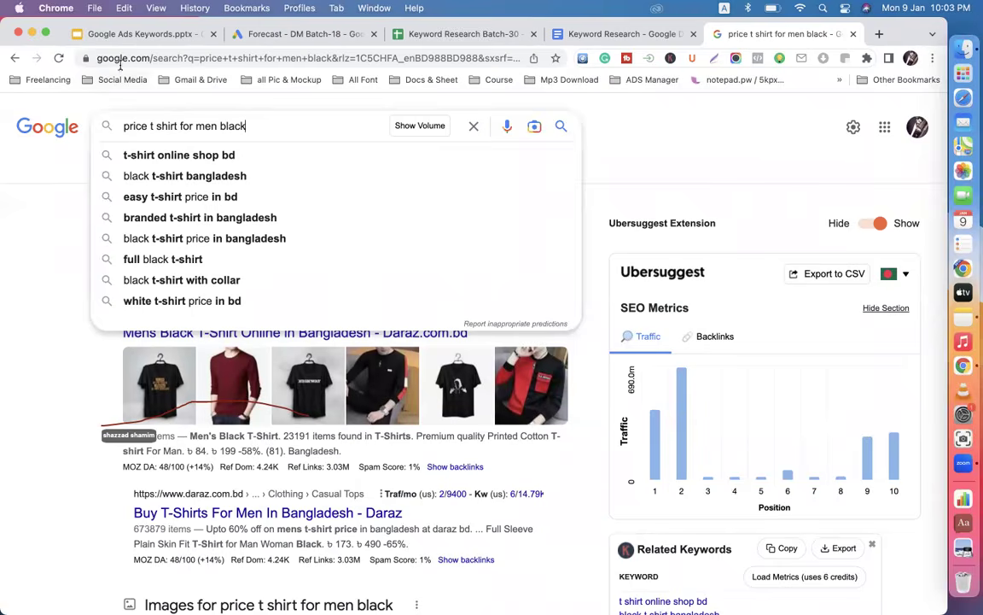
- Switch to the Keyword Match Types slide in the Google Ads Keywords presentation and clear the red line drawn over the shared screen
left_click(133, 35)
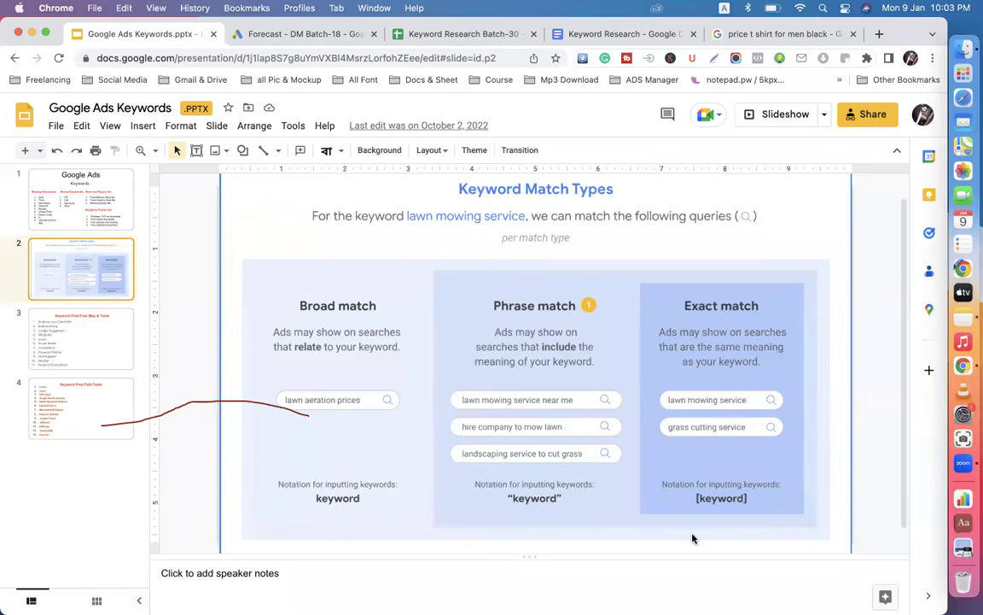
left_click(701, 567)
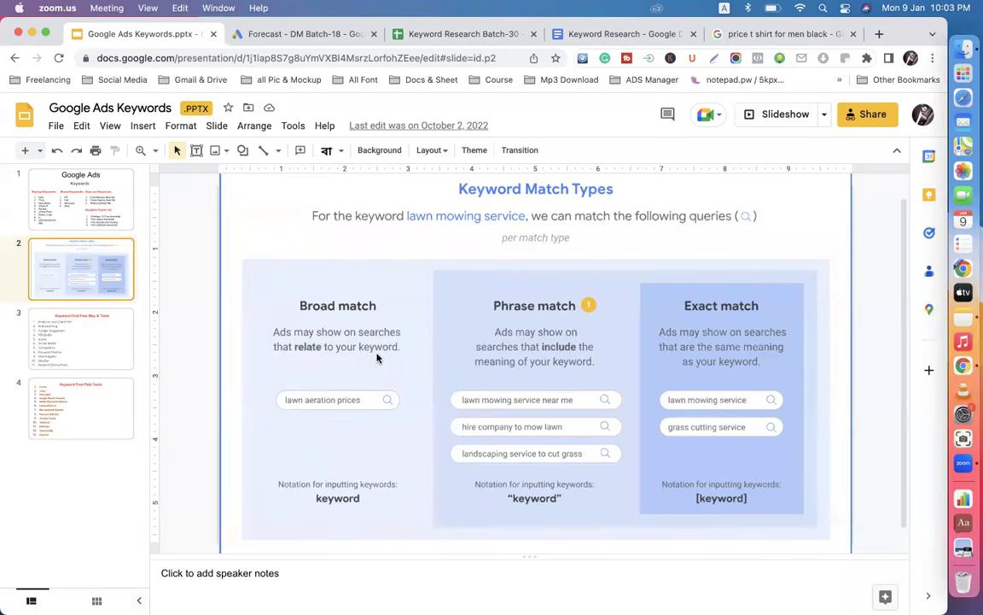
- Review the Google search for "price t shirt for men black" and return to the Keyword Match Types slide
left_click(730, 36)
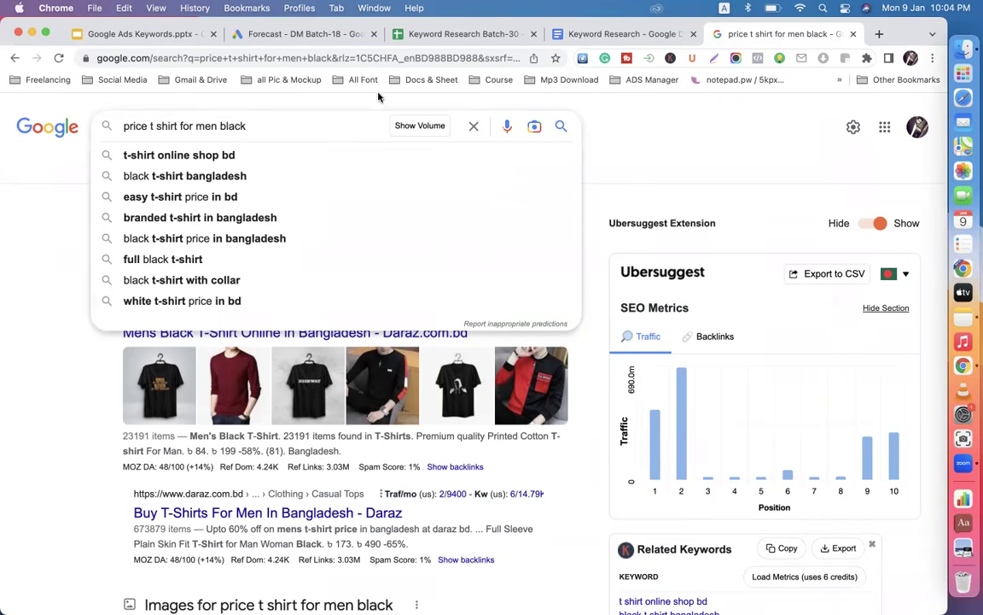
left_click(57, 180)
left_click(171, 34)
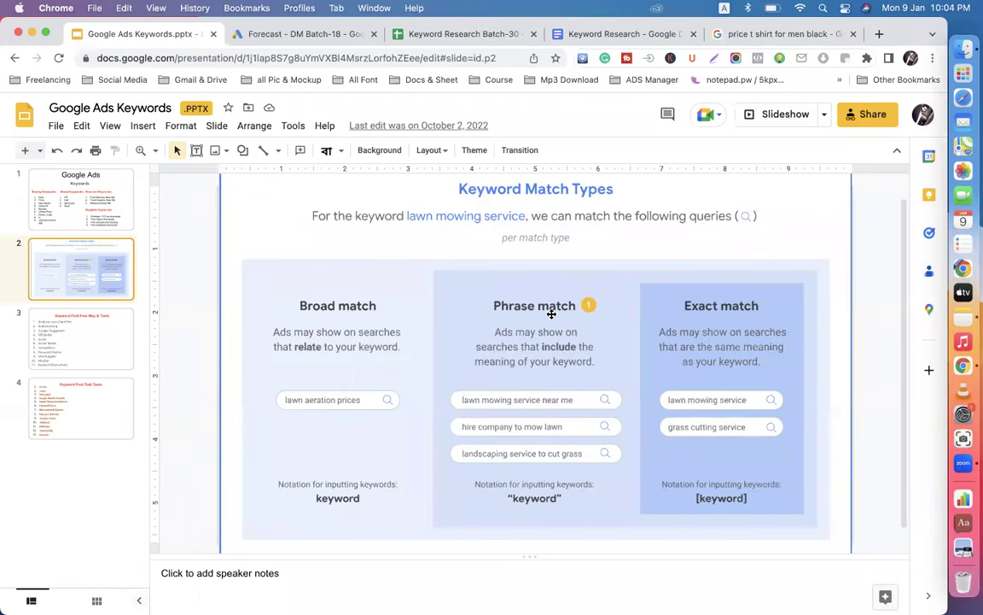
- In the Keyword Research document, add the heading "Exact Match" below the phrase match keywords, separated by a blank line
left_click(602, 34)
scroll(353, 450, "down", 2)
left_click(303, 453)
key("Return")
key("Return")
type("Exca")
key("BackSpace")
type("act Match")
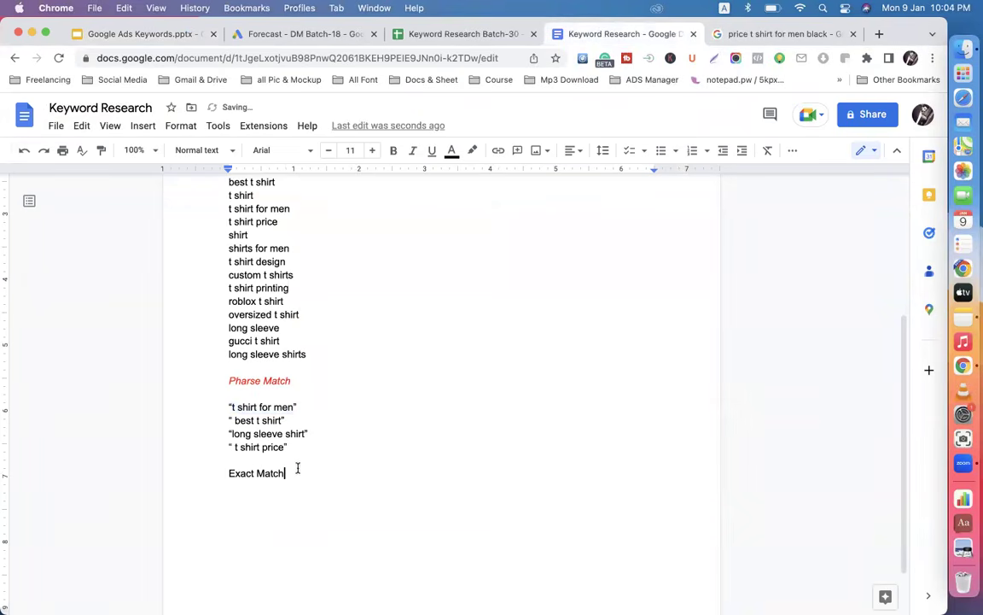
- Format the "Exact Match" heading in red italics
left_click_drag(295, 471, 228, 471)
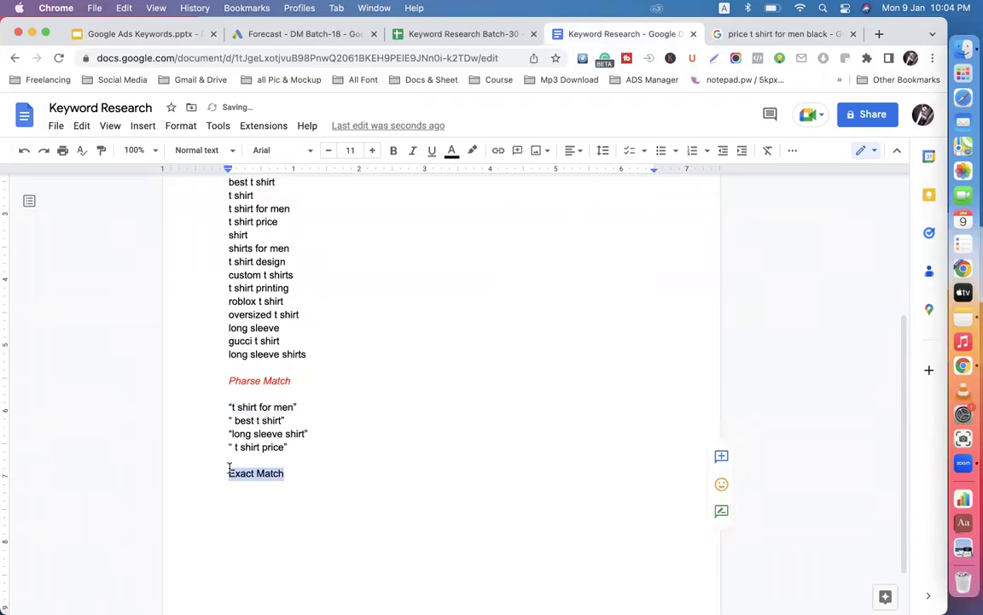
left_click(413, 150)
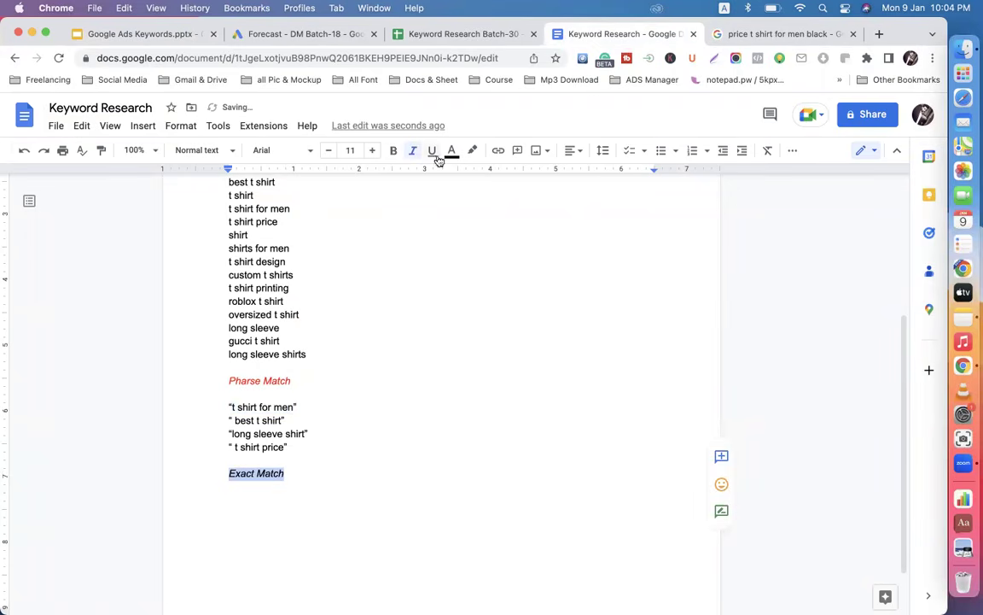
left_click(451, 150)
left_click(472, 190)
- Add the keyword "T shirt for man" under the Exact Match heading in black, without italics or bold
left_click(307, 469)
key("Return")
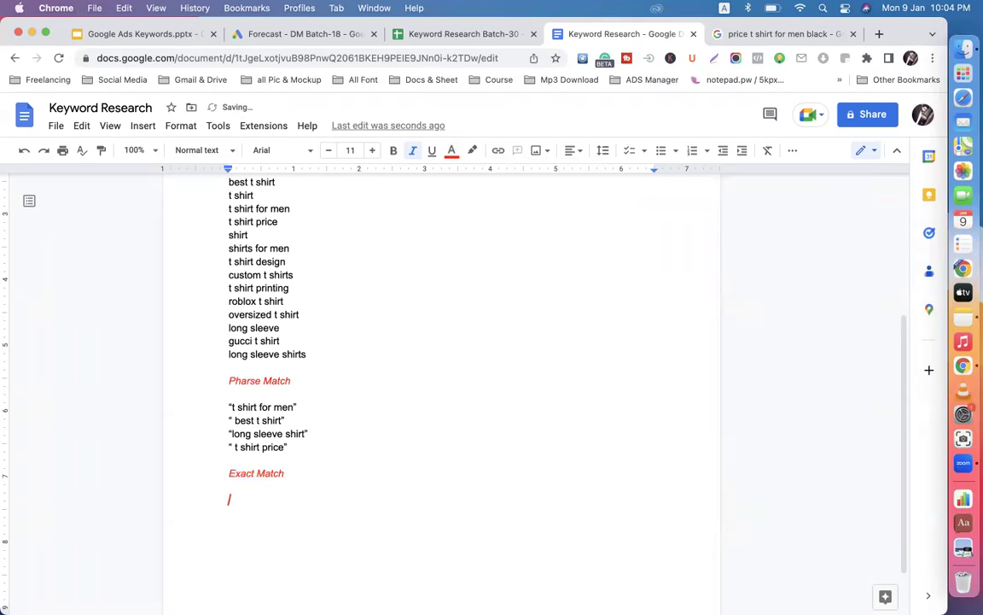
left_click(393, 152)
left_click(451, 150)
left_click(455, 175)
left_click(413, 150)
type("T shirt for m")
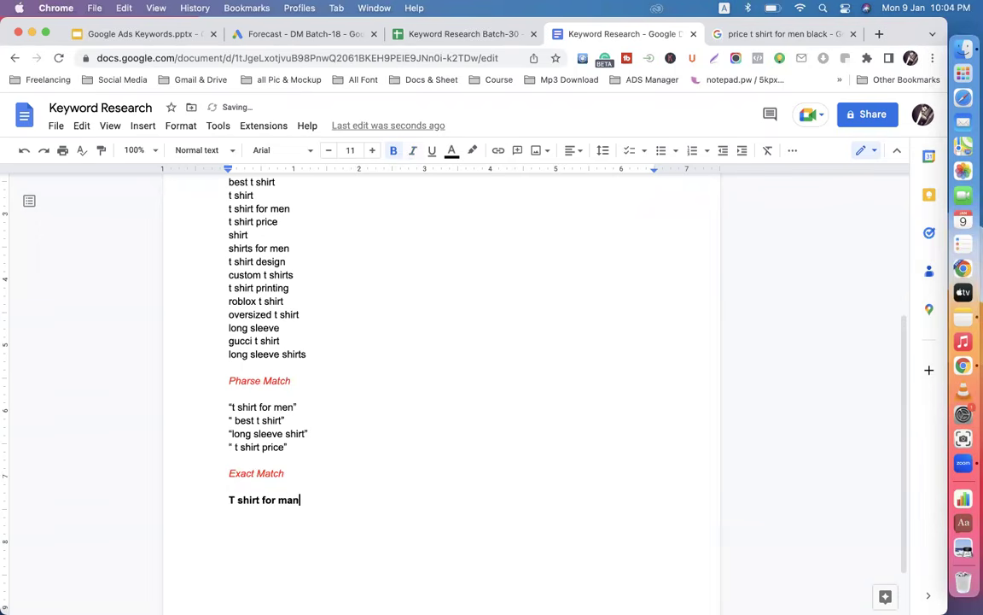
type("an")
left_click_drag(310, 499, 229, 499)
left_click(393, 150)
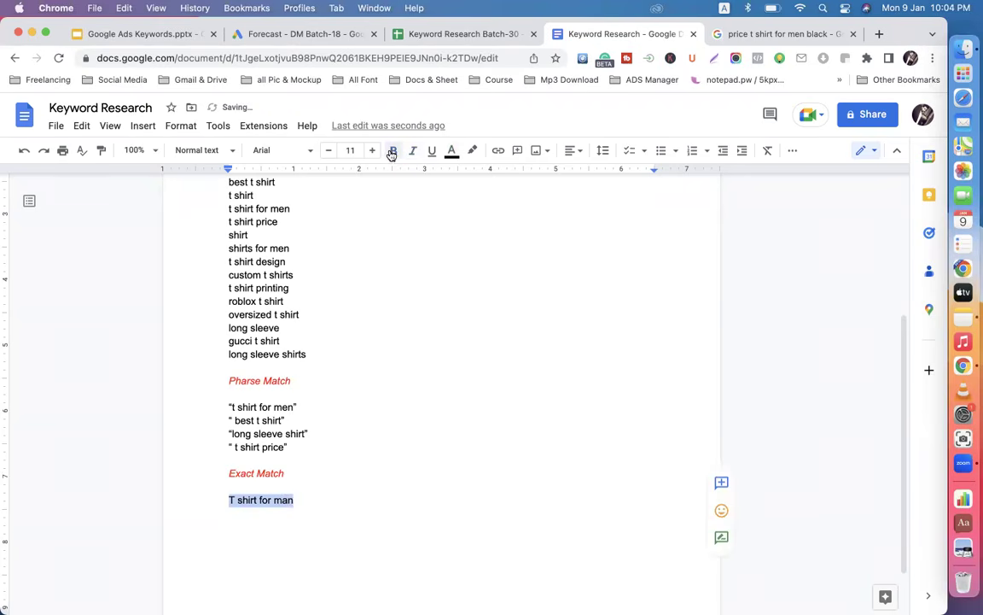
- Correct the new Exact Match keyword to "t shirt for men" in lowercase and enclose it in square brackets
left_click(287, 499)
key("BackSpace")
type("e")
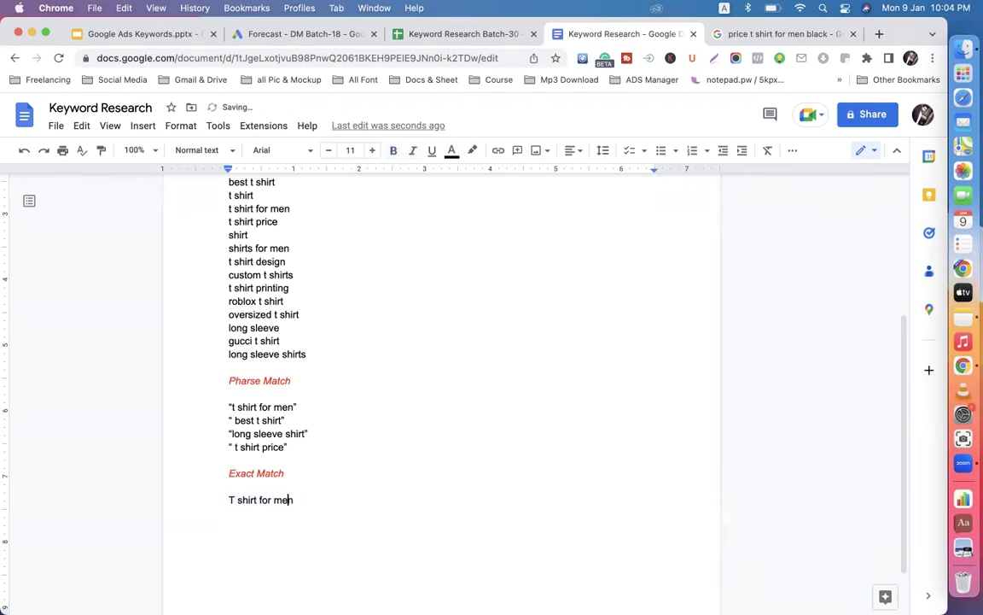
left_click(232, 500)
key("BackSpace")
type("t")
left_click(298, 500)
type("]")
left_click(227, 500)
type("[")
left_click(311, 490)
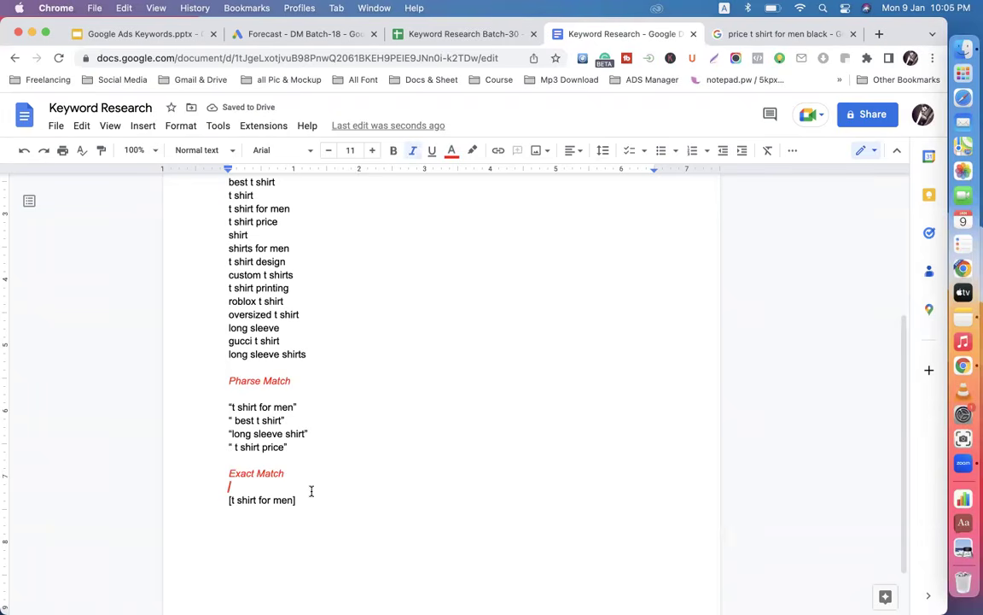
- Add "[custom t shirt]" as the second keyword in the Exact Match list, with no space after the opening bracket
left_click(306, 503)
key("Return")
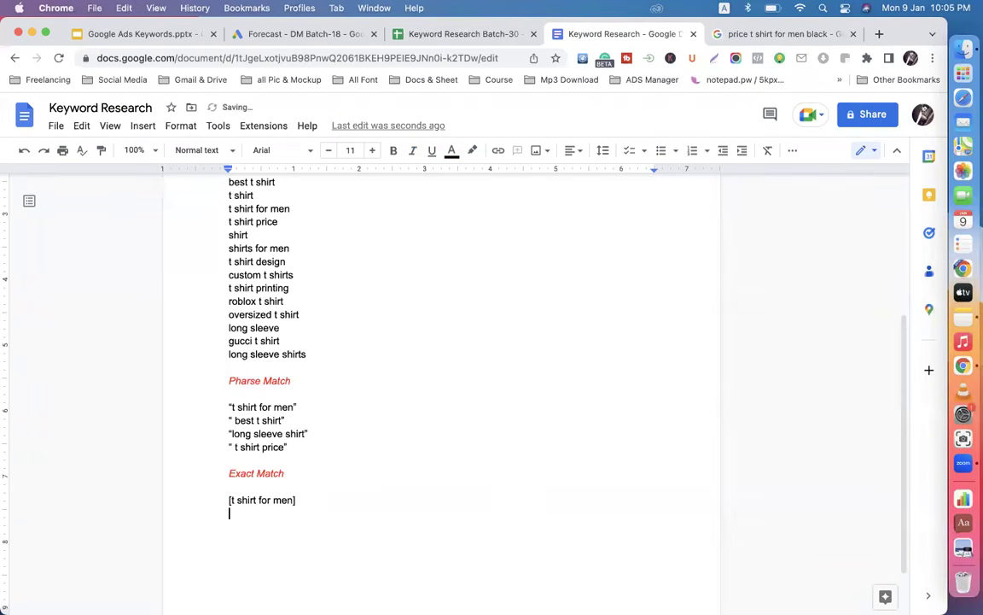
type("[ custom t shirt")
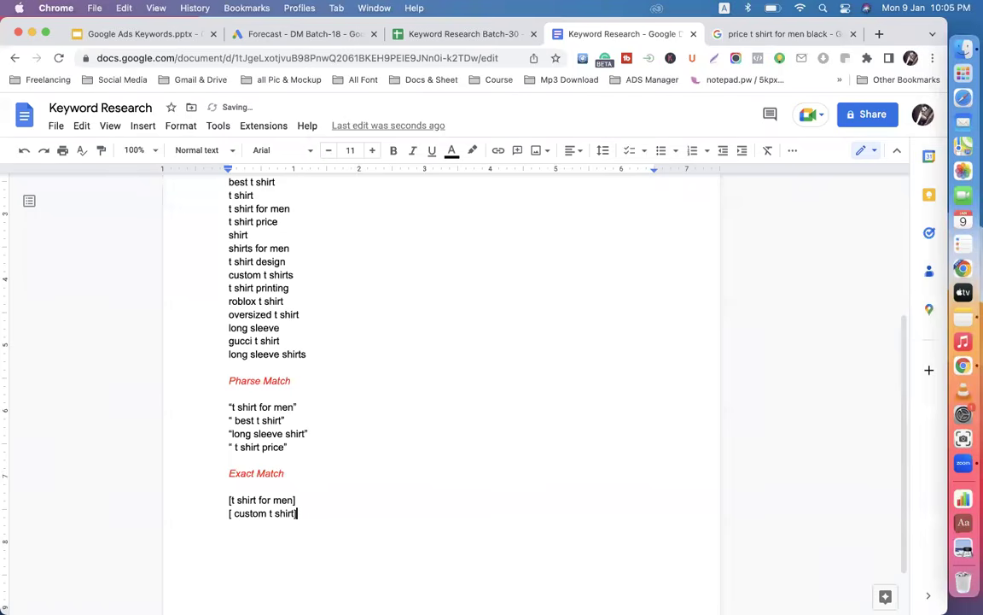
left_click(233, 513)
key("BackSpace")
left_click(143, 36)
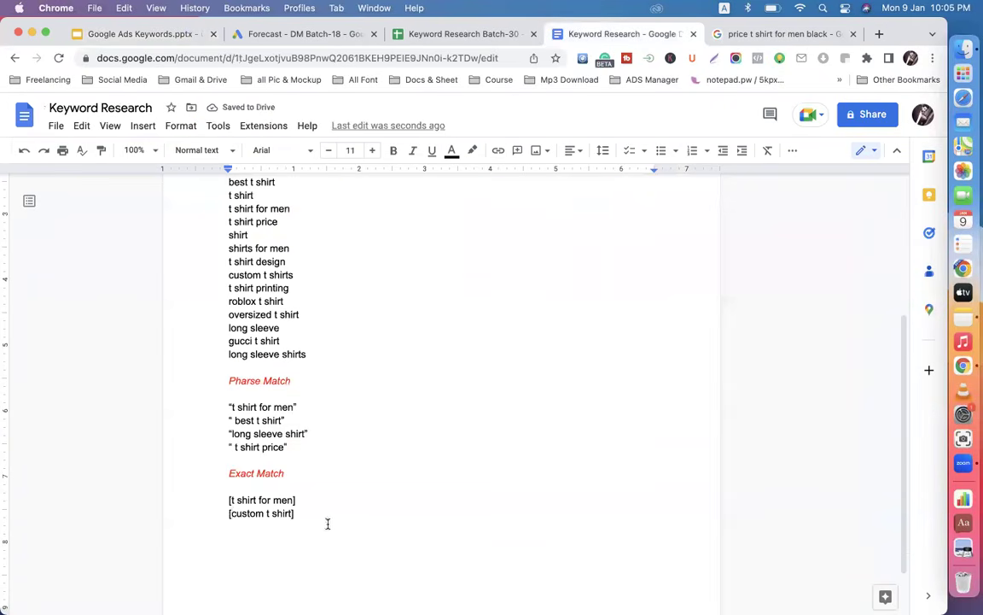
- Add "[best t shirt design]" as the third keyword in the Exact Match list
key("Return")
type("[best t shirt desgimnh")
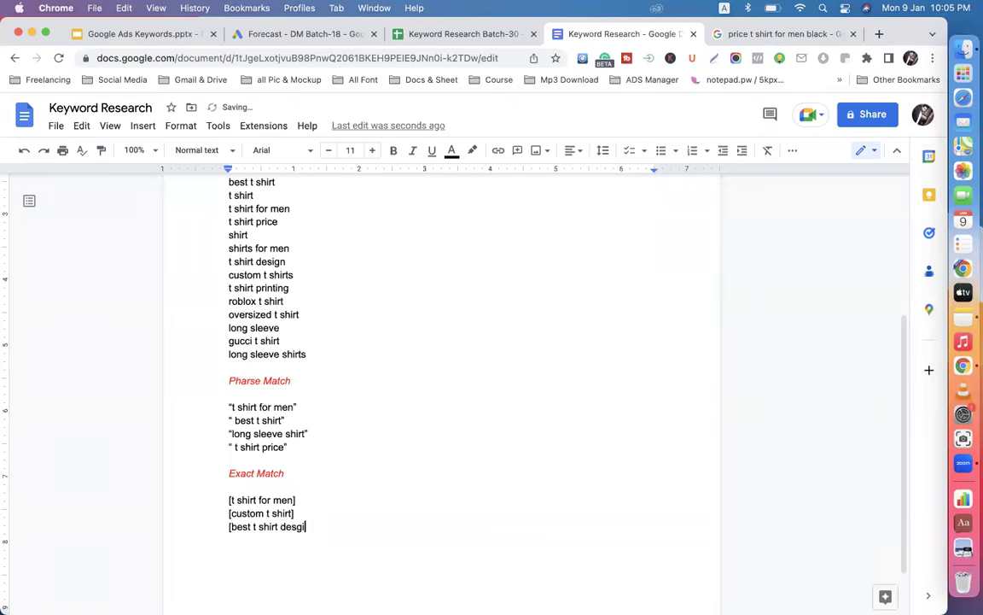
key("BackSpace")
key("BackSpace")
key("BackSpace")
key("BackSpace")
key("BackSpace")
type("ign]")
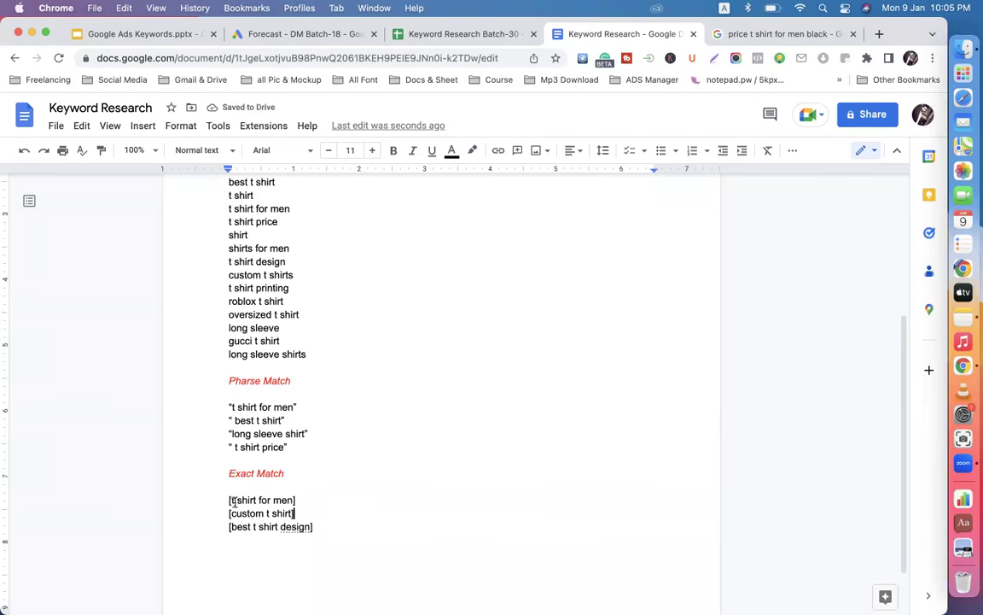
- Copy "[custom t shirt" from the Exact Match list, try to search Google for it, and return to the previous results
left_click_drag(230, 500, 290, 501)
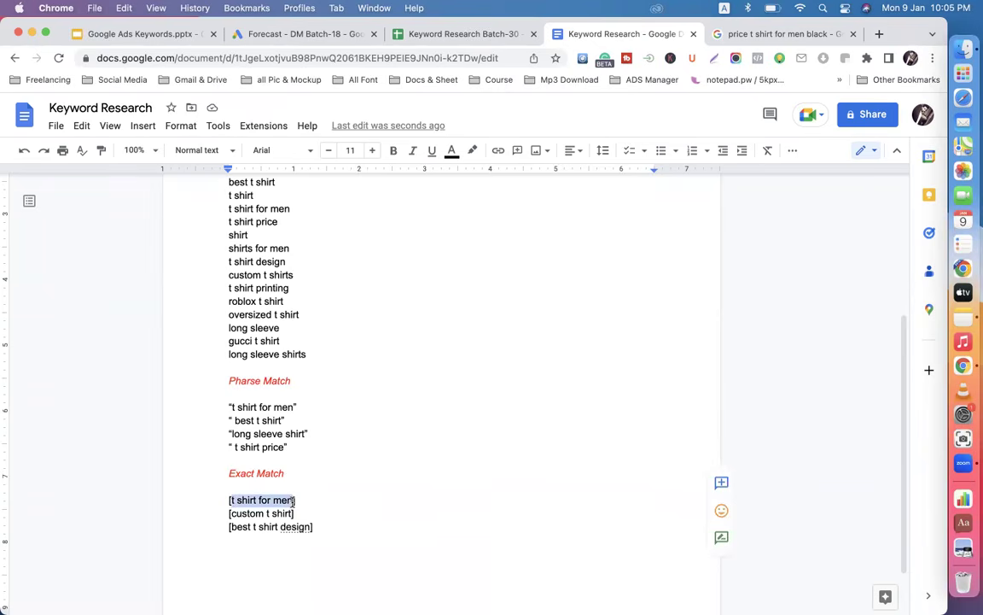
left_click_drag(229, 513, 292, 513)
key("super+c")
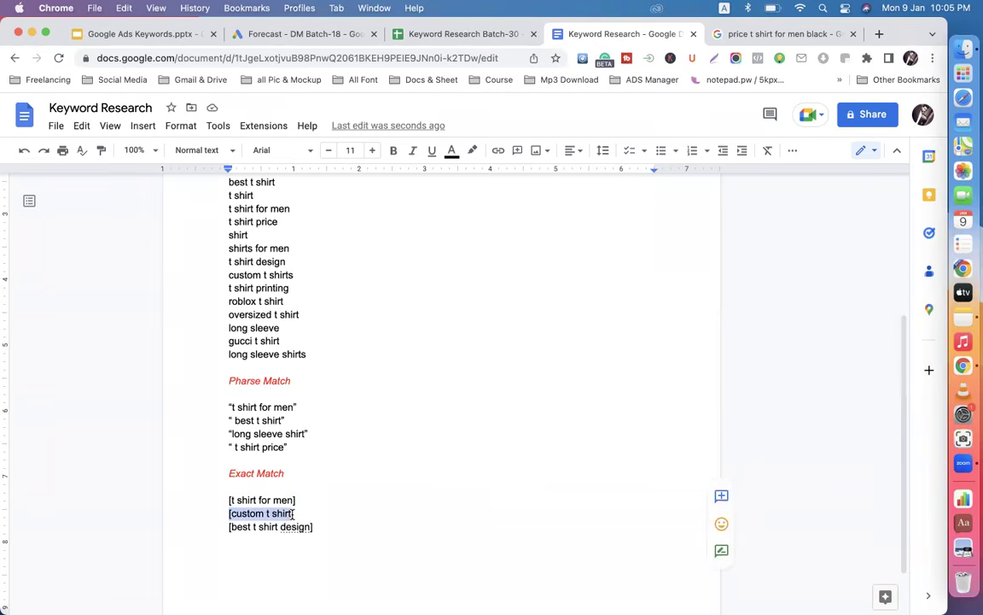
left_click(757, 34)
left_click_drag(257, 130, 97, 136)
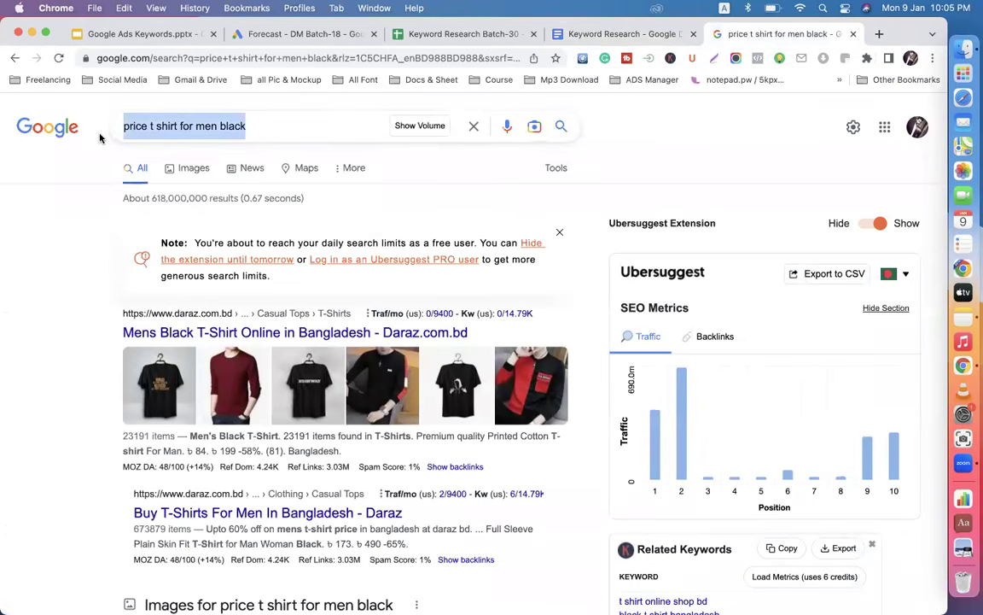
key("super+v")
key("Return")
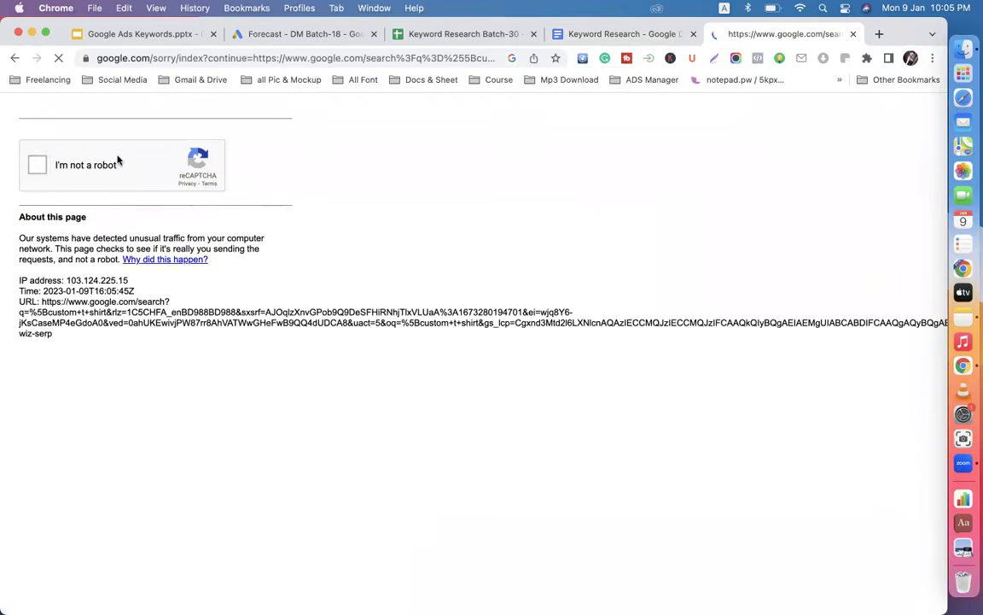
left_click(15, 57)
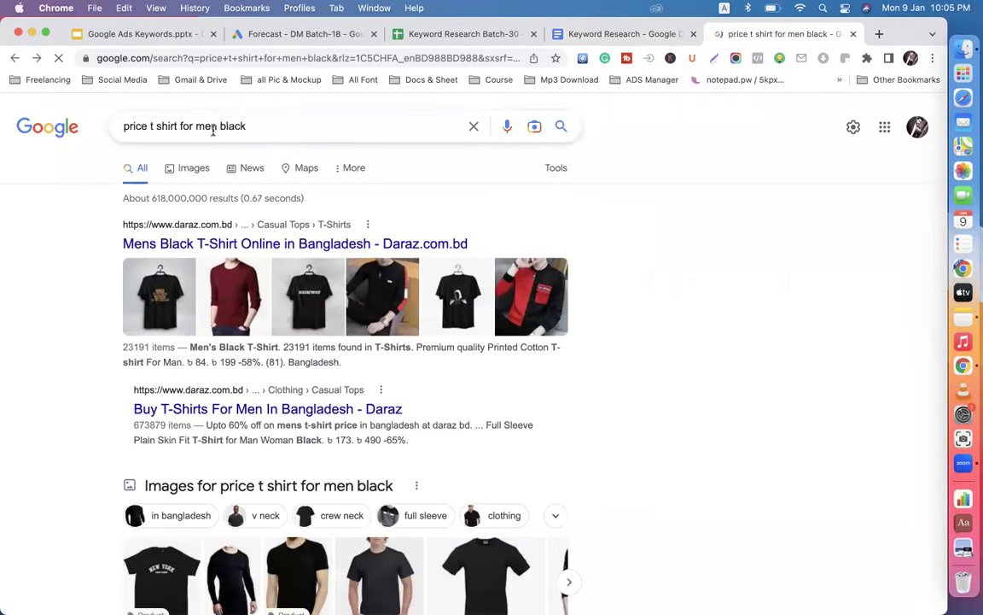
- Search Google for the copied keyword "custom t shirt" with the opening bracket removed
left_click_drag(274, 119, 92, 126)
key("super+v")
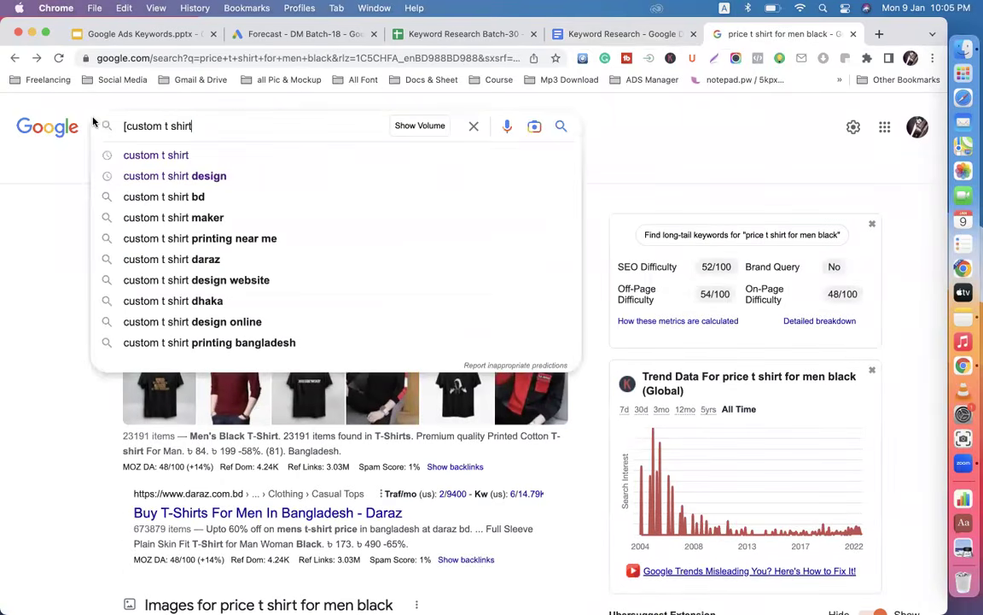
left_click(122, 125)
key("BackSpace")
key("Return")
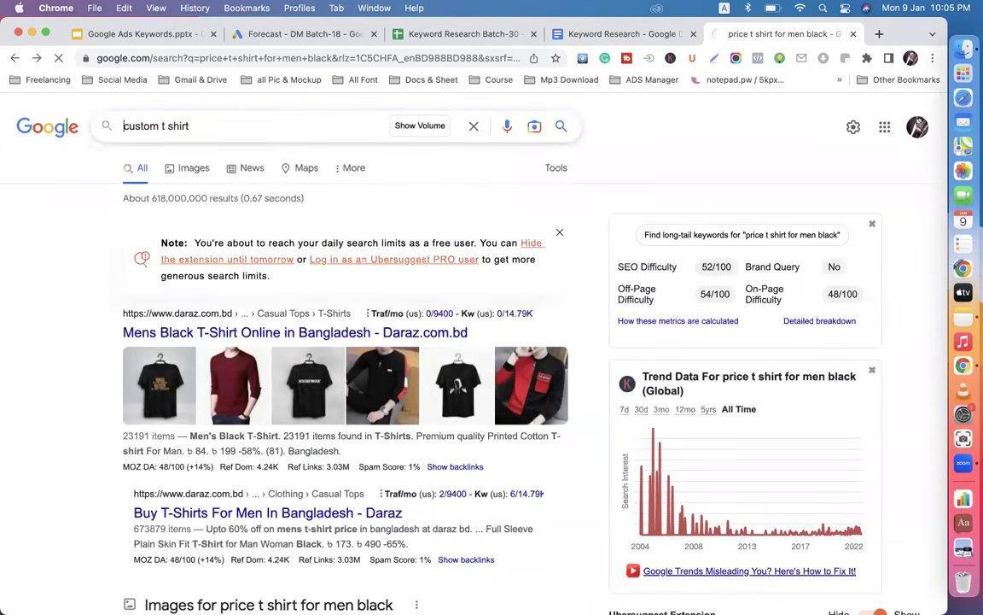
left_click(38, 167)
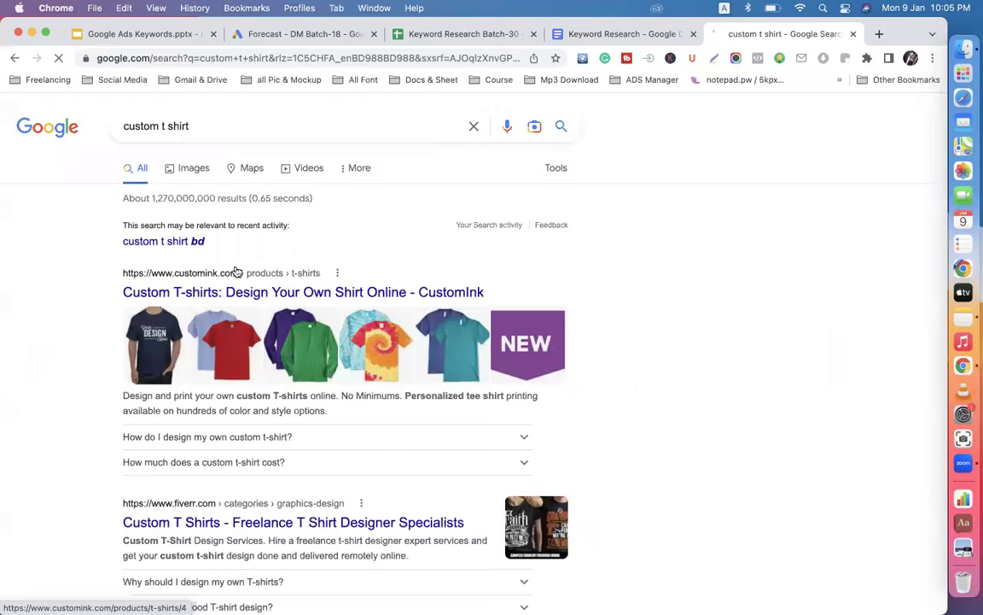
- Search Google for the suggested query "custom t shirt design" and highlight the added word "design" in it
left_click(202, 123)
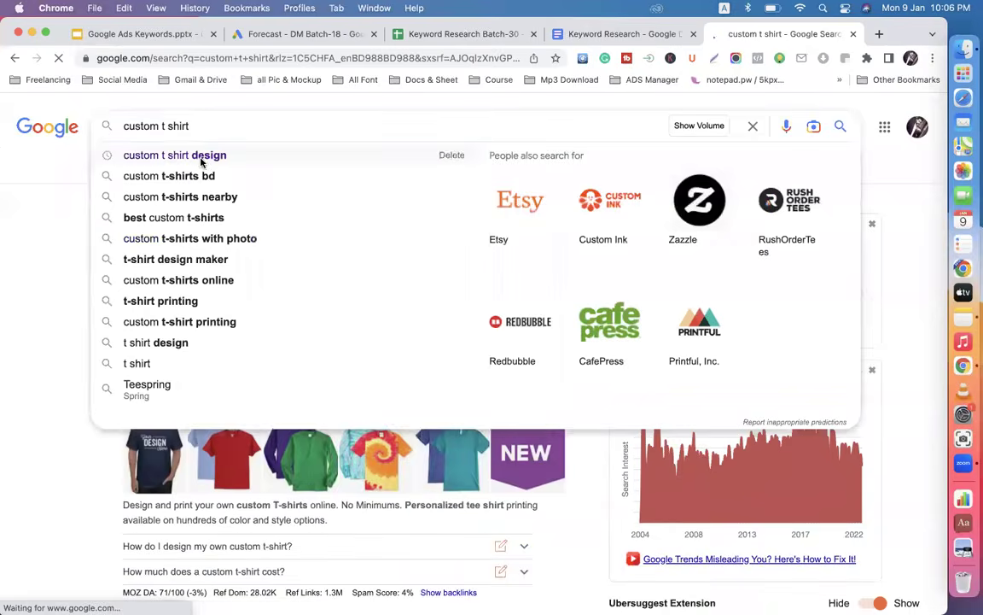
left_click(201, 157)
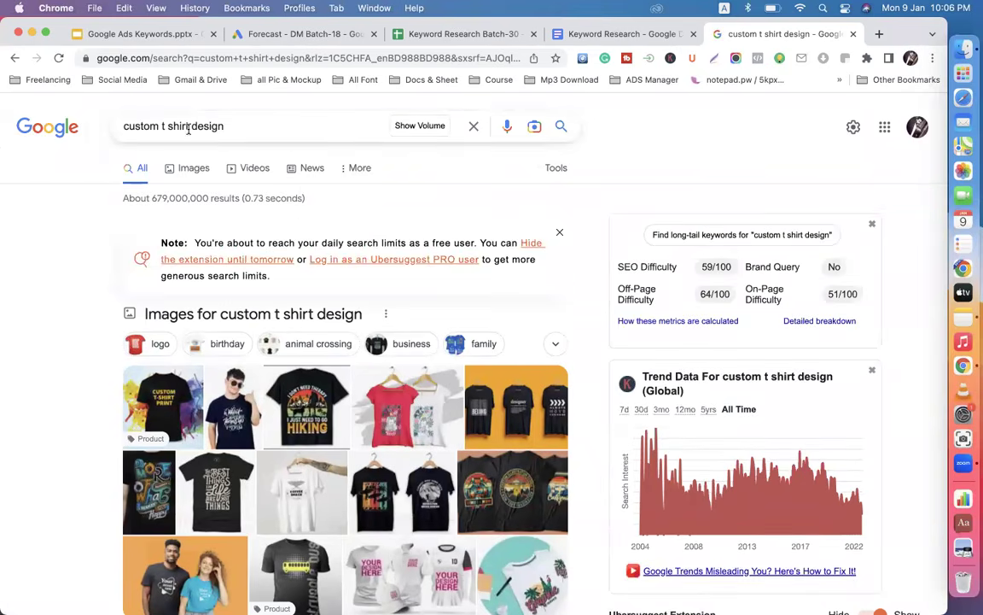
left_click_drag(123, 126, 238, 125)
left_click(190, 125)
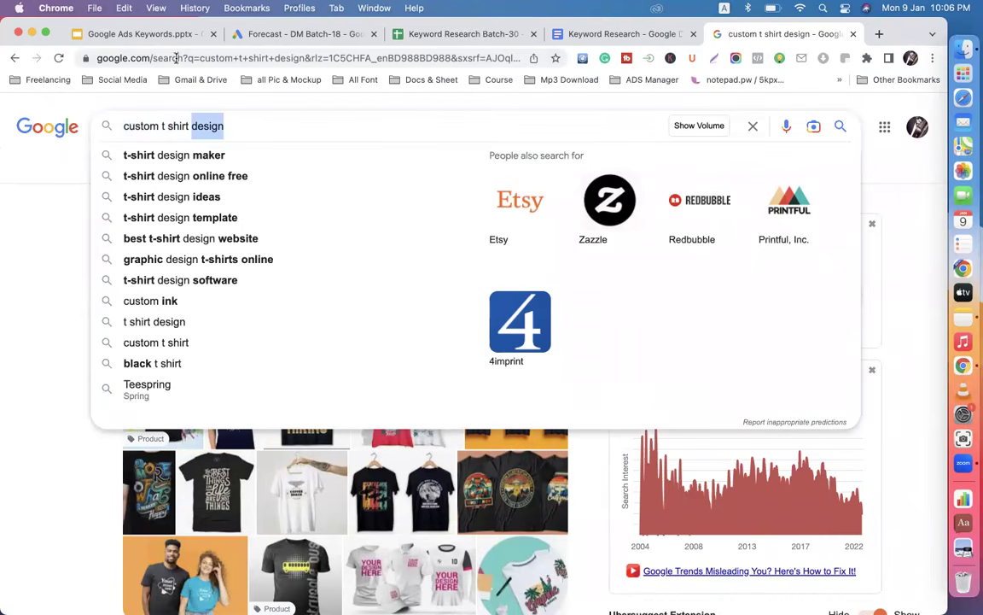
- In the document's Broad match list, shorten "custom t shirts" to "custom t shirt" and insert a quotation mark before it
left_click(565, 35)
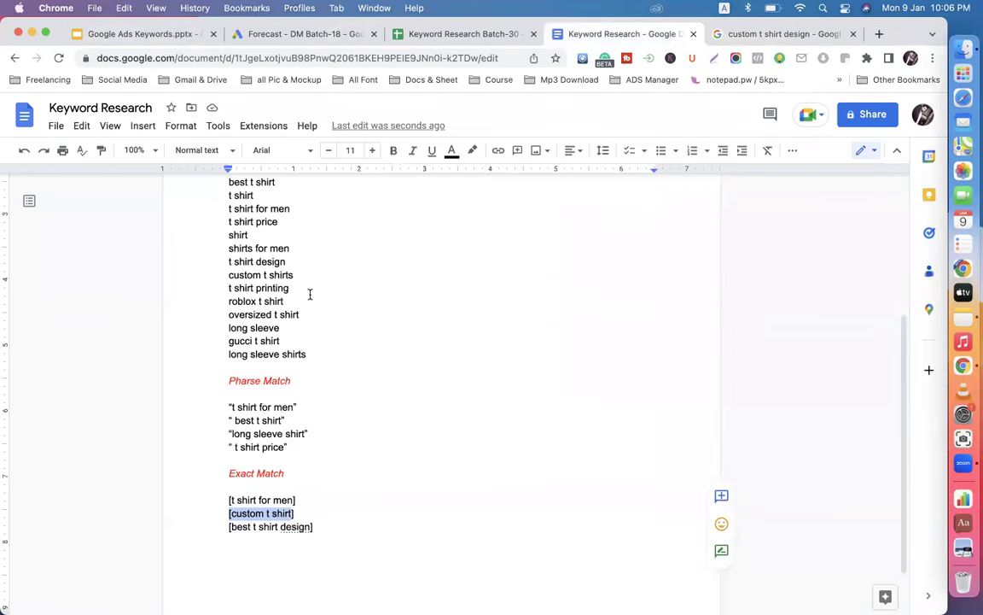
scroll(310, 295, "up", 2)
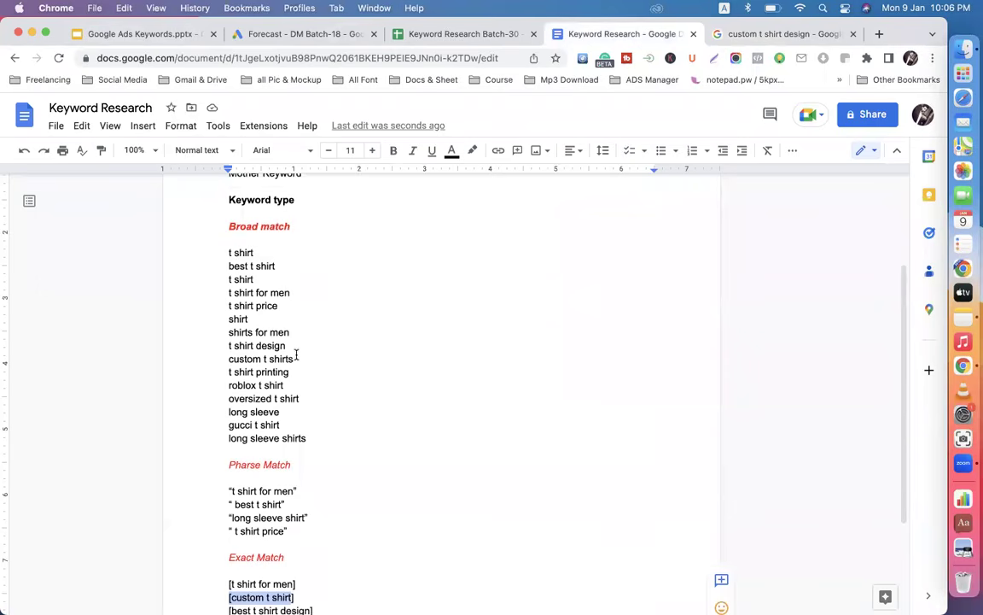
left_click(296, 357)
key("BackSpace")
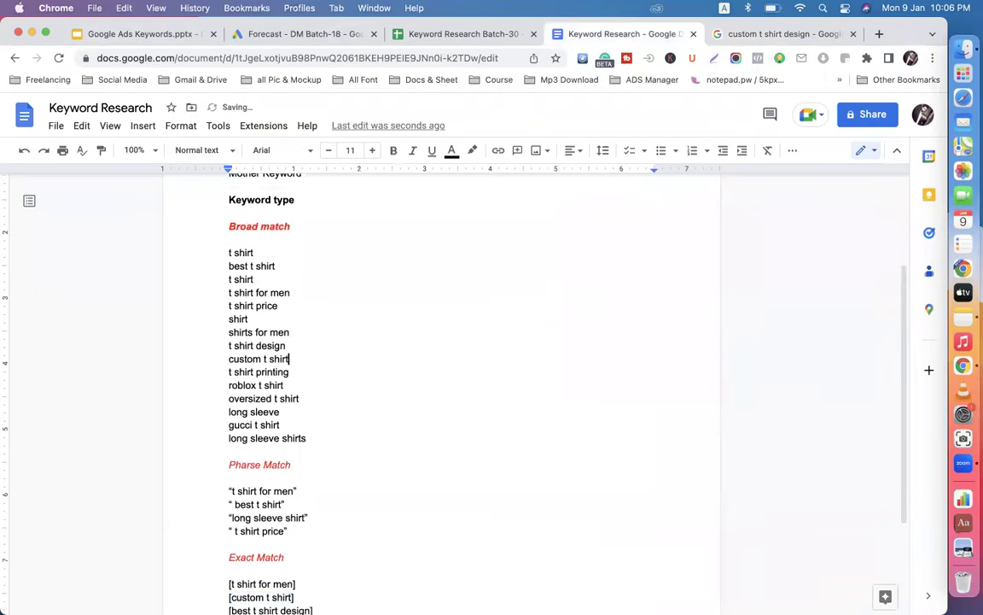
left_click(230, 359)
type("\"")
- Compare the "custom t shirt design" query in Google with the phrase and exact match definitions on the Keyword Match Types slide
left_click(742, 34)
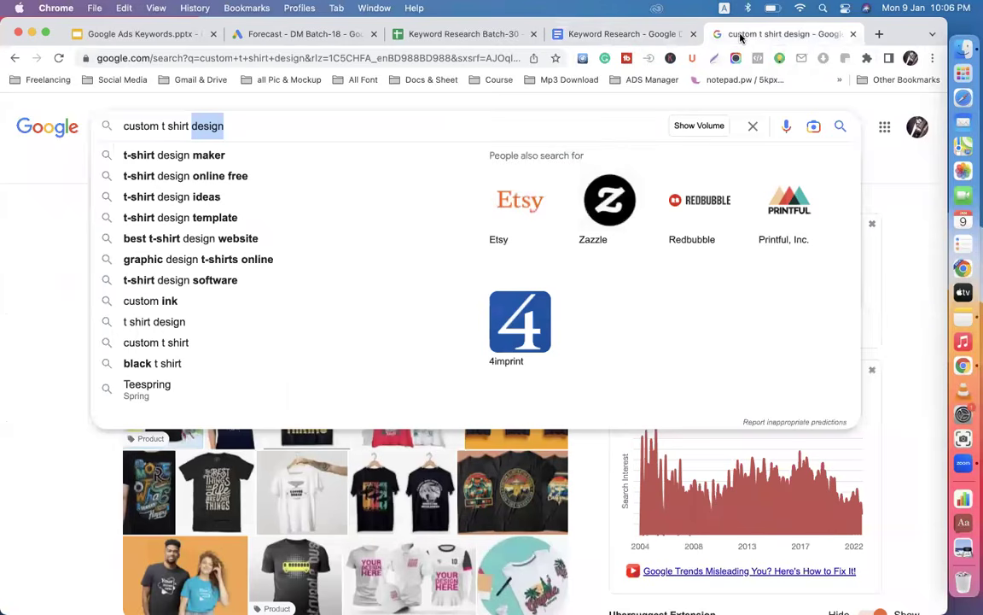
left_click(241, 125)
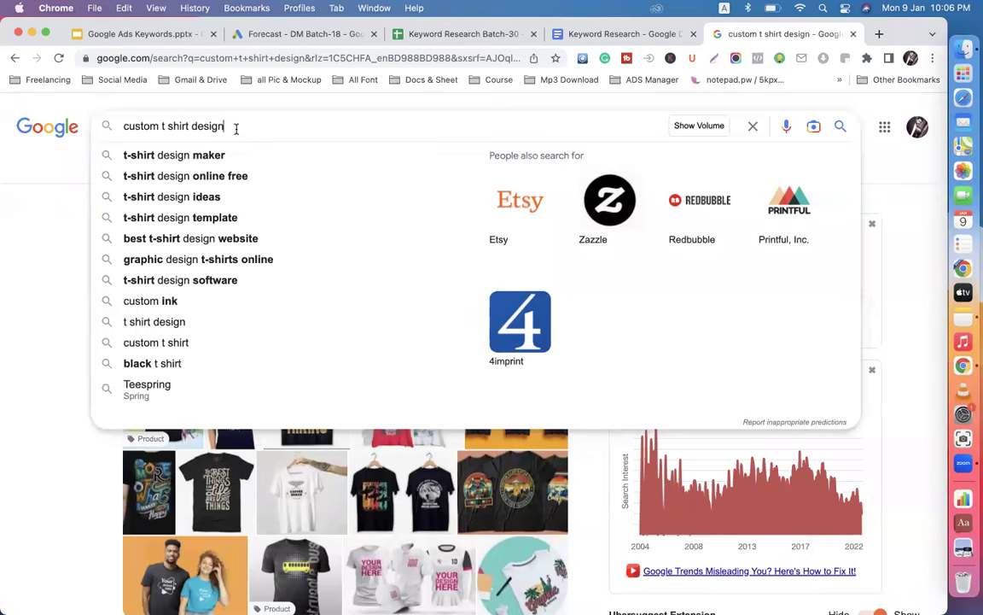
left_click(136, 40)
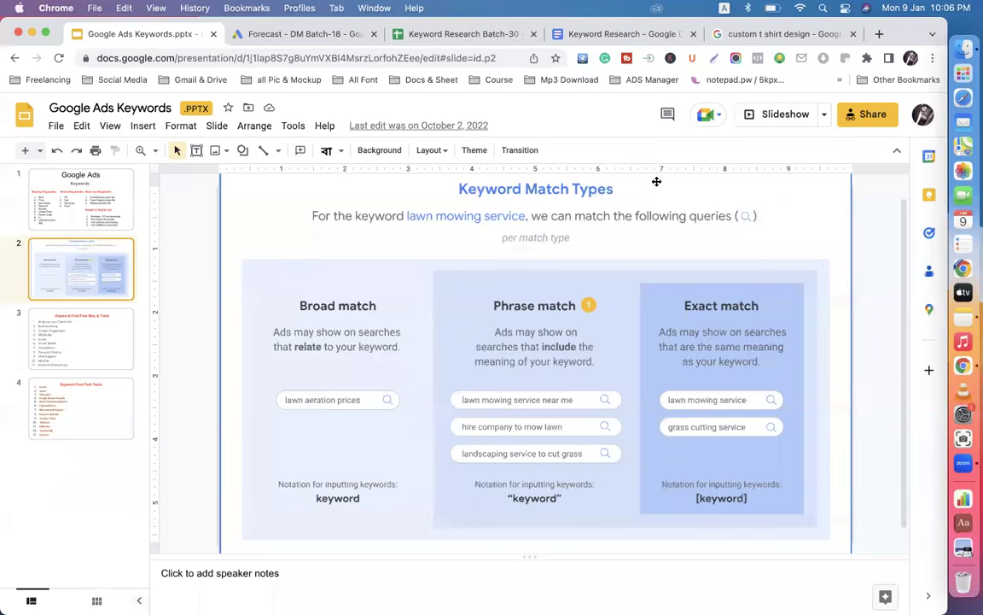
left_click(744, 38)
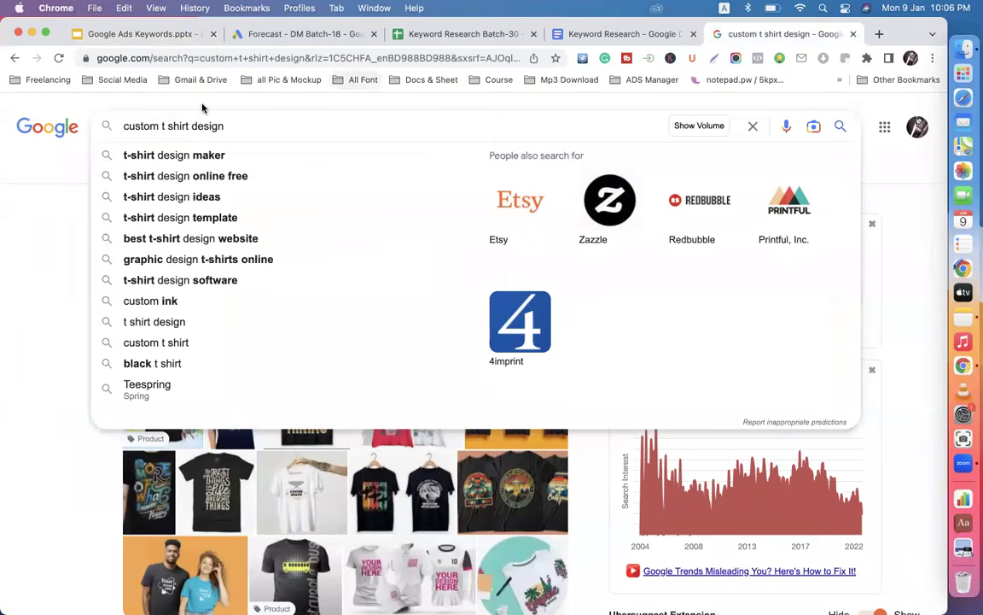
left_click_drag(189, 126, 113, 126)
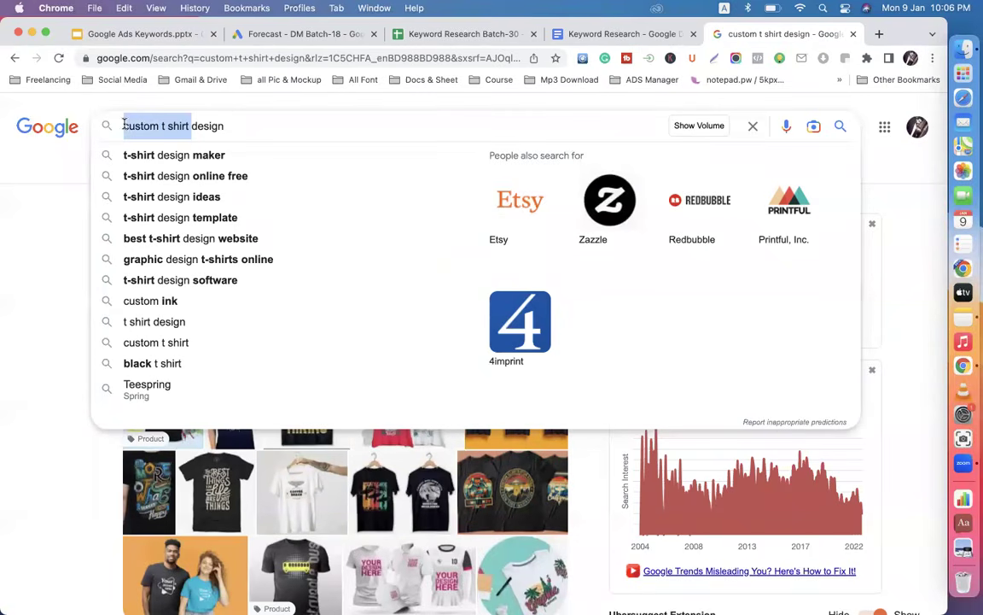
left_click(171, 37)
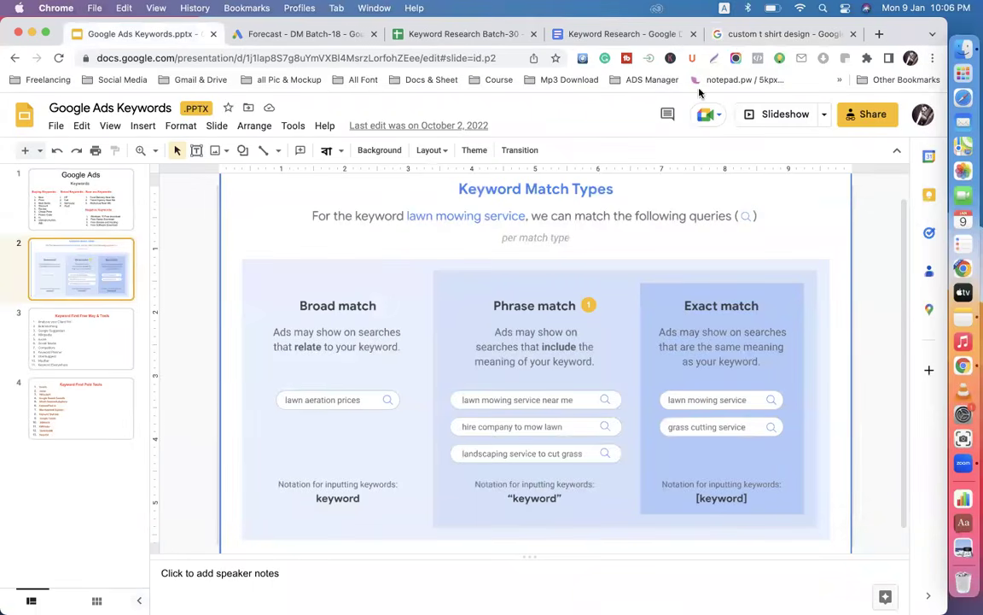
- Return to the Google results and highlight the word "design" in the query "custom t shirt design"
left_click(751, 36)
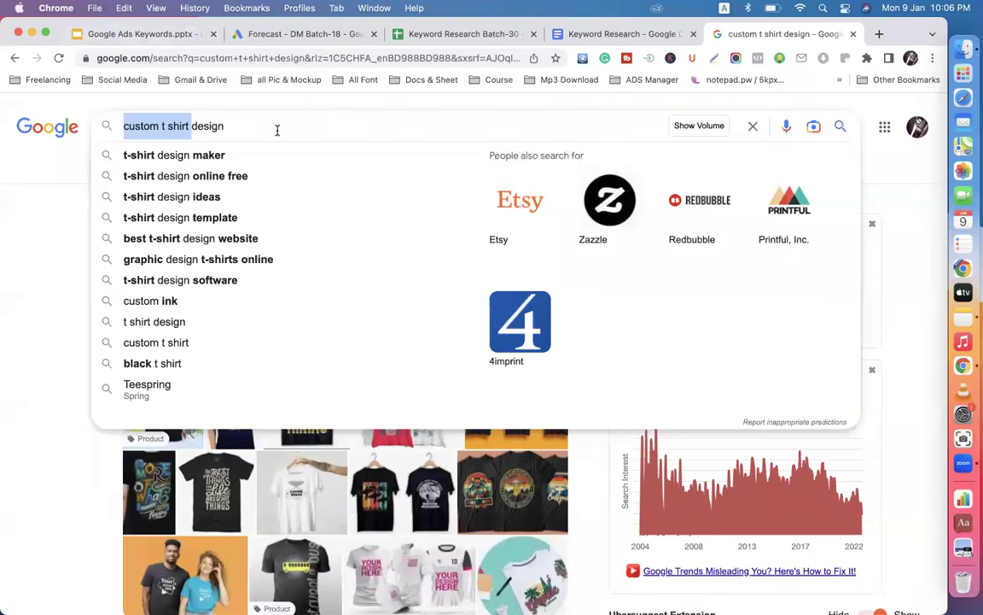
left_click(244, 125)
left_click_drag(224, 125, 189, 127)
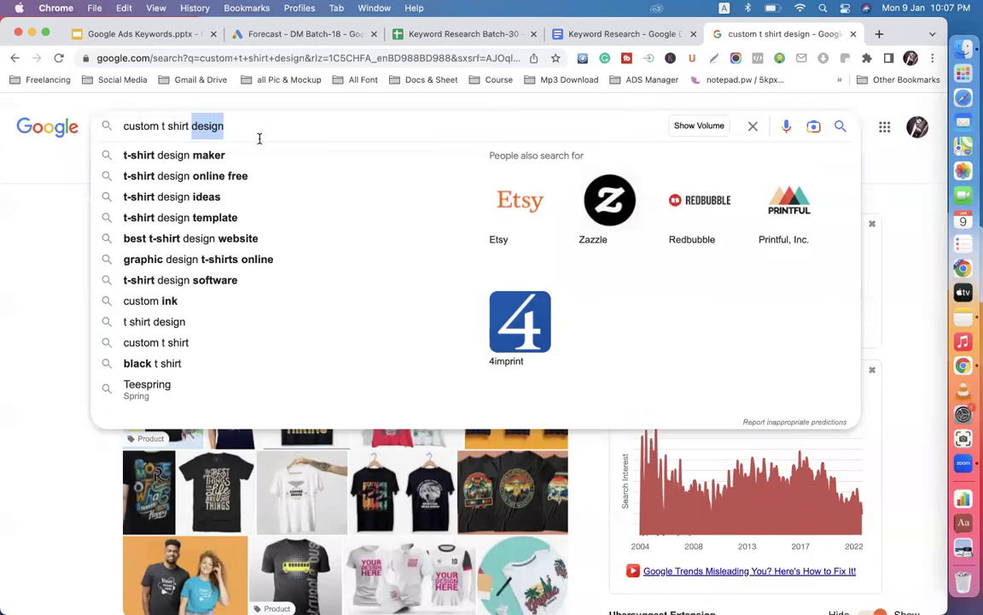
left_click(34, 212)
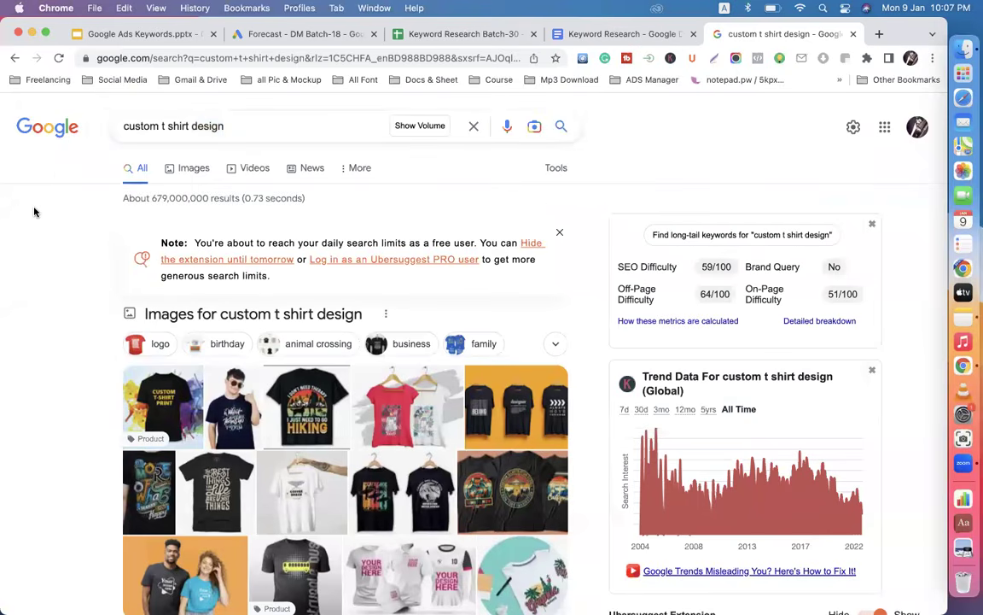
- Remove "design" from the Google query, replace "custom" with "puma", and search for "puma t shirt"
left_click_drag(228, 128, 195, 127)
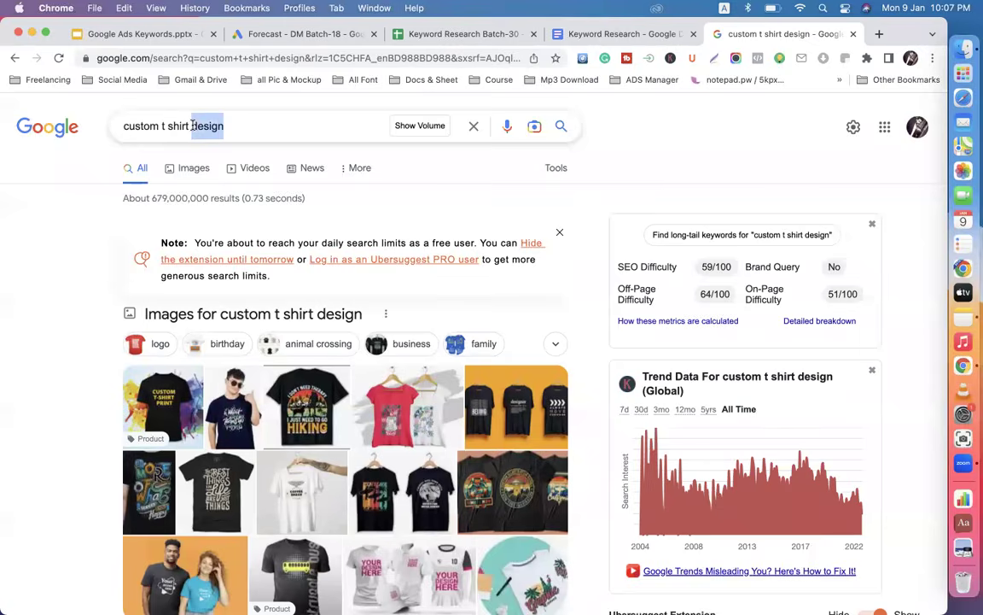
key("BackSpace")
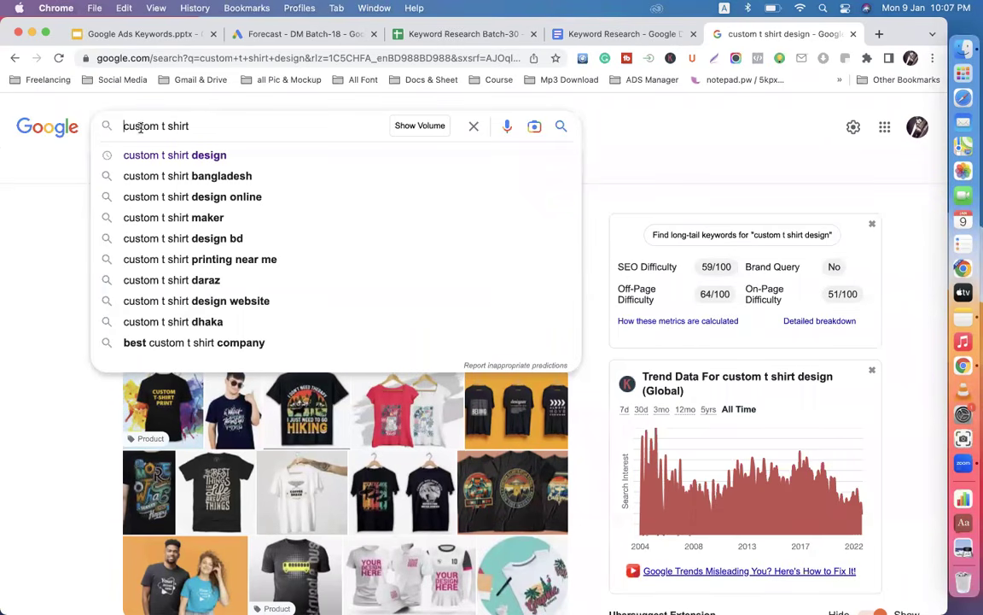
left_click_drag(158, 128, 128, 133)
type("puma")
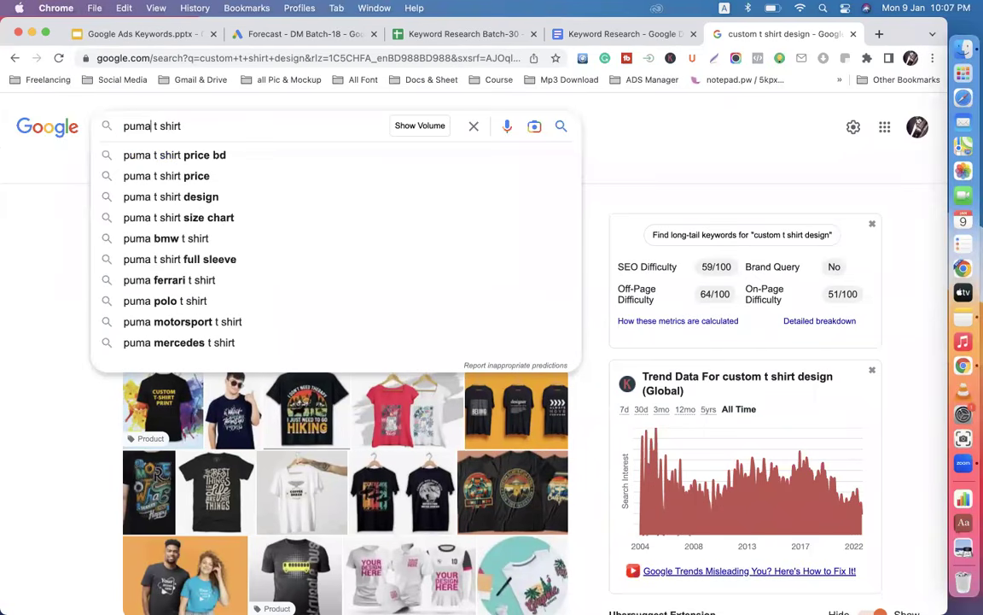
key("Return")
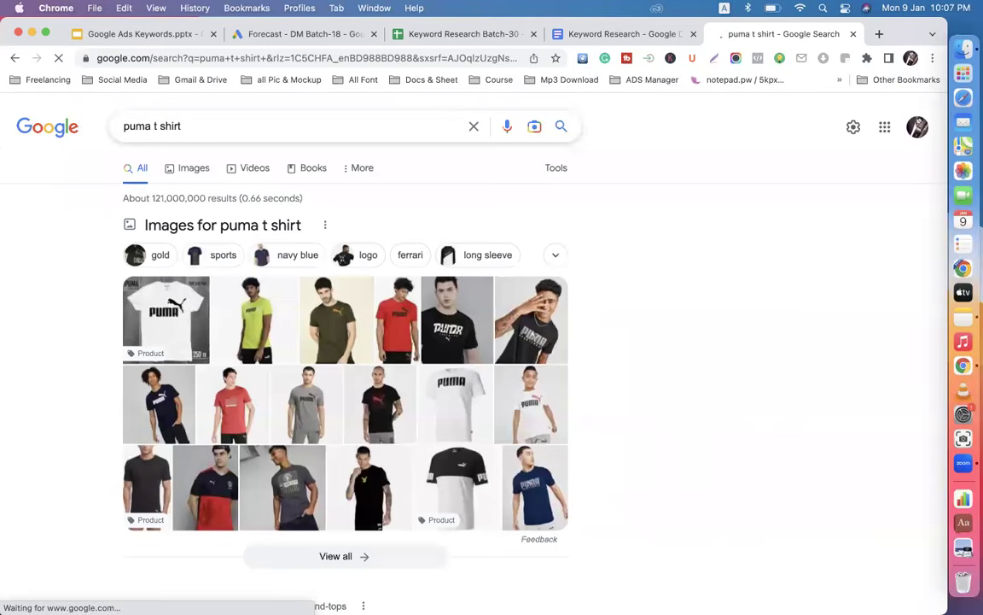
- Highlight the "puma t shirt" query and look through its Google search results
left_click_drag(181, 126, 119, 128)
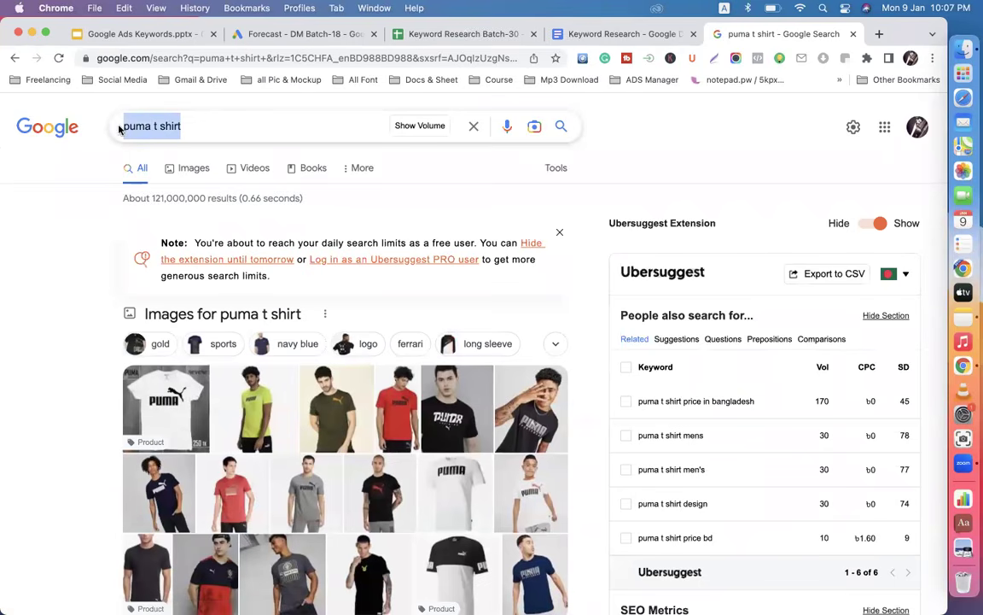
left_click(196, 125)
left_click_drag(122, 126, 217, 120)
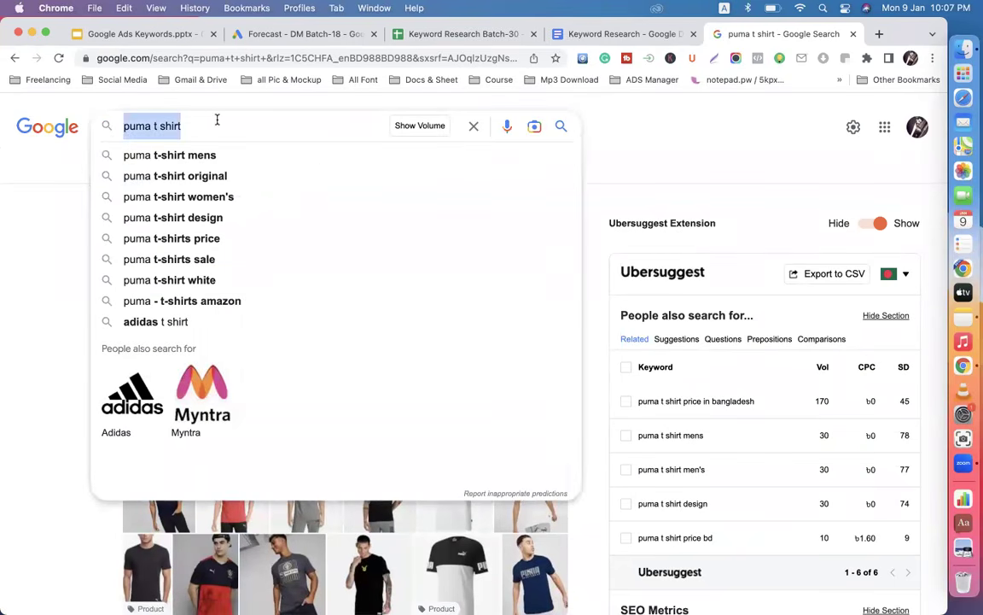
left_click(48, 212)
scroll(226, 324, "down", 5)
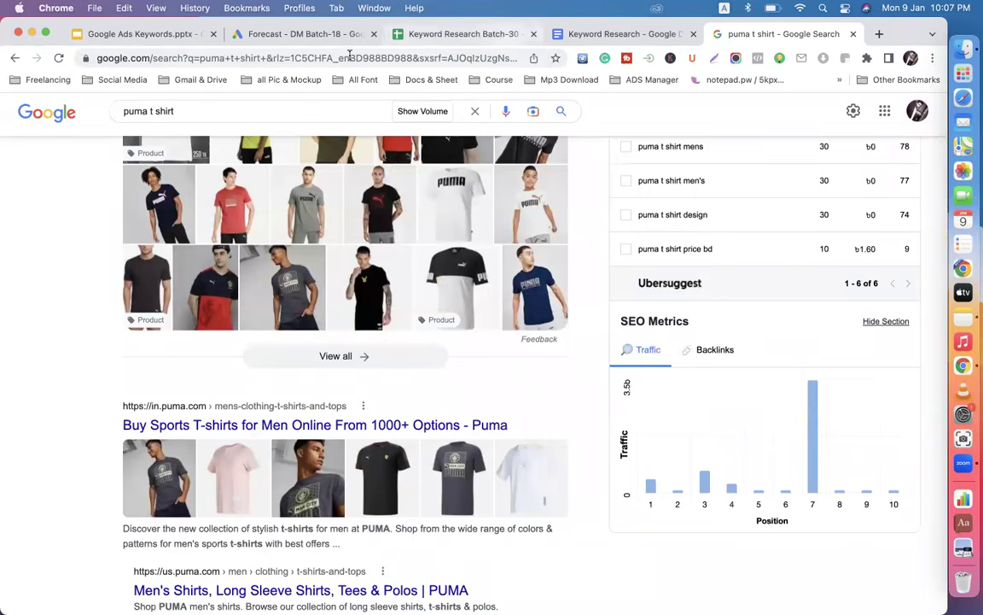
- Compare the "puma t shirt" query with the document's phrase and exact match keywords and the Keyword Match Types slide
left_click(579, 38)
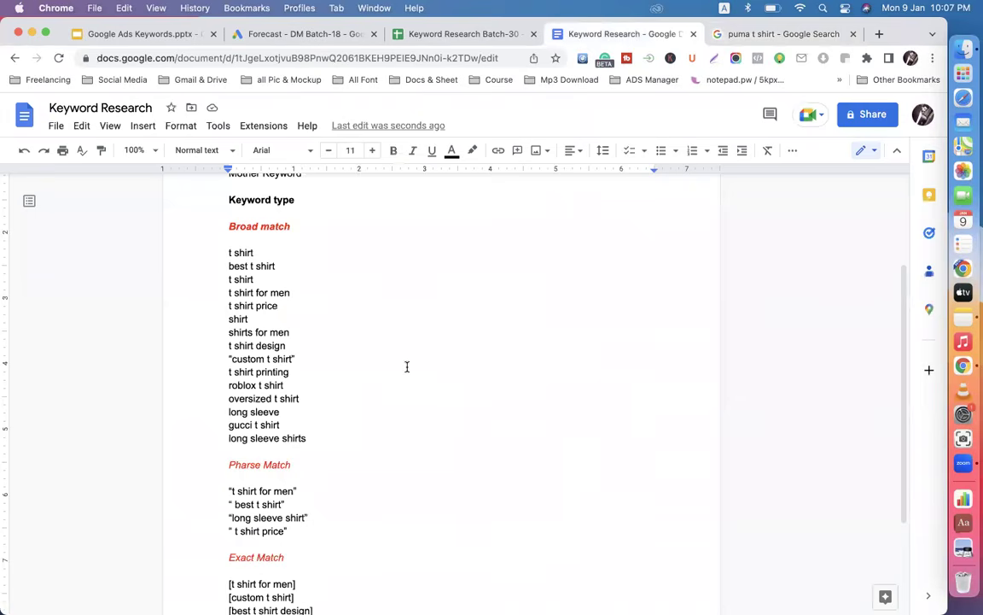
scroll(406, 366, "down", 3)
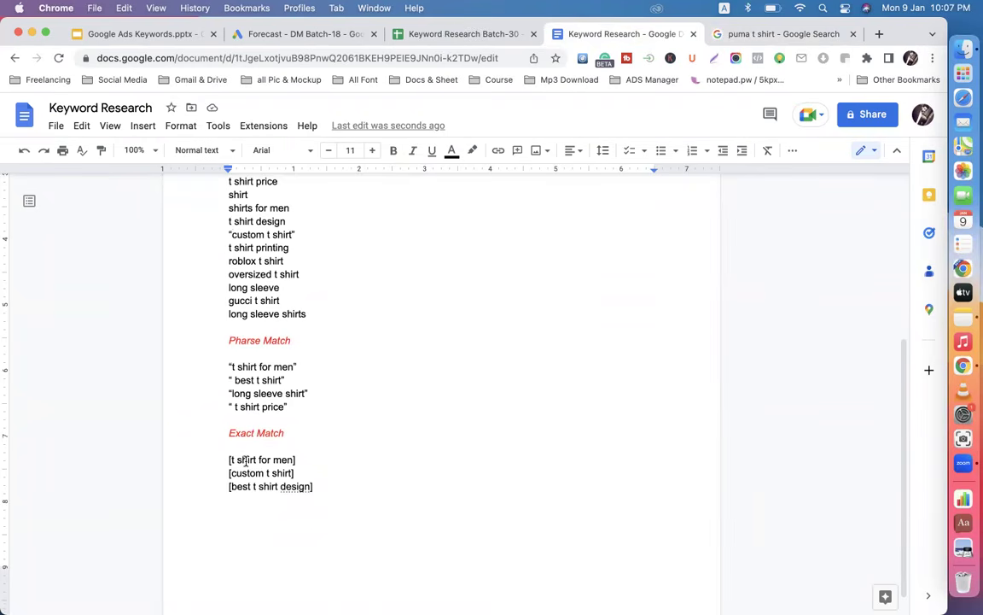
left_click(733, 37)
left_click_drag(193, 114, 122, 110)
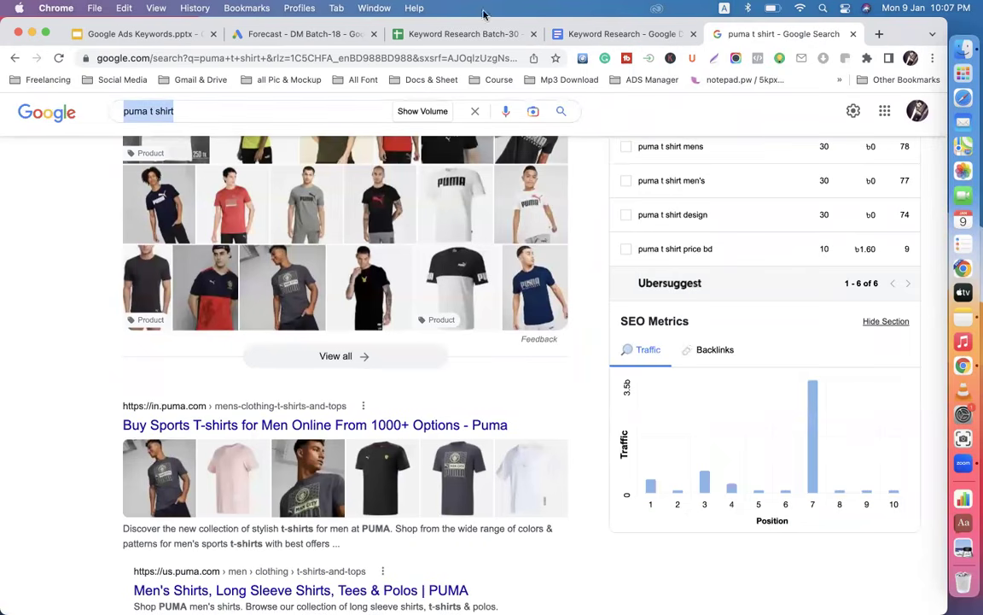
left_click(595, 34)
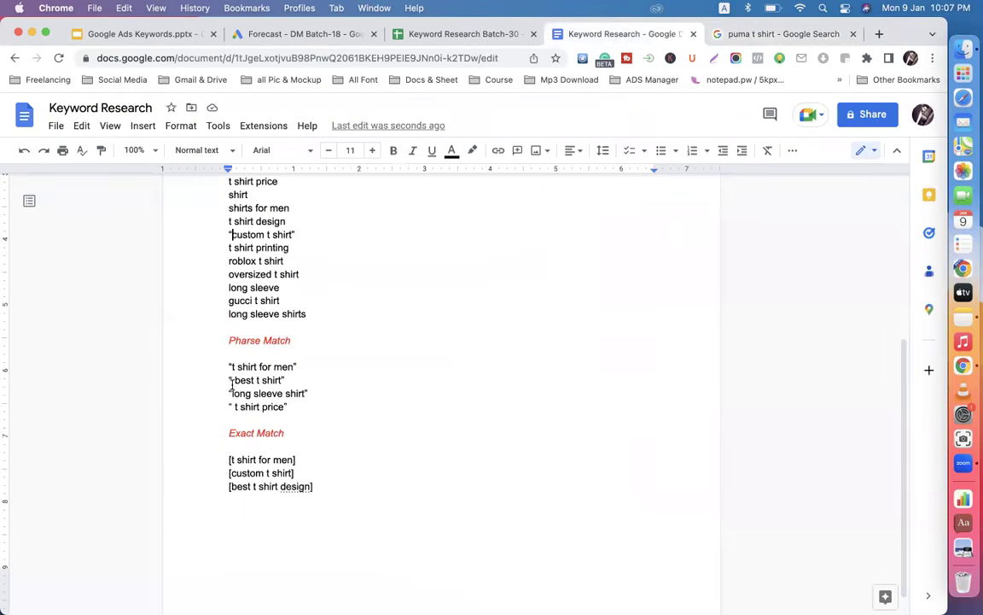
left_click_drag(230, 366, 279, 366)
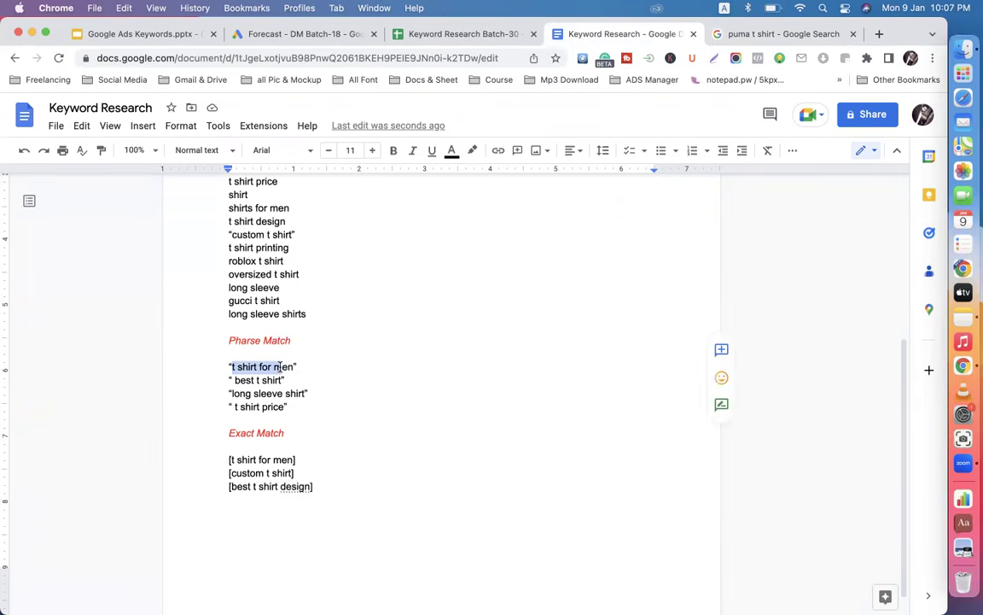
left_click(751, 38)
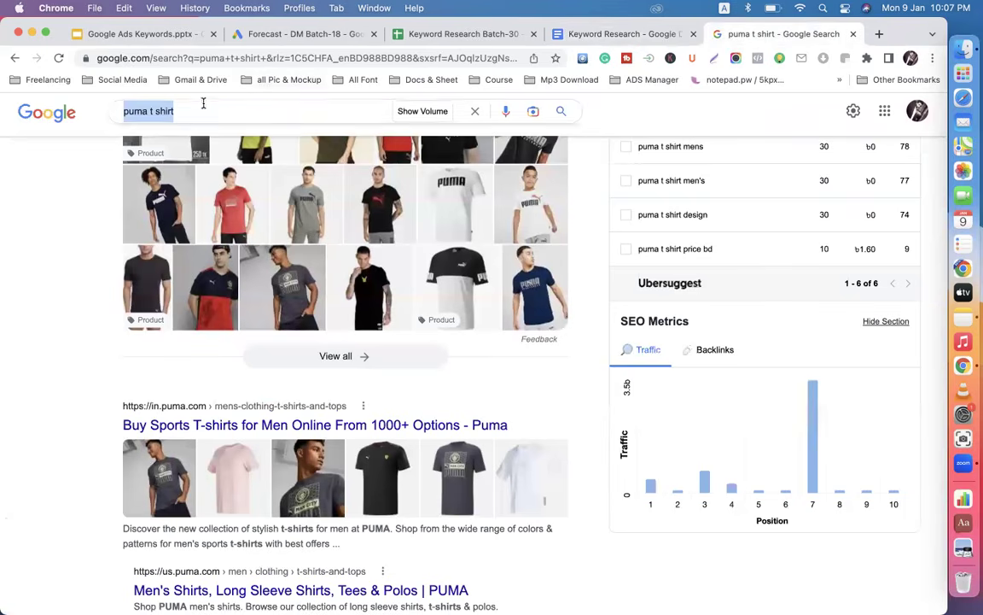
left_click(162, 36)
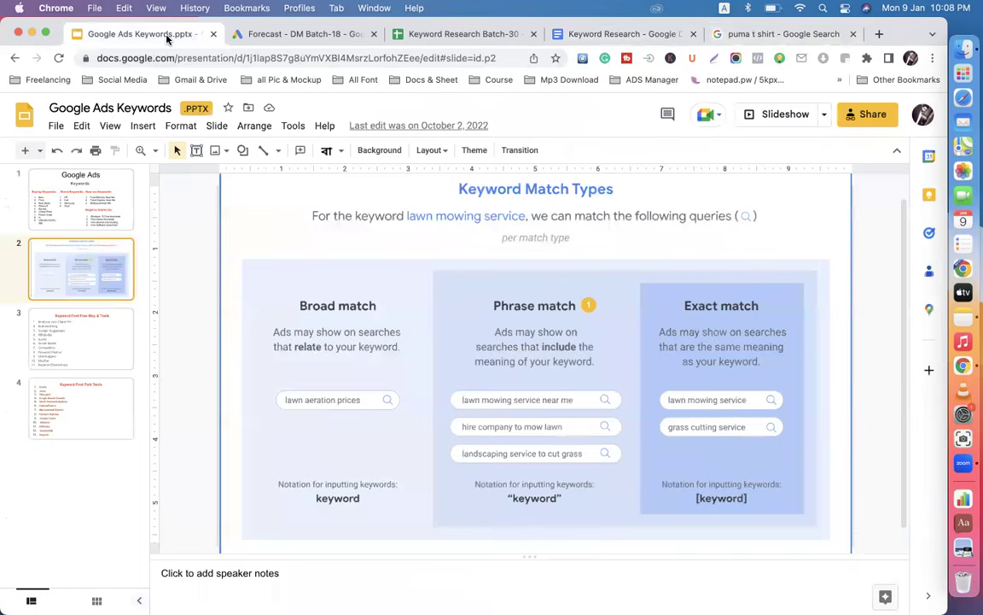
left_click(598, 36)
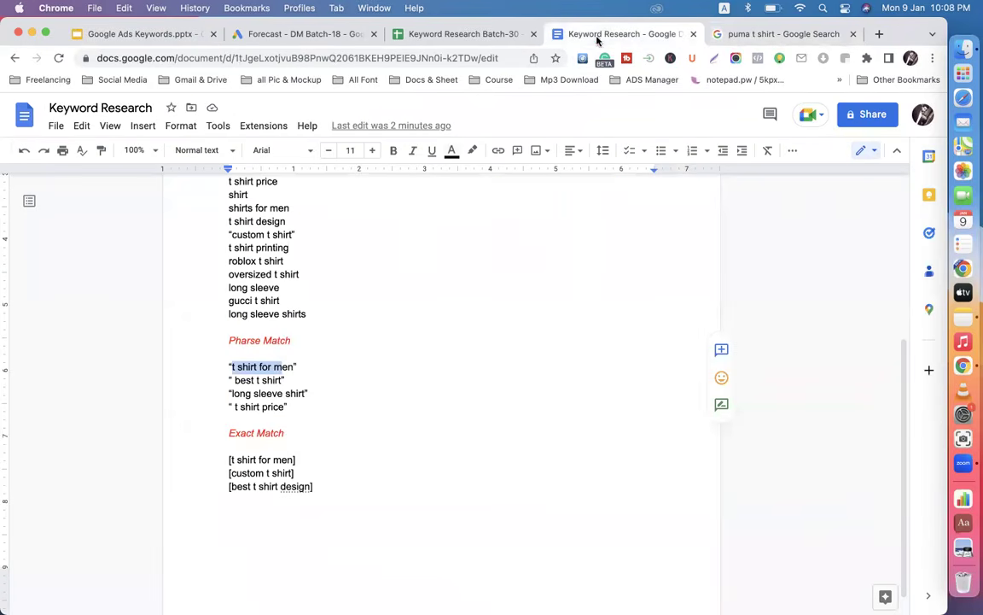
left_click(350, 326)
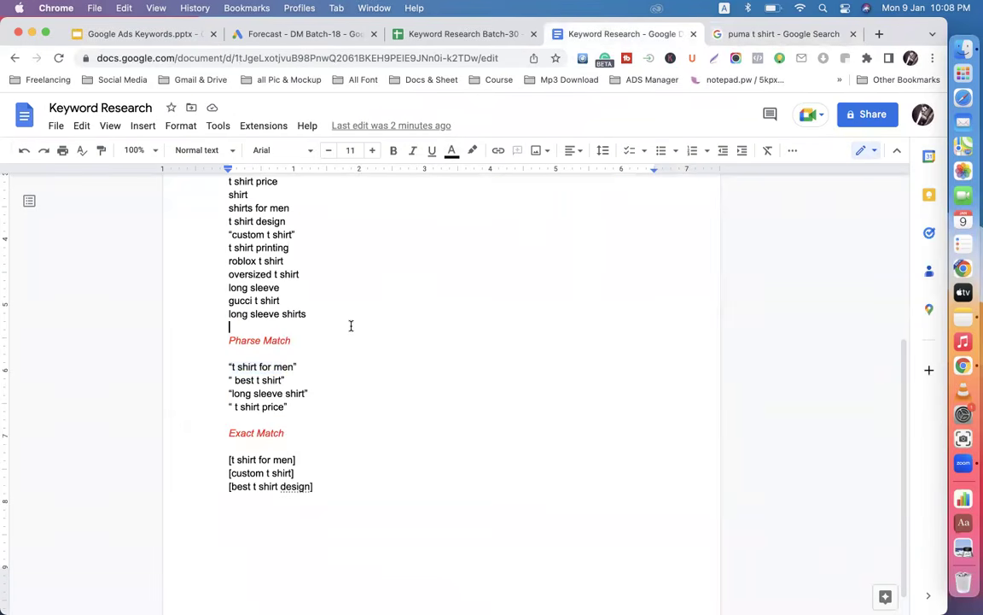
- Clear the Google query, check the document's phrase match keywords, and search Google for the misspelled keyword "best t shut"
left_click(746, 34)
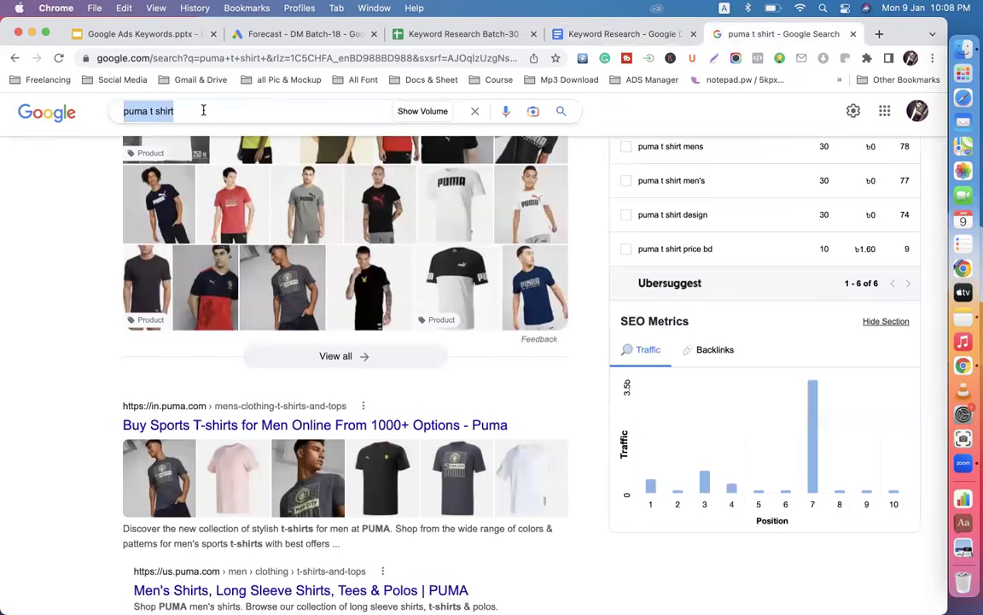
key("BackSpace")
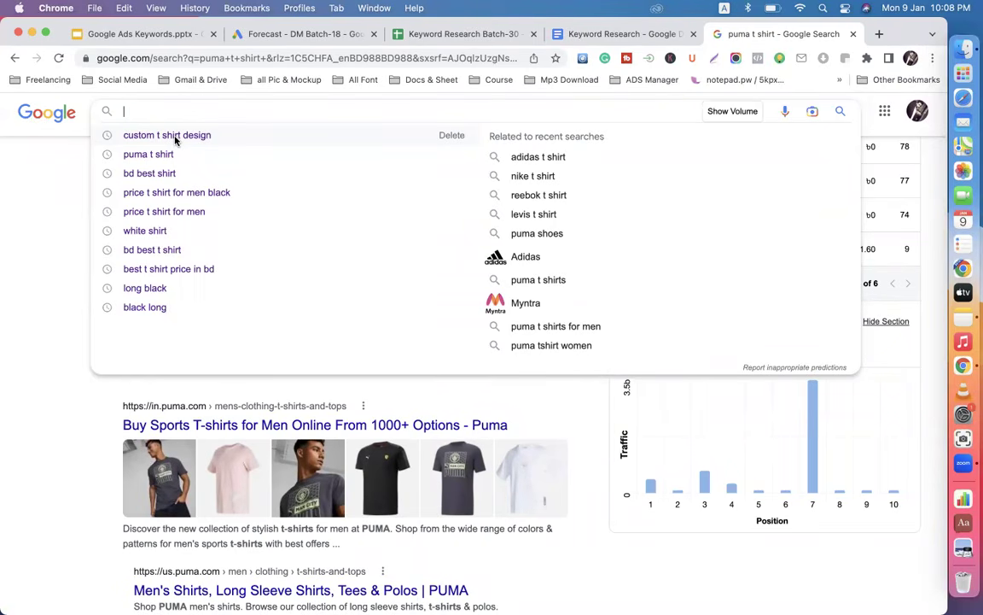
left_click(593, 35)
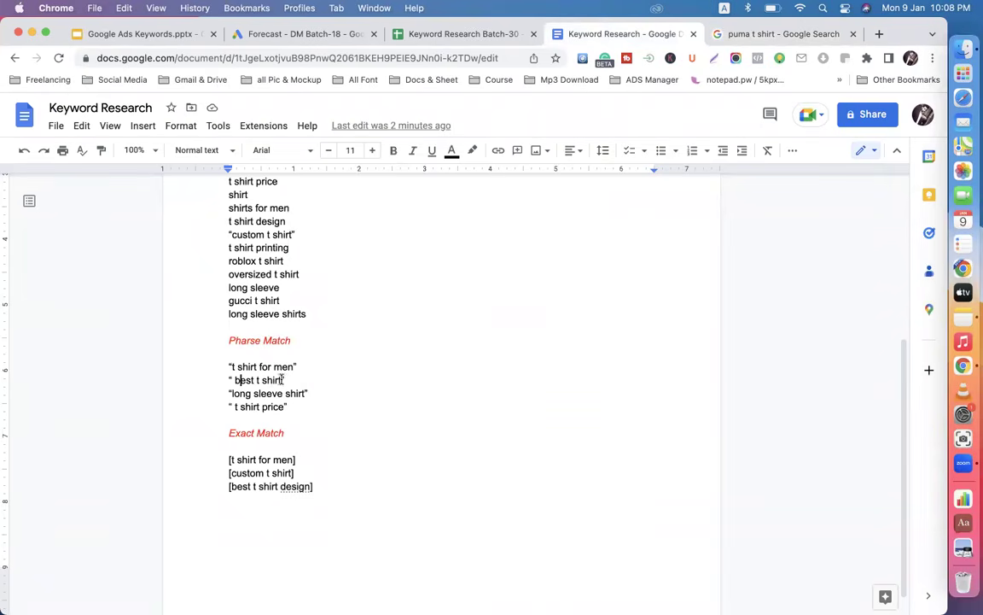
left_click(744, 34)
type("best t s")
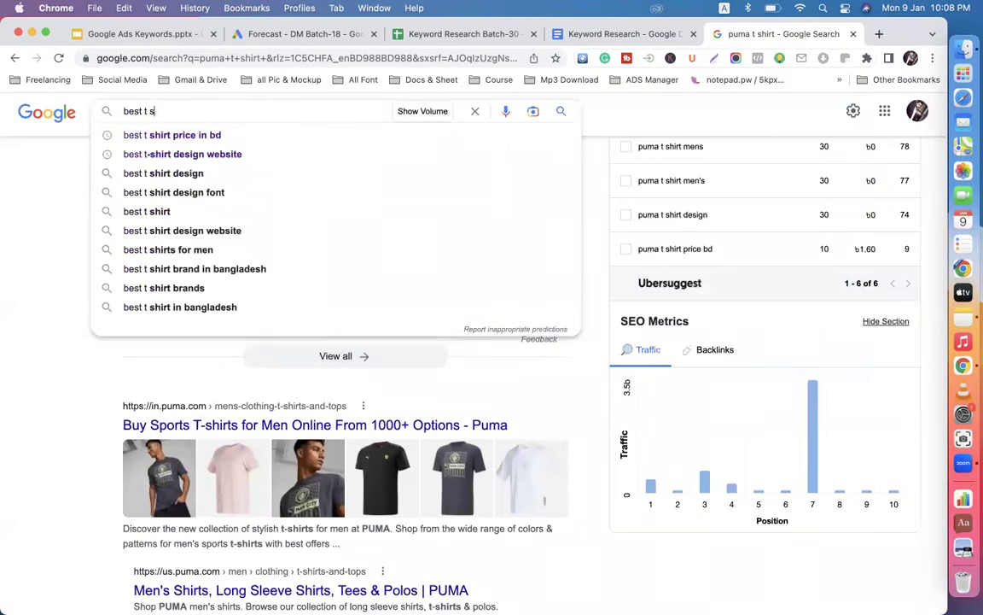
type("hirt")
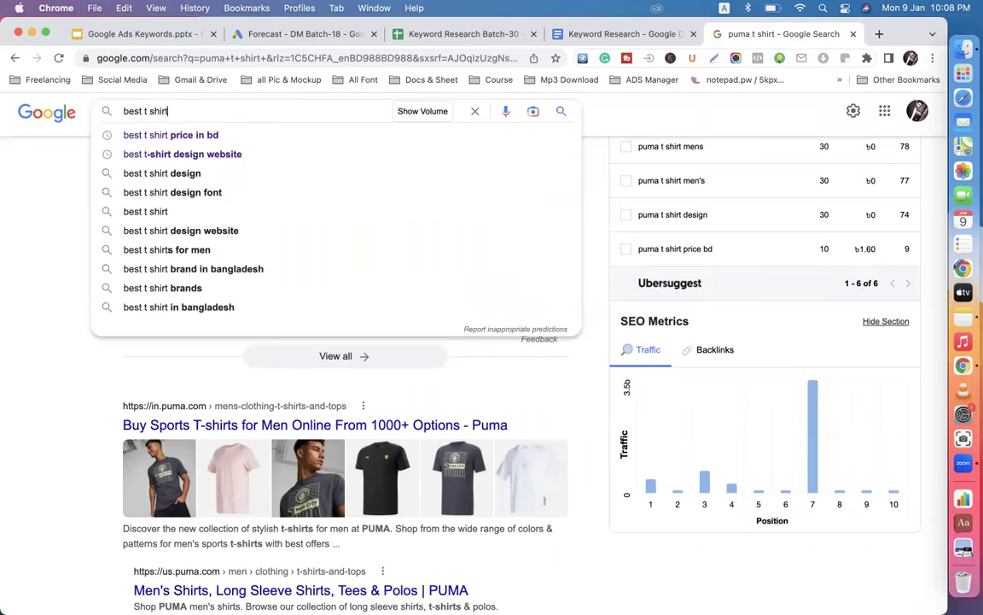
type("s")
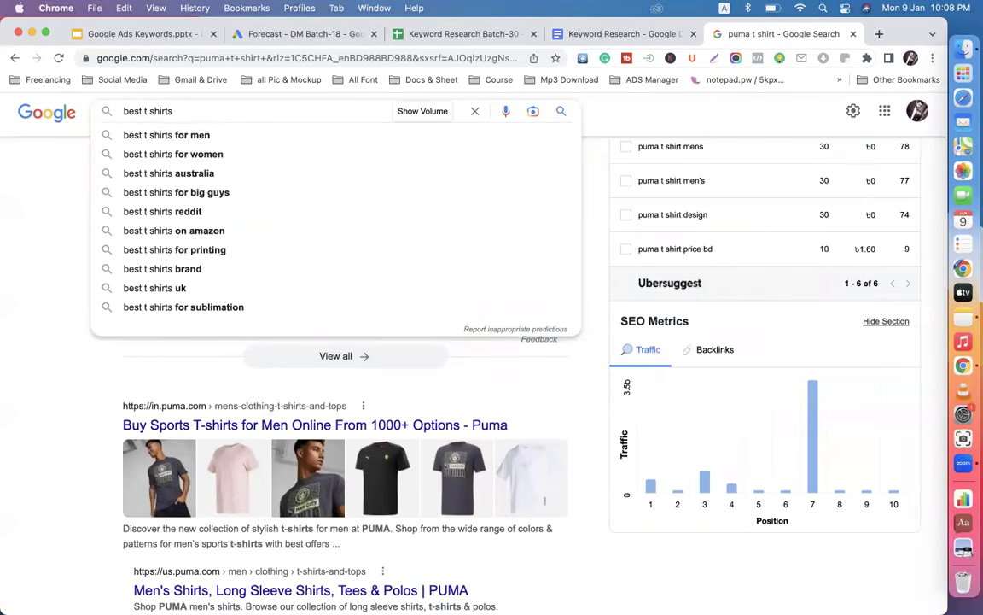
key("BackSpace")
key("BackSpace")
key("BackSpace")
key("BackSpace")
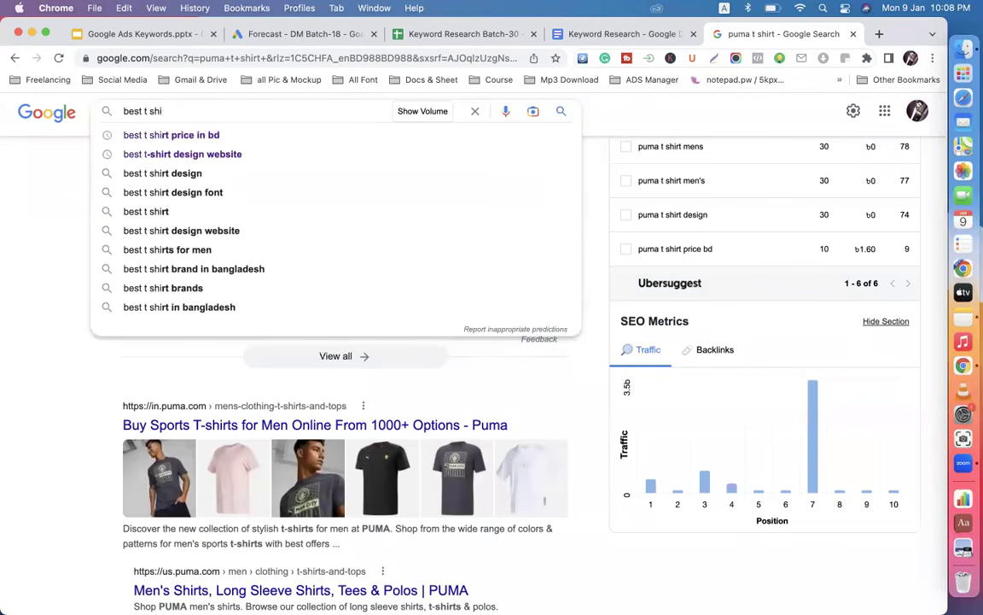
type("ut")
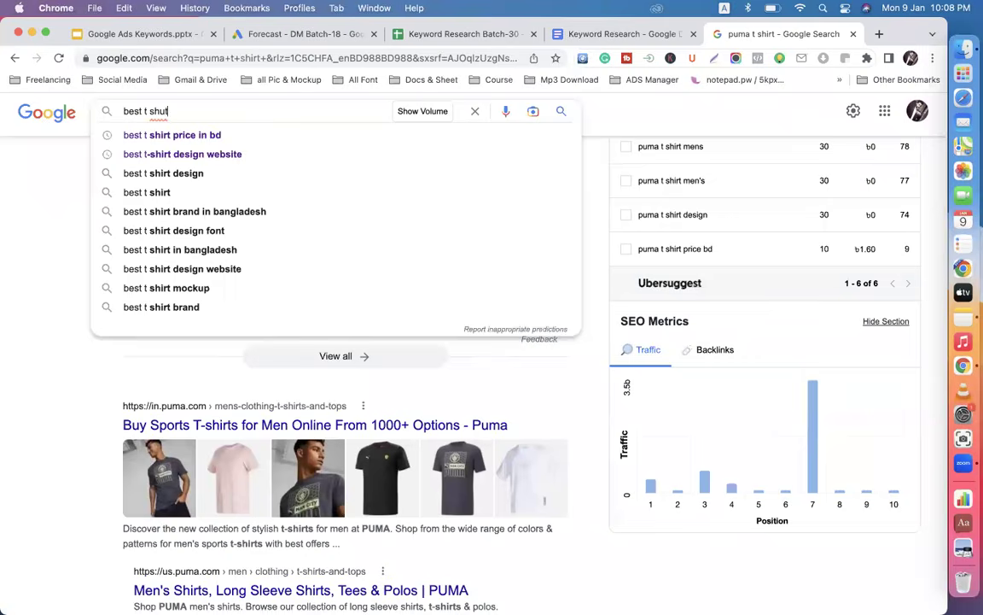
key("Return")
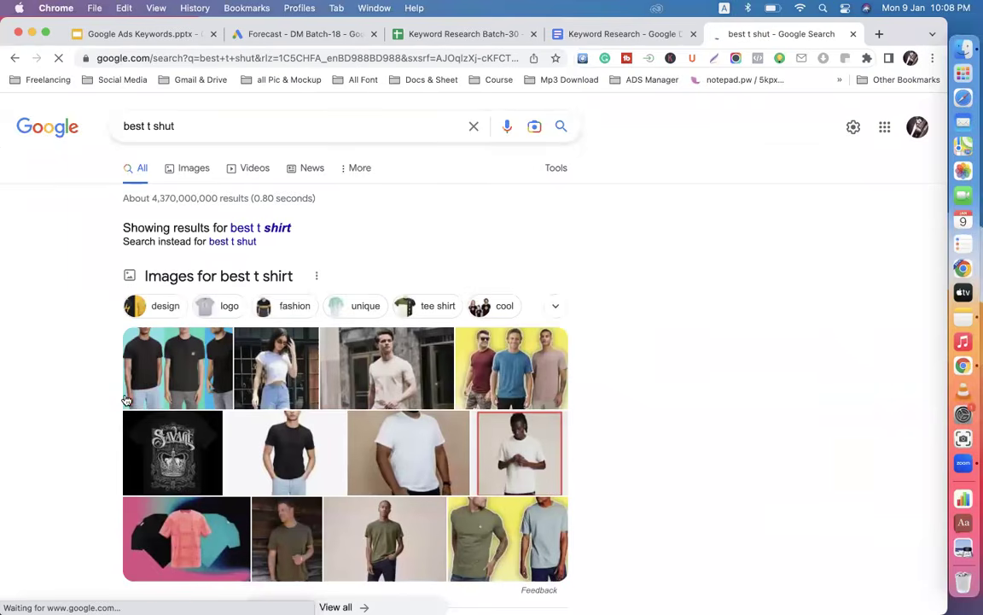
- Look through the Google results for the misspelled keyword and highlight "best t shut" in the search query
scroll(250, 416, "down", 10)
scroll(248, 417, "up", 10)
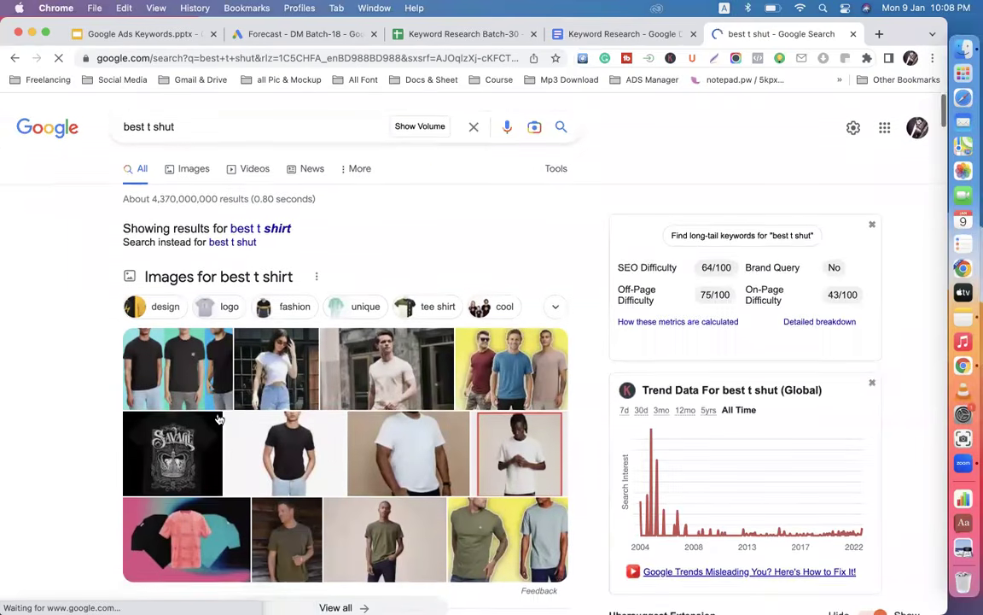
left_click(145, 120)
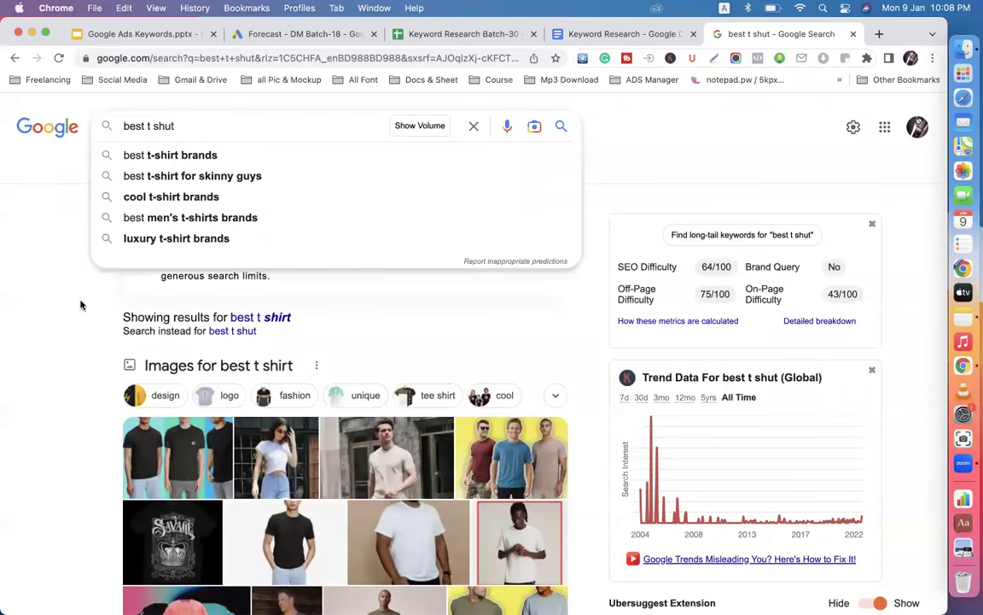
key("Escape")
left_click_drag(185, 125, 112, 125)
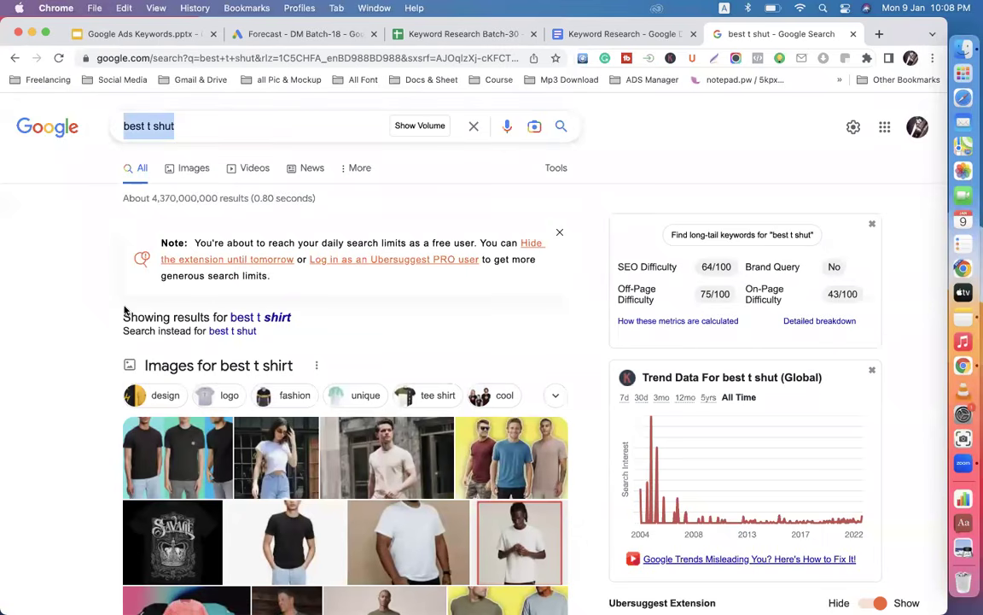
- Compare the misspelled Google query with the phrase match keyword "best t shirt" in the Keyword Research document
left_click(587, 36)
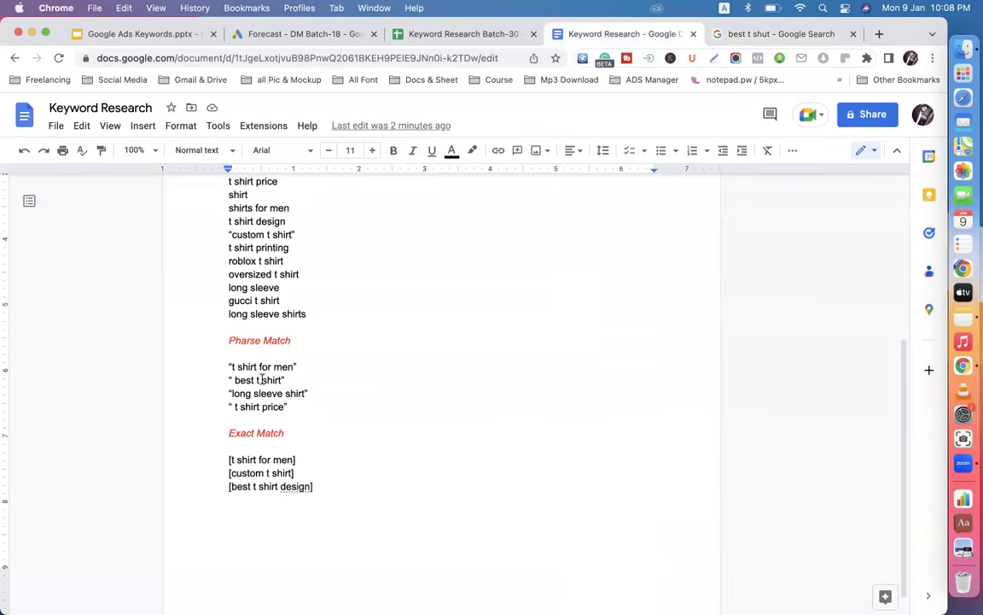
double_click(260, 380)
left_click_drag(258, 380, 235, 380)
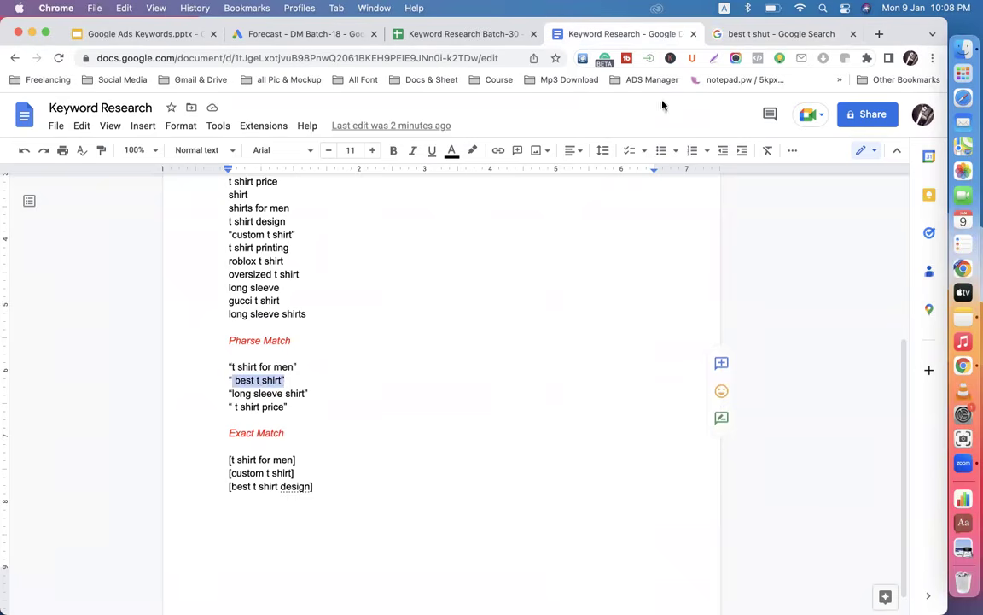
left_click(730, 41)
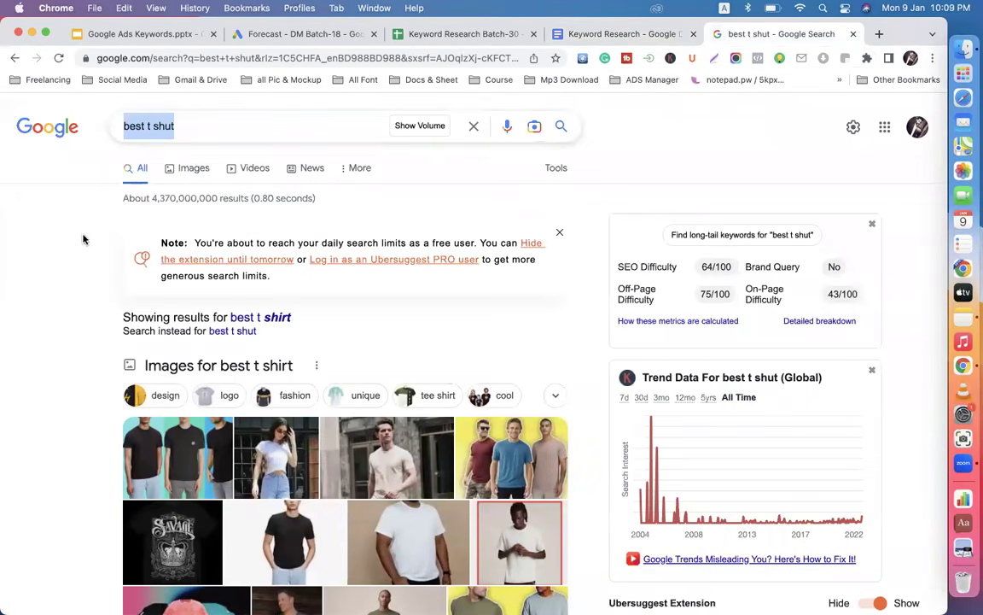
left_click(183, 125)
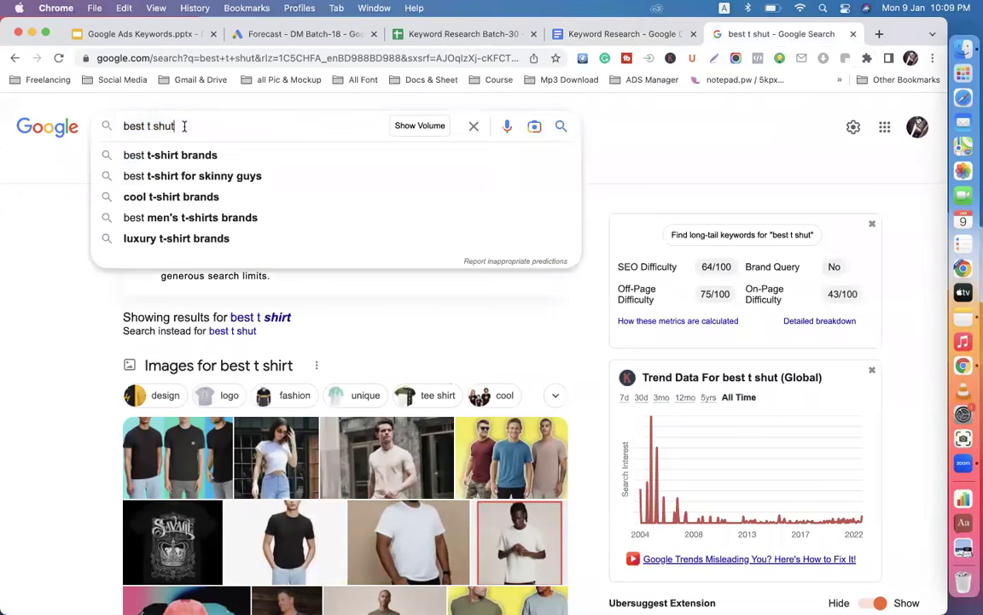
- Change the misspelled Google query from "best t shut" to "bas t shut" and run the search
left_click_drag(184, 126, 91, 127)
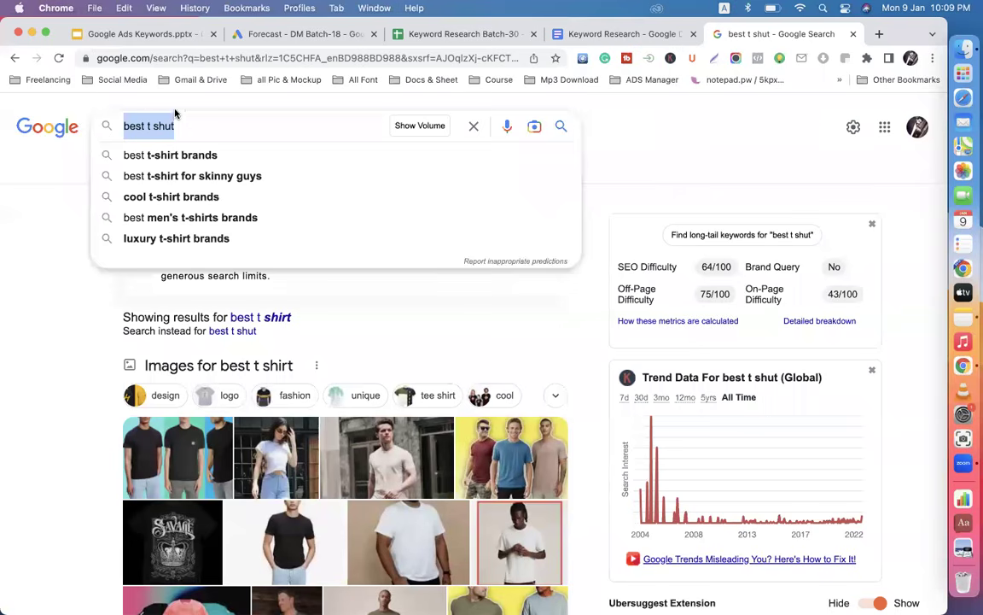
left_click(145, 128)
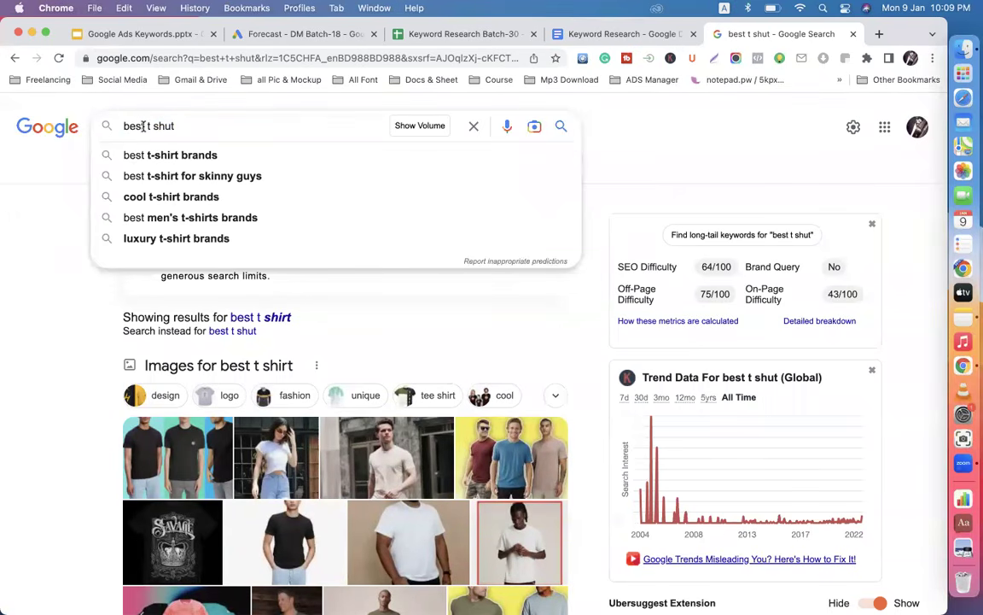
key("BackSpace")
key("BackSpace")
key("BackSpace")
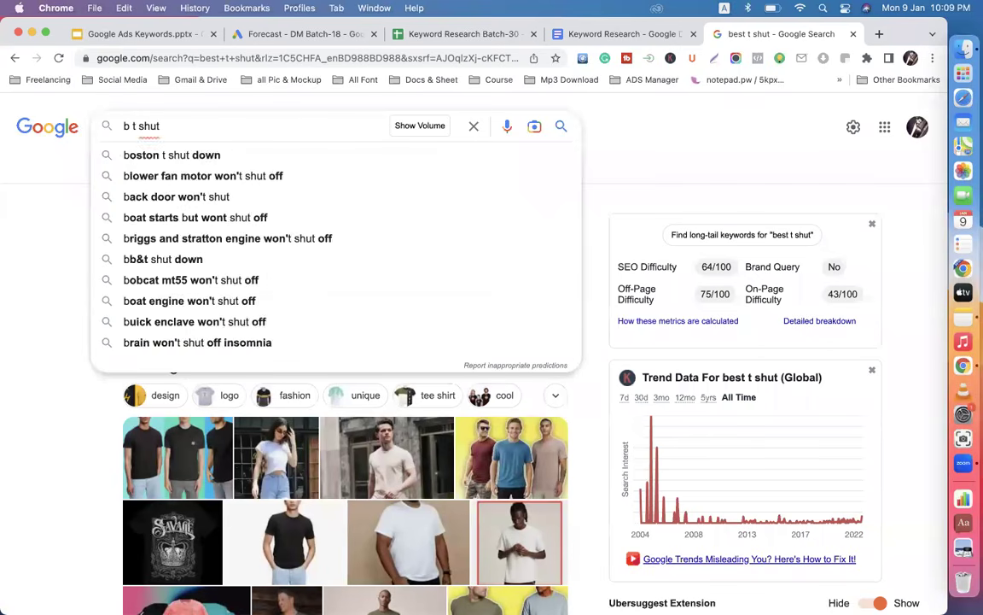
type("ast")
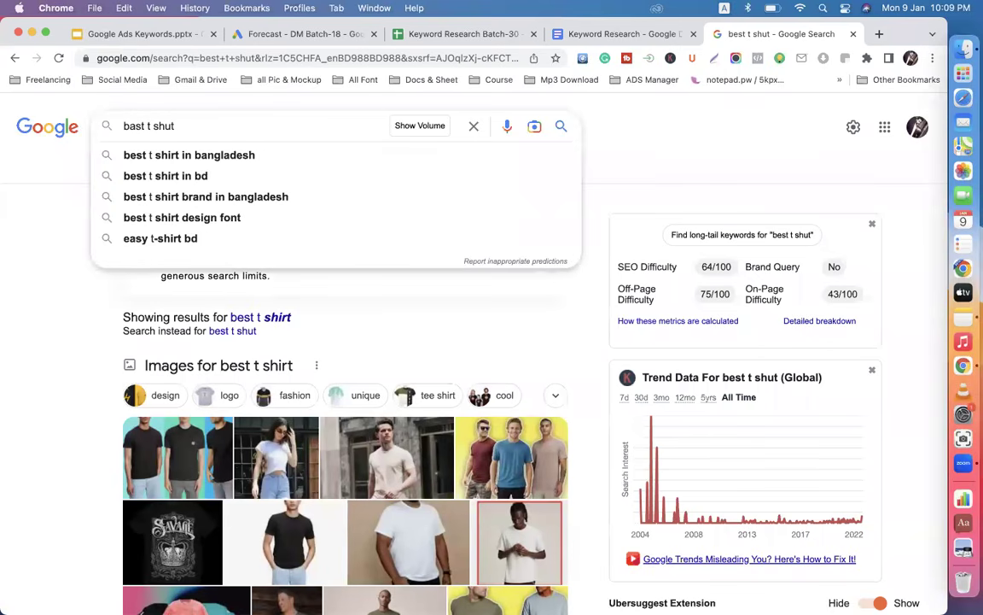
type("s")
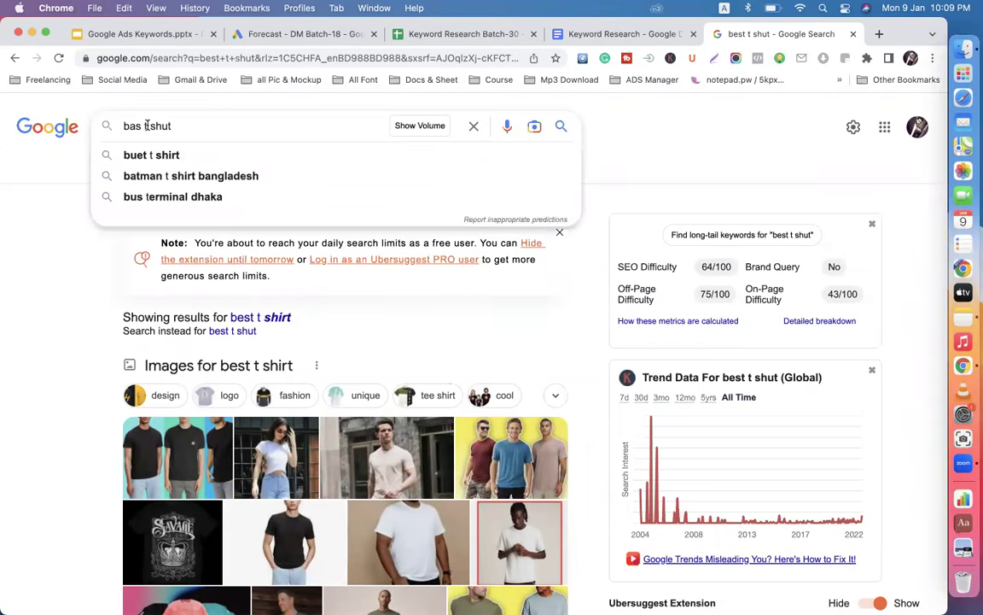
key("Return")
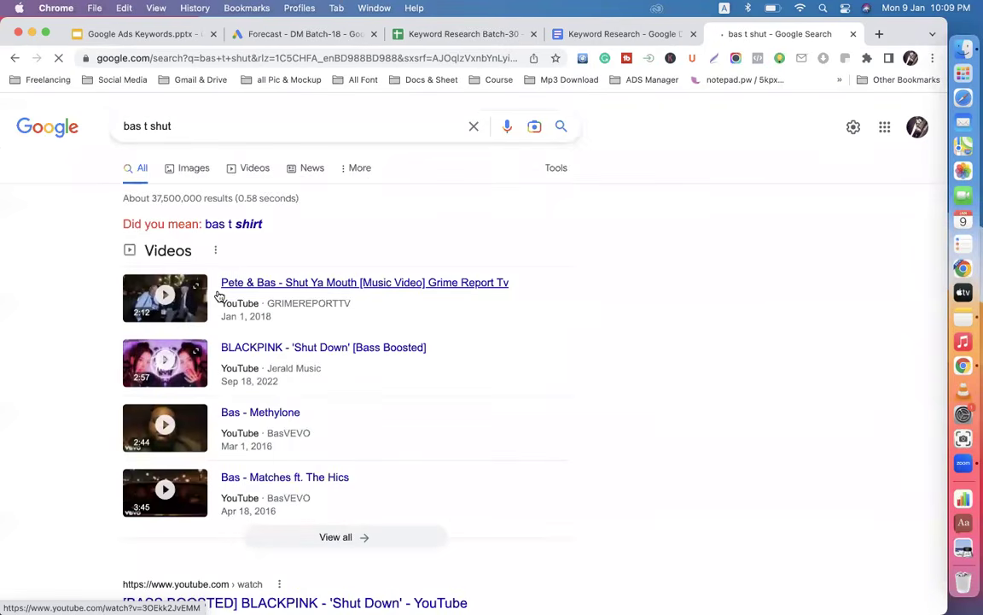
- Look through the Google results for "bas t shut" and return to the "best t shut" results
scroll(217, 292, "down", 12)
scroll(217, 294, "down", 3)
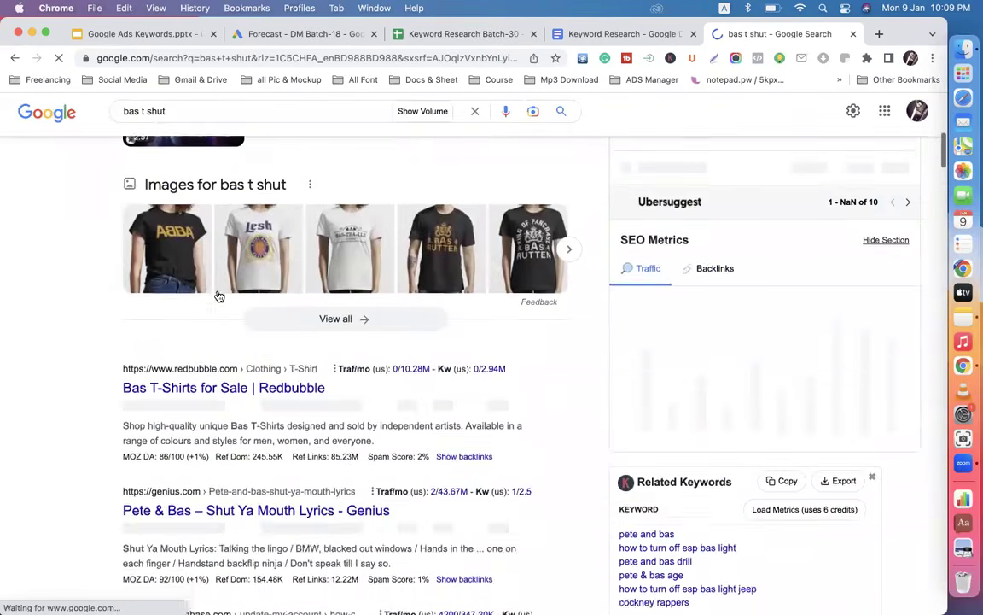
scroll(217, 295, "up", 2)
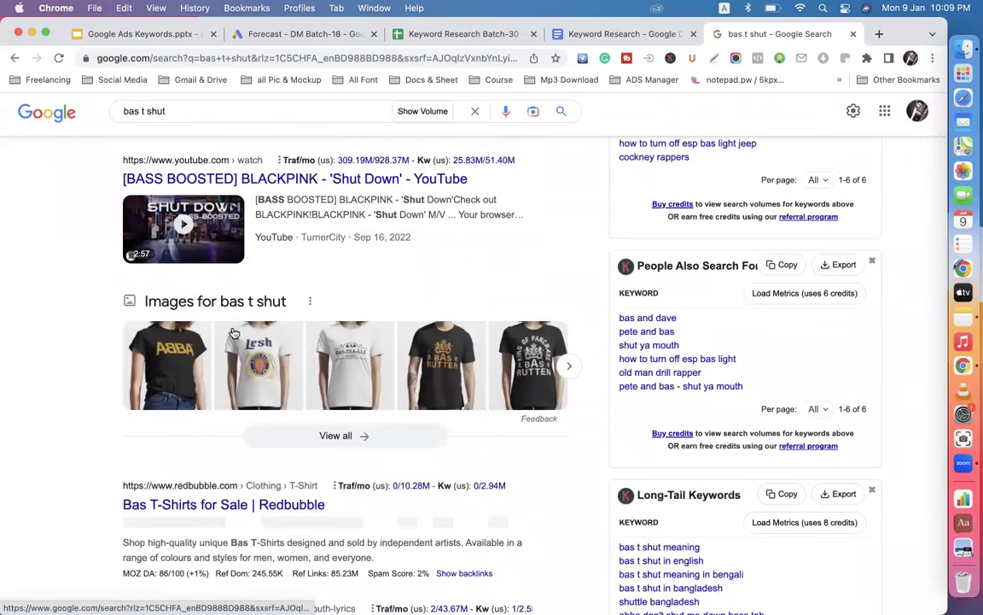
scroll(377, 454, "down", 12)
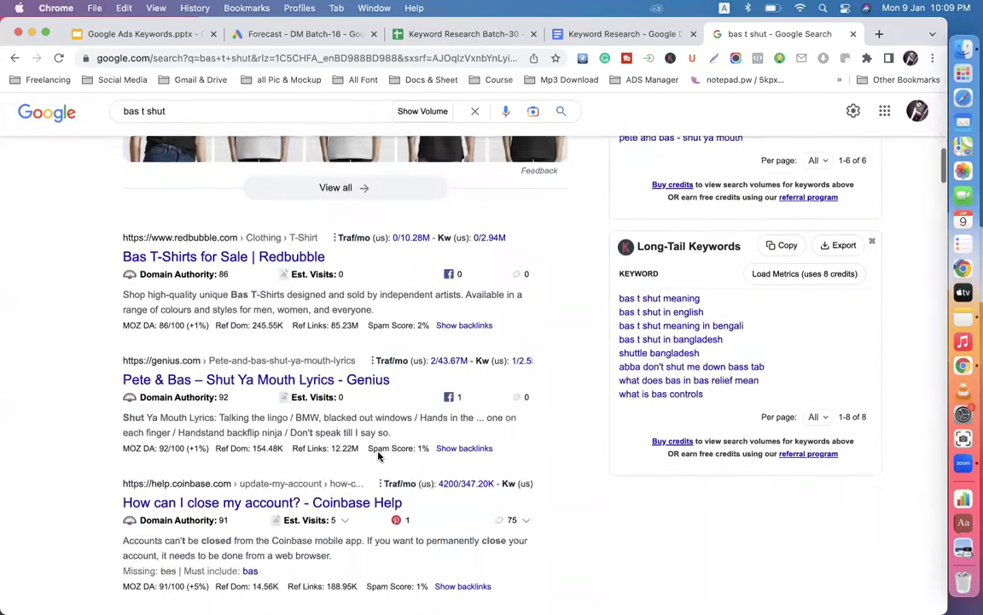
scroll(378, 457, "up", 15)
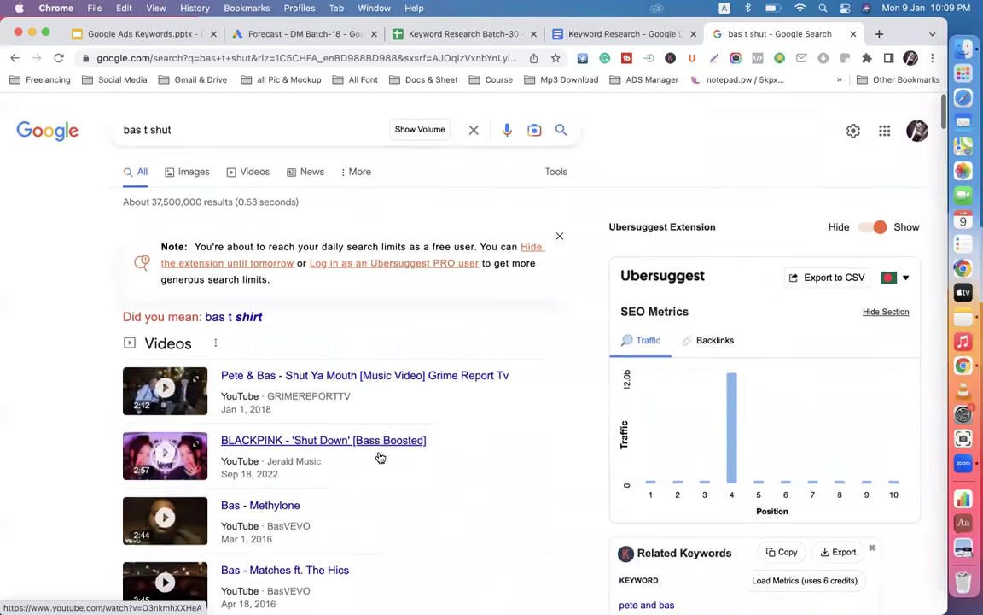
left_click(14, 58)
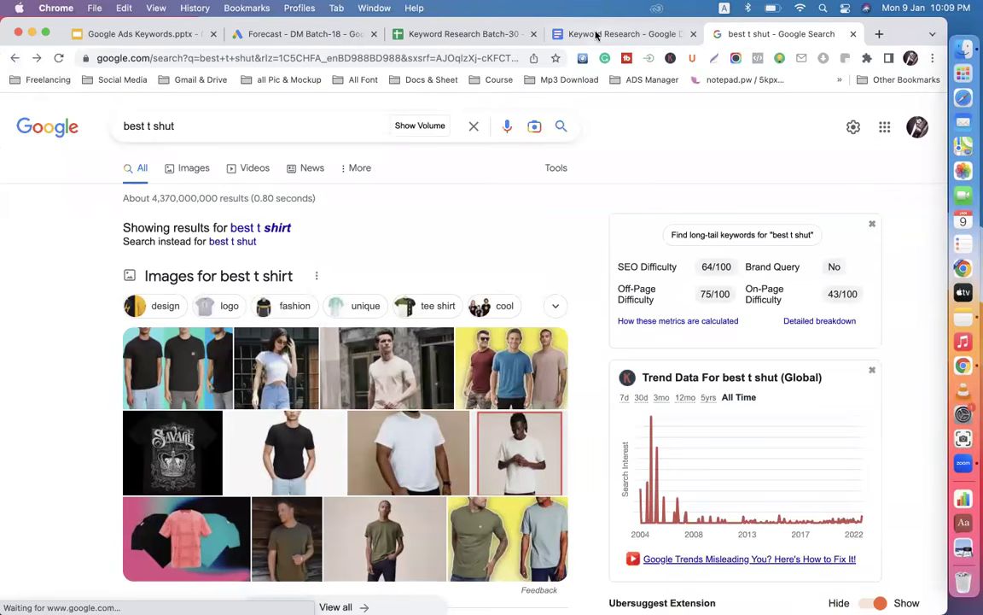
- Review the broad, phrase and exact match keywords in the Keyword Research document, ending at the exact match keyword [t shirt for men]
left_click(592, 34)
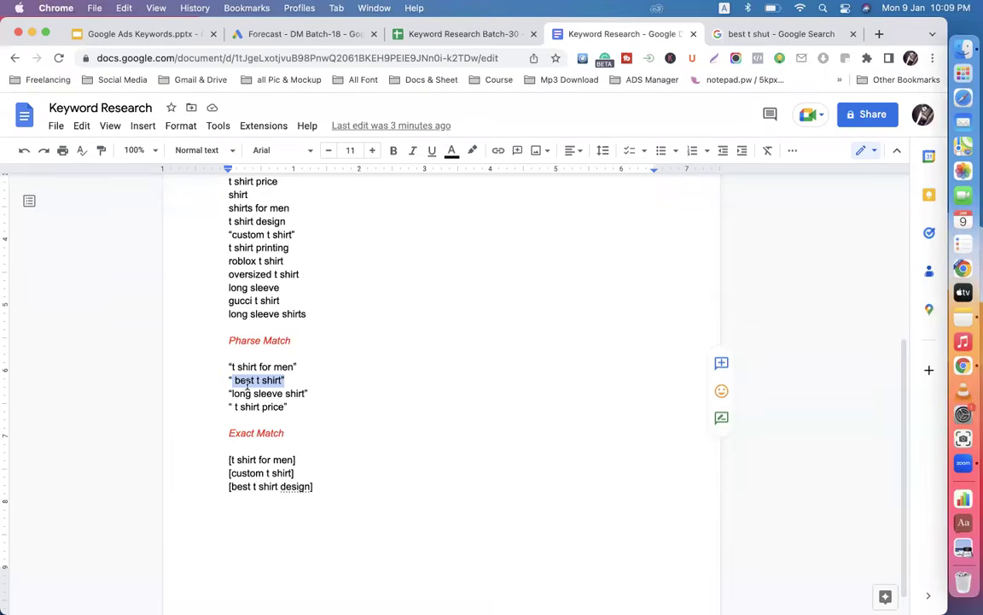
scroll(250, 349, "up", 3)
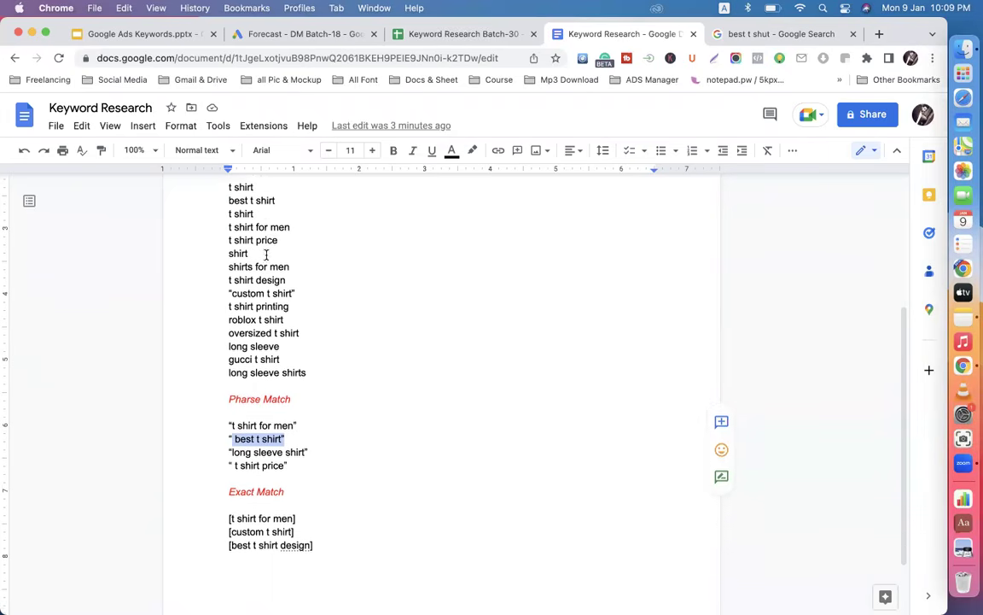
scroll(260, 260, "up", 5)
scroll(252, 273, "down", 5)
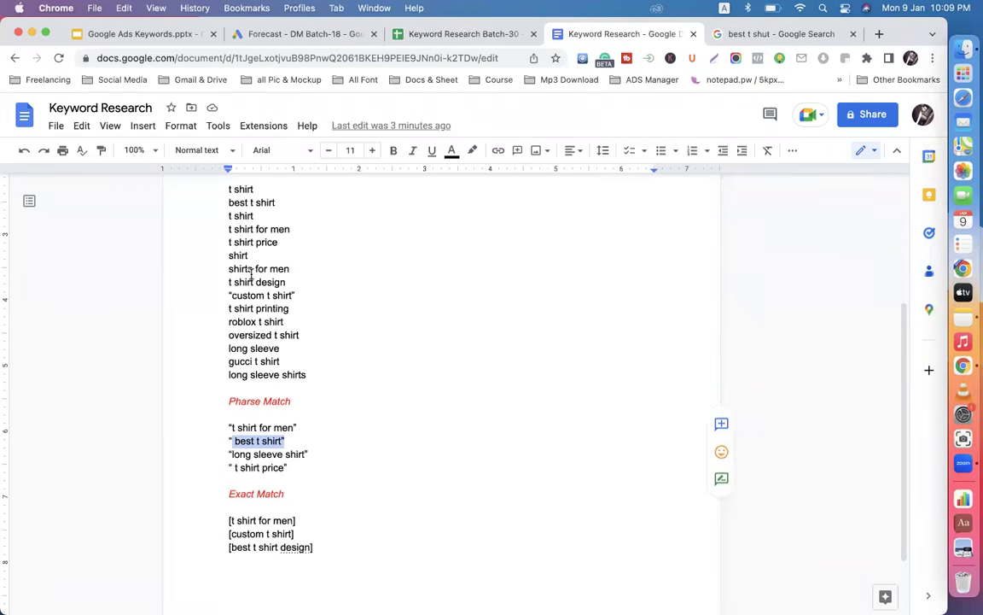
scroll(251, 273, "down", 3)
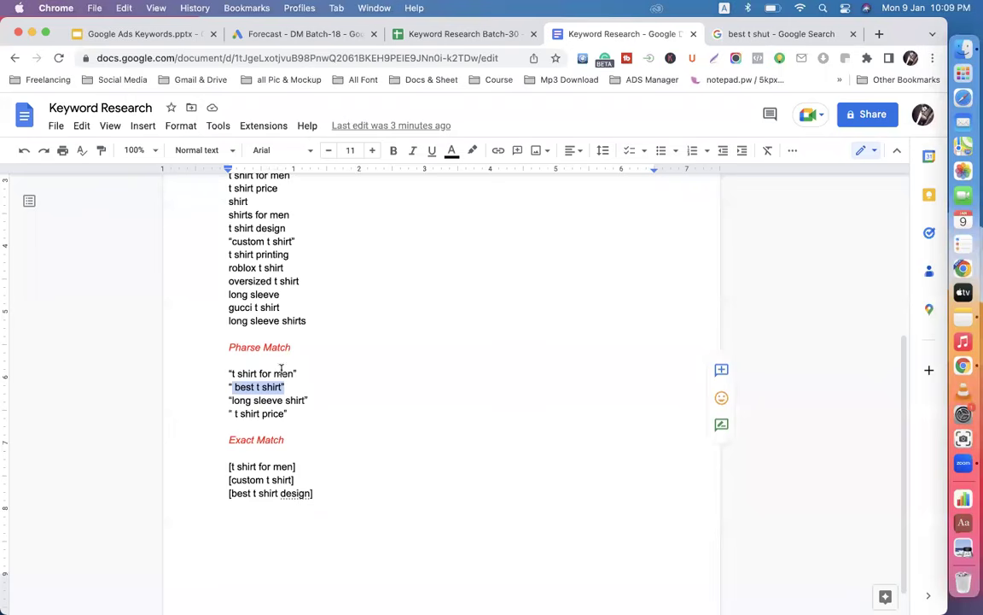
left_click(301, 466)
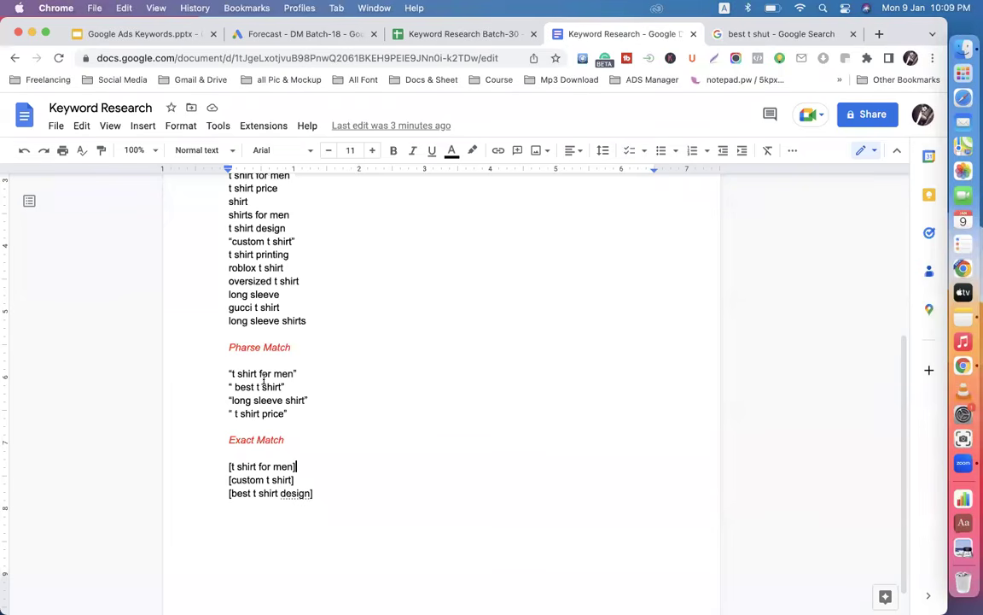
- Highlight "gucci" in the broad match keyword "gucci t shirt" and compare it with the phrase and exact match lists
left_click(733, 36)
left_click(563, 35)
scroll(332, 256, "up", 3)
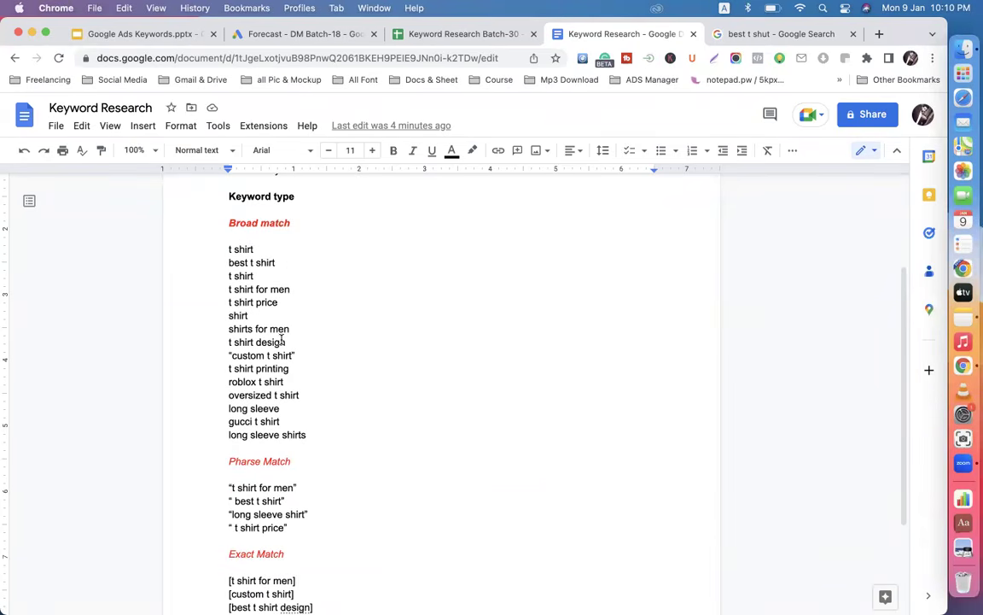
double_click(250, 421)
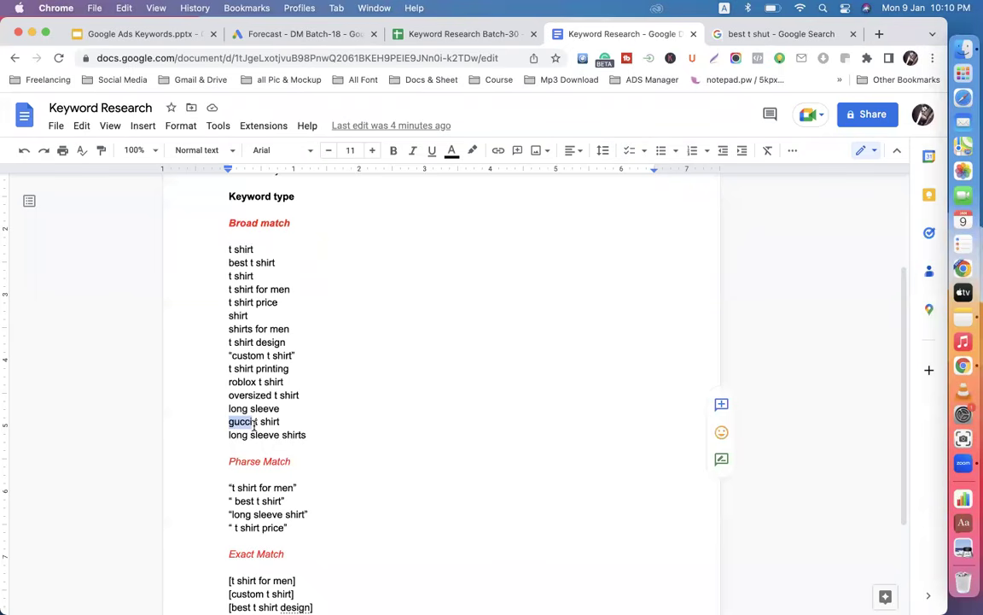
scroll(290, 363, "down", 3)
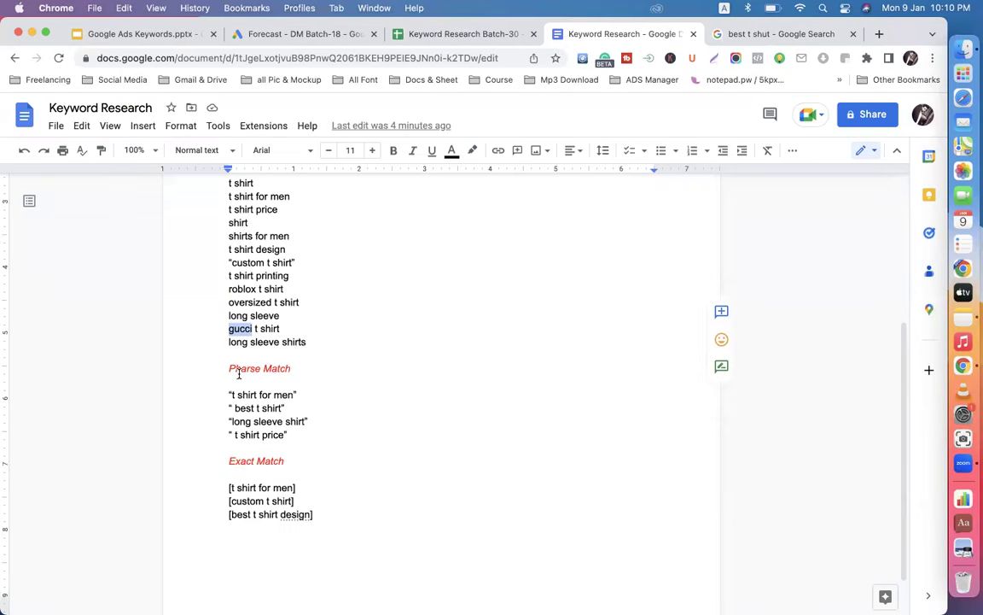
scroll(276, 469, "up", 1)
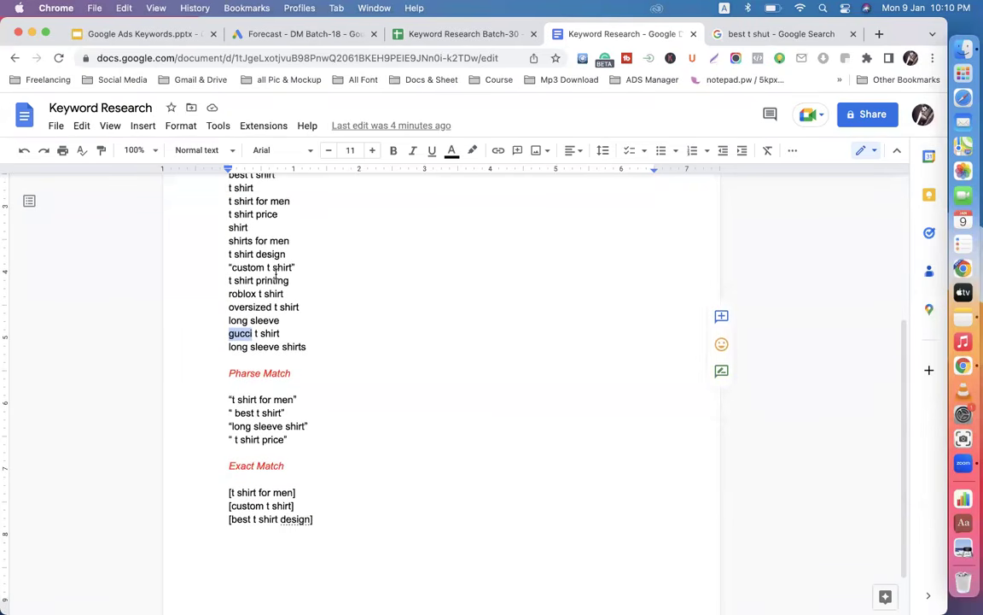
scroll(237, 247, "up", 2)
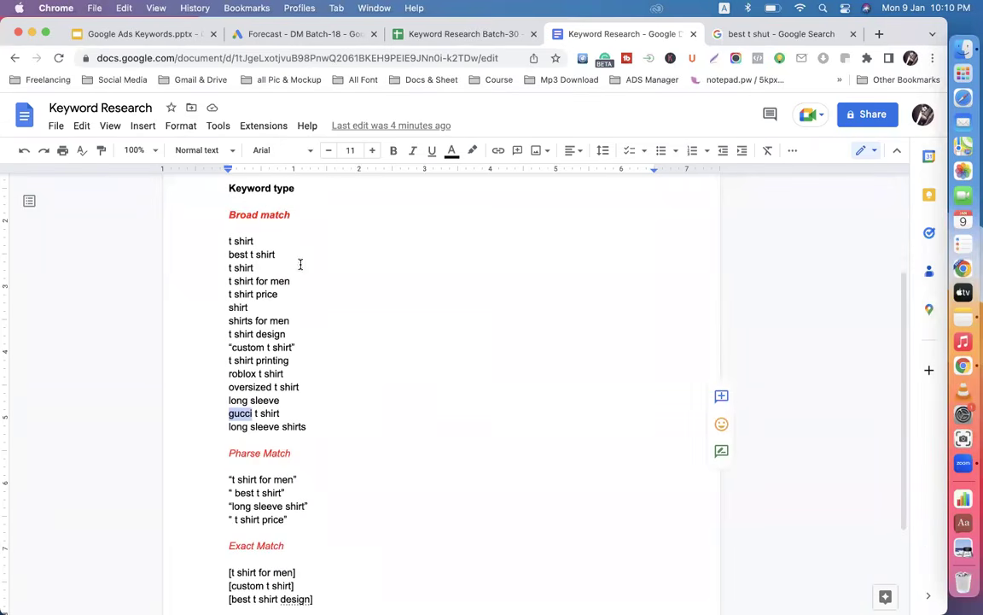
- Check the misspelled Google query against the document and highlight the broad match keywords from "t shirt" to "long sleeve shirts"
left_click(742, 34)
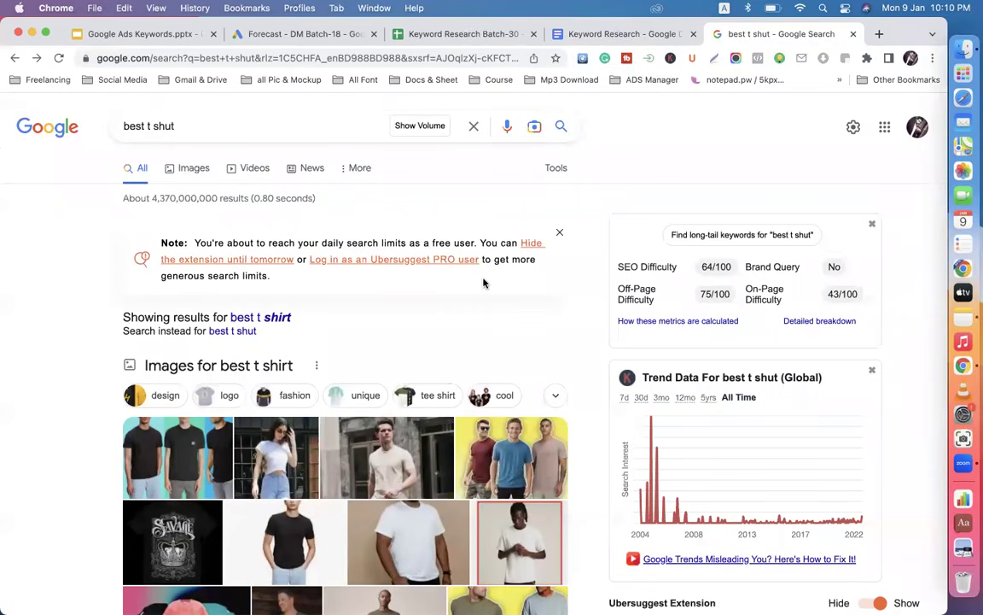
left_click(589, 34)
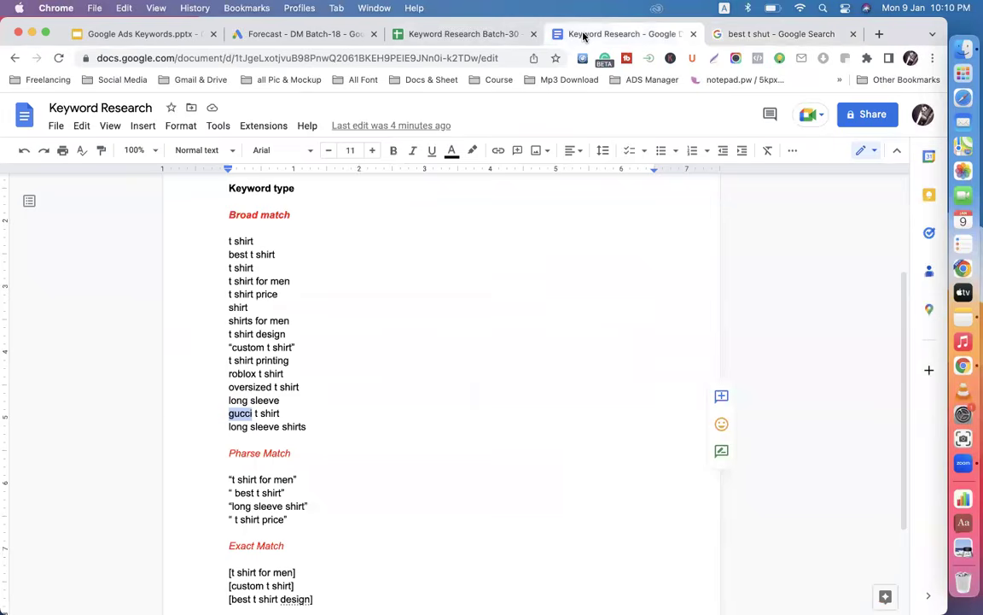
left_click(229, 215)
left_click_drag(238, 226, 296, 329)
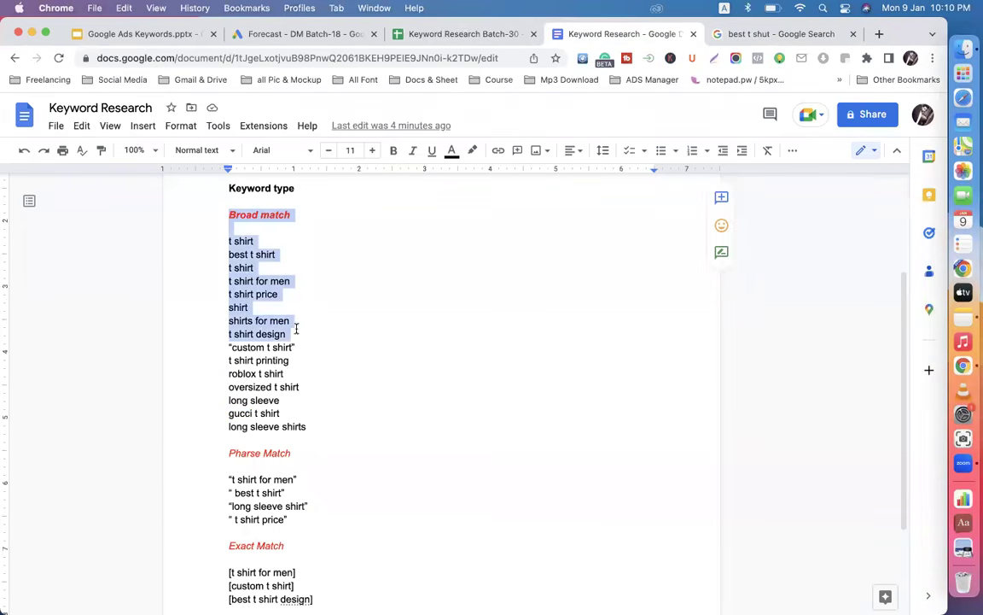
left_click_drag(319, 423, 215, 240)
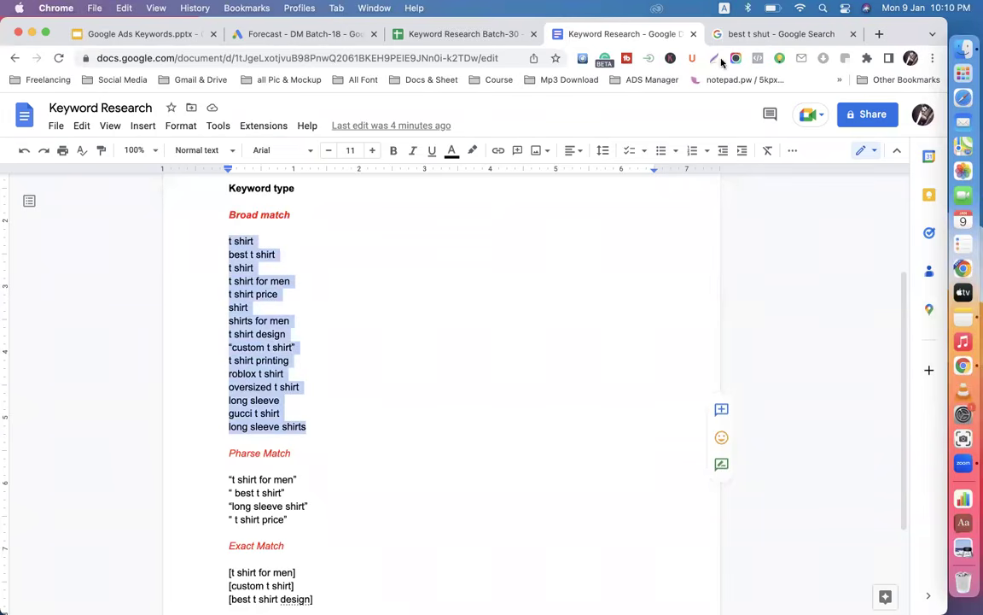
- Revisit the "best t shut" results, highlight the whole broad match list again, and compare it with the other match types
left_click(742, 34)
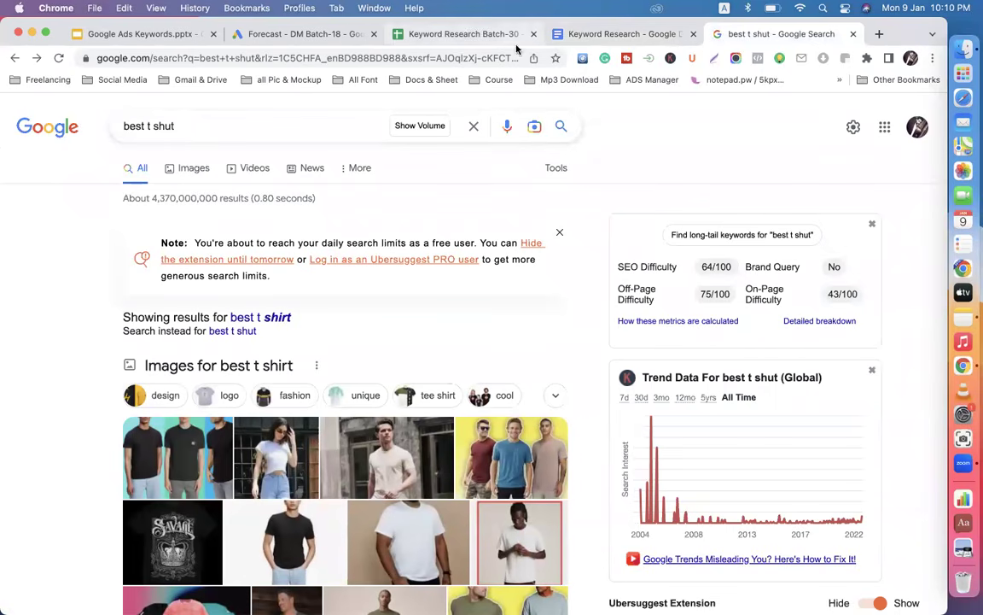
left_click(576, 38)
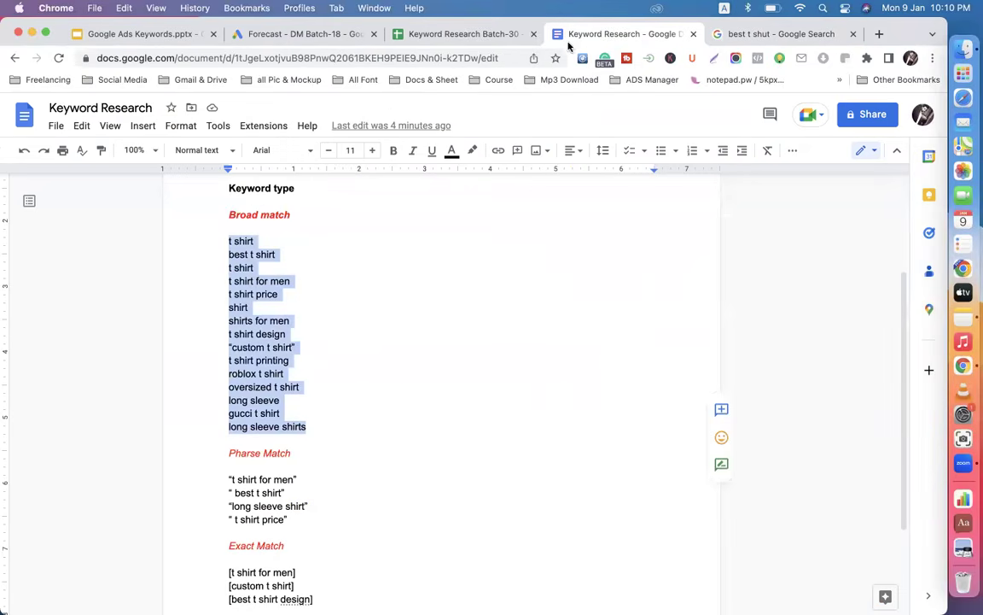
left_click(227, 239)
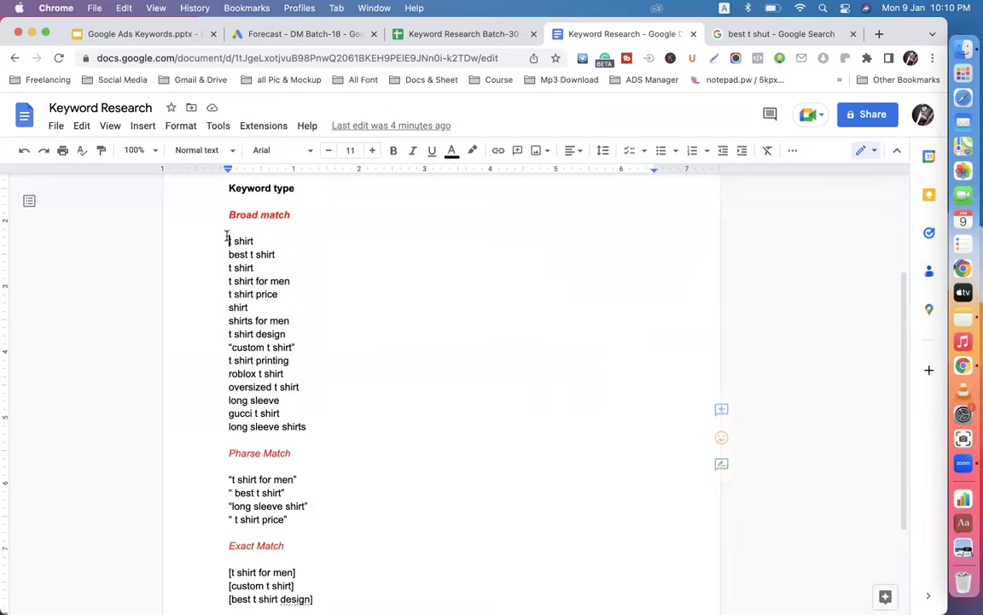
left_click_drag(227, 240, 324, 391)
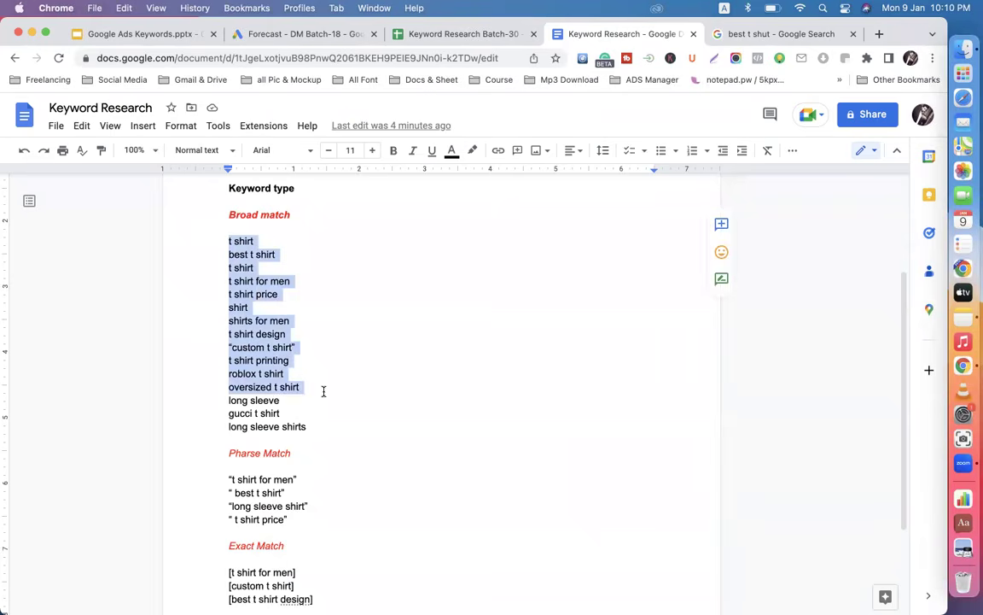
left_click_drag(311, 428, 202, 245)
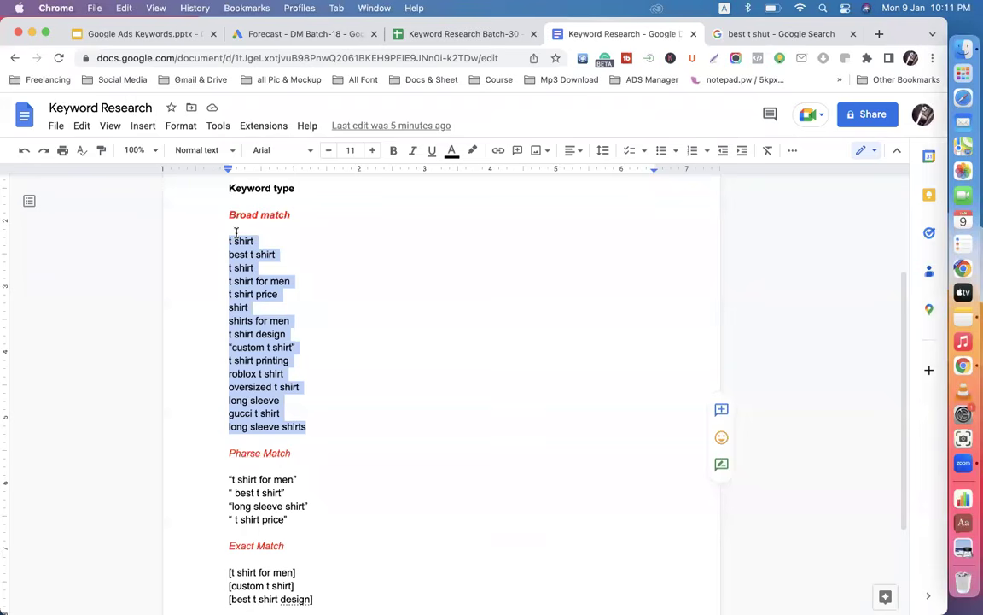
scroll(236, 231, "down", 2)
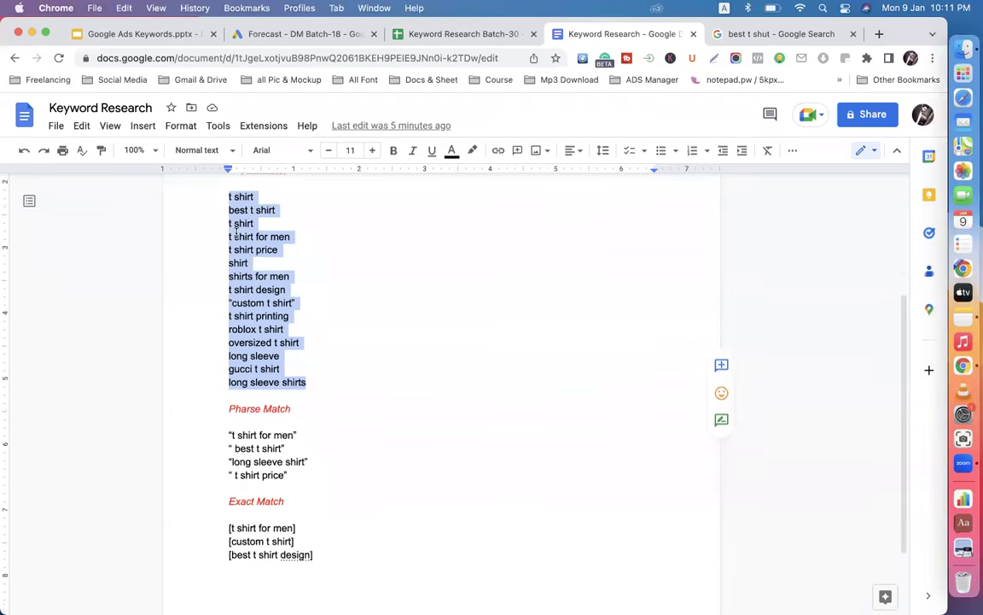
scroll(273, 229, "up", 3)
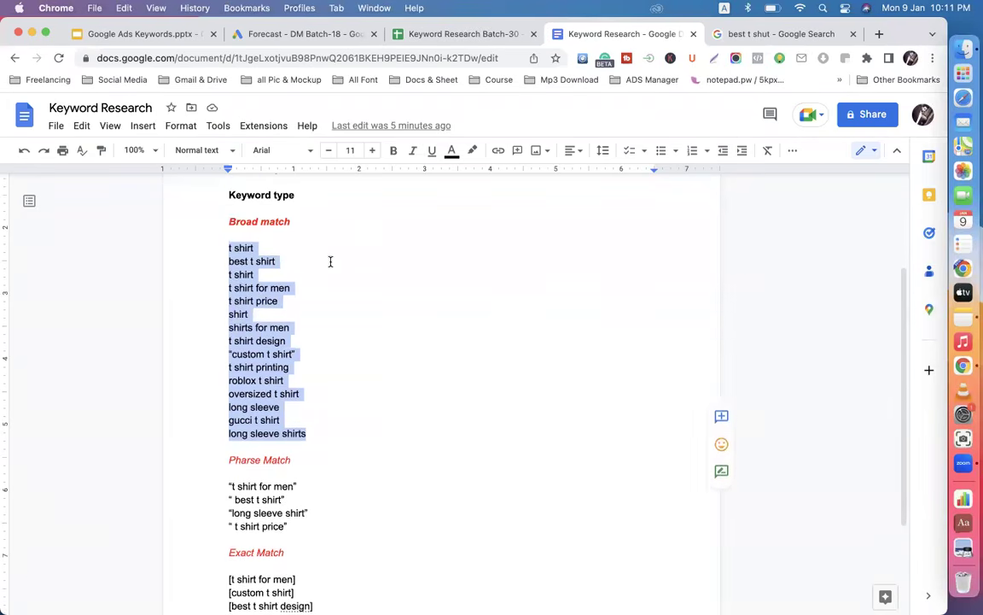
- Switch to the Google Ads keyword plan and view the start of its forecast
scroll(329, 261, "down", 3)
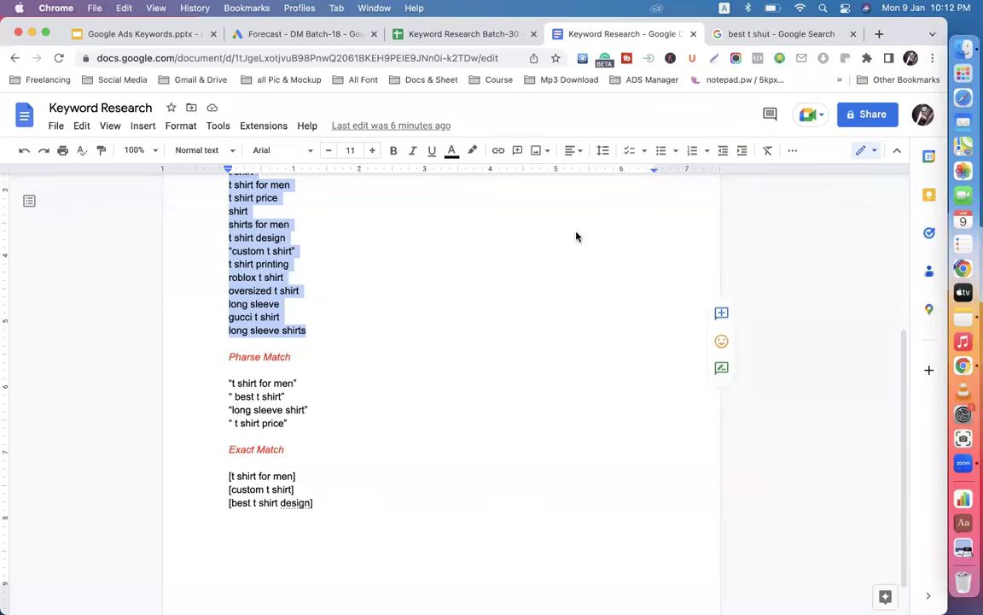
left_click(321, 34)
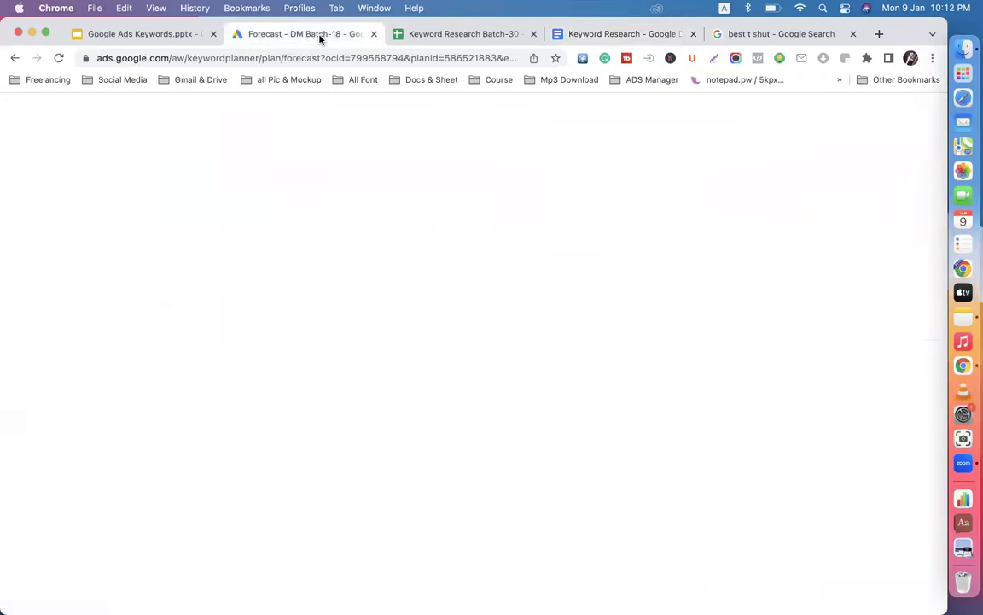
scroll(422, 312, "up", 4)
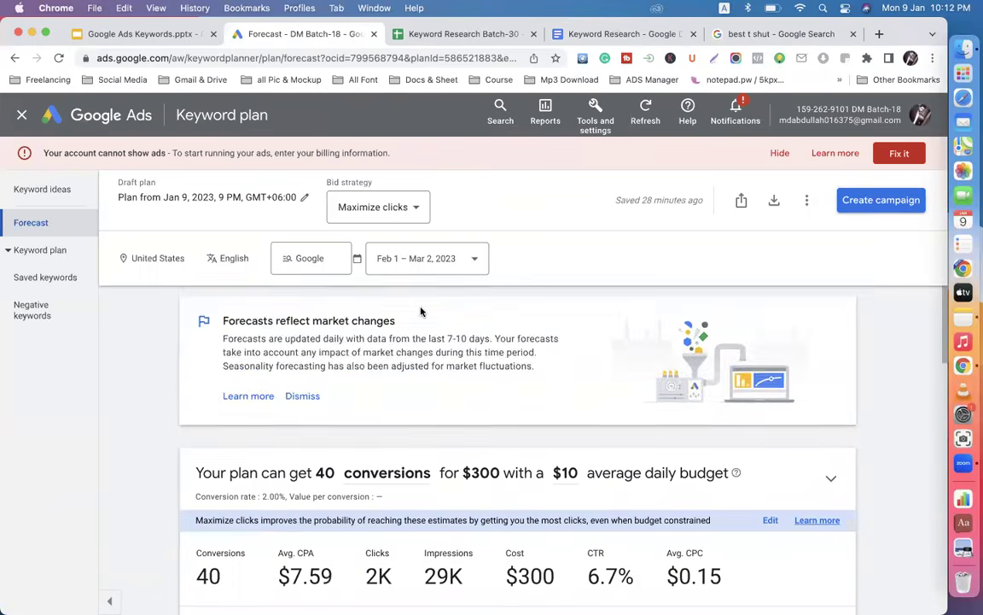
- Examine the keyword plan's forecast summary and the per-keyword table of clicks, impressions, cost, CTR and average CPC
scroll(422, 311, "down", 2)
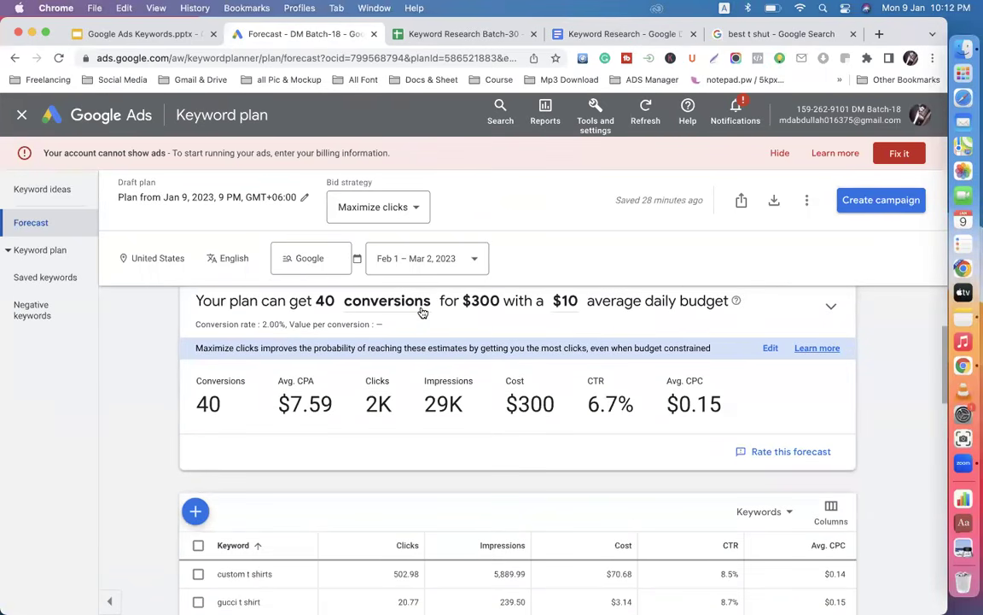
scroll(392, 295, "up", 1)
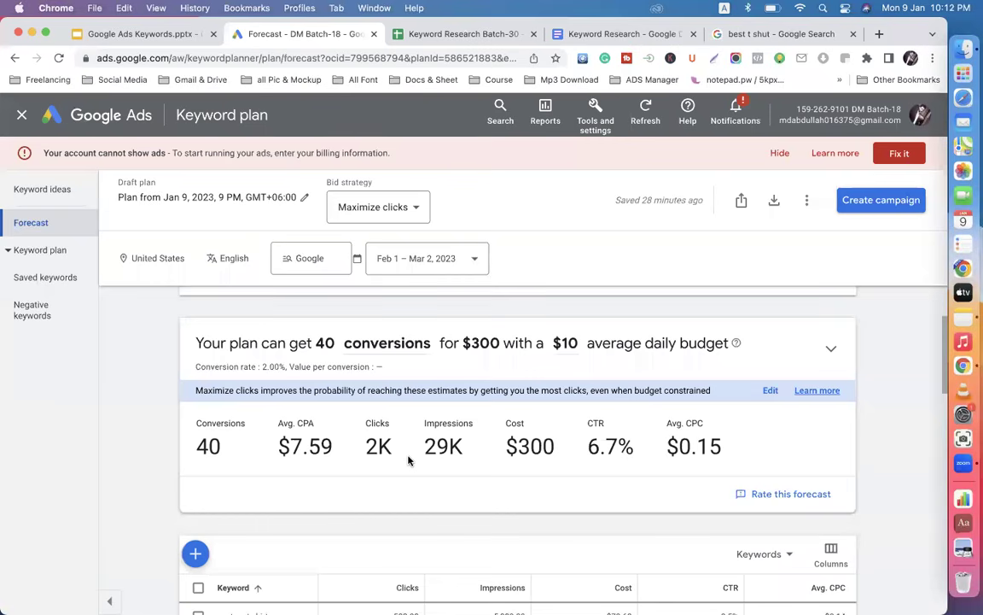
scroll(408, 461, "down", 5)
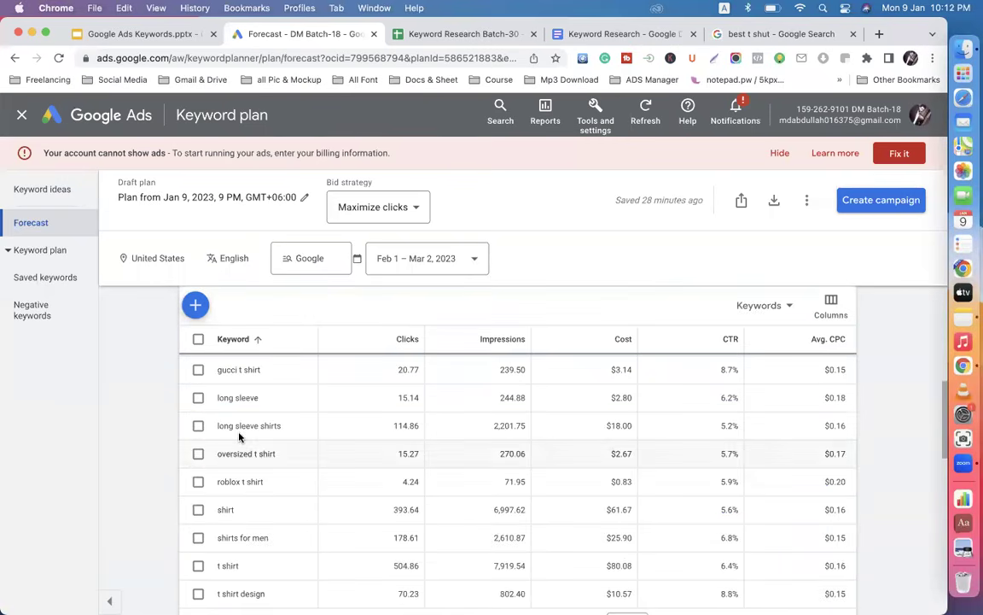
scroll(265, 500, "up", 5)
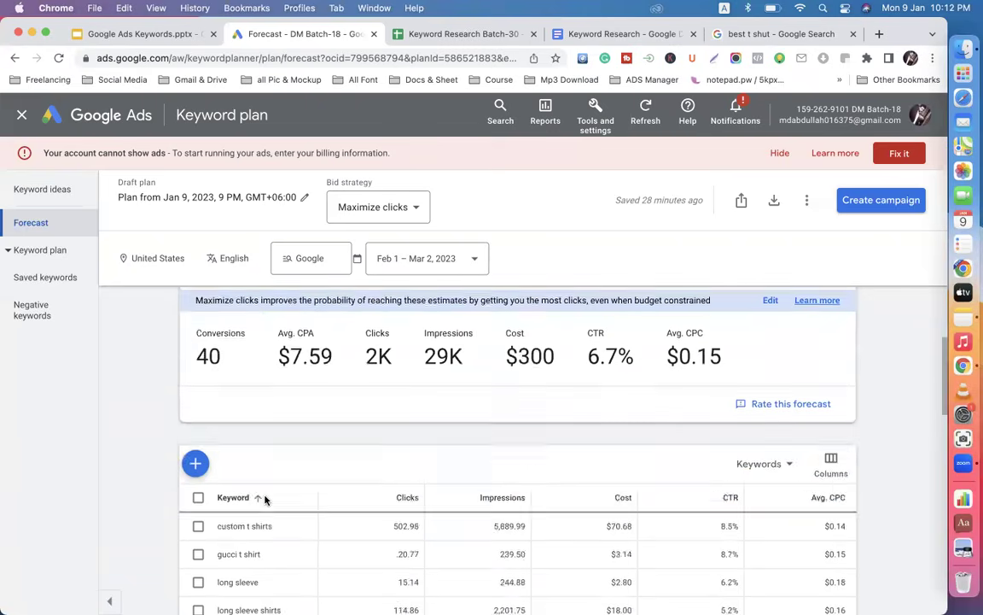
scroll(365, 396, "down", 3)
scroll(299, 406, "down", 4)
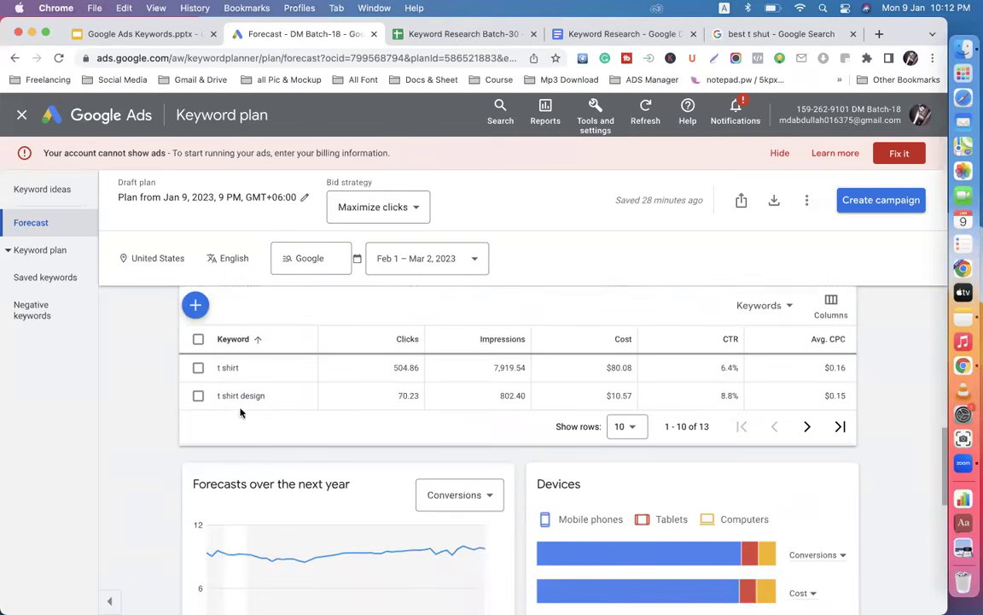
scroll(289, 397, "up", 7)
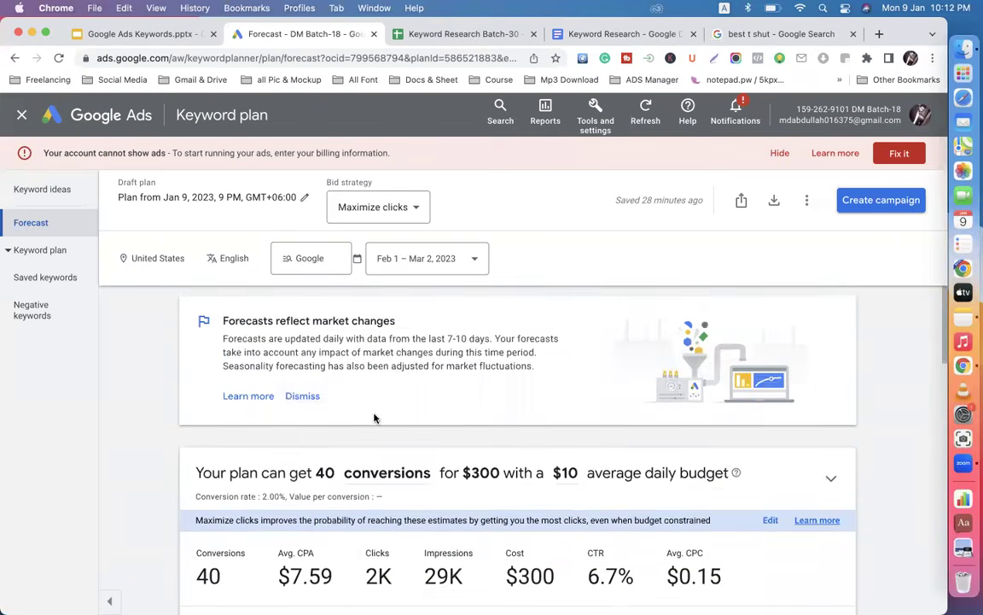
scroll(373, 417, "down", 4)
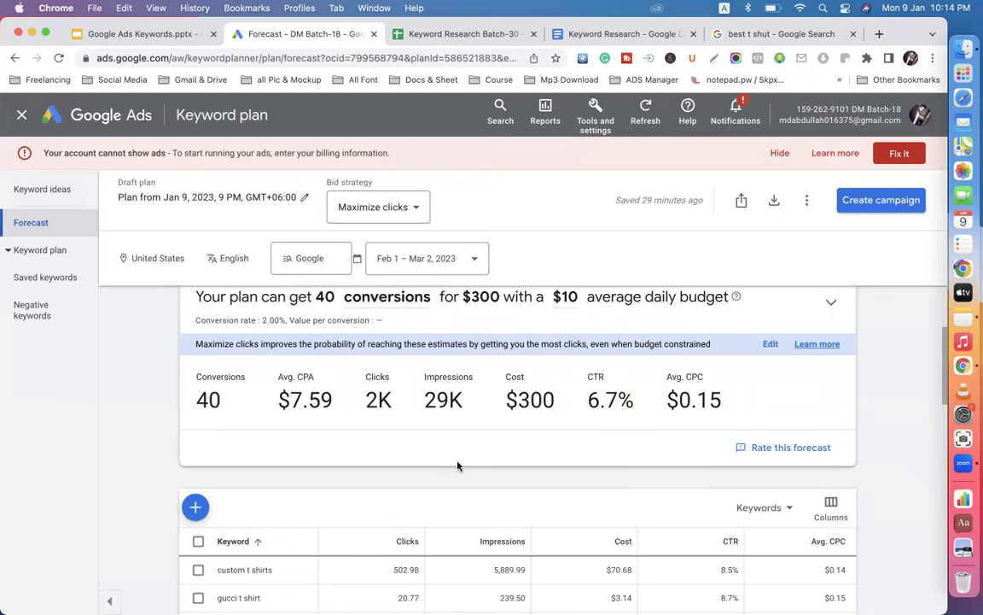
scroll(457, 466, "up", 1)
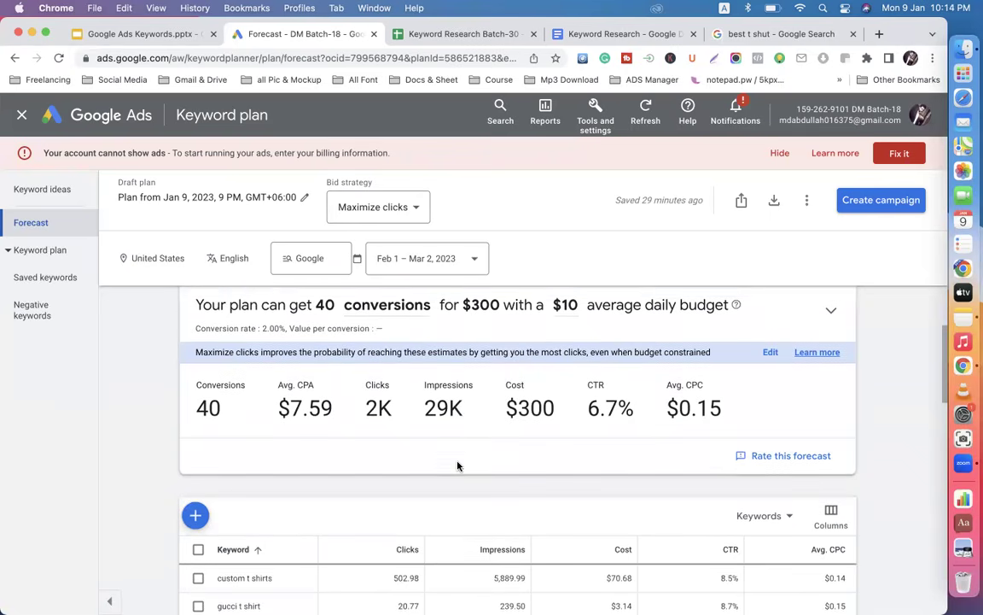
scroll(457, 465, "down", 1)
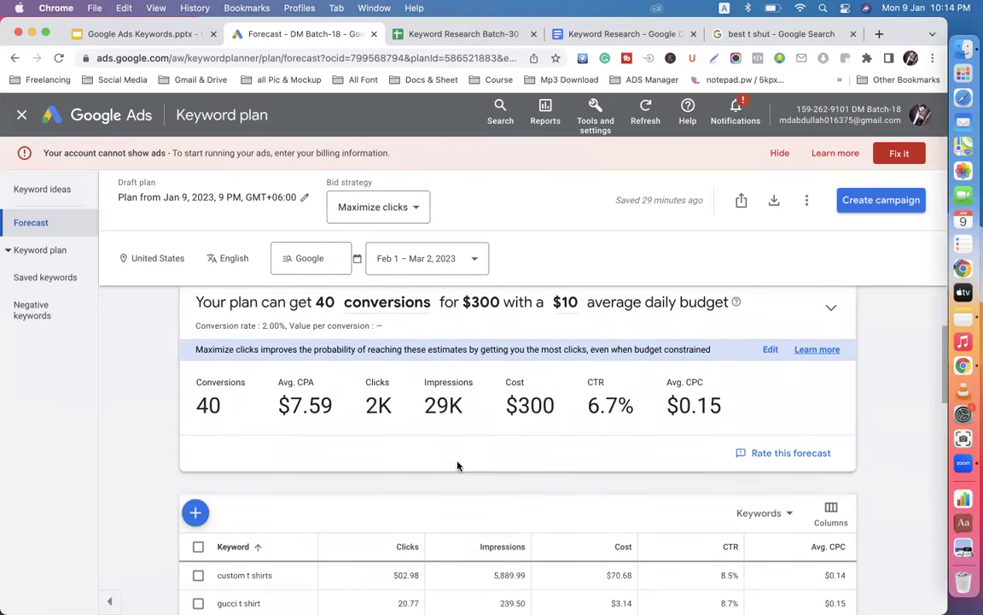
- Compare the Keyword Match Types slide with the phrase and exact match lists in the Keyword Research document
left_click(141, 34)
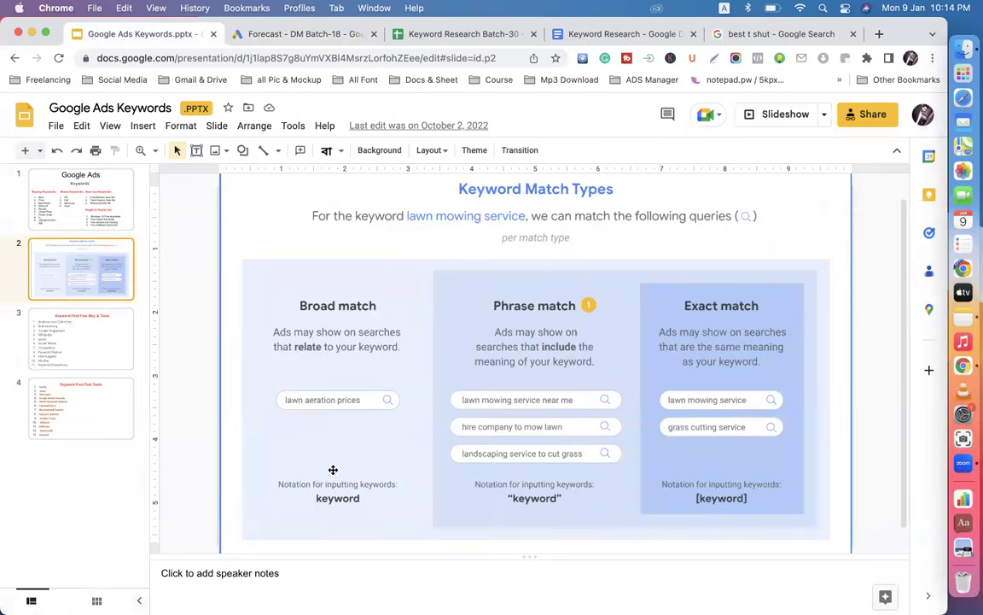
left_click(591, 33)
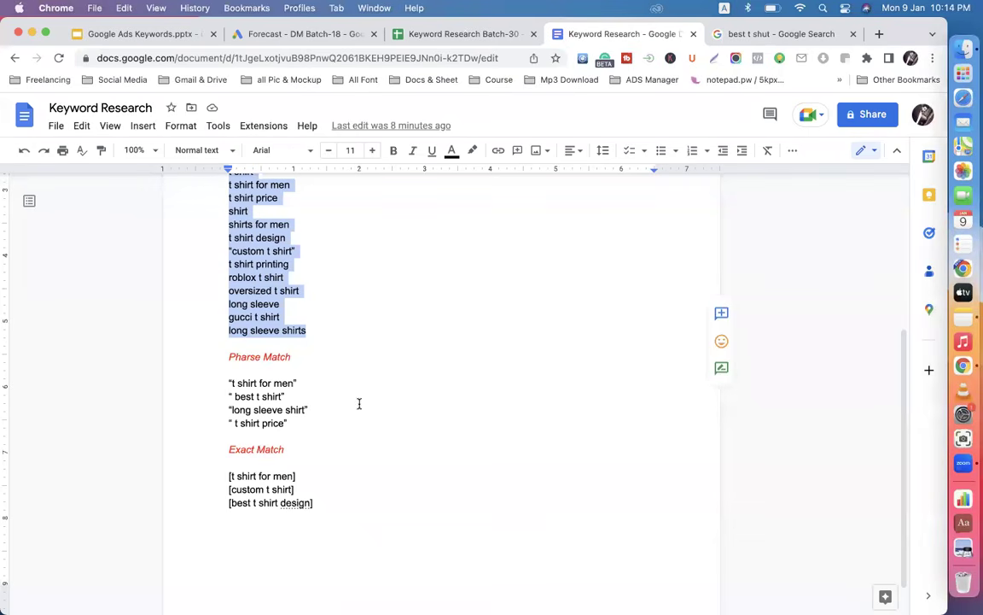
left_click(320, 475)
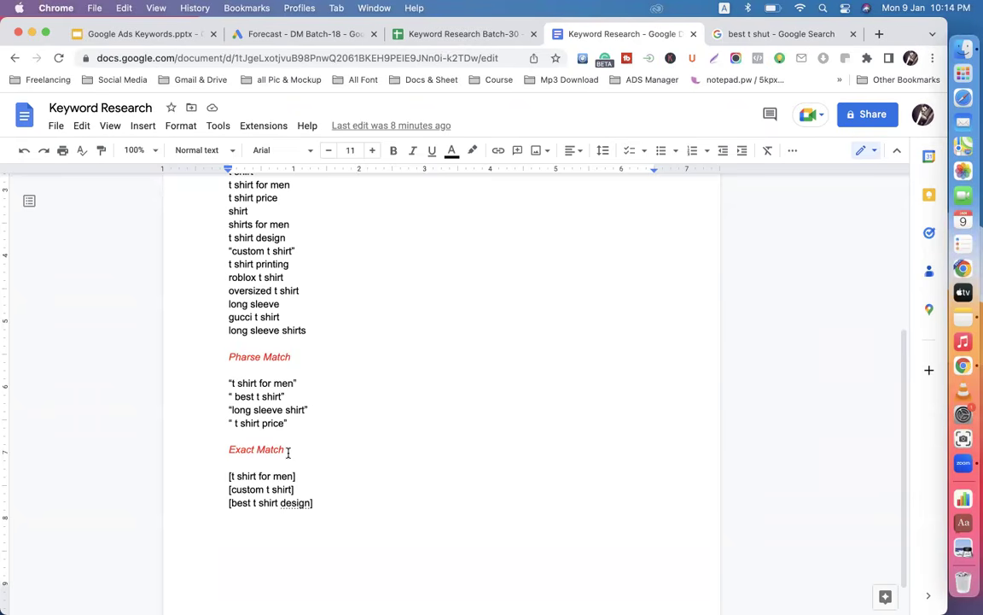
left_click(298, 383)
- Show the Google search suggestions for "best t shut" and return to the Keyword Match Types slide
left_click(742, 35)
left_click(185, 124)
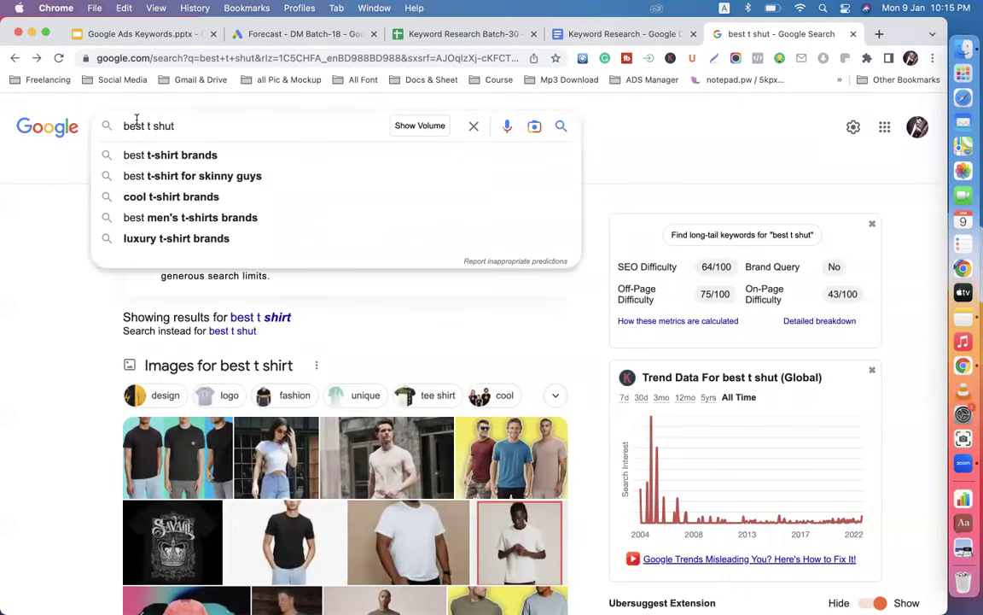
left_click(71, 197)
left_click(153, 35)
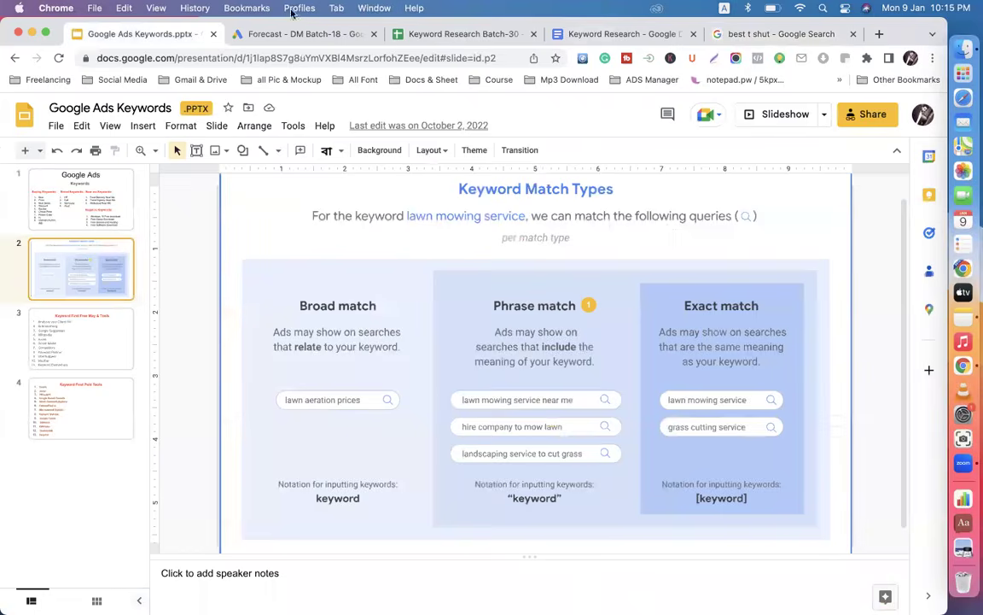
- Highlight the phrase match keyword "t shirt for men" in the document and compare it with the Keyword Match Types slide
left_click(575, 35)
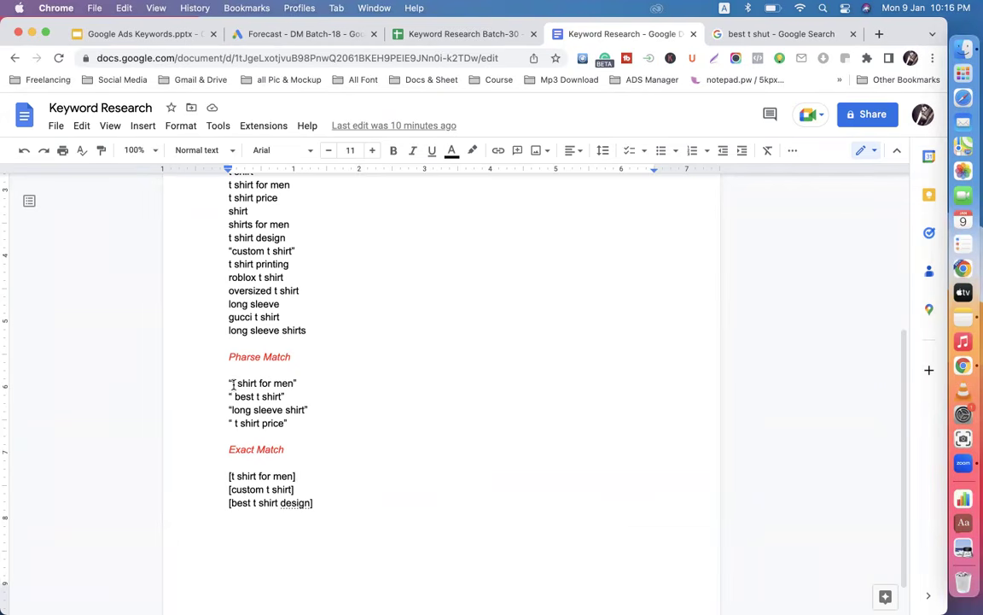
left_click_drag(229, 383, 293, 384)
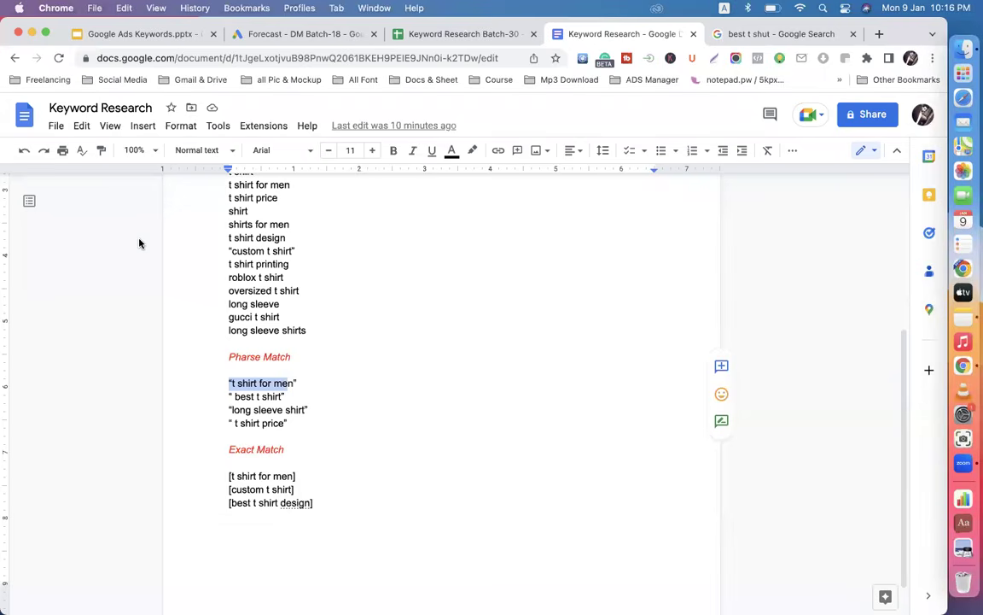
left_click(109, 34)
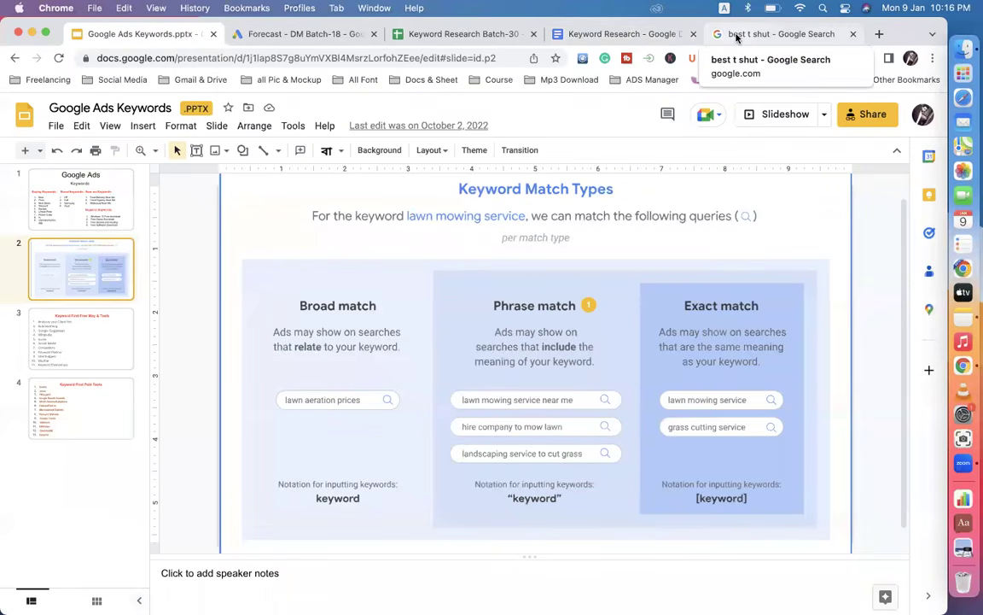
left_click(621, 35)
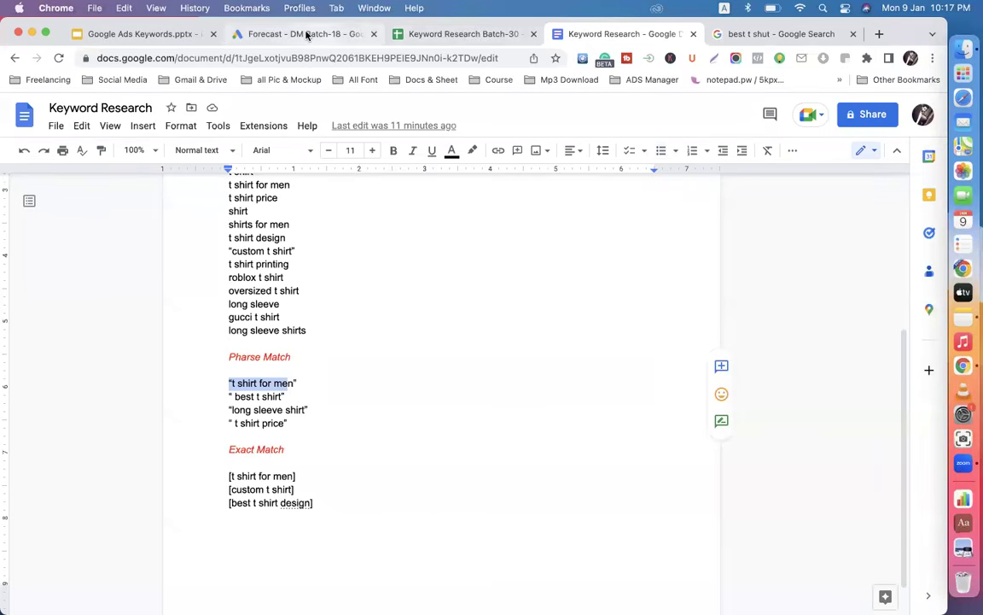
- Review the forecast's keyword table and select the keywords in A2:A13 of the Keyword Research Batch-30 sheet
left_click(276, 33)
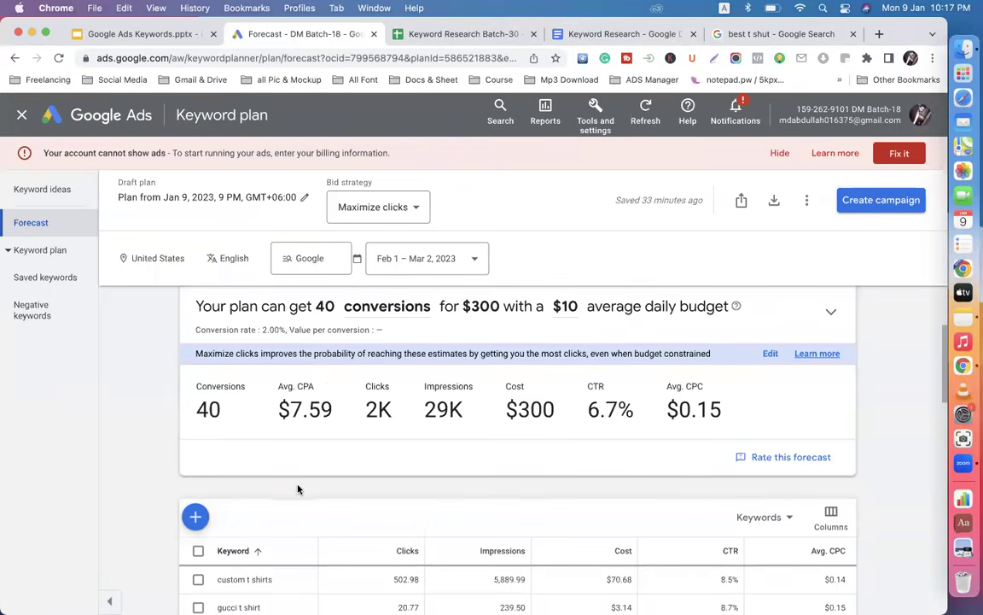
scroll(296, 482, "down", 10)
scroll(241, 472, "up", 5)
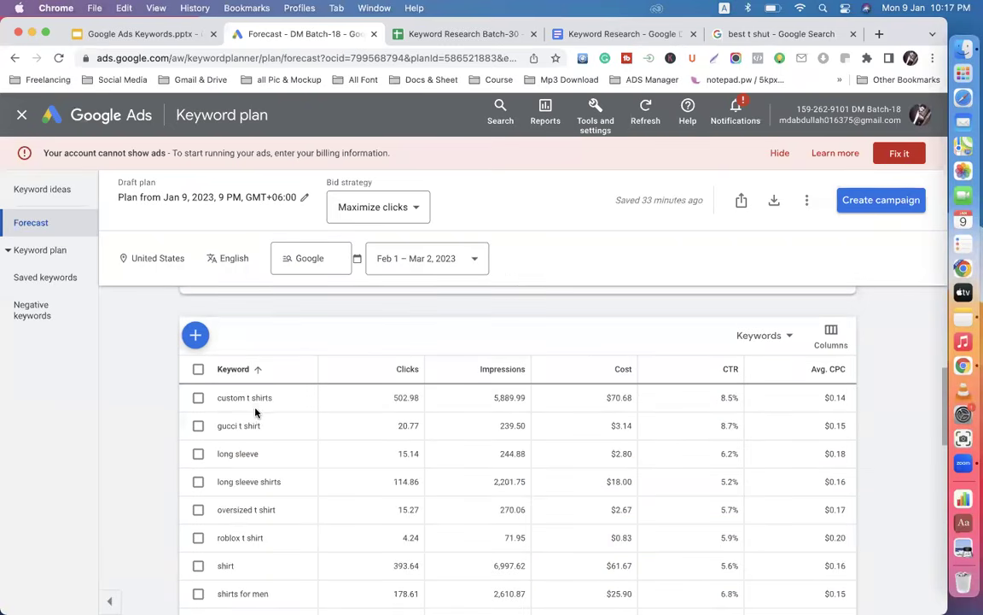
left_click(440, 37)
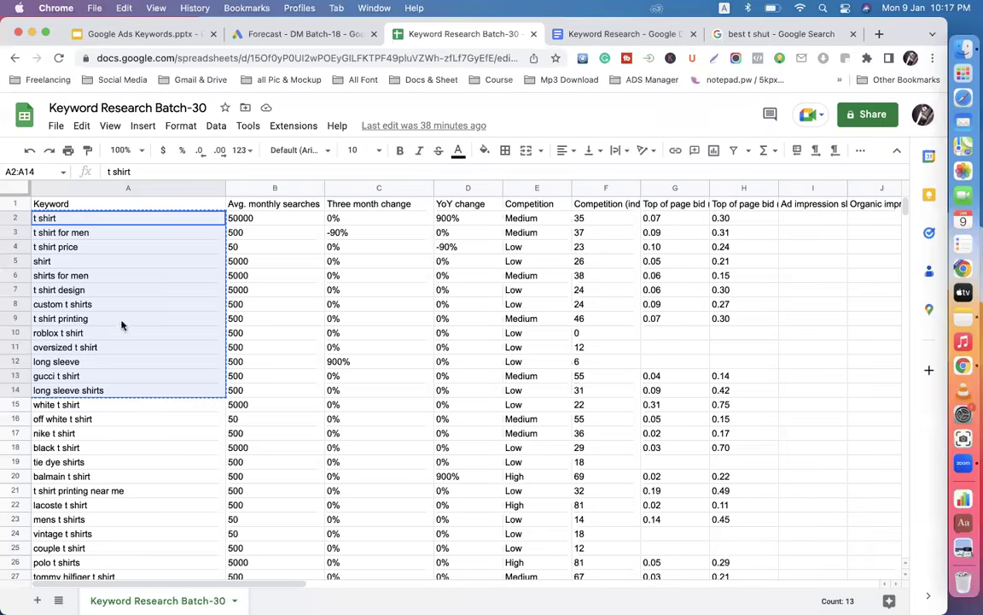
left_click_drag(96, 227, 126, 380)
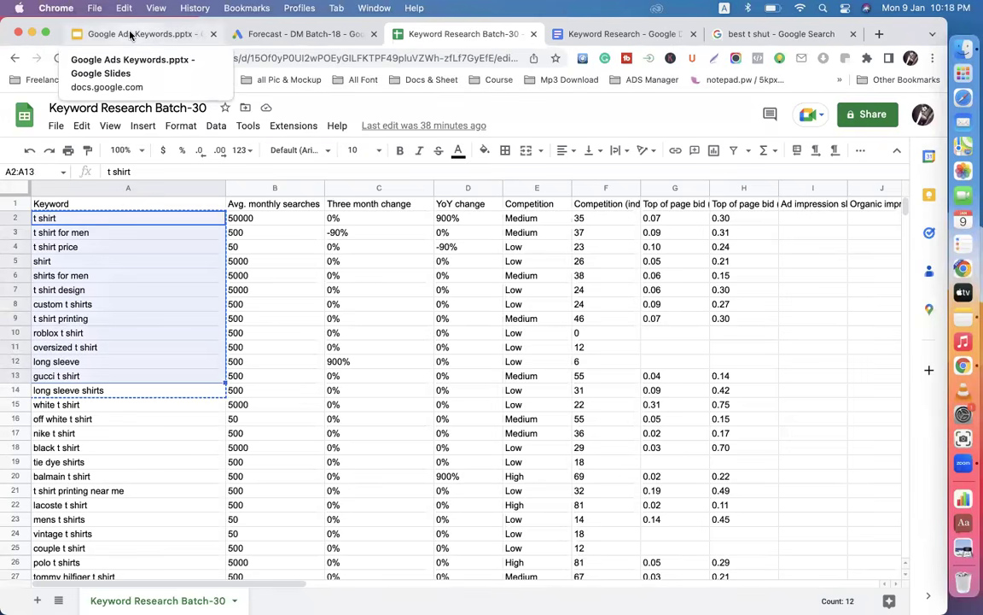
- Cross-check the match type document, the keyword spreadsheet and the Google results, ending at the Google Ads forecast table
left_click(619, 33)
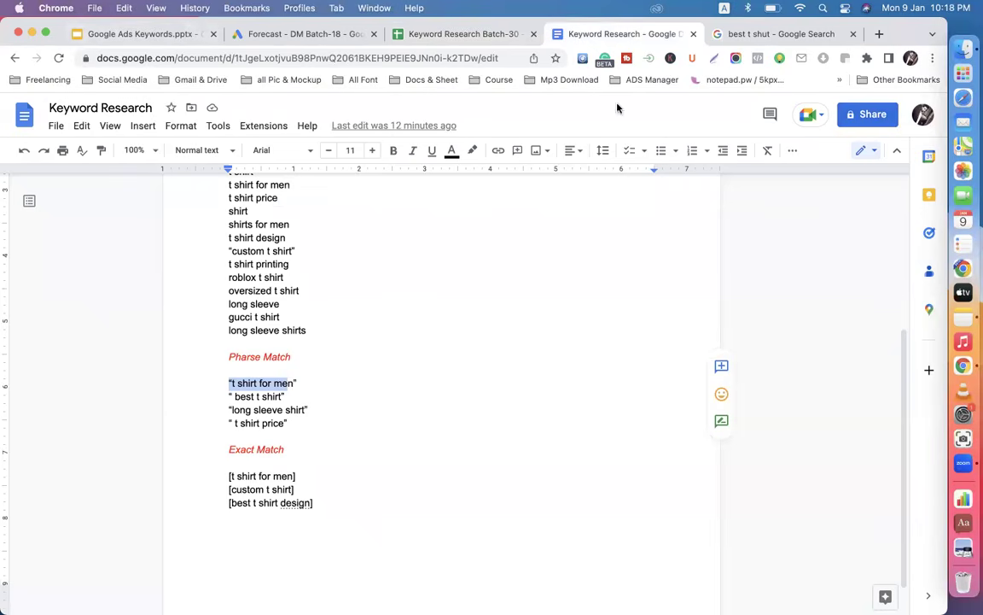
left_click(437, 34)
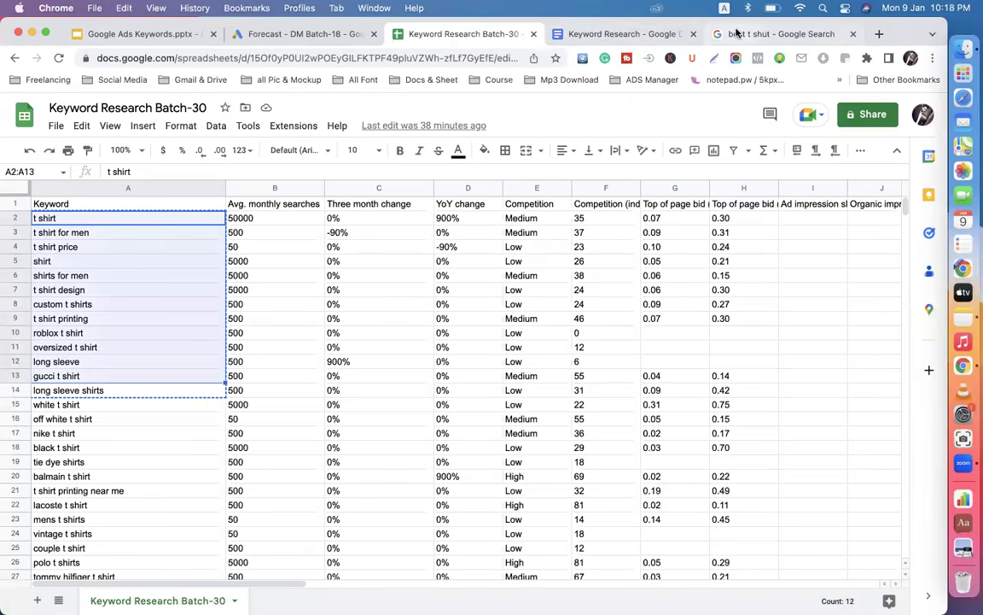
left_click(768, 34)
left_click(450, 36)
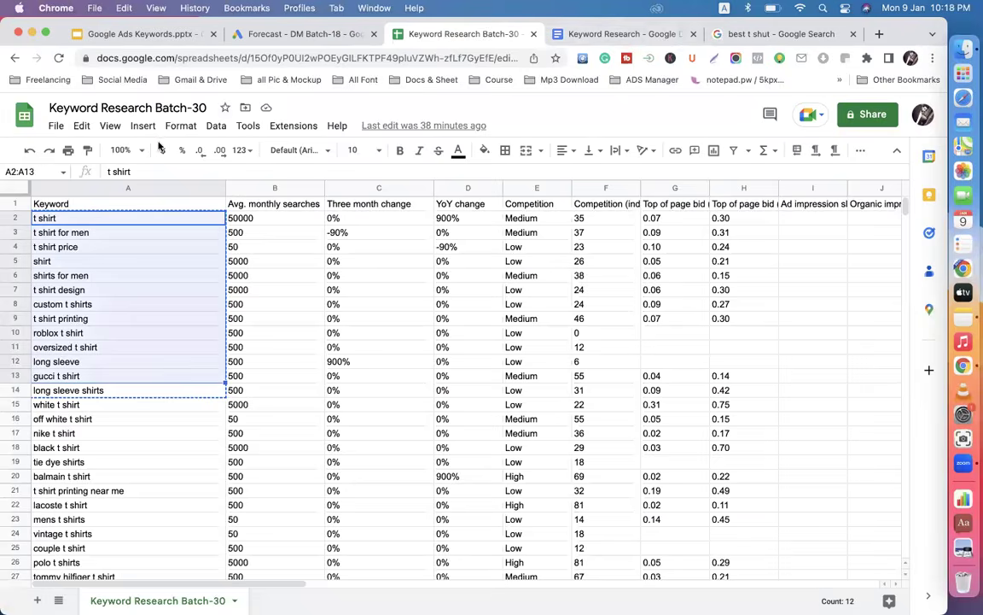
left_click(312, 36)
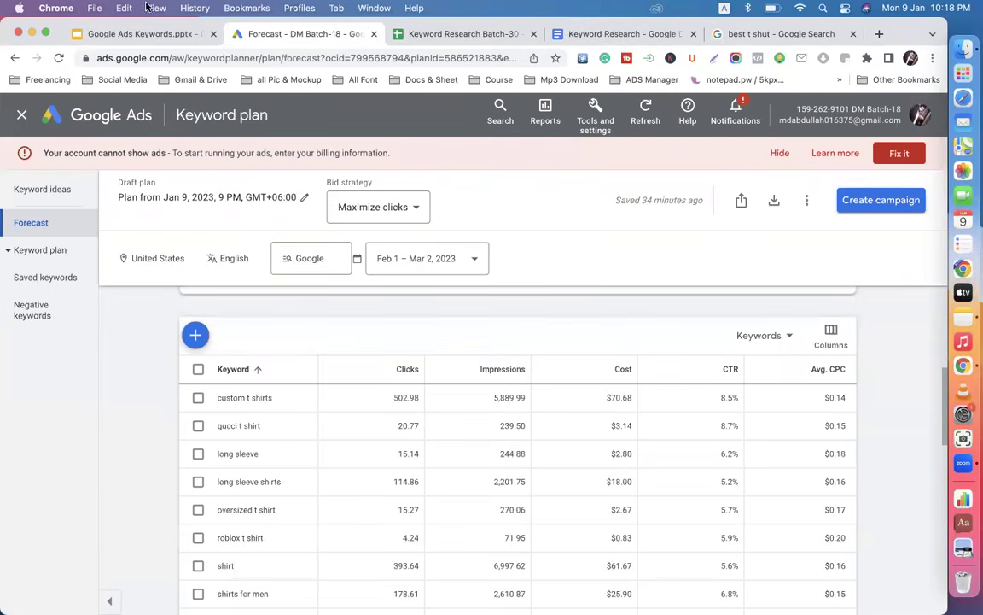
- Revisit the Keyword Match Types slide and the forecast, and view the document's match type lists from the Broad match heading
left_click(128, 34)
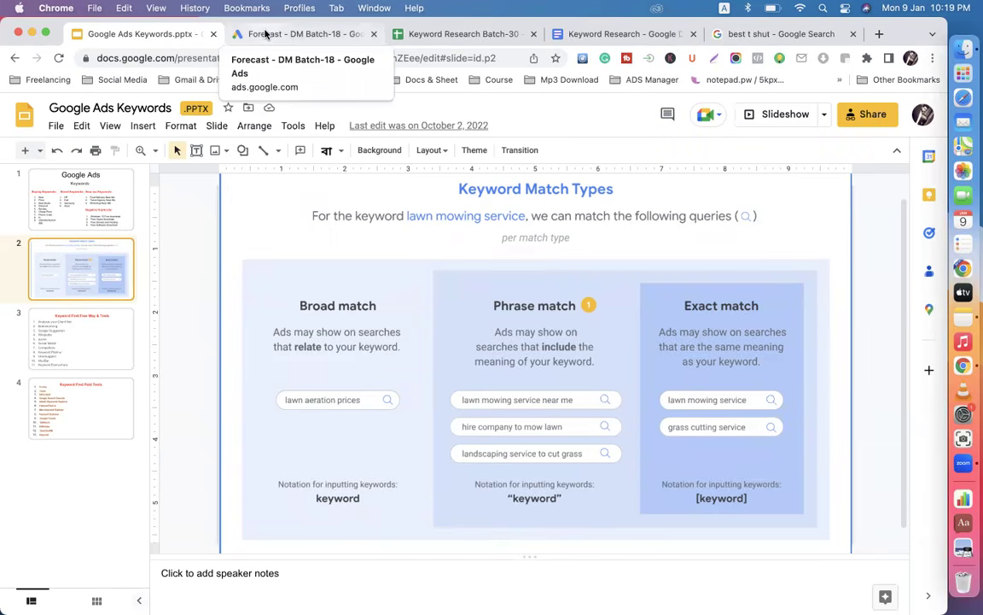
left_click(267, 34)
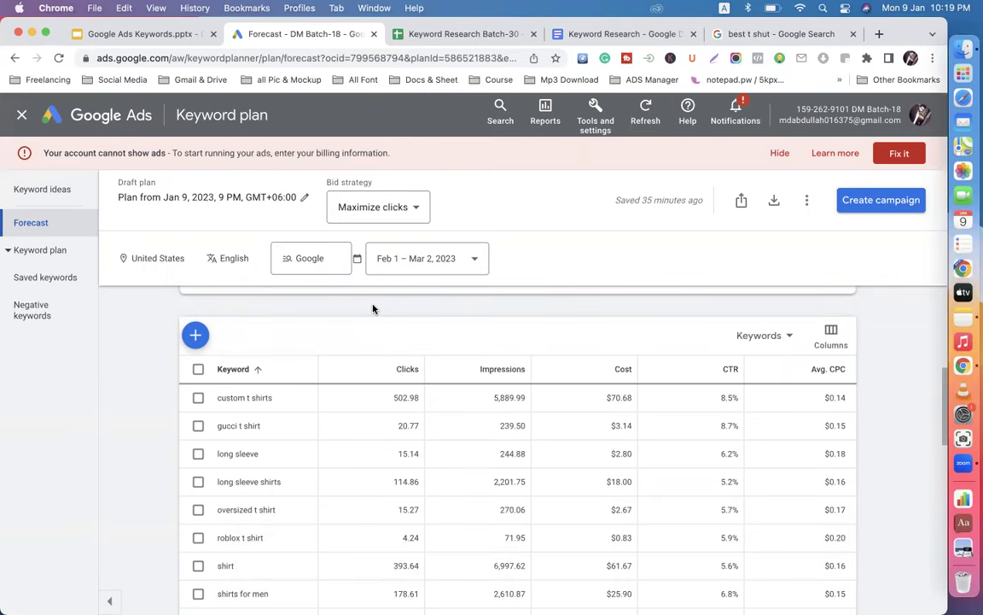
left_click(133, 33)
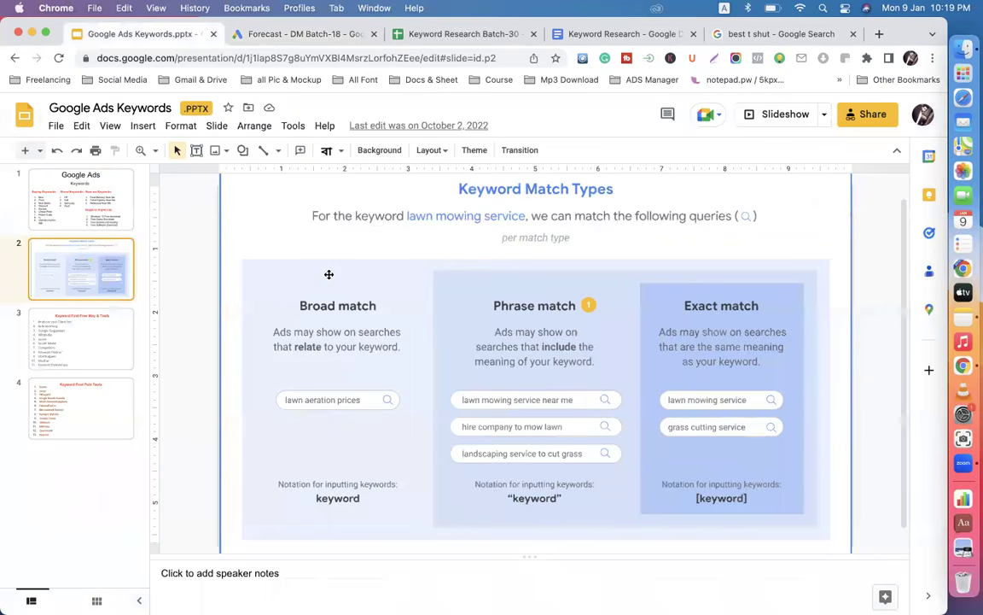
left_click(580, 36)
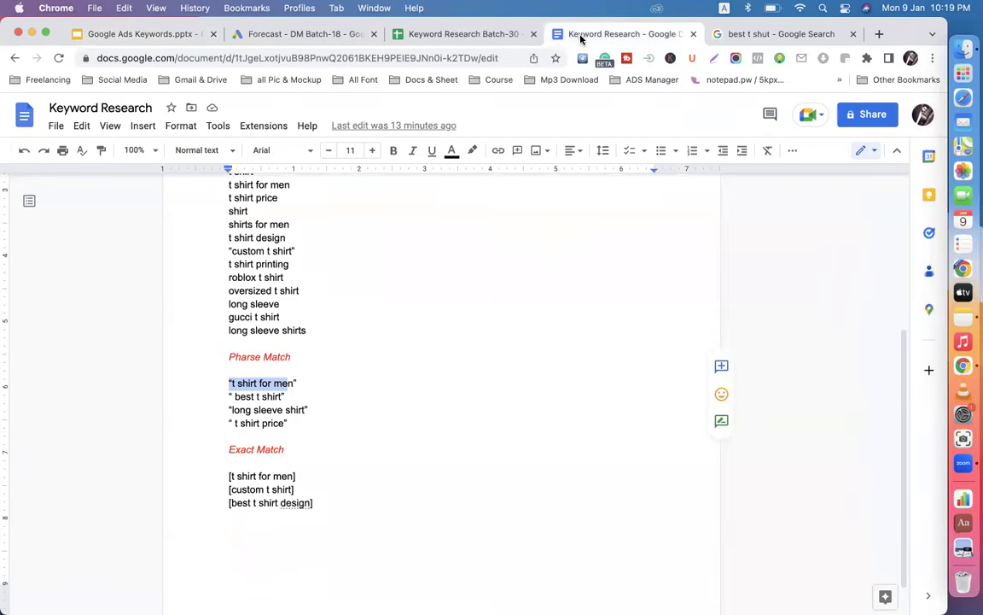
scroll(392, 355, "up", 2)
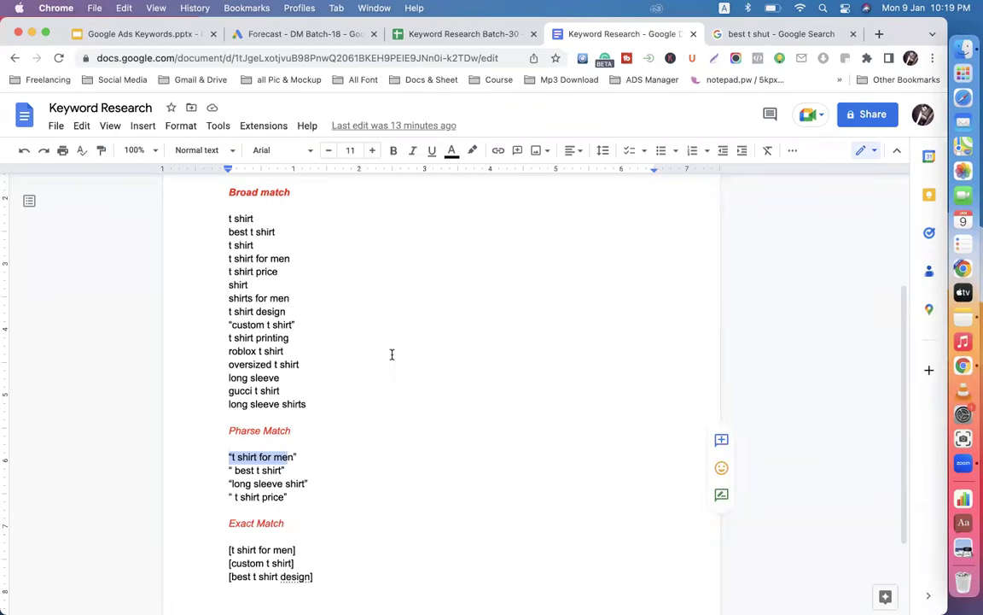
- Check the forecast's keyword table again and highlight the whole broad match list in the Keyword Research document
left_click(320, 36)
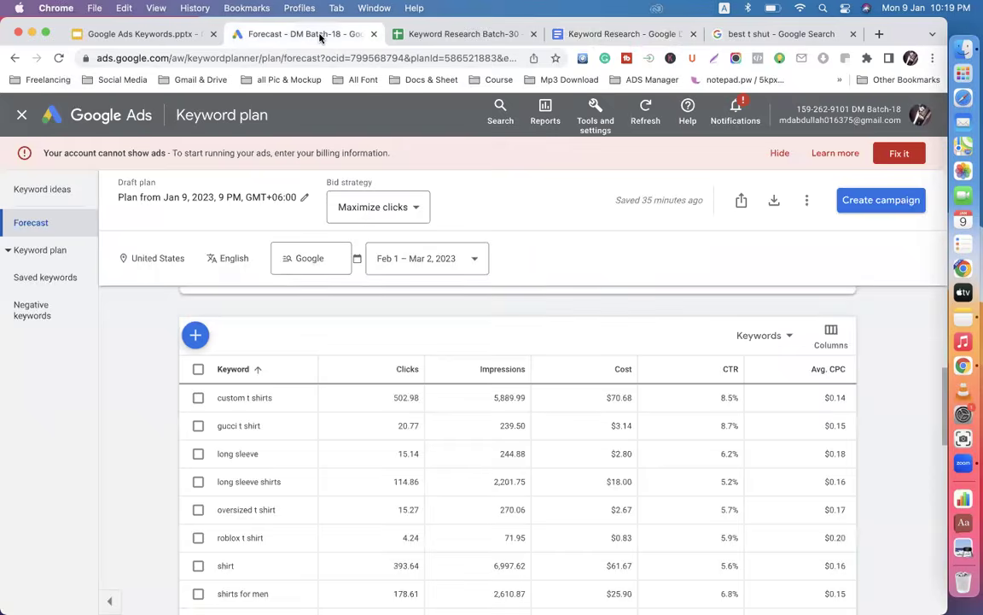
left_click(608, 36)
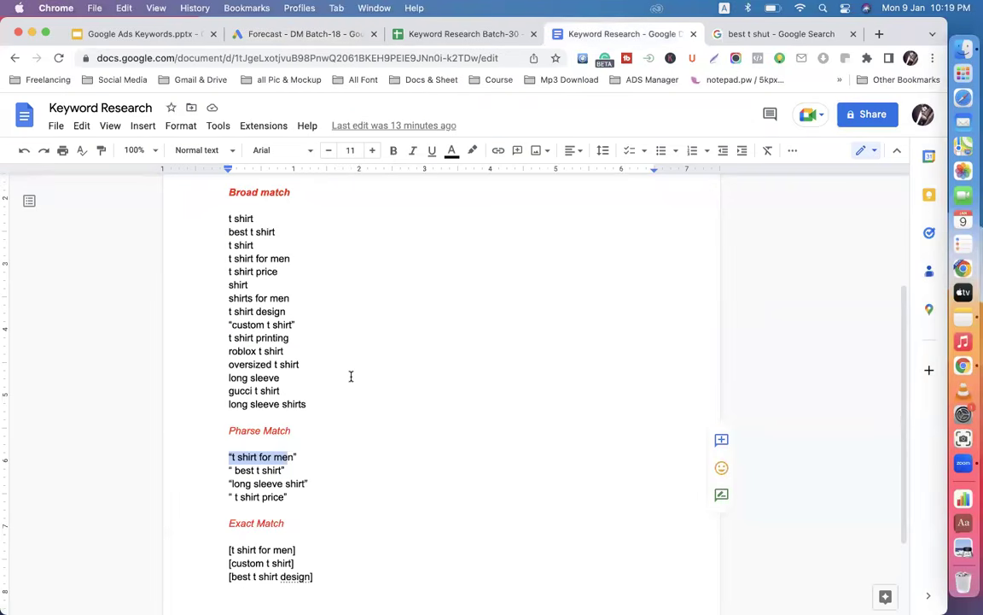
left_click_drag(228, 219, 338, 408)
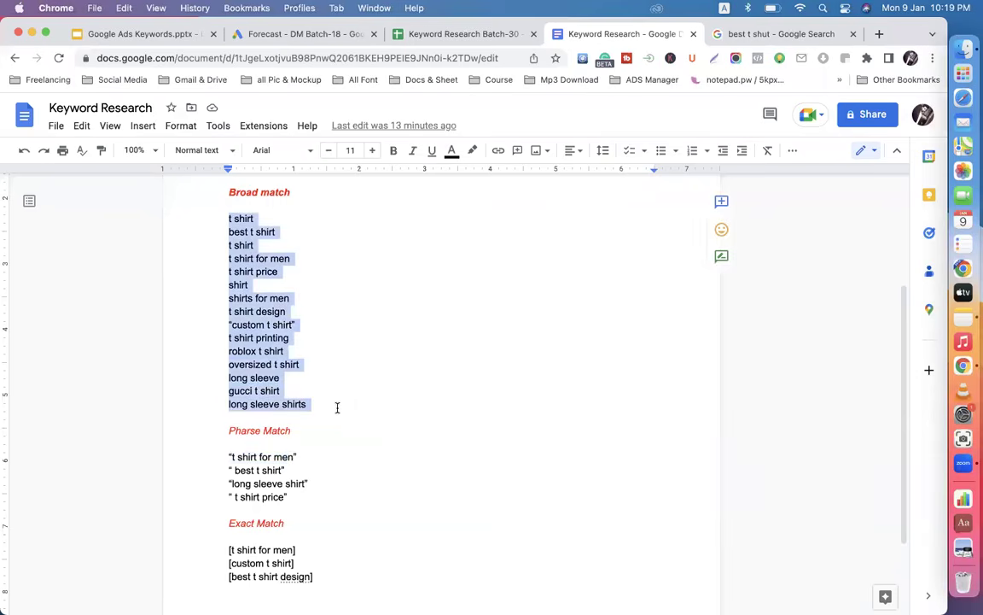
scroll(337, 407, "down", 1)
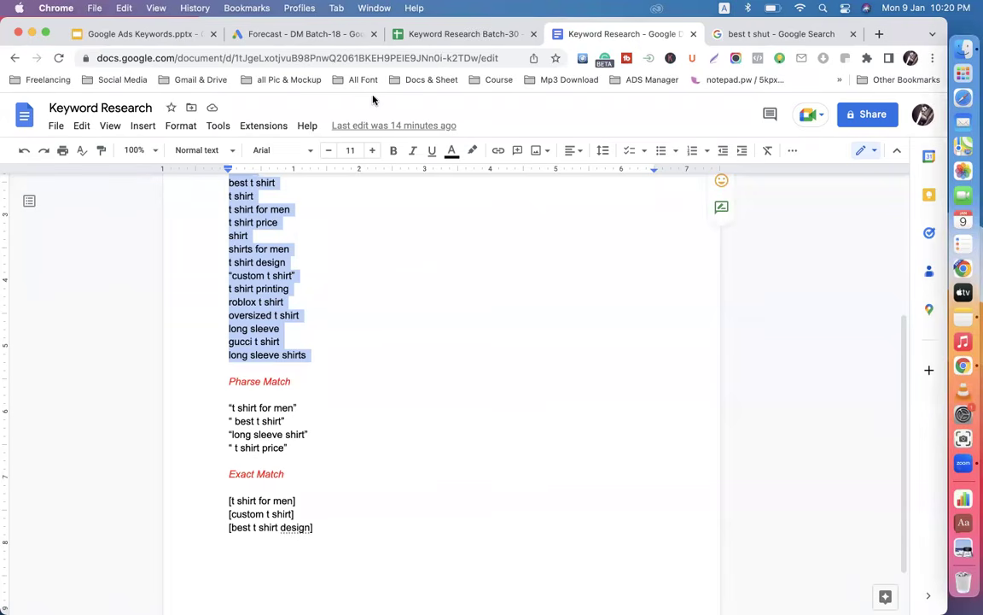
- Clear the selection in the Keyword Research document and review its broad, phrase and exact match lists
left_click(314, 353)
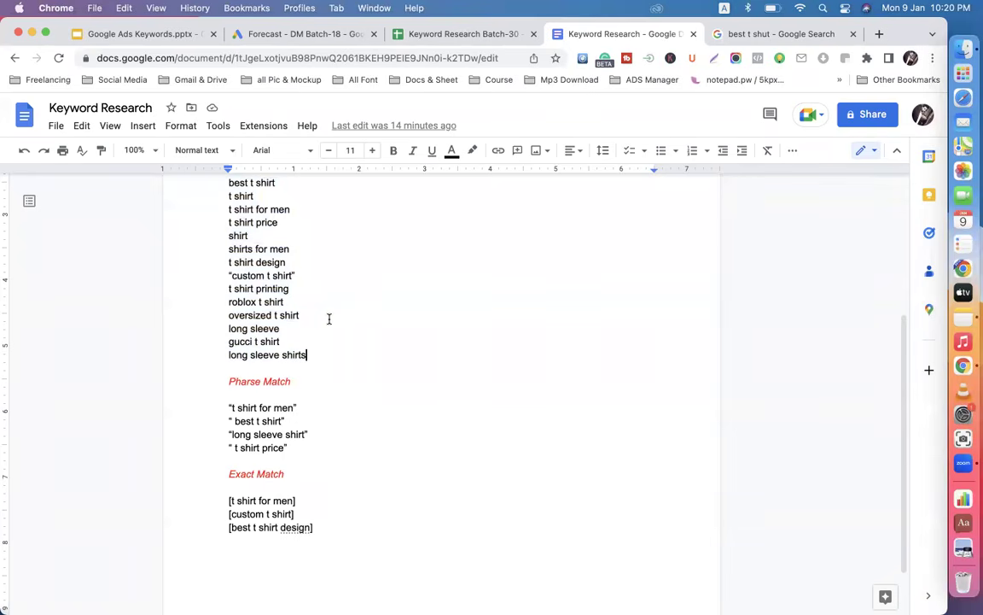
scroll(329, 318, "up", 2)
scroll(329, 319, "up", 1)
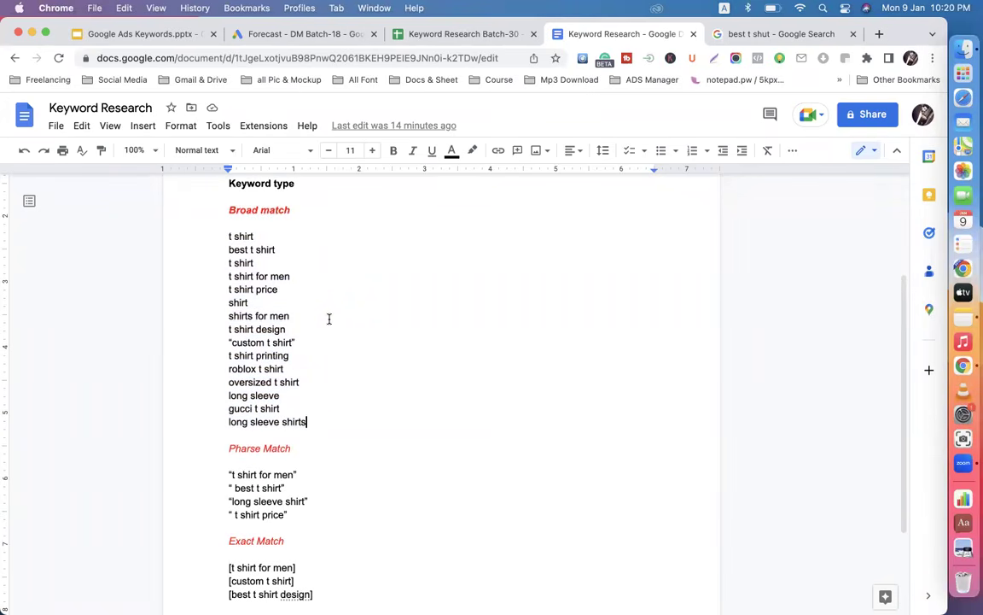
scroll(329, 319, "down", 4)
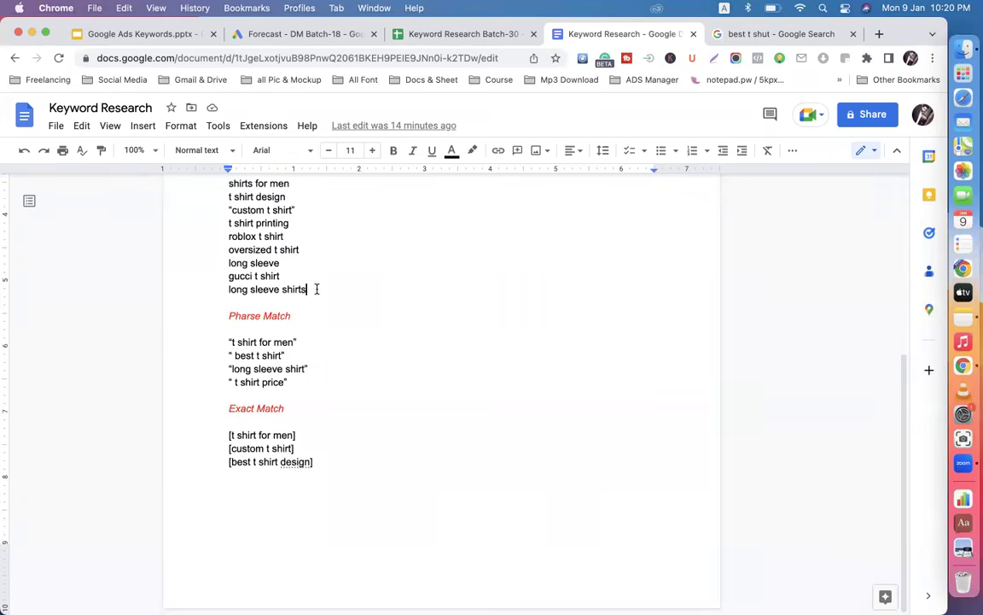
scroll(317, 289, "up", 5)
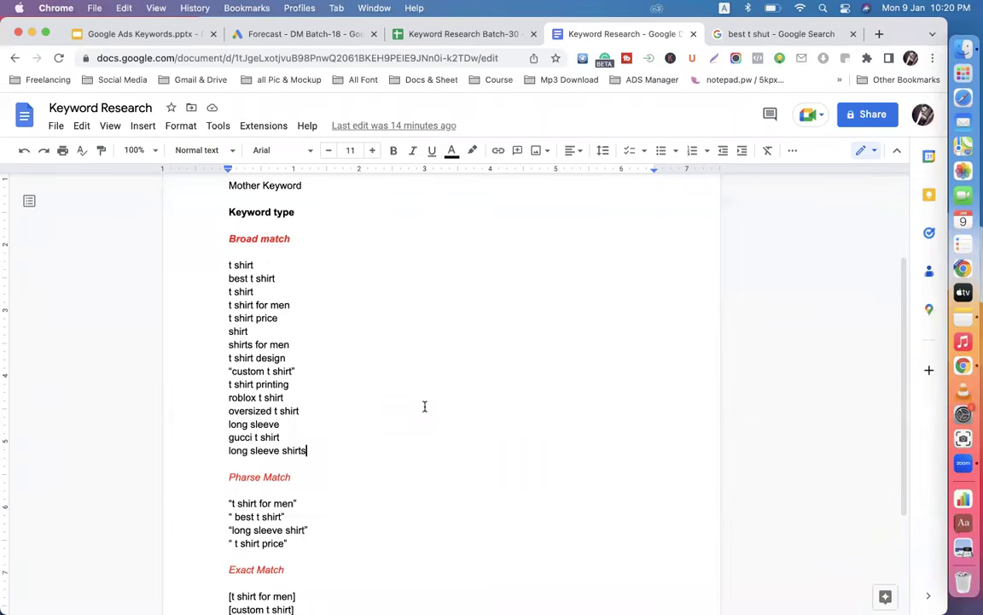
- Examine the Google Ads forecast summary with its conversions, clicks, impressions, cost, CTR and average CPC
left_click(312, 37)
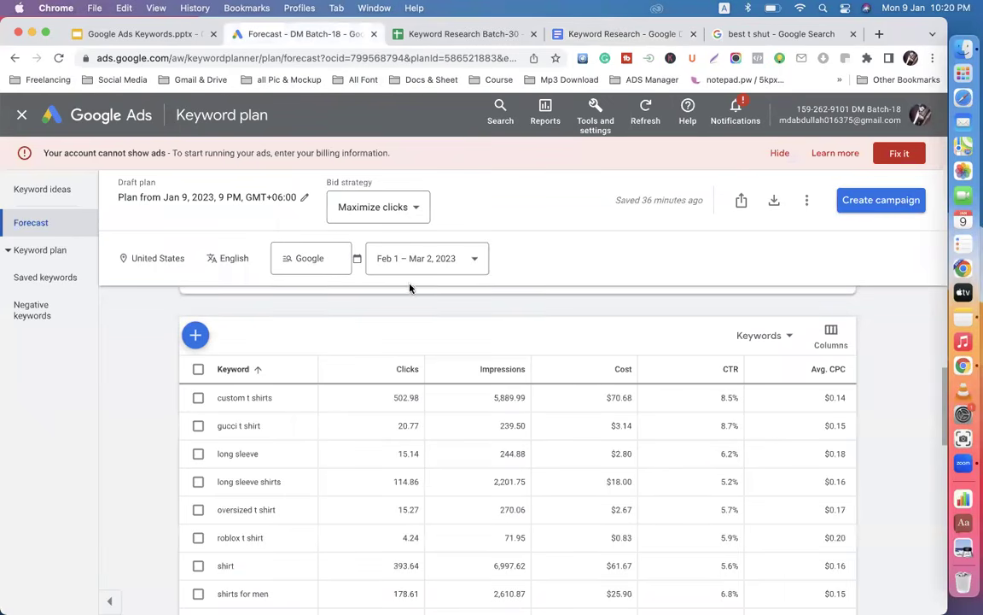
scroll(437, 323, "up", 5)
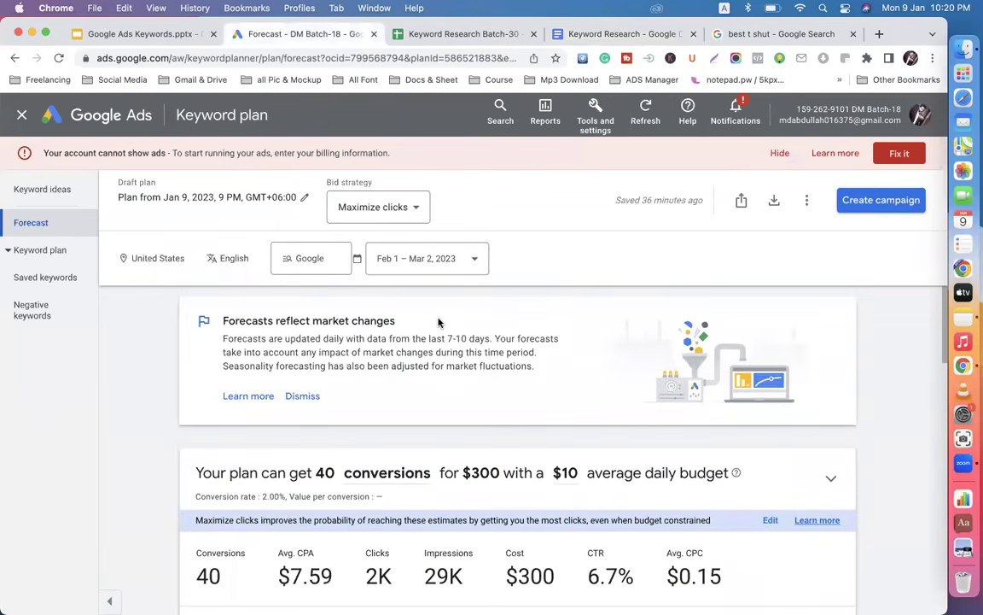
scroll(438, 318, "down", 3)
scroll(438, 318, "down", 1)
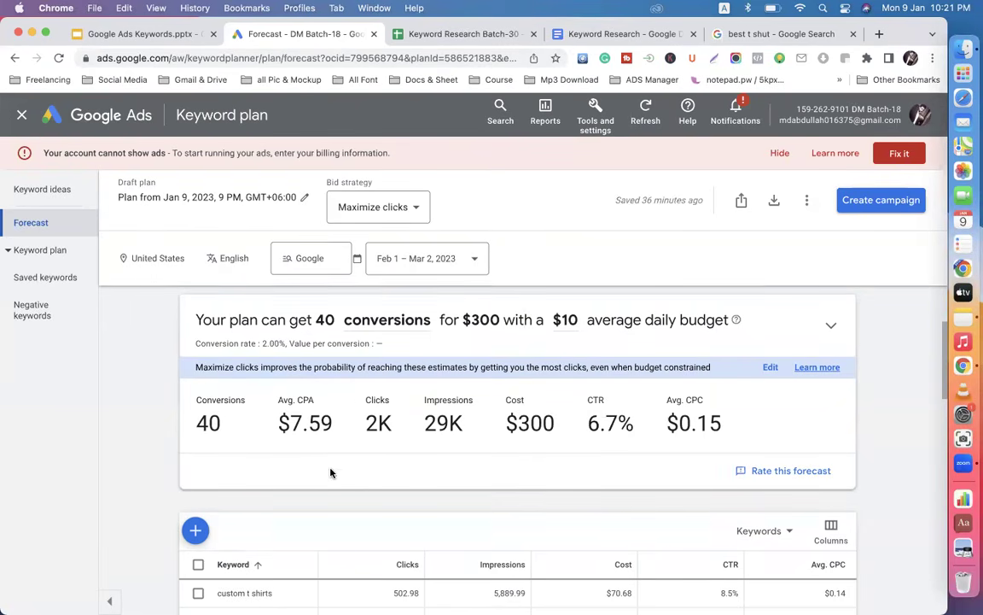
- Mute all participants of the Zoom meeting and dismiss the Google Ads notifications
left_click(696, 10)
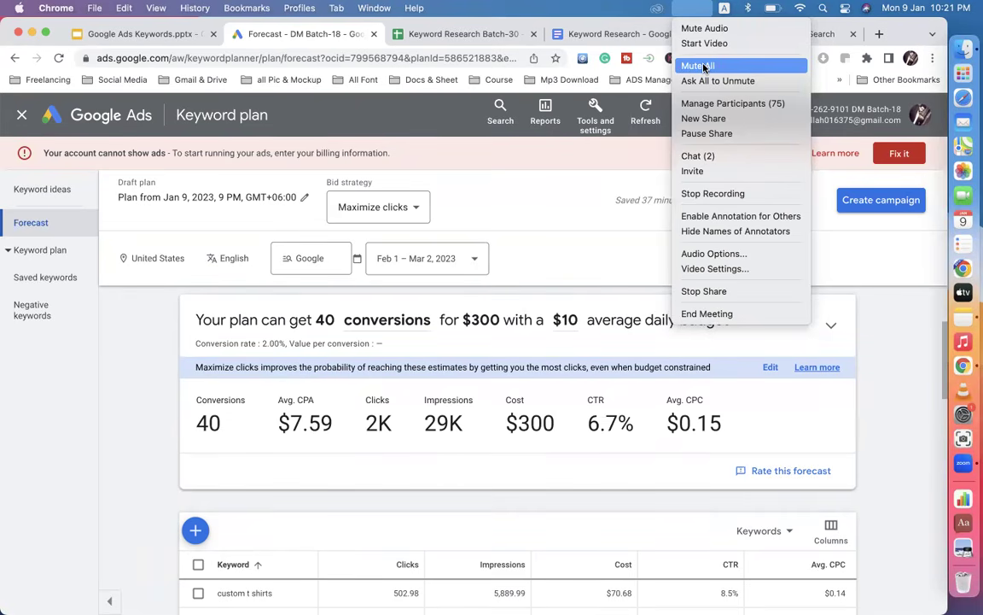
left_click(704, 67)
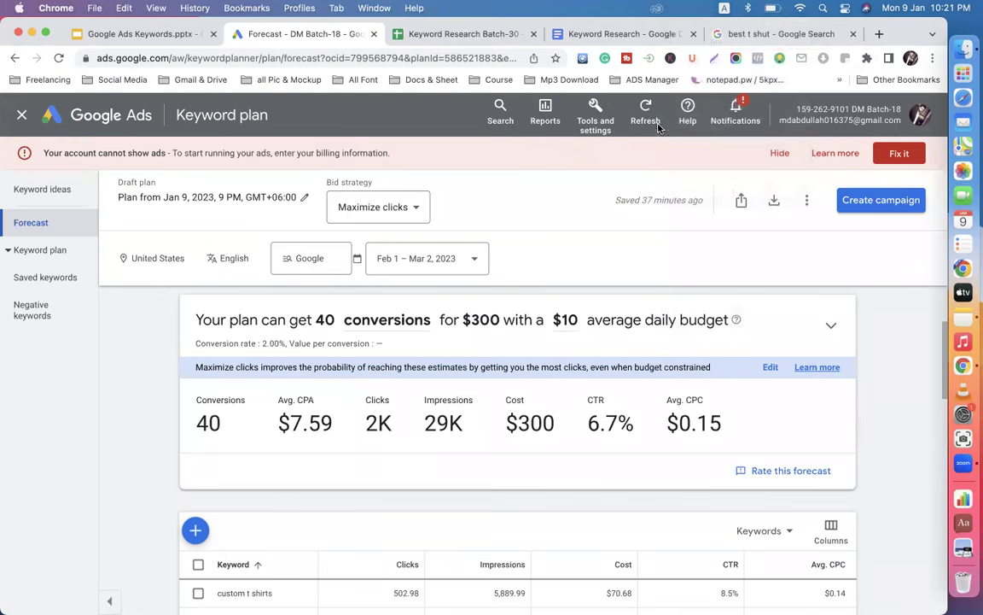
left_click(726, 124)
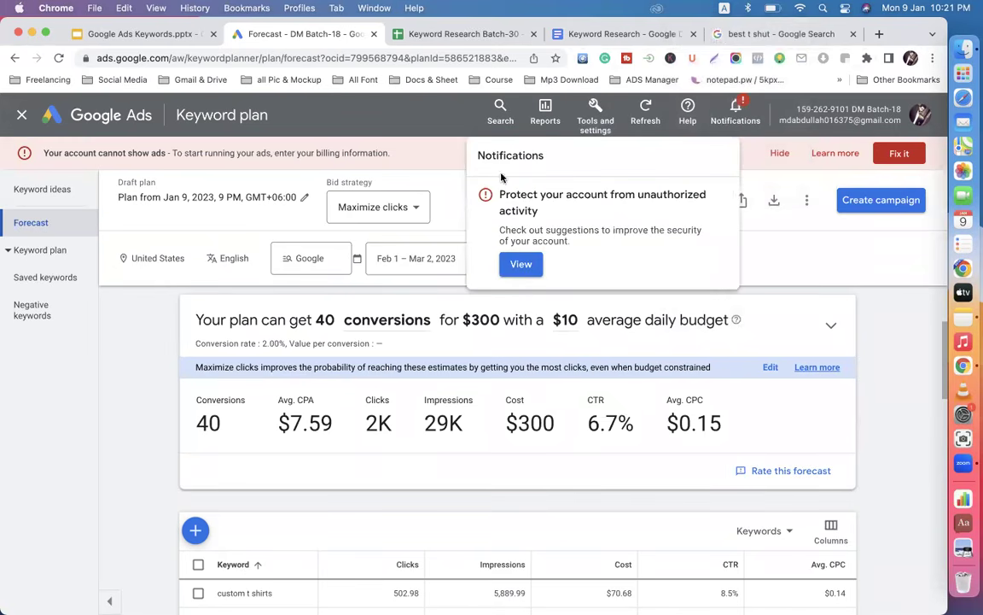
left_click(434, 169)
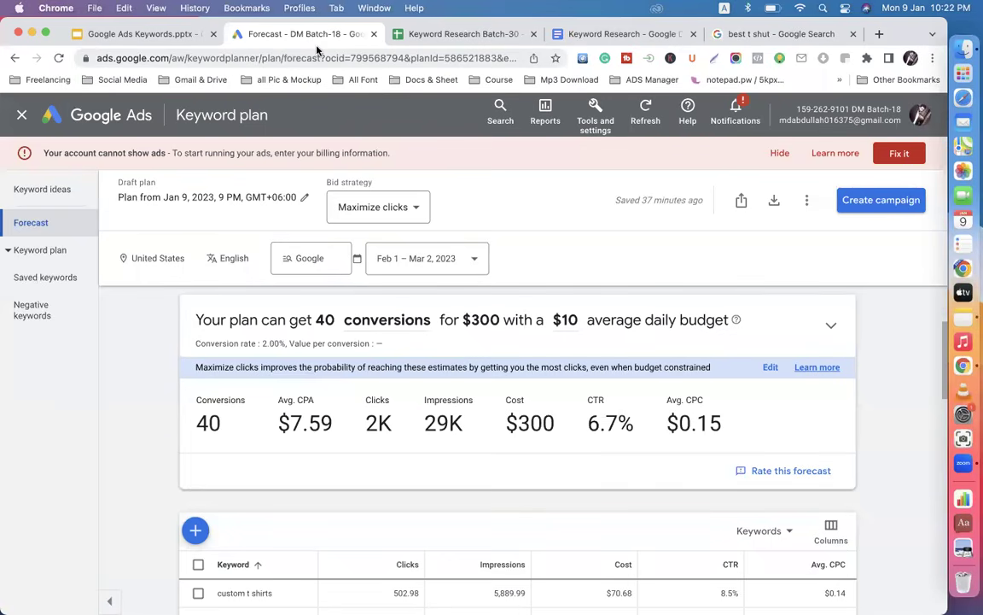
- Open the How Google Ads auction works .PPTX presentation from the recent presentations and show its Google Quality Score slide
left_click(147, 34)
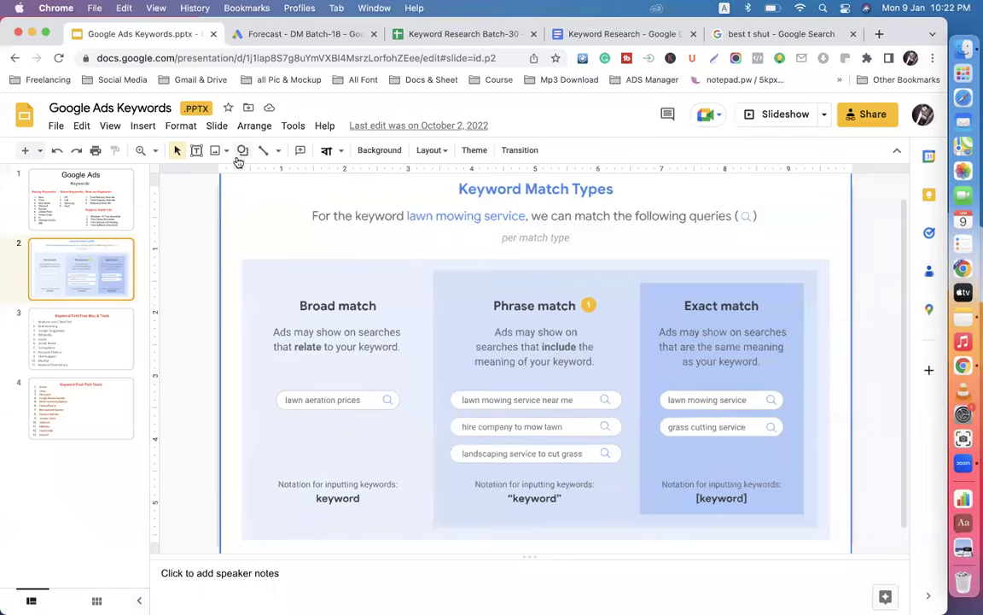
left_click(15, 60)
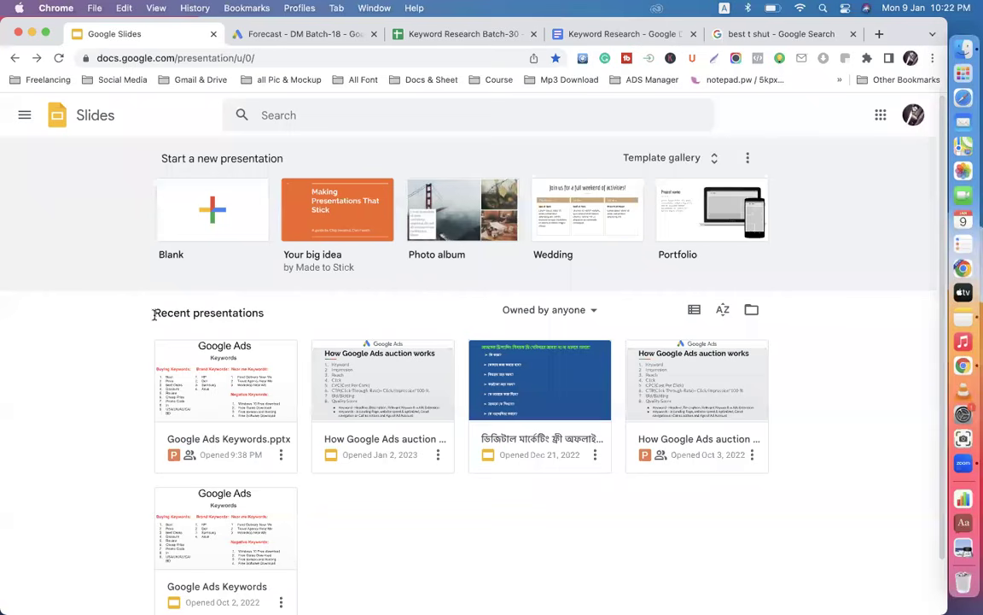
scroll(154, 315, "down", 2)
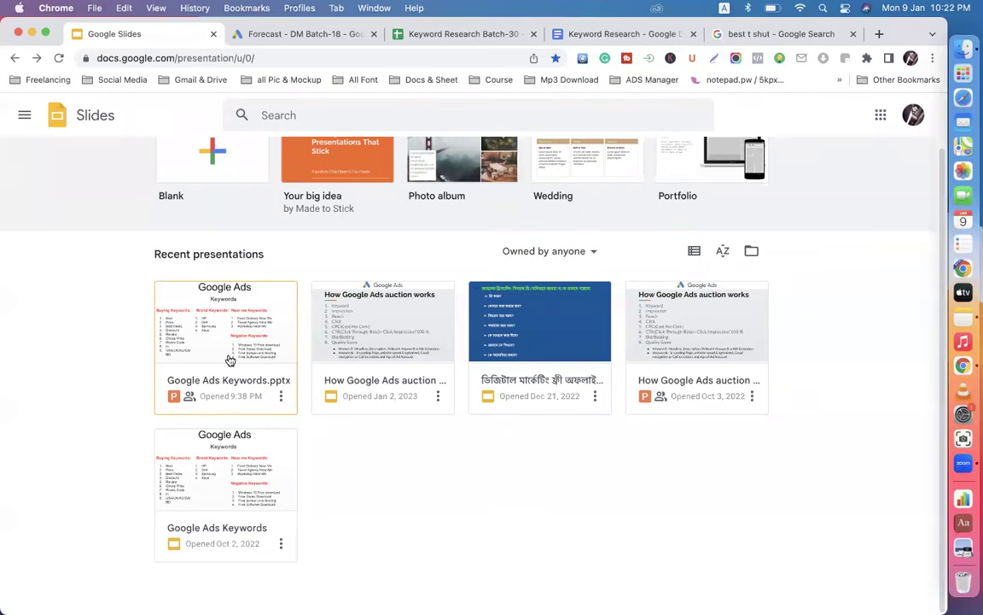
left_click(674, 353)
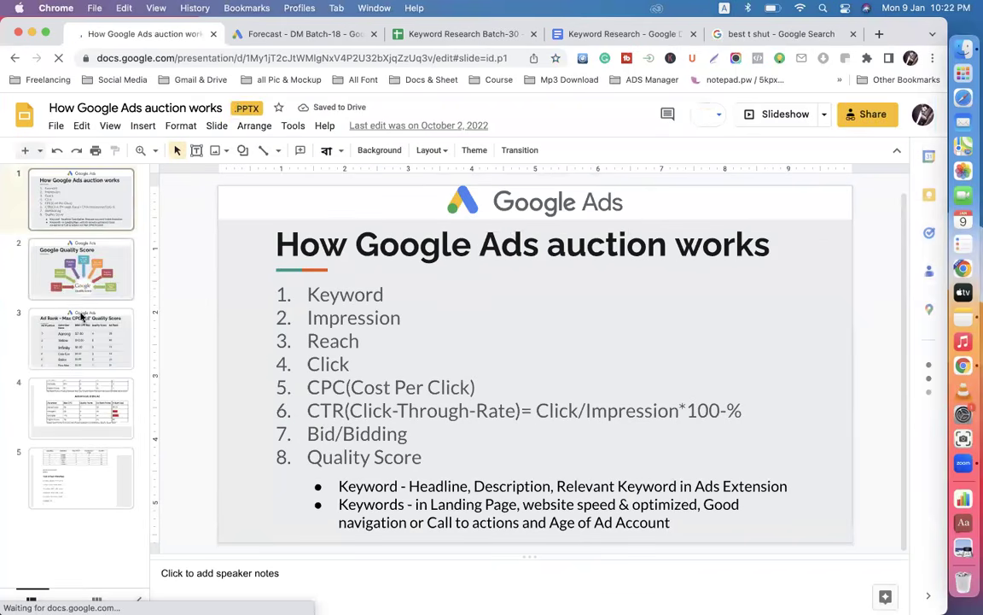
left_click(75, 263)
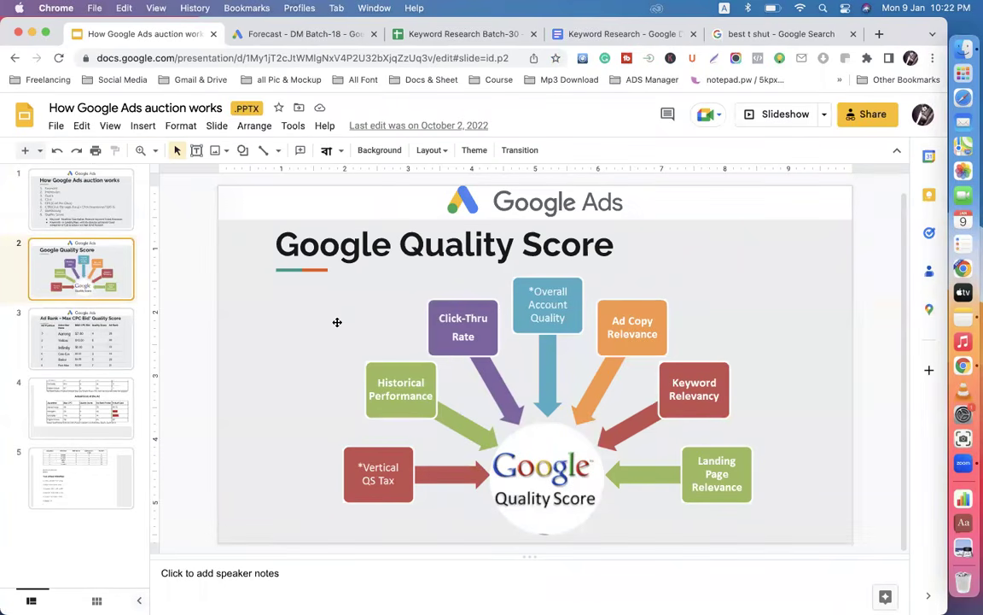
- Open YouTube in place of the Google results and show the Digital Marketing Live Course channel's uploaded videos
left_click(751, 34)
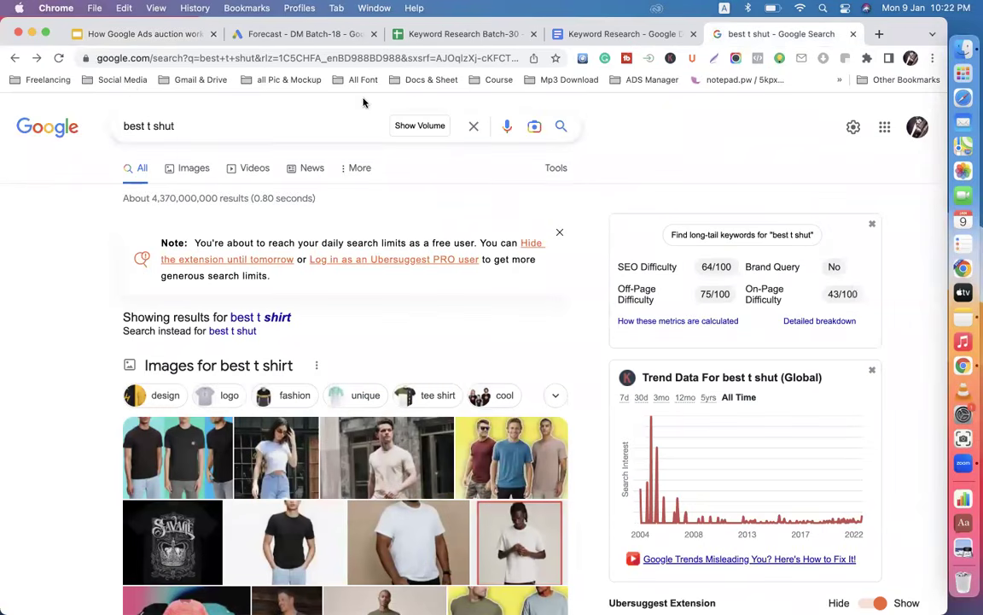
left_click(128, 80)
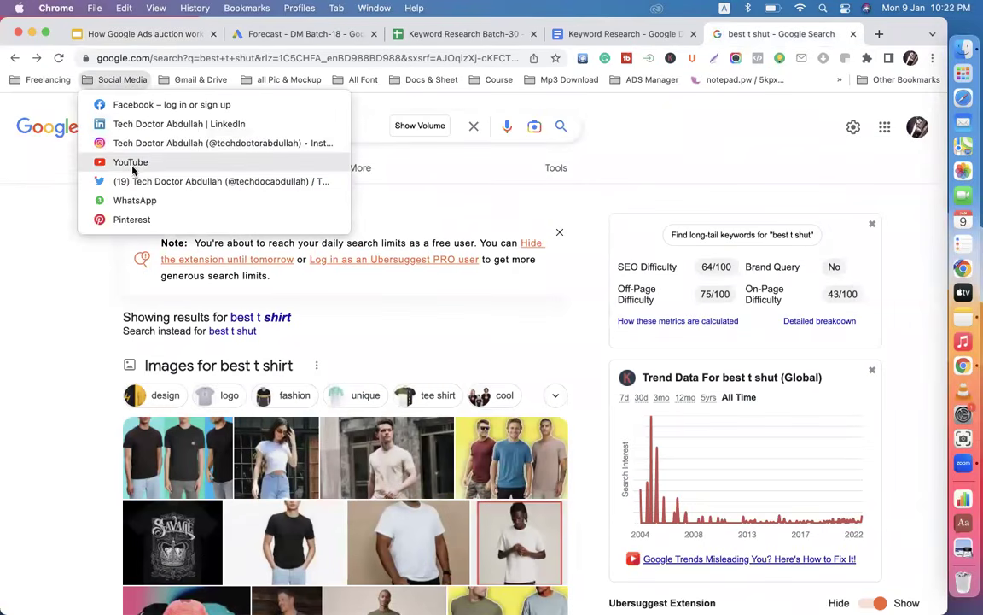
left_click(130, 160)
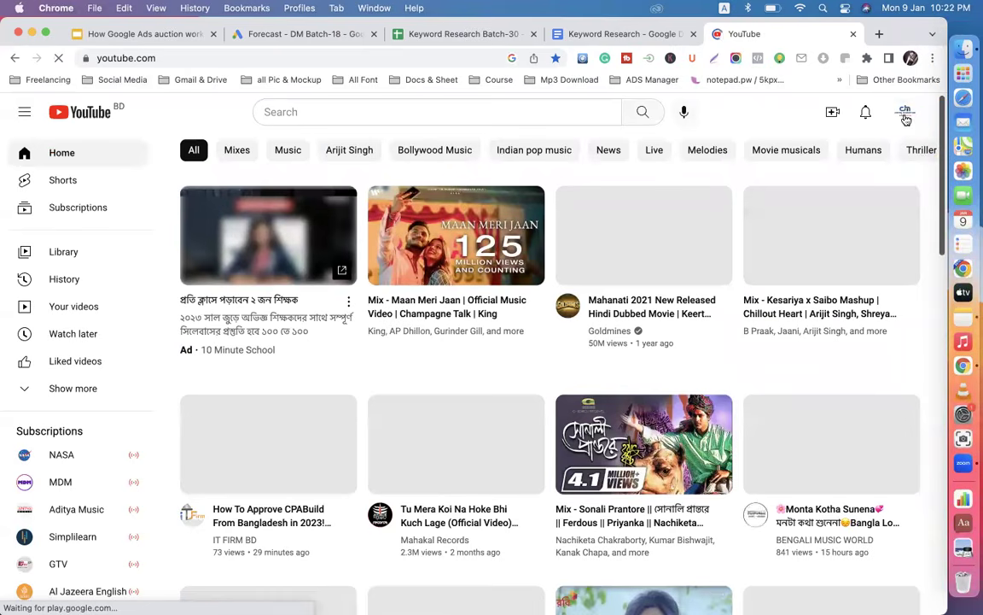
left_click(905, 118)
left_click(771, 192)
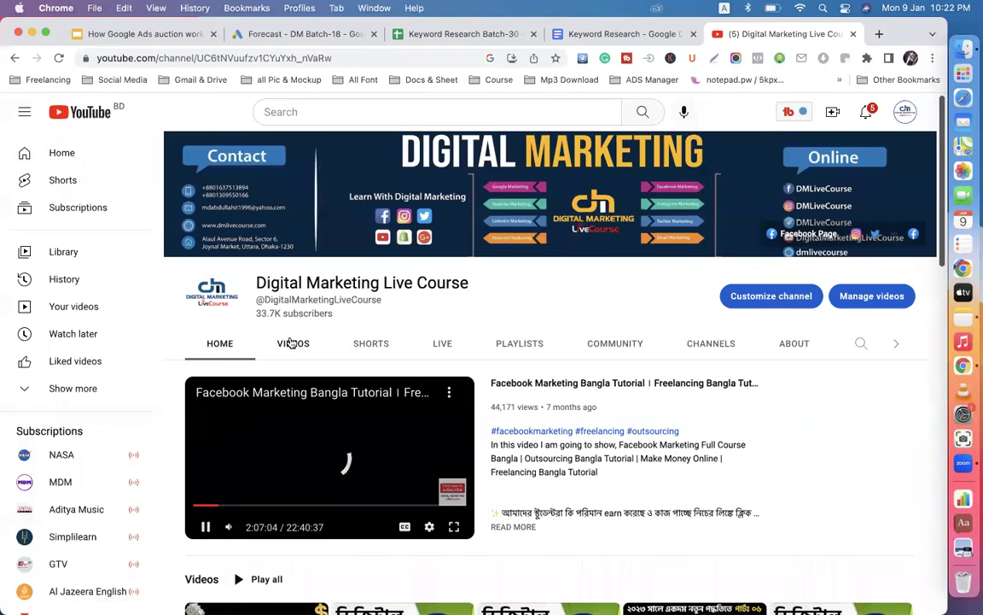
left_click(293, 343)
scroll(452, 358, "down", 2)
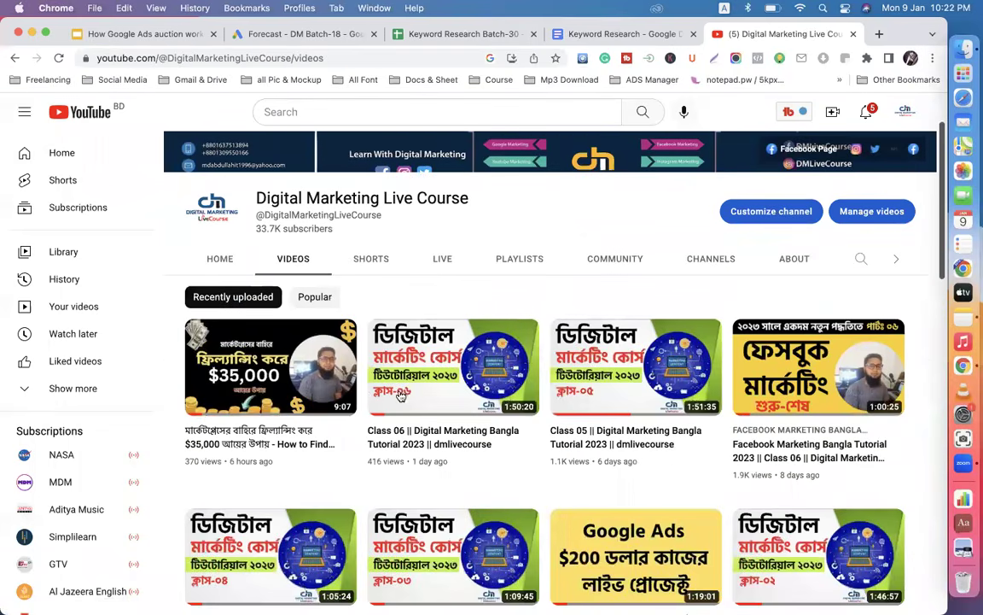
- Play the Class 06 Digital Marketing Bangla Tutorial 2023 video with the sound muted, skipping its ad
left_click(435, 384)
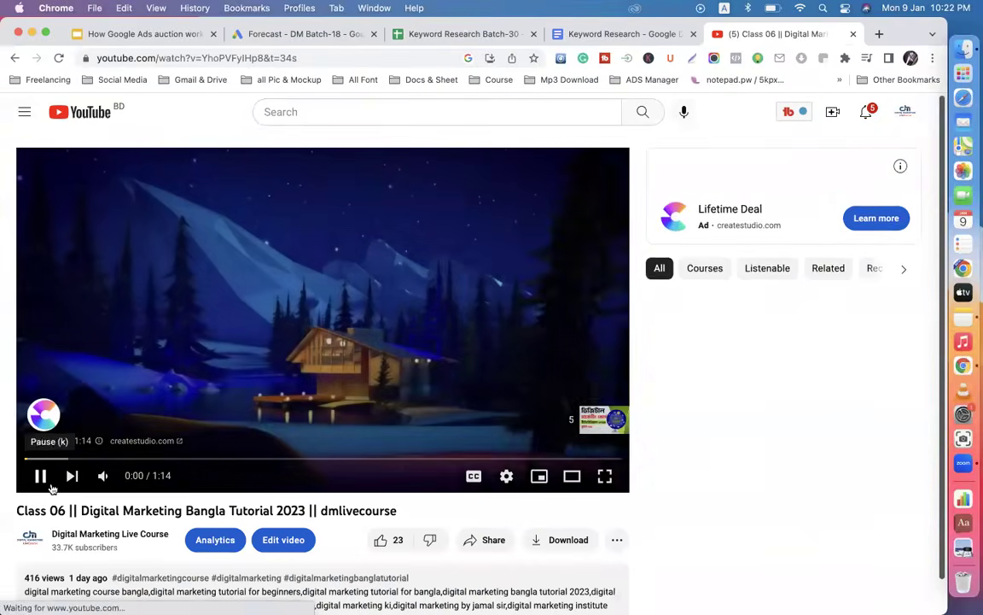
left_click(101, 477)
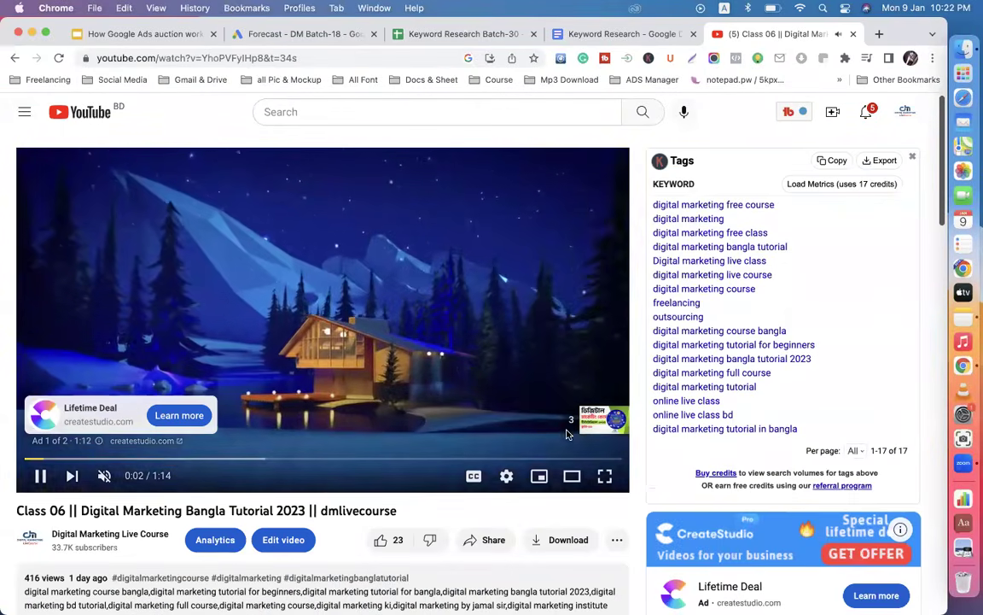
scroll(572, 426, "down", 1)
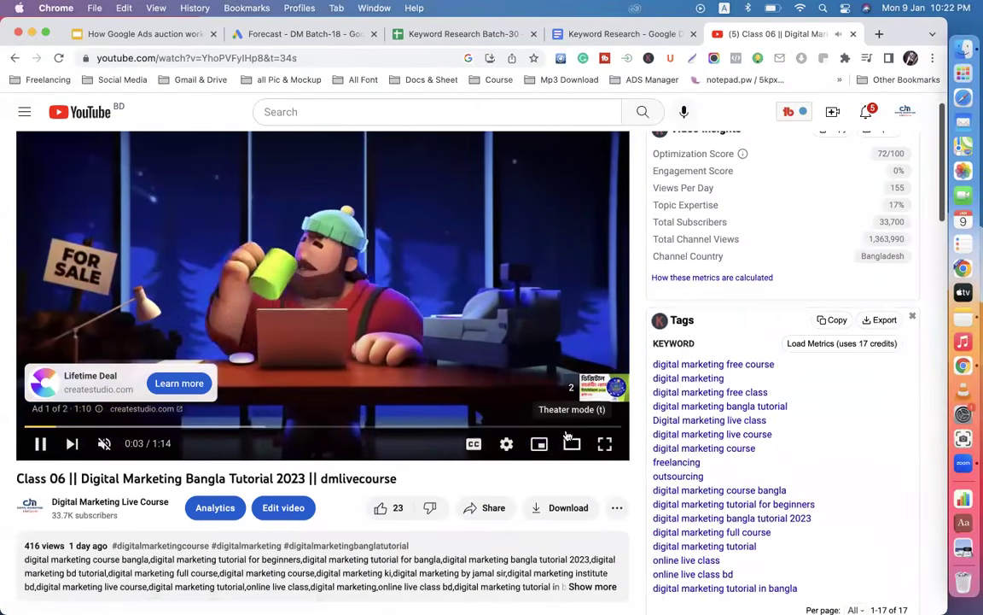
left_click(596, 389)
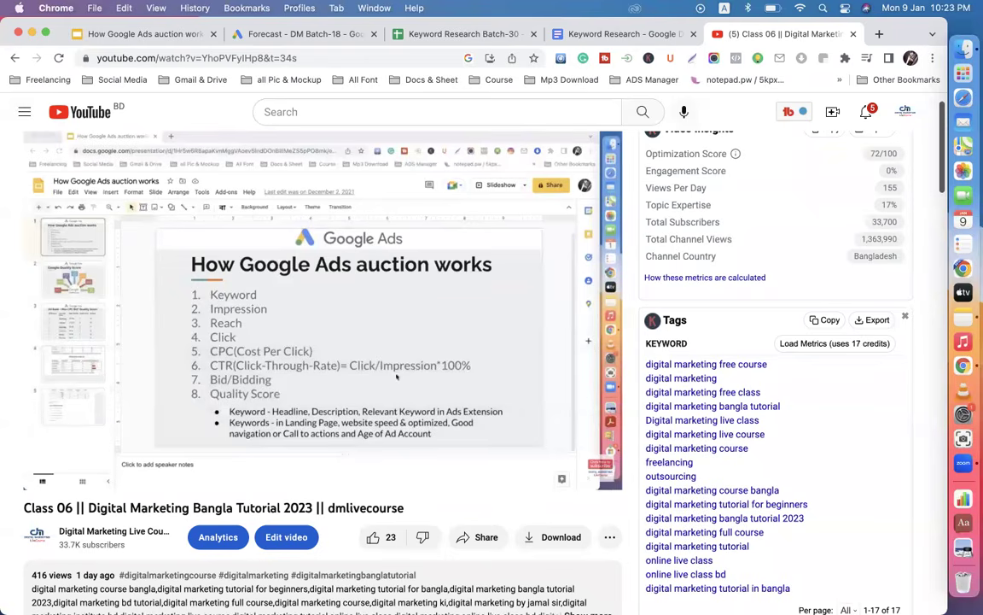
scroll(277, 373, "down", 2)
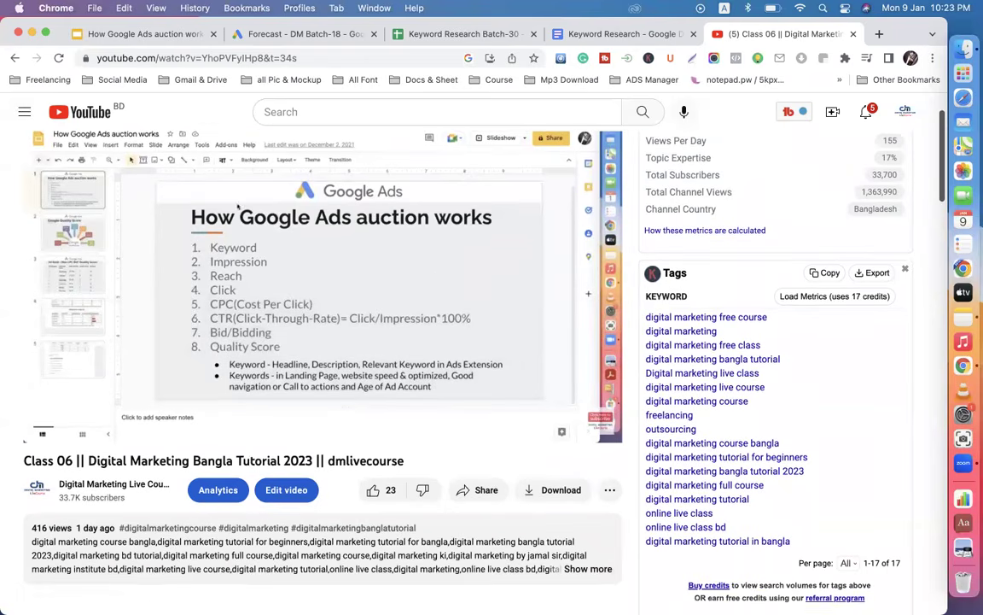
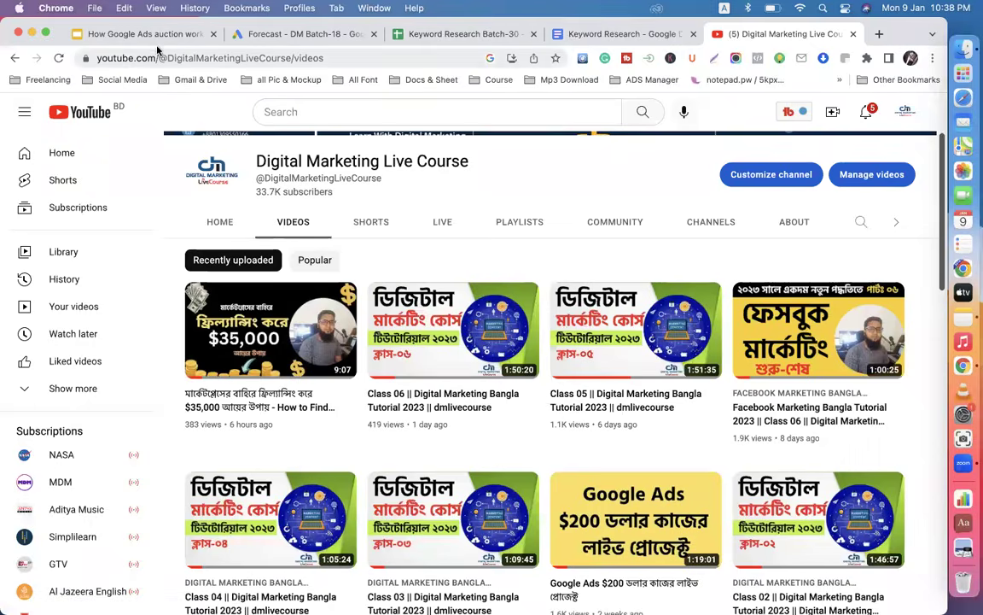
- Look through the auction presentation's Quality Score, Ad Rank, actual cost and advertiser cost slides, ending on Google Quality Score
left_click(145, 33)
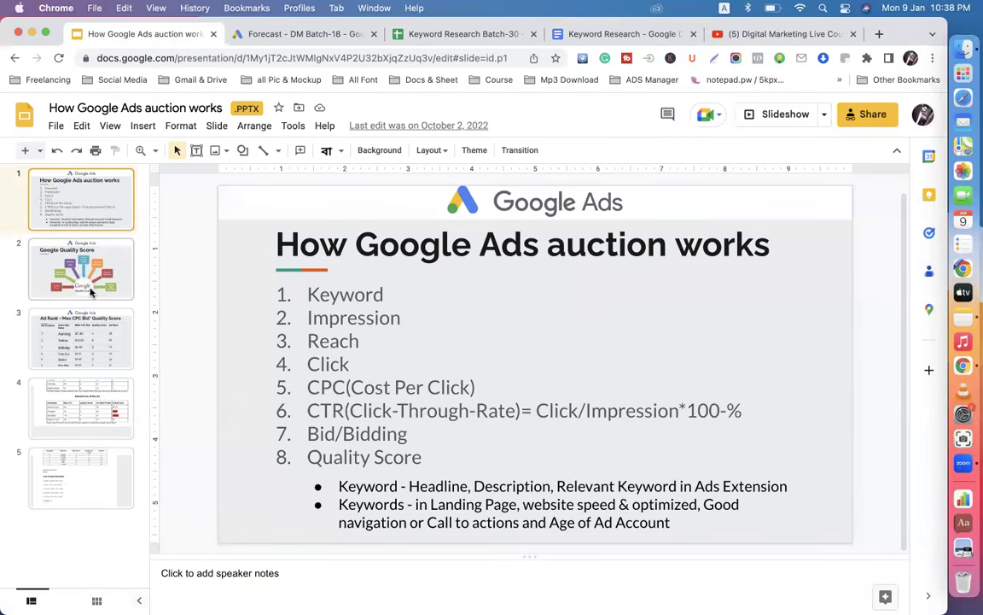
left_click(91, 292)
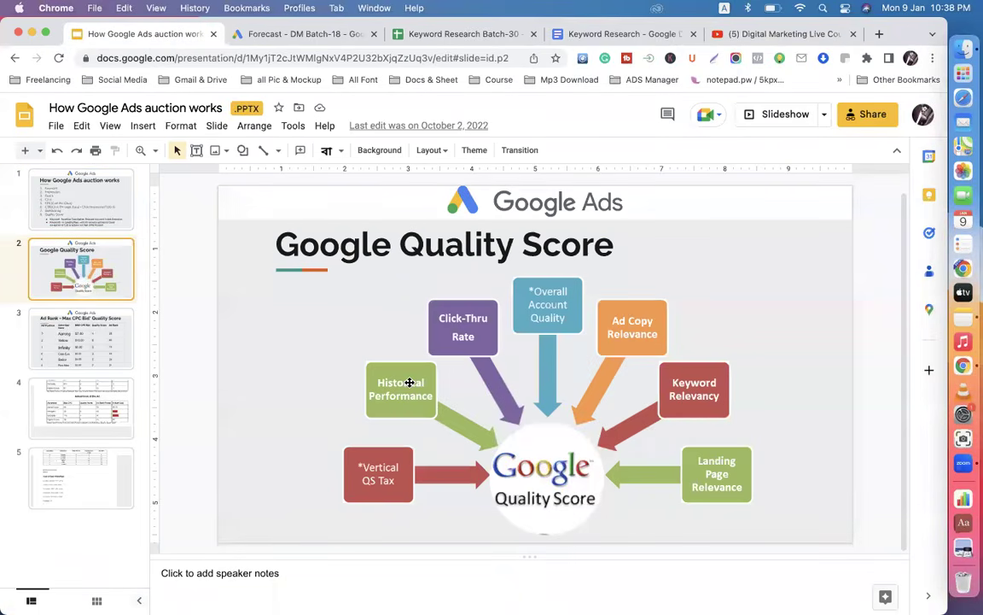
left_click(100, 332)
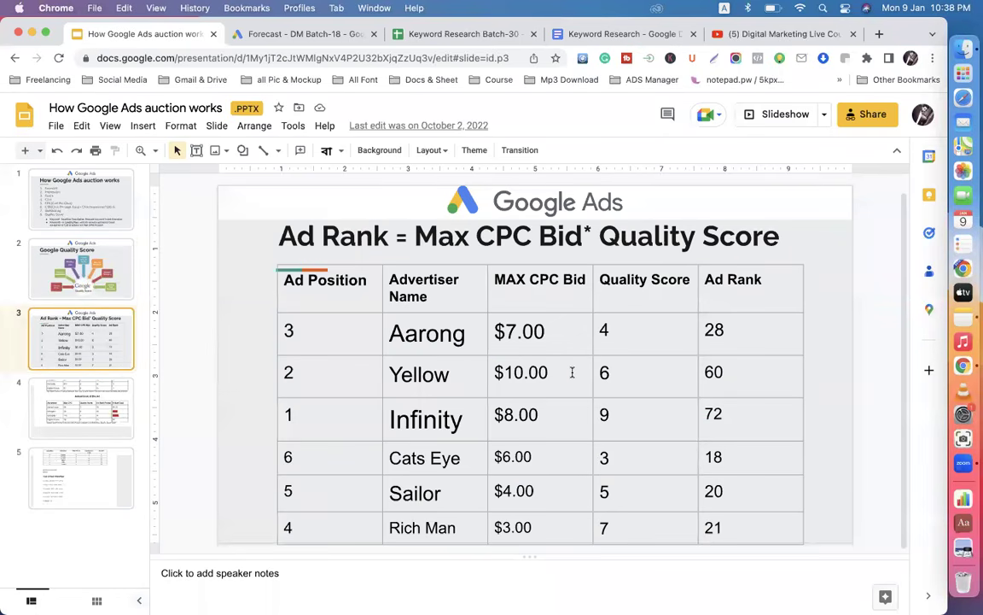
left_click(92, 371)
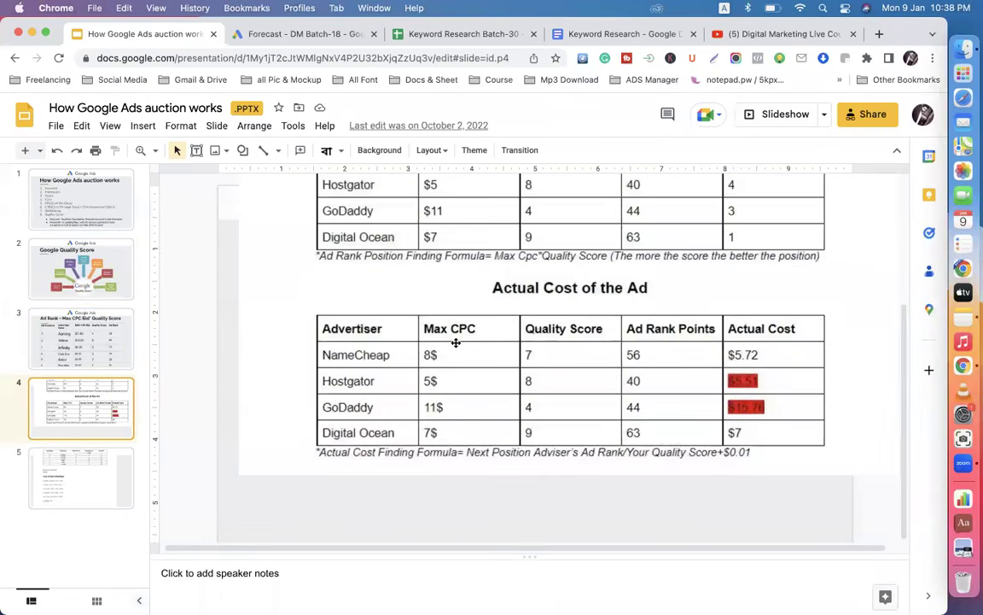
left_click(71, 470)
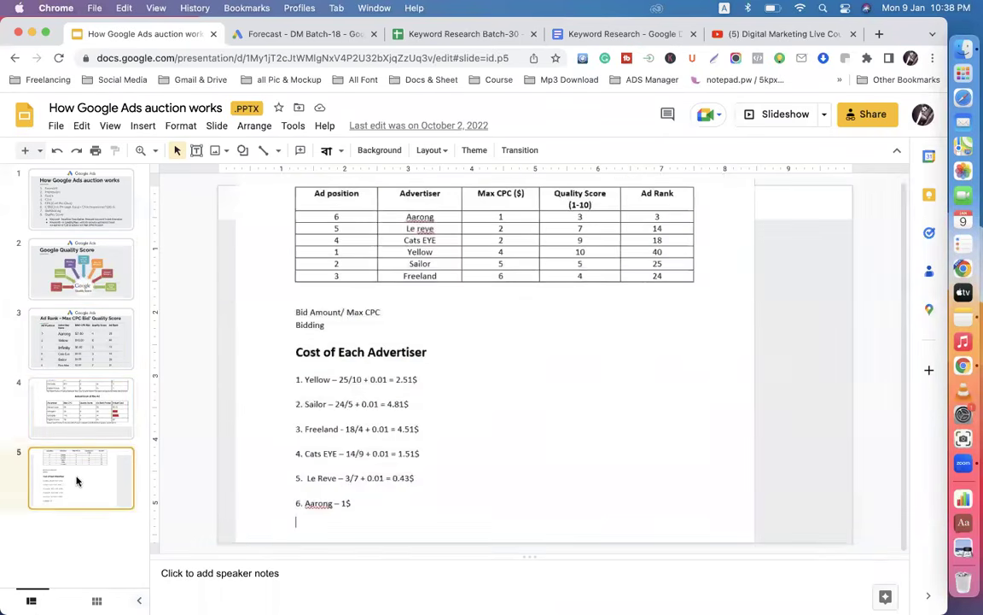
left_click(65, 406)
left_click(78, 331)
left_click(90, 272)
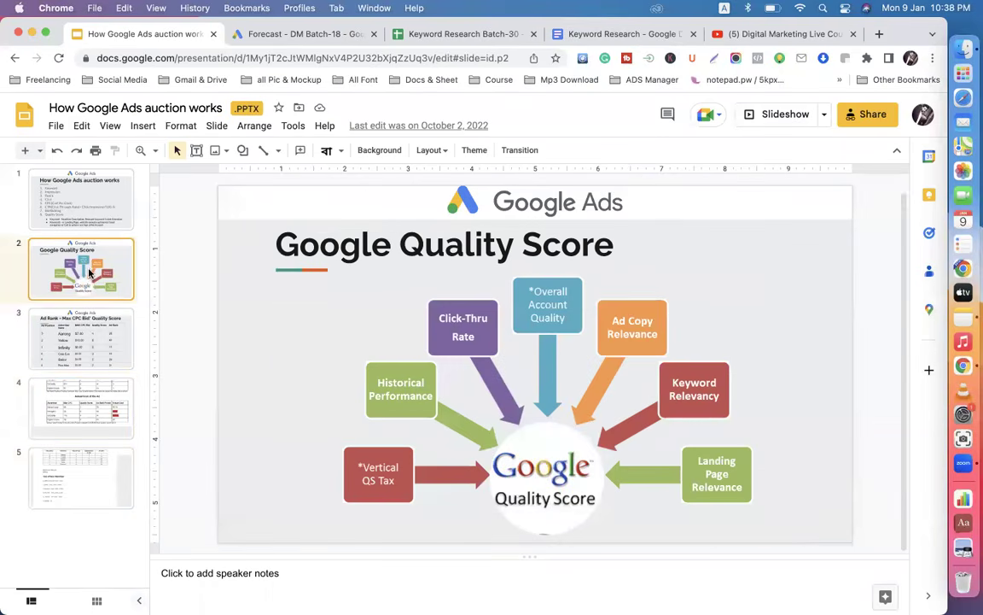
- Close the auction presentation and leave the keyword plan for the Google Ads account overview
left_click(265, 36)
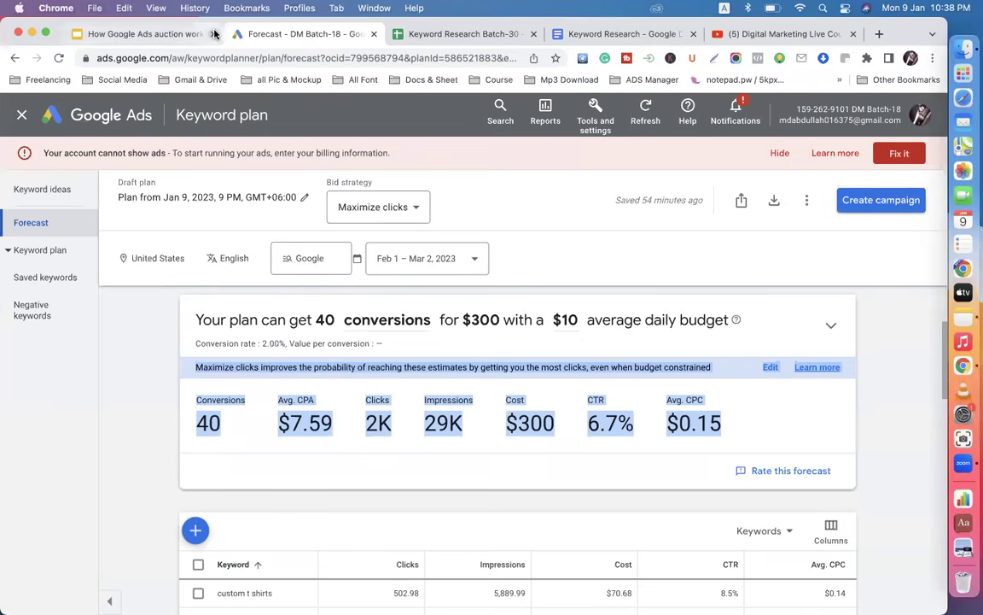
left_click(215, 34)
left_click(100, 118)
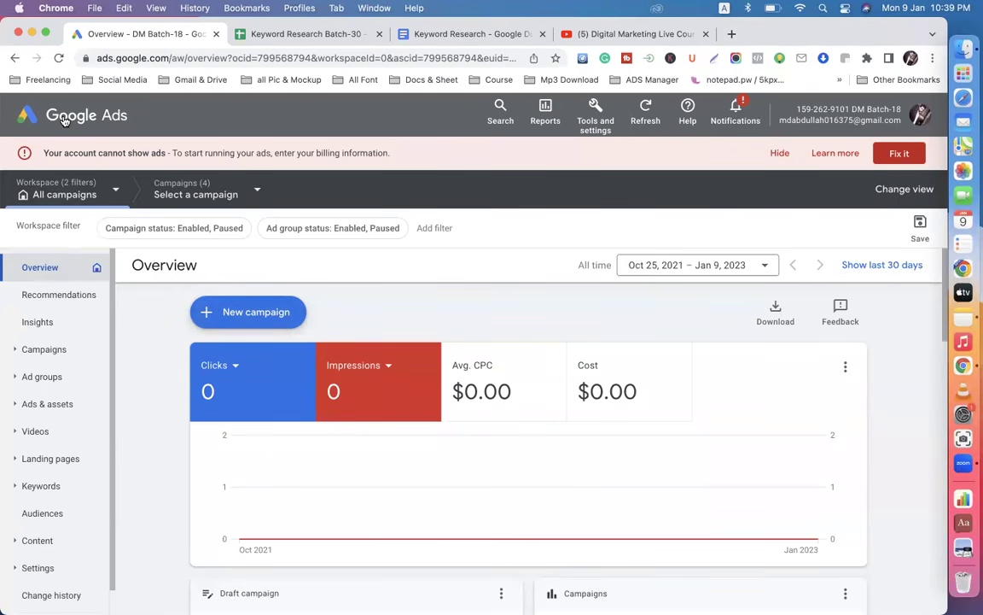
- Start a new campaign from the Campaigns page and highlight the campaign objective question
left_click(47, 352)
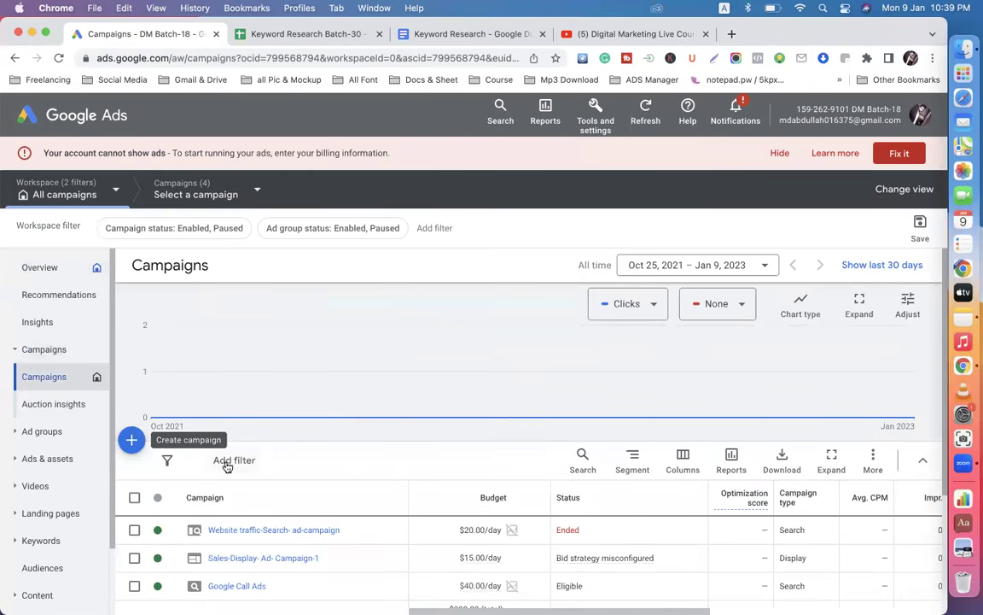
left_click(134, 443)
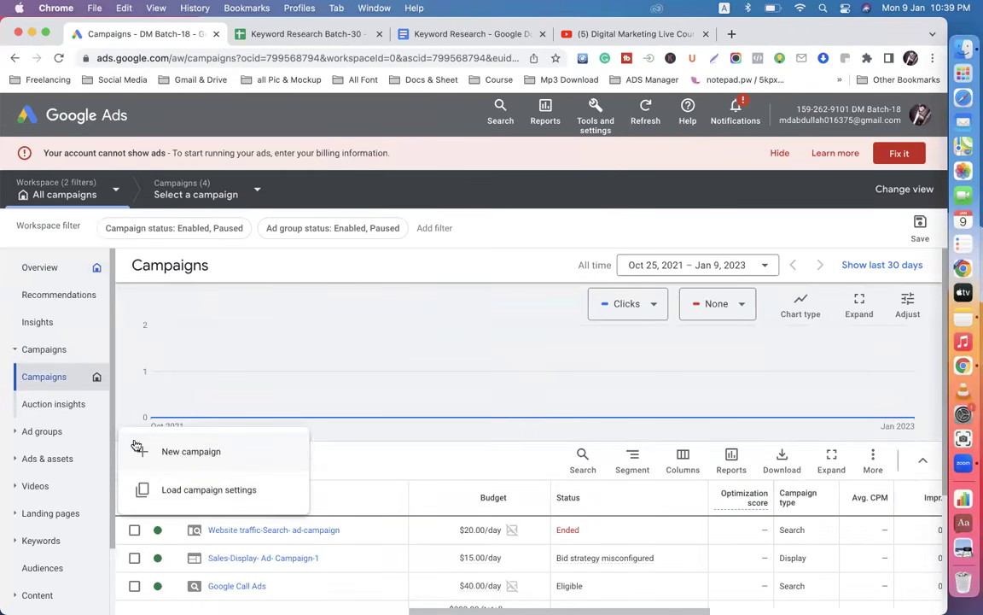
left_click(192, 452)
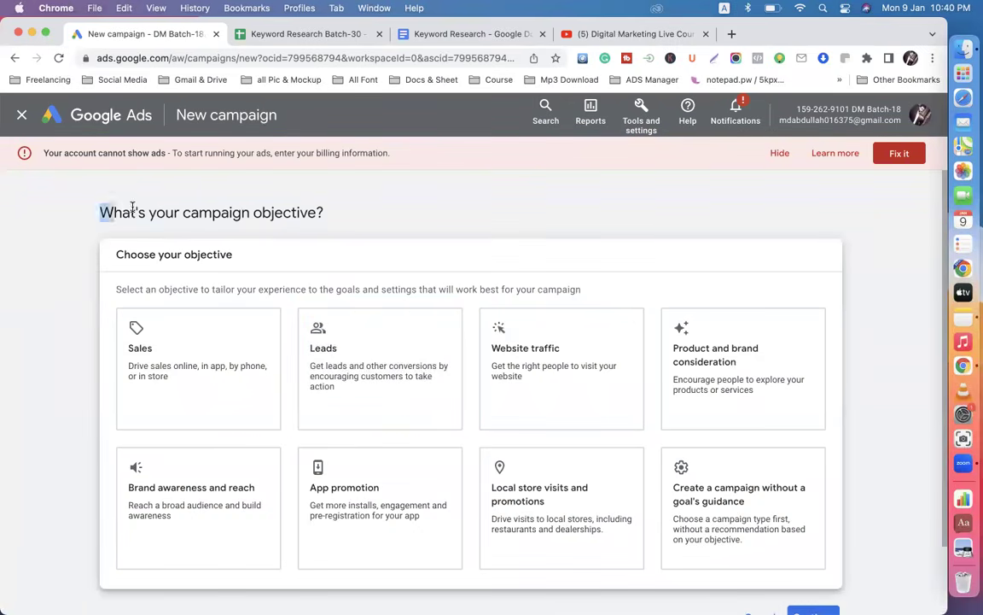
left_click_drag(333, 212, 99, 210)
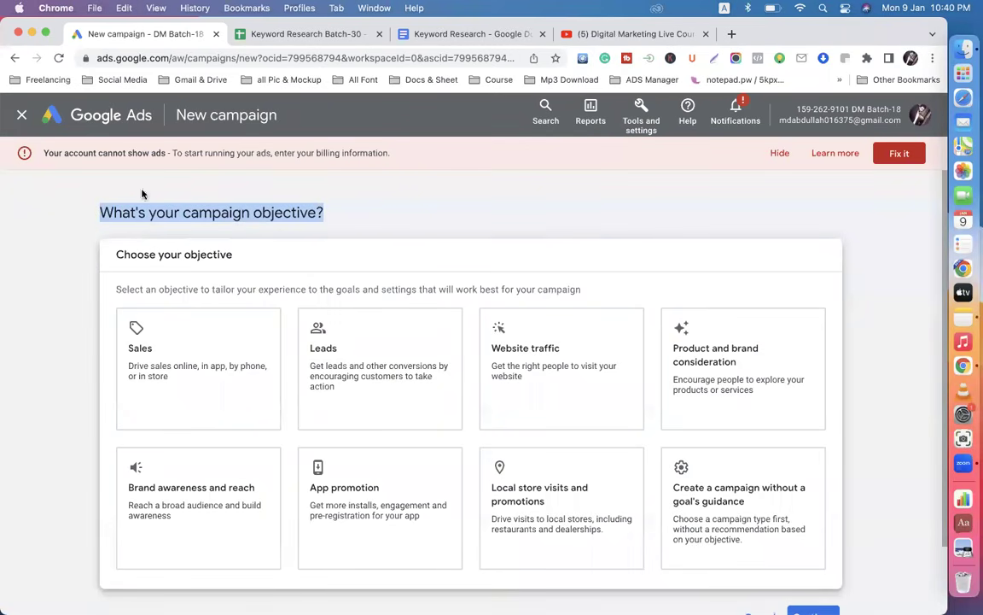
left_click(339, 211)
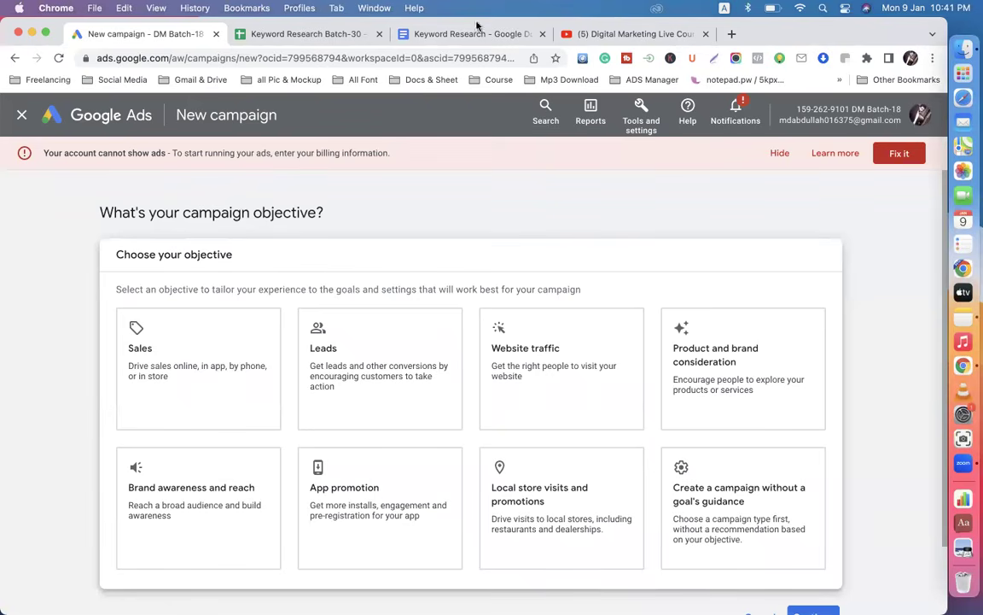
- Search Google in a new tab using the suggested query "web hsoting" and close the YouTube tab
left_click(731, 35)
type("web")
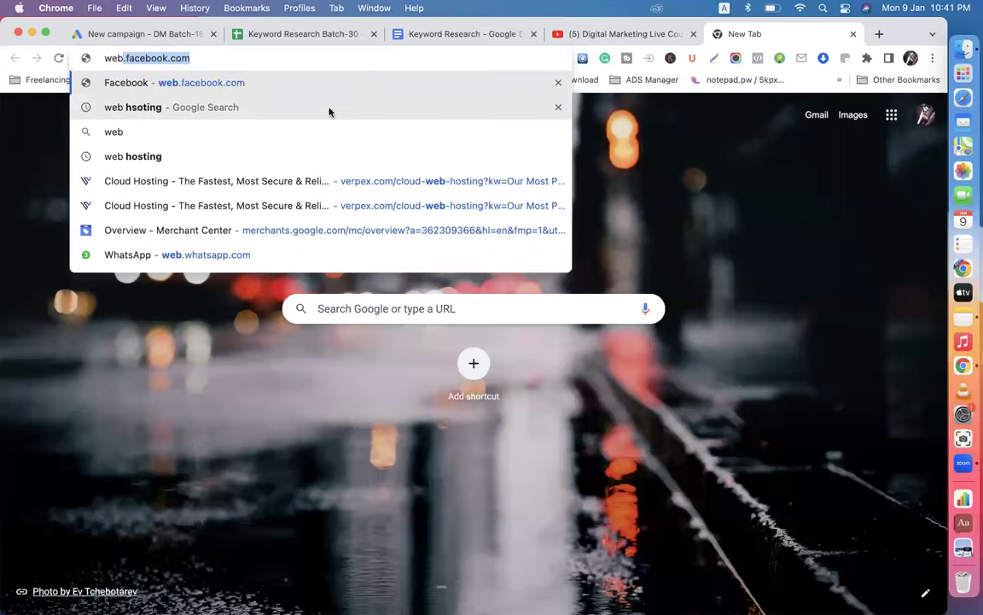
left_click(297, 103)
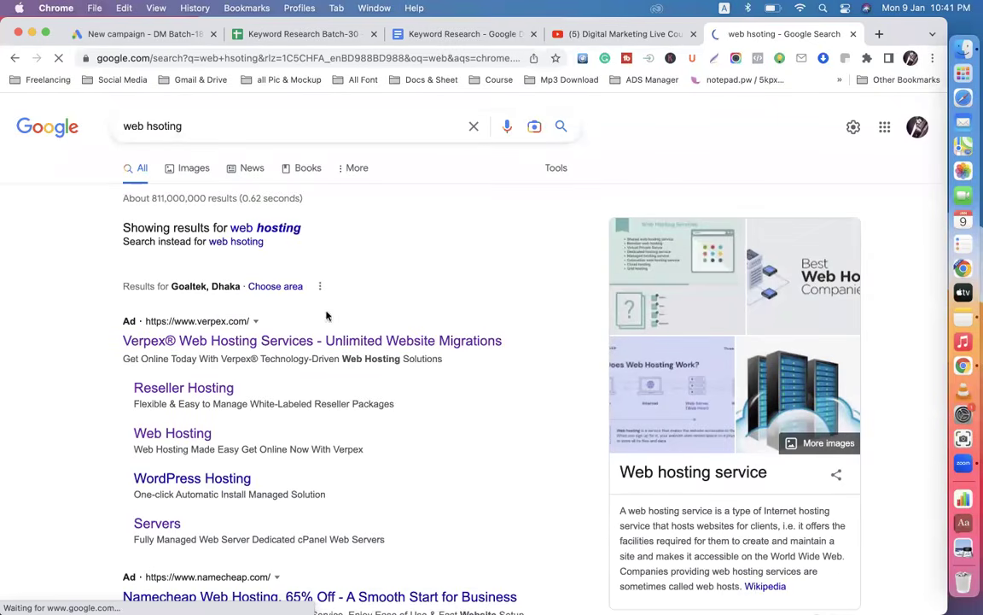
left_click(693, 34)
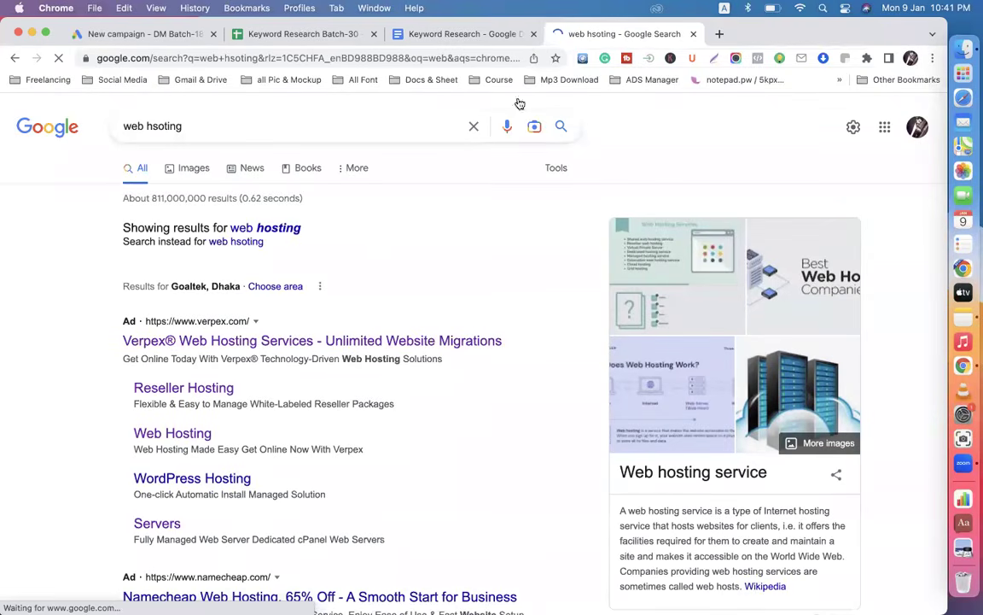
- Highlight the Verpex search ad's headline, URL and description, its Reseller Hosting sitelink, and the ad with several of its sitelinks
left_click_drag(125, 345, 178, 322)
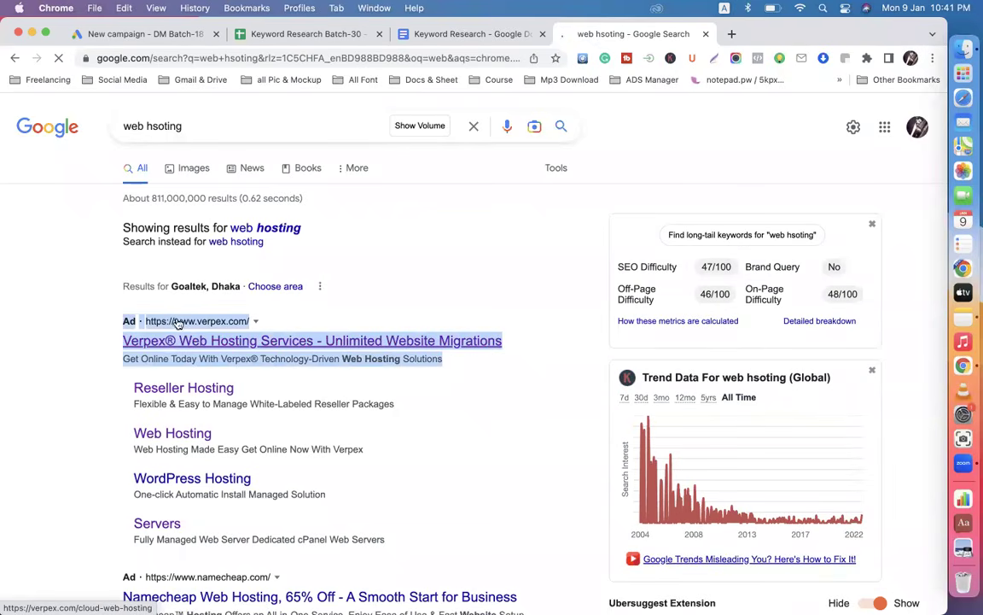
left_click(115, 379)
left_click_drag(116, 388, 223, 391)
left_click_drag(126, 403, 397, 405)
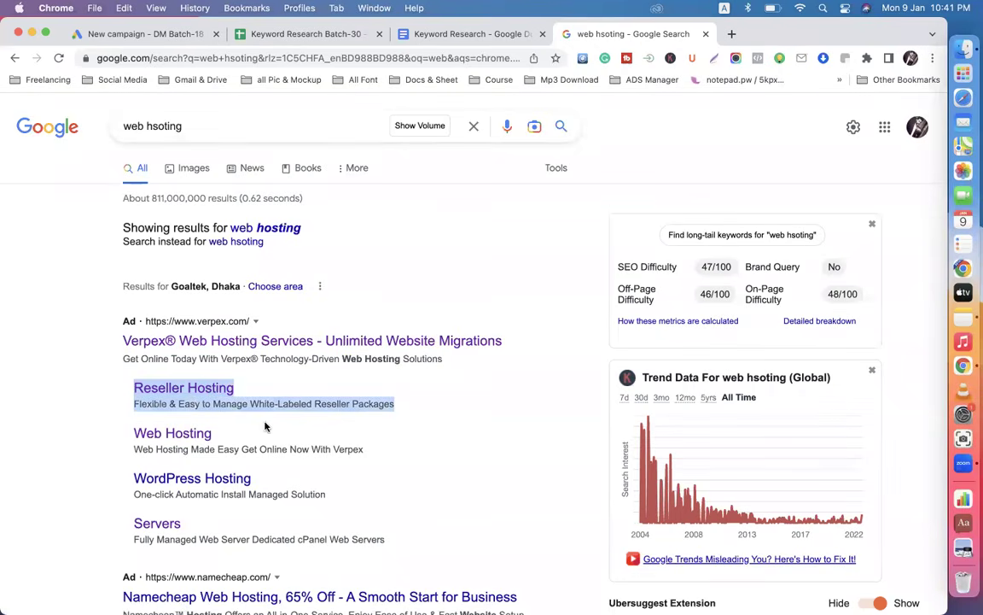
left_click(100, 305)
left_click_drag(100, 305, 335, 509)
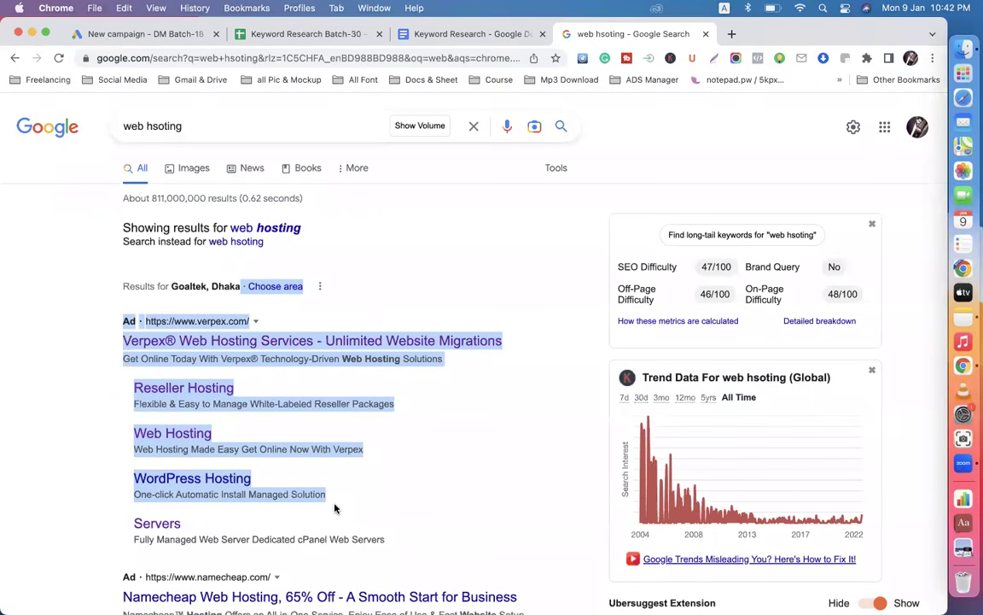
left_click(69, 414)
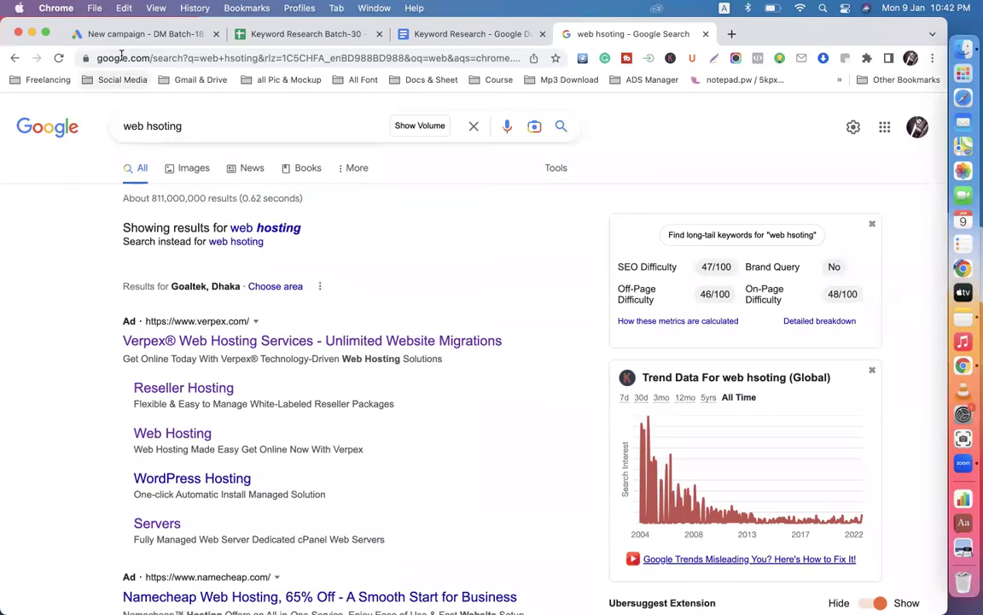
- Return to the new campaign's objective choices and close the Google results tab
left_click(107, 32)
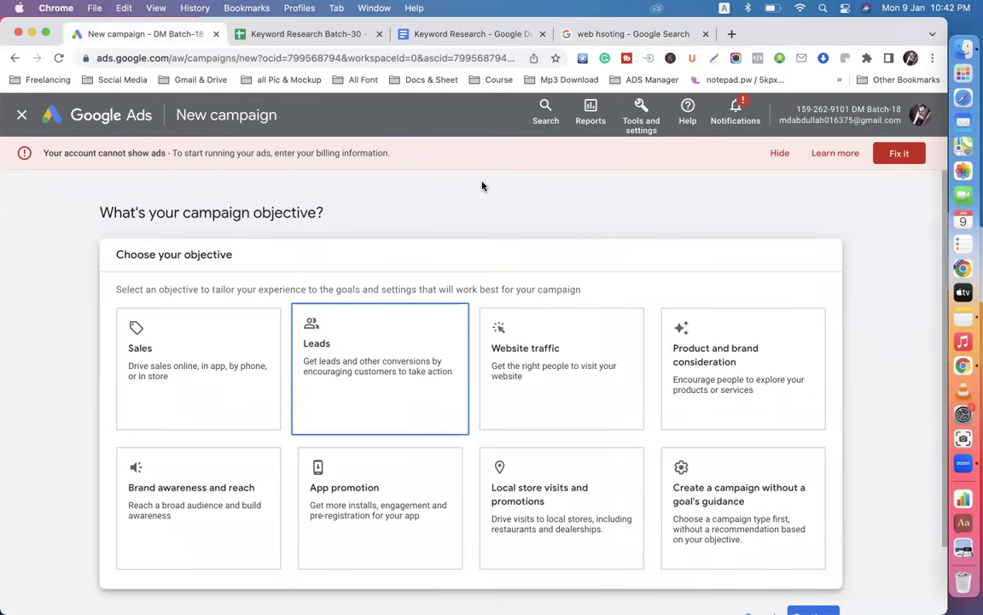
scroll(452, 188, "down", 2)
left_click(631, 297)
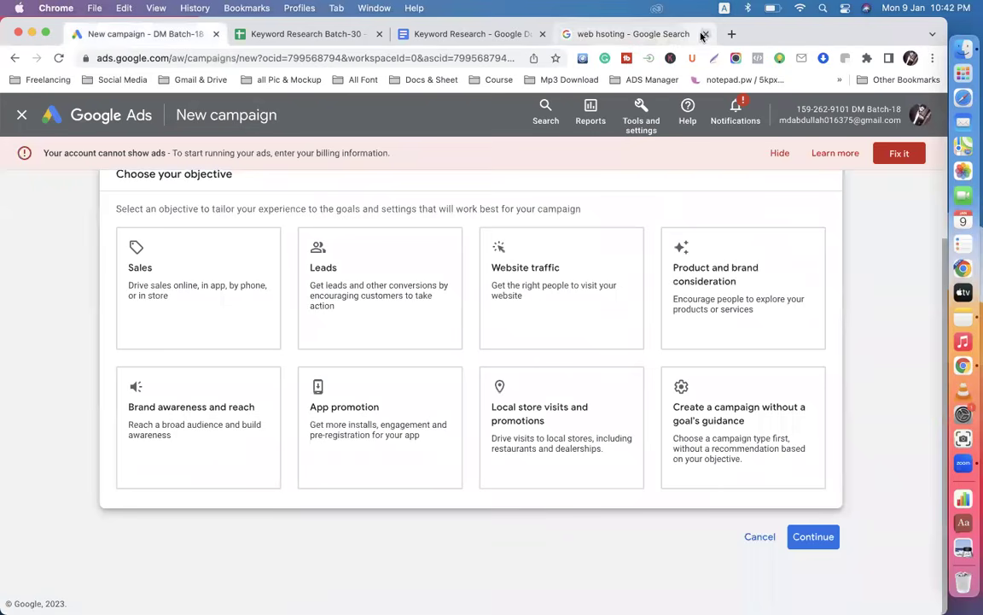
middle_click(632, 30)
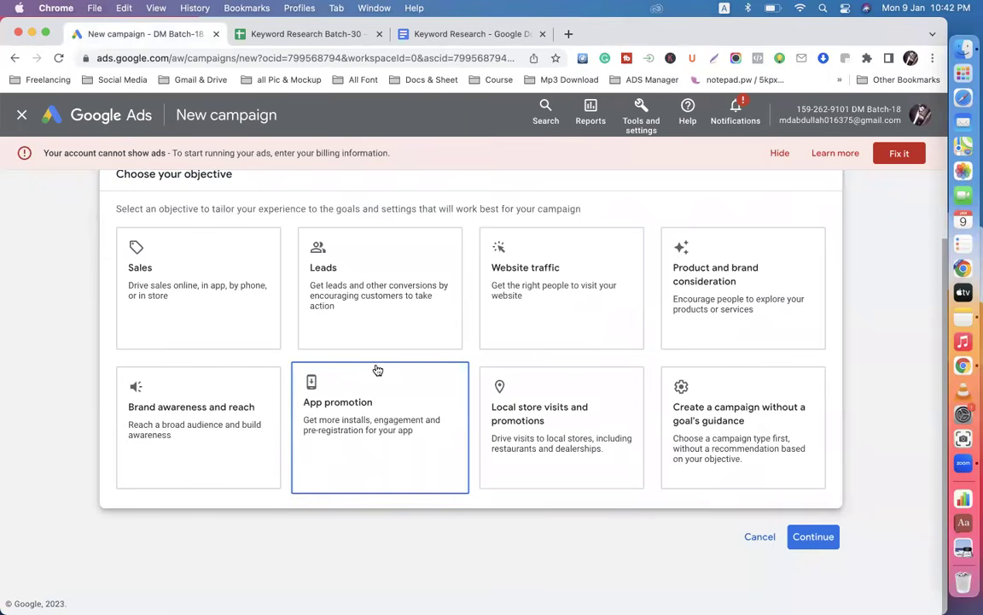
scroll(379, 363, "up", 2)
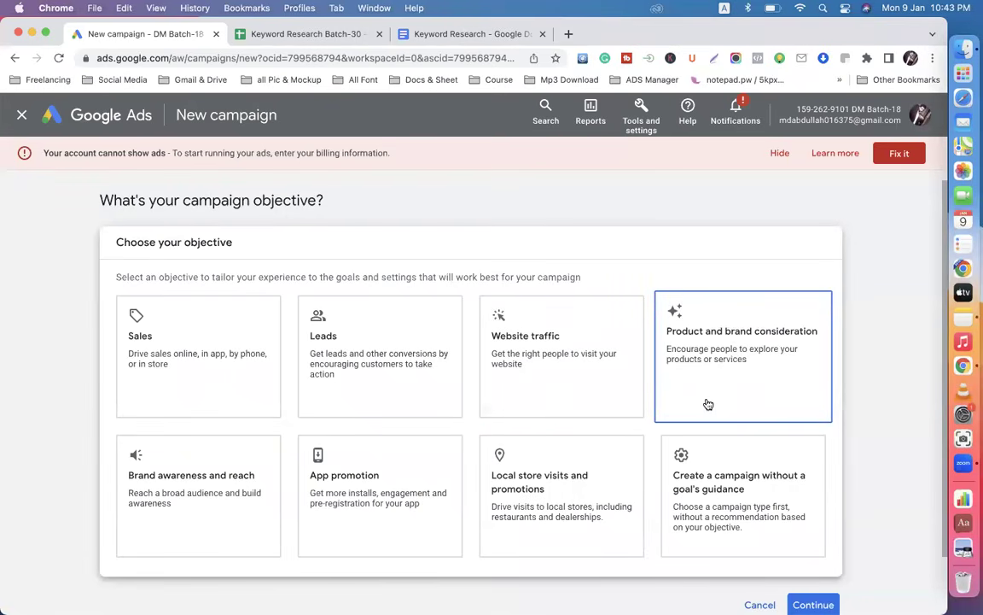
- Choose Sales as the campaign objective and highlight the campaign type heading above the available types
left_click(215, 342)
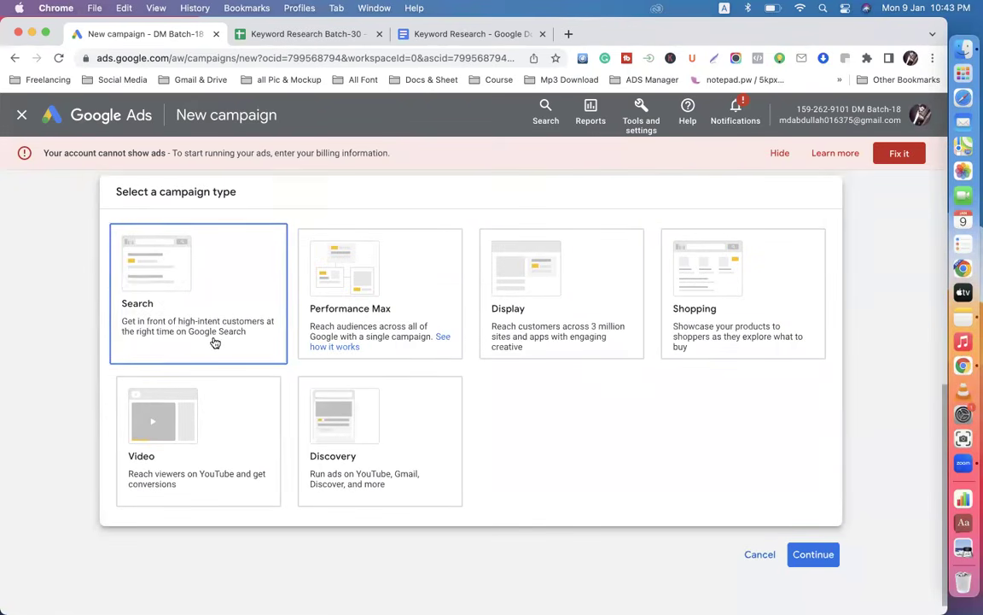
left_click_drag(160, 191, 252, 196)
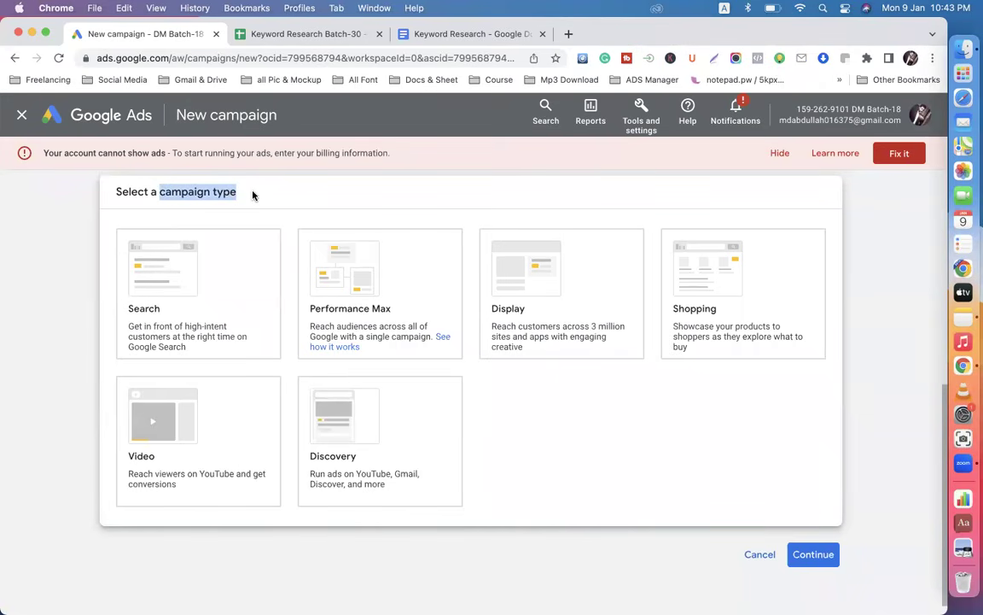
scroll(253, 195, "up", 5)
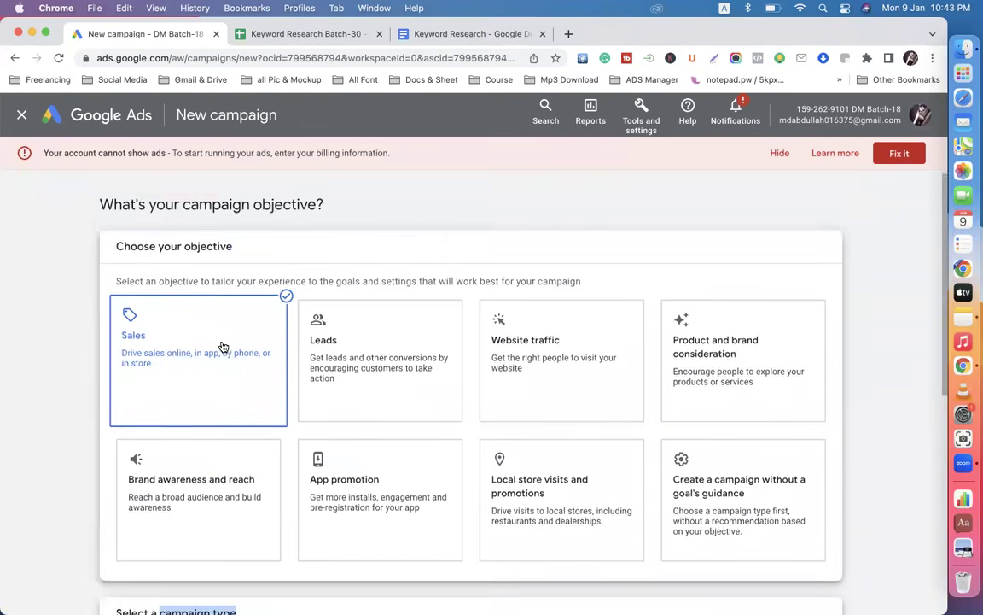
scroll(222, 346, "down", 1)
scroll(226, 320, "up", 1)
scroll(226, 320, "down", 4)
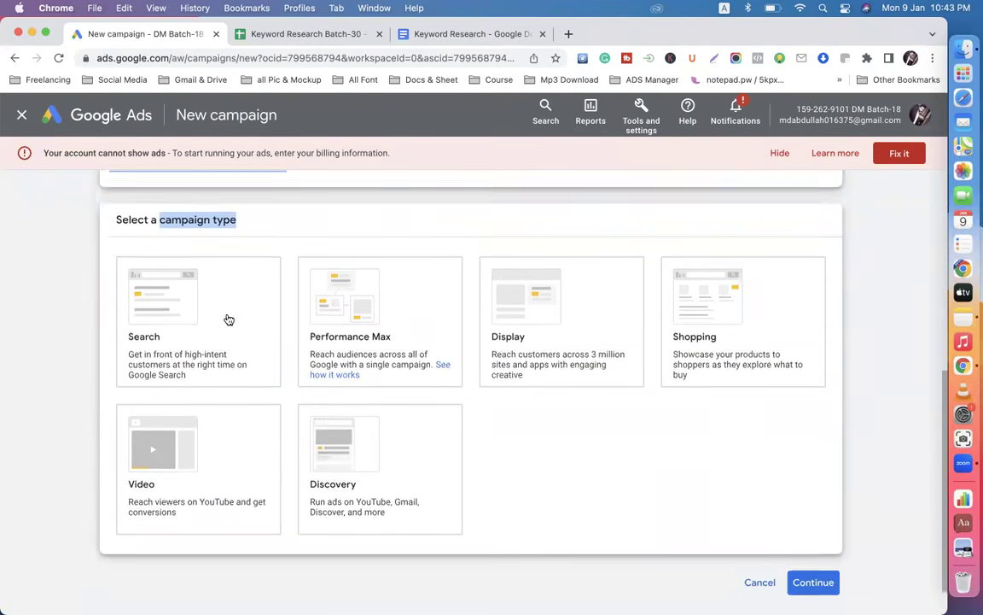
scroll(228, 319, "down", 1)
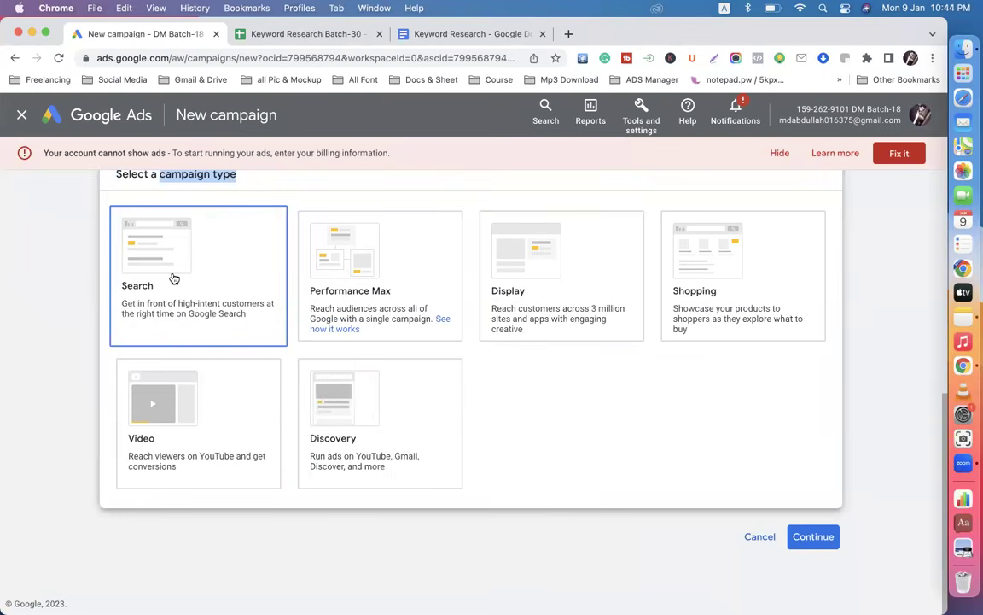
- Search Google for "web hosting" in a new tab, compare the results with the campaign types, and return to the new campaign
left_click(569, 34)
type("web")
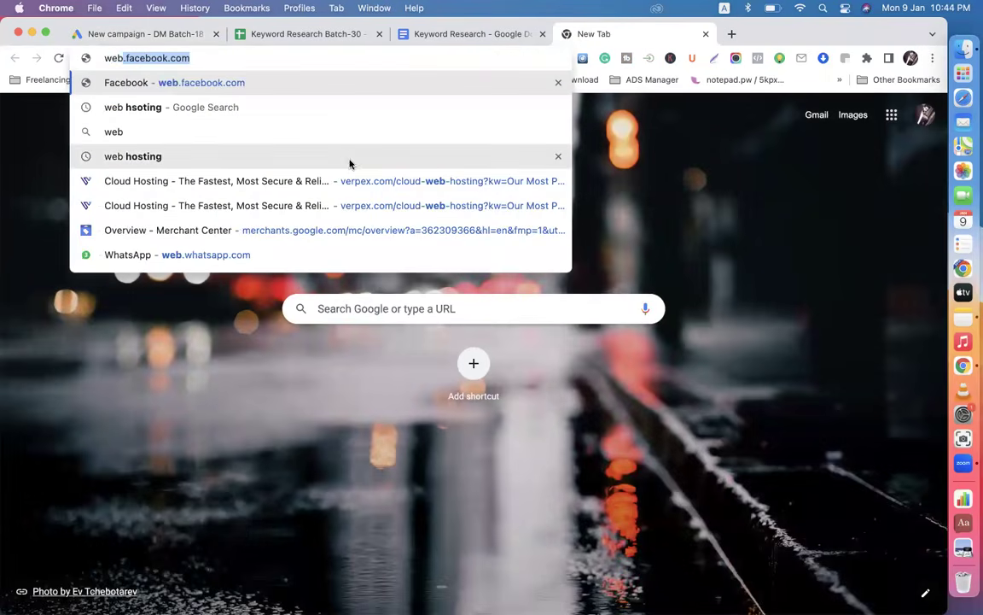
left_click(349, 158)
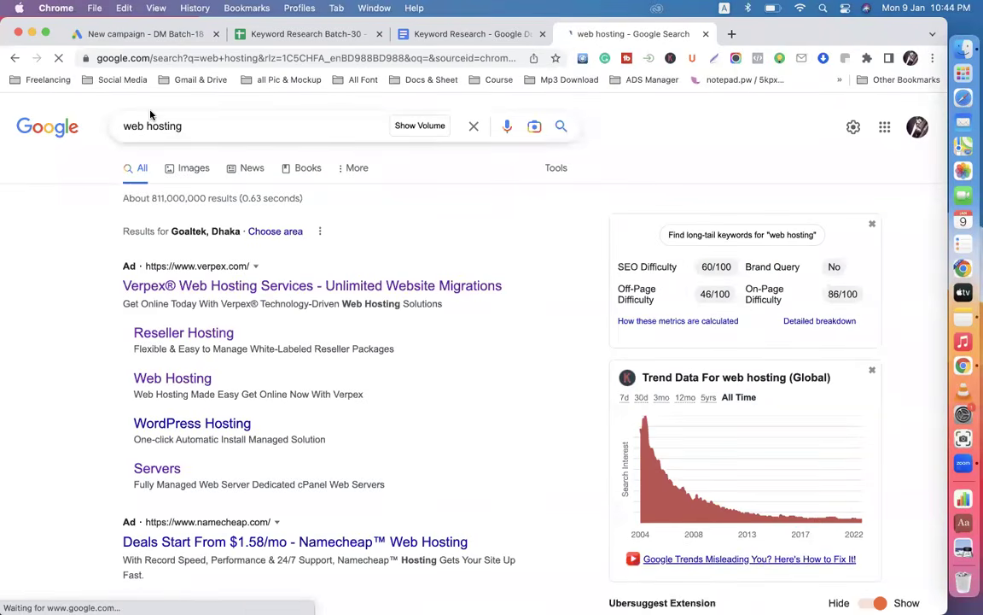
left_click(162, 34)
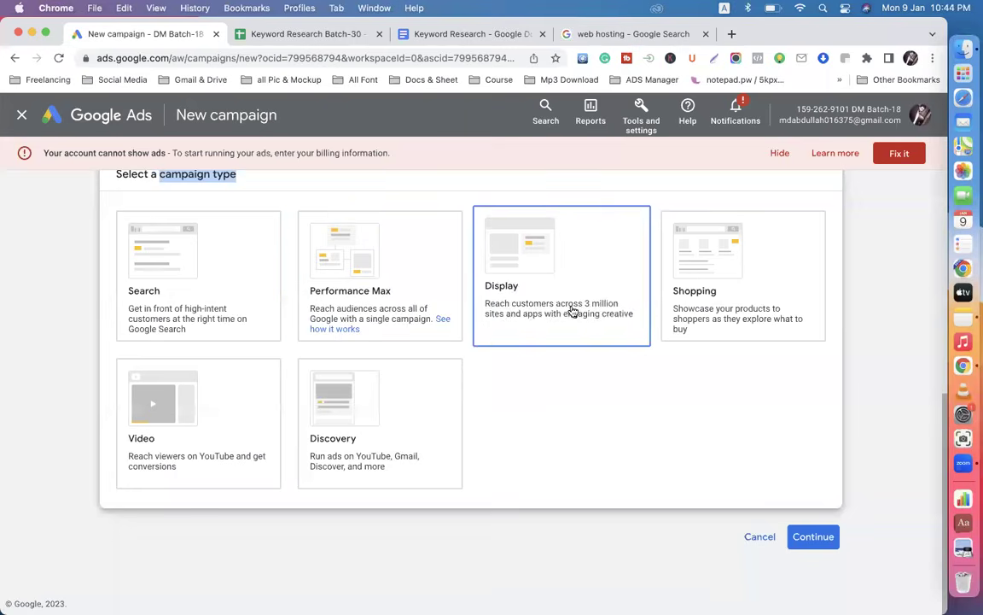
left_click(630, 34)
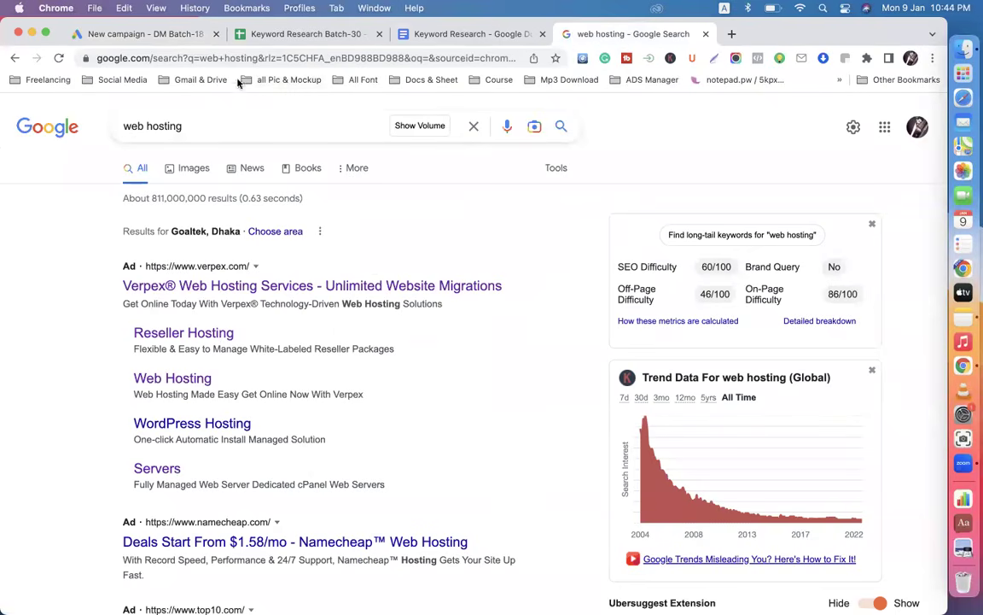
left_click(130, 34)
- Review the campaign types, including Display and Performance Max, against the list of campaign objectives
left_click(525, 258)
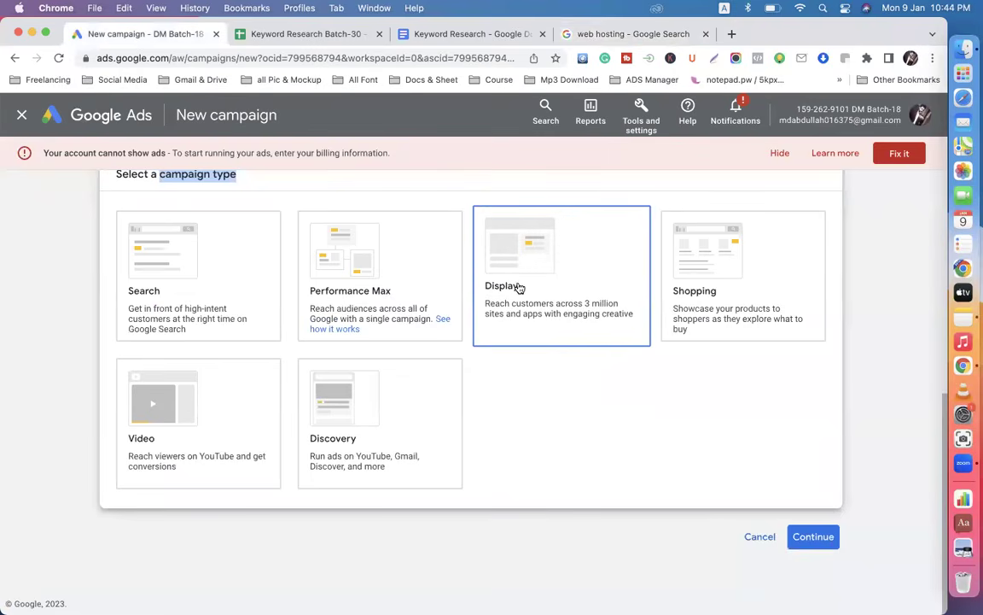
left_click(408, 314)
scroll(410, 311, "up", 5)
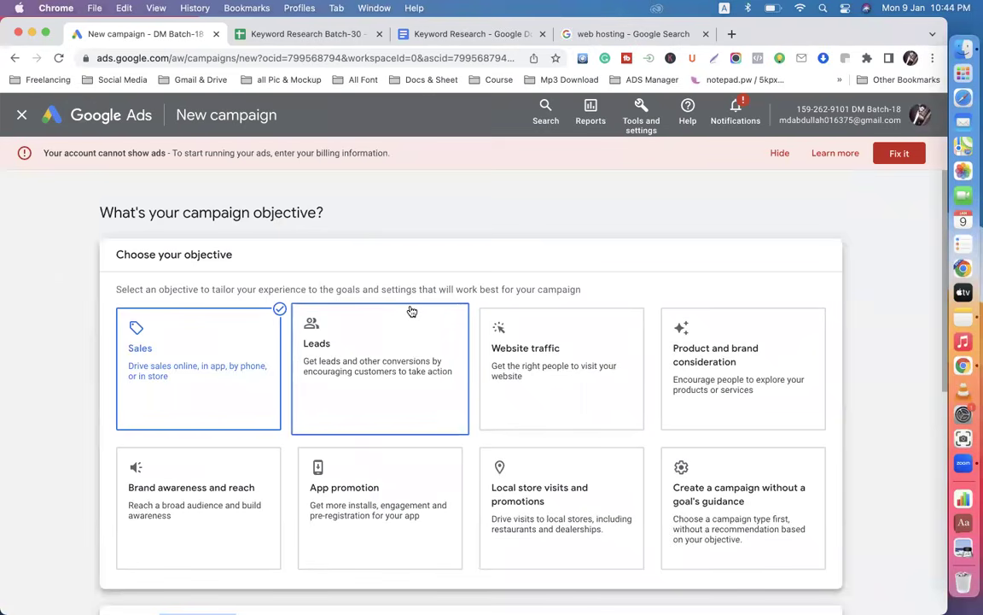
scroll(412, 311, "down", 5)
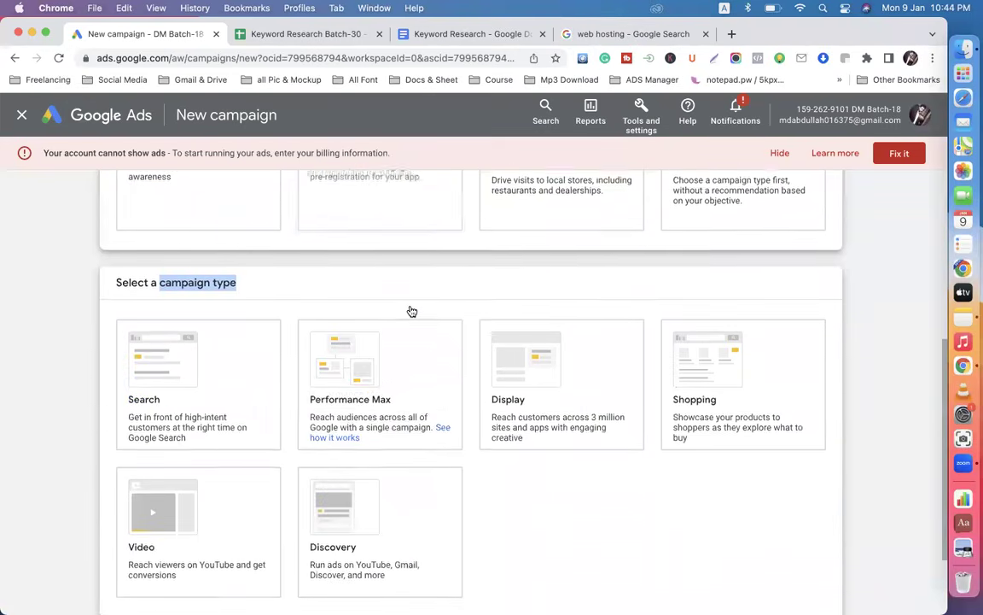
scroll(367, 285, "up", 5)
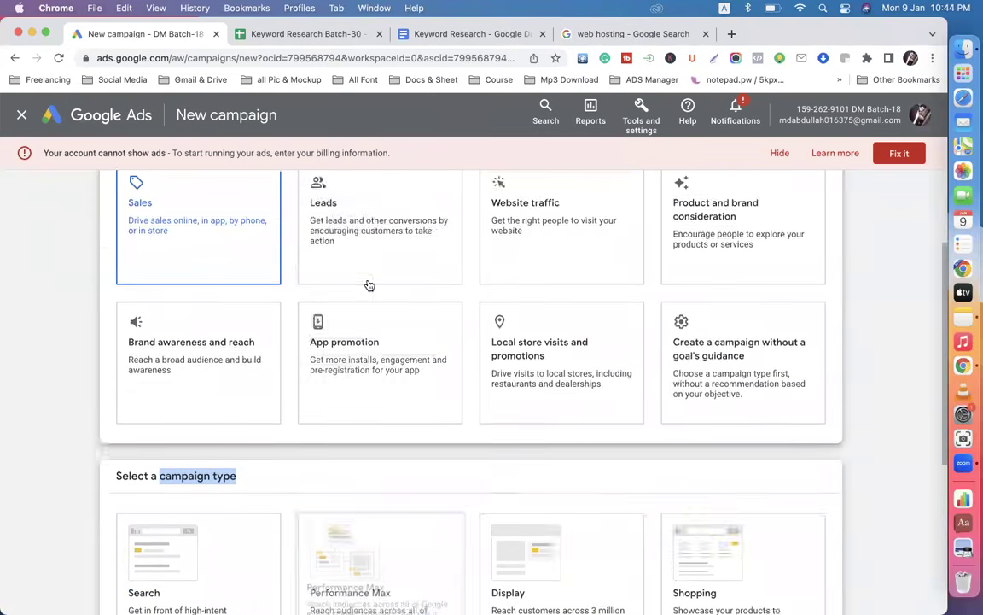
scroll(408, 248, "down", 3)
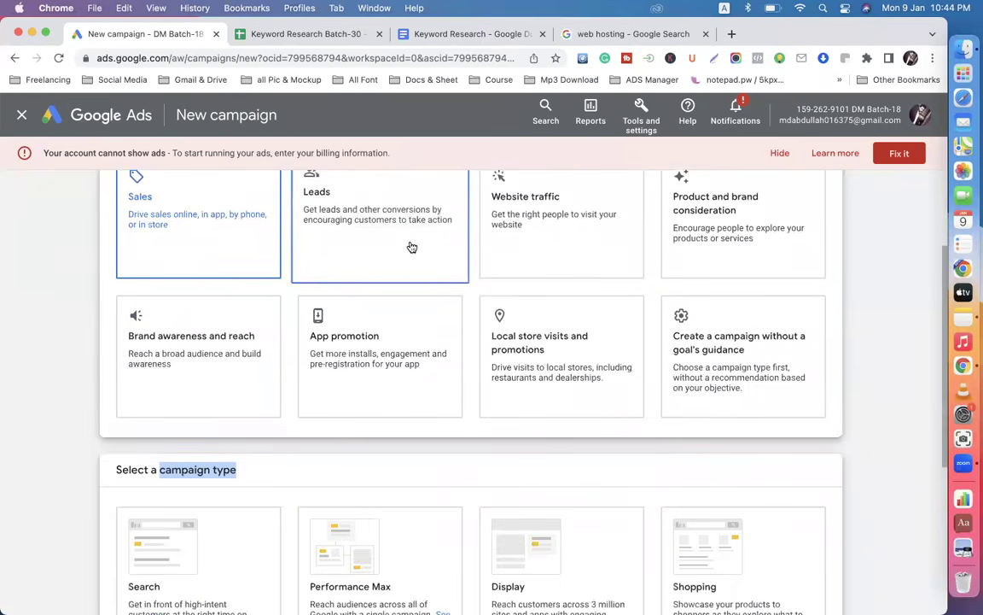
scroll(448, 336, "down", 5)
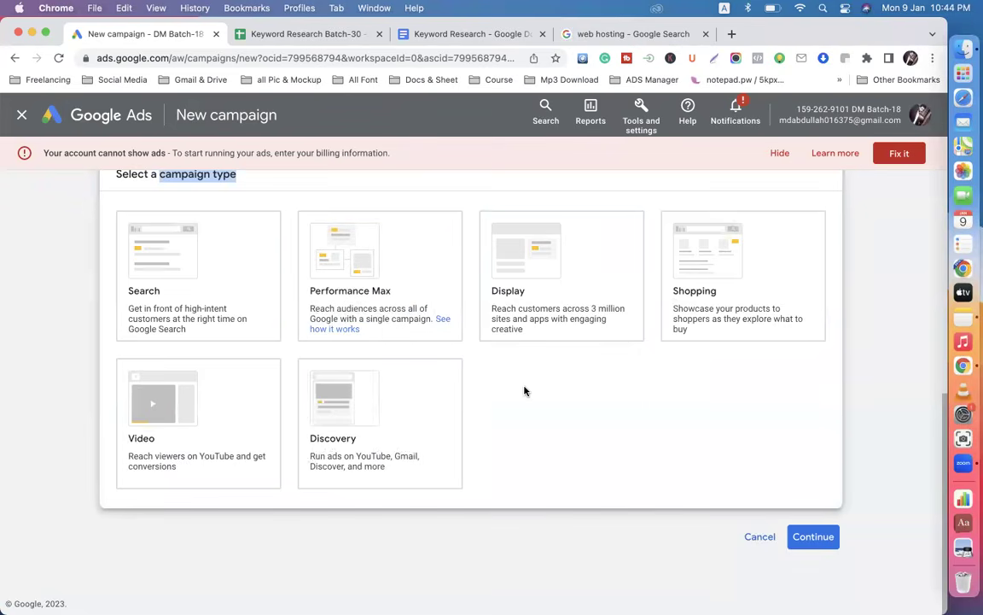
scroll(524, 391, "up", 10)
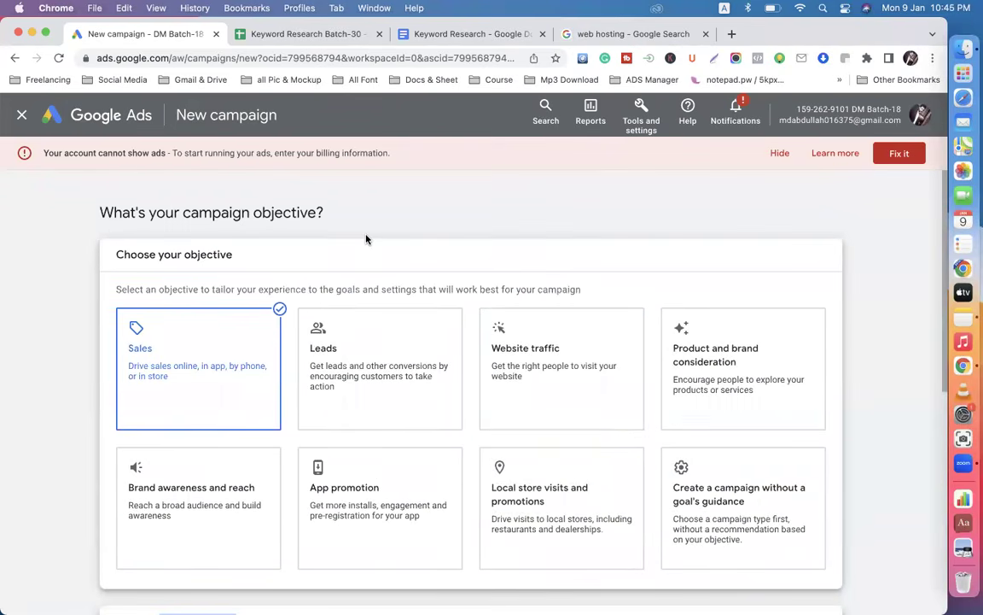
scroll(366, 238, "down", 10)
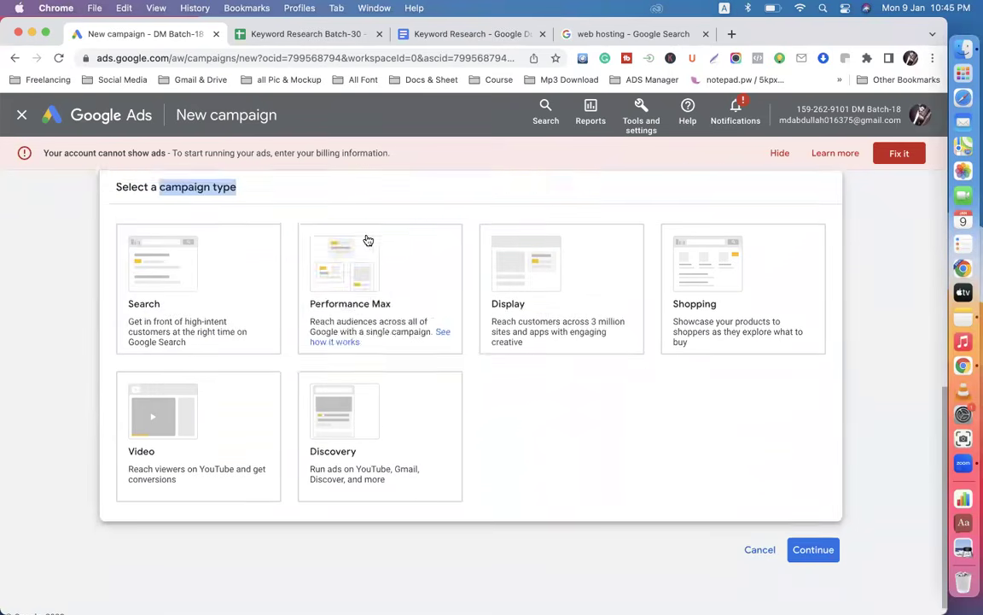
scroll(494, 411, "up", 10)
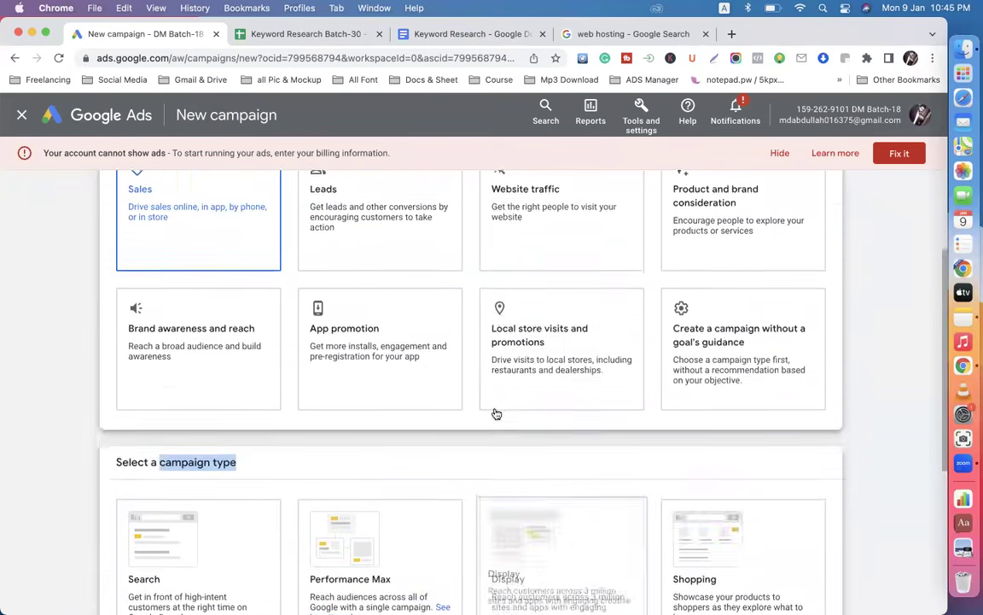
scroll(377, 226, "down", 2)
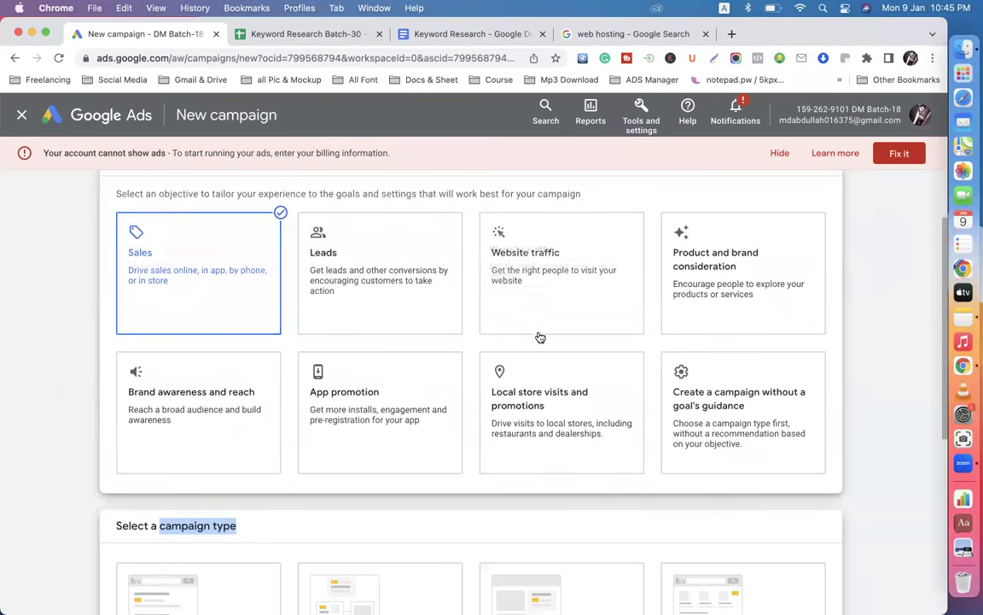
- Review the campaign types available for the new campaign, from Search to Discovery, and open a new browser tab
left_click(74, 423)
scroll(73, 427, "down", 3)
scroll(74, 427, "down", 1)
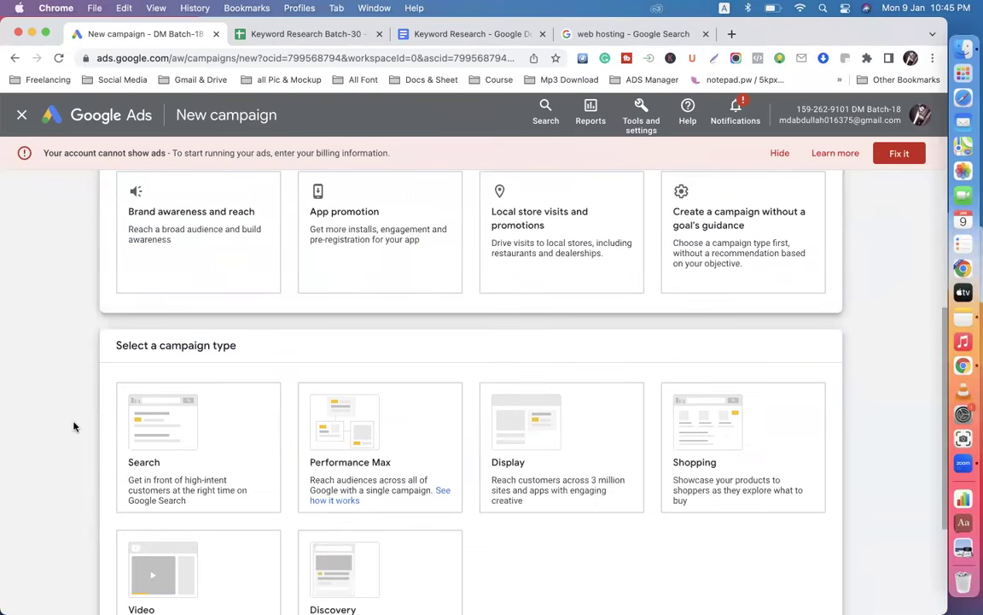
left_click(243, 447)
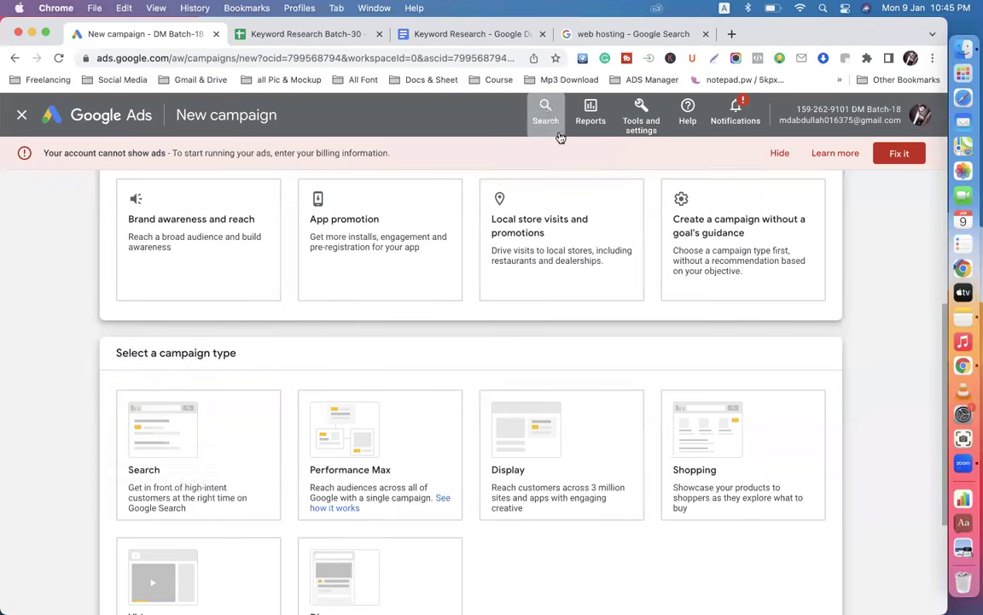
left_click(729, 37)
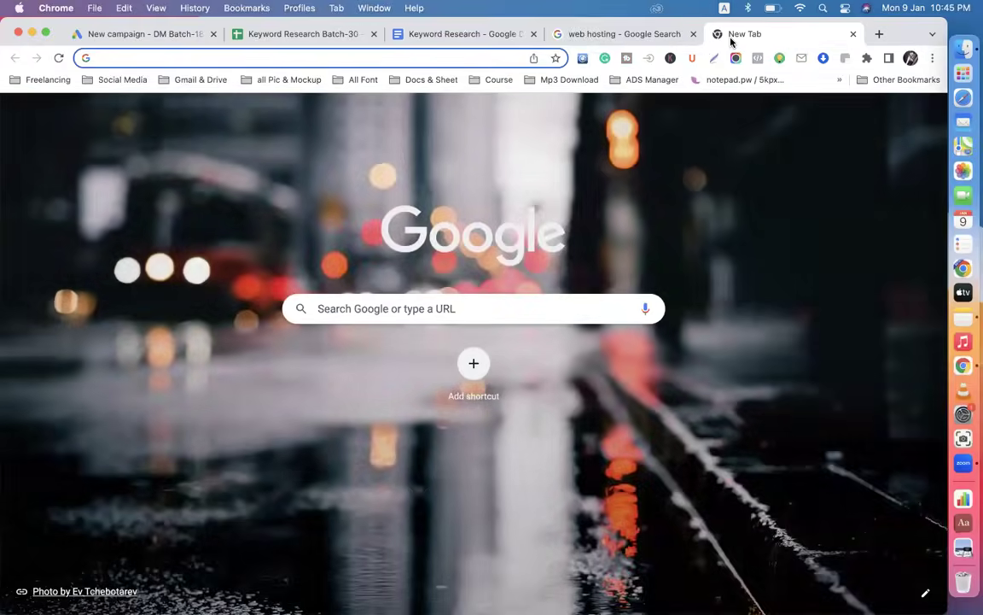
type("met")
key("BackSpace")
key("BackSpace")
key("BackSpace")
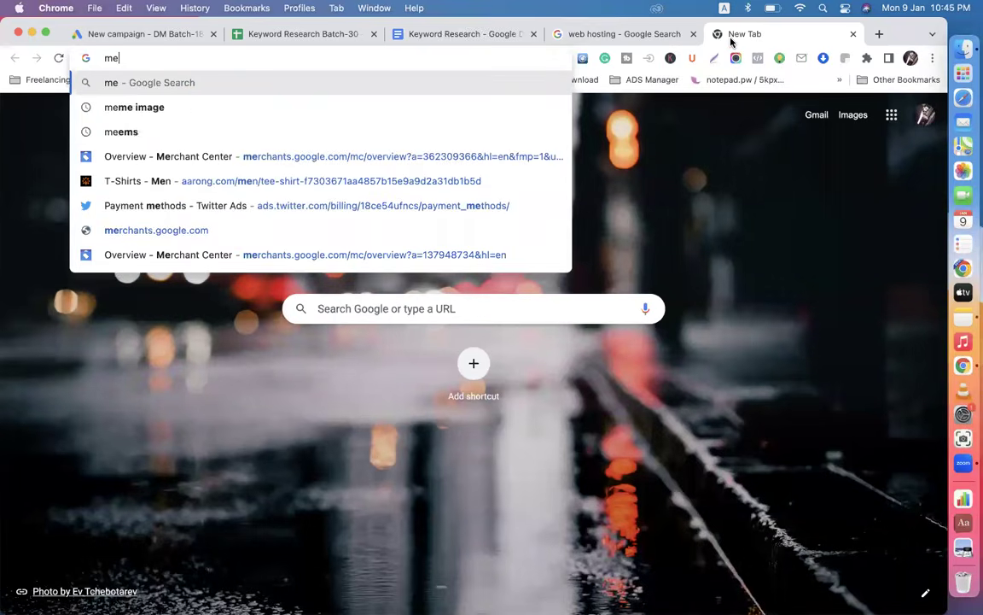
type("fac")
key("BackSpace")
key("BackSpace")
key("BackSpace")
key("BackSpace")
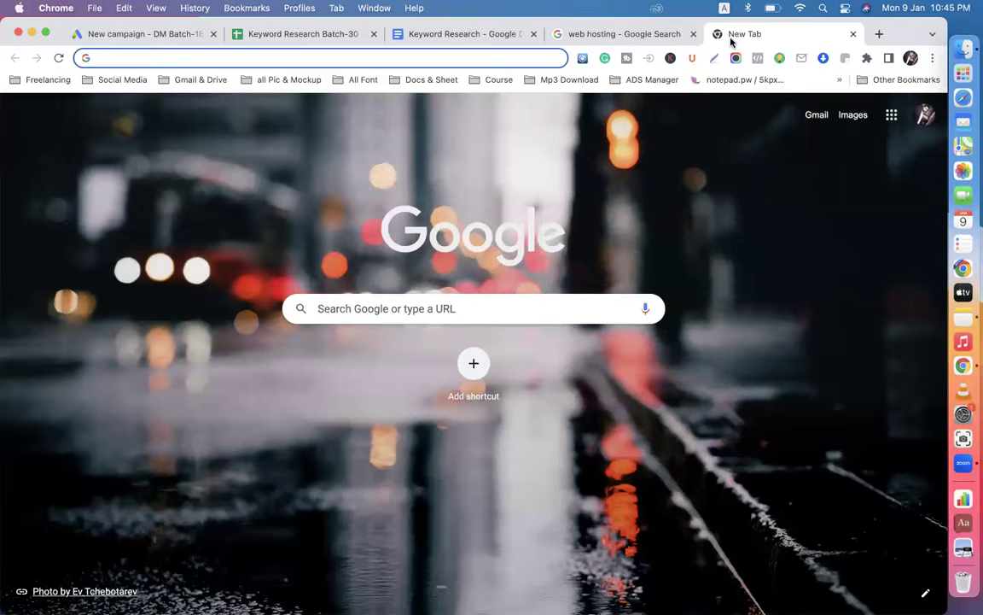
- Search Google for "adwords", and replace the query with "google ads" to view those results
type("adword")
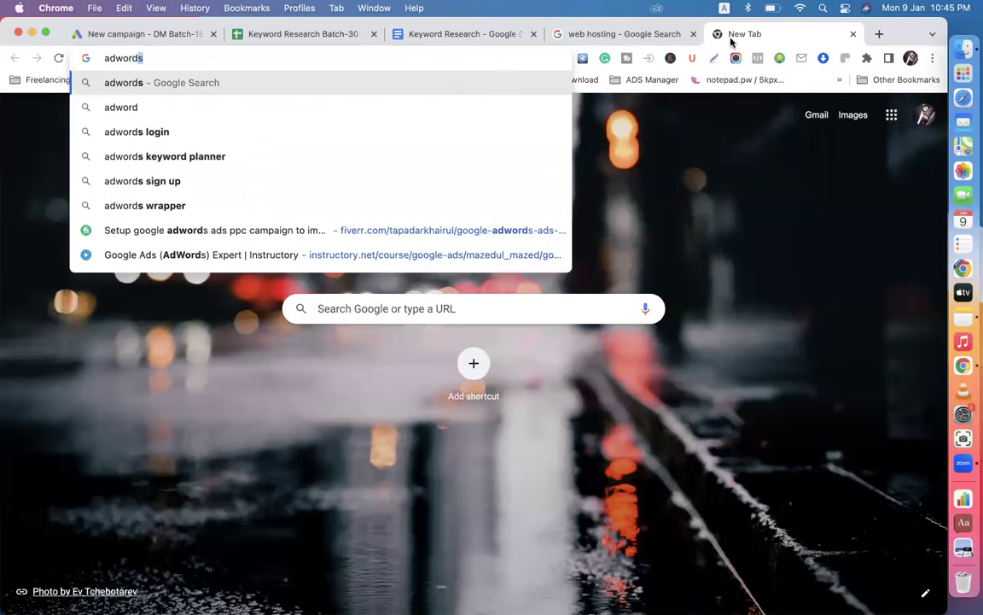
key("Return")
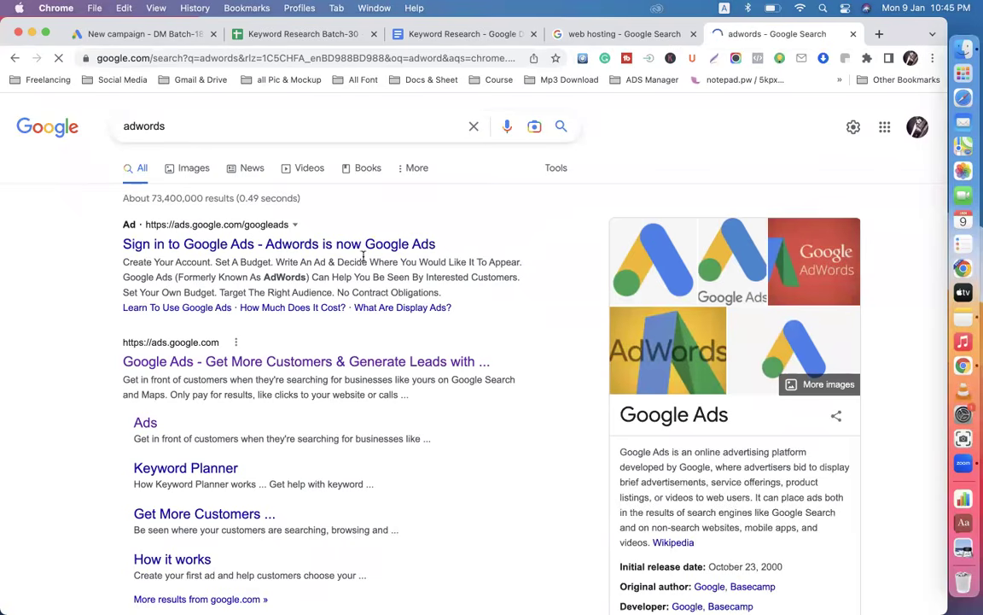
double_click(158, 126)
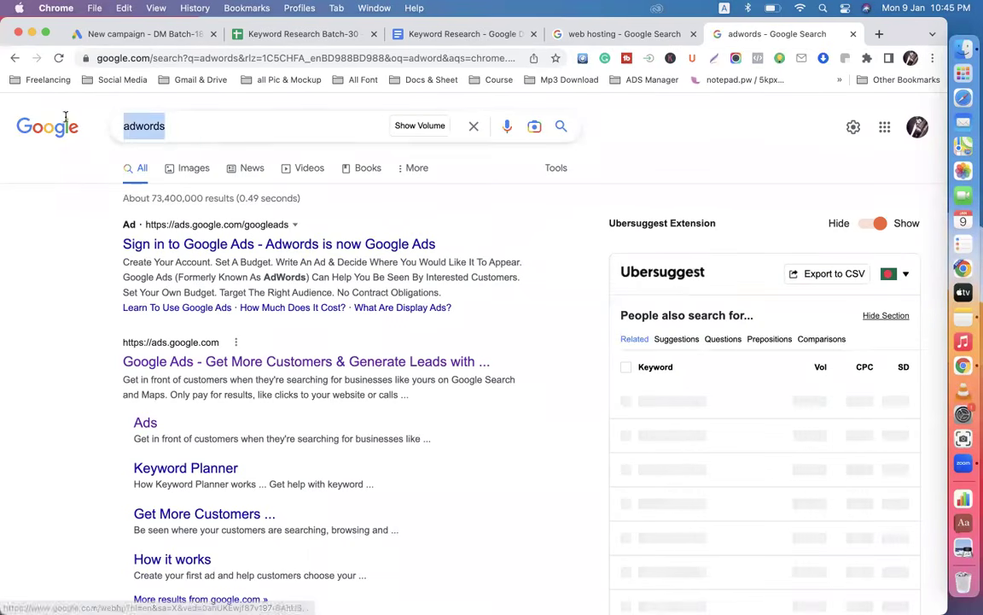
type("google ads")
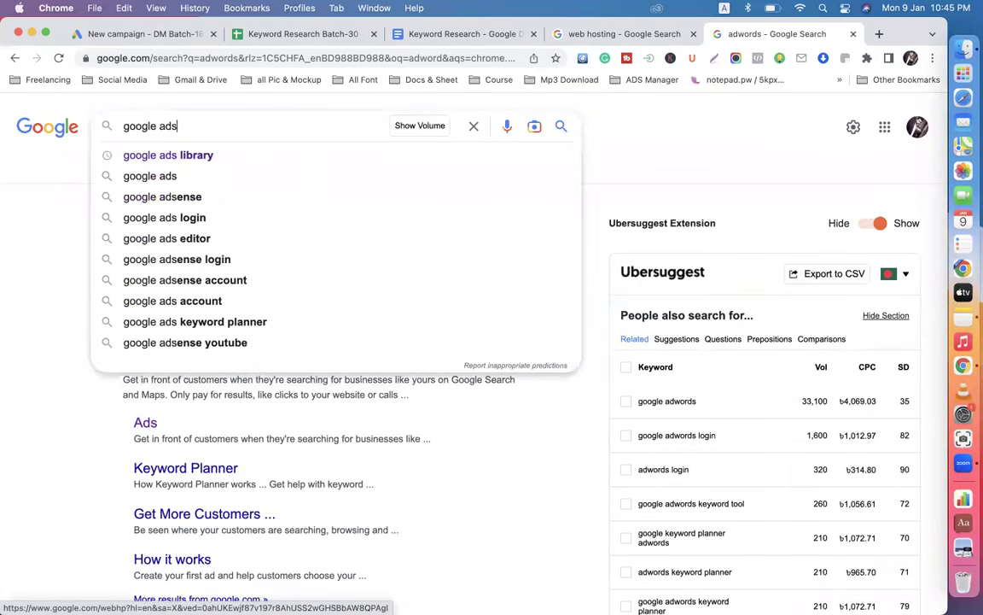
key("Return")
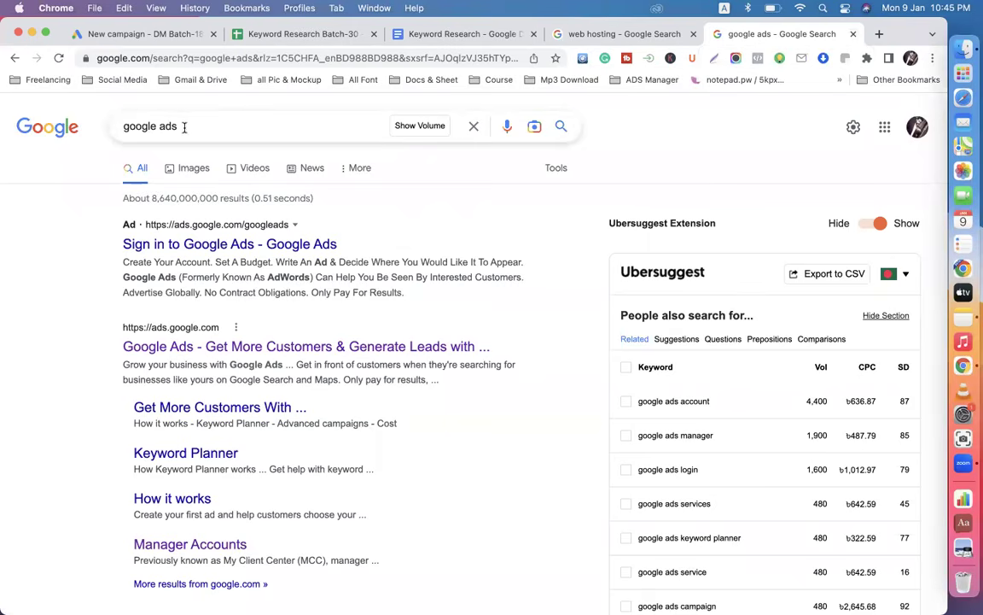
- Search Google for "facebook" and for "meta", and close the results tab to return to the new campaign
left_click_drag(175, 126, 85, 126)
type("facebook")
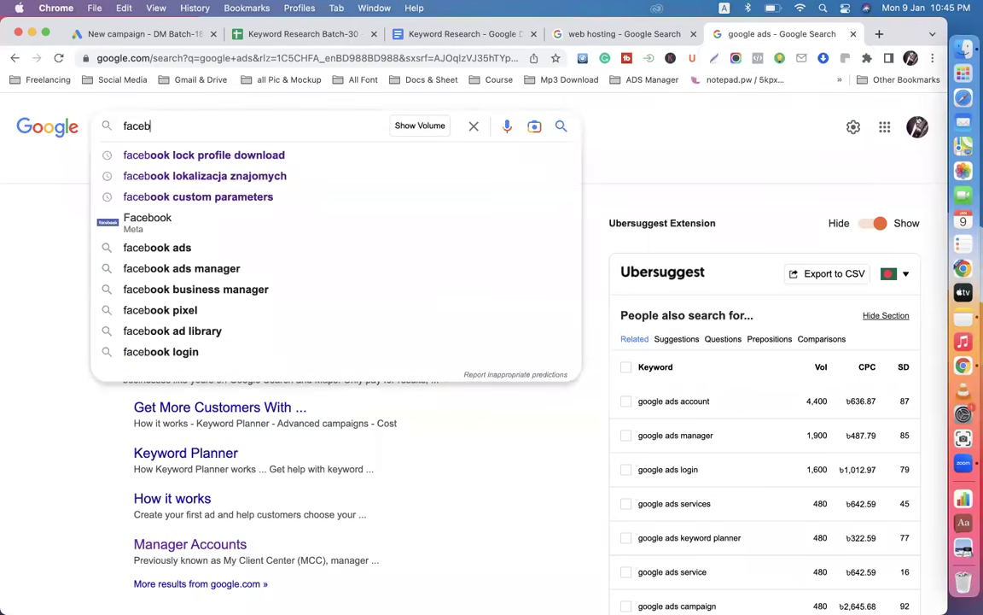
key("Return")
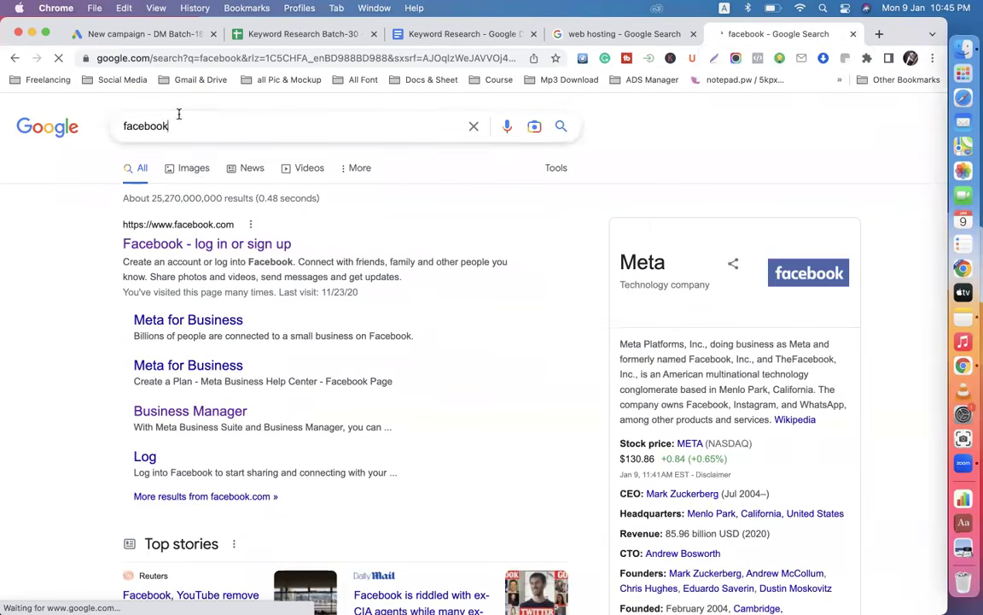
left_click_drag(151, 120, 72, 108)
type("meta")
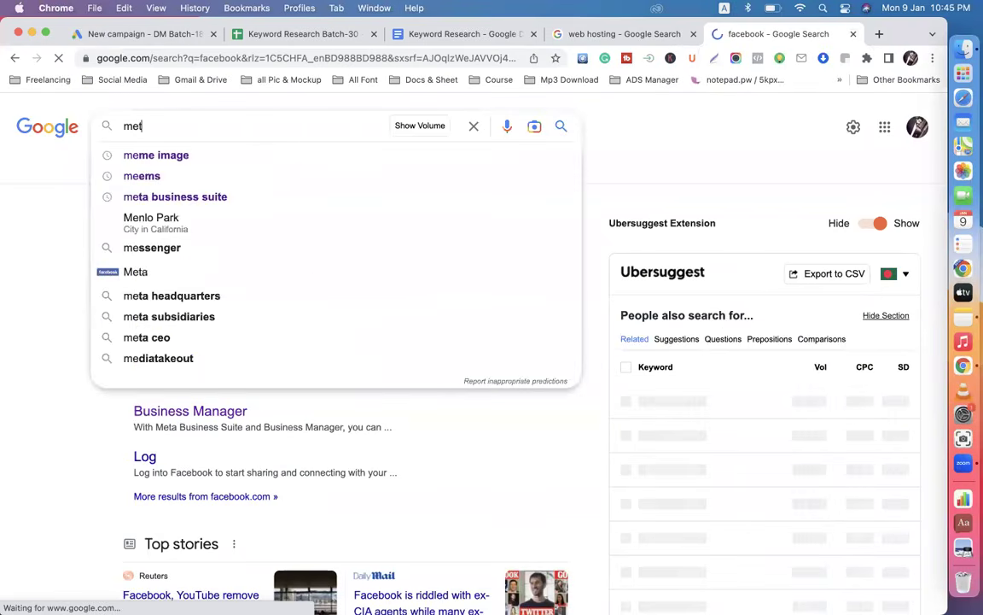
key("Return")
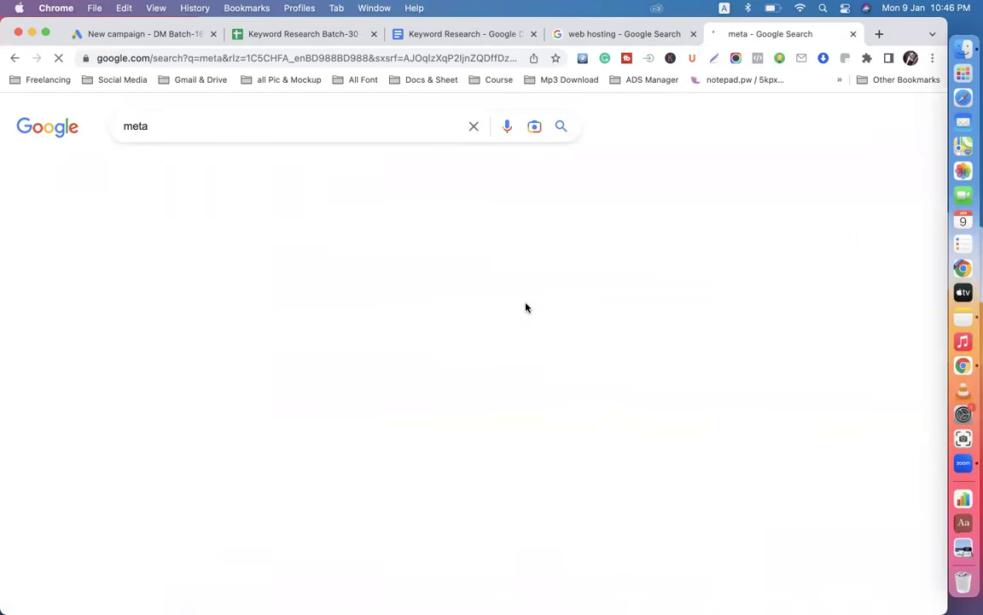
left_click(853, 34)
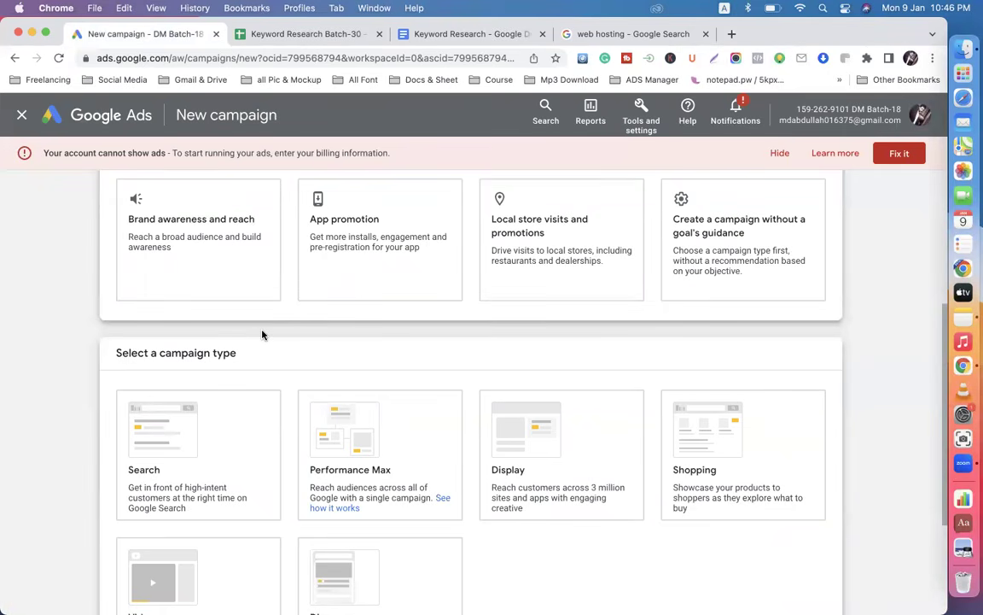
- Compare the campaign objectives with the campaign types offered under Sales, such as Search, Performance Max and Display
scroll(262, 334, "down", 1)
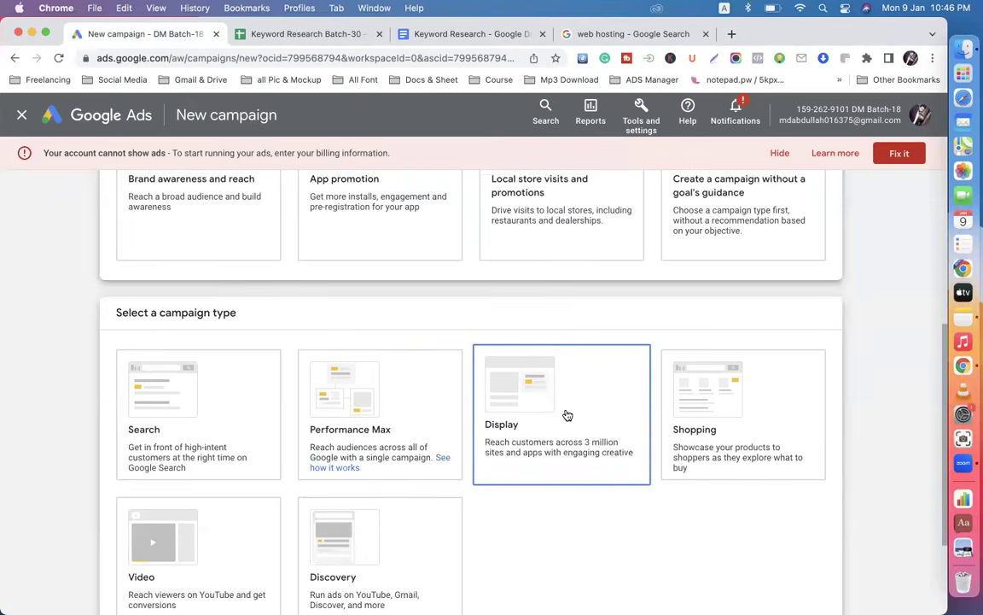
scroll(345, 311, "up", 7)
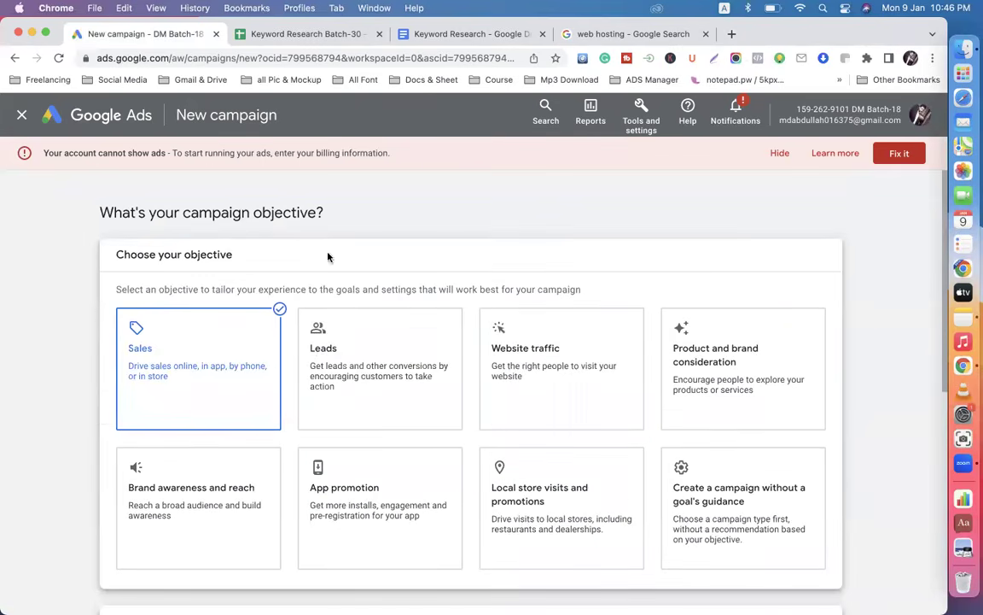
scroll(380, 286, "down", 3)
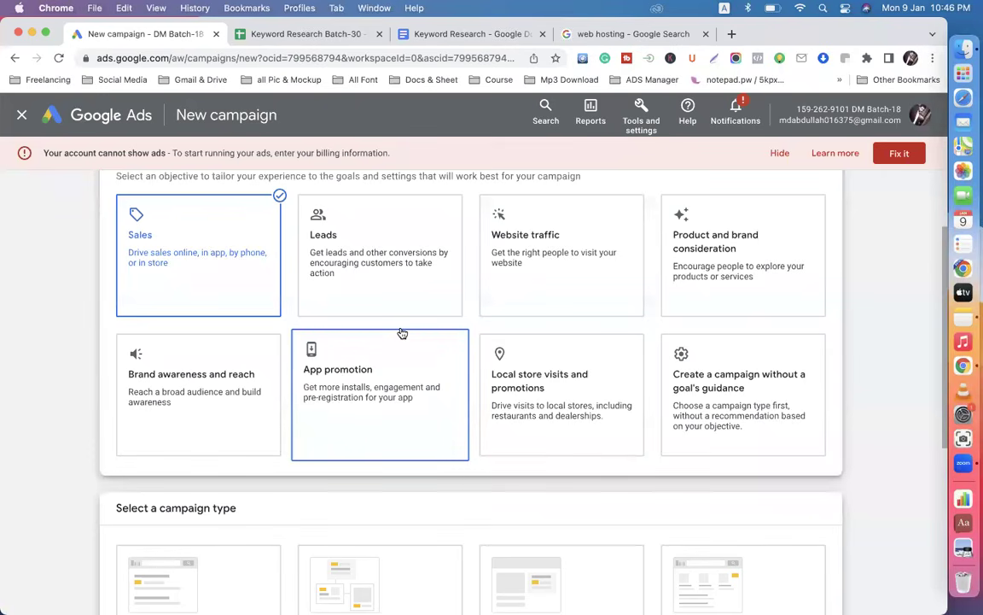
scroll(454, 345, "down", 5)
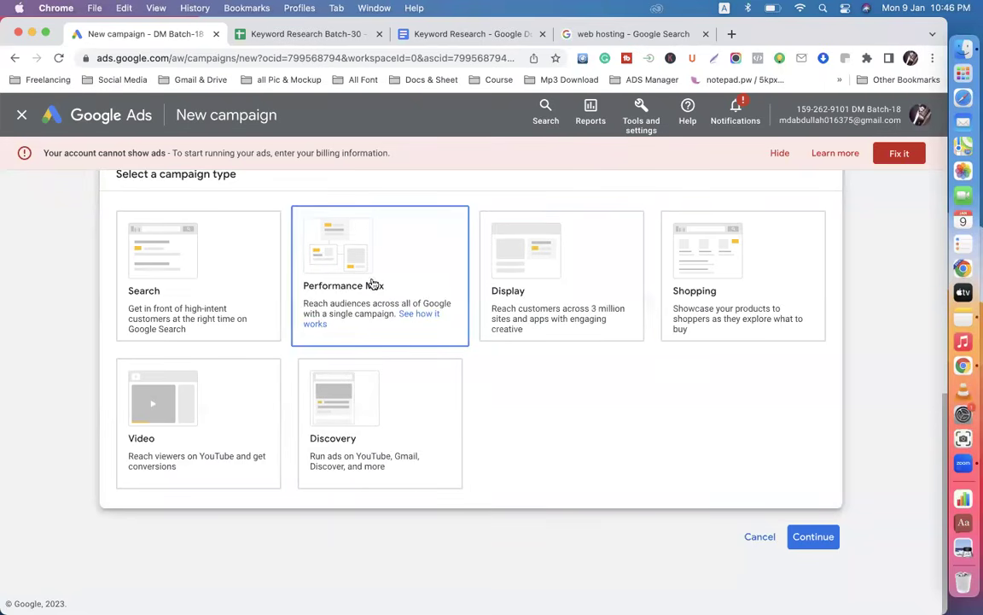
scroll(198, 415, "up", 3)
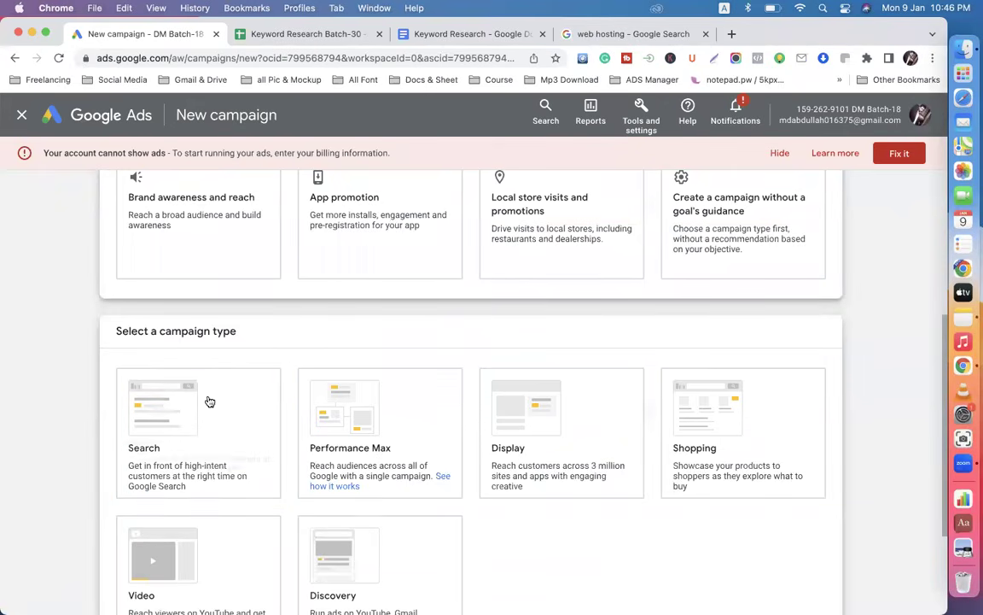
scroll(204, 320, "up", 3)
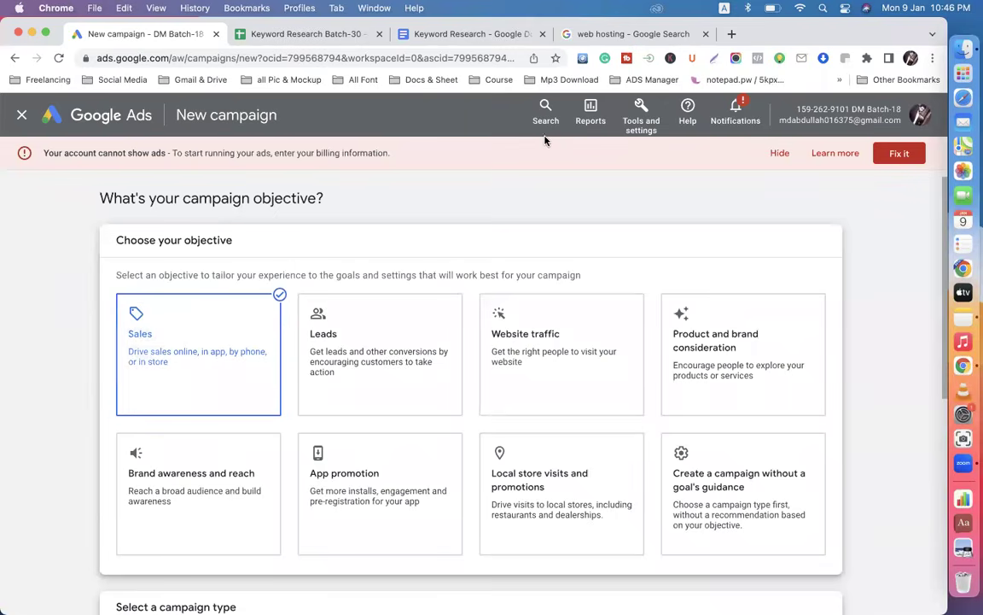
- Open ayatonlineshopbd.com and dmlivecourse.com in two new browser tabs
left_click(732, 34)
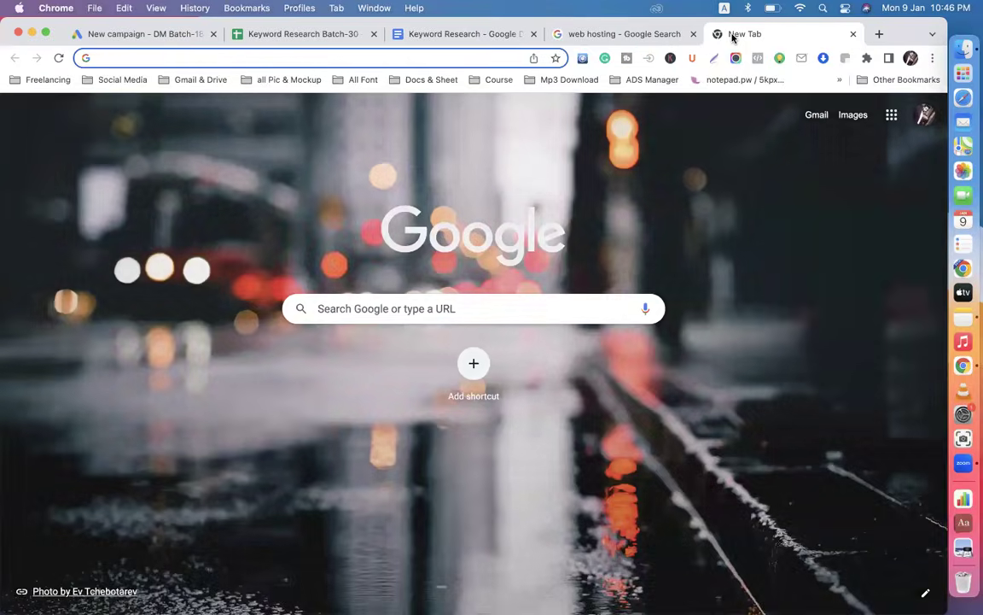
type("ayatonlineshopbd.com")
key("Return")
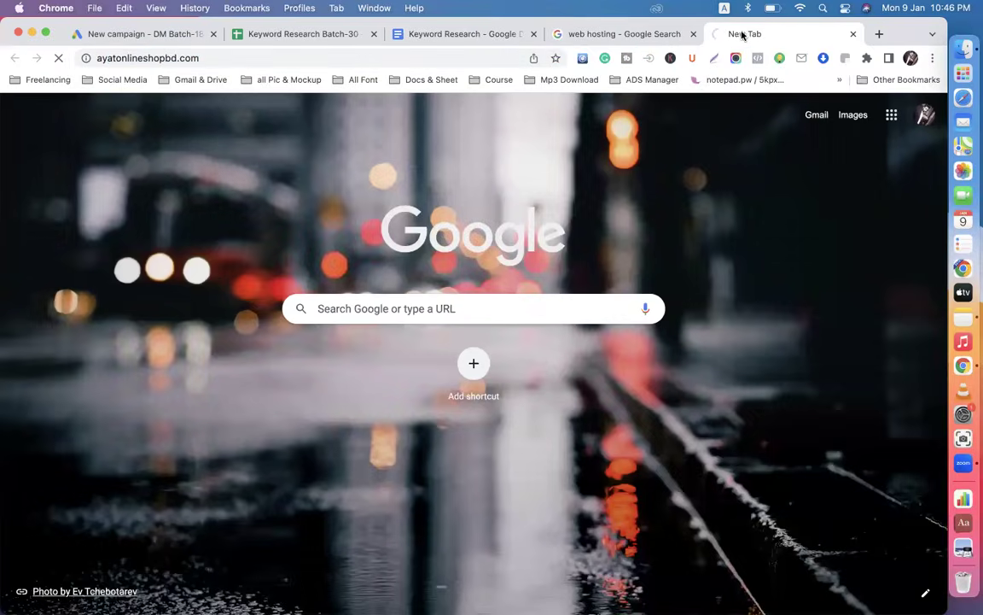
left_click(879, 34)
type("dm")
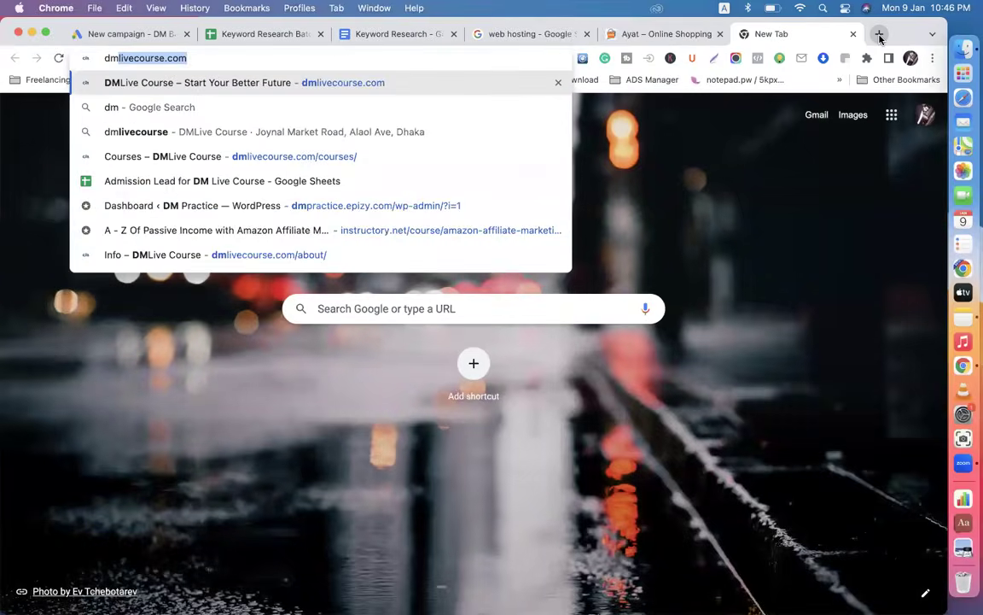
key("Return")
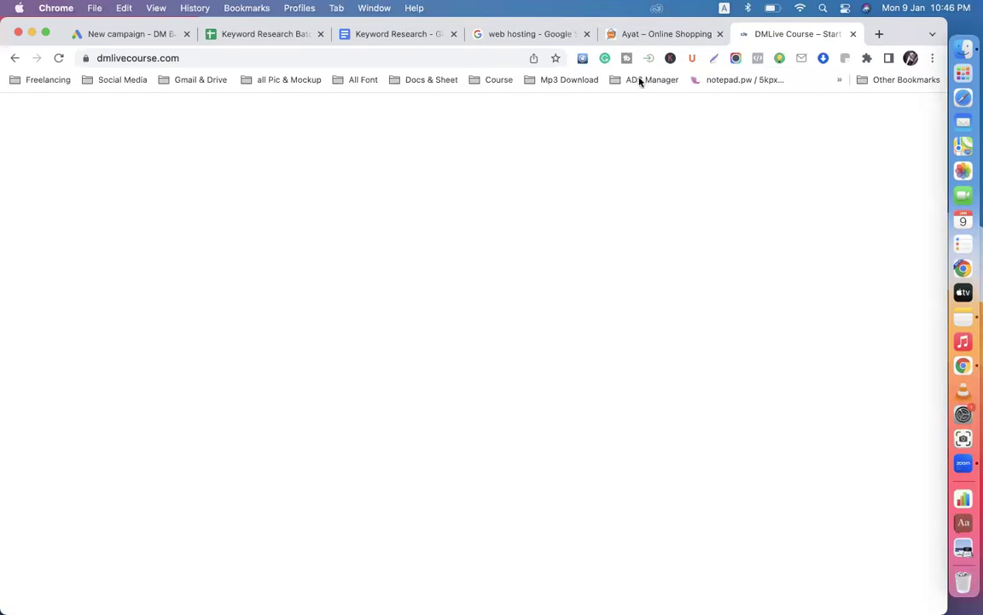
- Browse the products on the Ayat online shop's home page and return to its categories
left_click(636, 36)
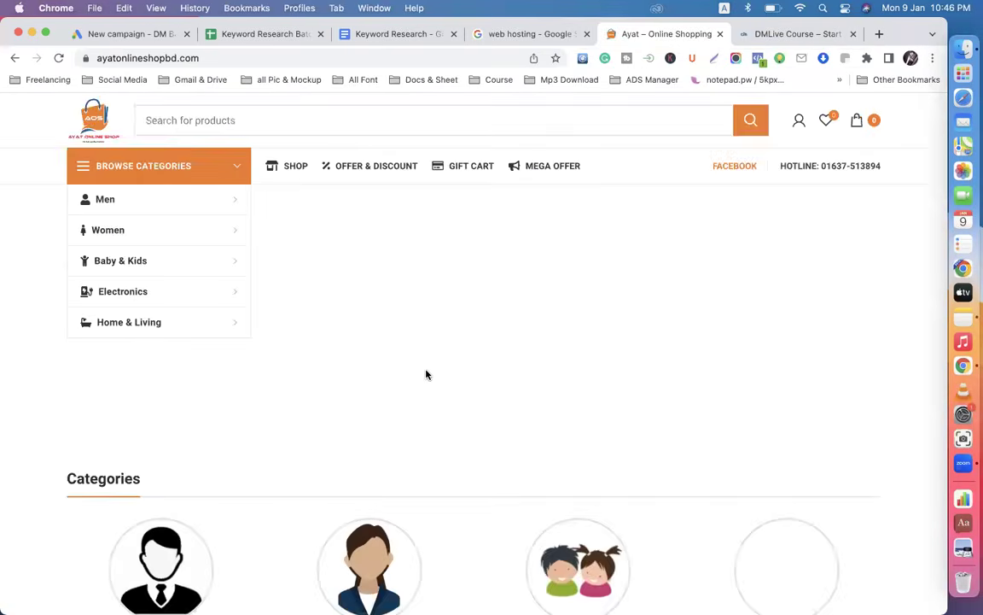
scroll(426, 376, "down", 15)
scroll(428, 375, "down", 20)
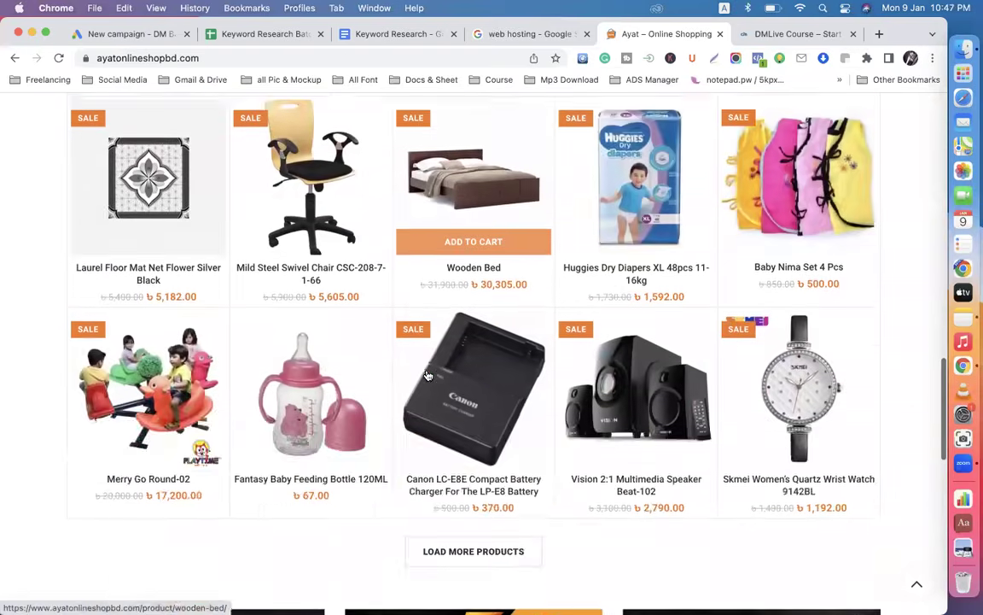
scroll(427, 374, "up", 20)
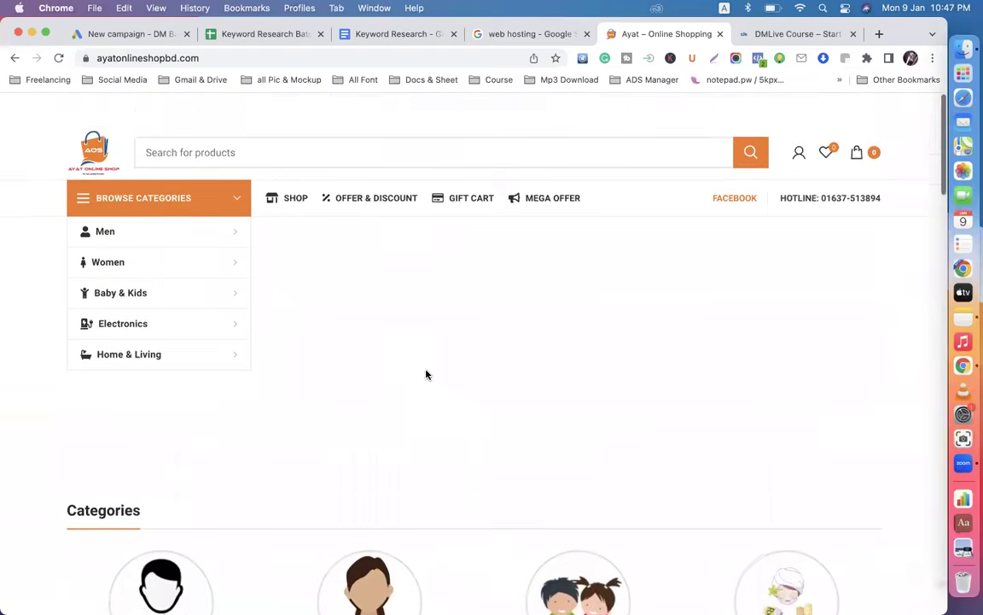
- Look through the home page of the DMLive Course website as an example of a service business
left_click(767, 35)
scroll(495, 406, "down", 5)
scroll(495, 406, "up", 6)
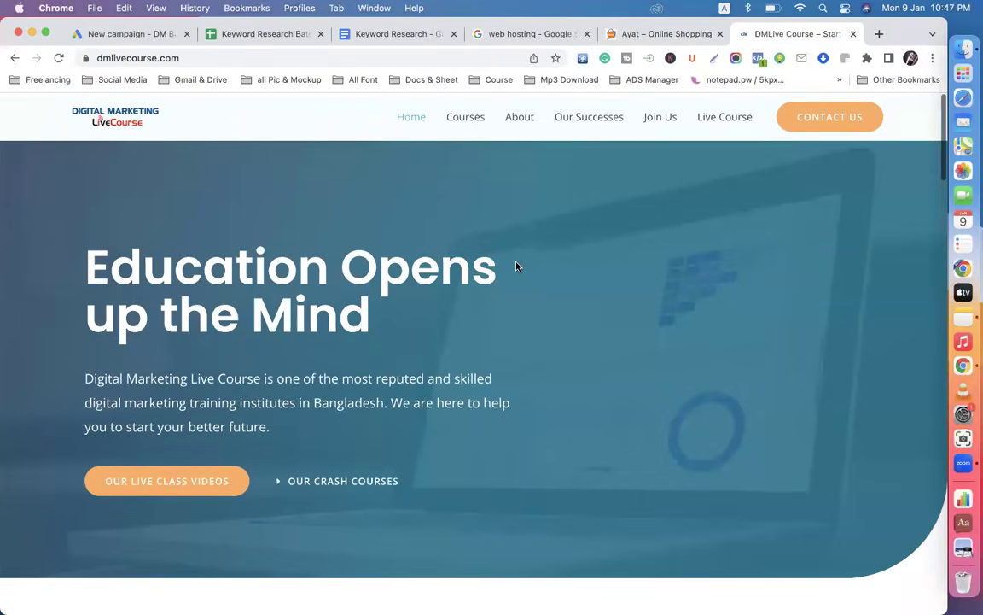
scroll(461, 274, "down", 3)
scroll(474, 289, "up", 4)
scroll(474, 289, "down", 1)
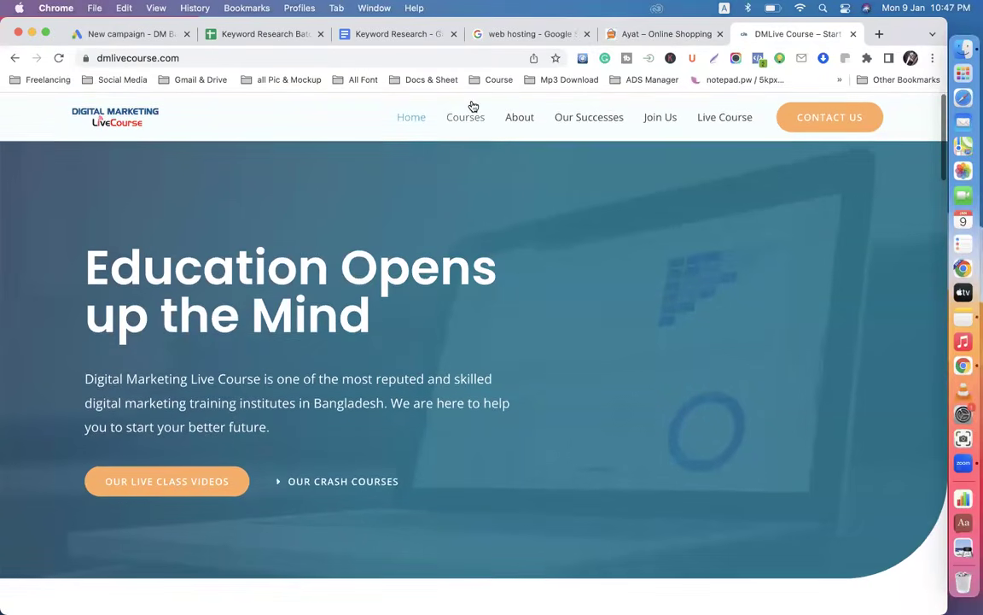
- Open the DMLive Course website's Courses page and read through the digital marketing course contents
left_click(465, 121)
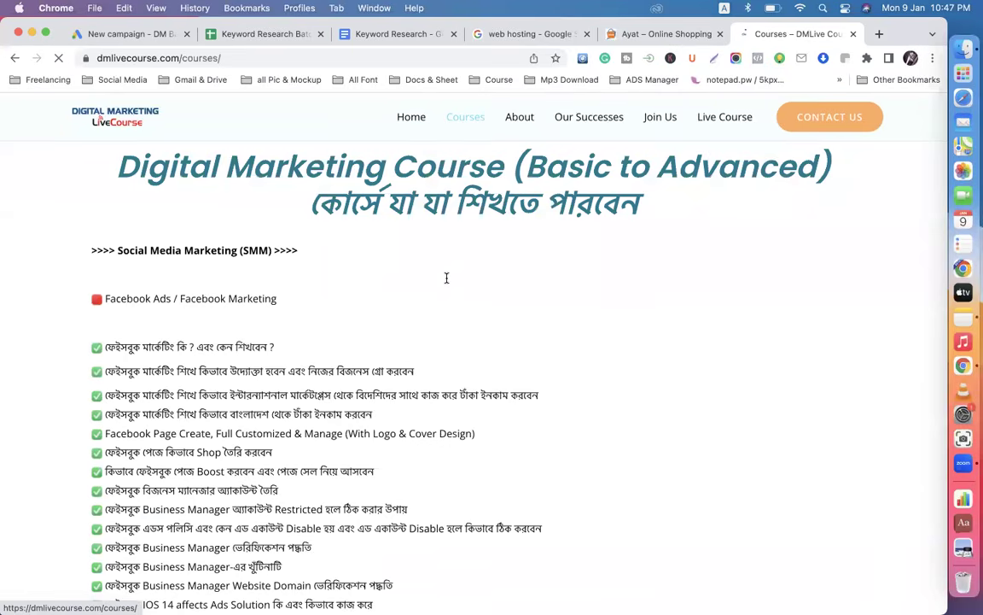
scroll(451, 256, "down", 15)
scroll(445, 278, "up", 10)
scroll(445, 277, "up", 10)
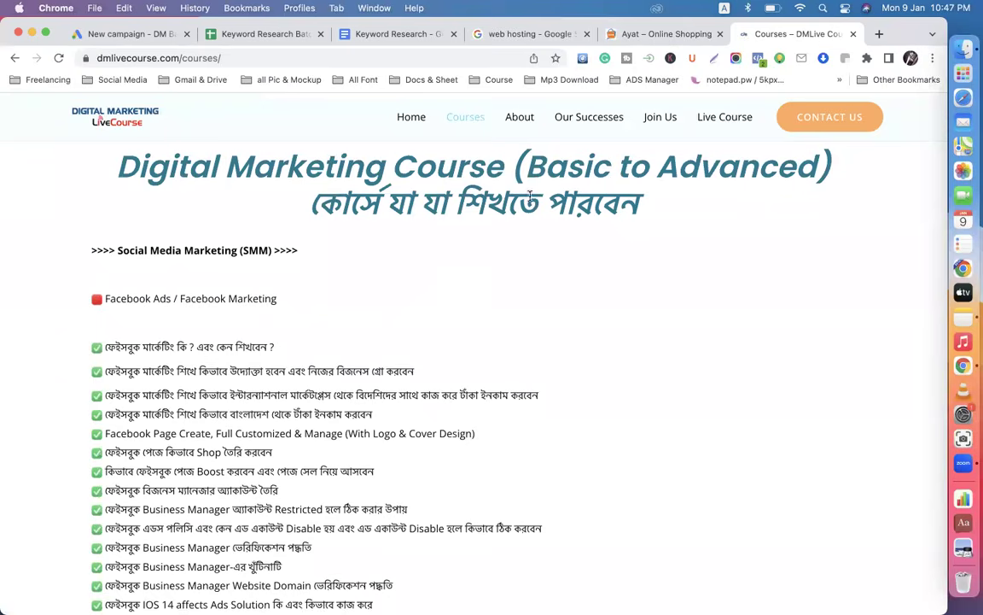
- Compare the Ayat online shop with the new campaign's objectives and return to the shop's home page
left_click(649, 36)
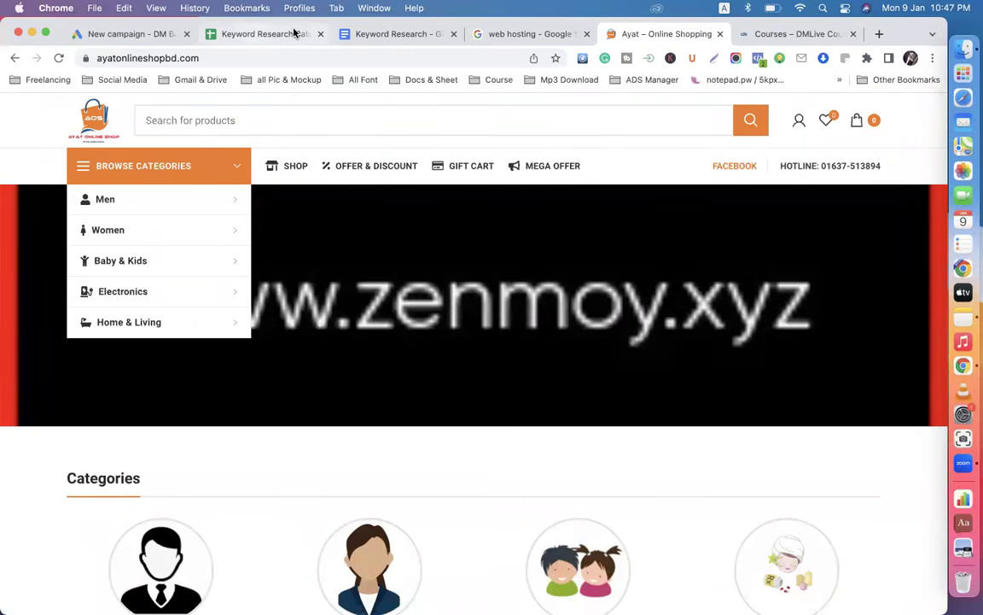
left_click(98, 35)
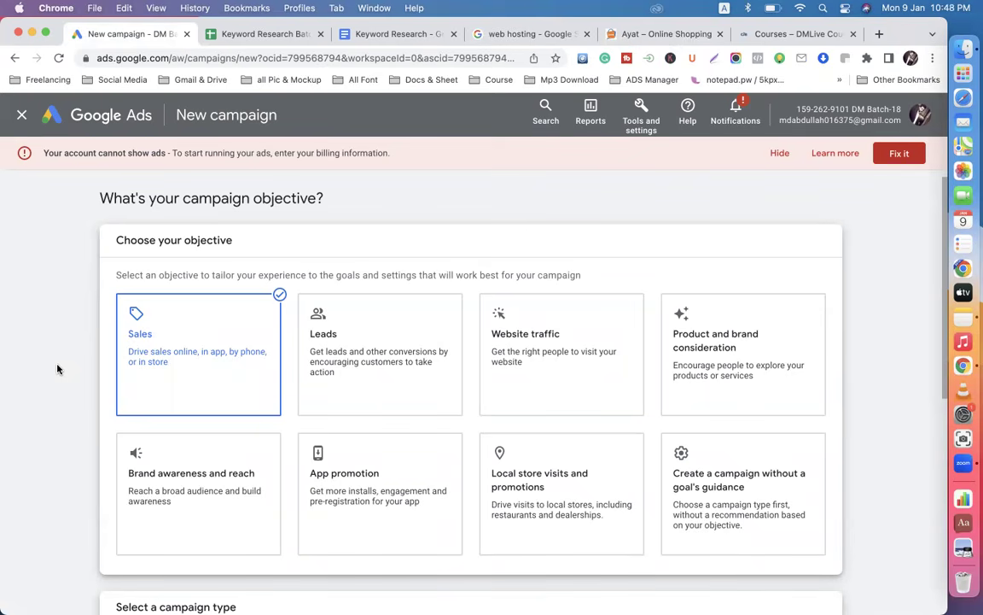
left_click(632, 34)
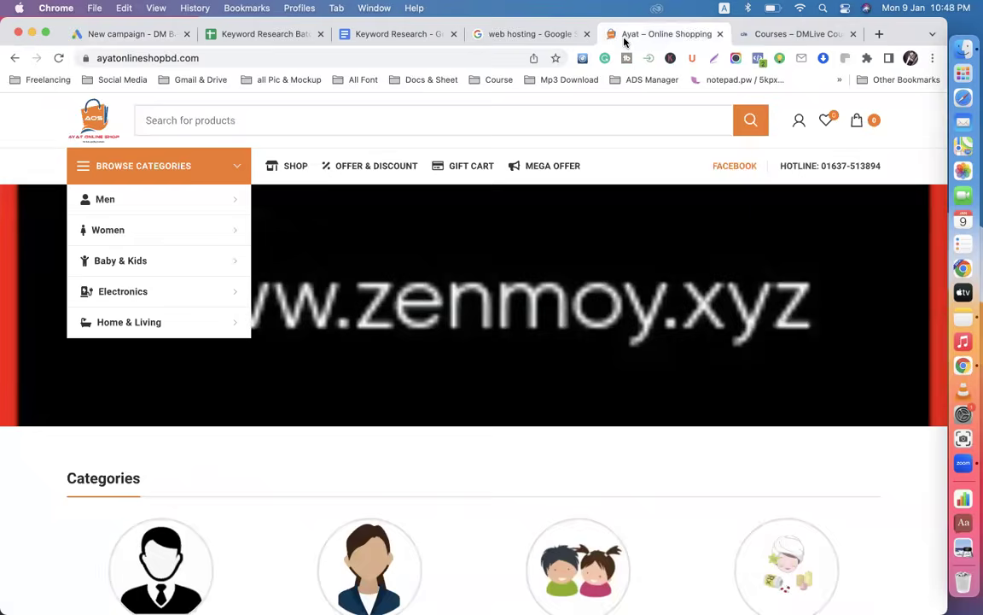
- Look through the Ayat online shop's products and the DMLive Course page, and return to the new campaign's objectives
scroll(494, 402, "down", 5)
scroll(494, 403, "down", 10)
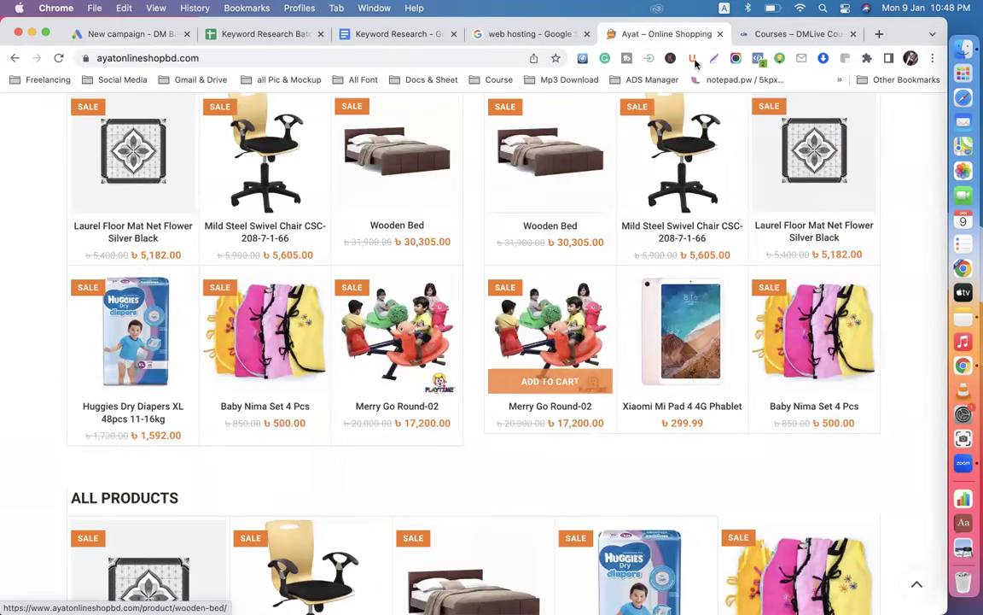
left_click(779, 34)
scroll(515, 316, "down", 1)
scroll(515, 316, "up", 1)
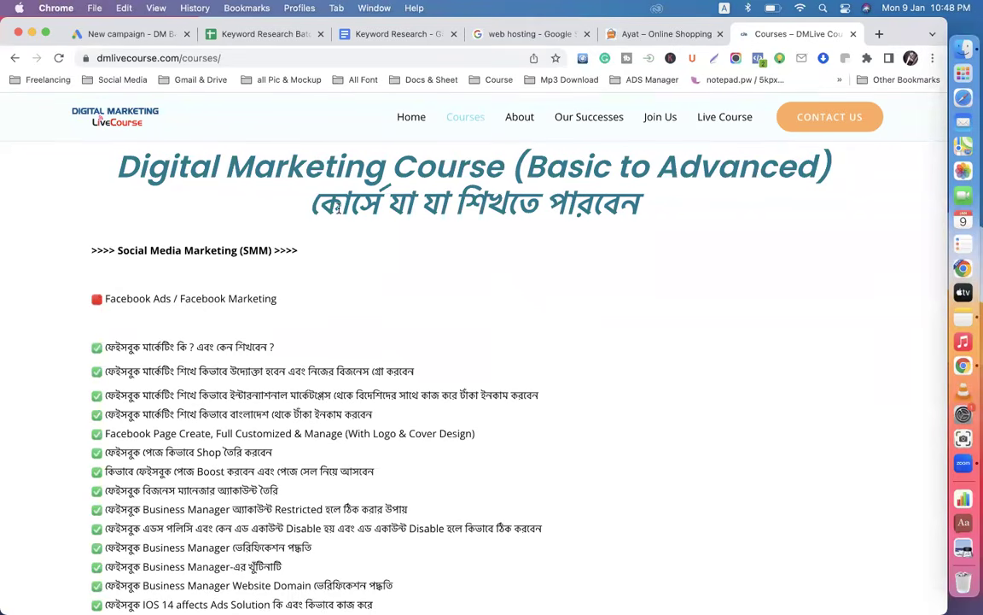
left_click(120, 39)
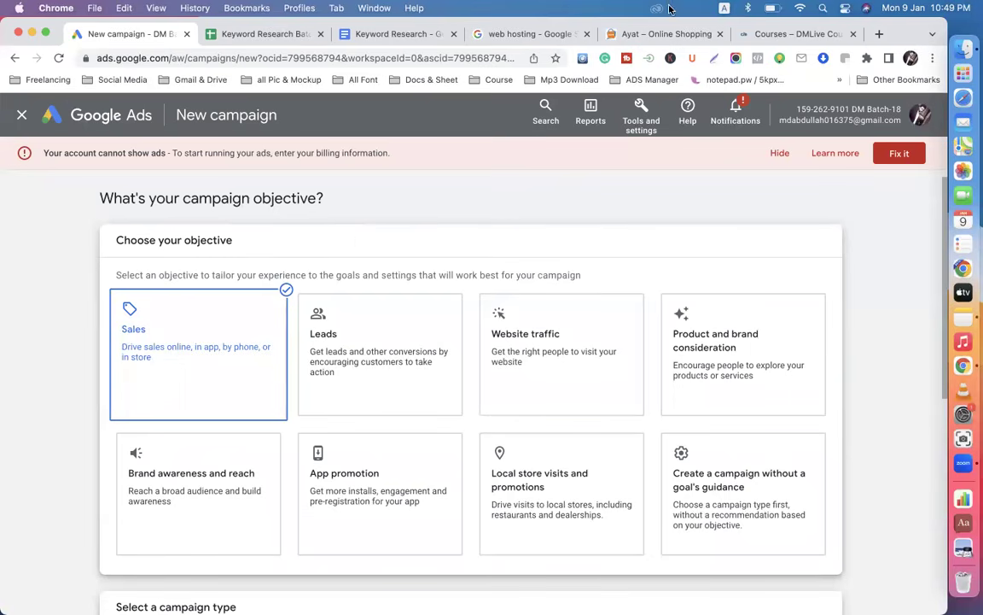
- Compare the Ayat online shop's product listings and the web hosting search results with the new campaign's objectives
left_click(597, 30)
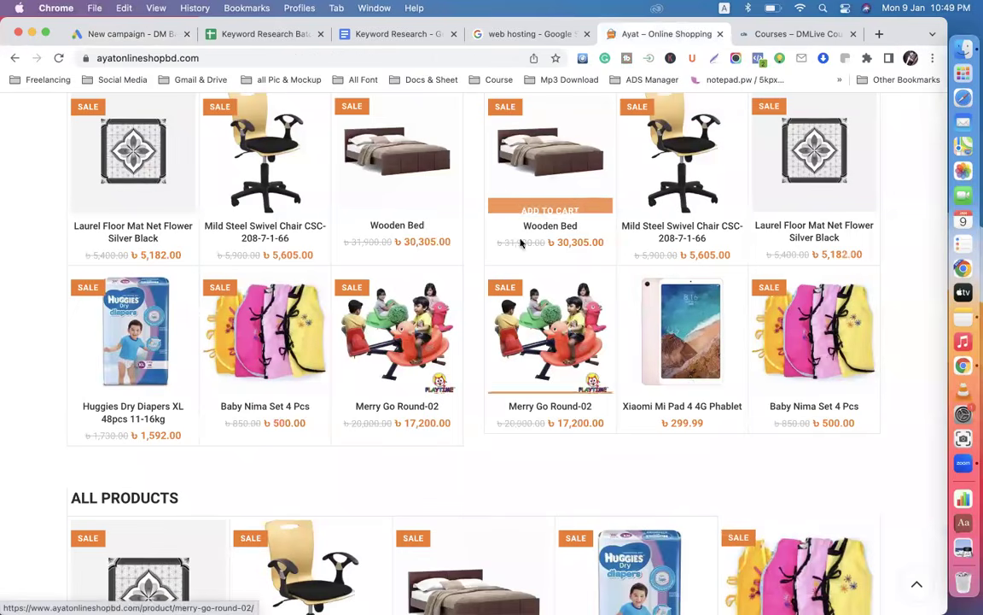
left_click(124, 34)
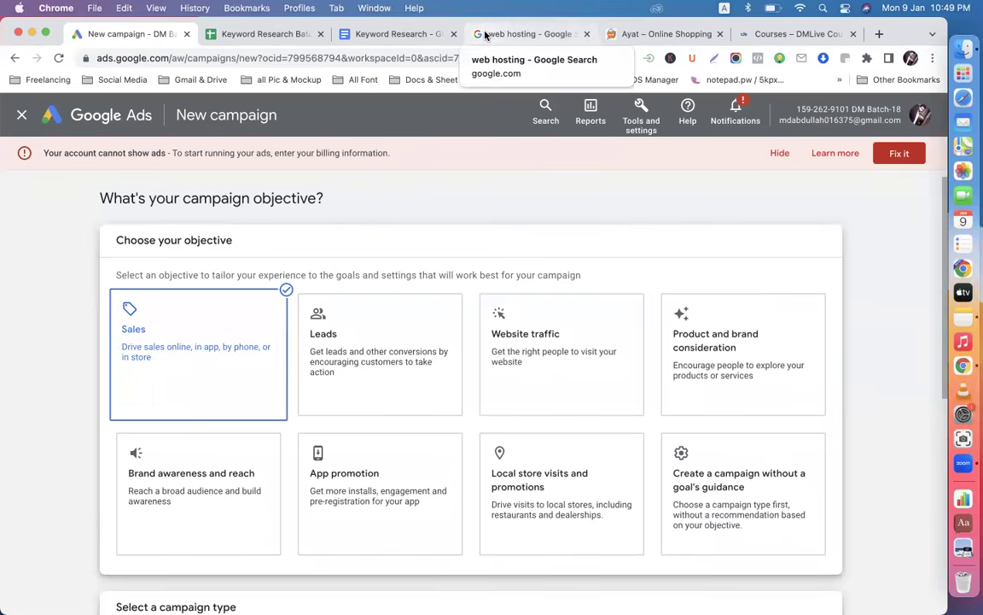
left_click(656, 35)
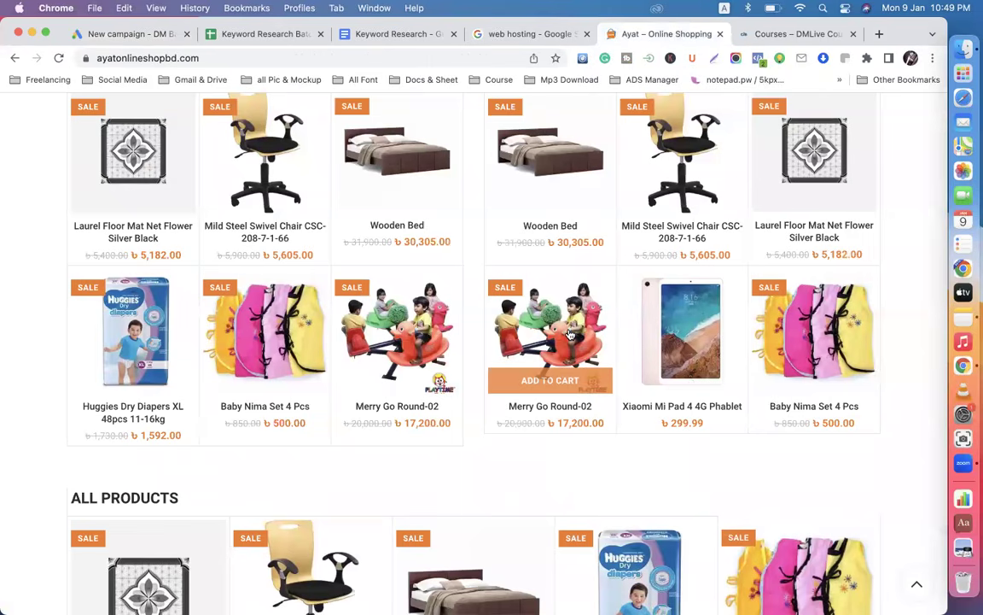
left_click(515, 36)
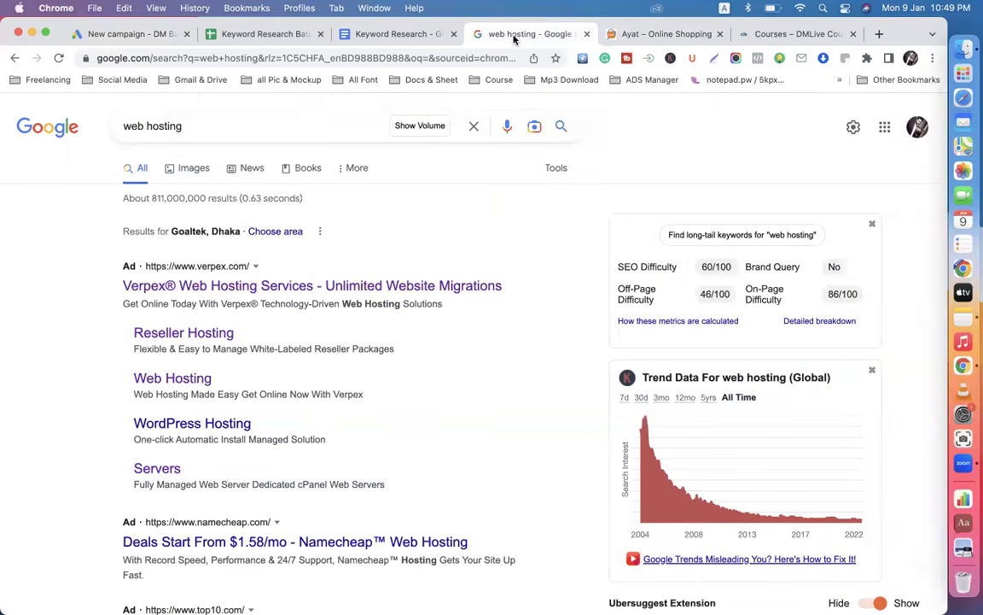
left_click(636, 35)
scroll(499, 409, "down", 1)
scroll(503, 405, "down", 5)
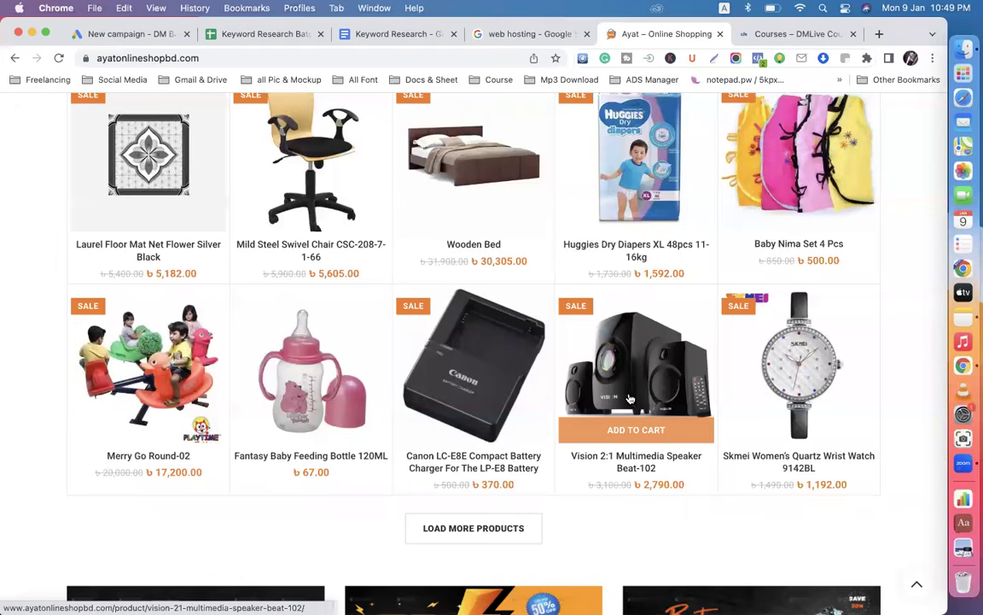
left_click(135, 36)
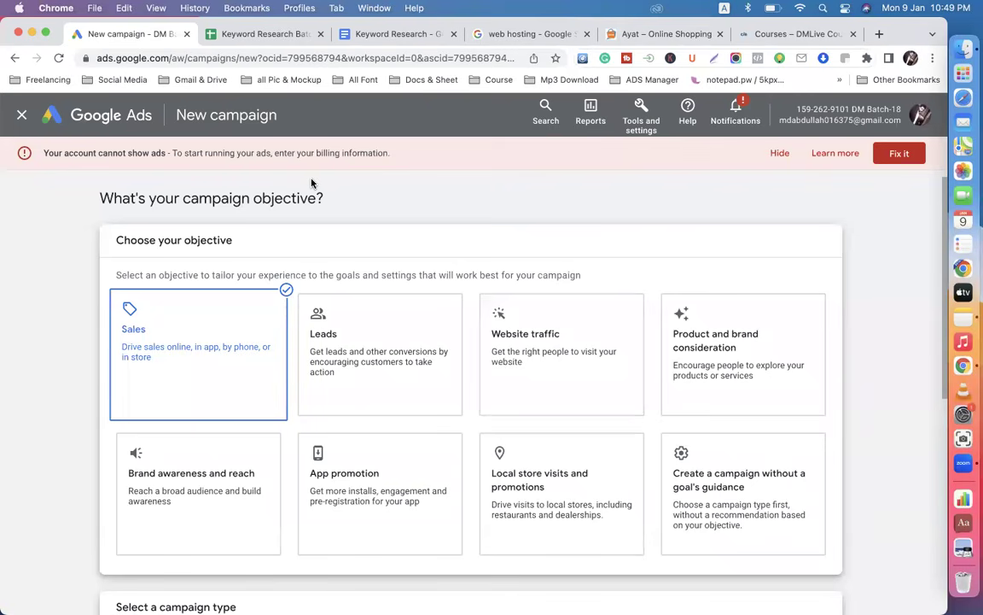
- Read through the DMLive Course website's course contents down to the Fiverr Marketplace section and relate them to the campaign objectives
left_click(769, 34)
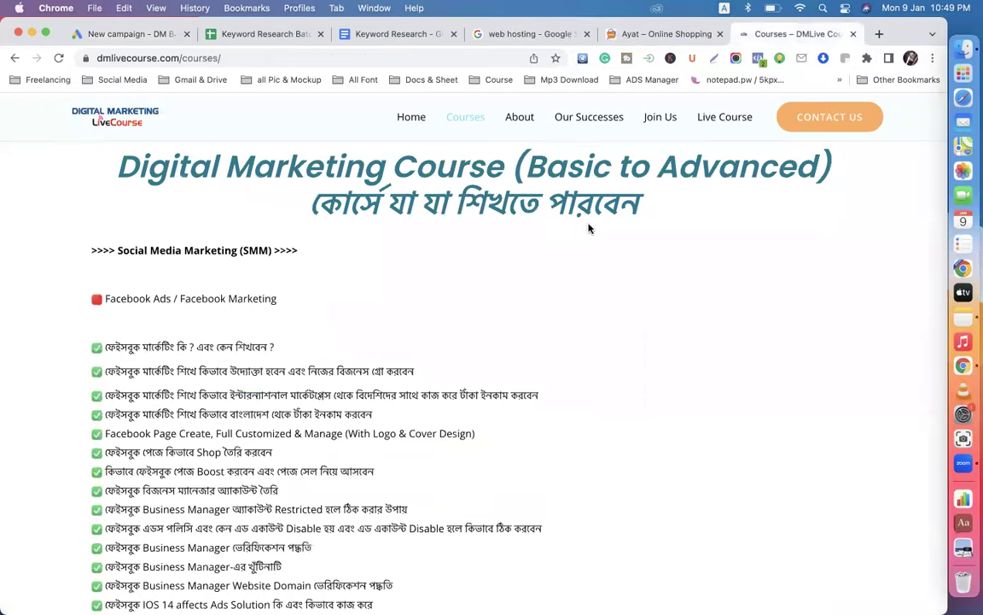
left_click(115, 36)
left_click(625, 313)
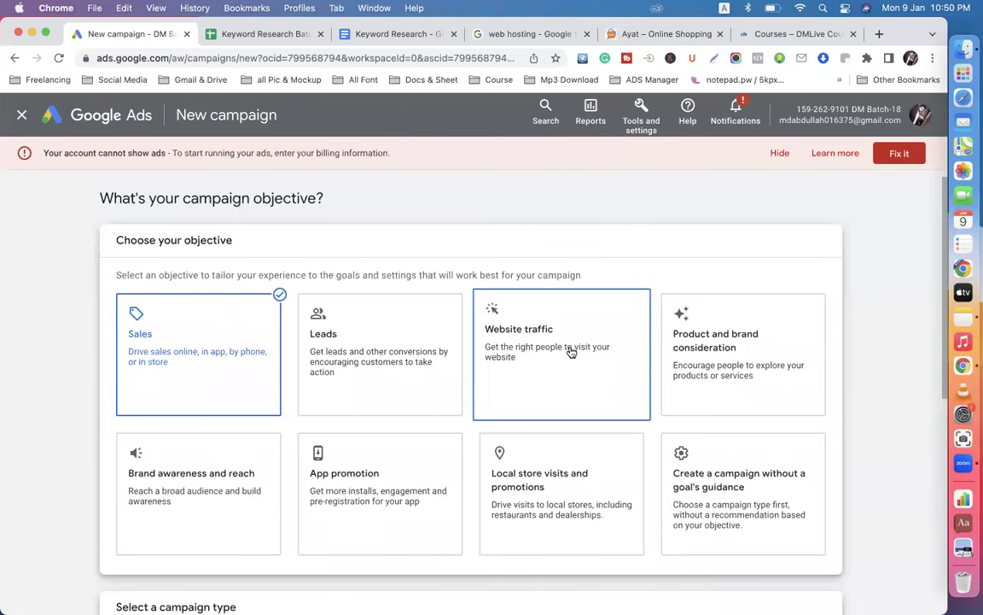
left_click(787, 33)
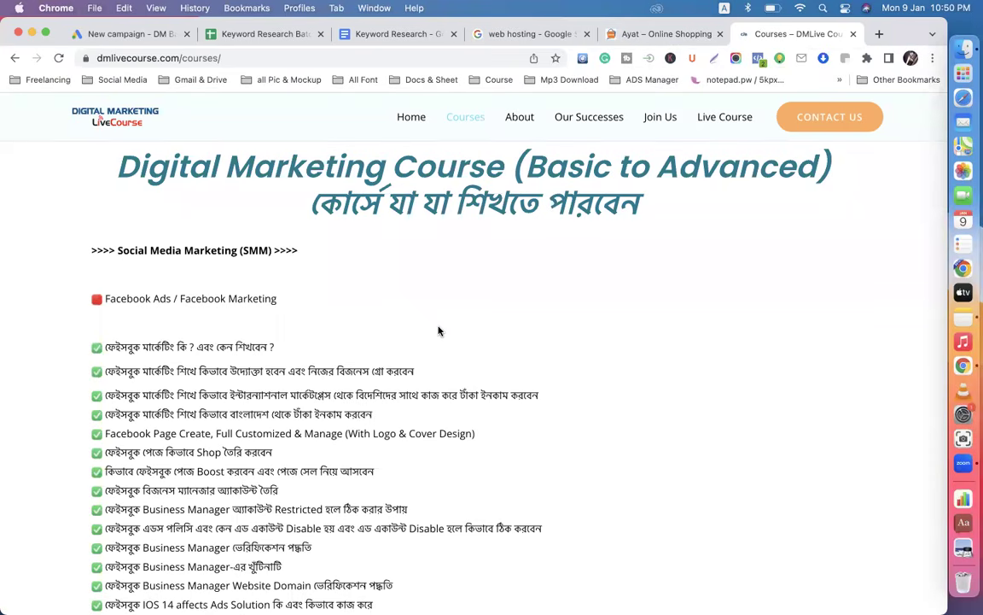
scroll(439, 331, "down", 10)
scroll(439, 332, "down", 15)
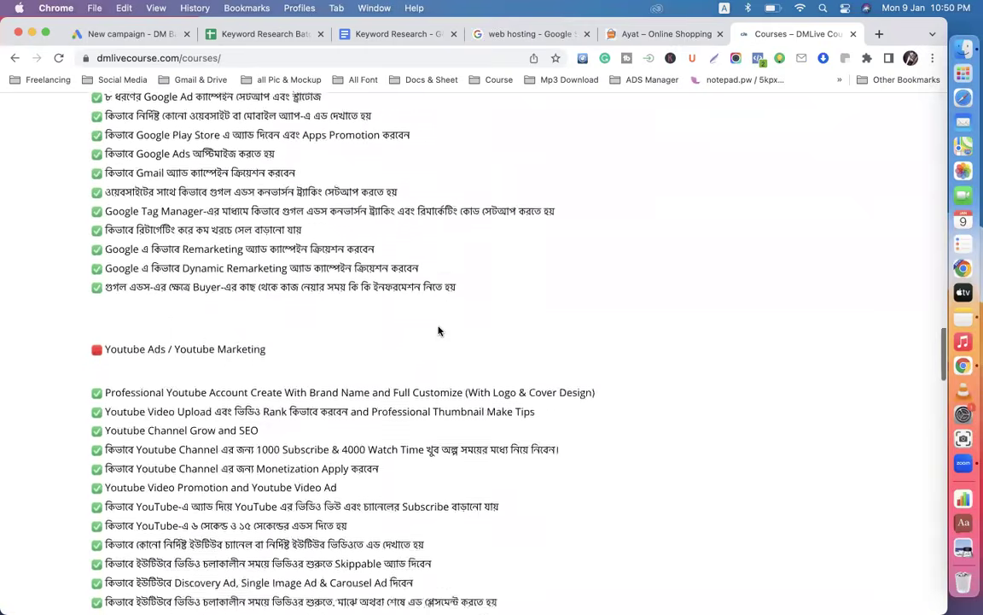
scroll(439, 331, "down", 15)
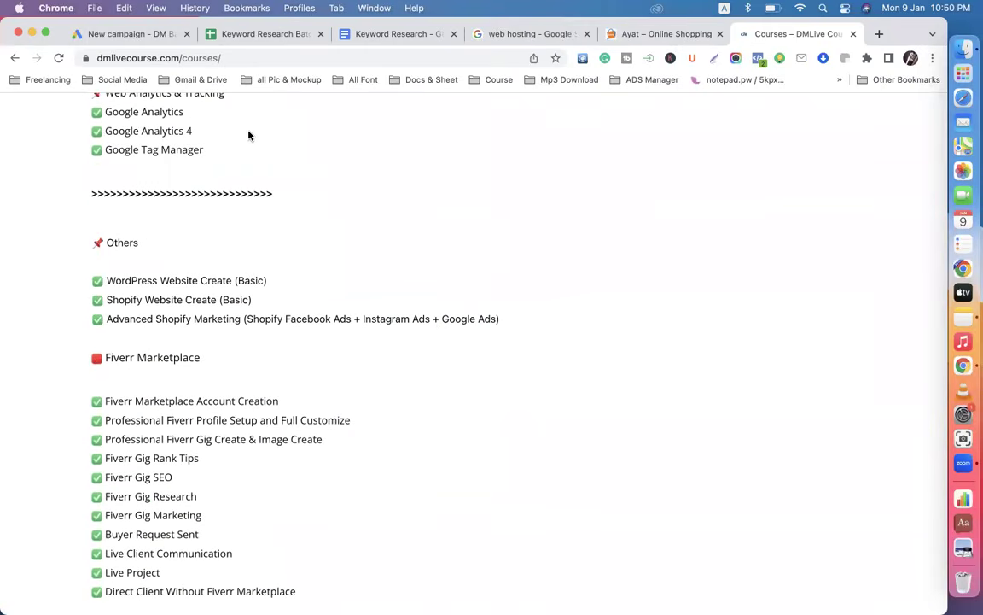
left_click(158, 37)
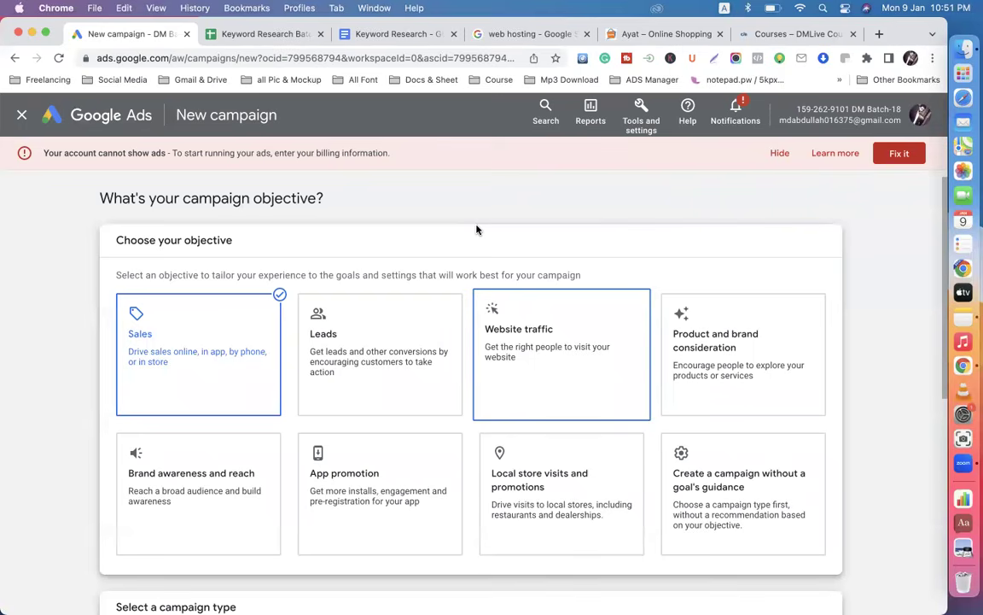
- Review the Ayat online shop's products once more and examine the objectives available for the new Google Ads campaign
left_click(640, 35)
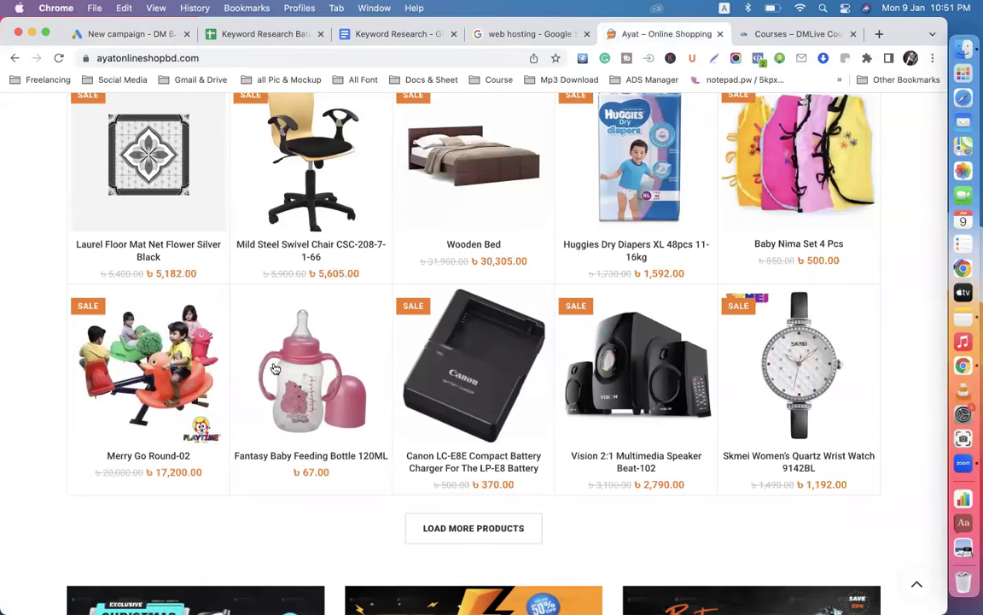
left_click(156, 34)
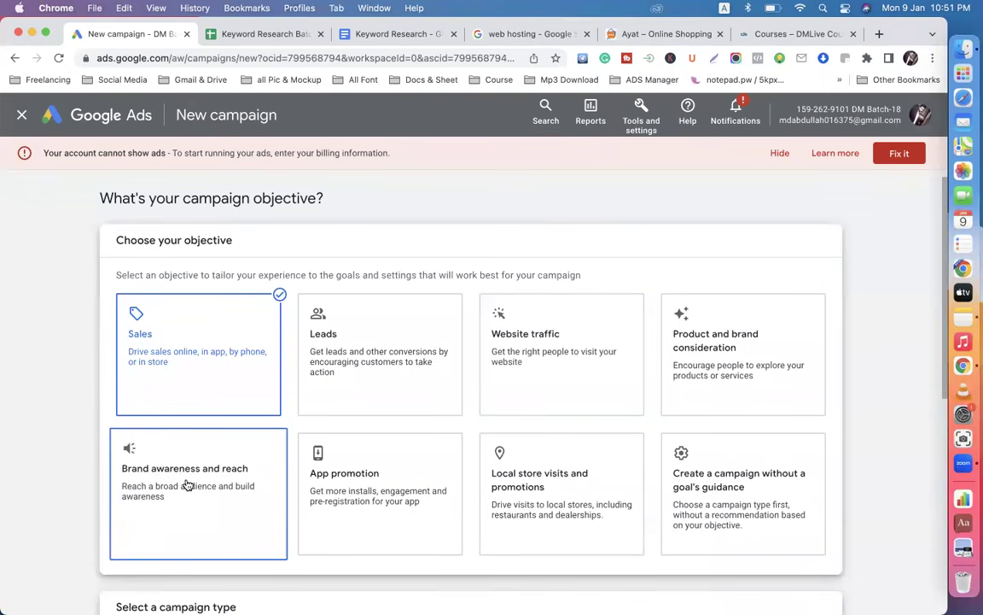
scroll(187, 485, "down", 2)
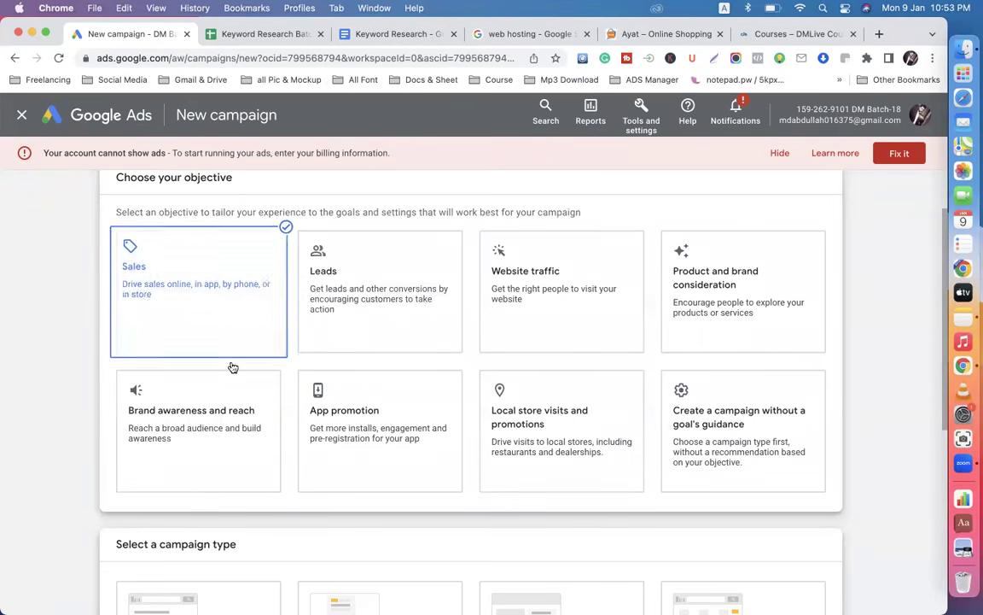
- In the Keyword Research document, add the line "Brand Awerness" below the exact match keywords
left_click(395, 34)
scroll(397, 330, "down", 3)
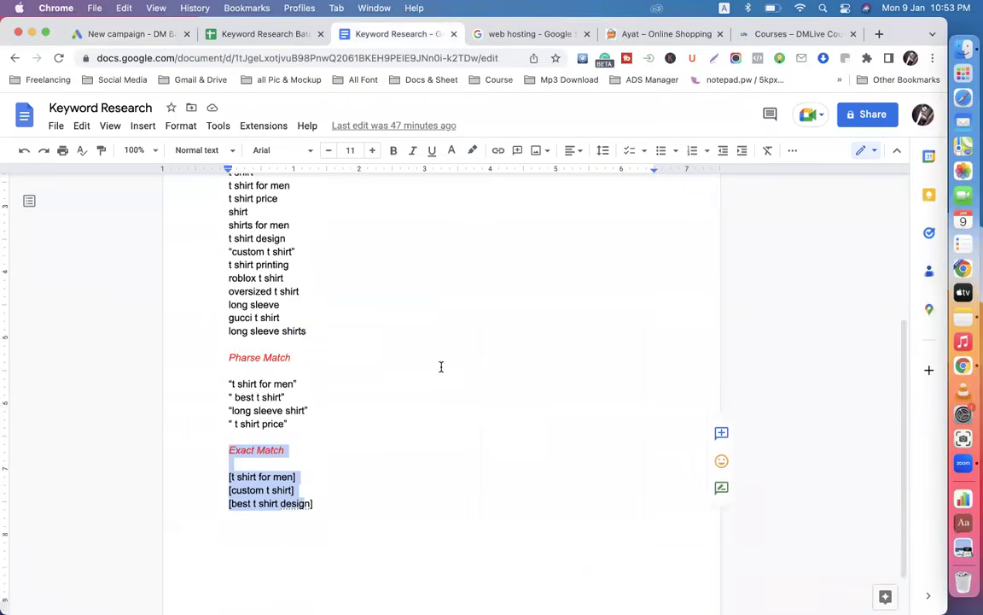
left_click(367, 474)
key("Return")
key("Return")
type("Brand Awerness")
key("Return")
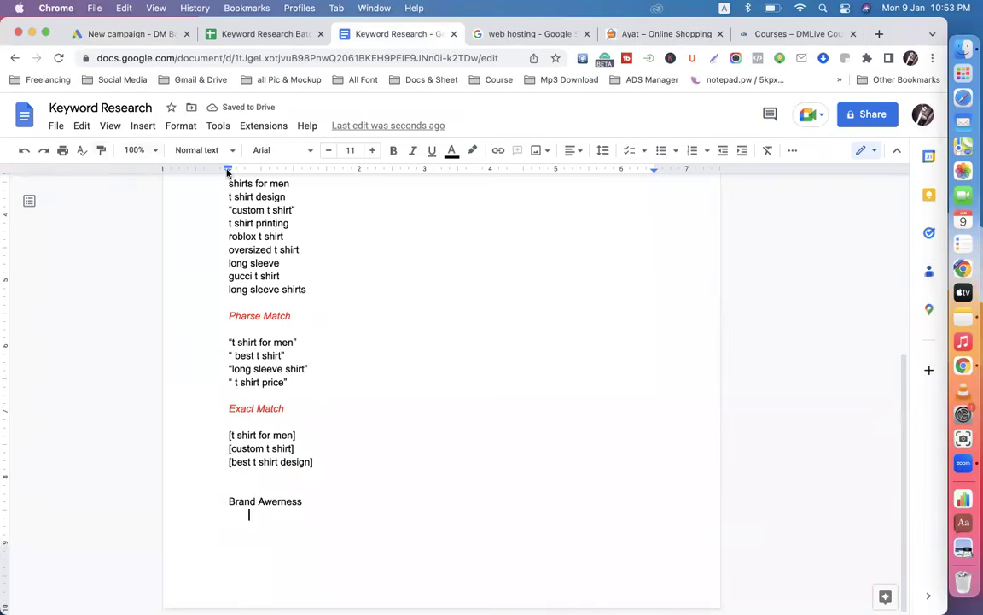
- Insert a downward arrow special character on the line below "Brand Awerness", without any stray symbol beside it
left_click(143, 127)
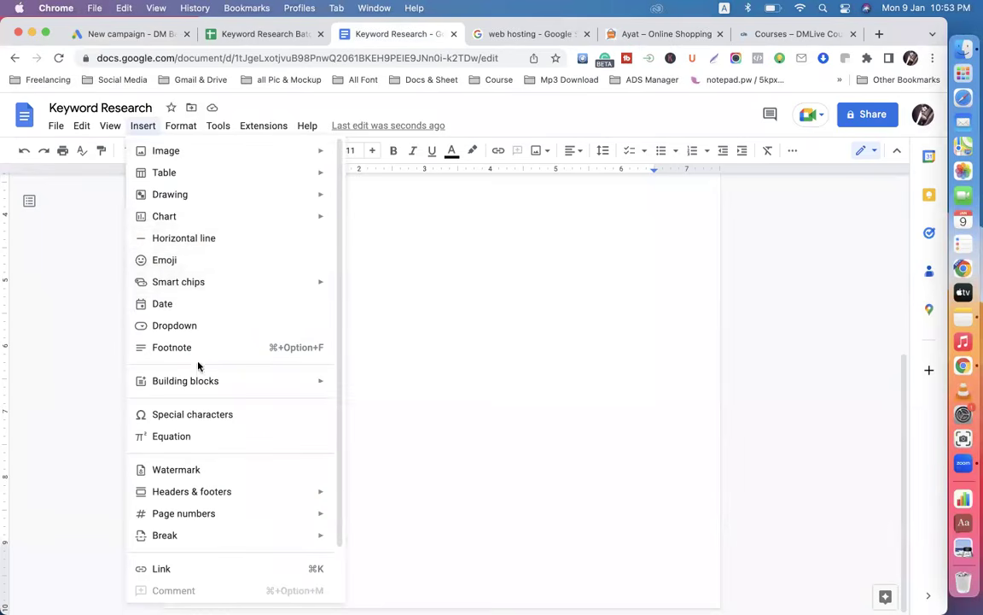
left_click(254, 417)
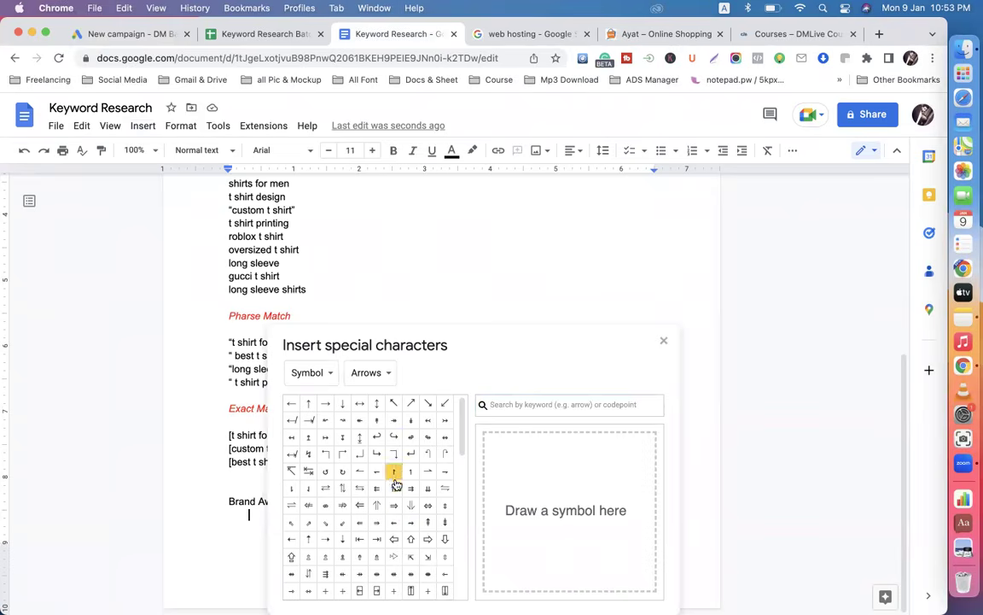
left_click(444, 540)
left_click(178, 478)
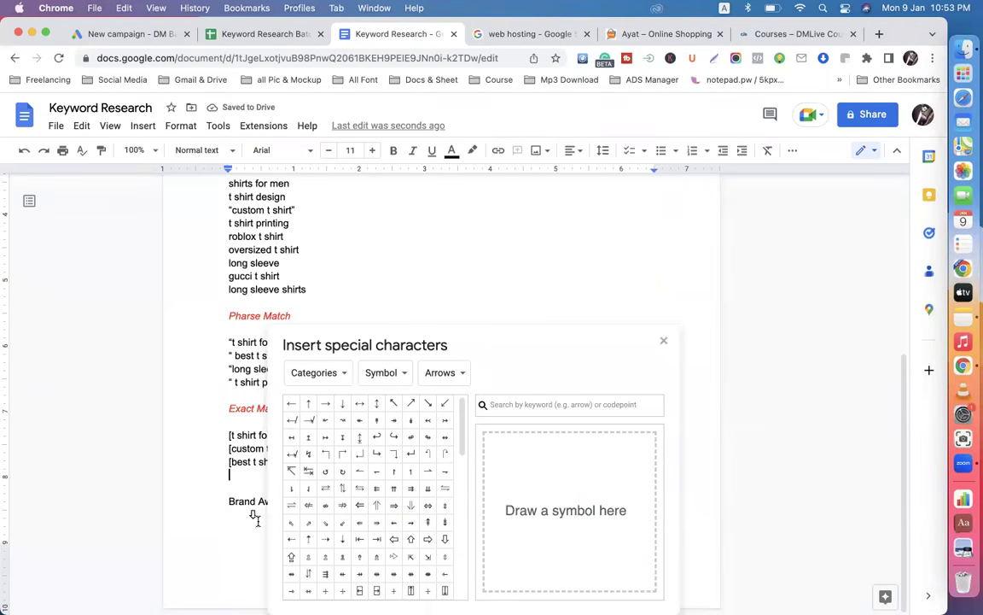
left_click_drag(542, 346, 634, 242)
key("Return")
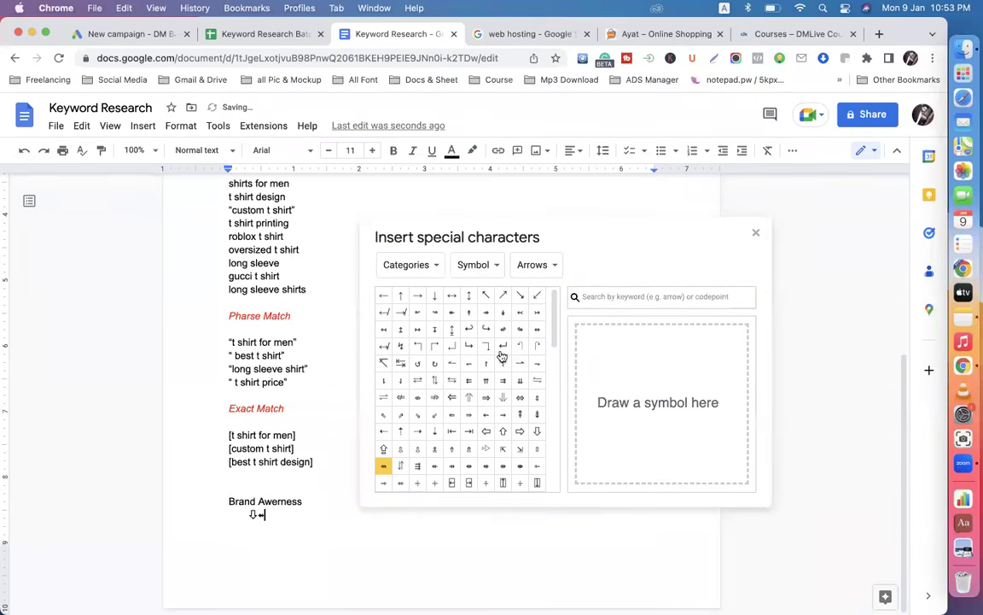
left_click(756, 235)
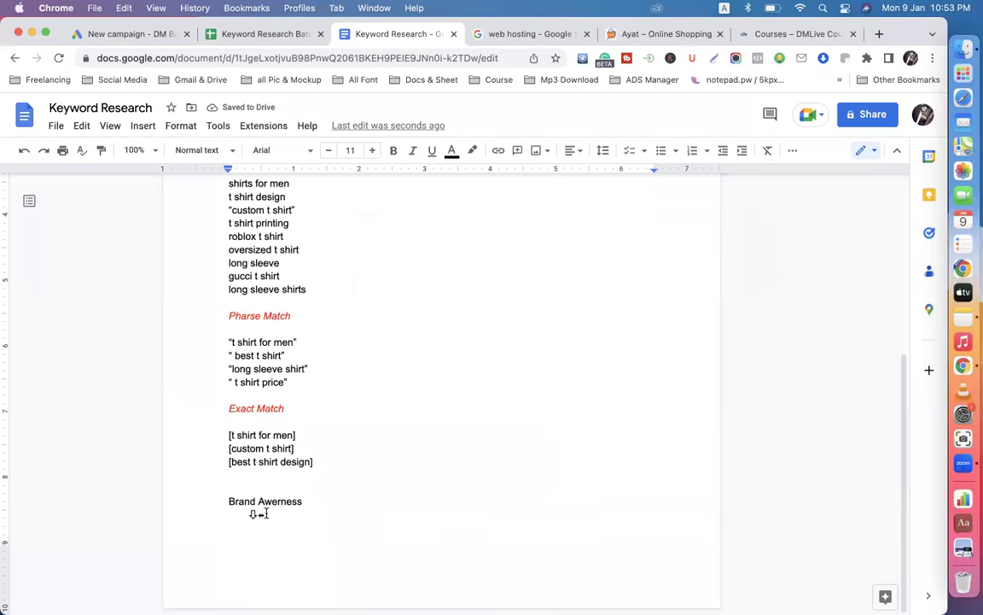
key("BackSpace")
key("Return")
- Add the heading "Sales Funnel" above the brand awareness line, separated by a blank line, and format it bold and red
left_click(230, 487)
type("Sales Funnel")
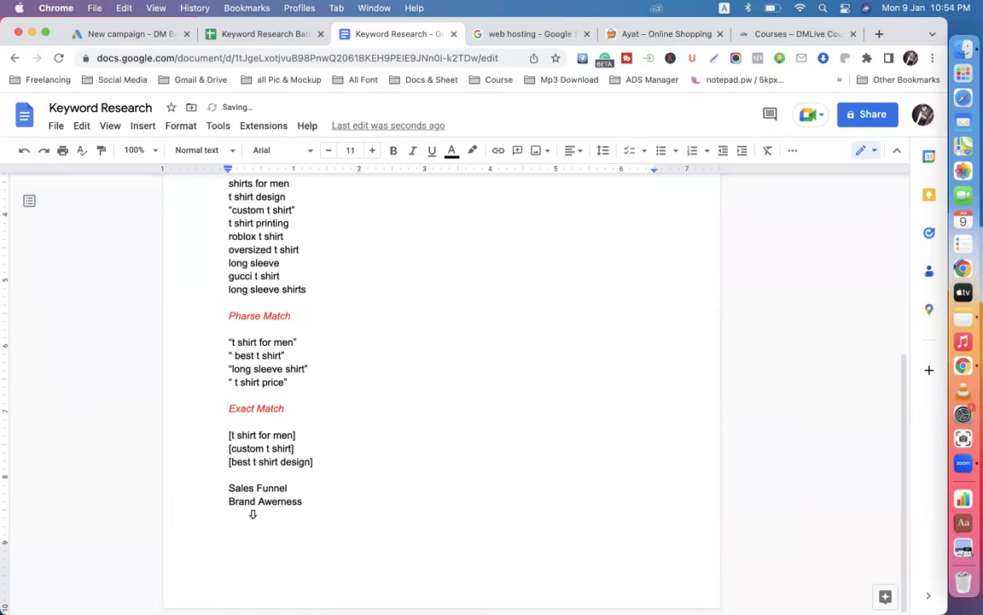
key("Return")
left_click_drag(294, 486, 223, 486)
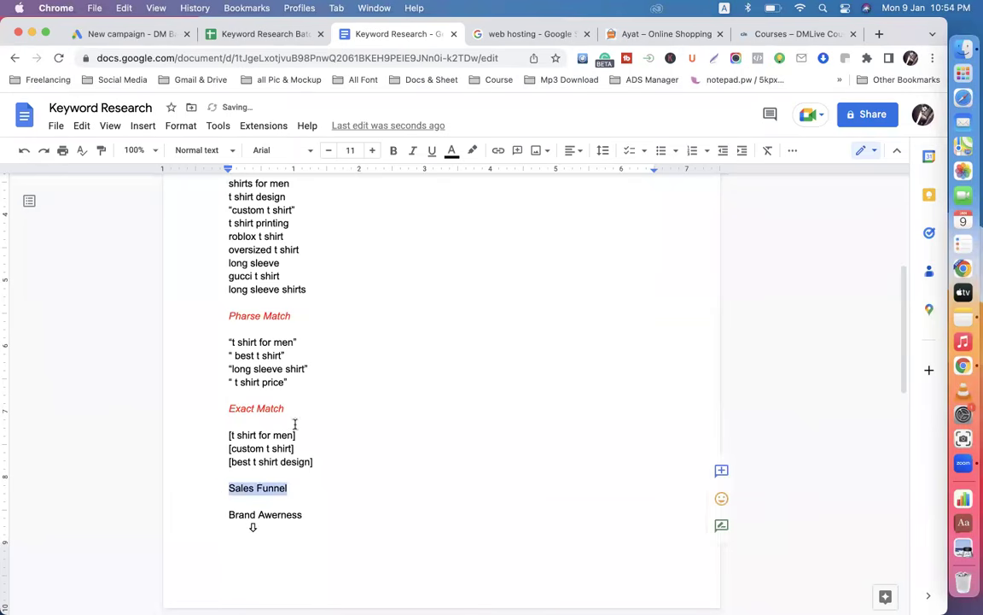
left_click(396, 152)
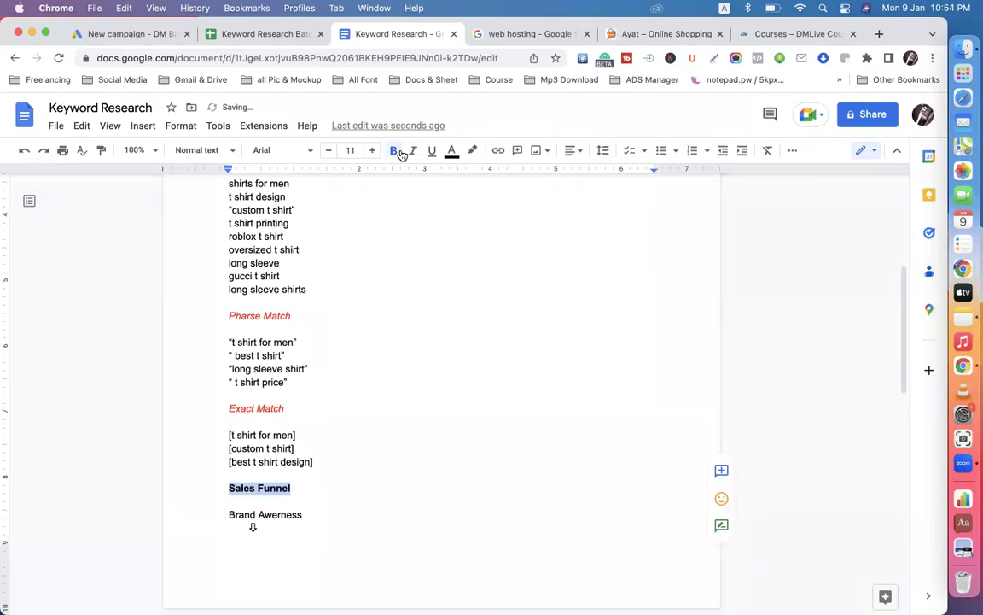
left_click(451, 154)
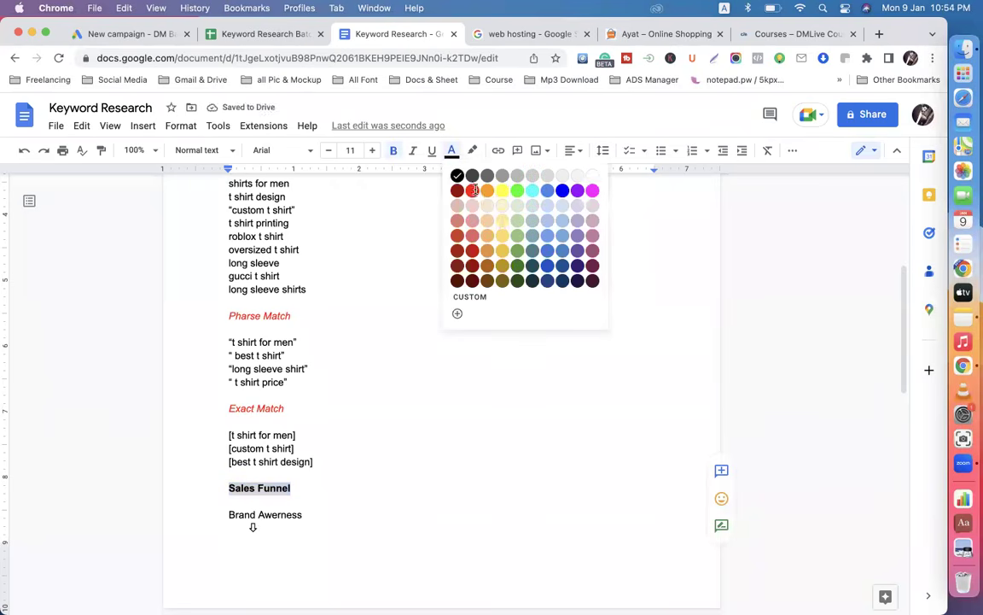
left_click(473, 189)
- Correct the misspelled word so the line reads "Brand Awareness", and start a new page after the arrow
left_click(307, 516)
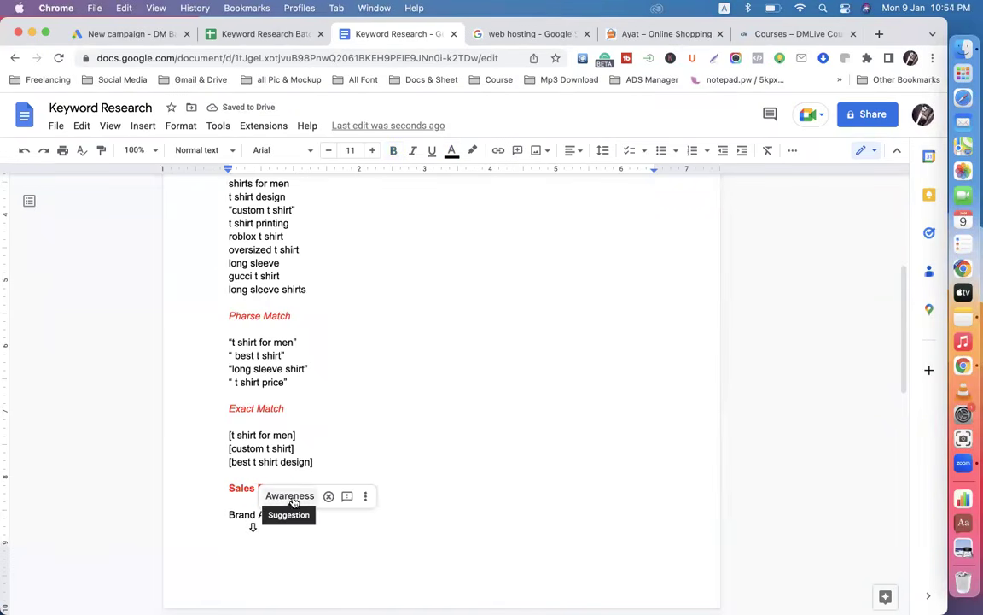
left_click(289, 496)
key("super+Return")
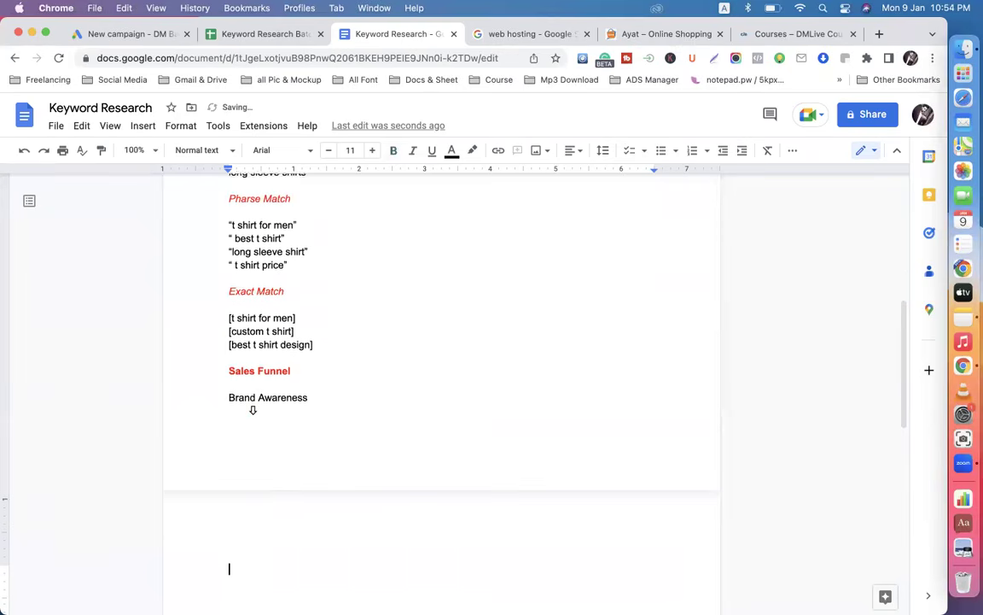
- Move the Sales Funnel section down onto the next page and go back to the Google Ads campaign objectives
left_click(230, 370)
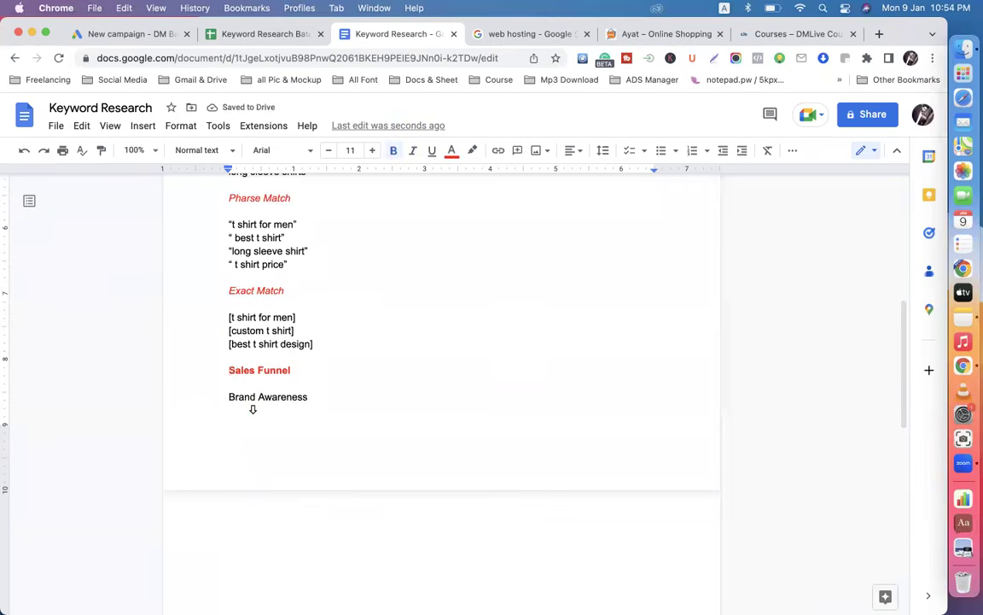
key("Return")
key("Return")
key("Return")
key("Return")
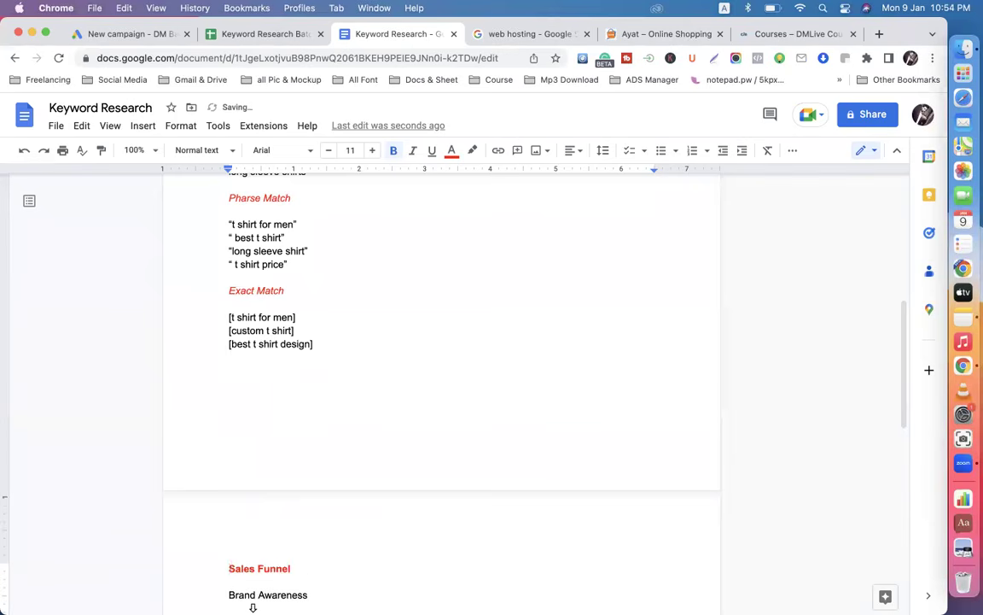
scroll(311, 366, "down", 5)
left_click(251, 394)
key("Return")
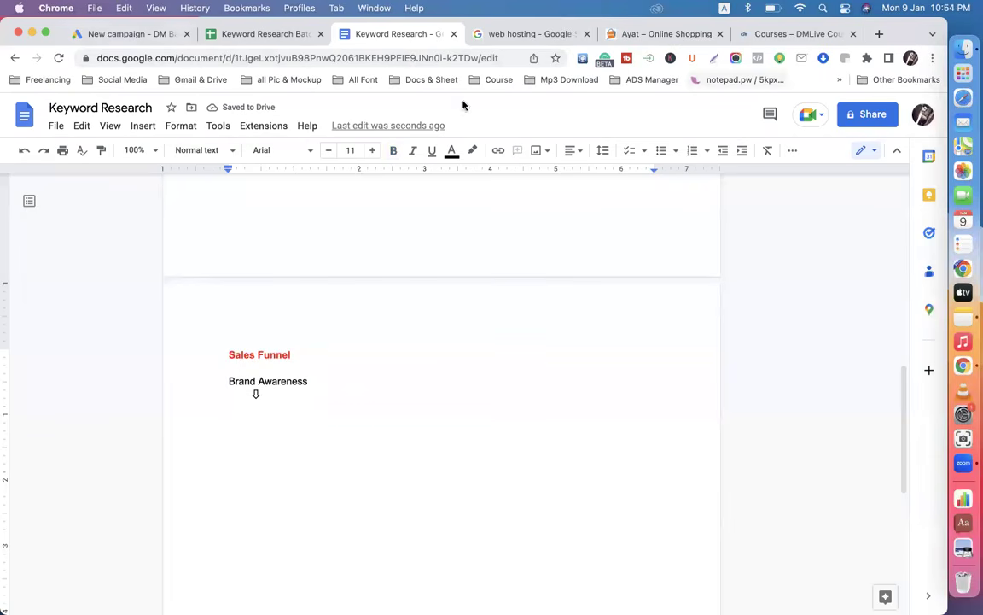
left_click(162, 34)
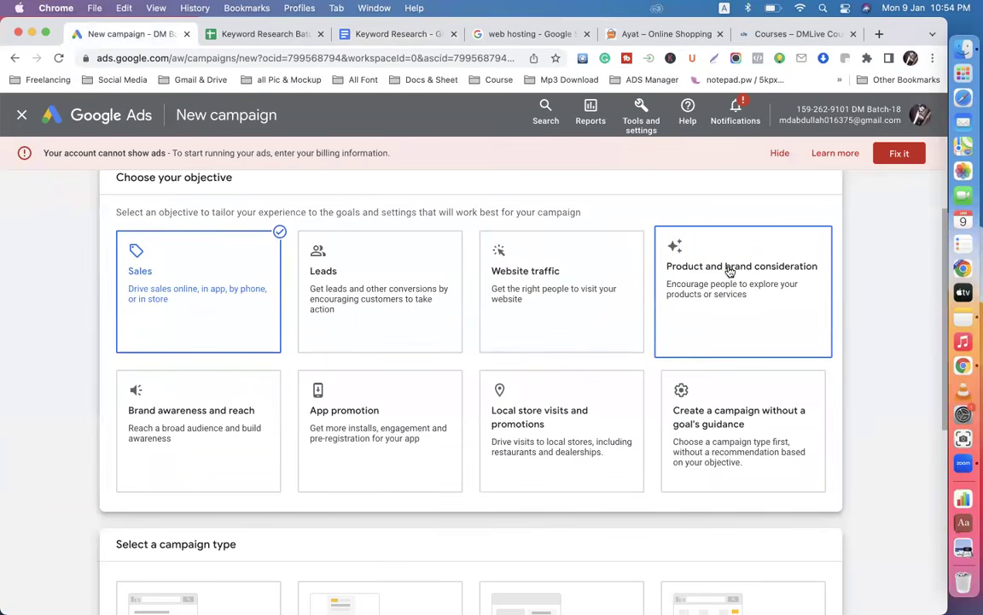
- Add the line "Product and Brand Consideration" below the arrow in the Keyword Research notes document
left_click(402, 36)
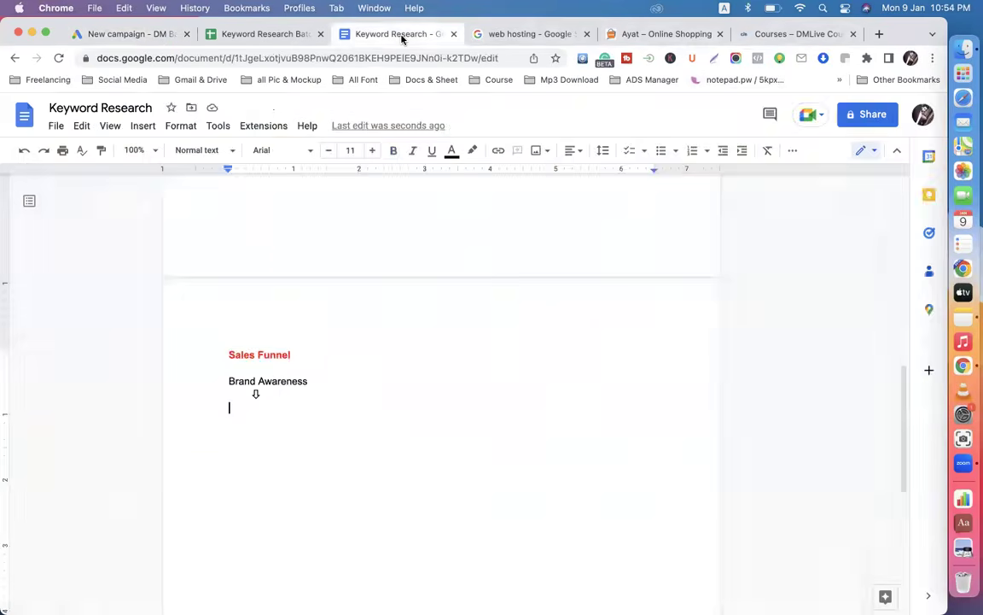
type("Product ")
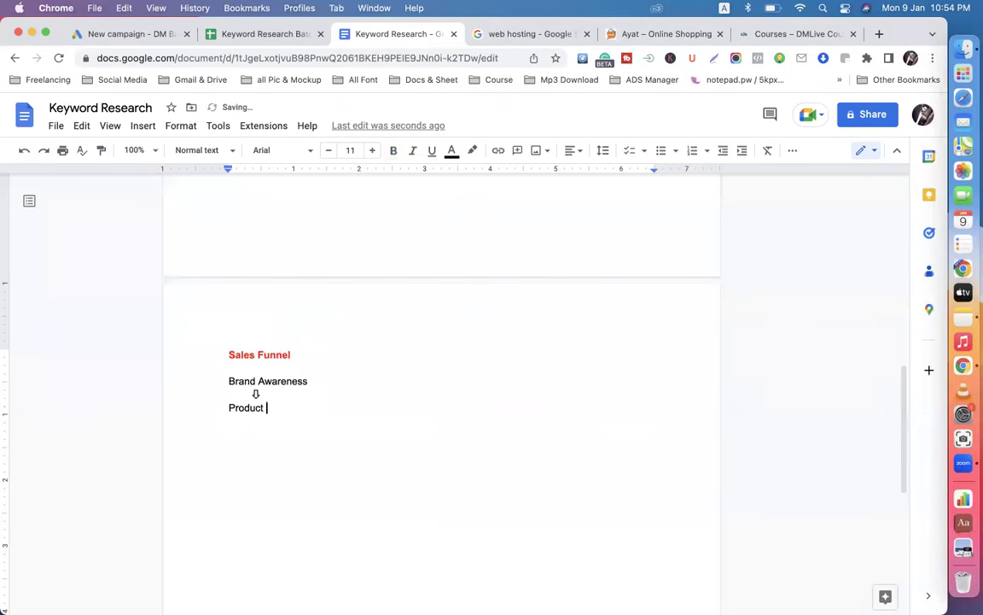
type("and Brand Consideration")
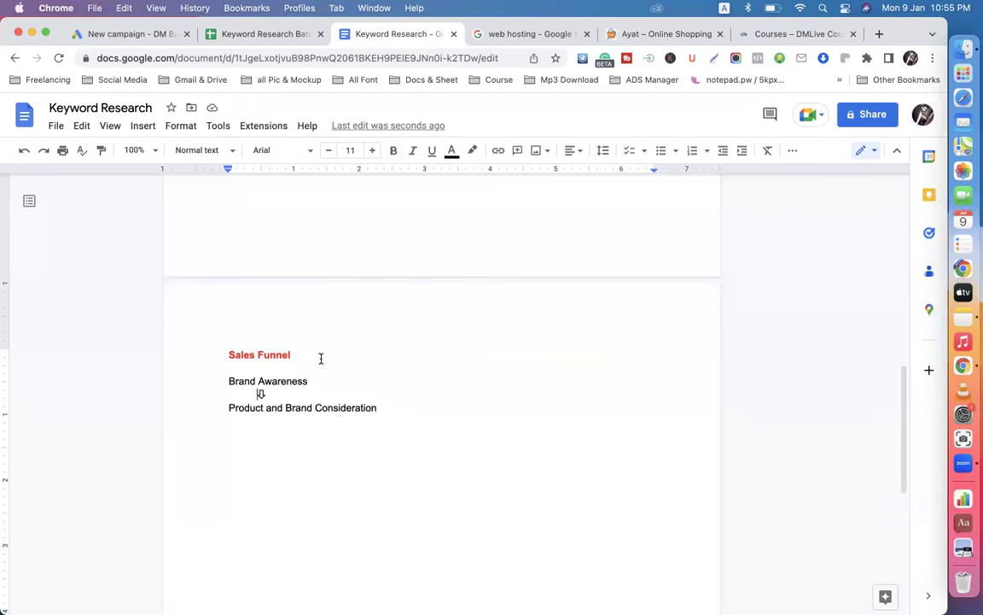
left_click_drag(311, 383, 229, 377)
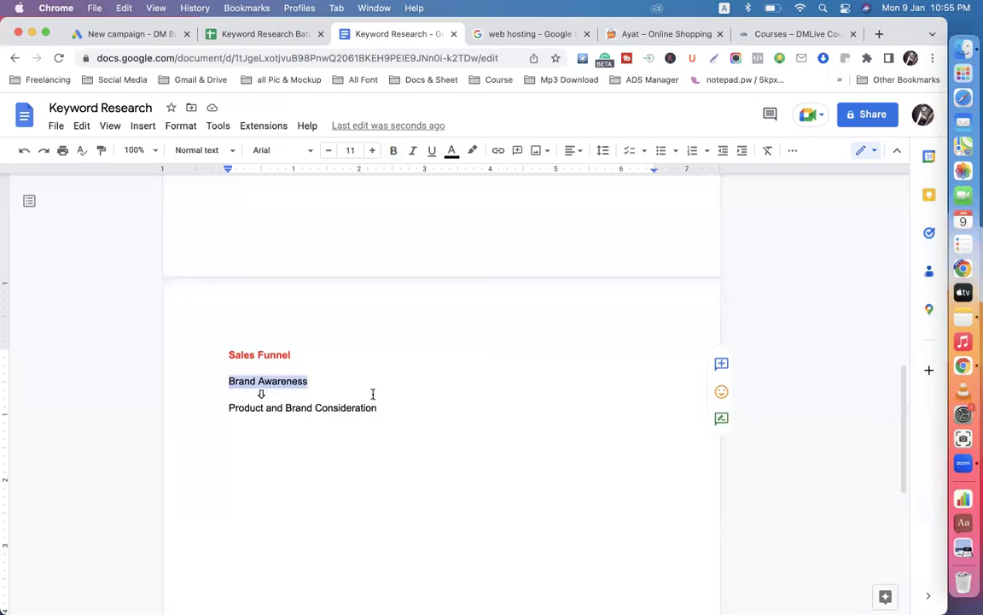
left_click_drag(383, 407, 228, 408)
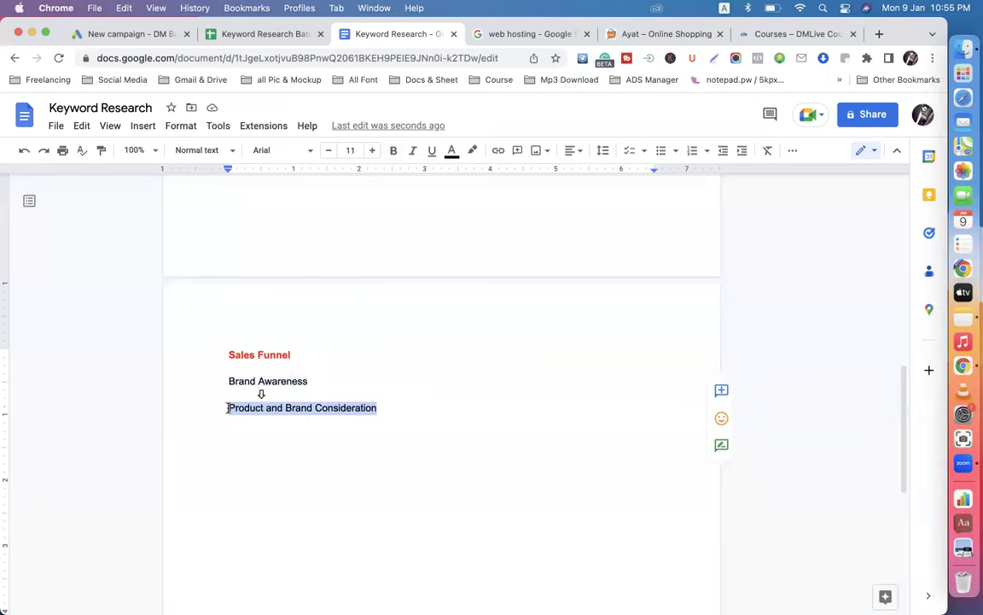
left_click(384, 408)
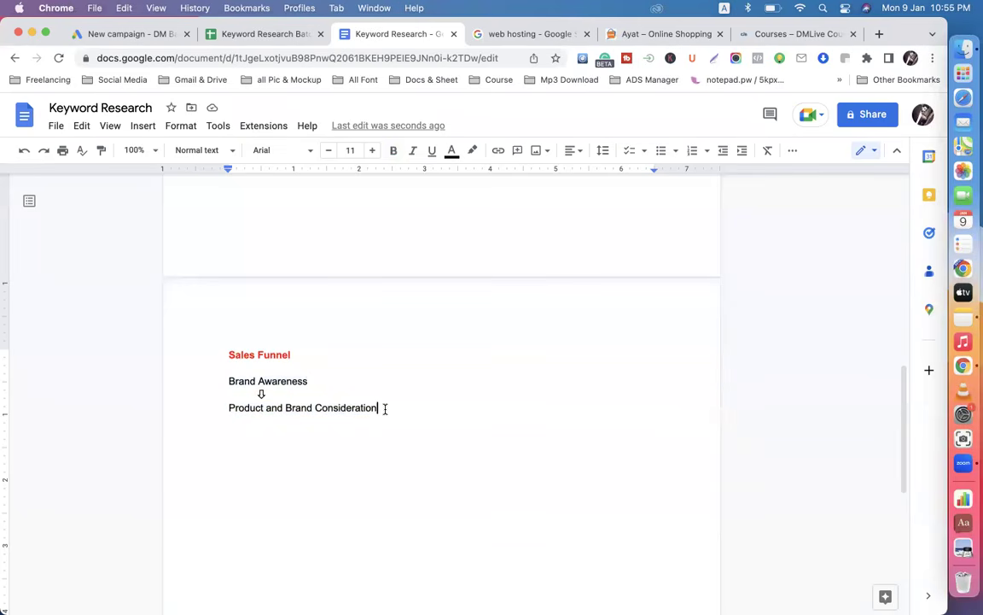
- Copy the down arrow under "Product and Brand Consideration" and add the line "Website traffic" beneath it
double_click(262, 392)
key("super+c")
key("Return")
key("super+v")
key("BackSpace")
left_click(295, 418)
key("Return")
type("Website traffic")
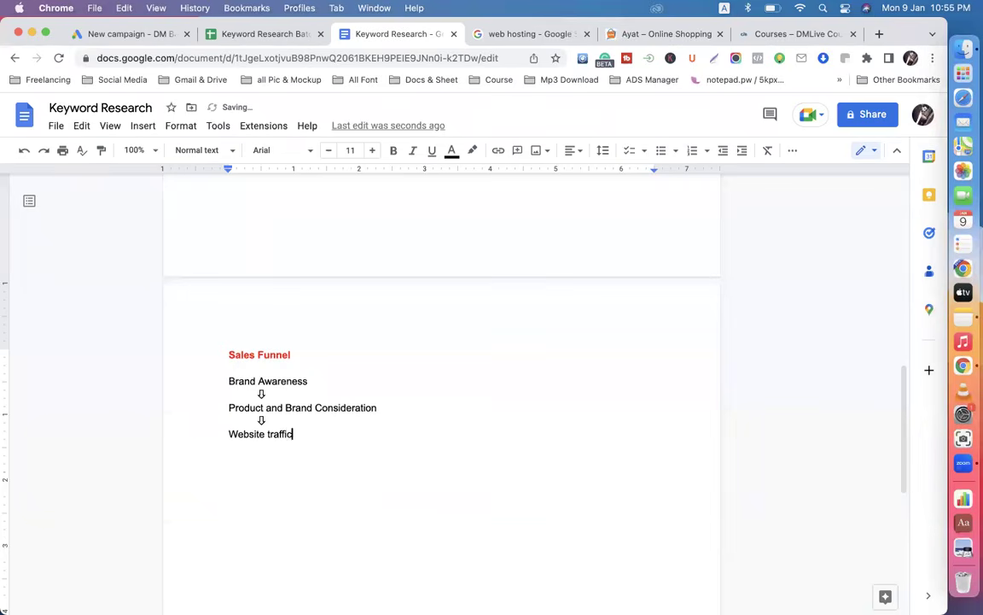
- Capitalize the second word so the line reads "Website Traffic", and place a copy of the down arrow on the line below
left_click(269, 434)
key("BackSpace")
type("T")
left_click(307, 438)
key("Return")
left_click_drag(267, 421, 255, 421)
key("super+c")
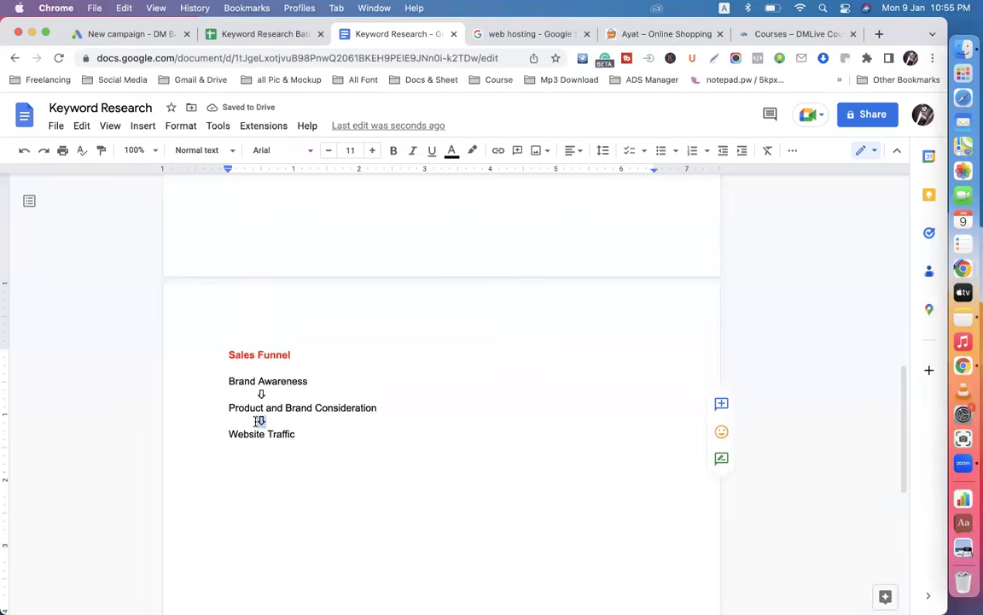
left_click(302, 436)
key("Return")
key("super+v")
key("Left")
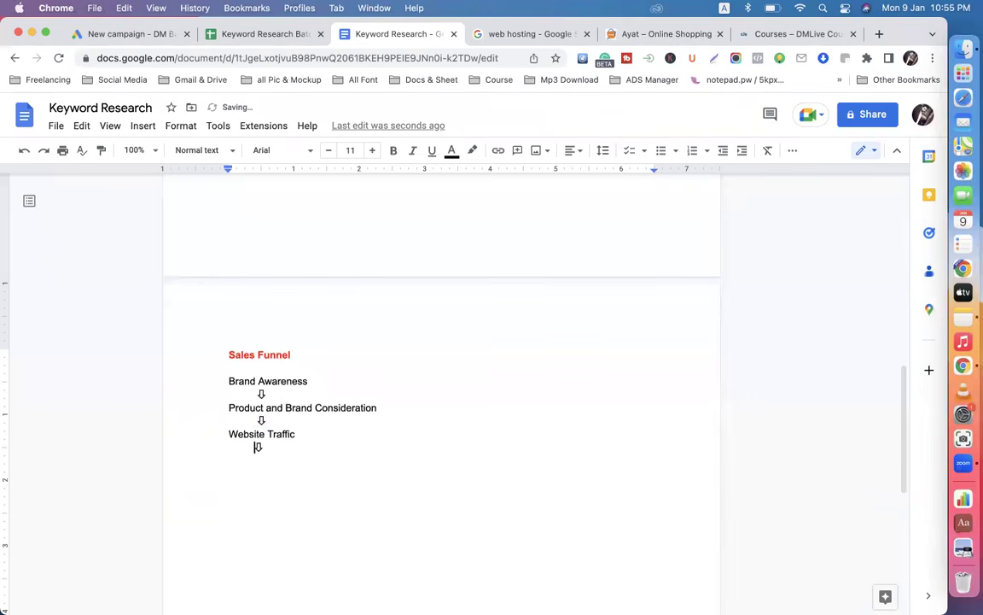
- Compare the Ayat online shop's products and categories with the Google Ads objectives and the funnel stages in the notes
left_click(638, 33)
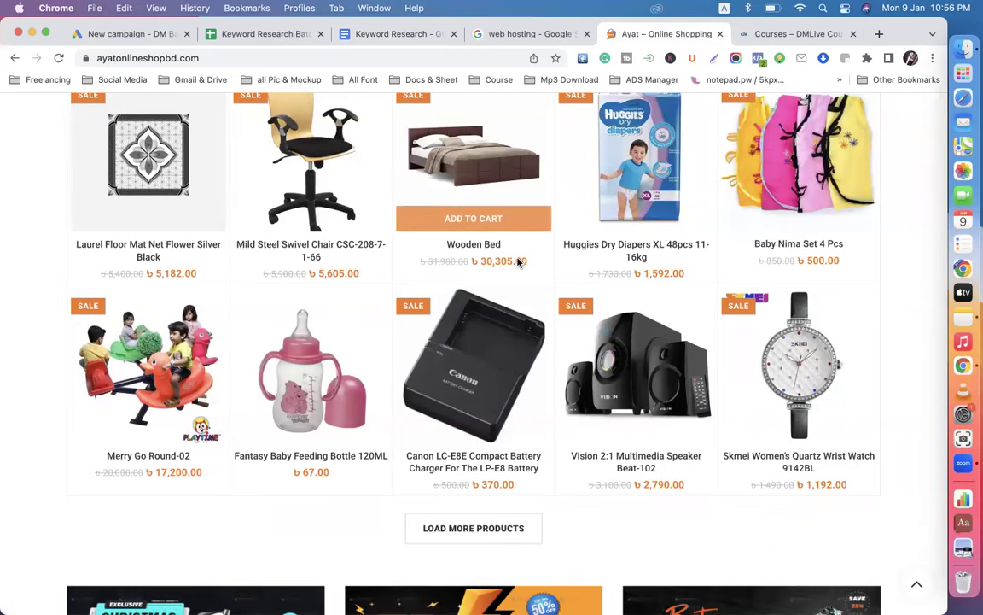
left_click(105, 35)
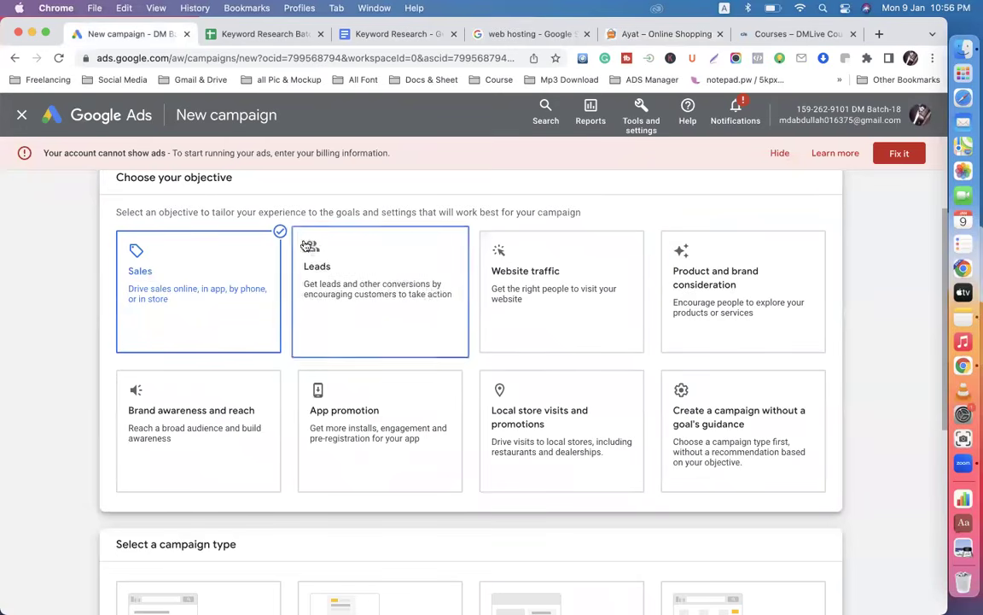
left_click(270, 35)
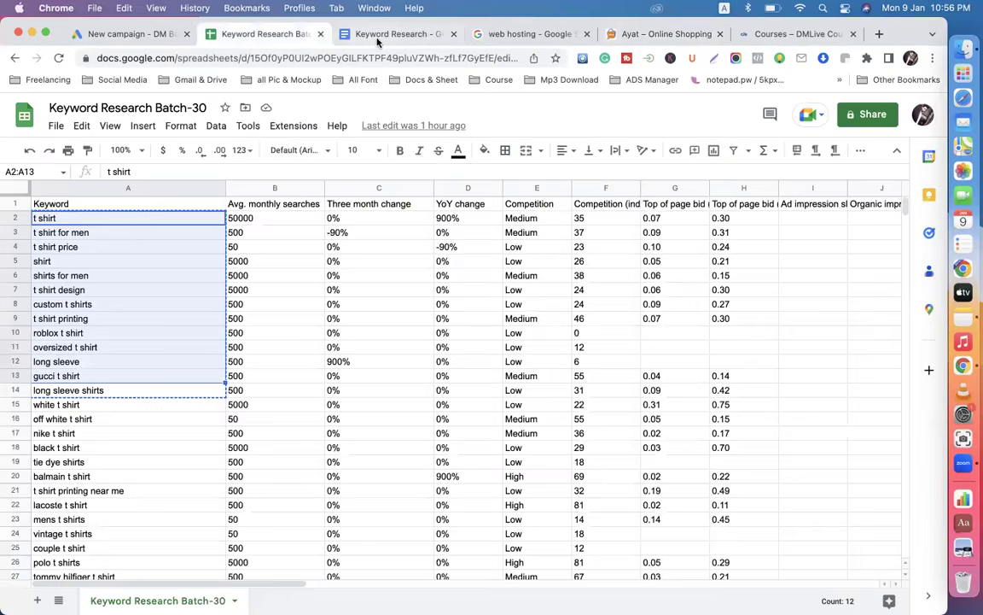
left_click(372, 37)
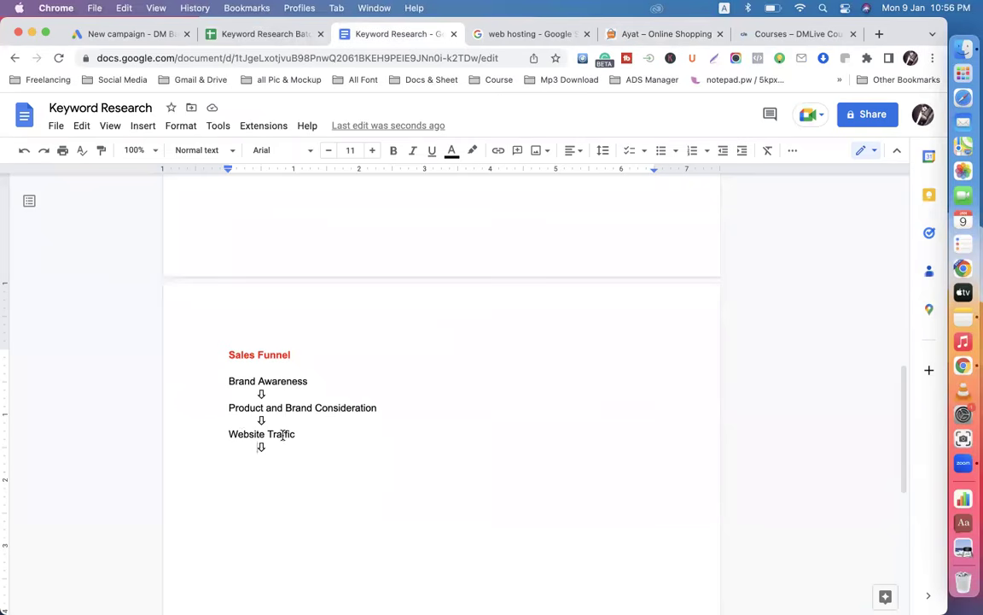
left_click(627, 34)
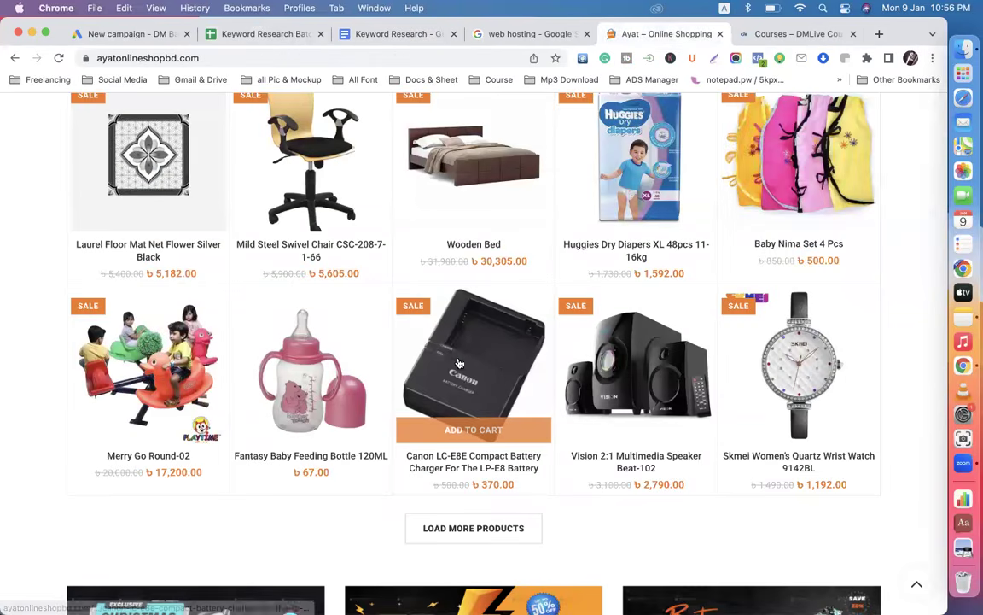
scroll(459, 363, "up", 15)
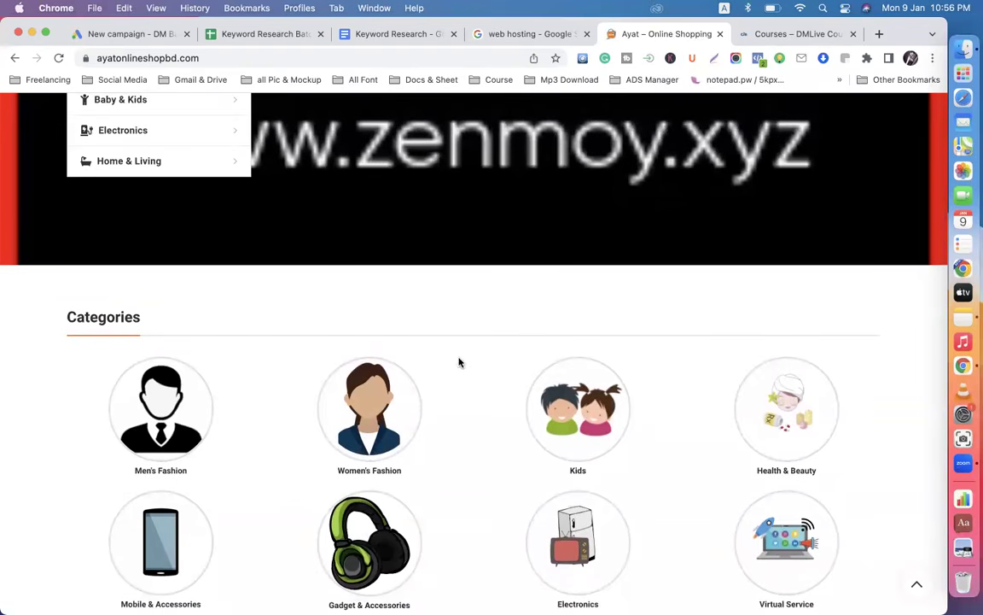
left_click(380, 36)
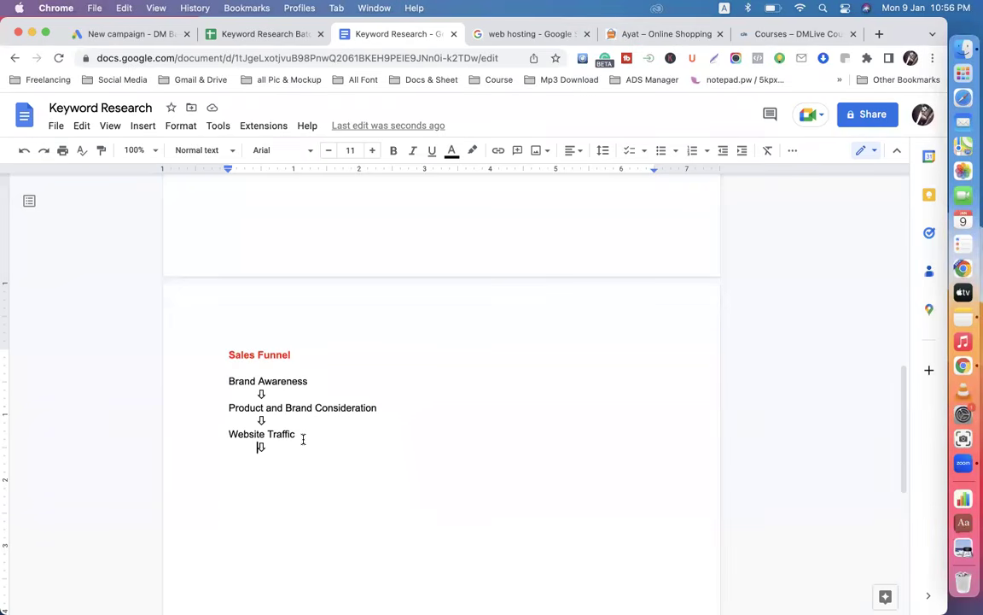
left_click(649, 36)
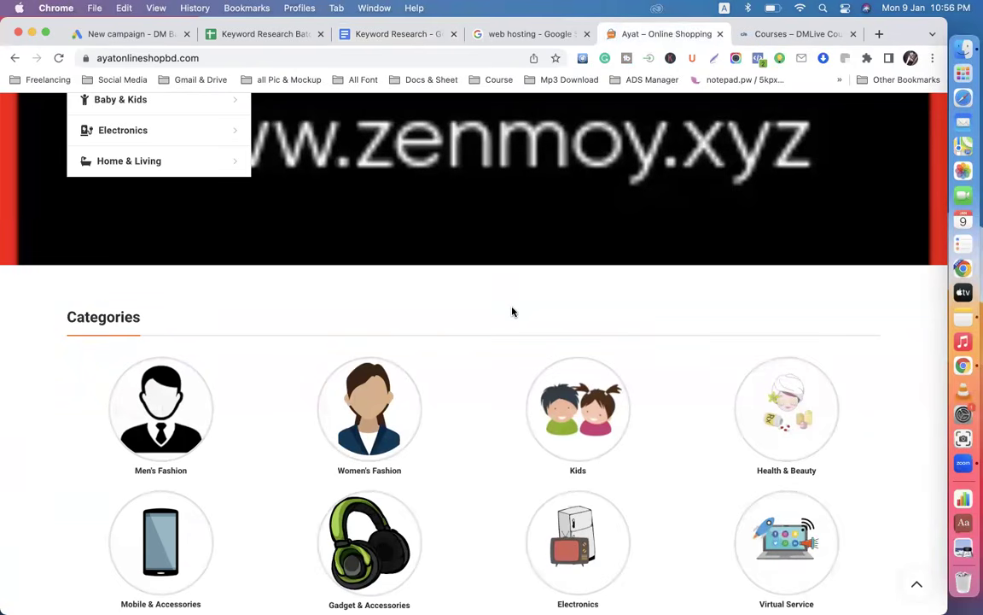
scroll(450, 373, "down", 10)
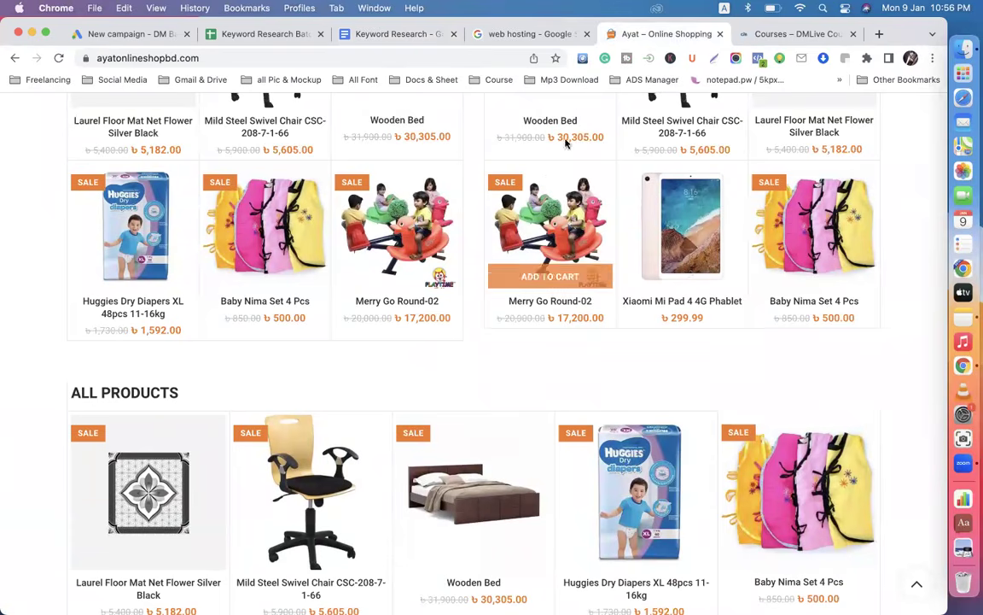
- Add "Sales" as the final funnel stage below the last arrow in the notes document, indented under the arrow
left_click(382, 35)
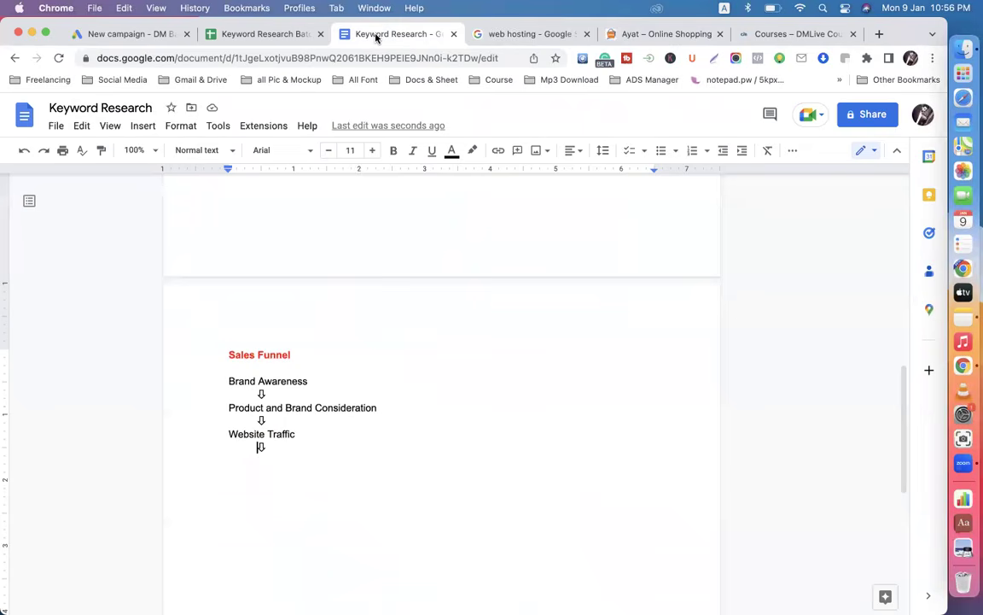
left_click(268, 446)
key("Return")
type("Sales")
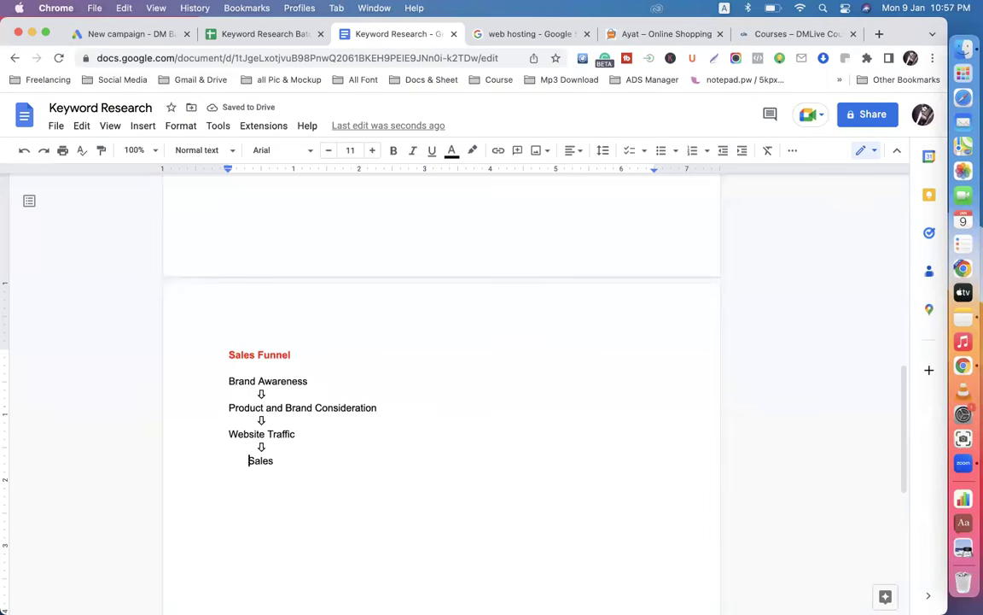
- Review the Google Ads campaign objectives against the funnel notes, including app promotion, local store visits and creating a campaign without a goal's guidance
left_click(122, 34)
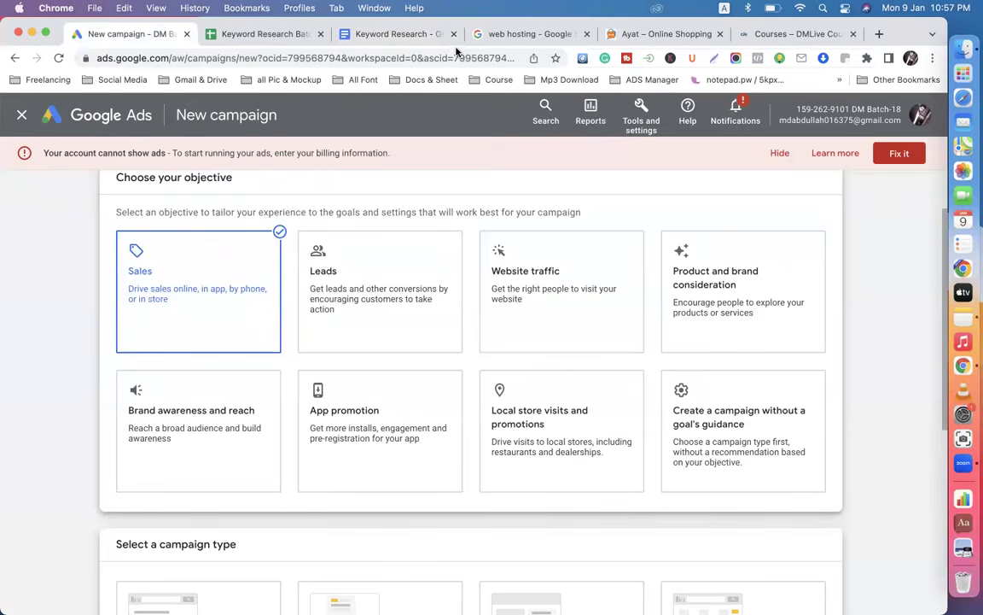
left_click(400, 35)
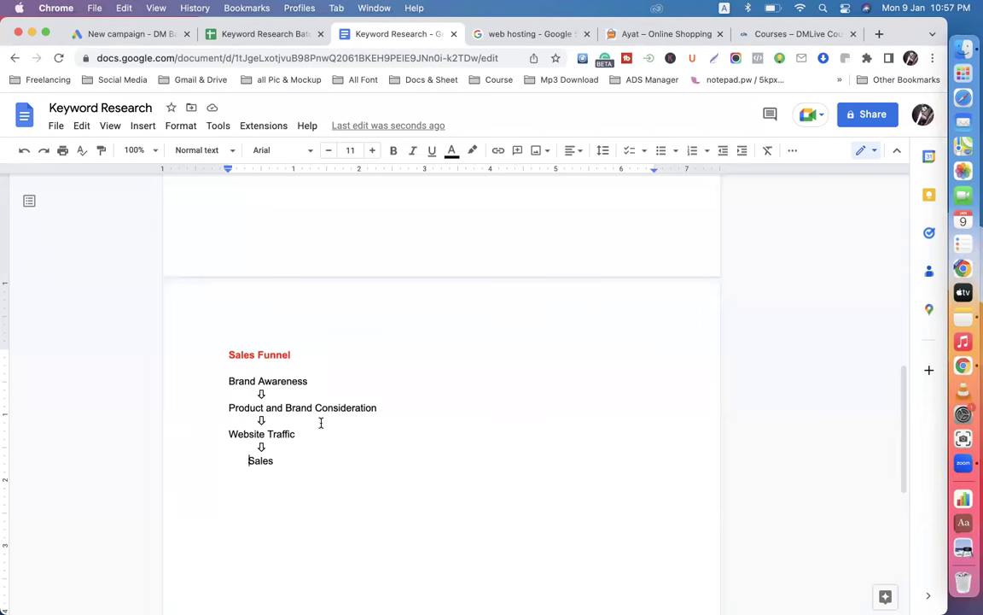
left_click(135, 36)
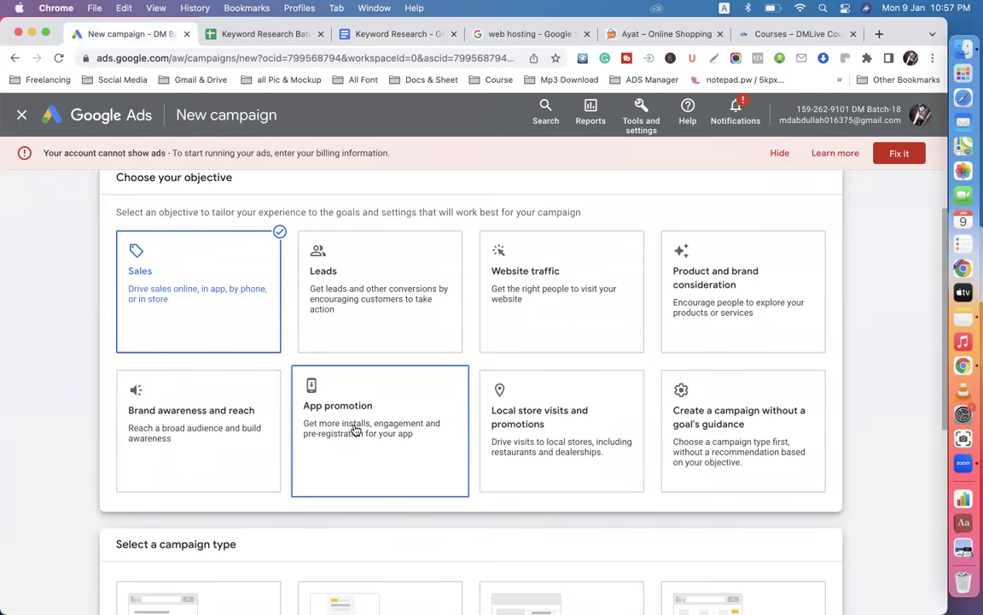
scroll(355, 429, "down", 1)
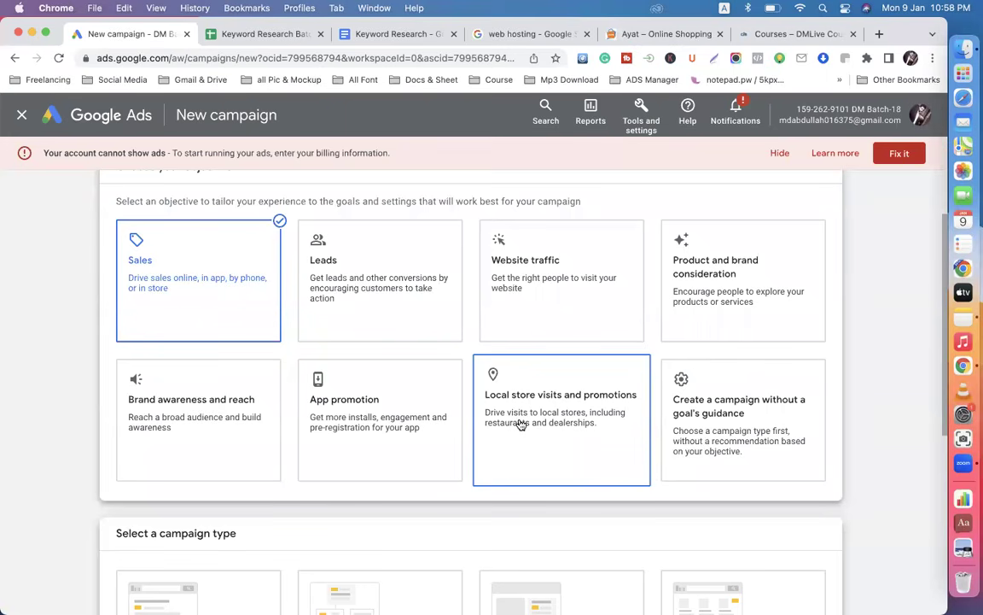
scroll(521, 425, "down", 3)
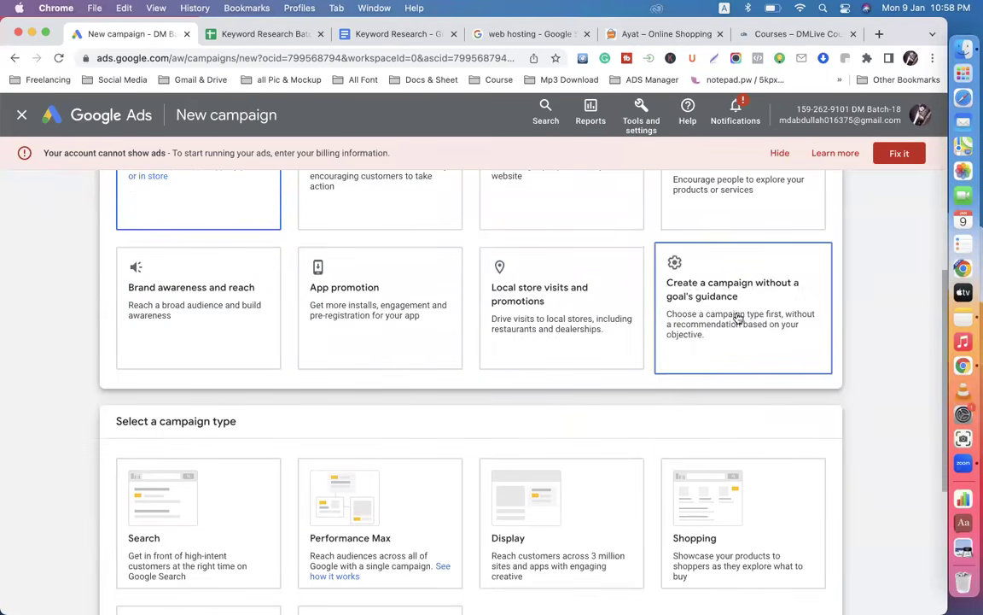
scroll(534, 323, "up", 5)
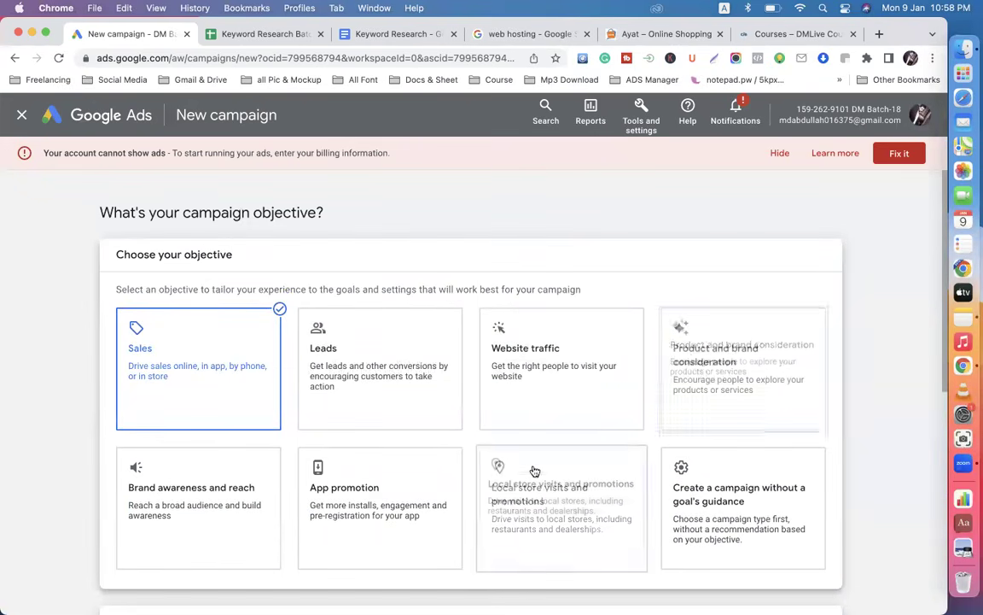
scroll(708, 417, "down", 4)
scroll(384, 300, "up", 1)
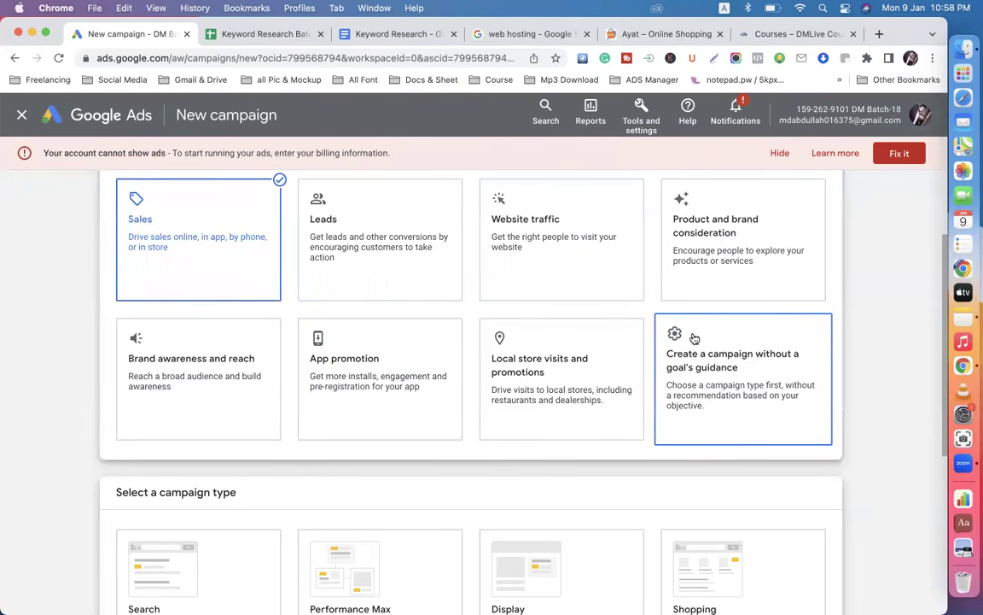
scroll(721, 392, "down", 2)
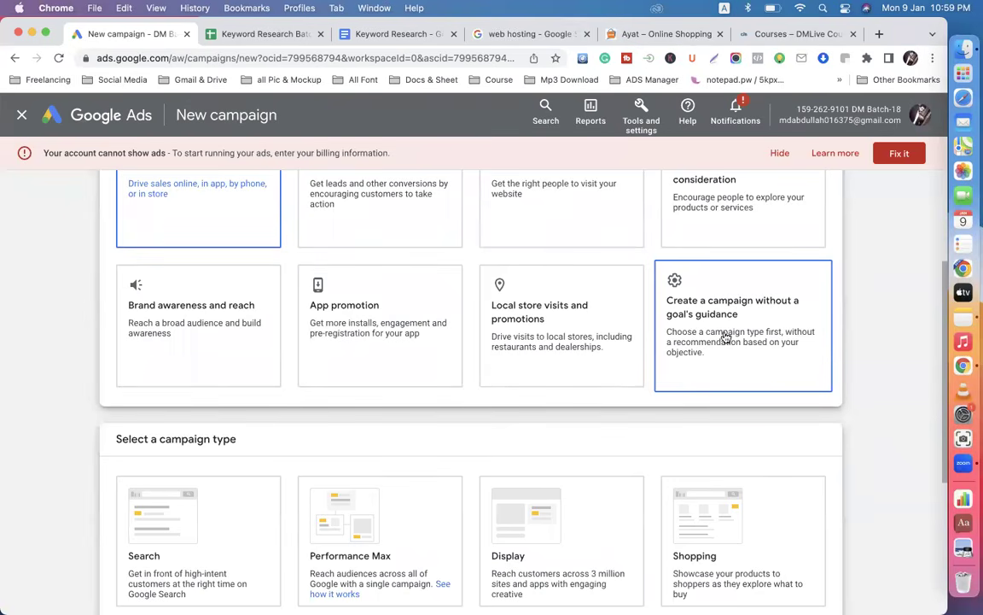
scroll(726, 331, "up", 5)
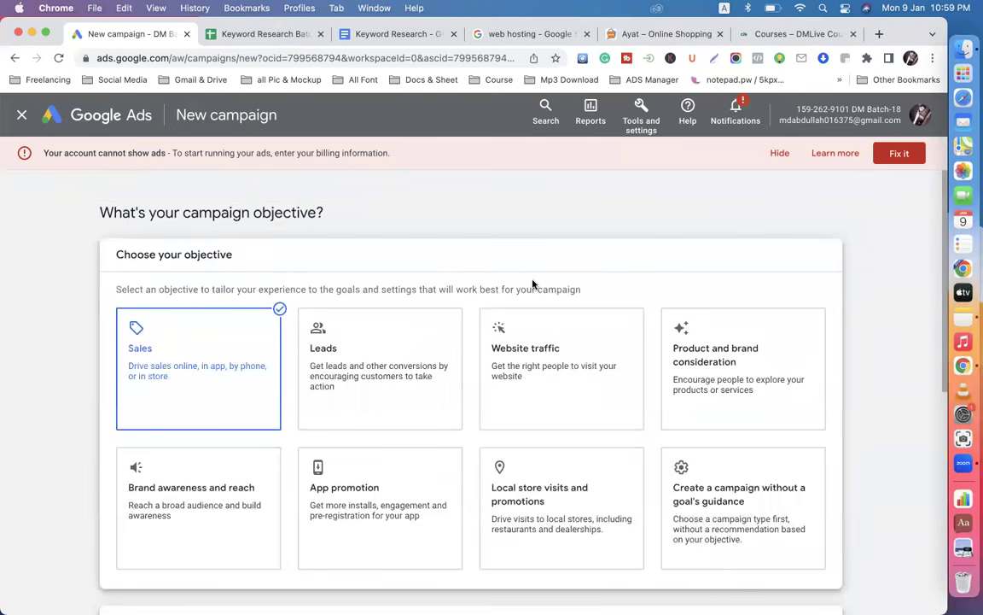
scroll(531, 283, "down", 10)
scroll(531, 283, "up", 10)
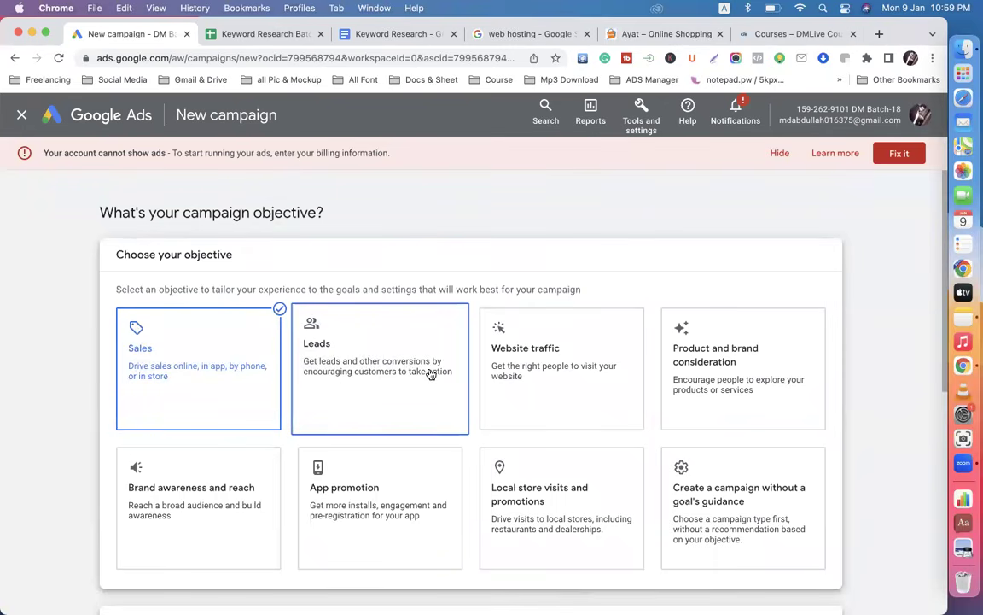
left_click(400, 34)
scroll(431, 353, "down", 1)
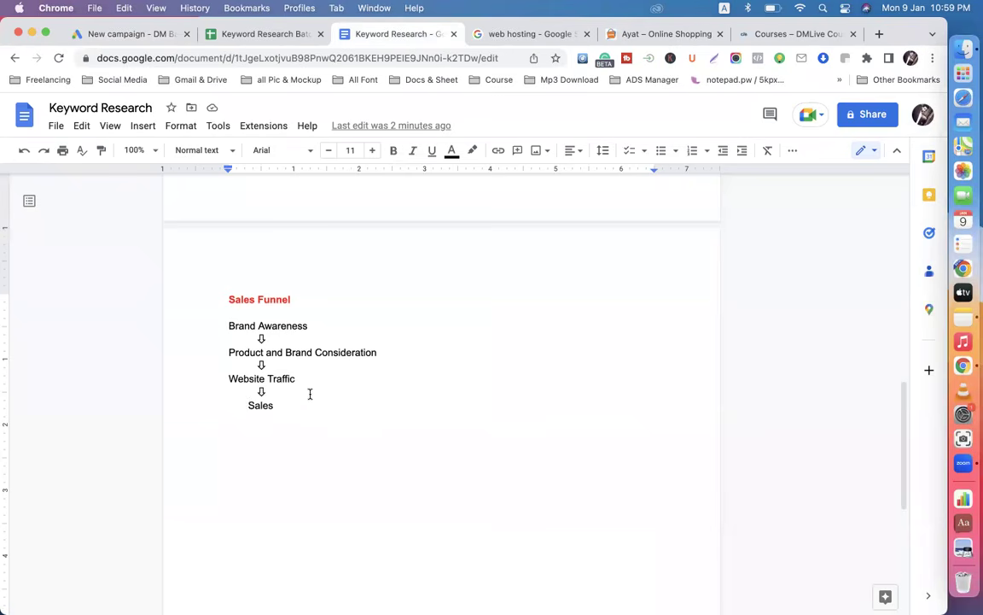
left_click(315, 327)
key("Return")
key("BackSpace")
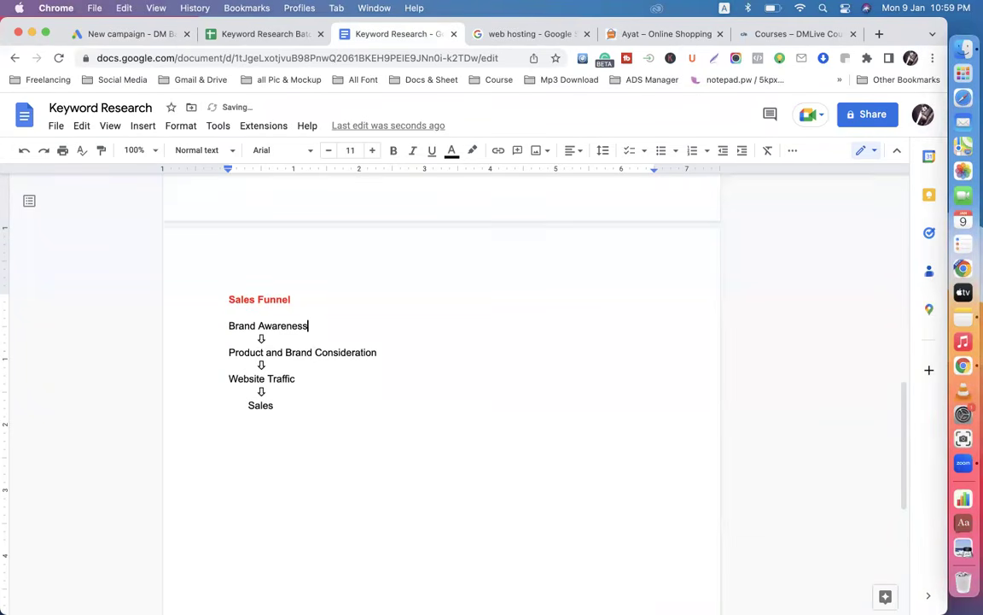
- Return to the Google Ads campaign objectives and highlight the "Choose your objective" heading
left_click(141, 36)
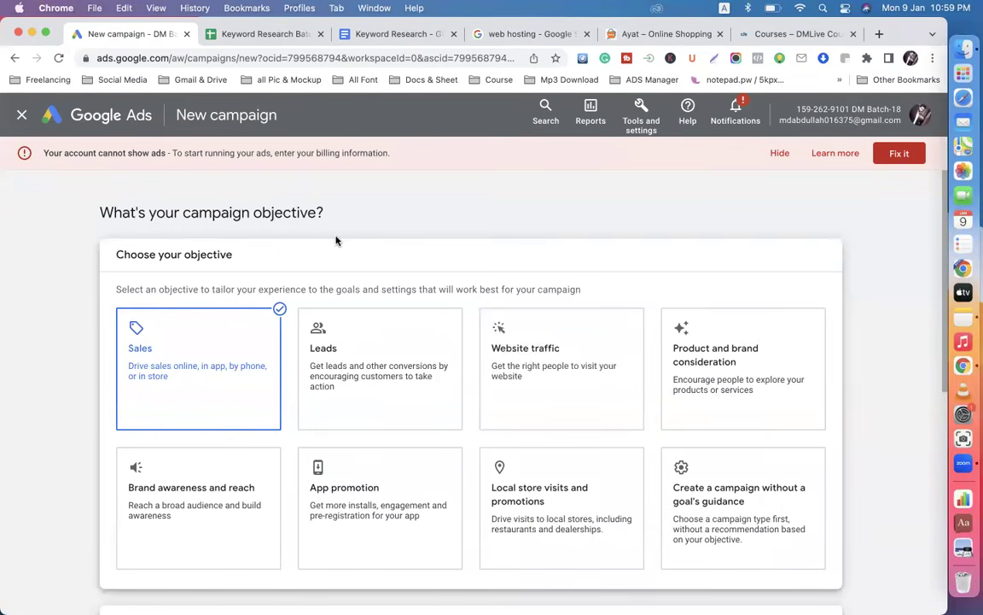
scroll(335, 240, "down", 2)
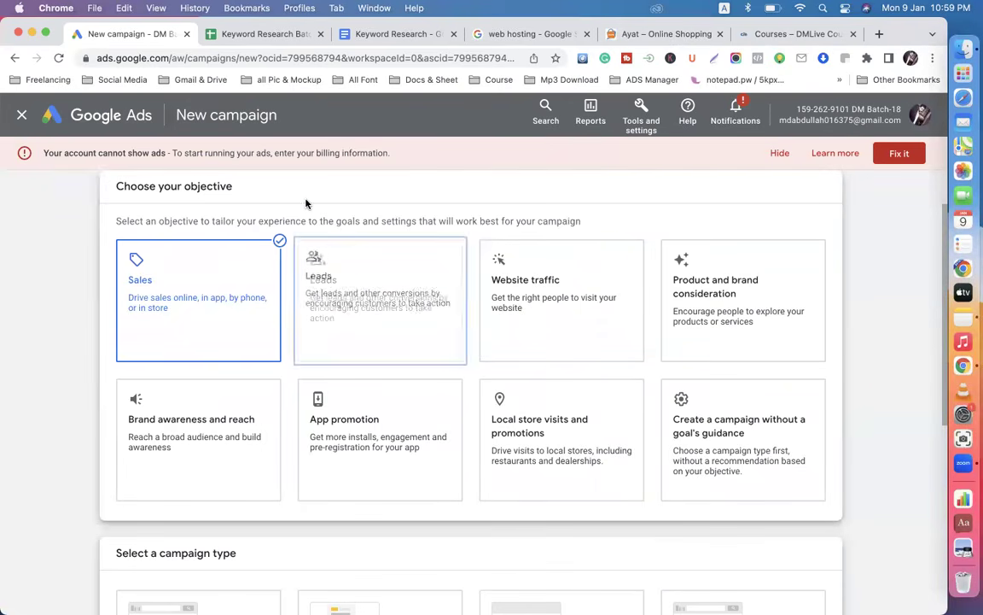
left_click_drag(239, 186, 115, 188)
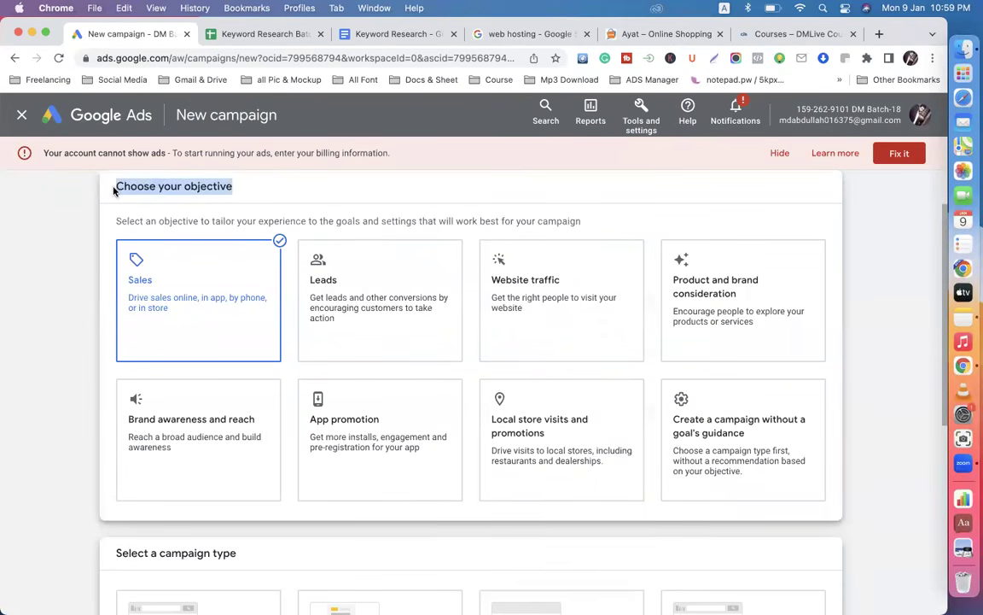
- Highlight the "What's your campaign objective?" title and the "Choose your objective" heading on the new campaign page
scroll(265, 188, "up", 2)
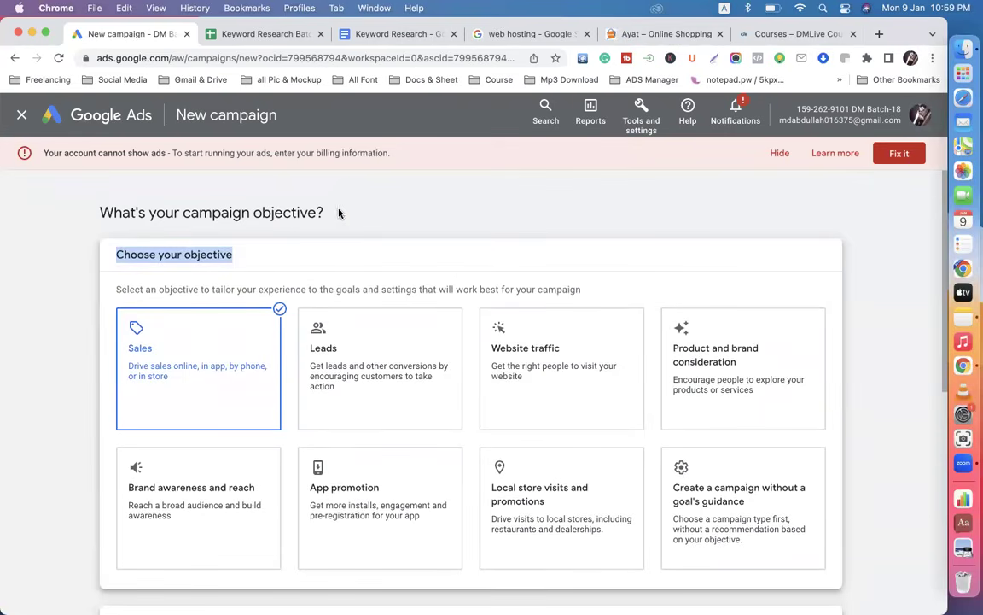
left_click_drag(332, 214, 96, 219)
left_click_drag(251, 255, 105, 258)
left_click(253, 256)
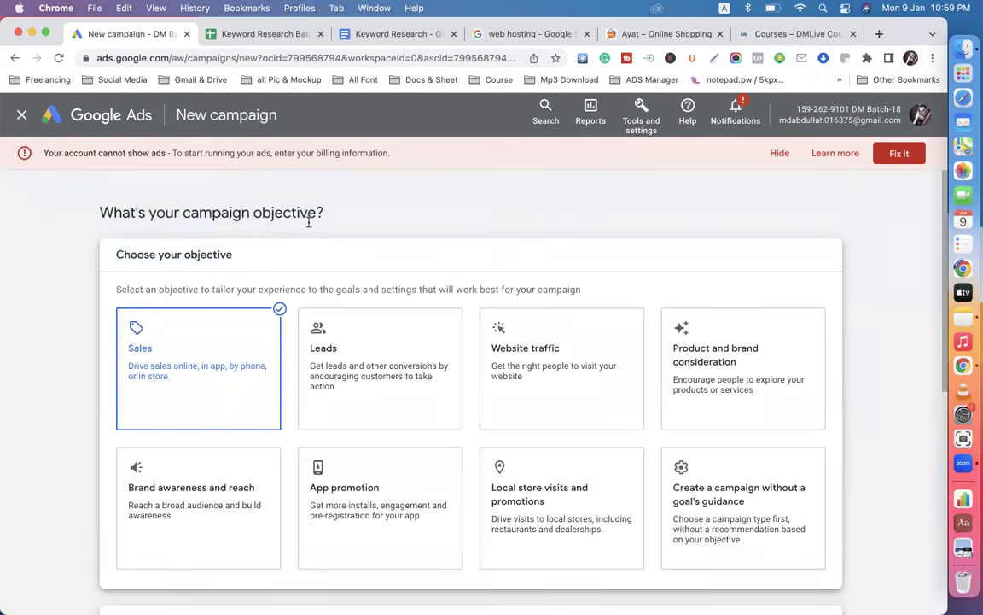
left_click_drag(249, 256, 91, 256)
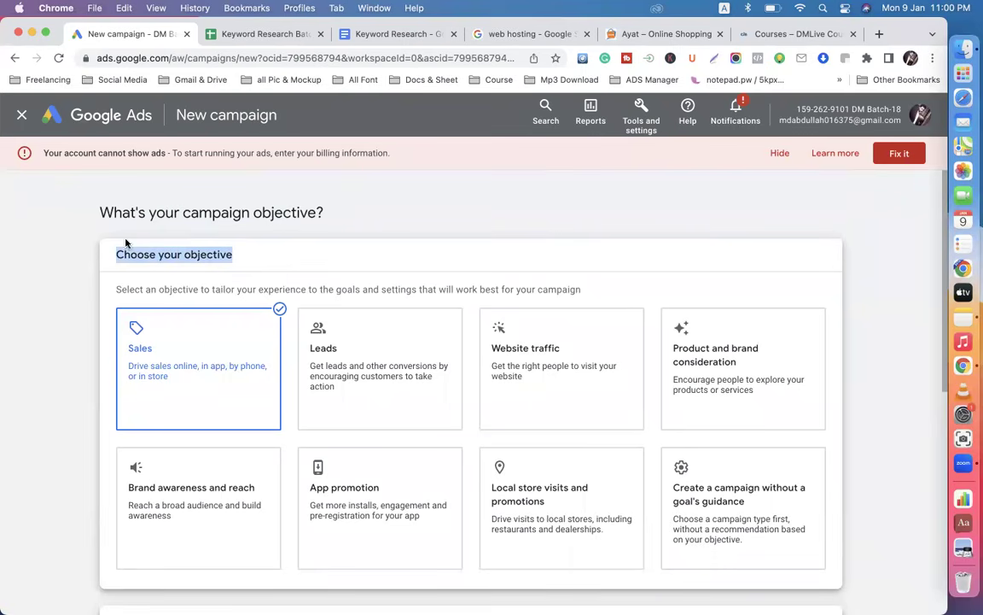
- Compare the campaign objectives with the Sales Funnel outline in the notes document and look over the campaign types below them
scroll(346, 219, "down", 3)
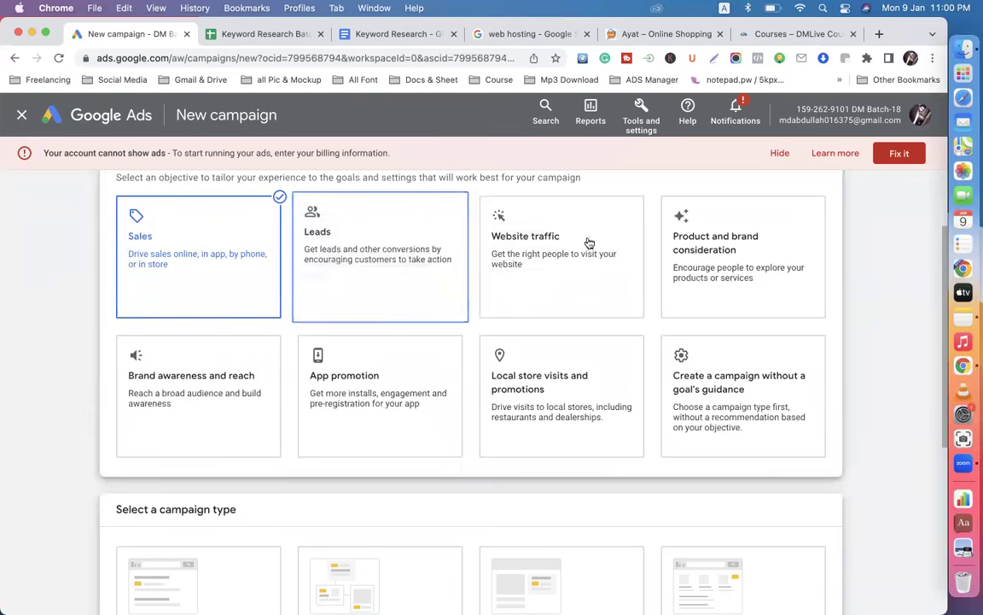
left_click(367, 34)
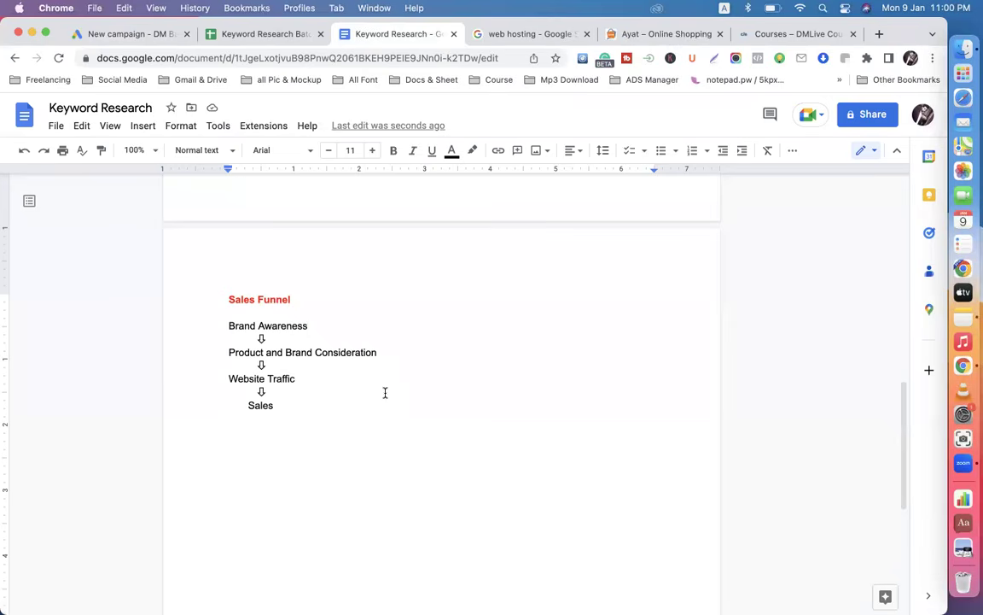
left_click(135, 36)
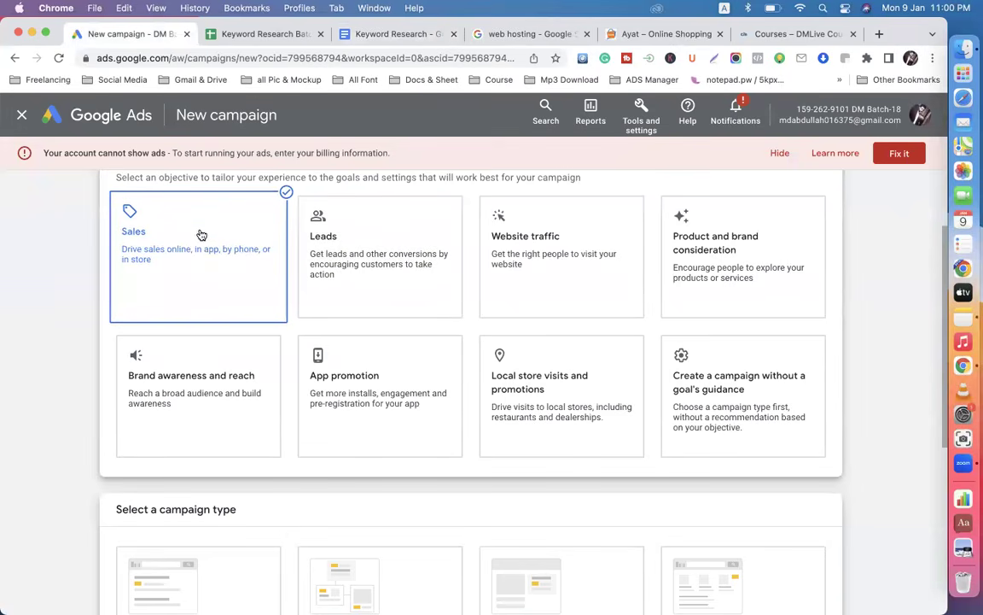
scroll(159, 496, "down", 2)
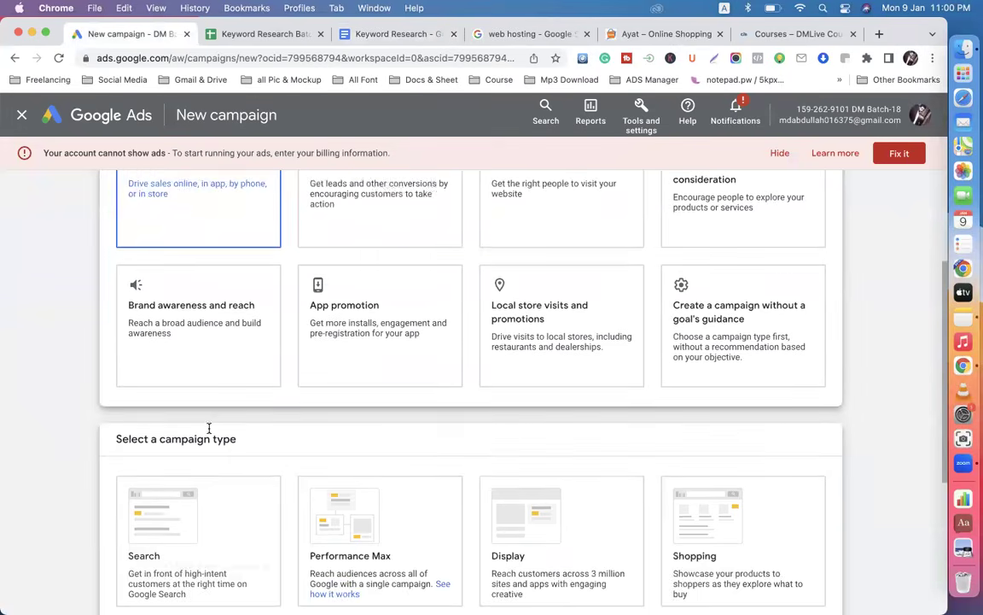
scroll(198, 407, "up", 3)
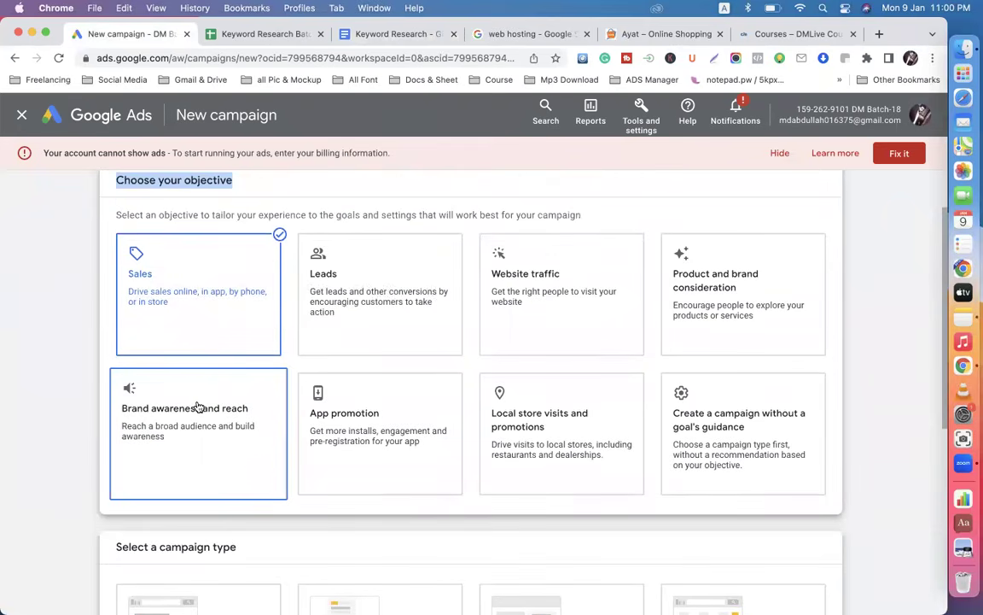